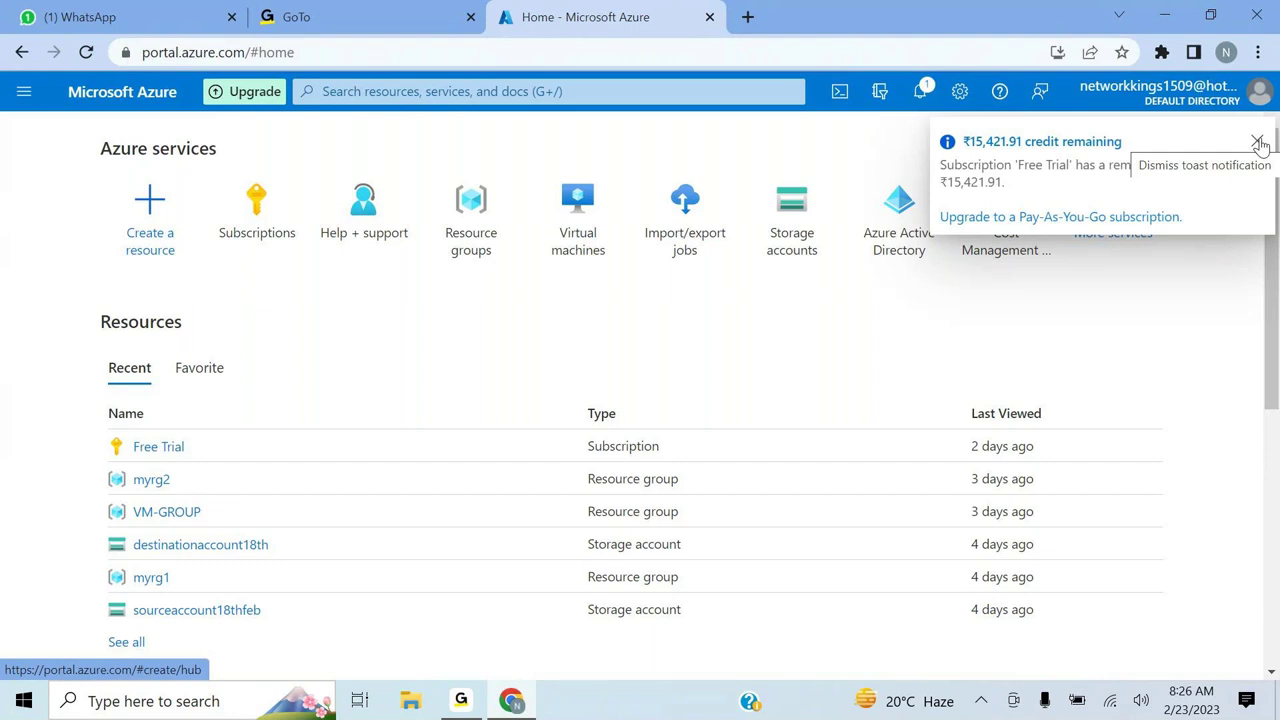
- Dismiss the ₹15,421.91 credit-remaining toast on the Azure home page
left_click(1258, 142)
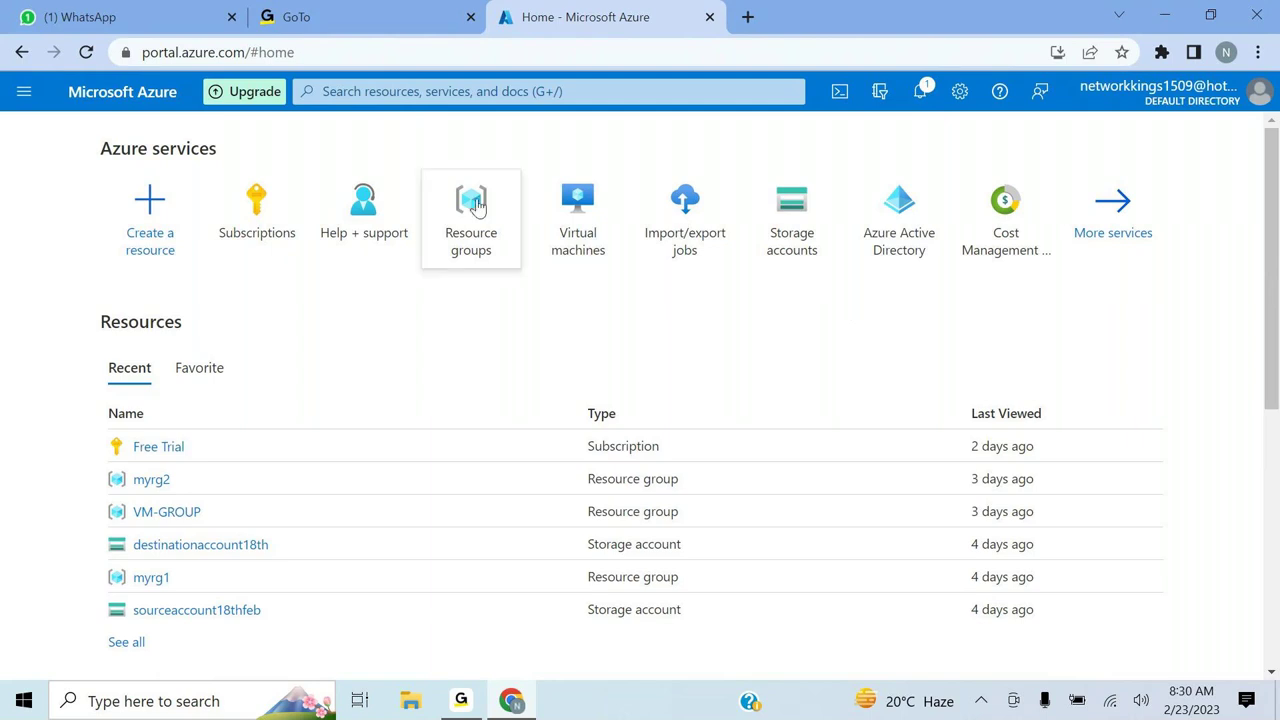
- Search 'virt' in the portal and open the empty Virtual machines list
left_click(459, 246)
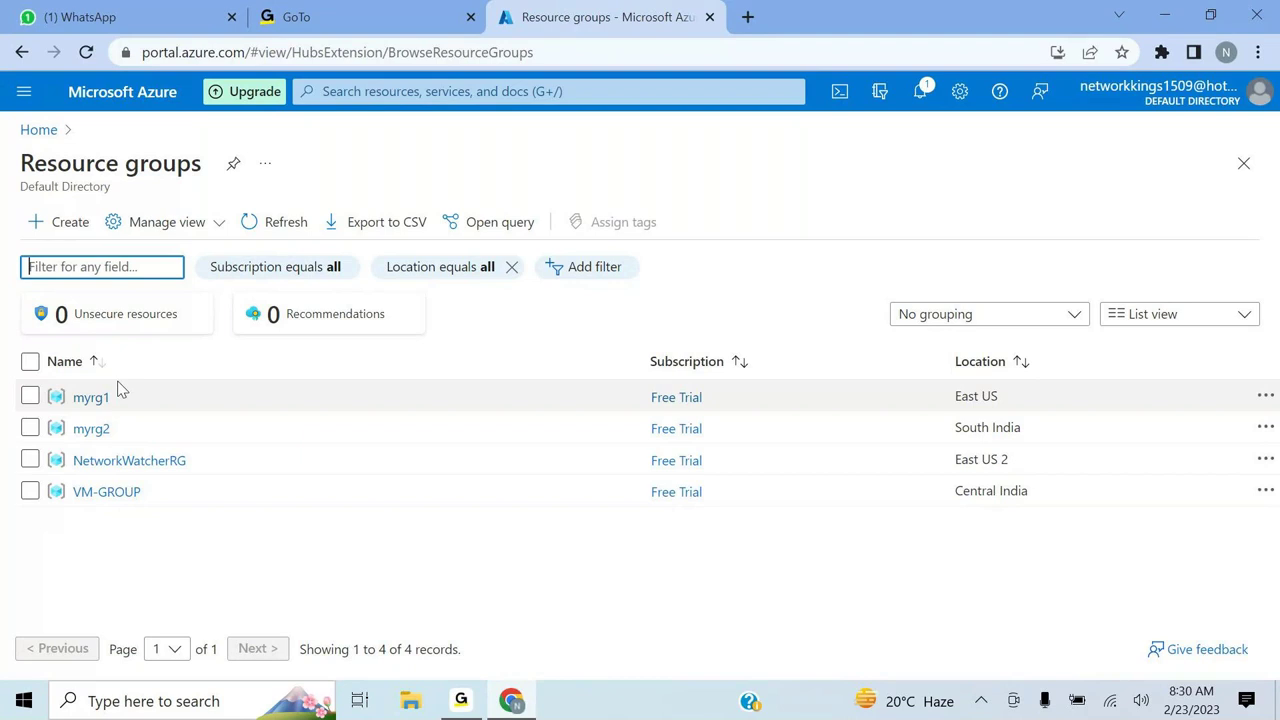
left_click(462, 96)
type("v")
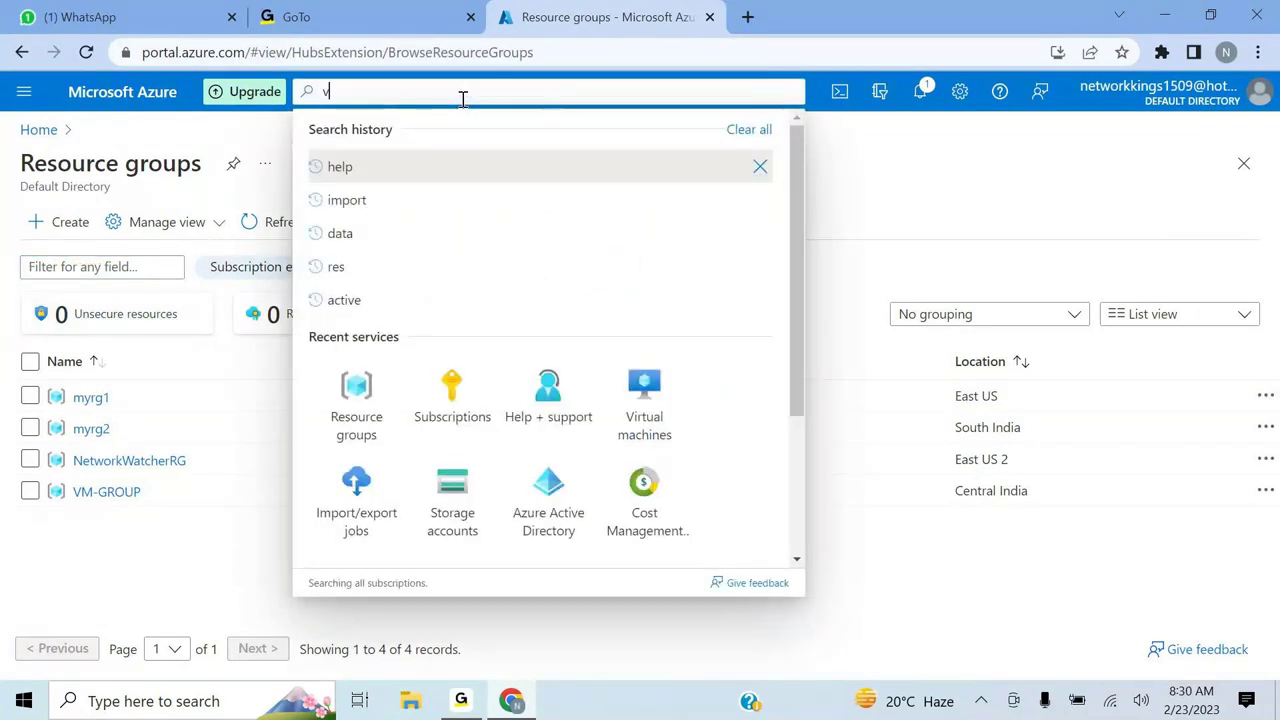
type("rt")
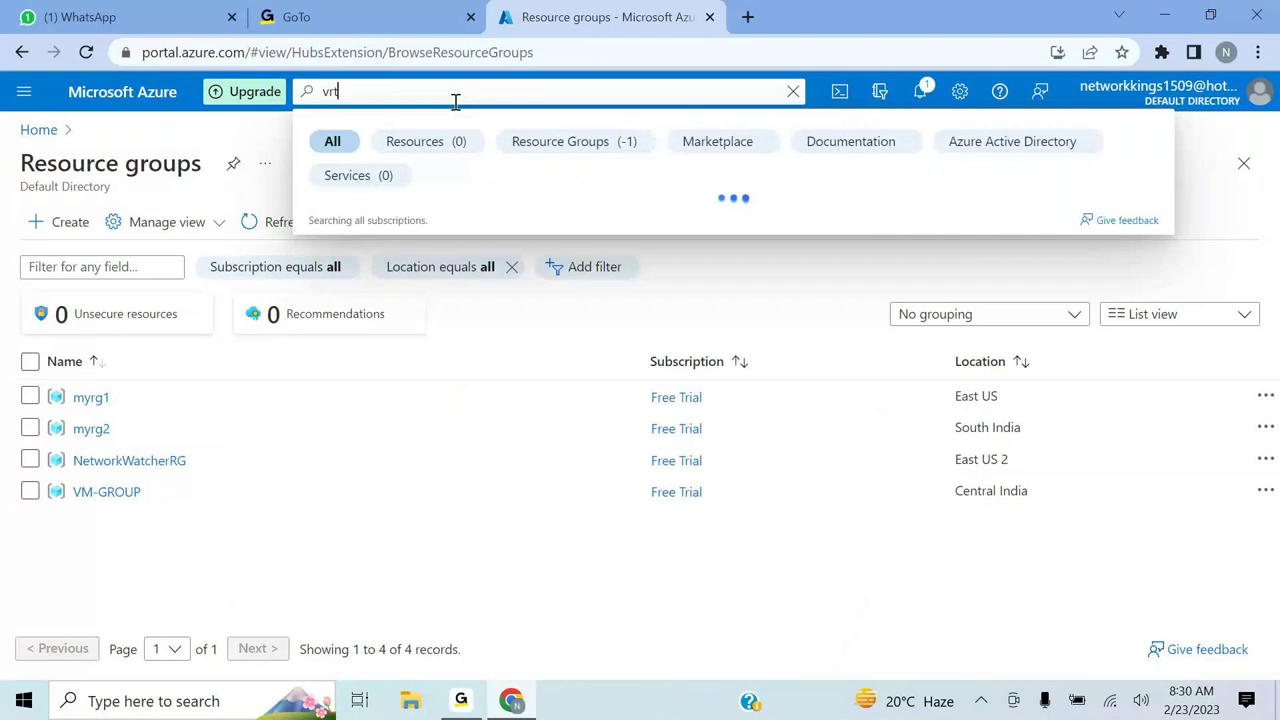
key("BackSpace")
key("BackSpace")
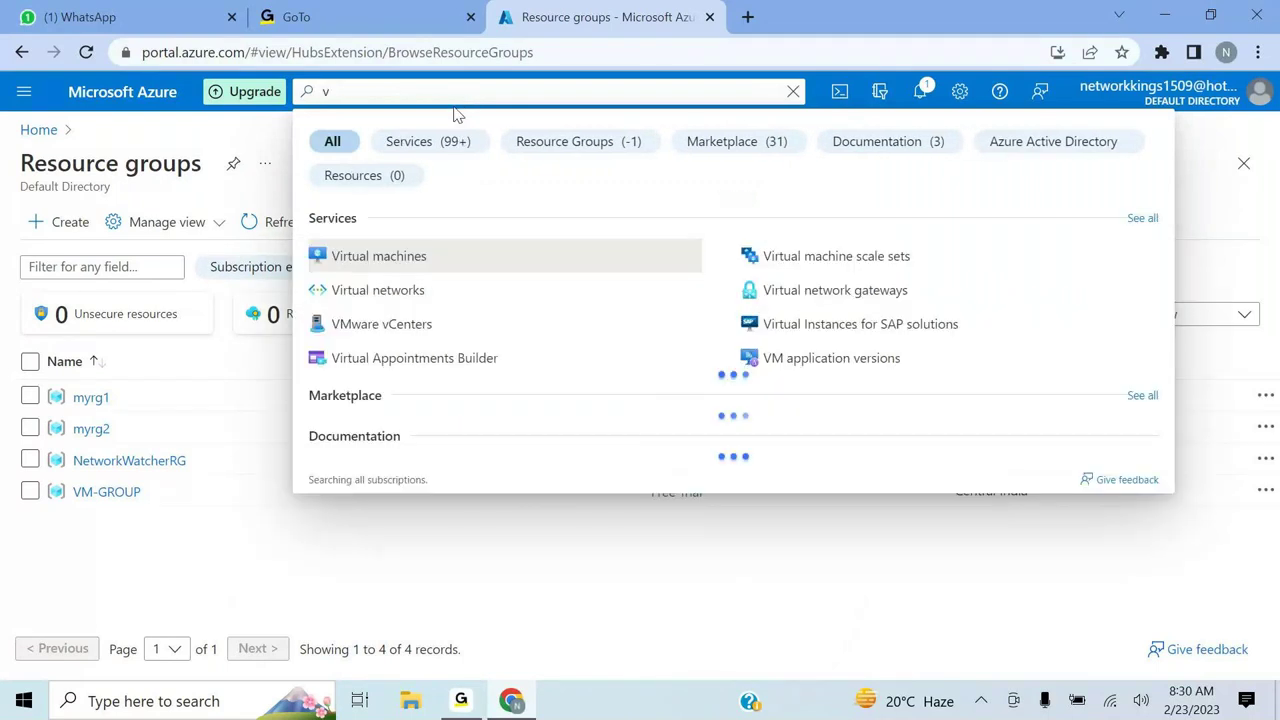
type("irt")
left_click(407, 262)
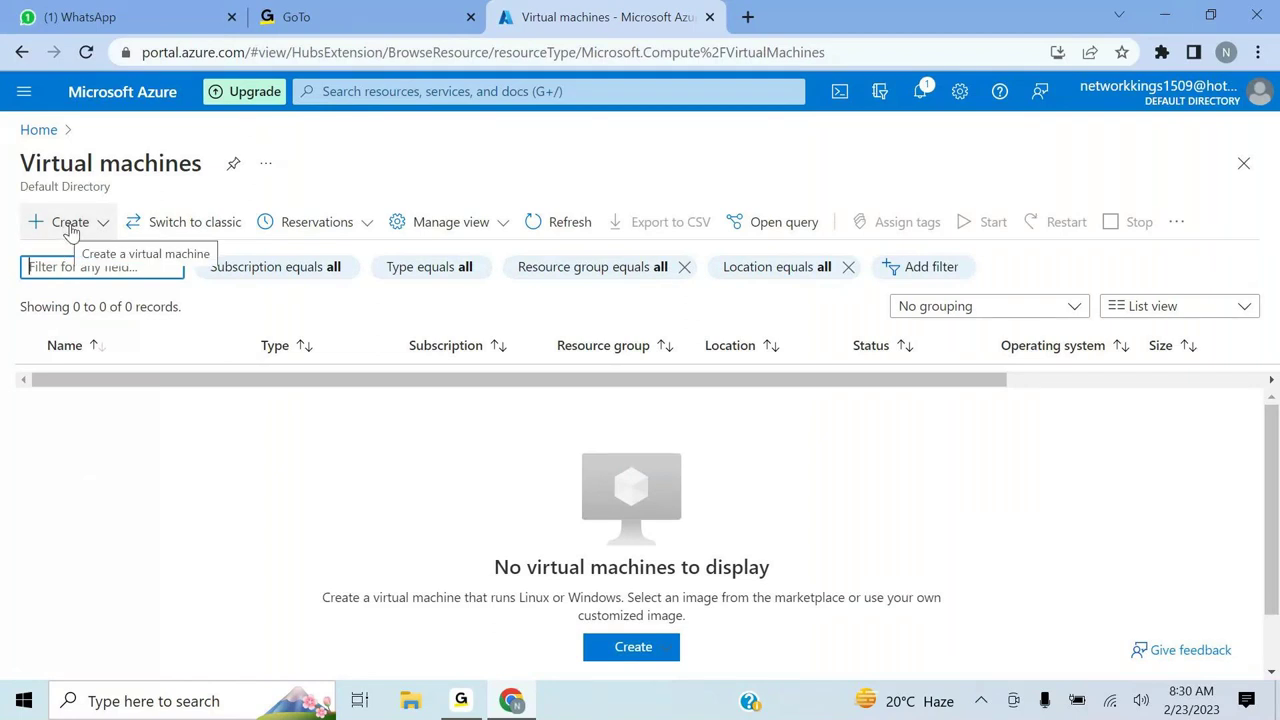
- Return to Resource groups, leave only myrg1 ticked, and open the myrg1 overview
left_click(362, 91)
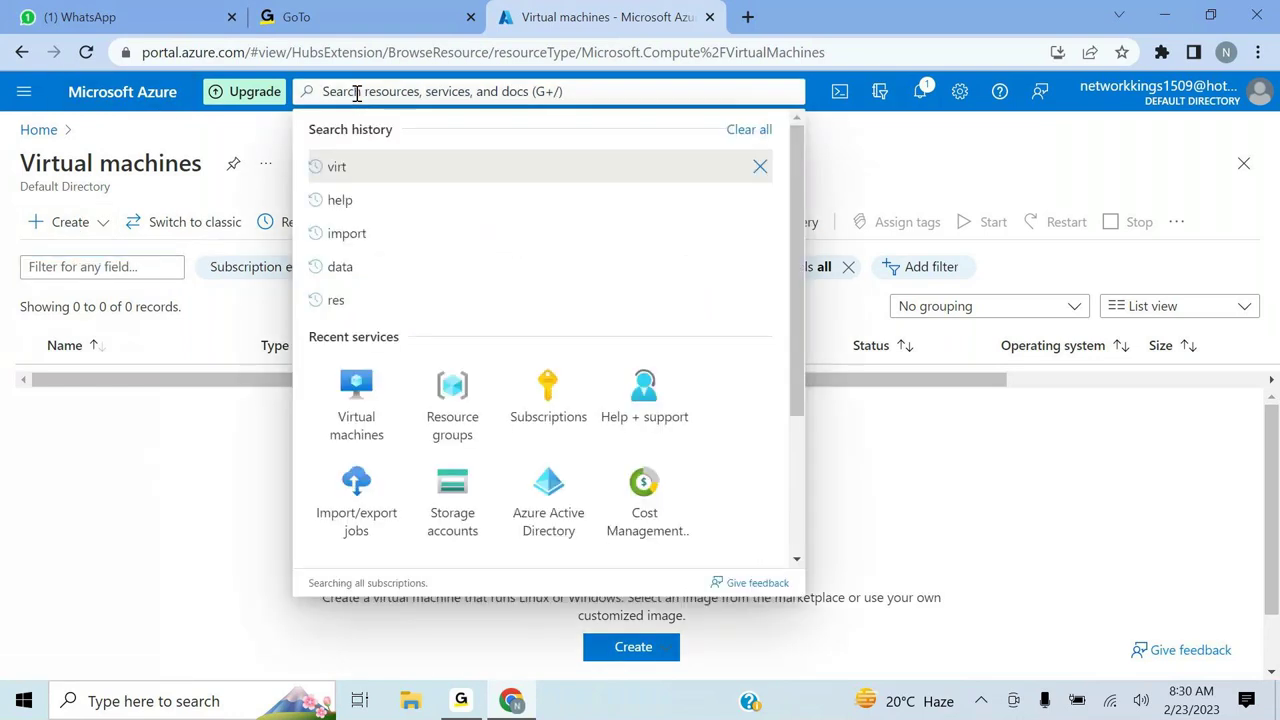
left_click(443, 382)
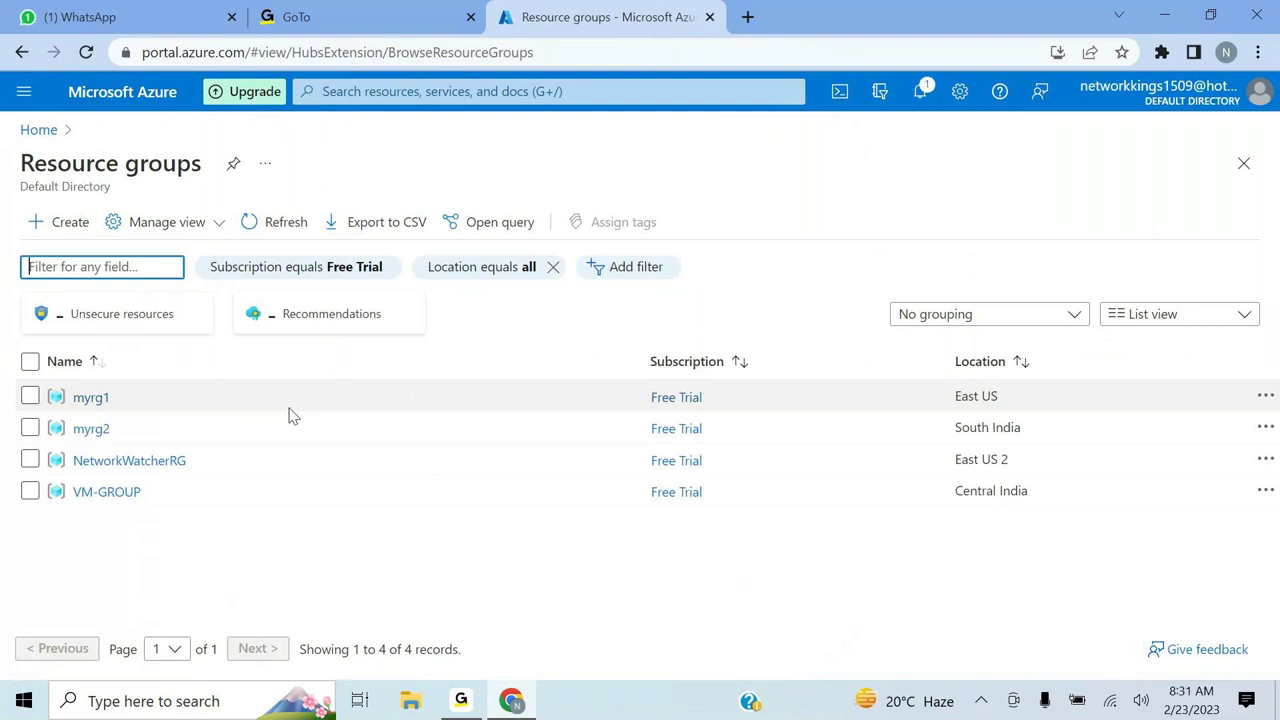
left_click(30, 396)
left_click(30, 428)
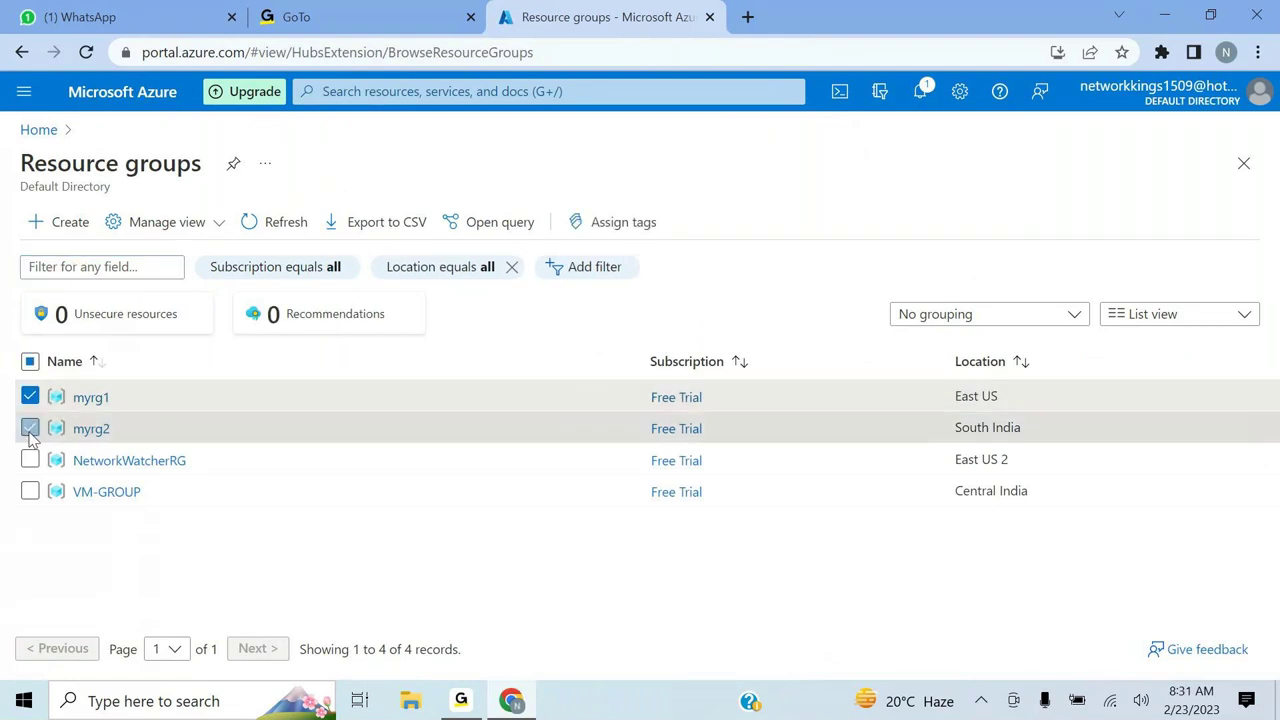
left_click(30, 491)
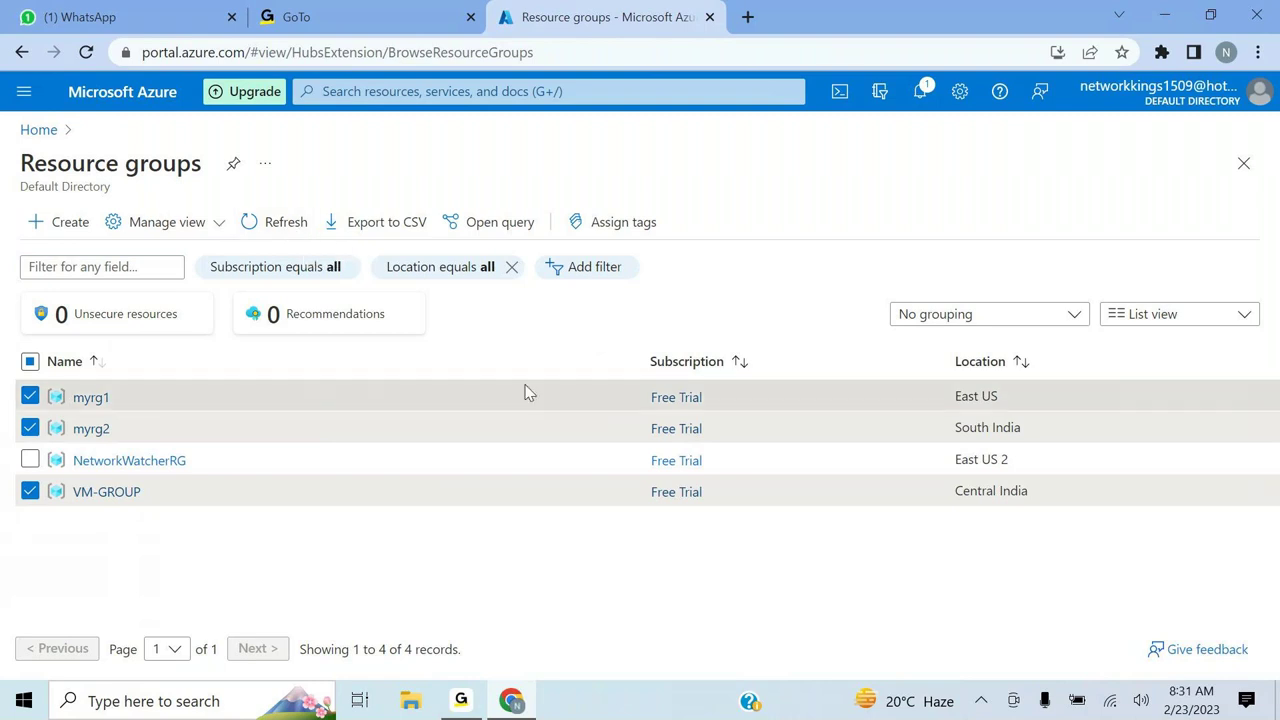
left_click(30, 397)
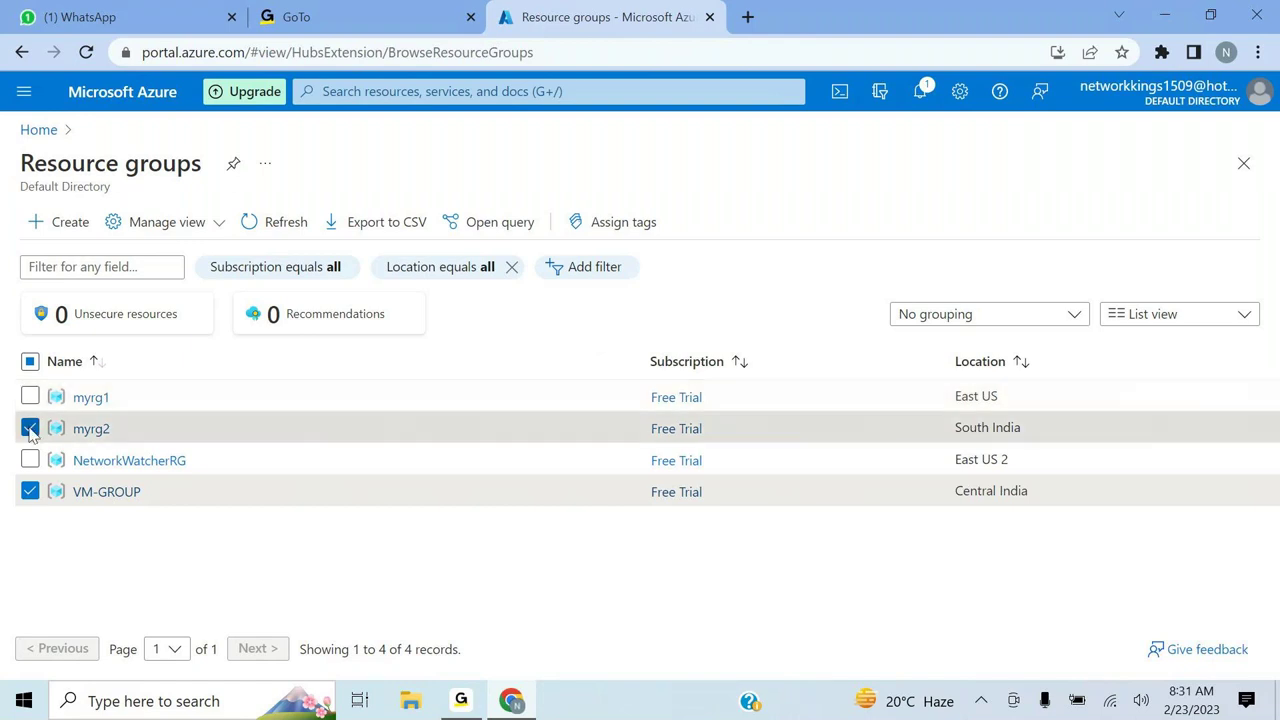
left_click(30, 428)
left_click(868, 392)
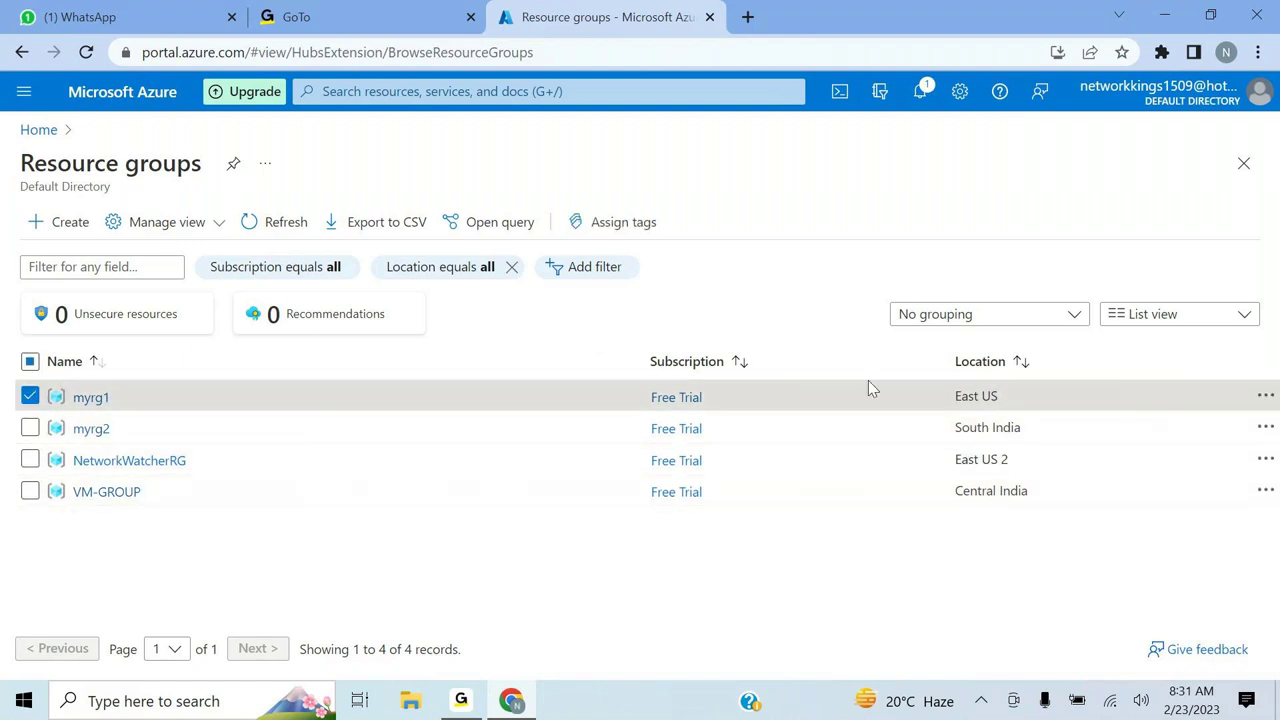
left_click(1265, 396)
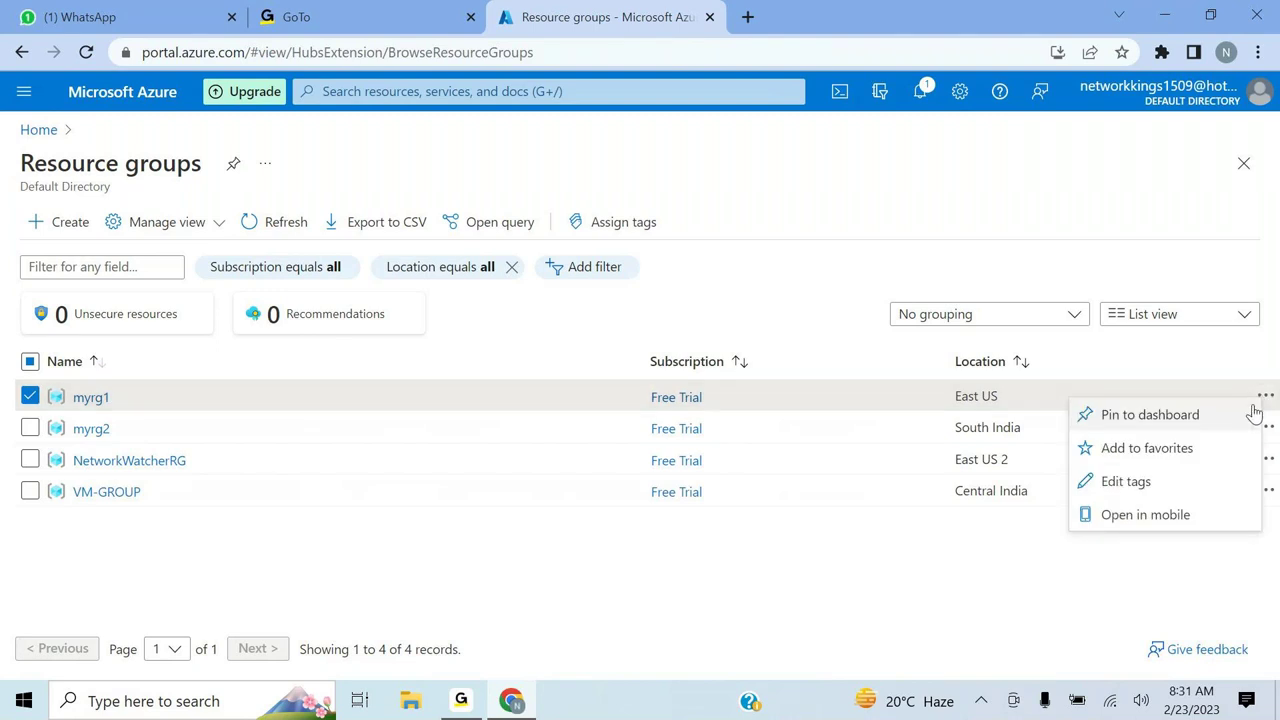
left_click(93, 400)
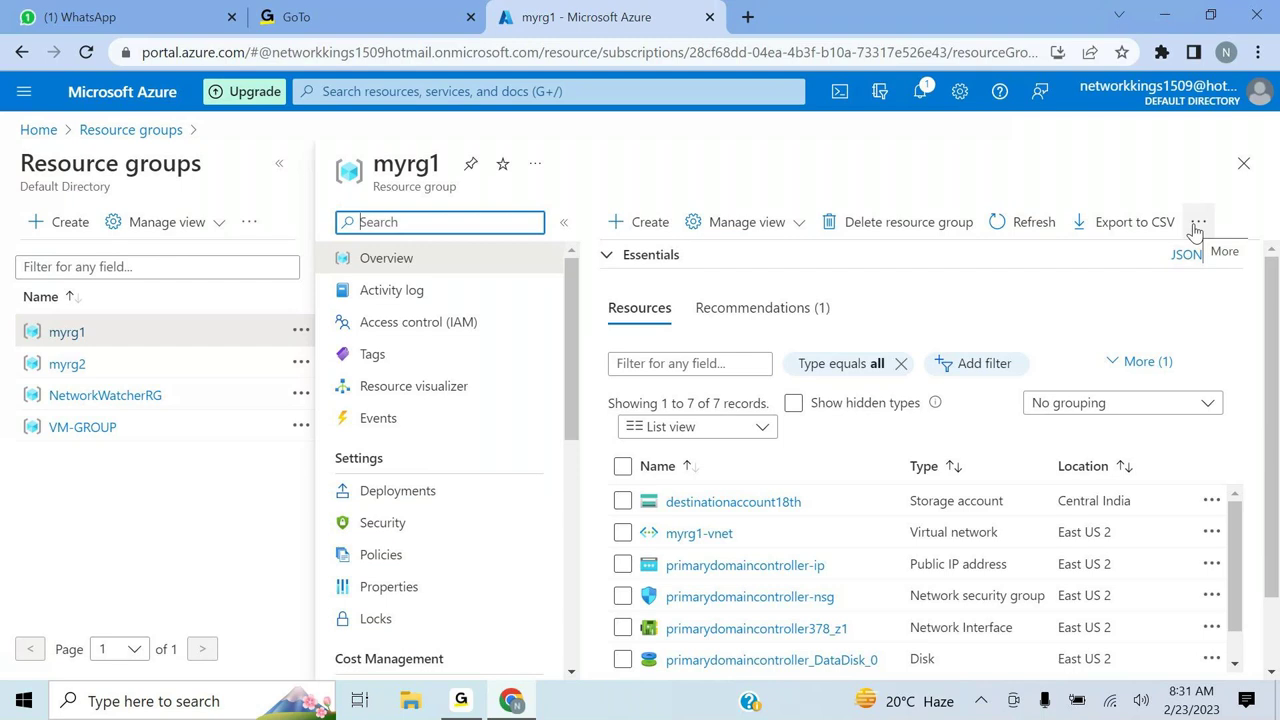
left_click(622, 466)
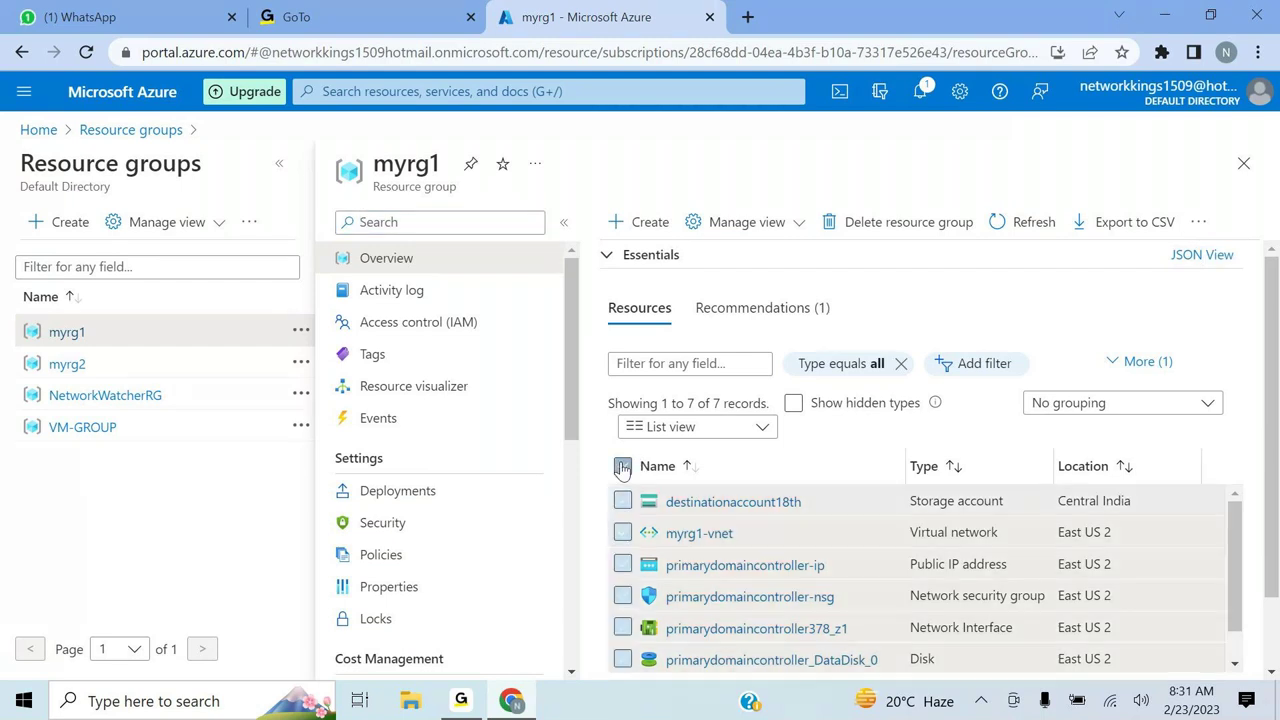
left_click(622, 467)
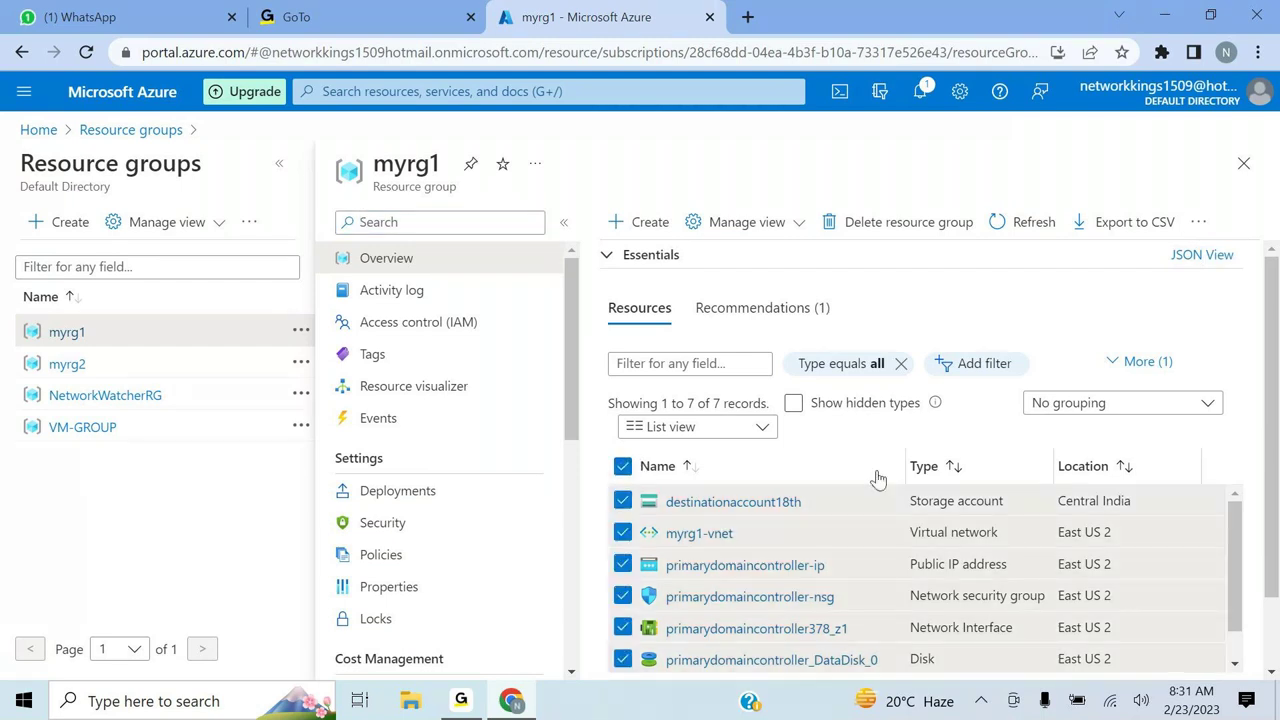
left_click(1197, 224)
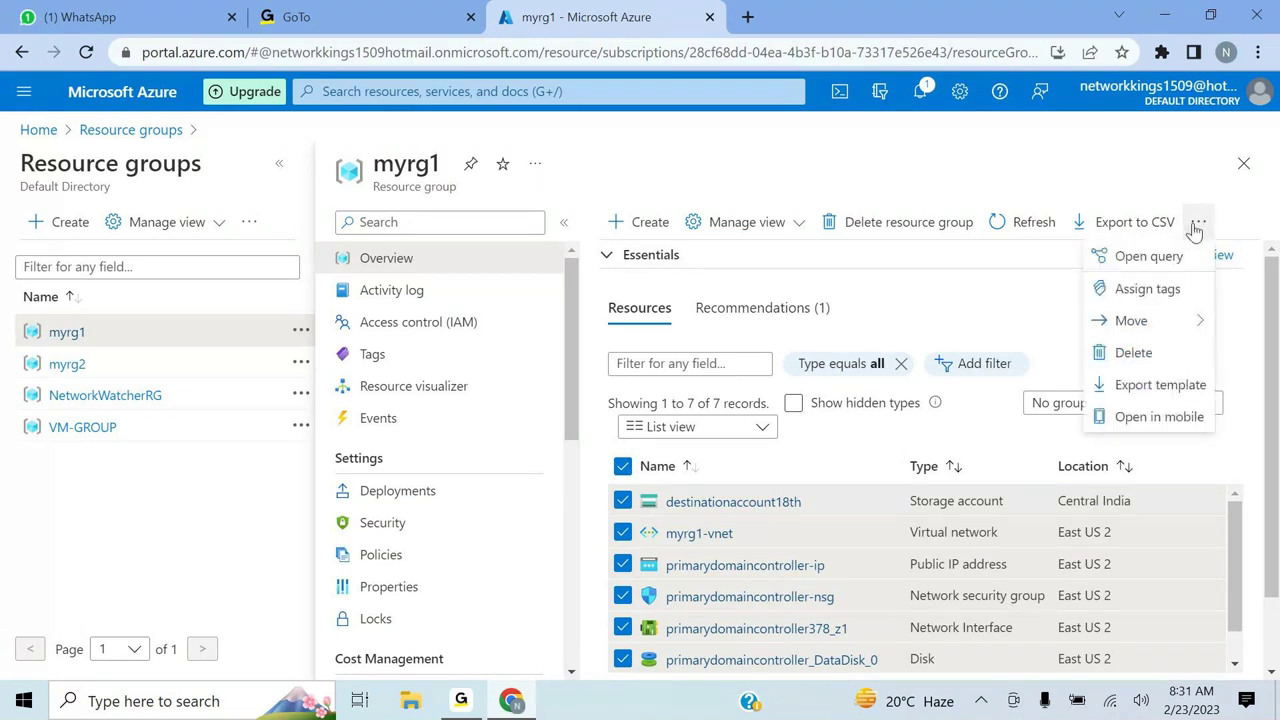
left_click(1135, 352)
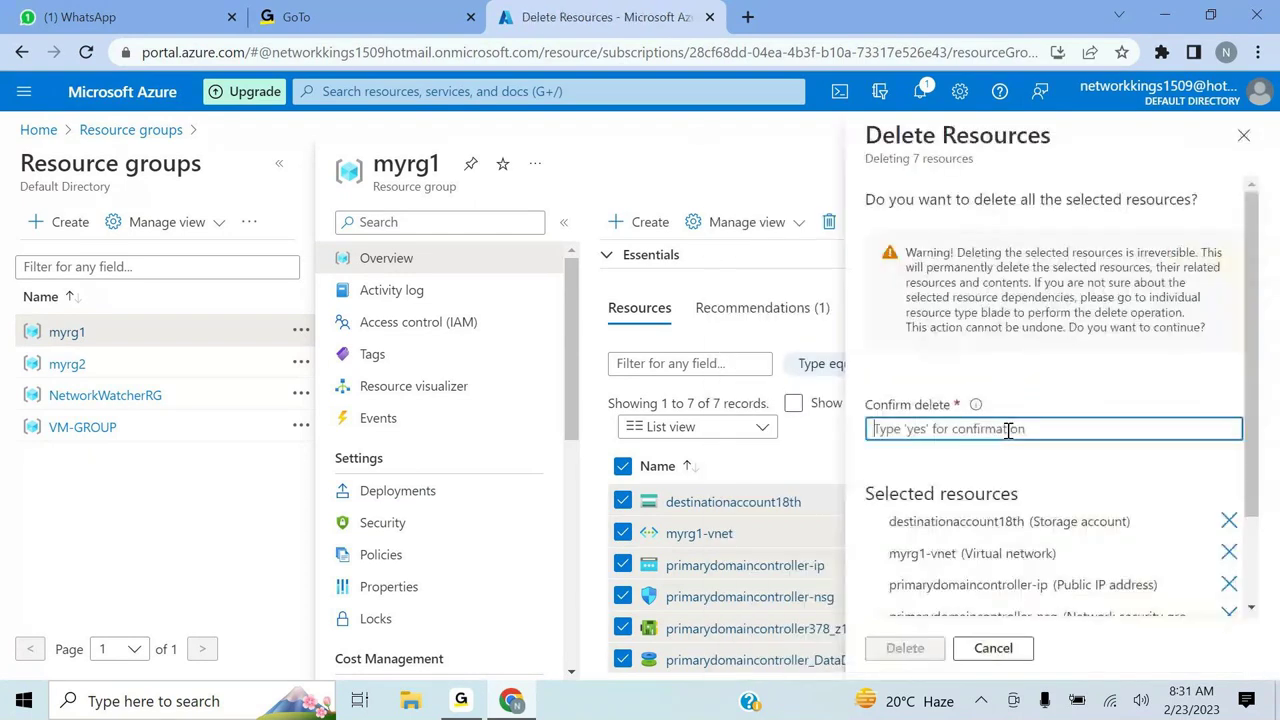
type("yes")
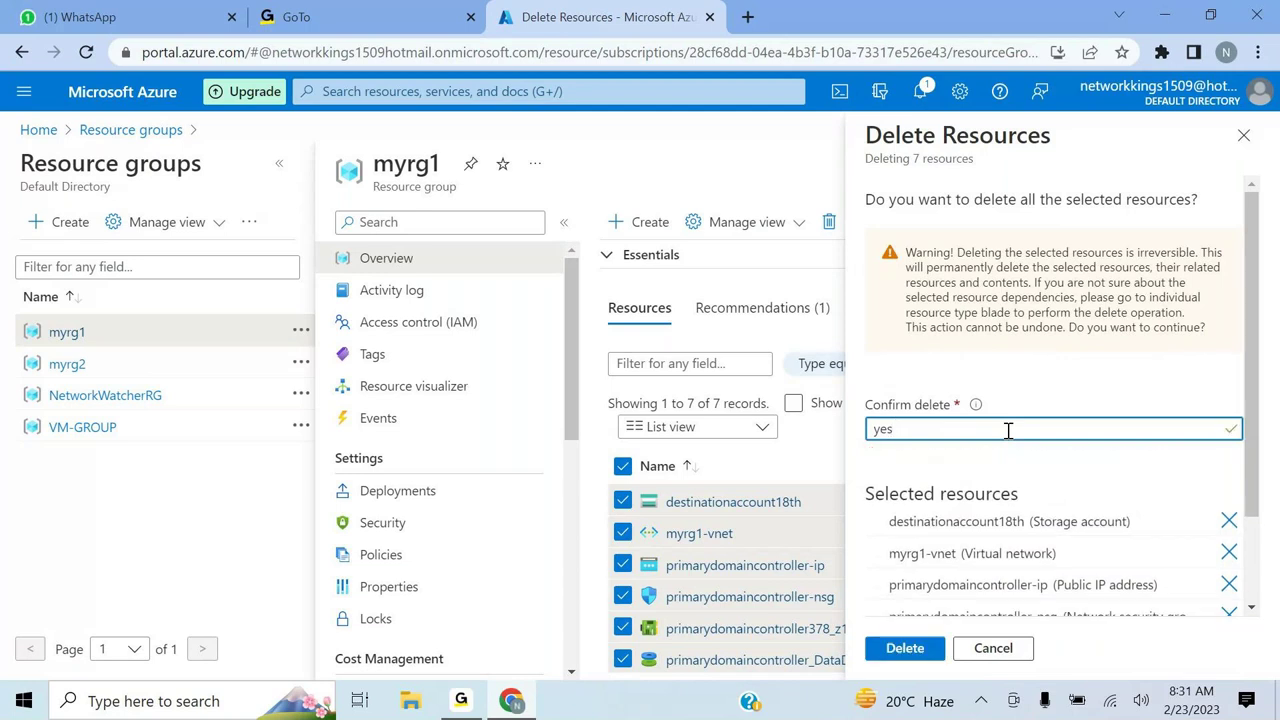
left_click(993, 648)
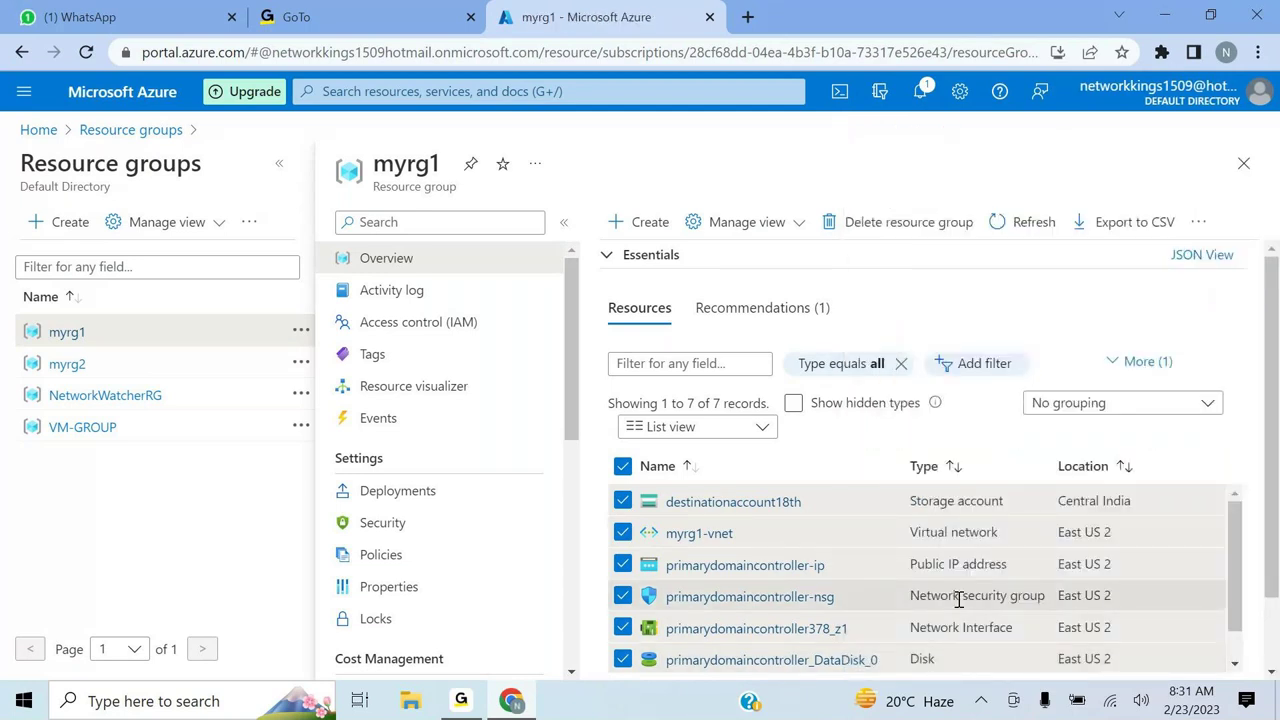
- Delete myrg1 by confirming its name, then open myrg2 and select all its resources
left_click(879, 228)
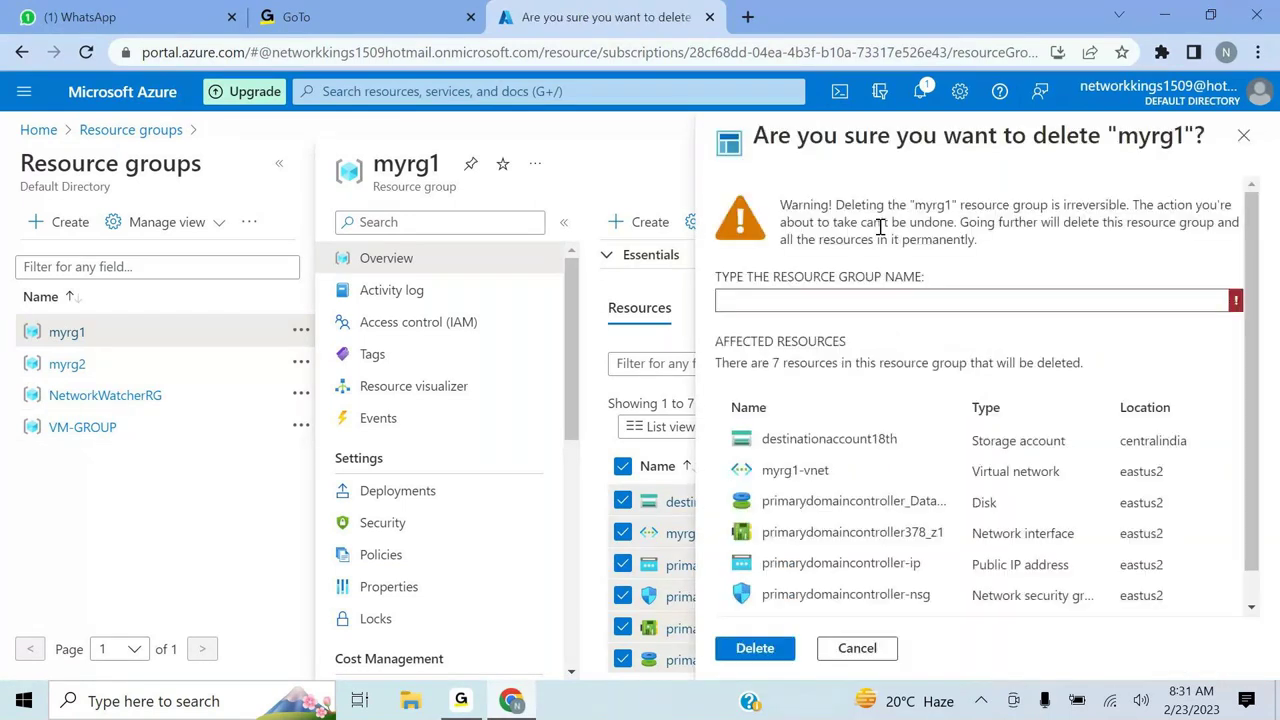
type("y")
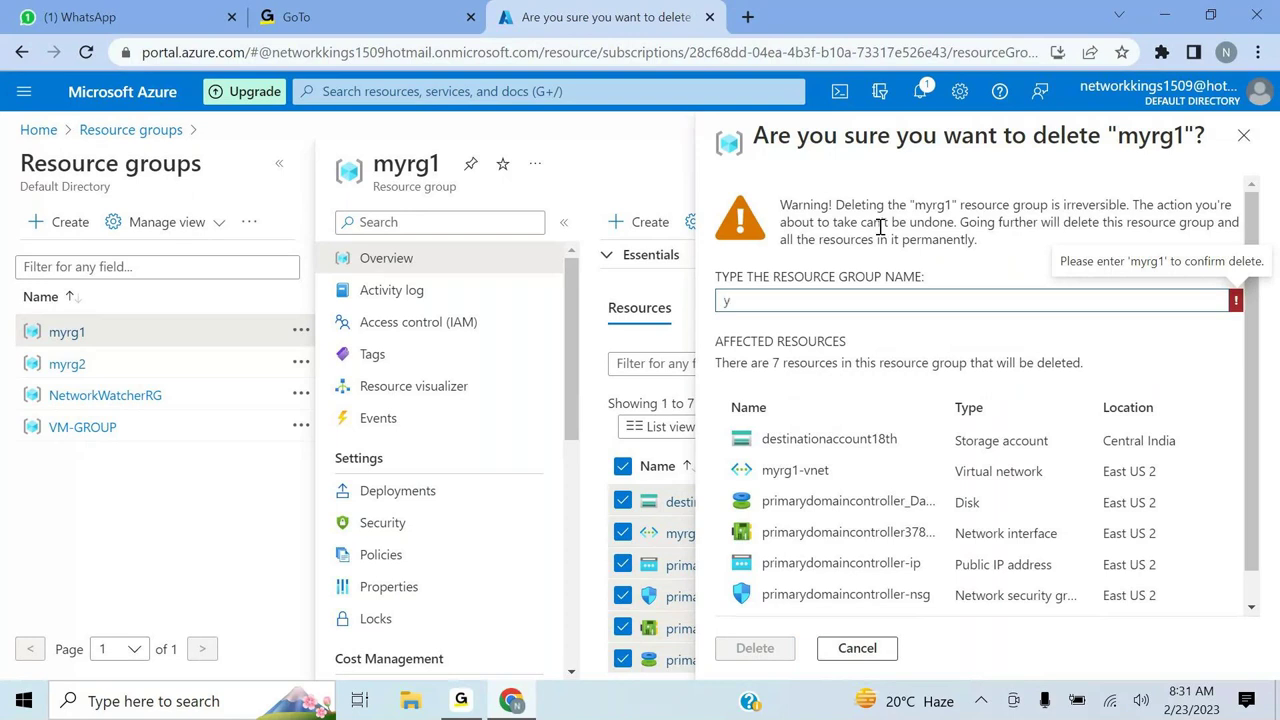
key("BackSpace")
type("myrg1")
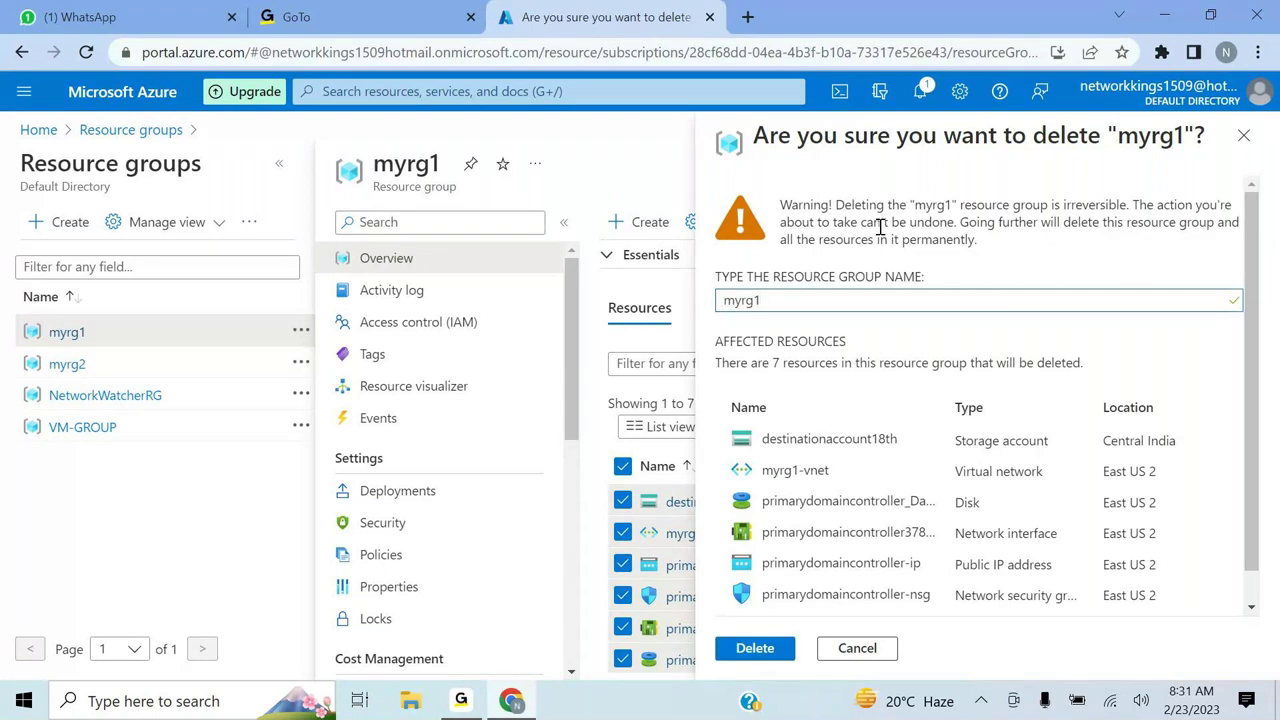
left_click(756, 650)
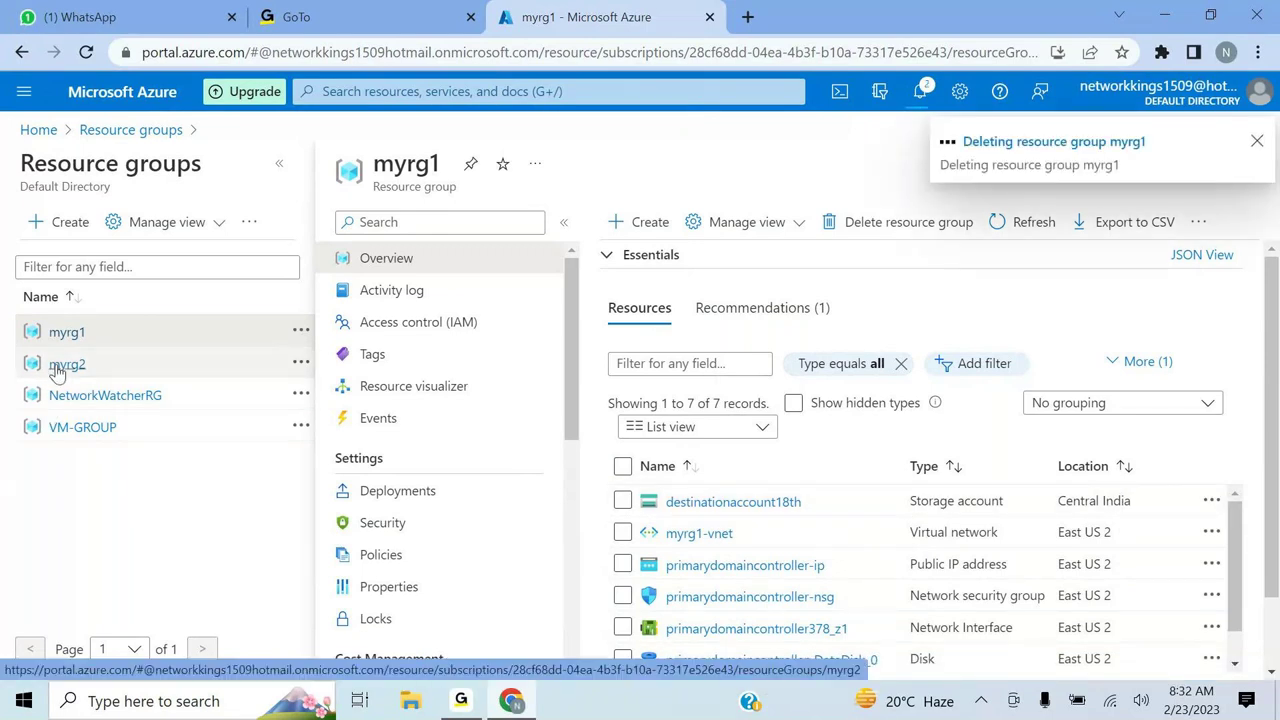
left_click(57, 369)
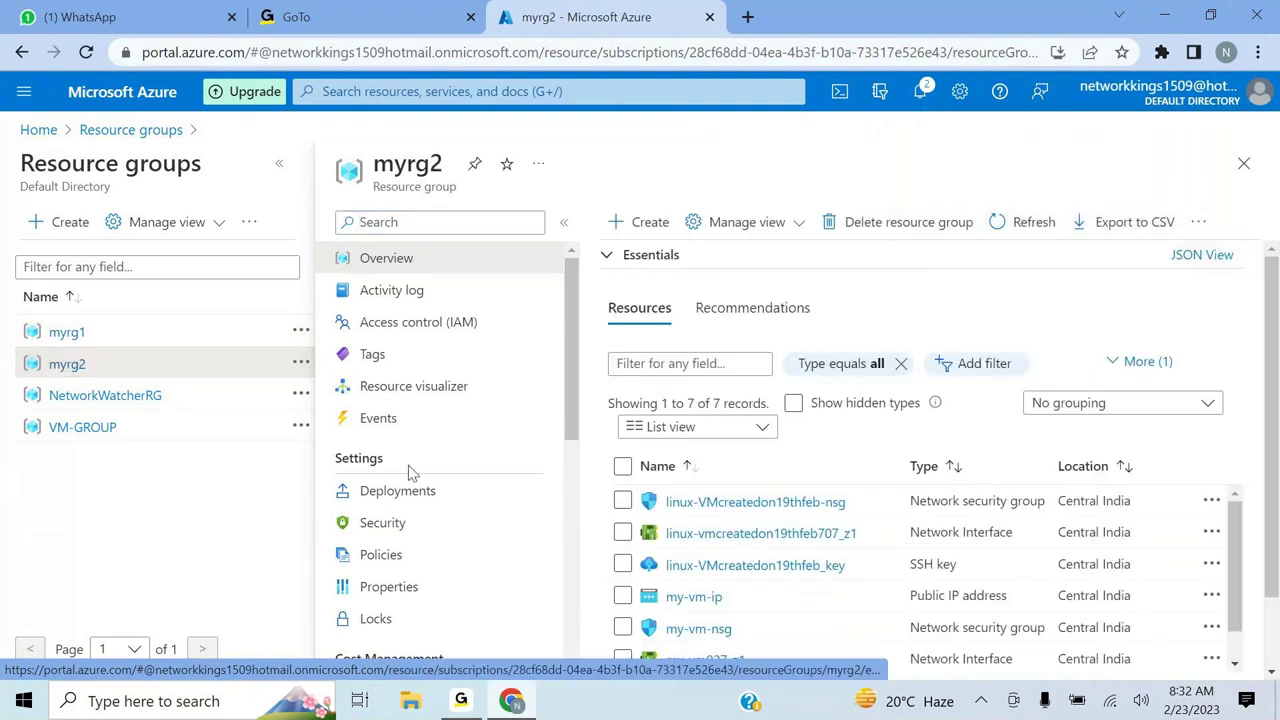
left_click(623, 467)
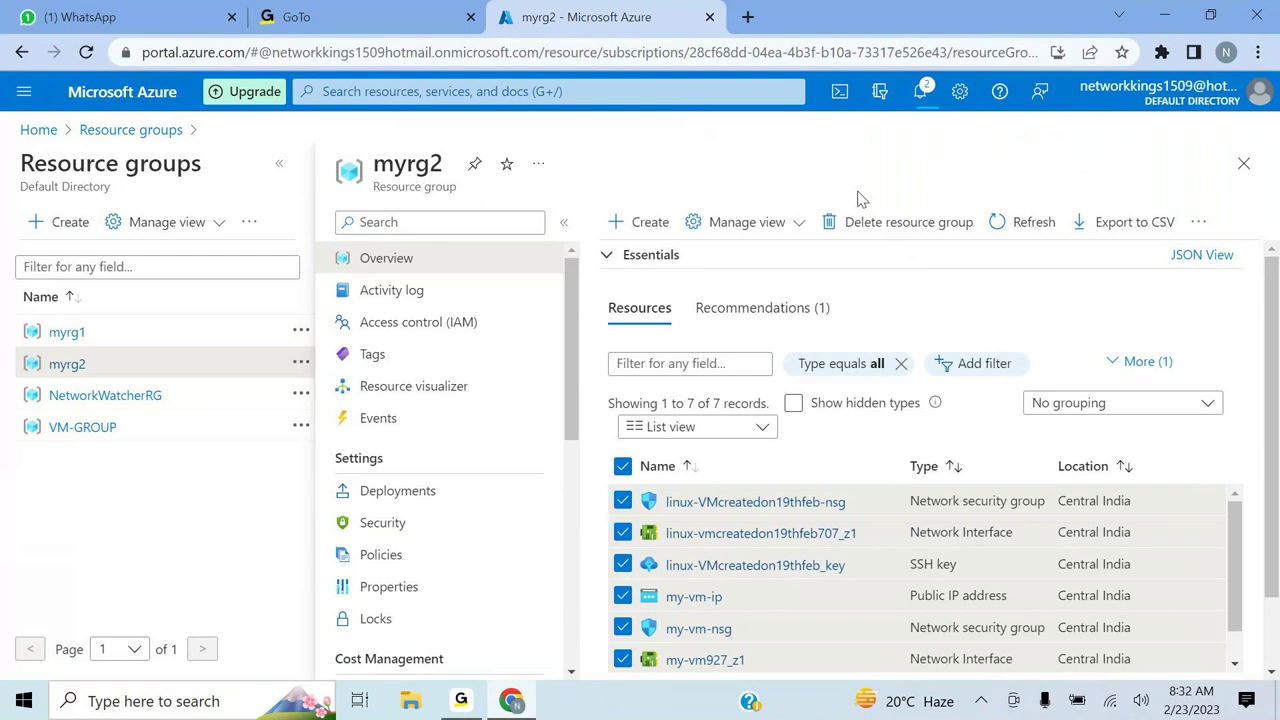
- Confirm deletion of resource group myrg2 by entering 'myrg2' in the name field
left_click(897, 225)
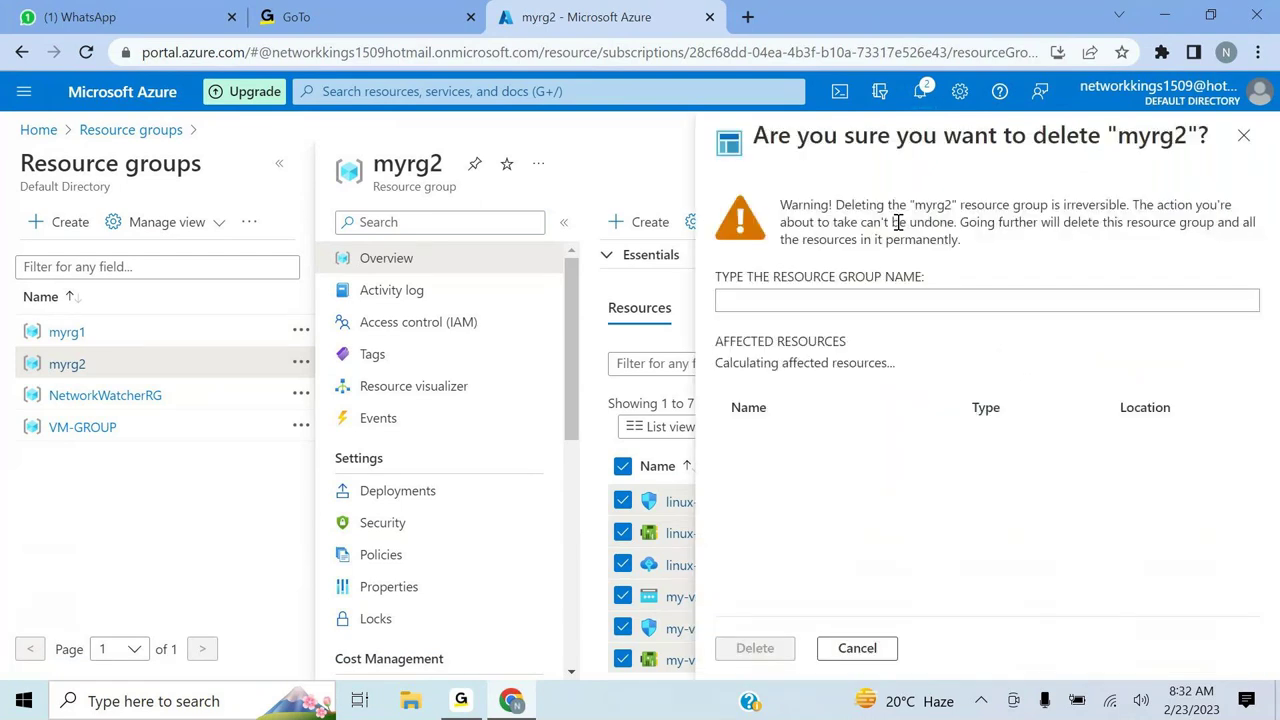
type("myrg2")
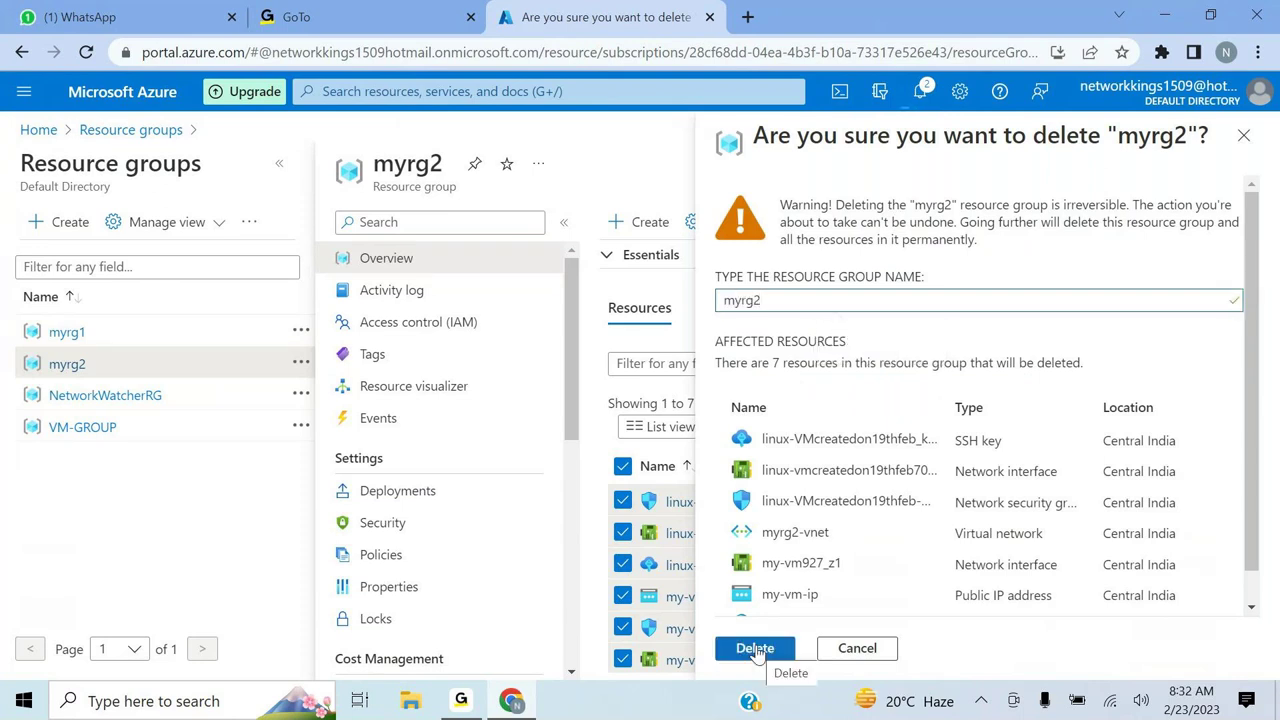
left_click(756, 647)
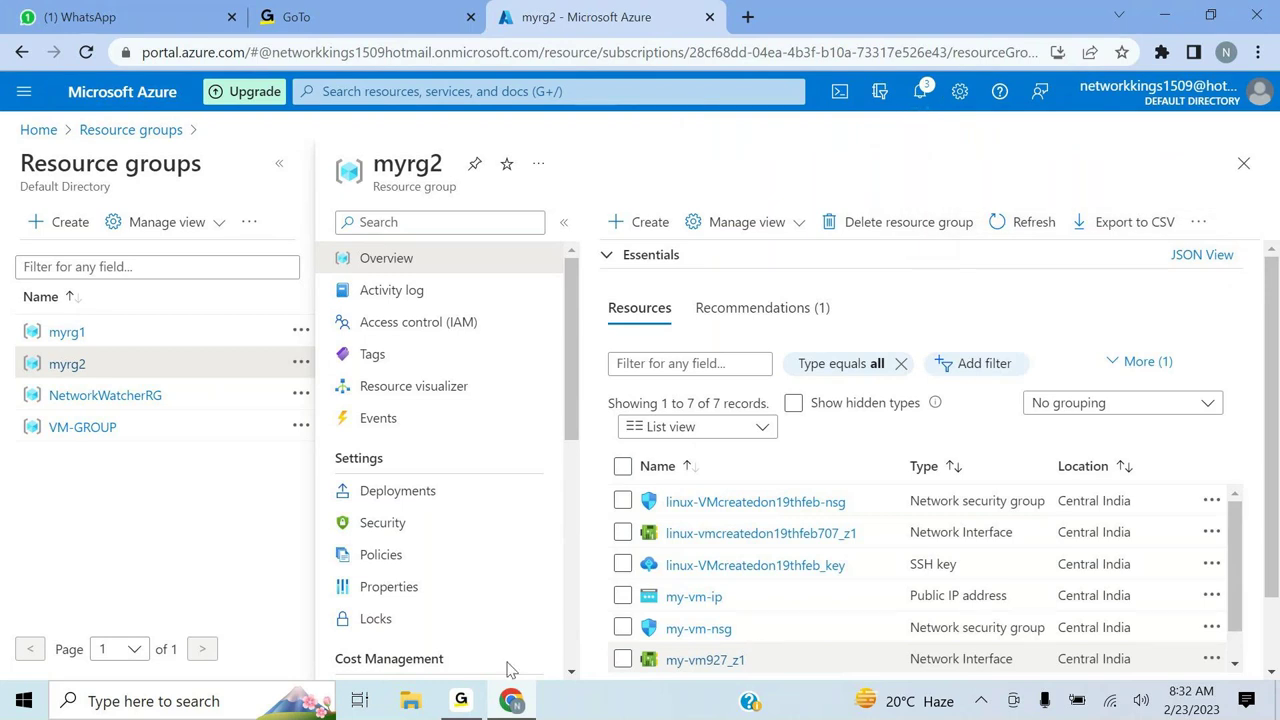
- Open NetworkWatcherRG, select all, and confirm its deletion with the pasted group name
left_click(100, 395)
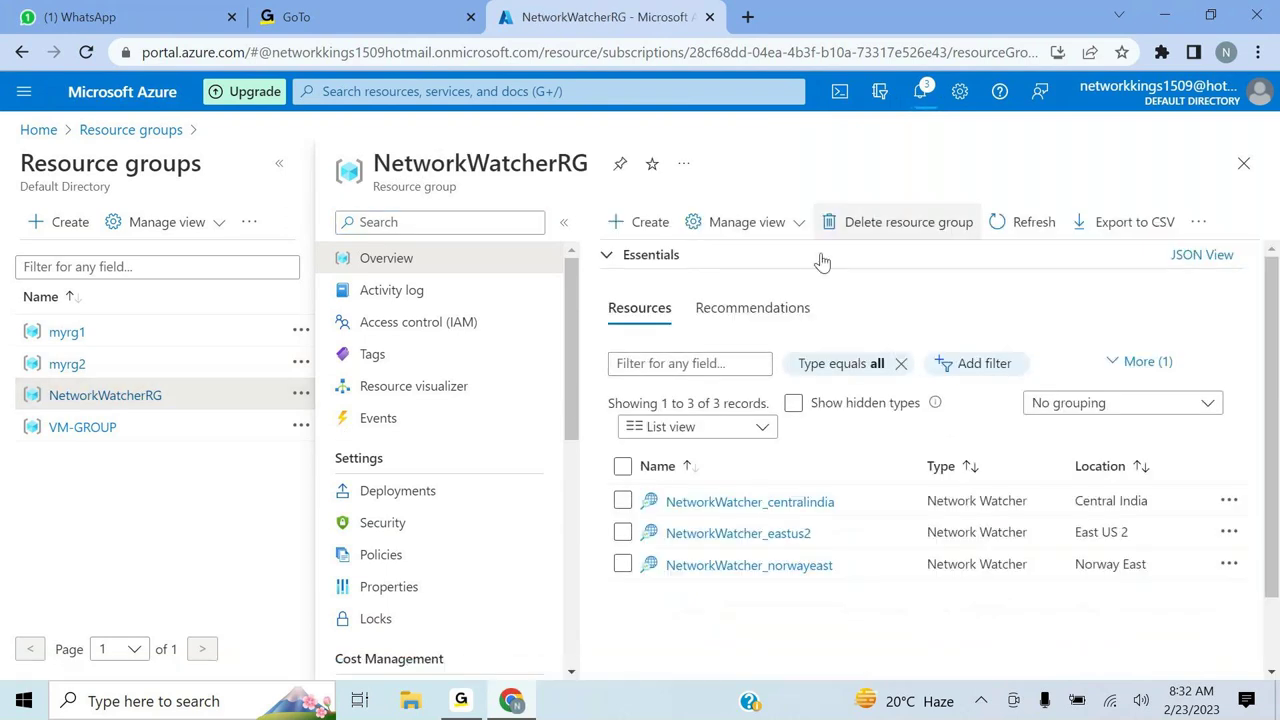
left_click(623, 467)
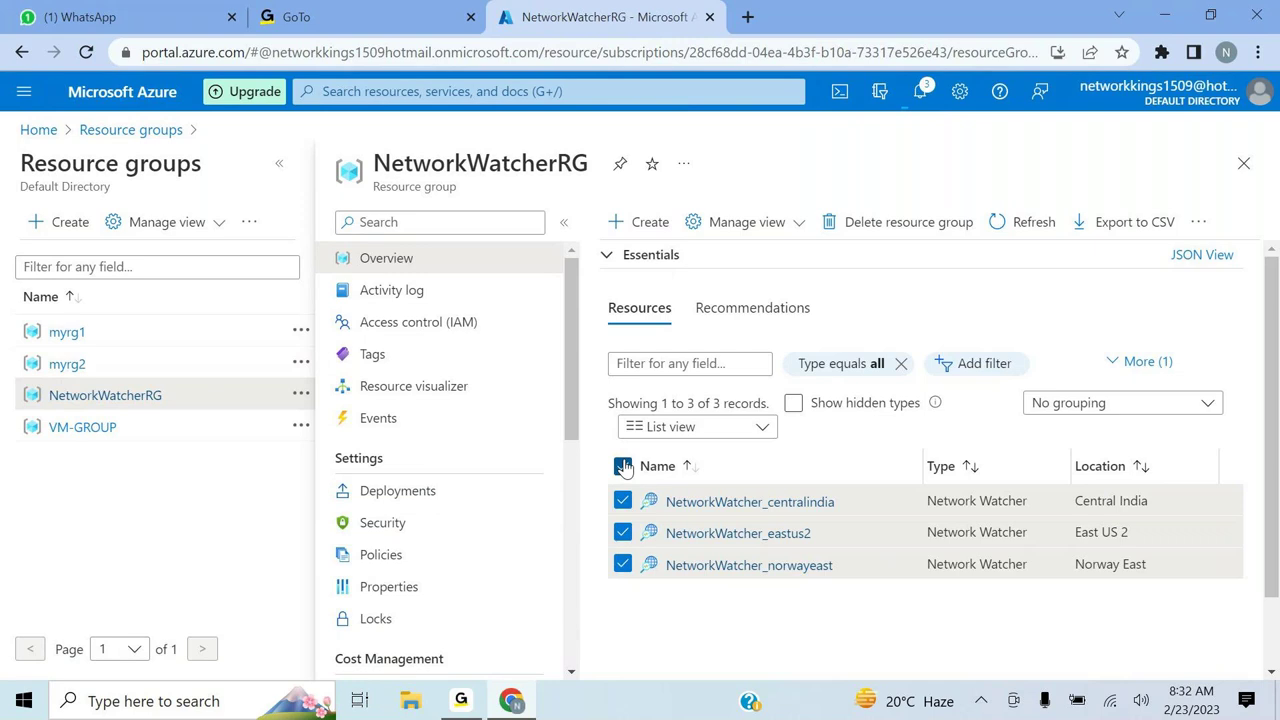
left_click(906, 221)
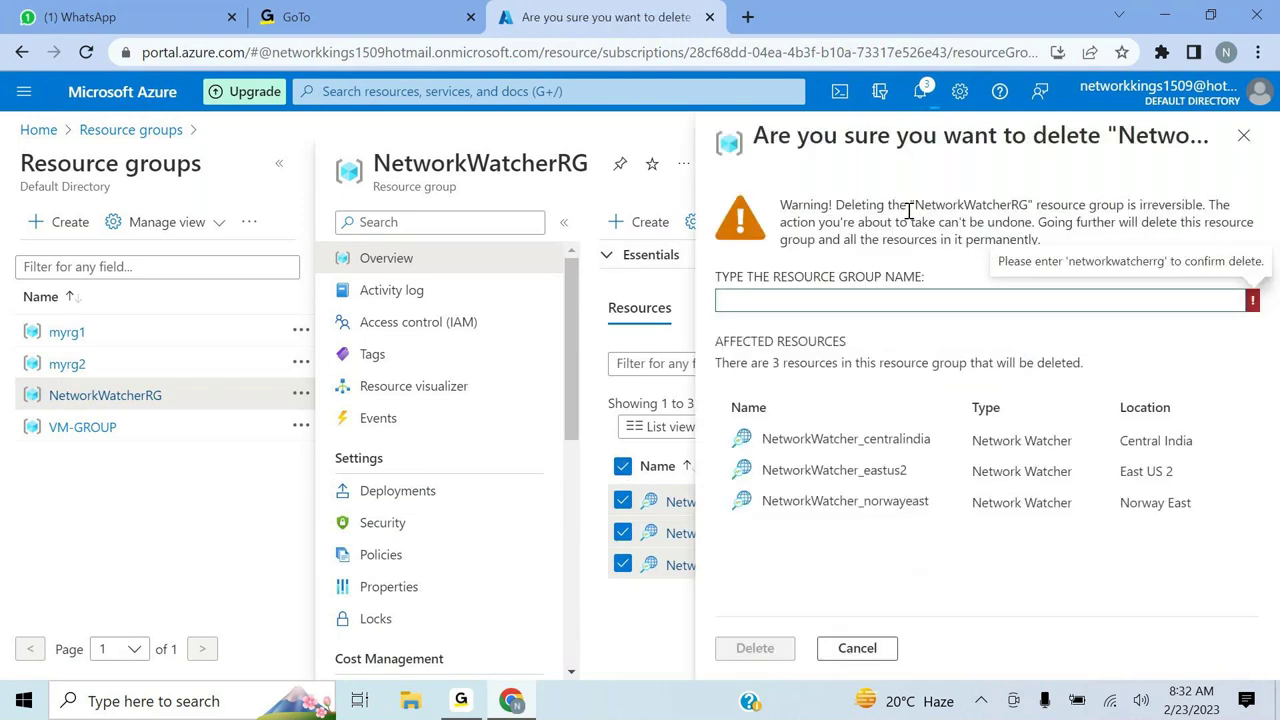
type("etwork")
left_click_drag(590, 163, 374, 158)
key("ctrl+c")
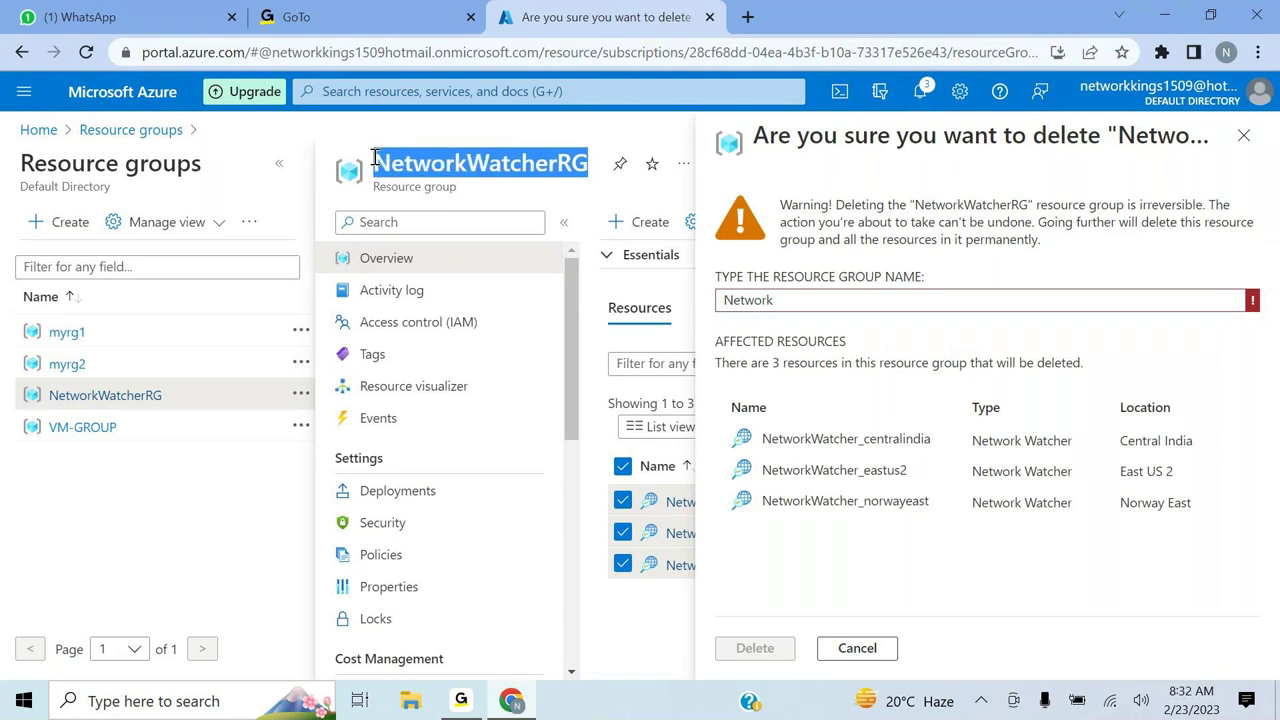
left_click(802, 300)
key("BackSpace")
key("BackSpace")
key("BackSpace")
key("BackSpace")
key("BackSpace")
key("BackSpace")
key("BackSpace")
key("ctrl+v")
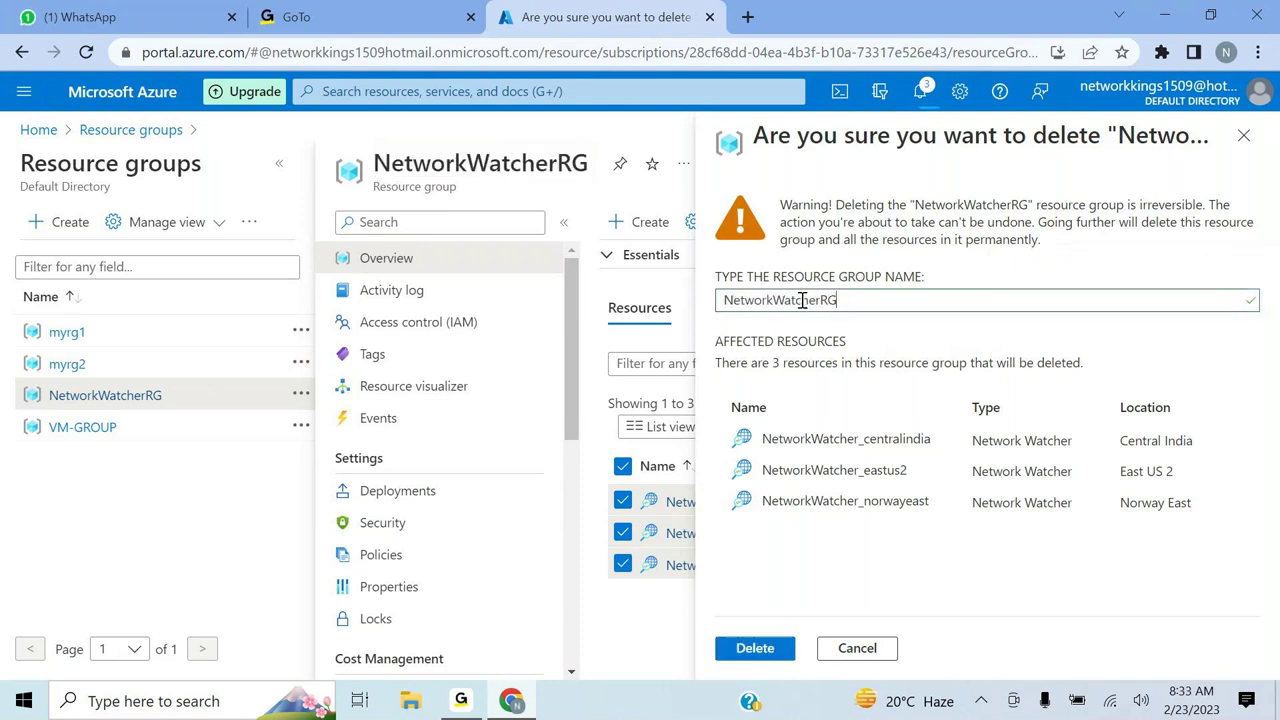
left_click(755, 648)
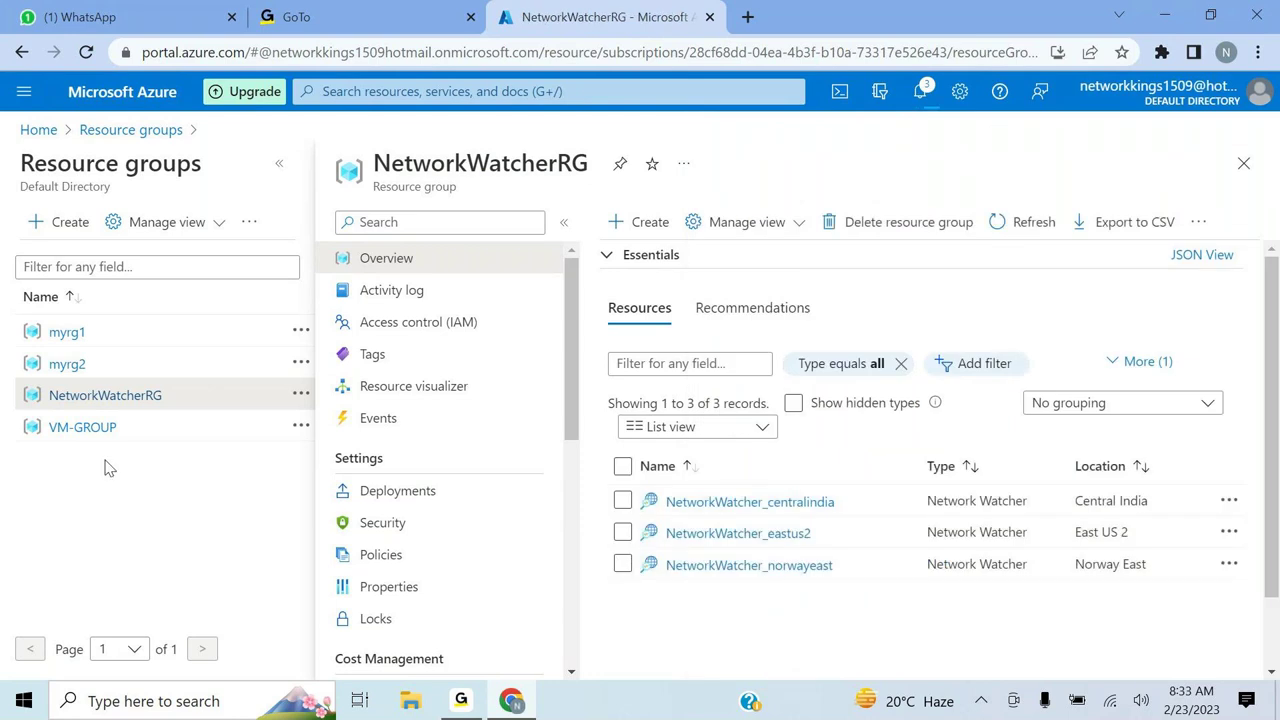
- Open VM-GROUP and delete it, typing 'VM-GROUP' as the confirmation name
left_click(80, 427)
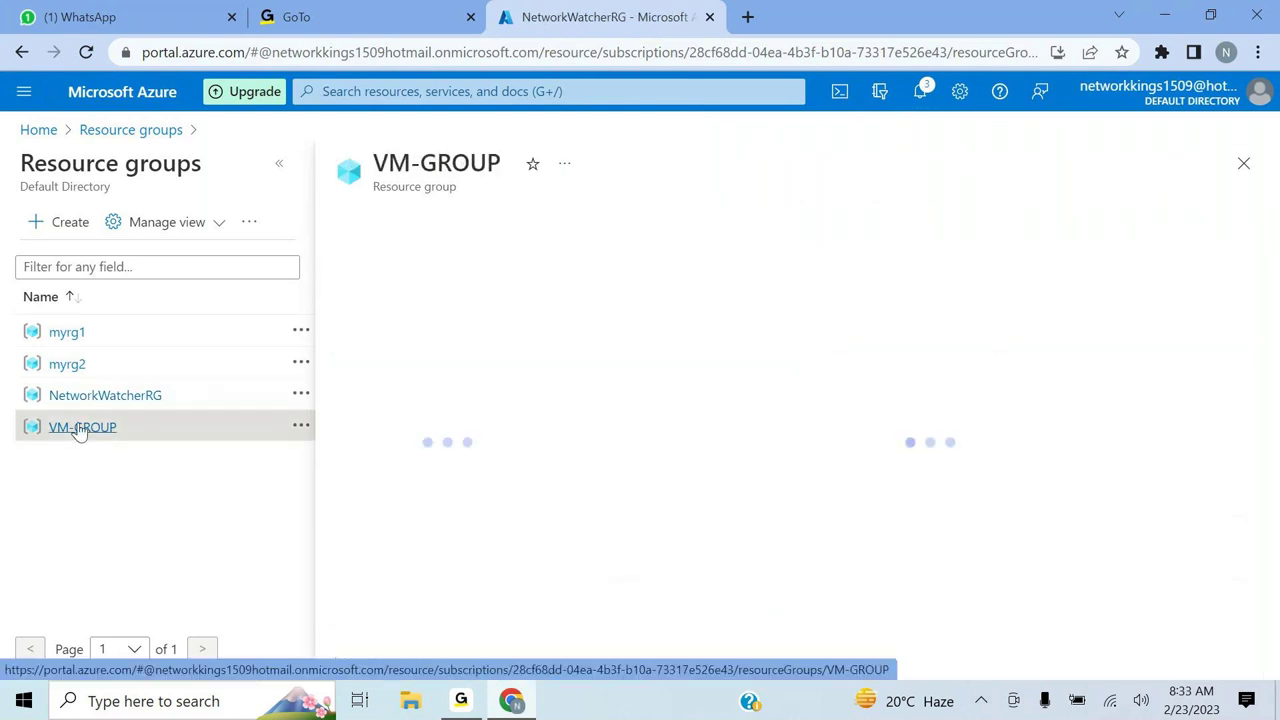
triple_click(497, 160)
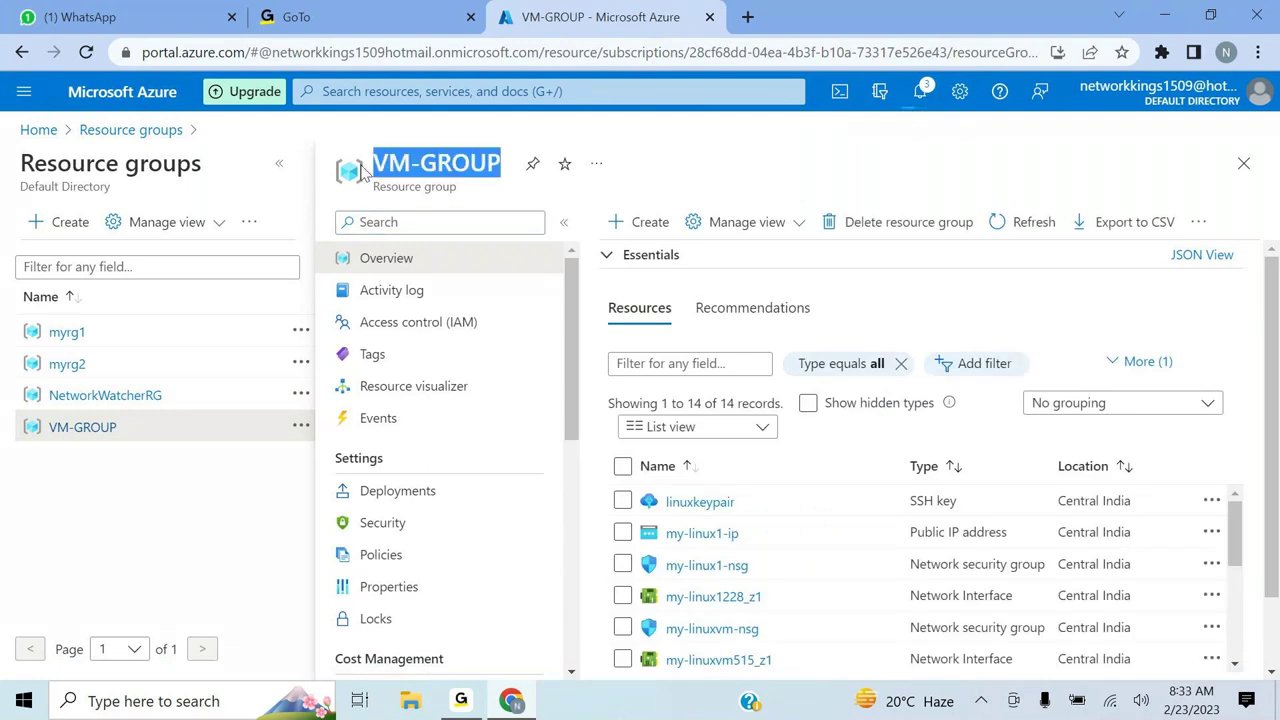
key("ctrl+a")
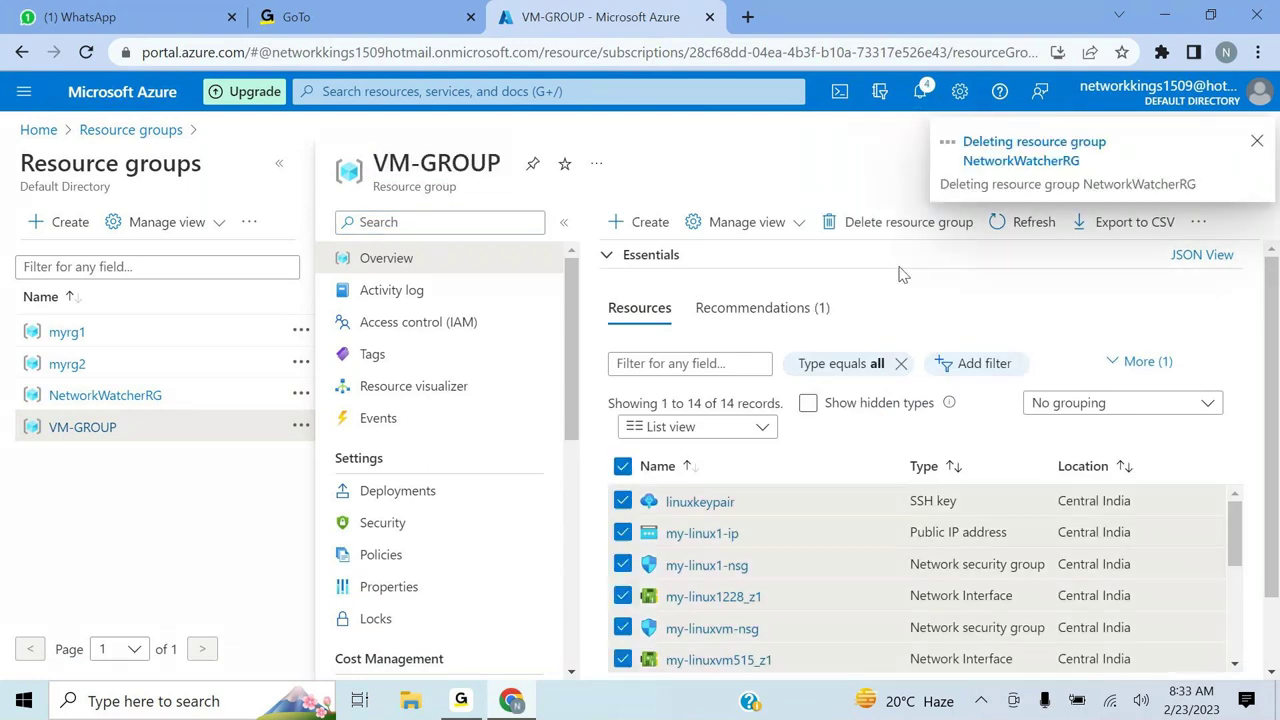
left_click(885, 224)
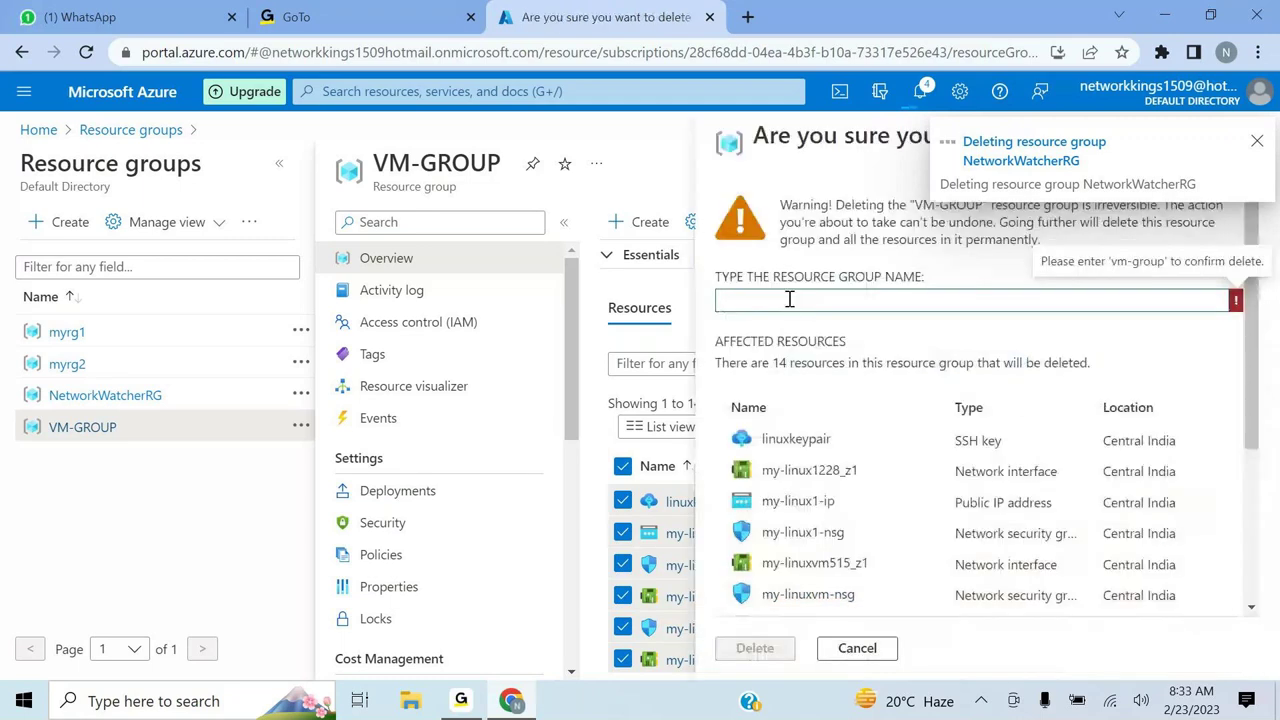
type("VM-GROUP")
left_click(766, 652)
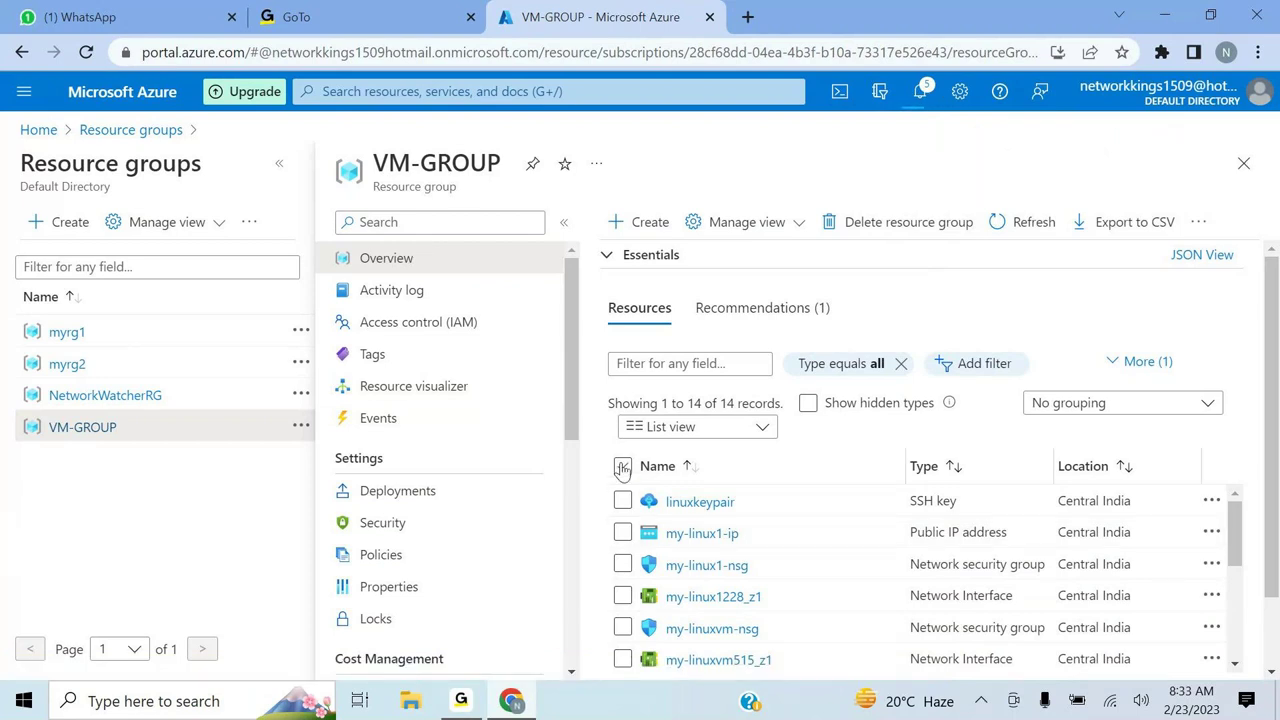
- Reselect all VM-GROUP resources, confirm deletion again with 'VM-GROUP', and return Home
left_click(622, 467)
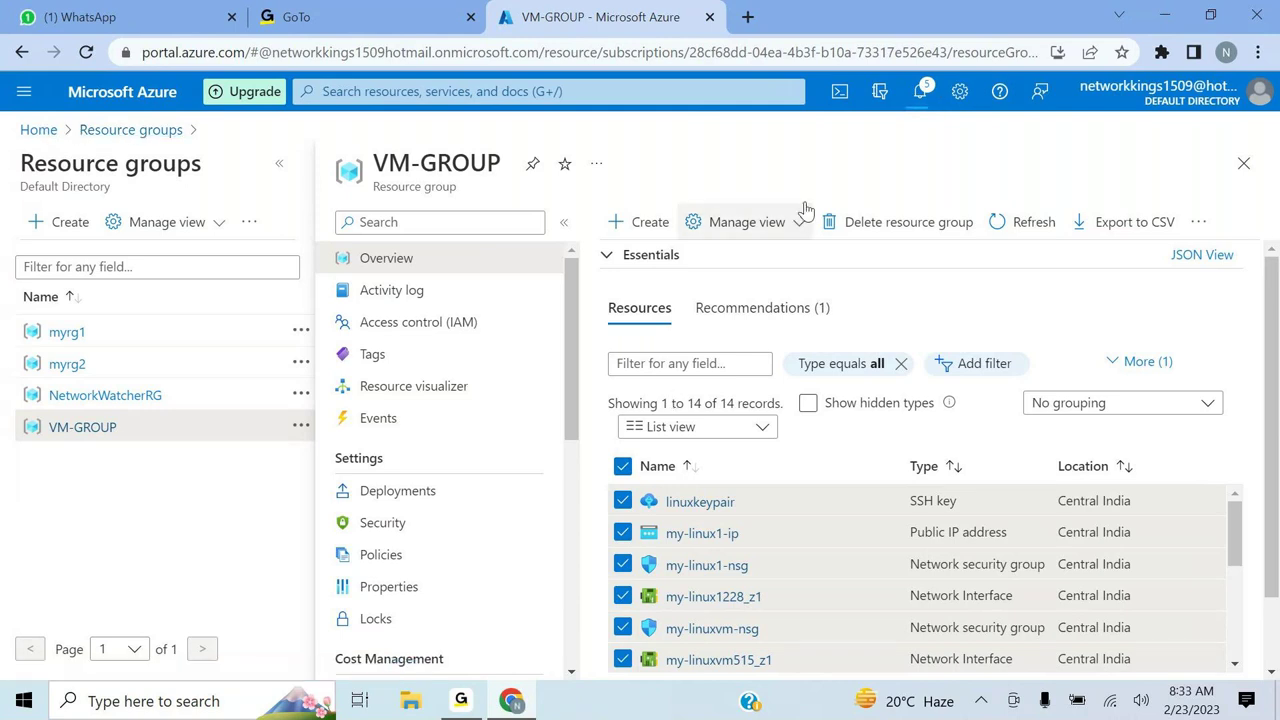
left_click(870, 222)
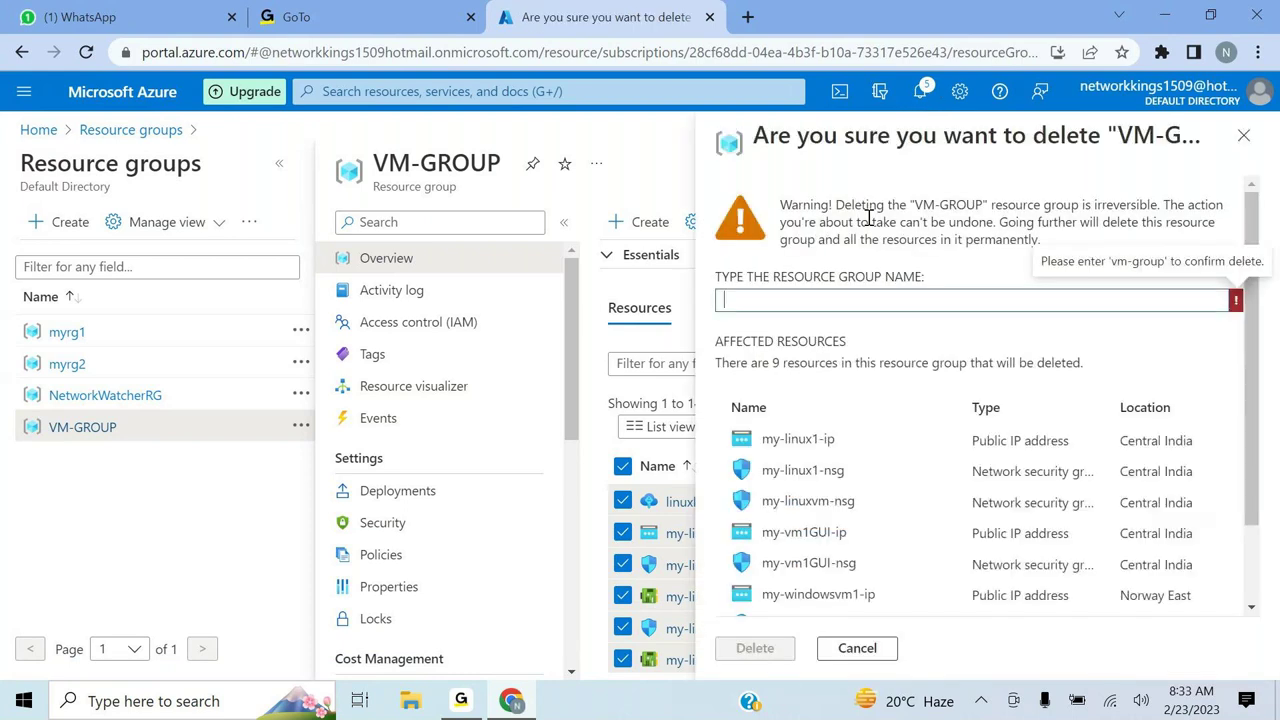
type("VM-GROUP")
left_click(755, 648)
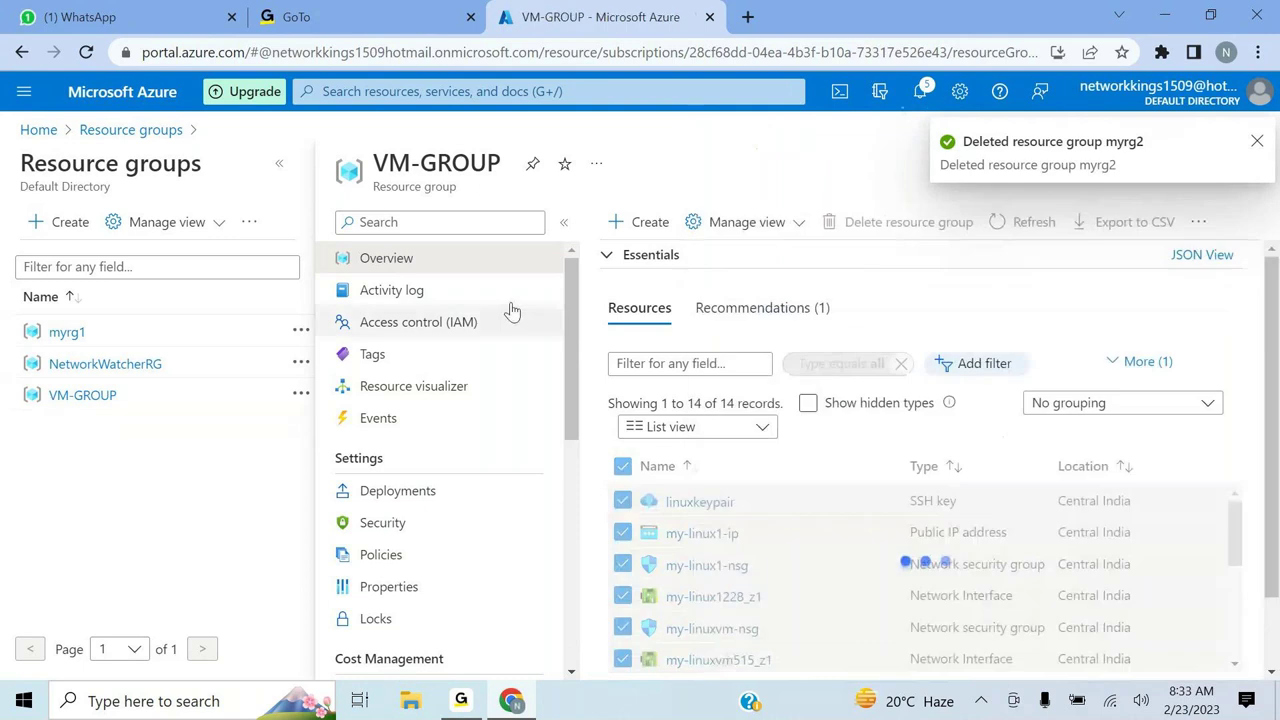
left_click(45, 131)
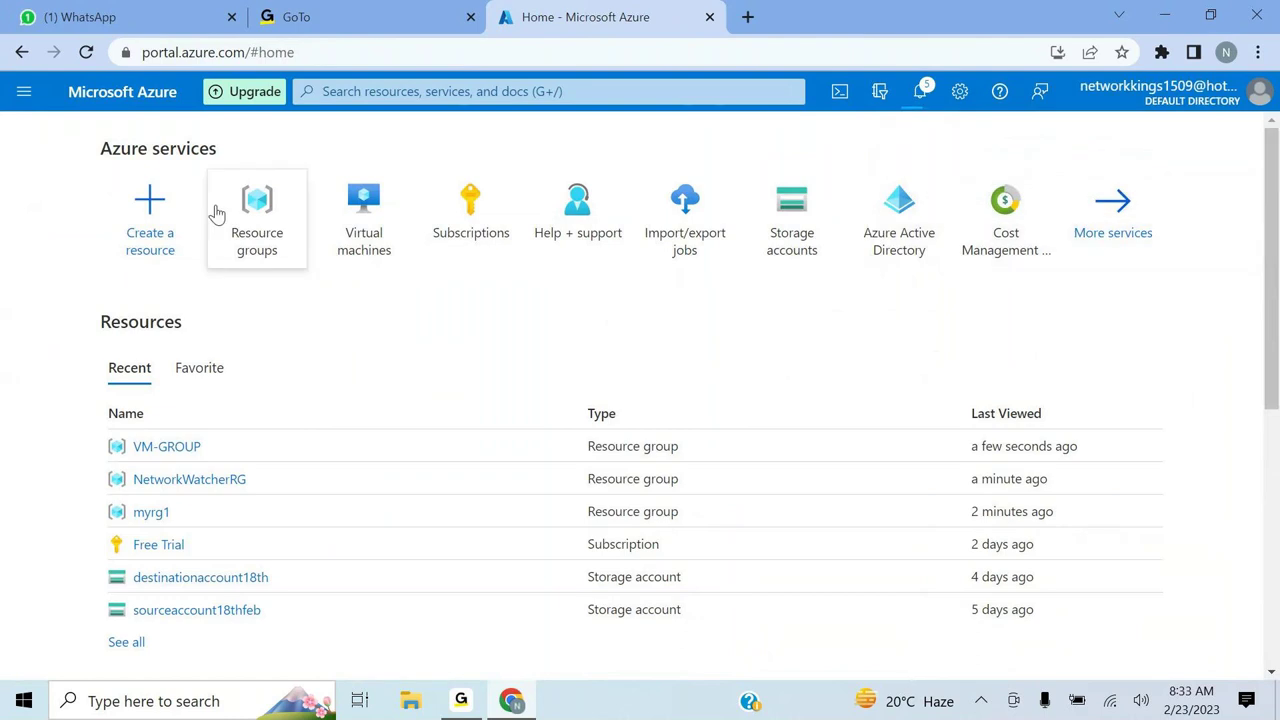
- Open Resource groups and refresh to show myrg1, NetworkWatcherRG and VM-GROUP
left_click(268, 228)
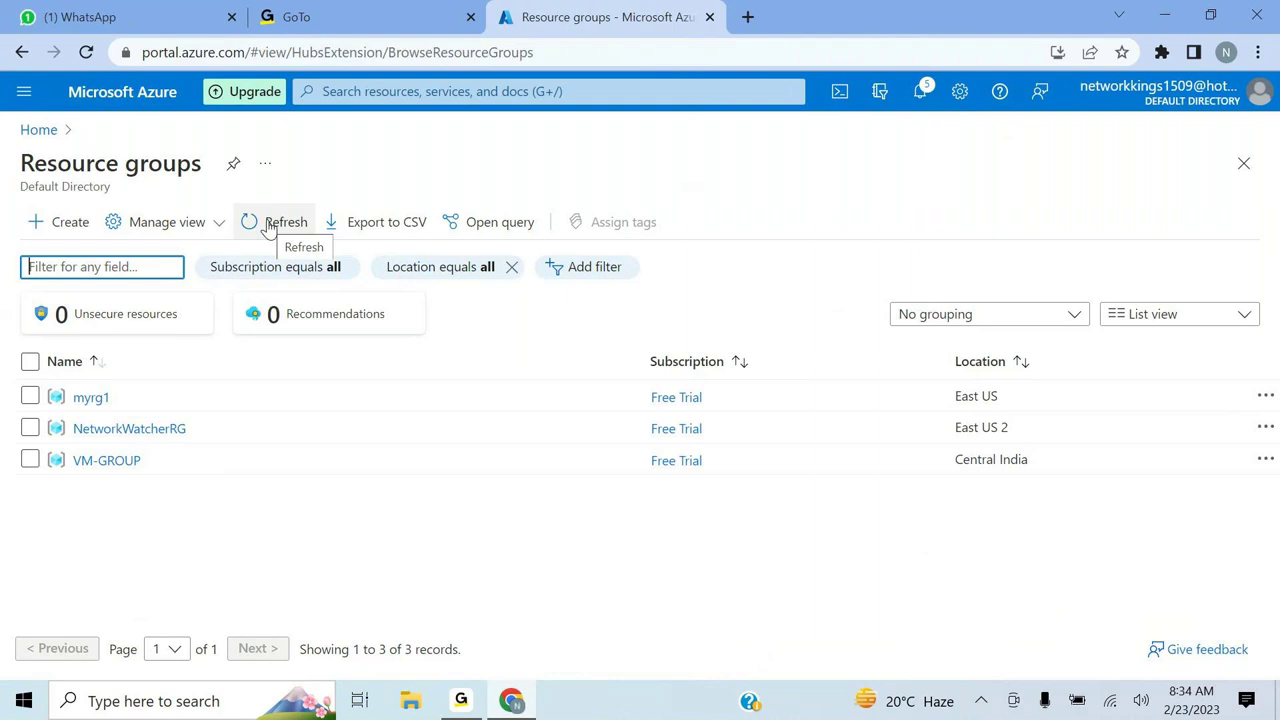
left_click(268, 226)
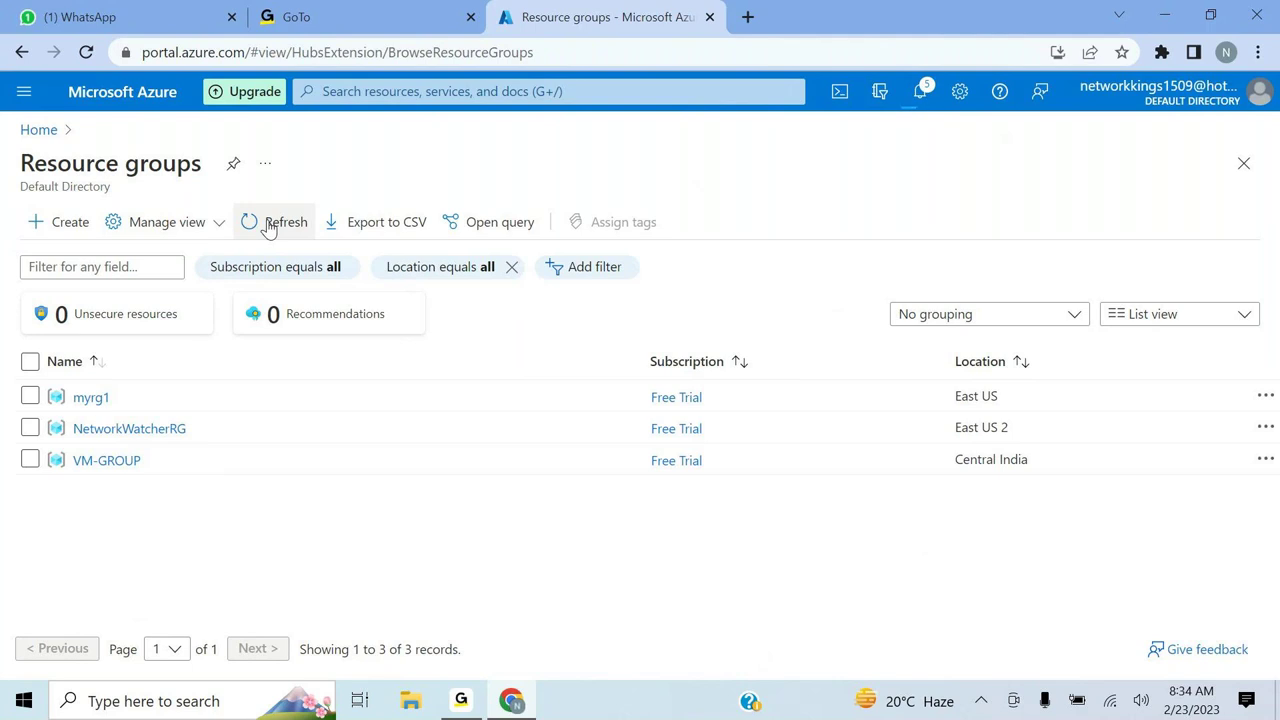
left_click(345, 90)
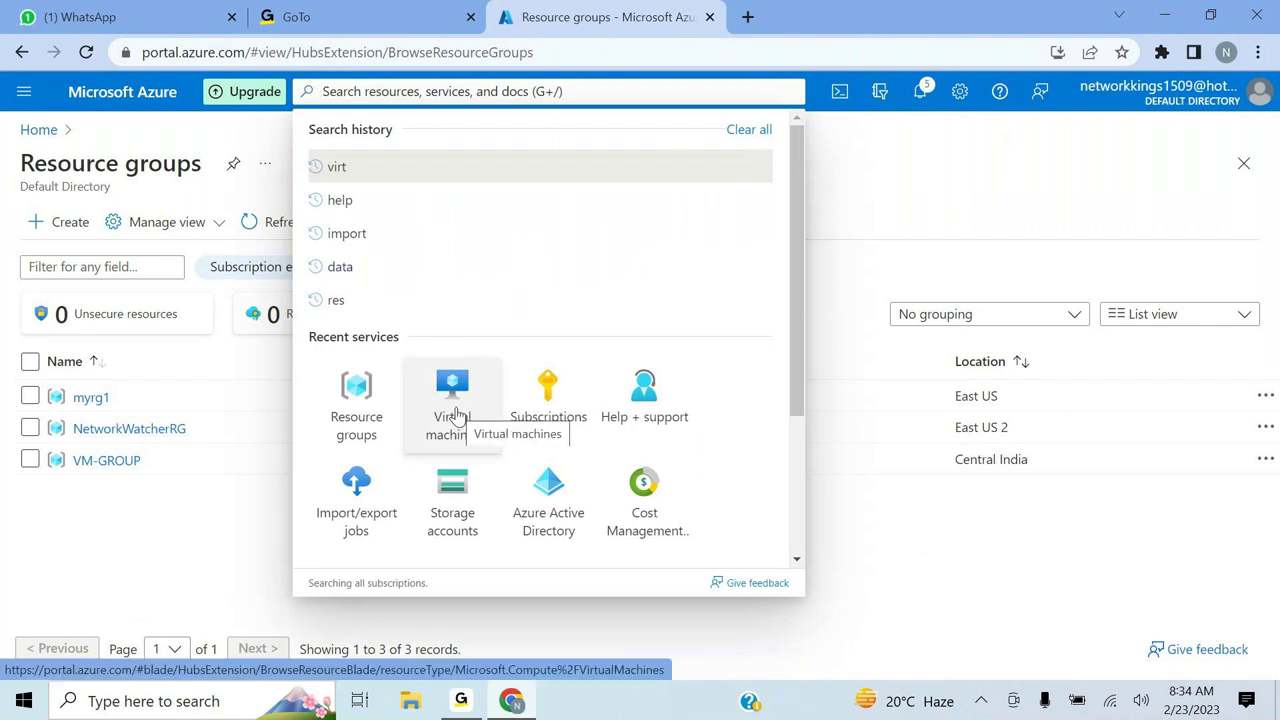
- From Virtual machines, choose Create > Azure virtual machine to reach the Basics tab
left_click(456, 414)
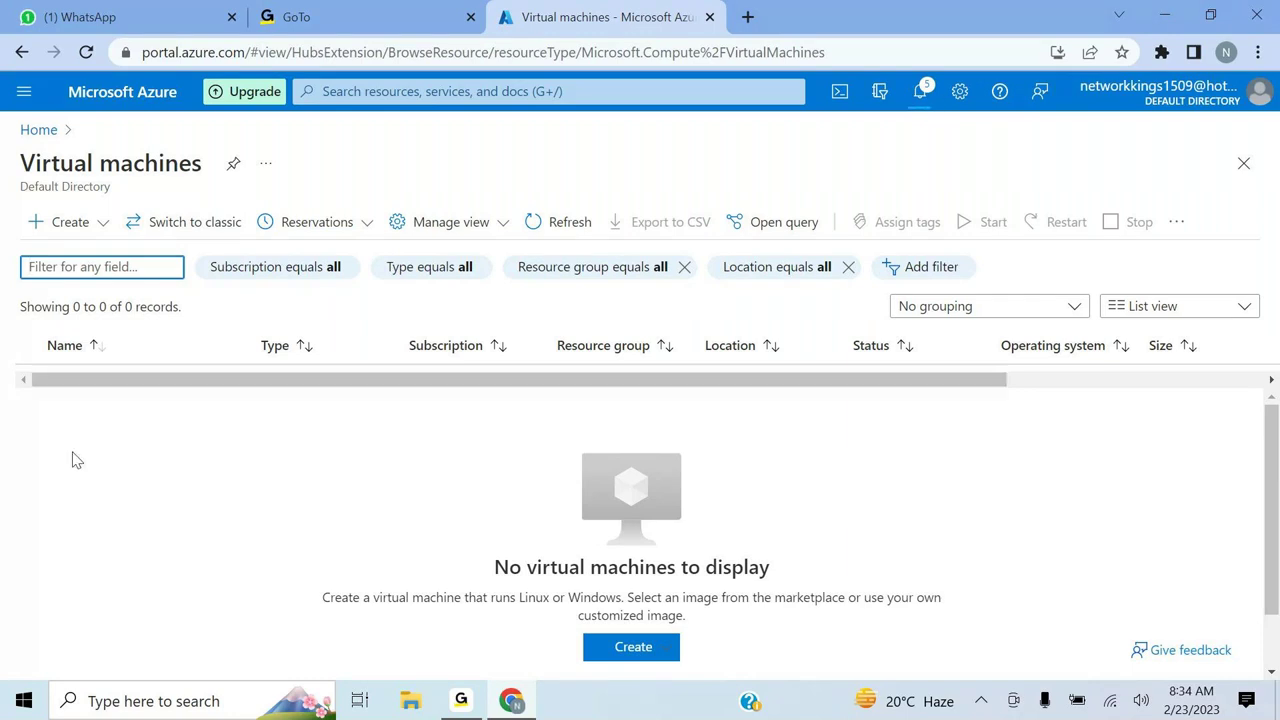
left_click(48, 224)
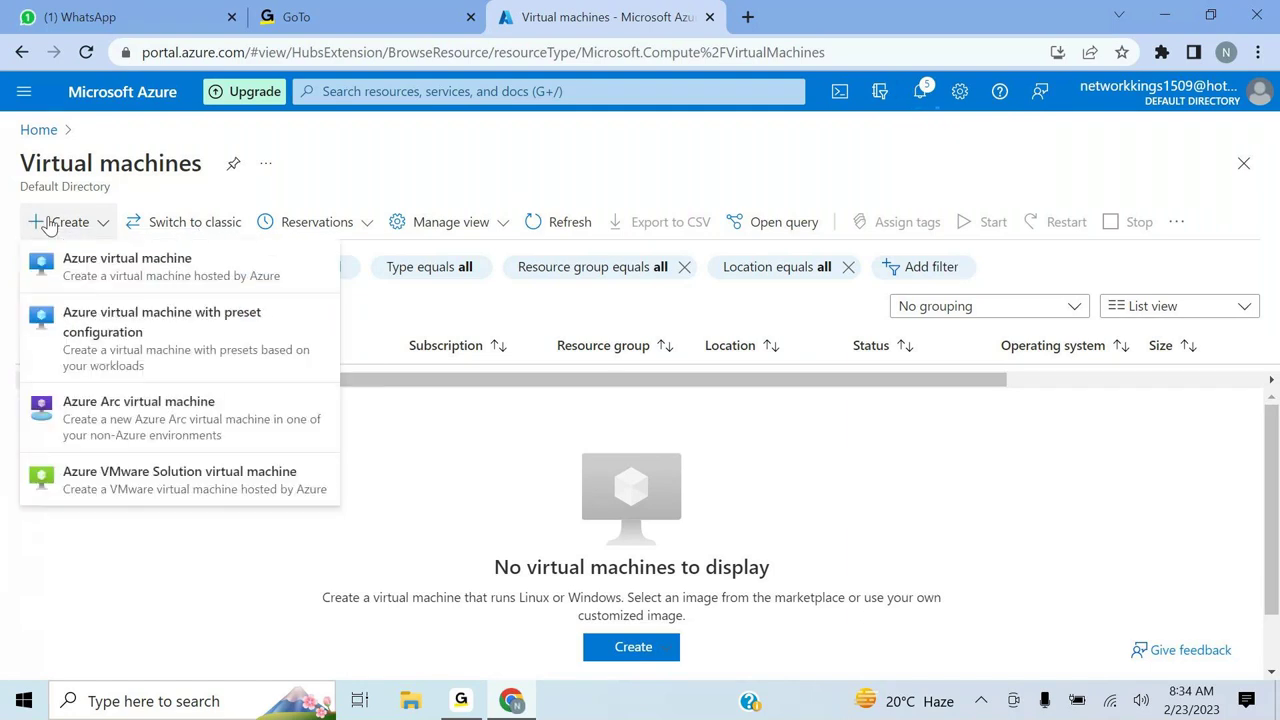
left_click(124, 280)
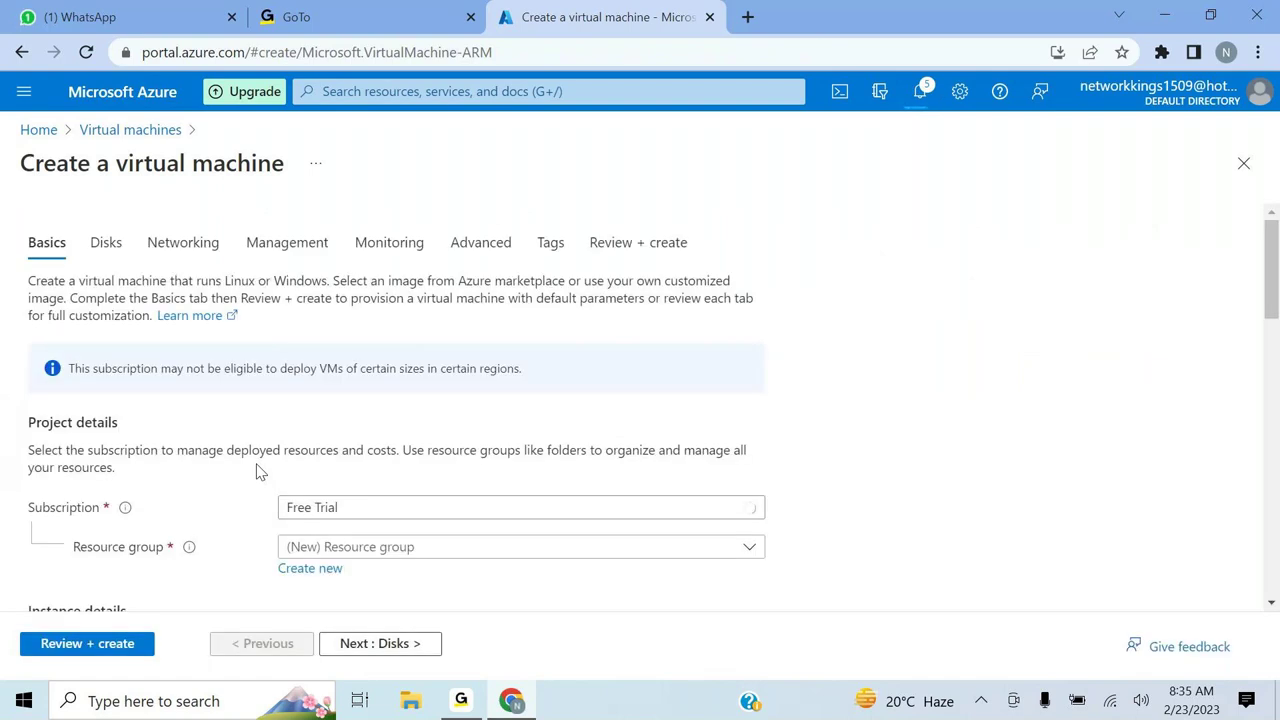
- On the Basics tab, create and assign a new resource group named MECM_Training
scroll(370, 468, "down", 3)
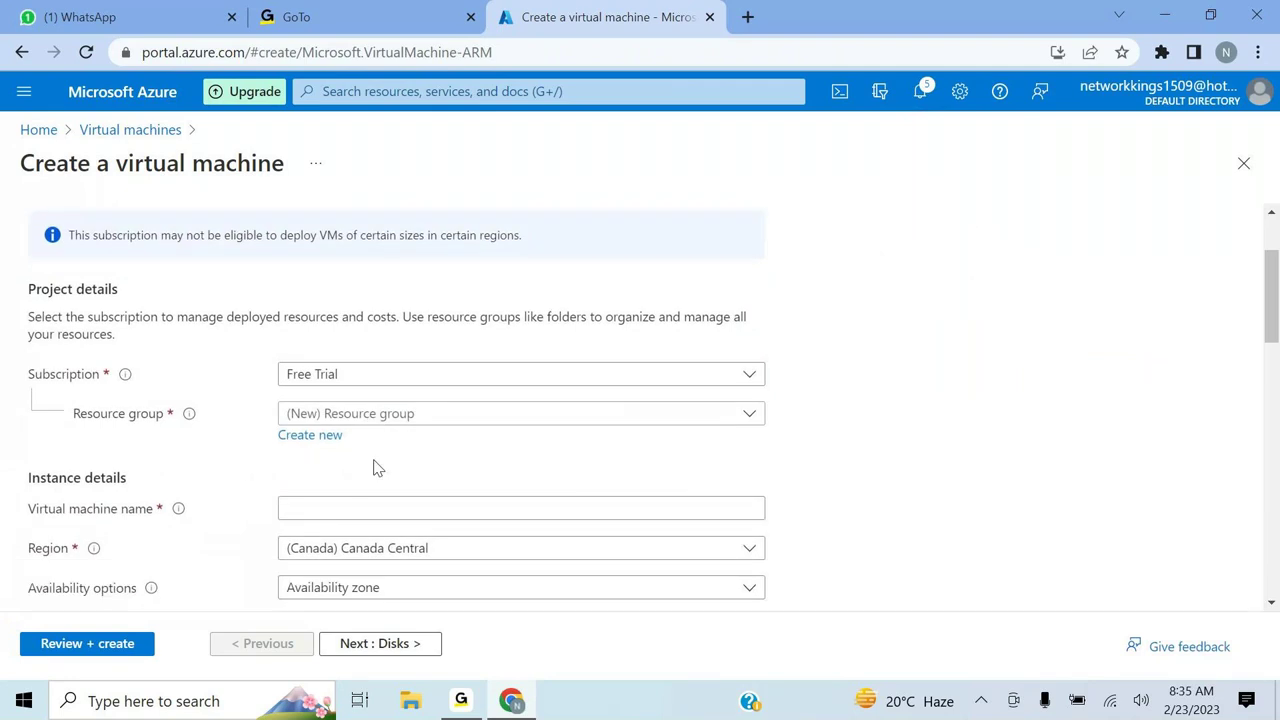
scroll(377, 468, "down", 1)
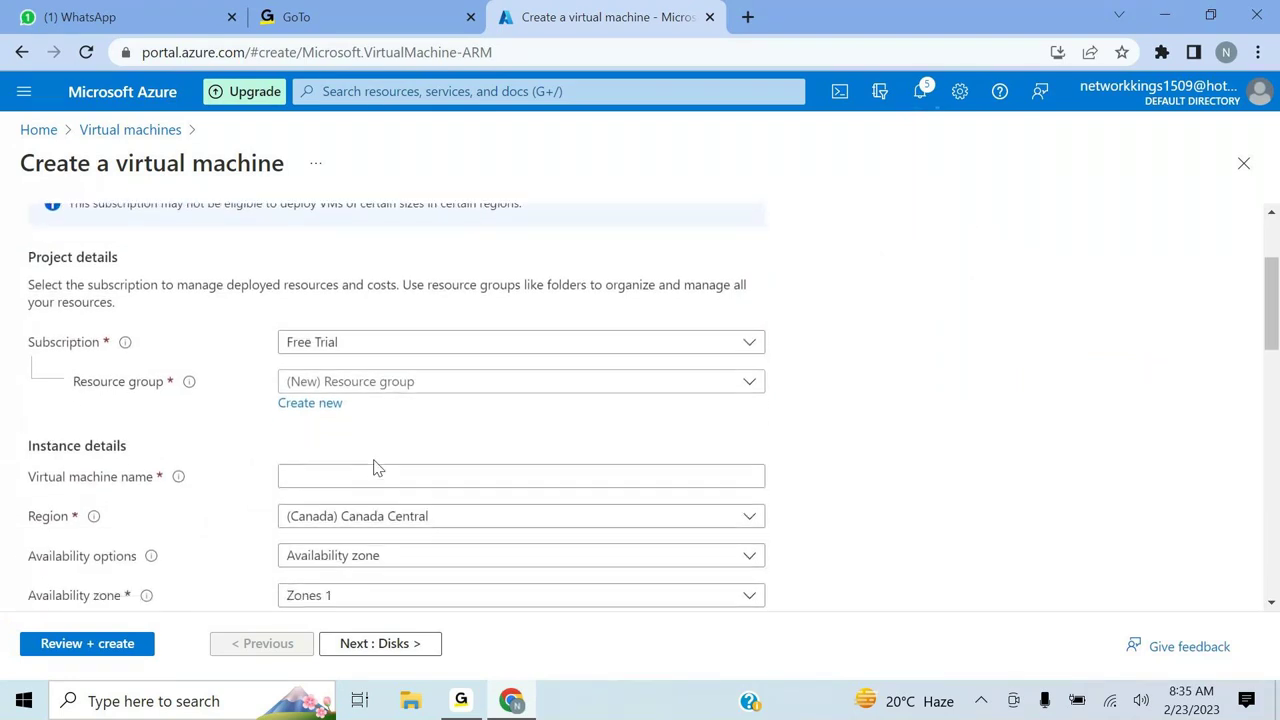
scroll(375, 464, "down", 2)
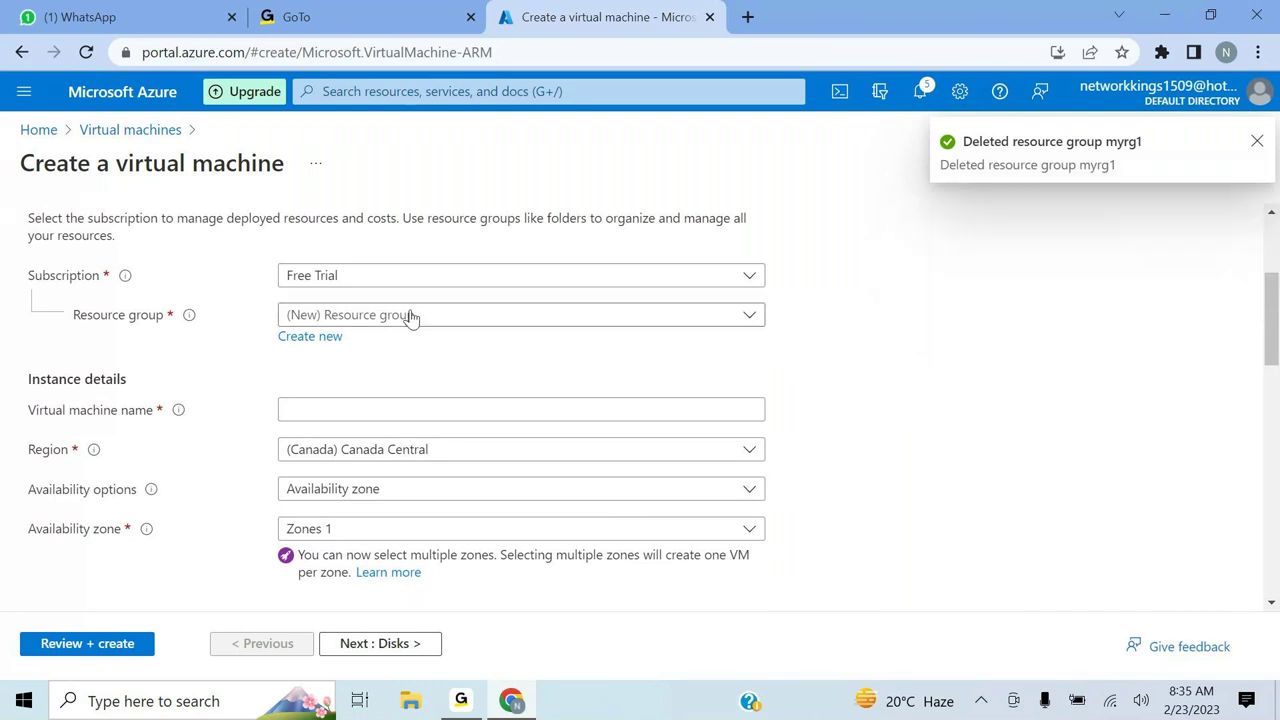
left_click(313, 340)
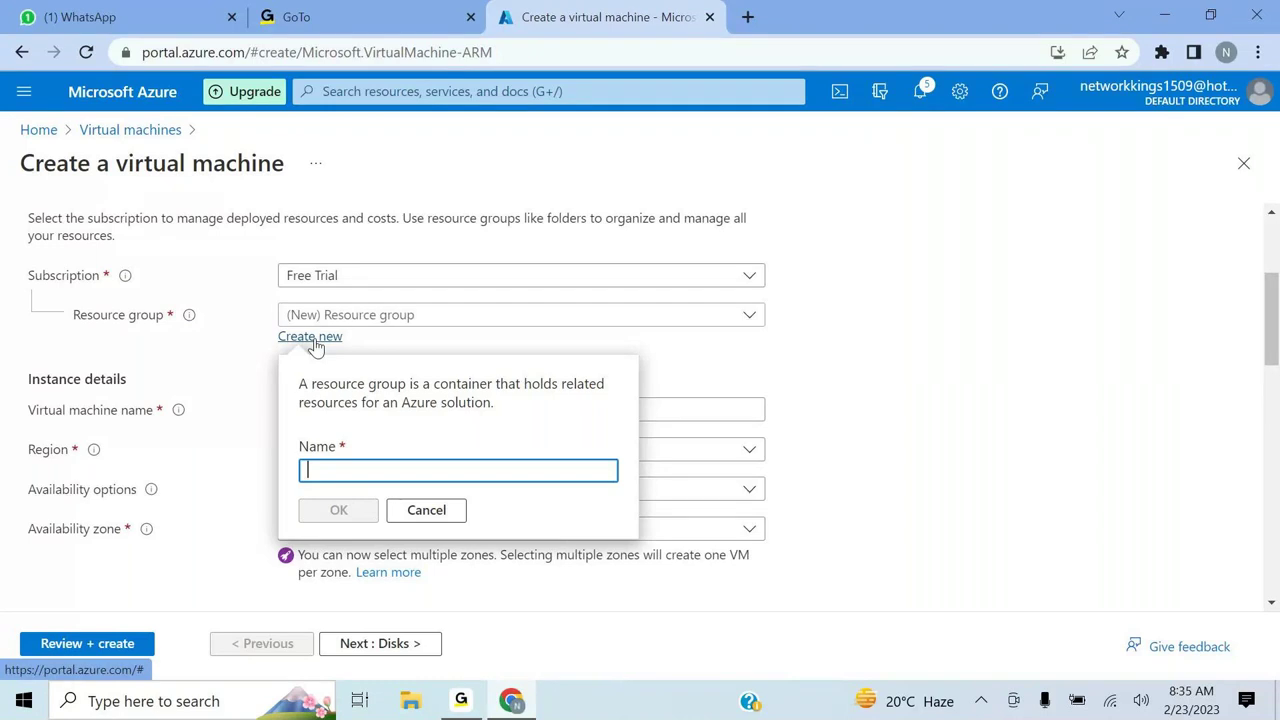
type("ME")
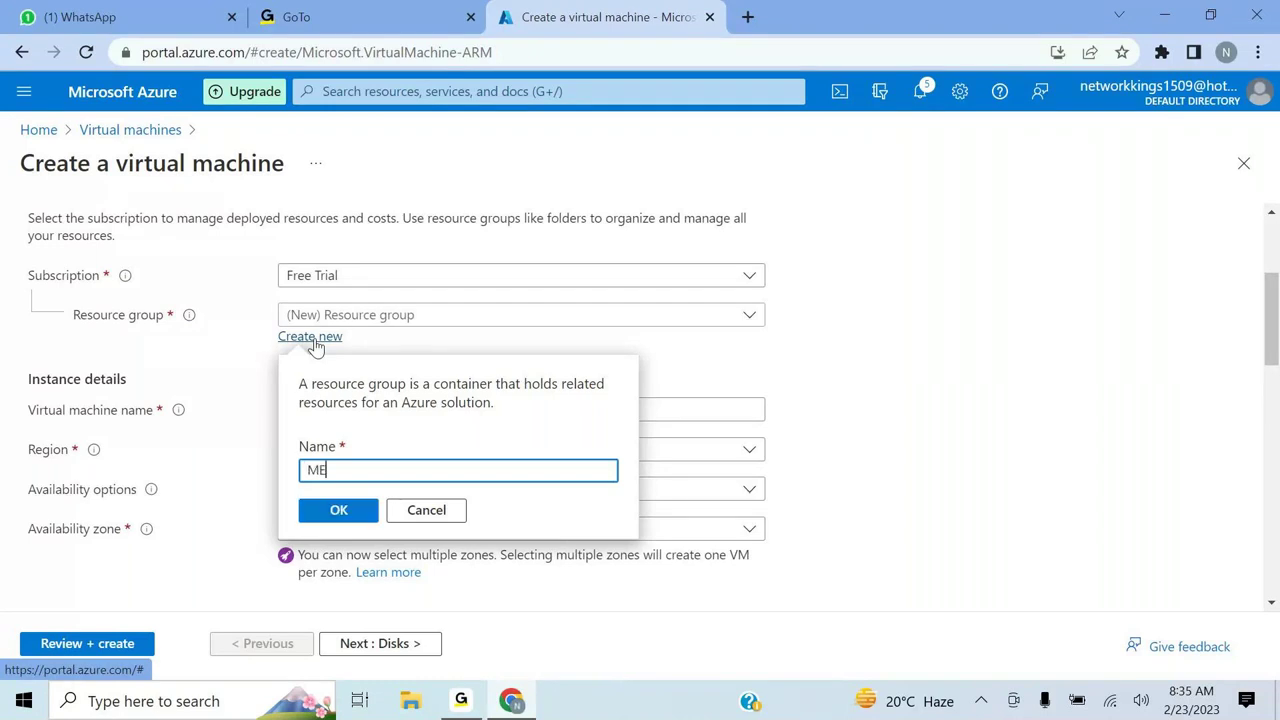
type("CM_Training")
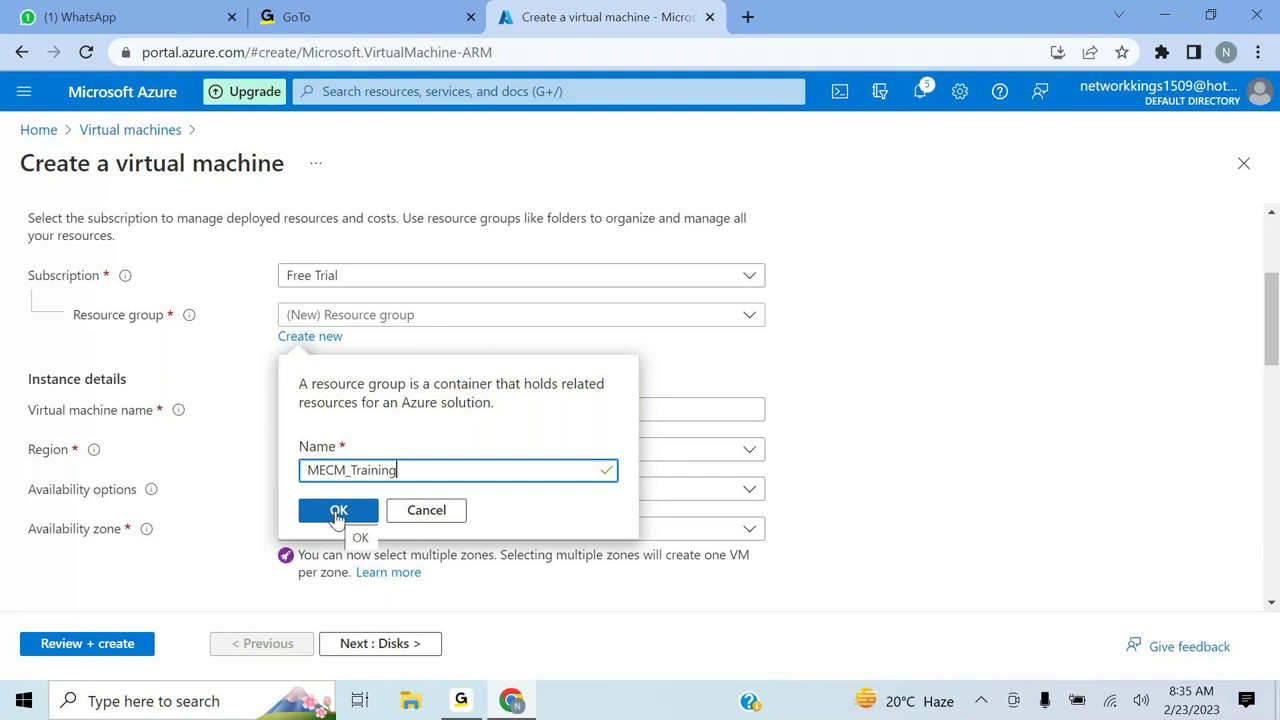
left_click(338, 511)
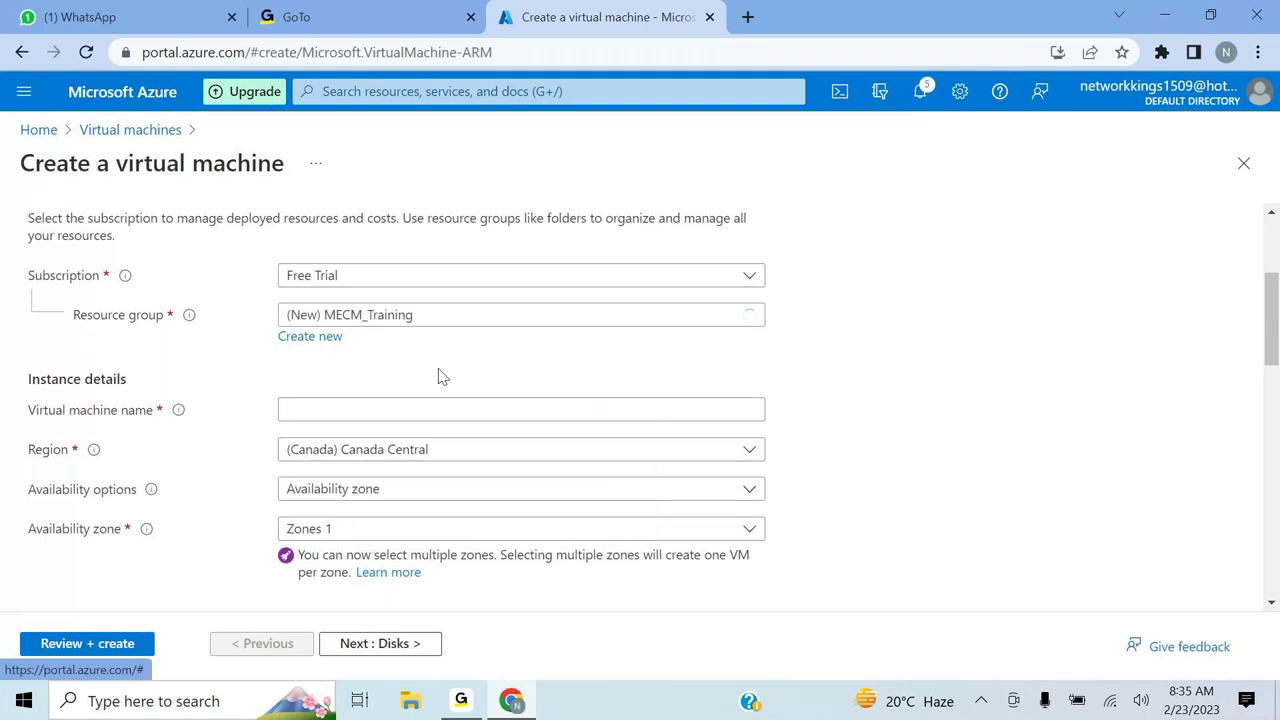
left_click(342, 410)
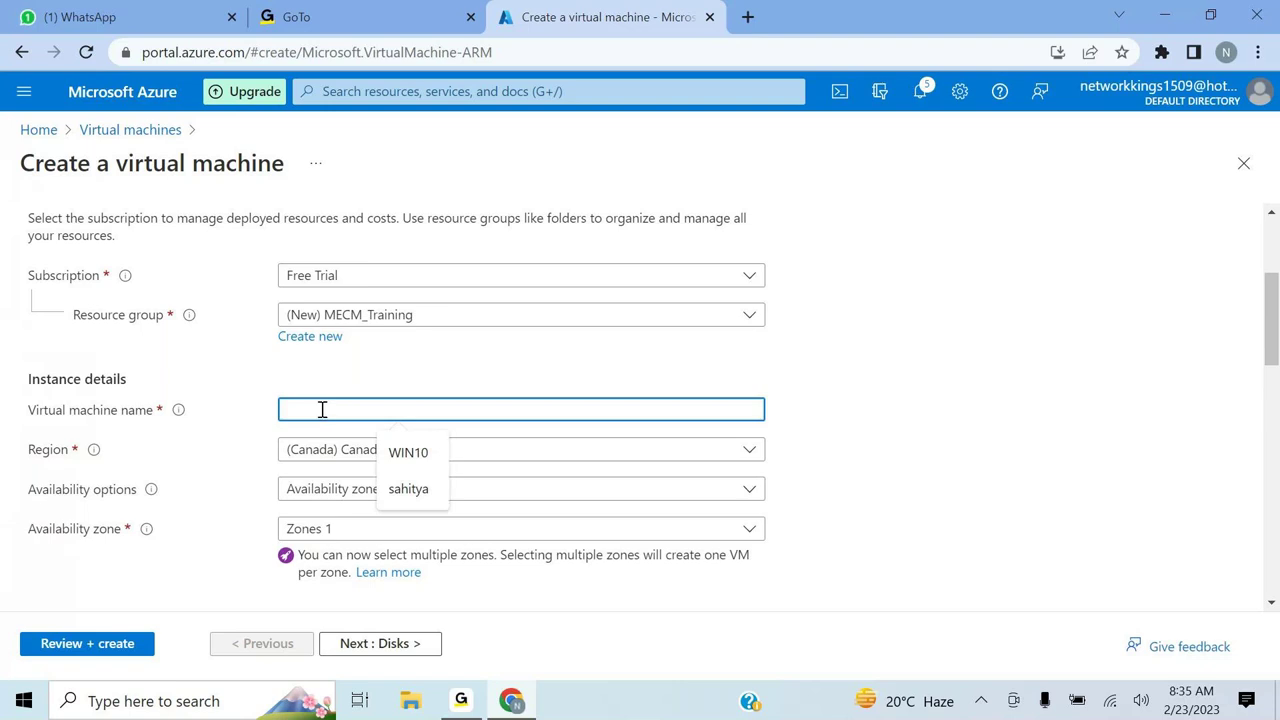
- Name the new virtual machine 'Domain'
left_click(855, 384)
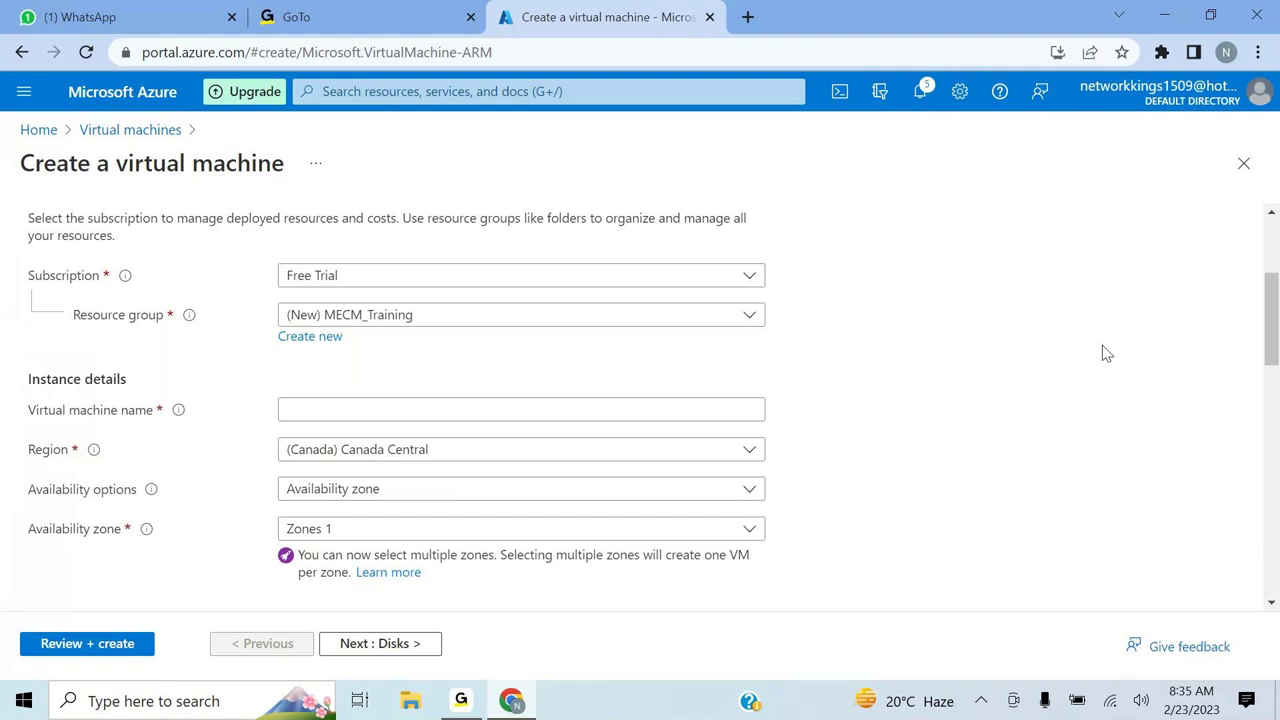
left_click(486, 406)
type("Do")
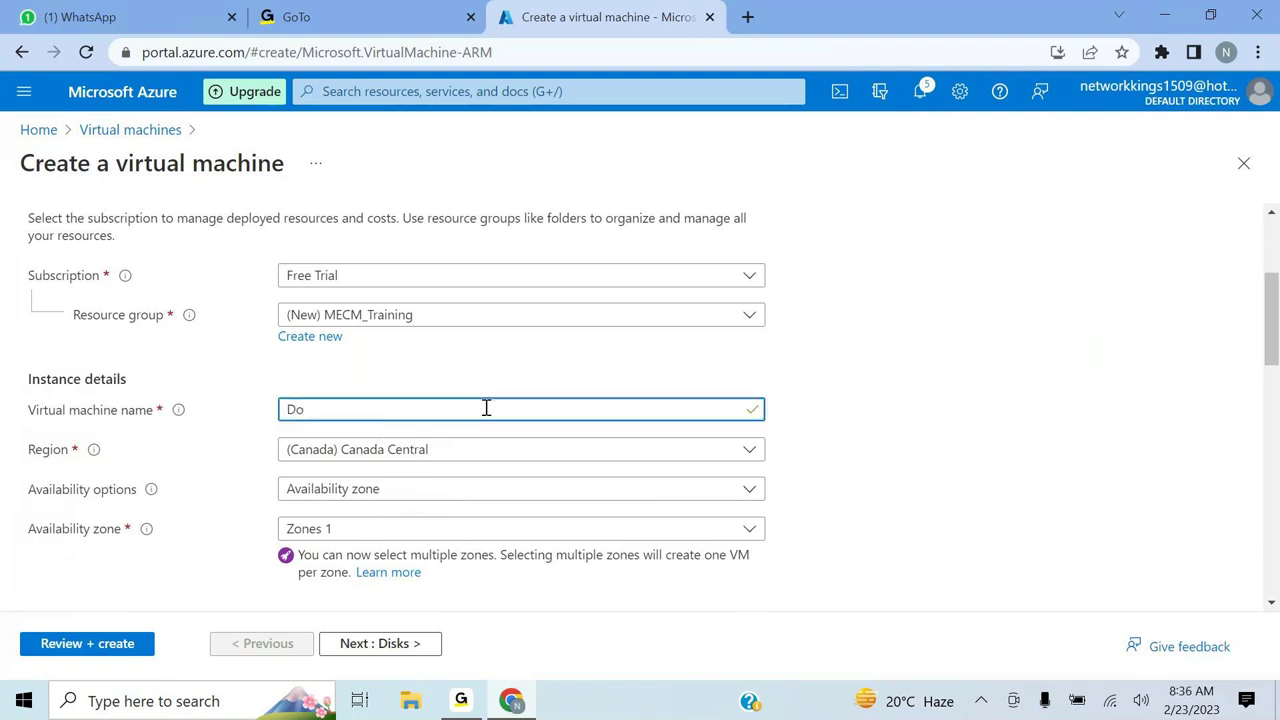
type("mainController")
key("BackSpace")
key("BackSpace")
key("BackSpace")
key("BackSpace")
key("BackSpace")
key("BackSpace")
key("BackSpace")
key("BackSpace")
key("BackSpace")
key("BackSpace")
- Set region to (US) East US and availability to No infrastructure redundancy required
left_click(477, 456)
type("east")
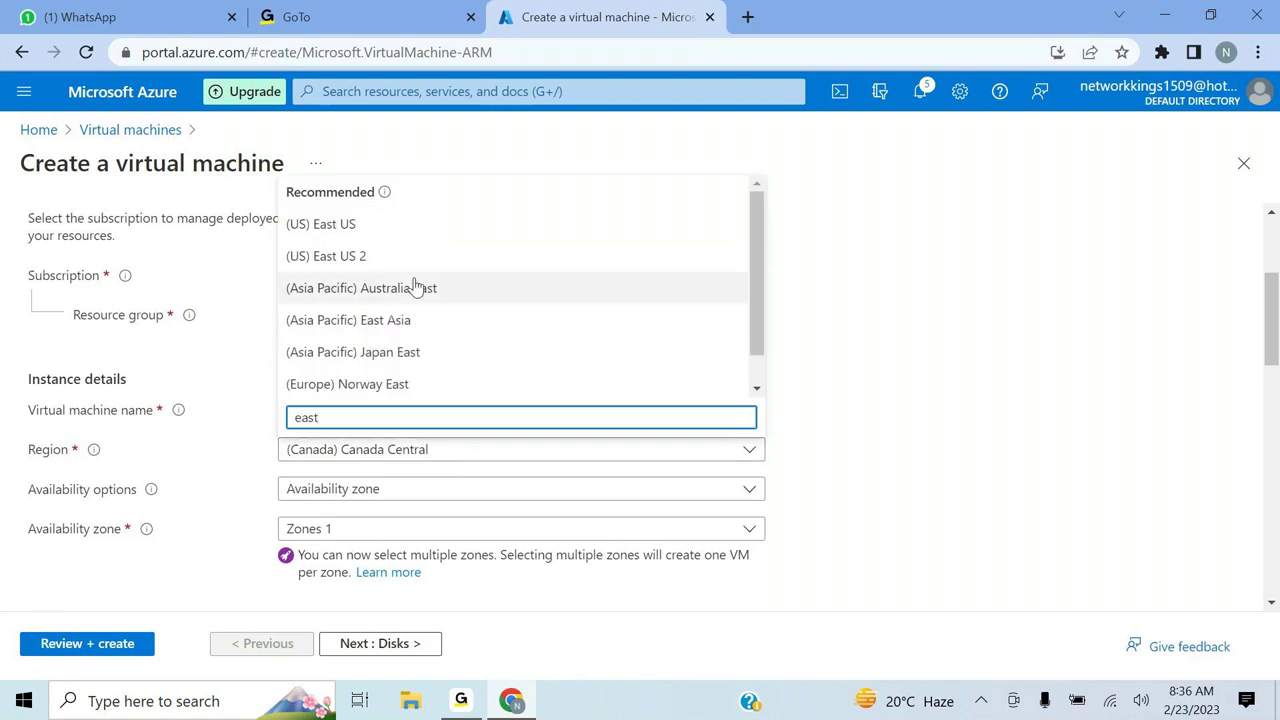
left_click(429, 230)
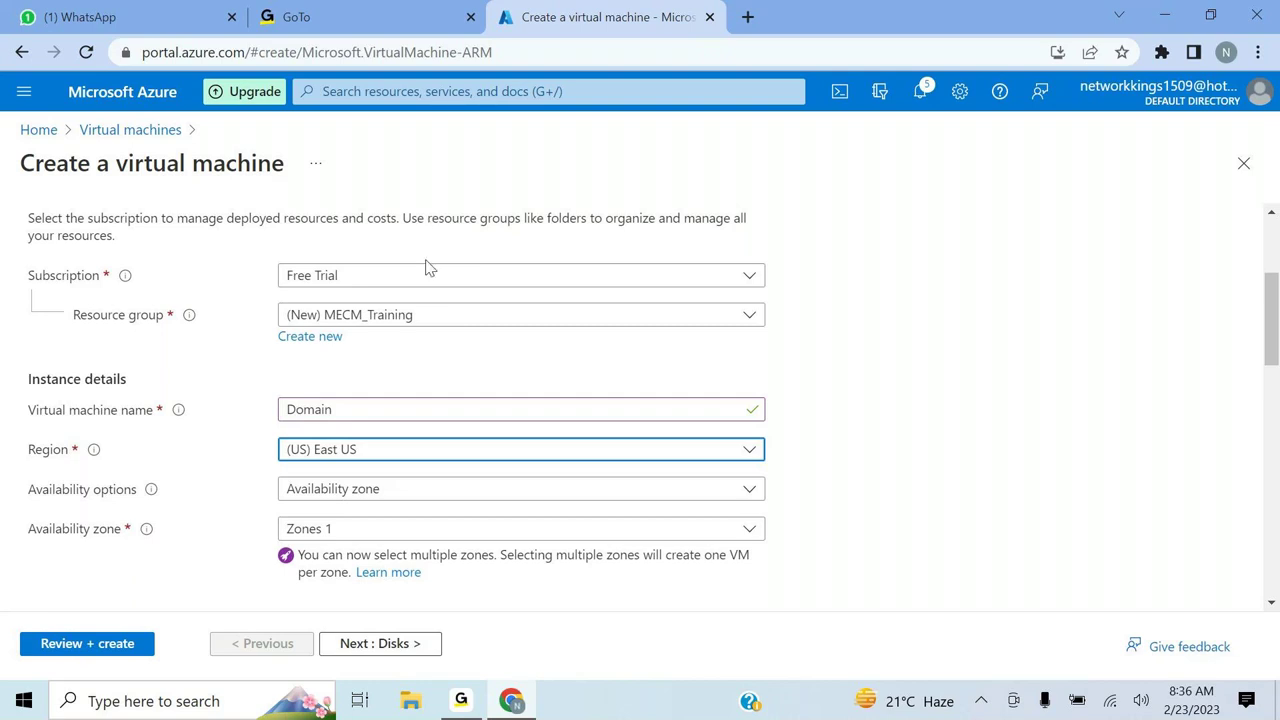
left_click(733, 492)
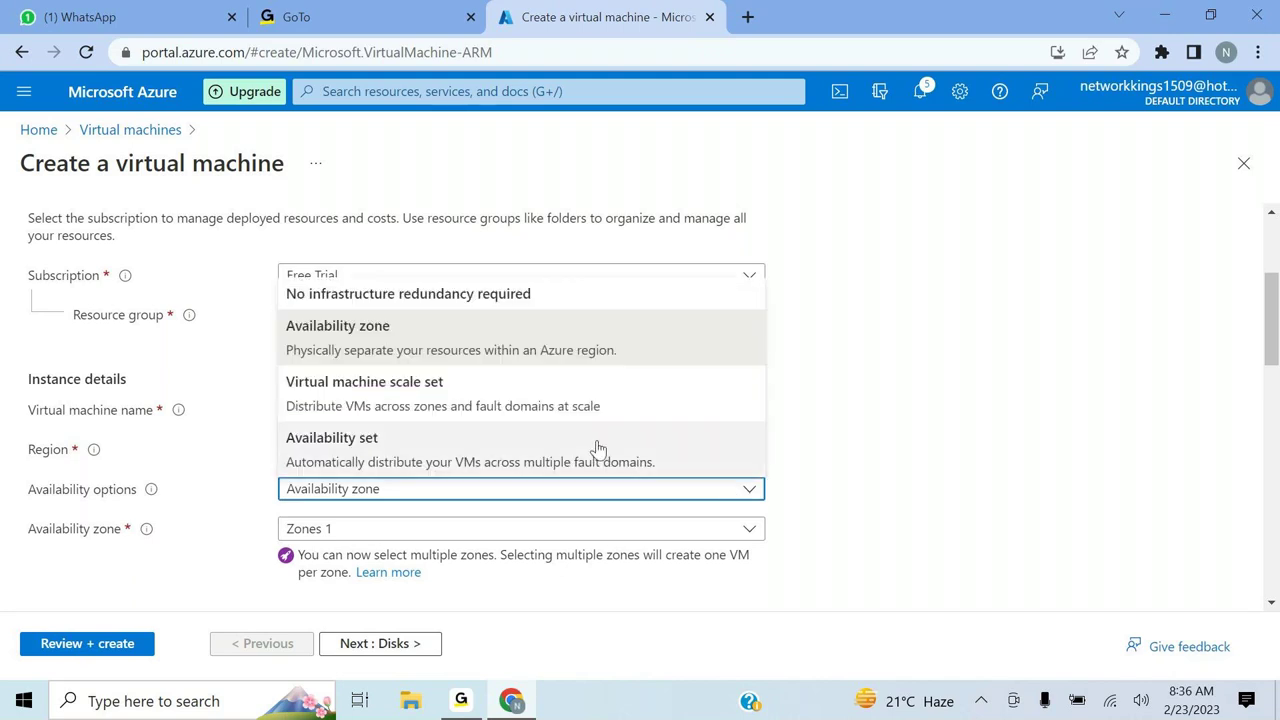
left_click(573, 300)
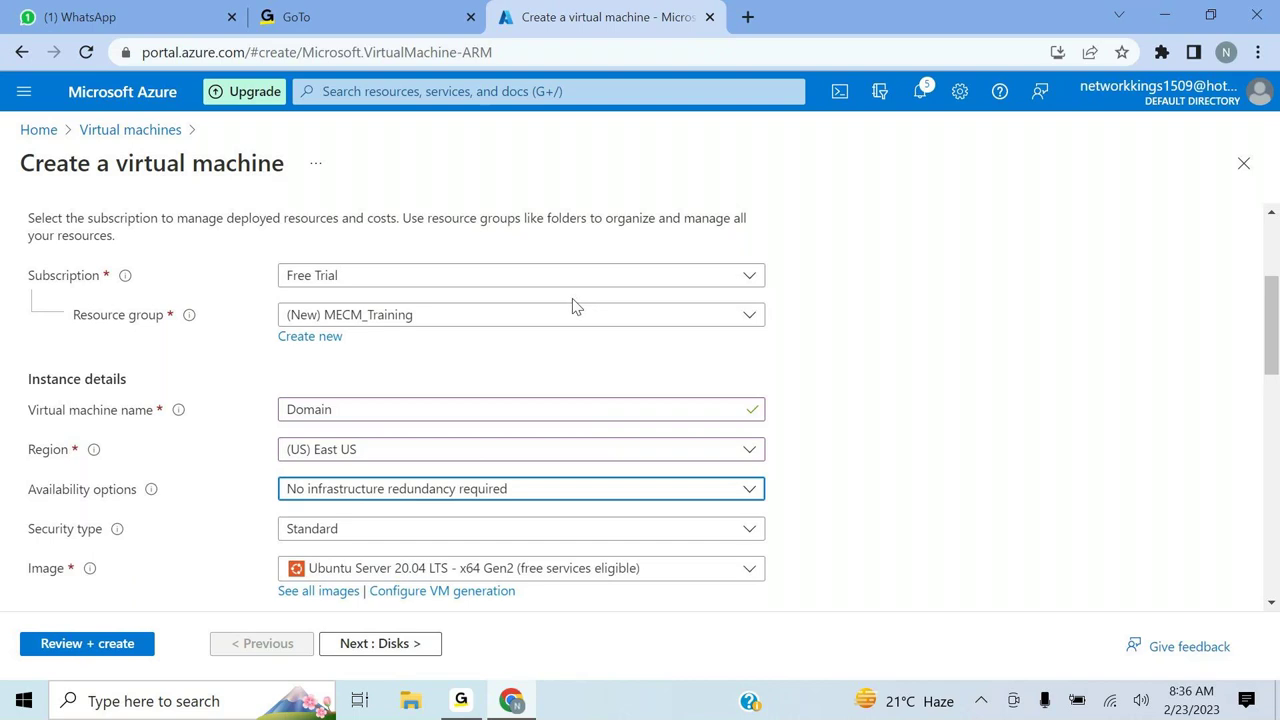
scroll(906, 470, "down", 3)
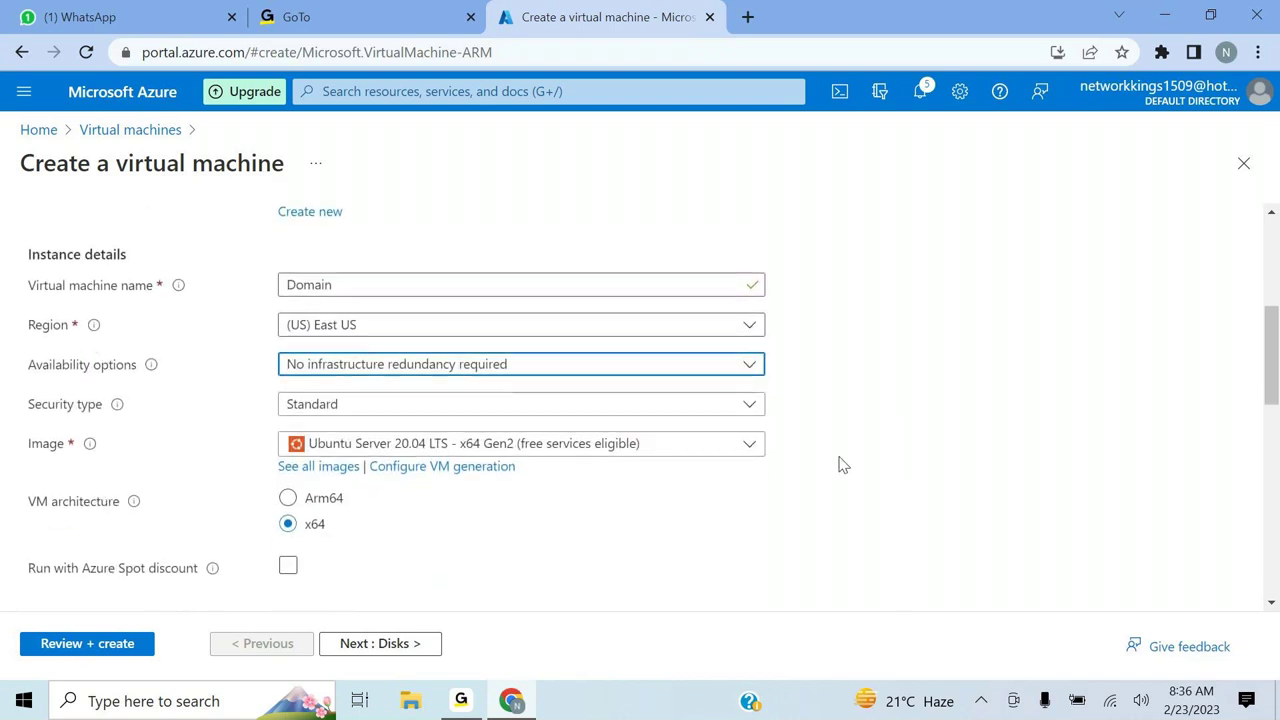
scroll(834, 463, "down", 3)
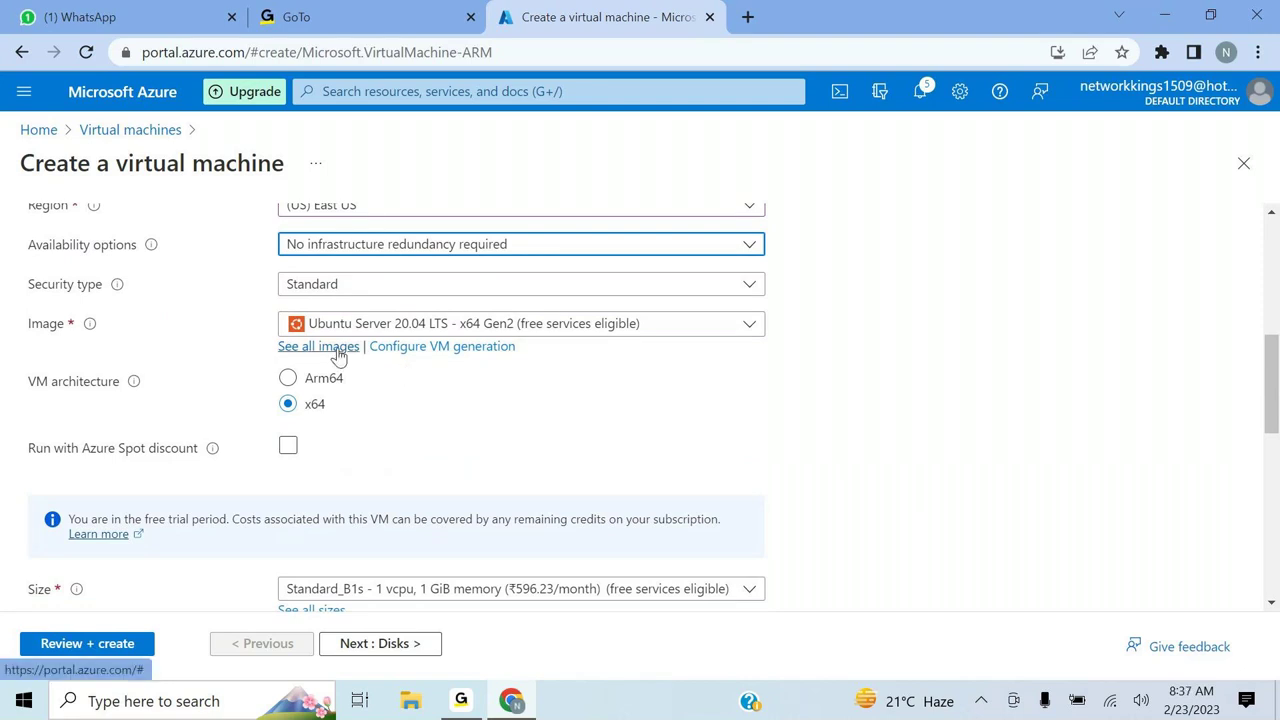
- Select the Windows Server 2019 Datacenter - x64 Gen2 image for the VM
left_click(751, 328)
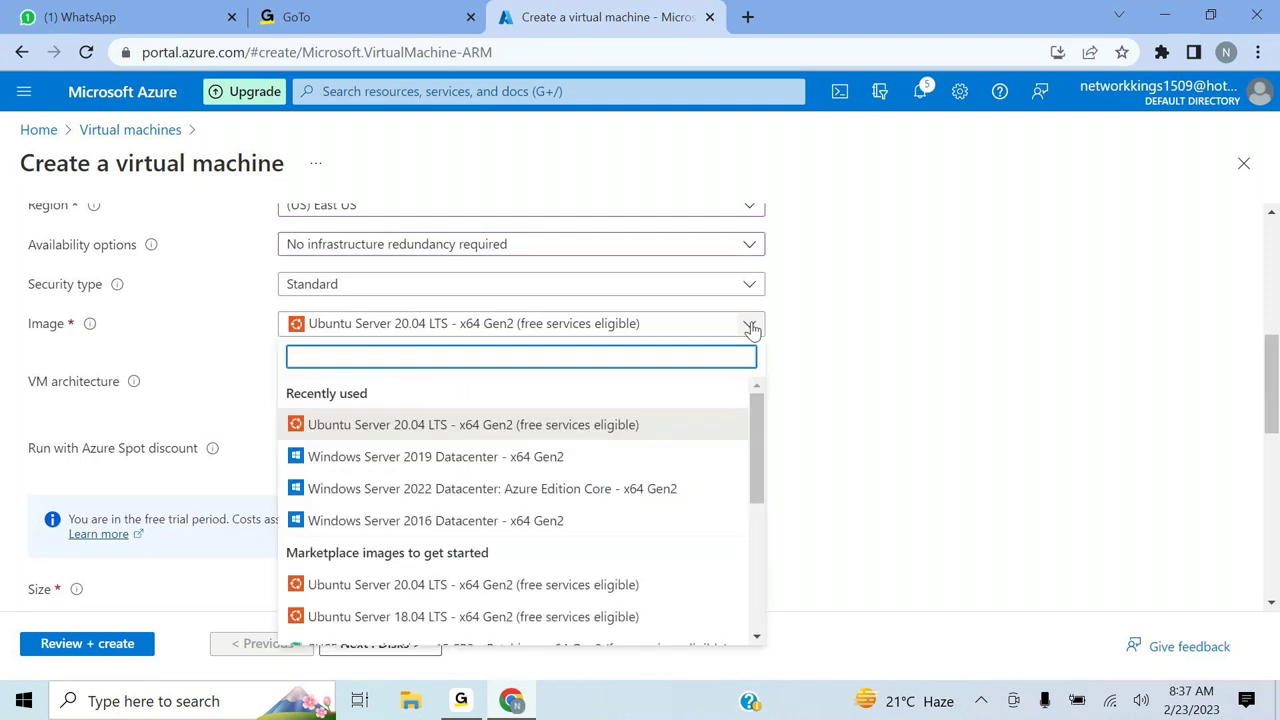
left_click(576, 467)
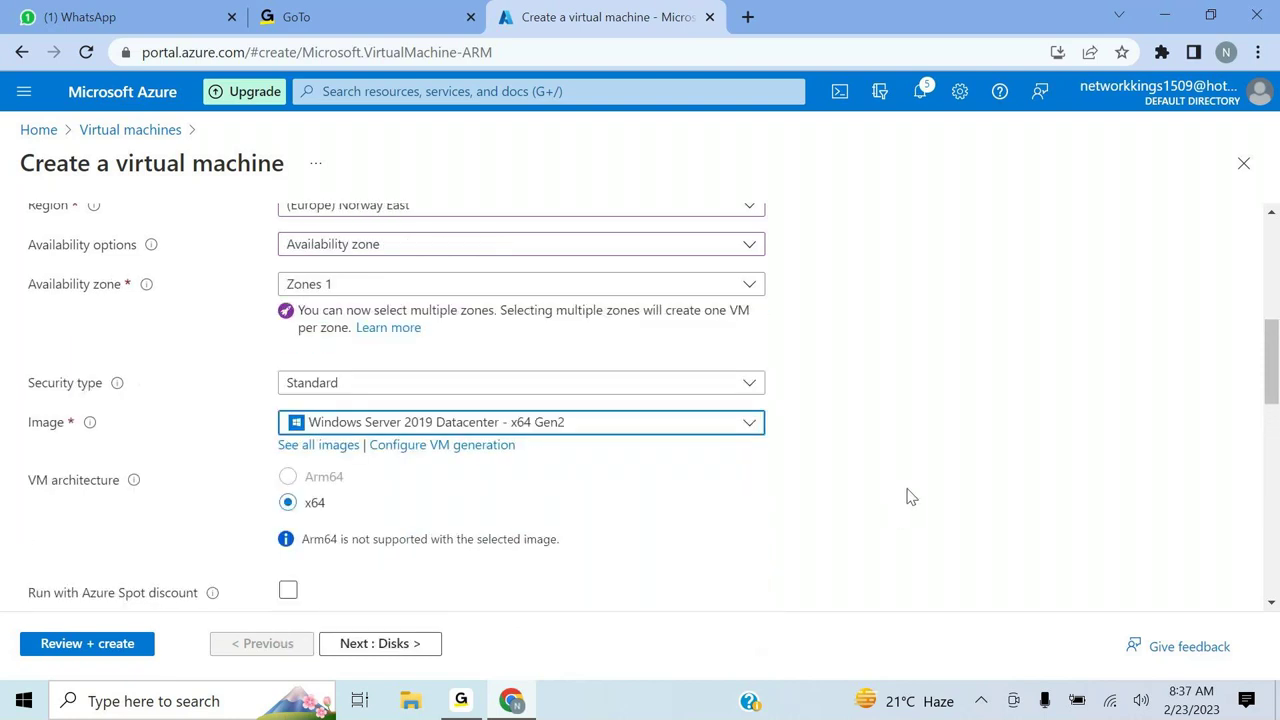
scroll(910, 497, "down", 2)
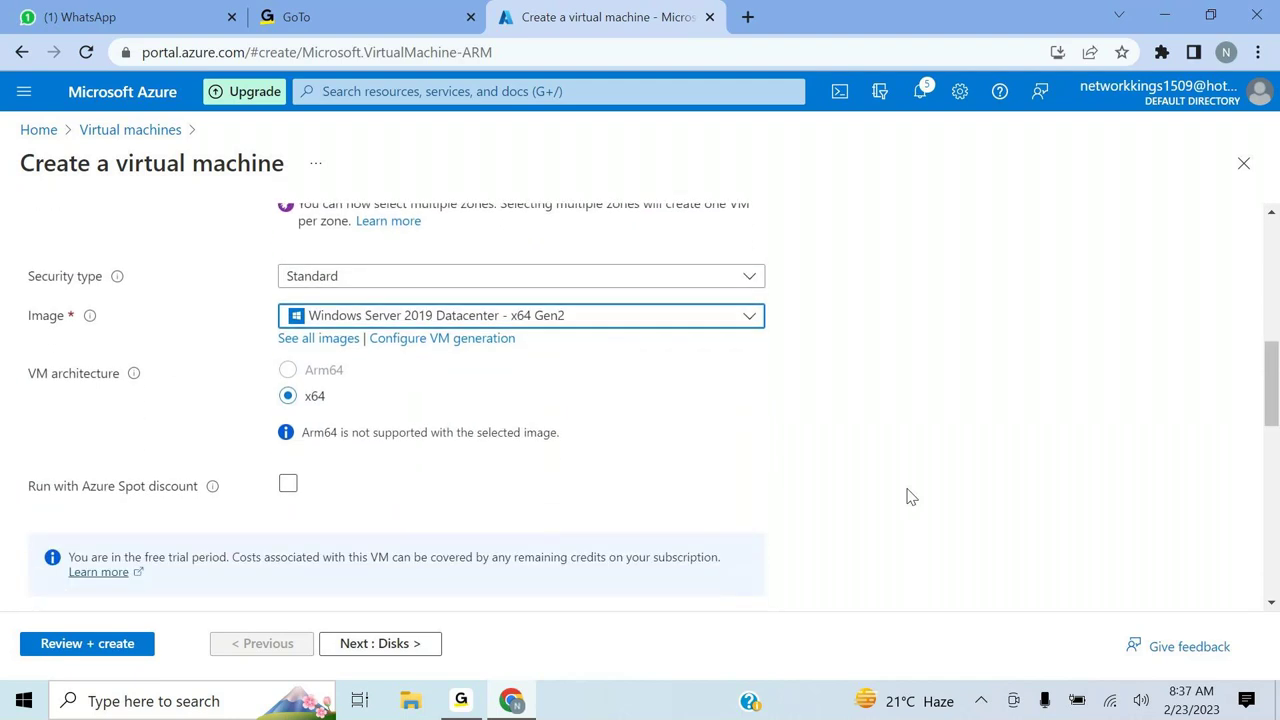
scroll(910, 497, "down", 1)
scroll(910, 497, "up", 5)
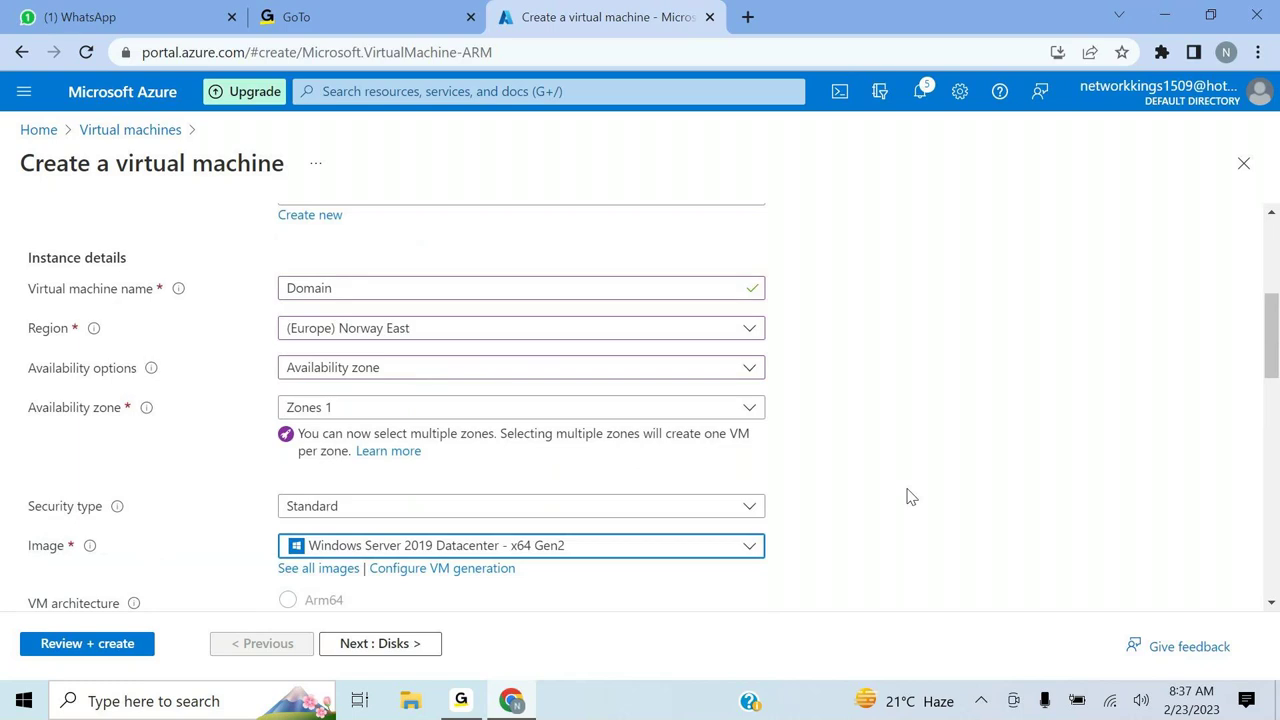
- Reapply region (US) East US and No infrastructure redundancy required
left_click(535, 328)
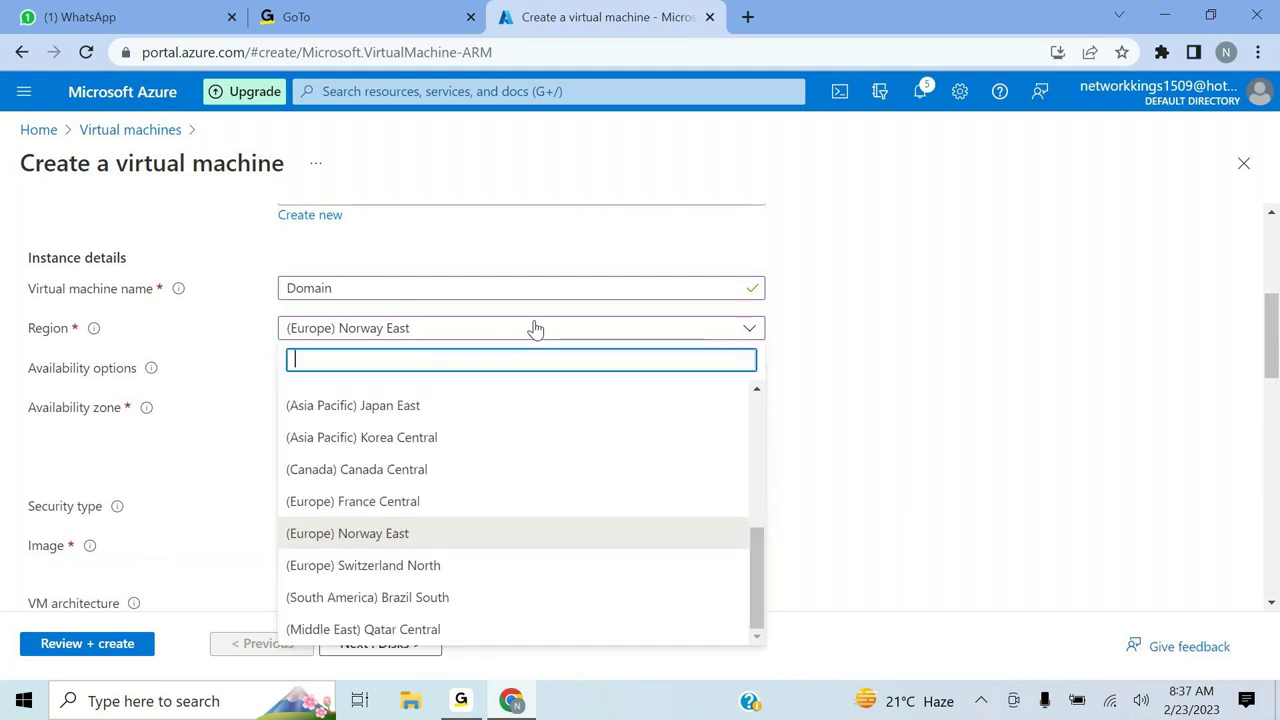
type("east")
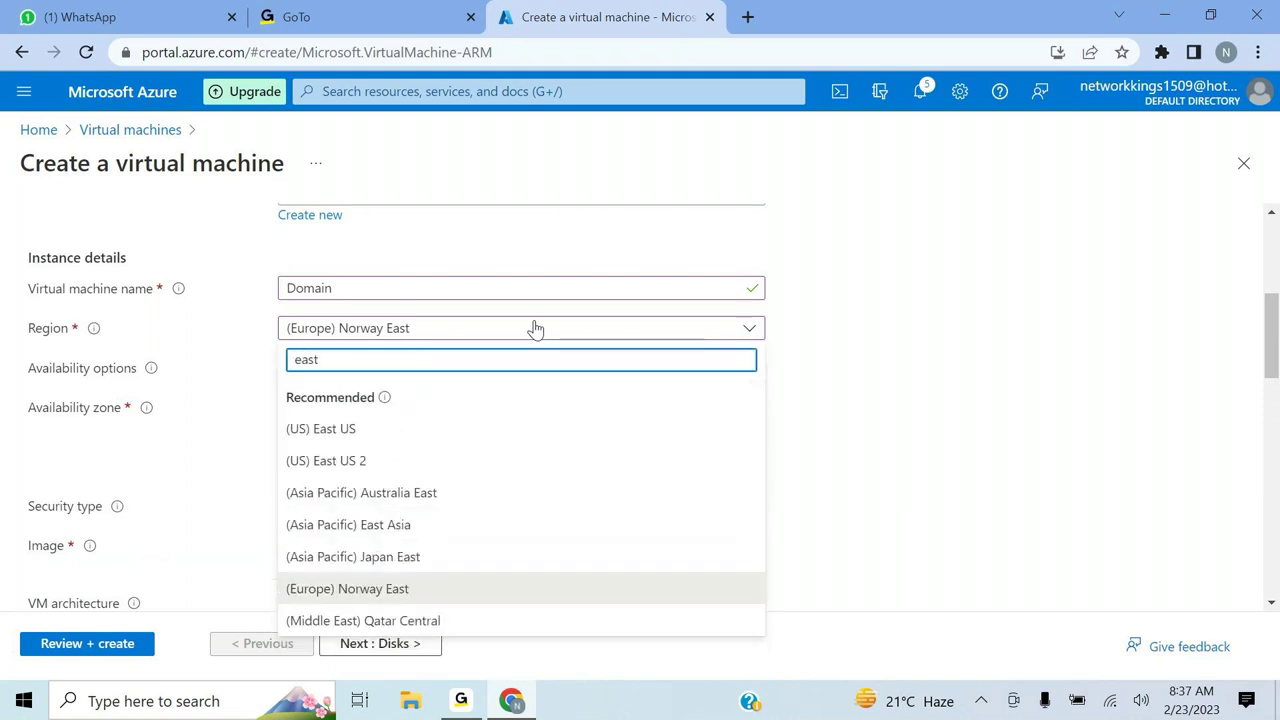
left_click(362, 433)
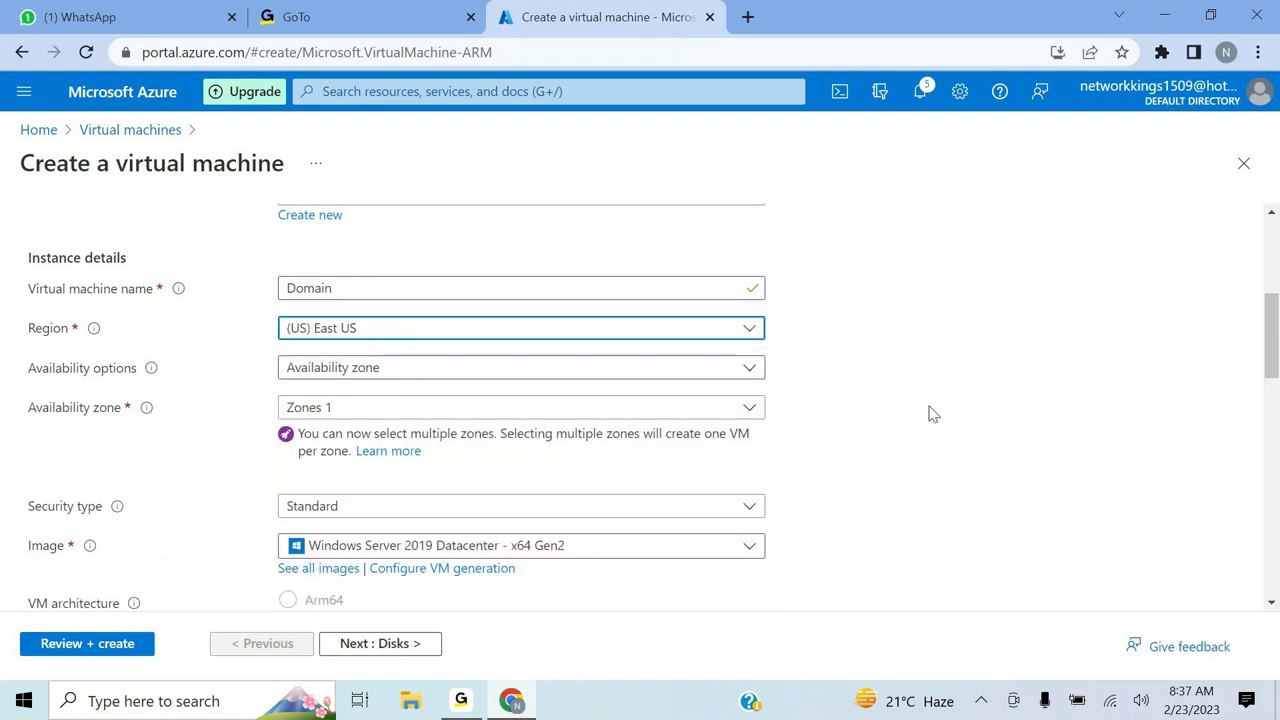
left_click(747, 372)
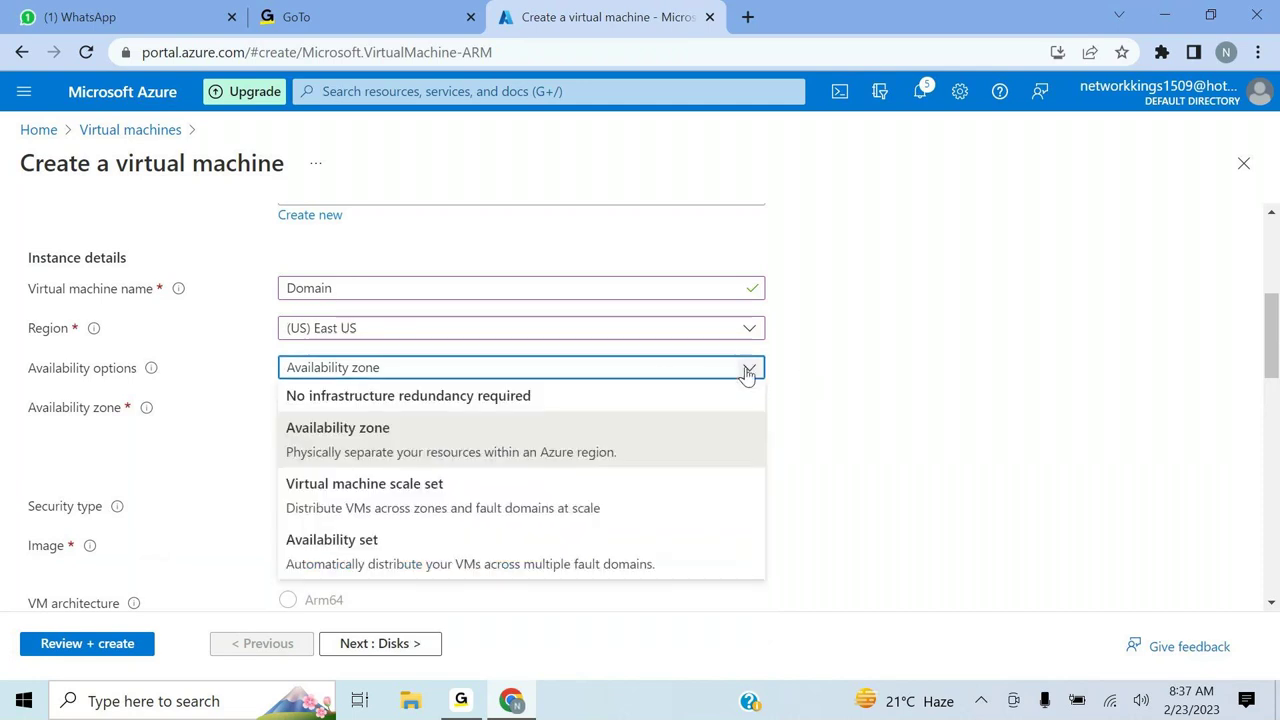
left_click(640, 398)
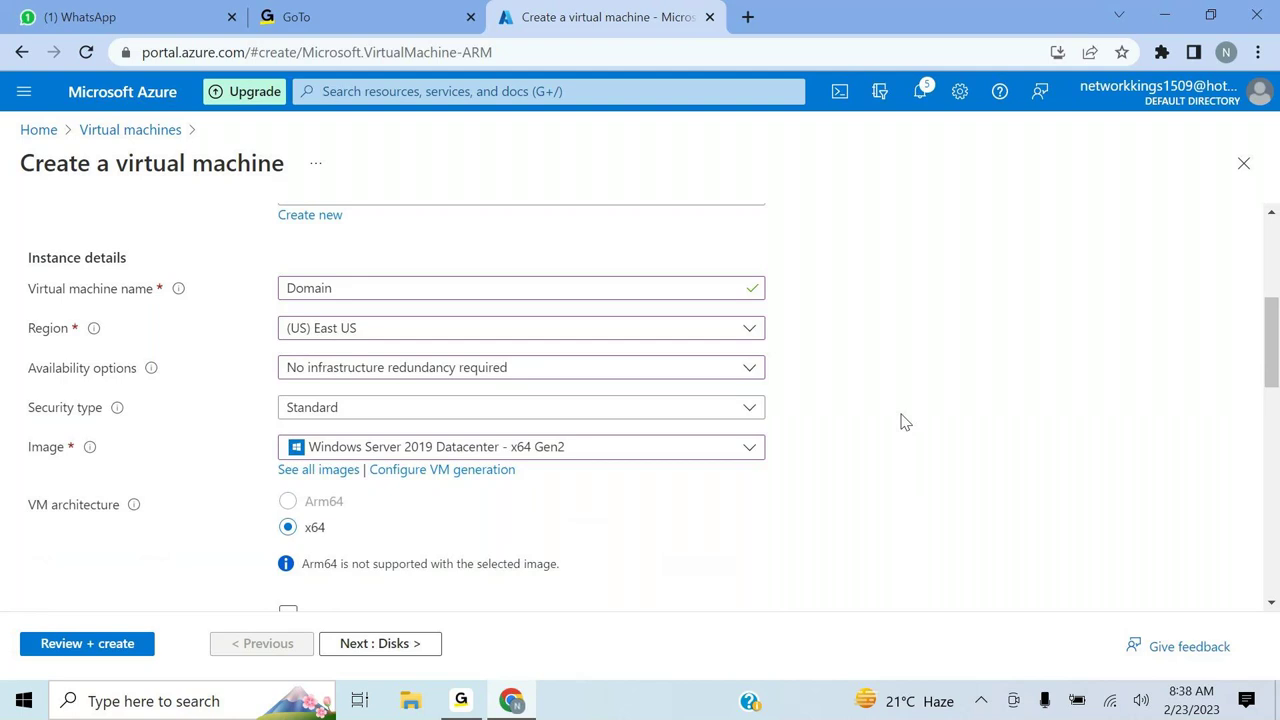
scroll(903, 421, "down", 2)
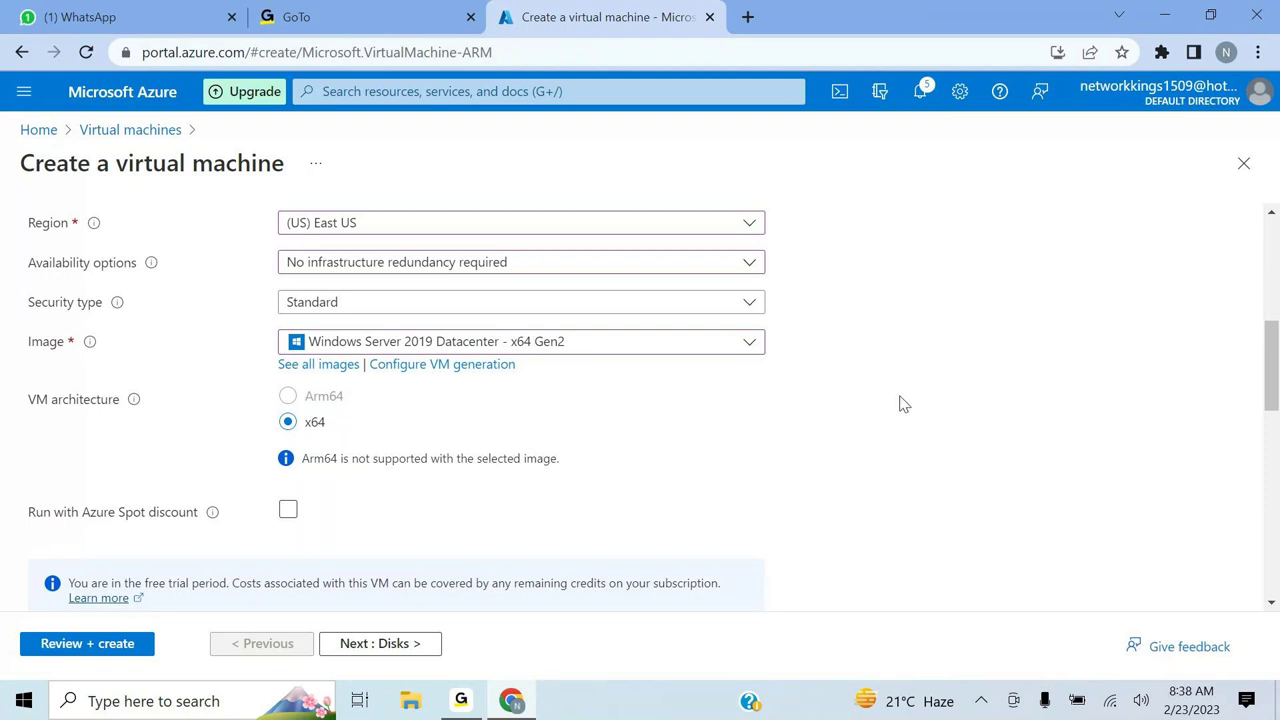
scroll(902, 402, "down", 1)
scroll(902, 402, "down", 1)
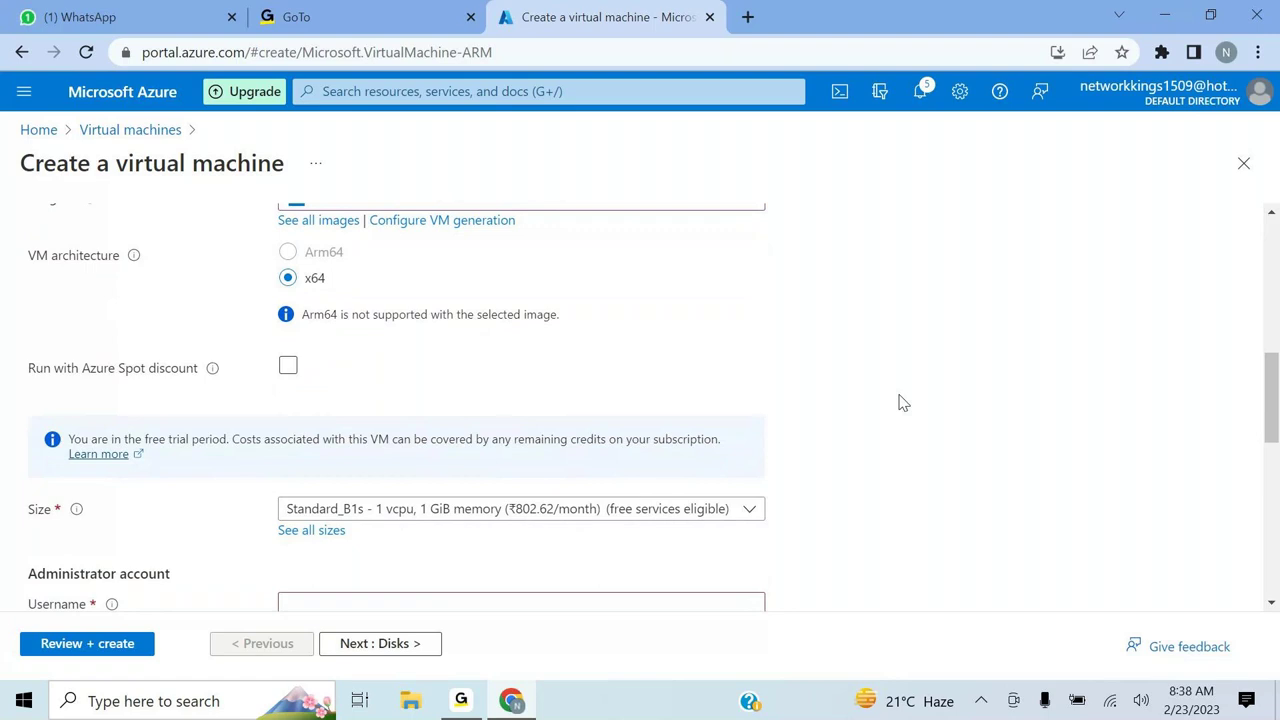
scroll(902, 402, "down", 1)
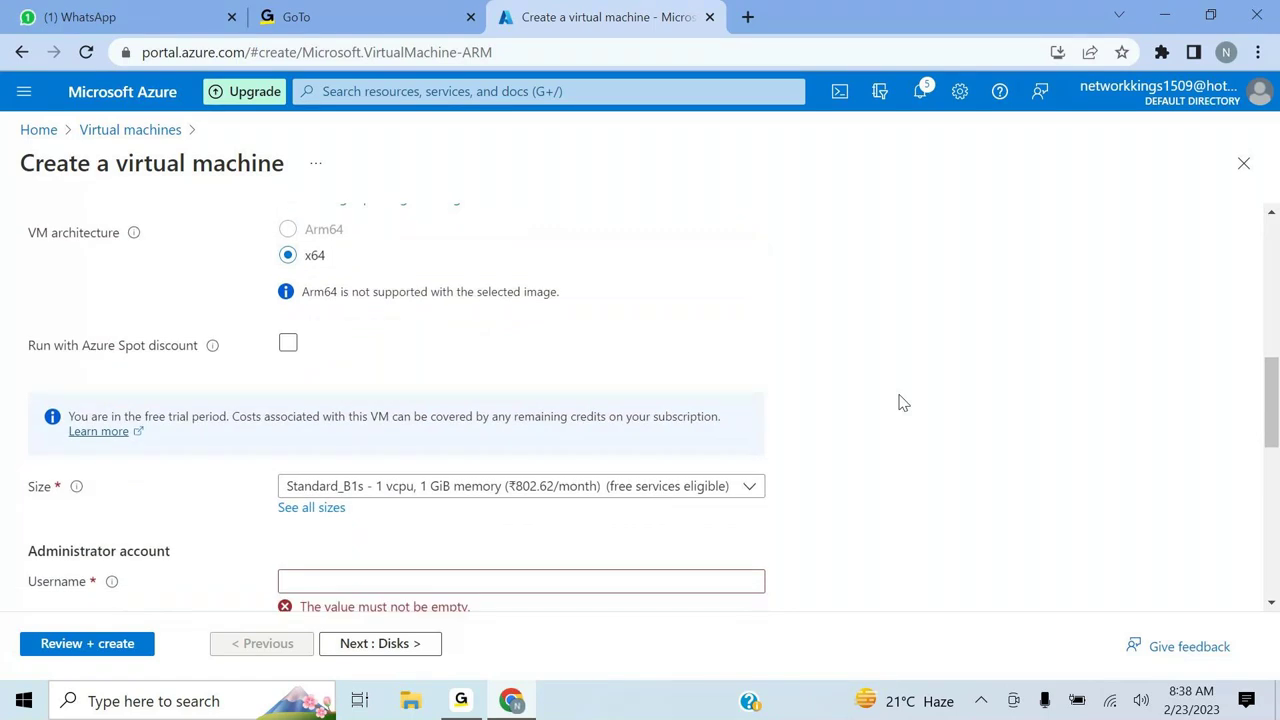
scroll(902, 402, "up", 1)
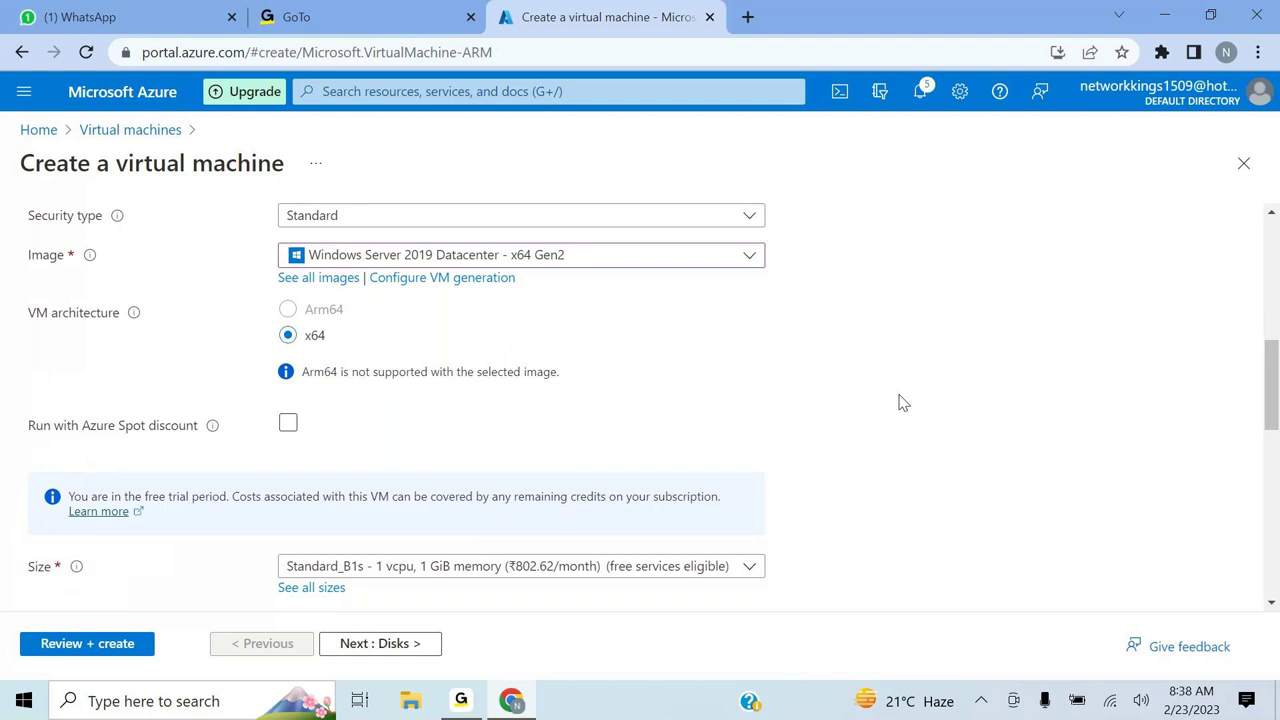
scroll(903, 402, "down", 1)
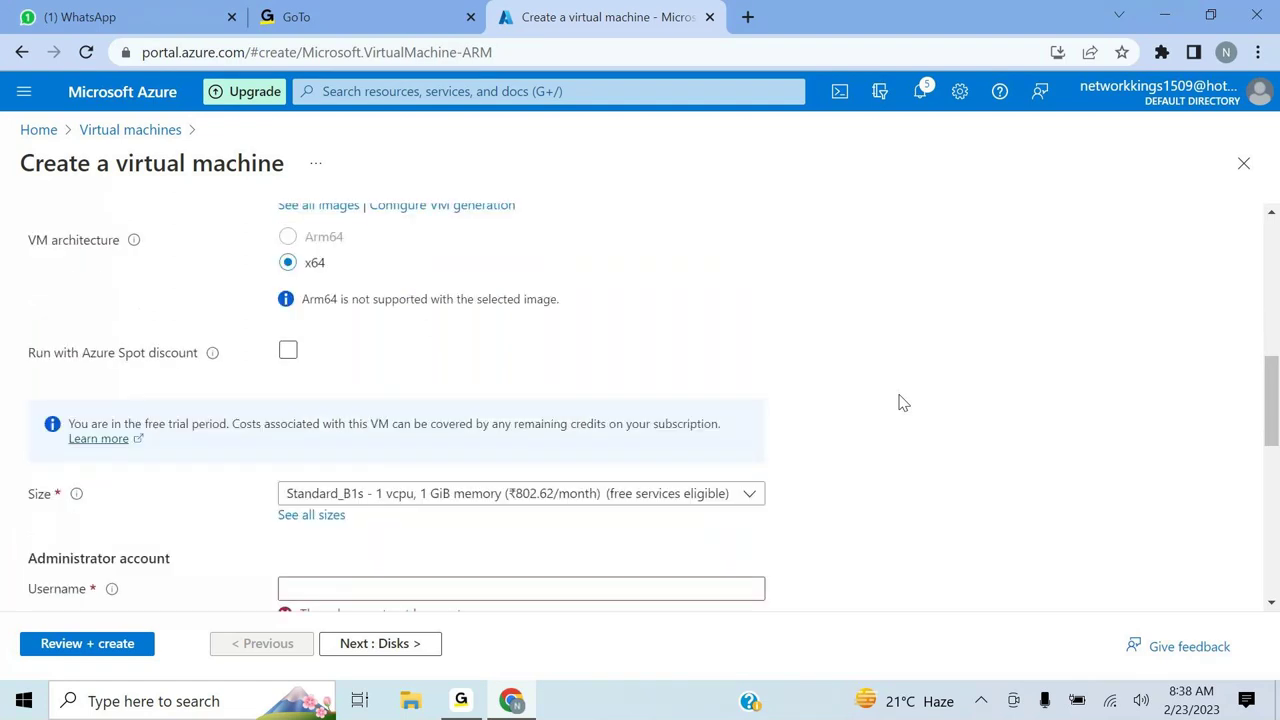
scroll(903, 402, "down", 1)
scroll(903, 402, "down", 1)
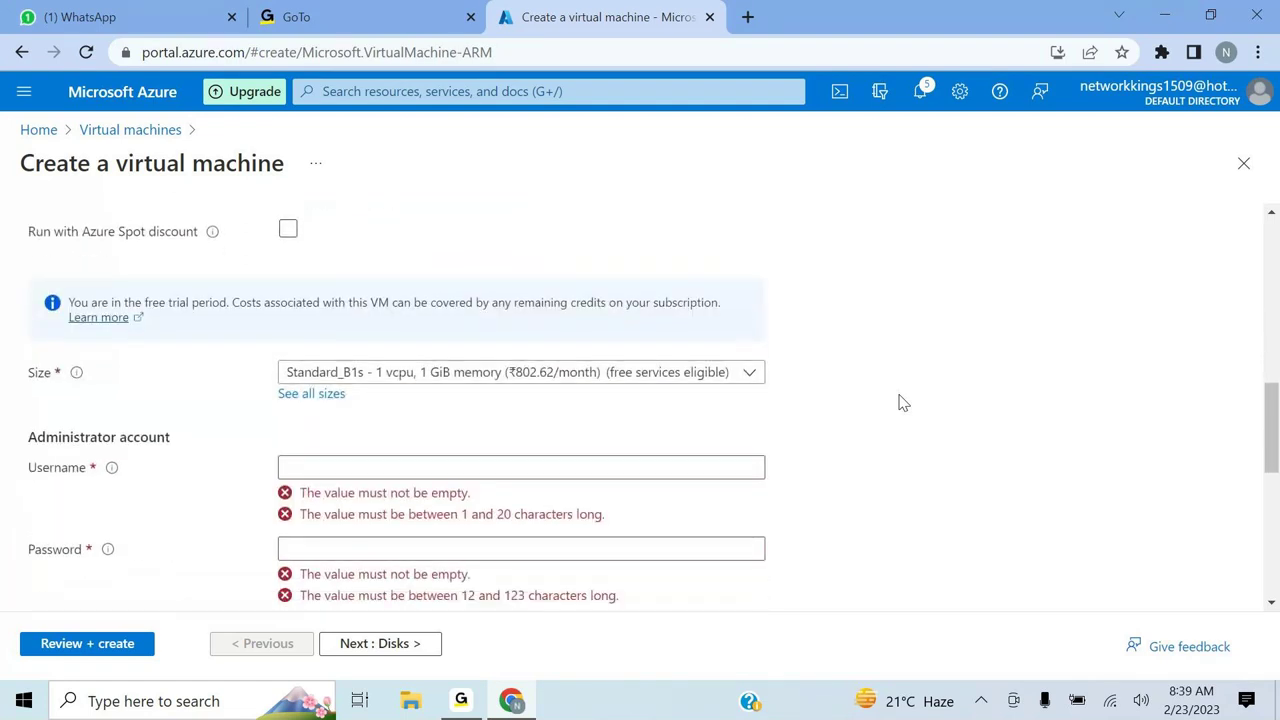
scroll(903, 402, "down", 1)
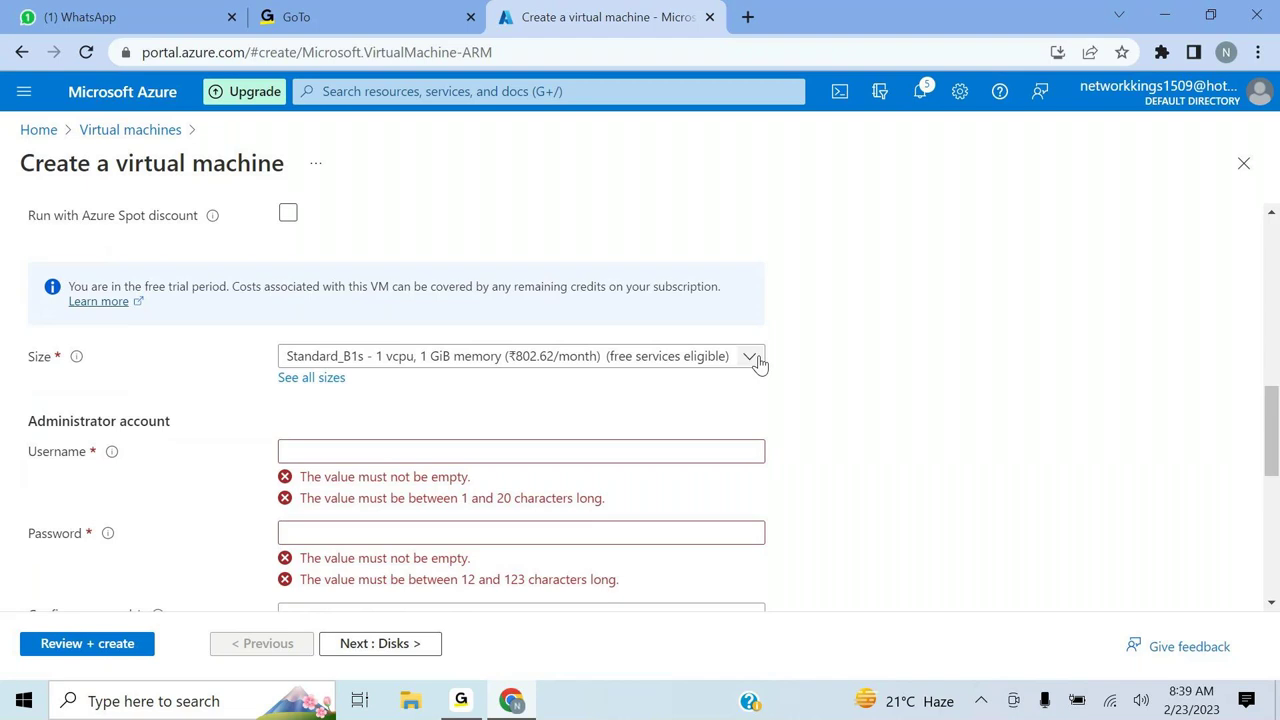
scroll(759, 364, "up", 1)
scroll(759, 364, "up", 1)
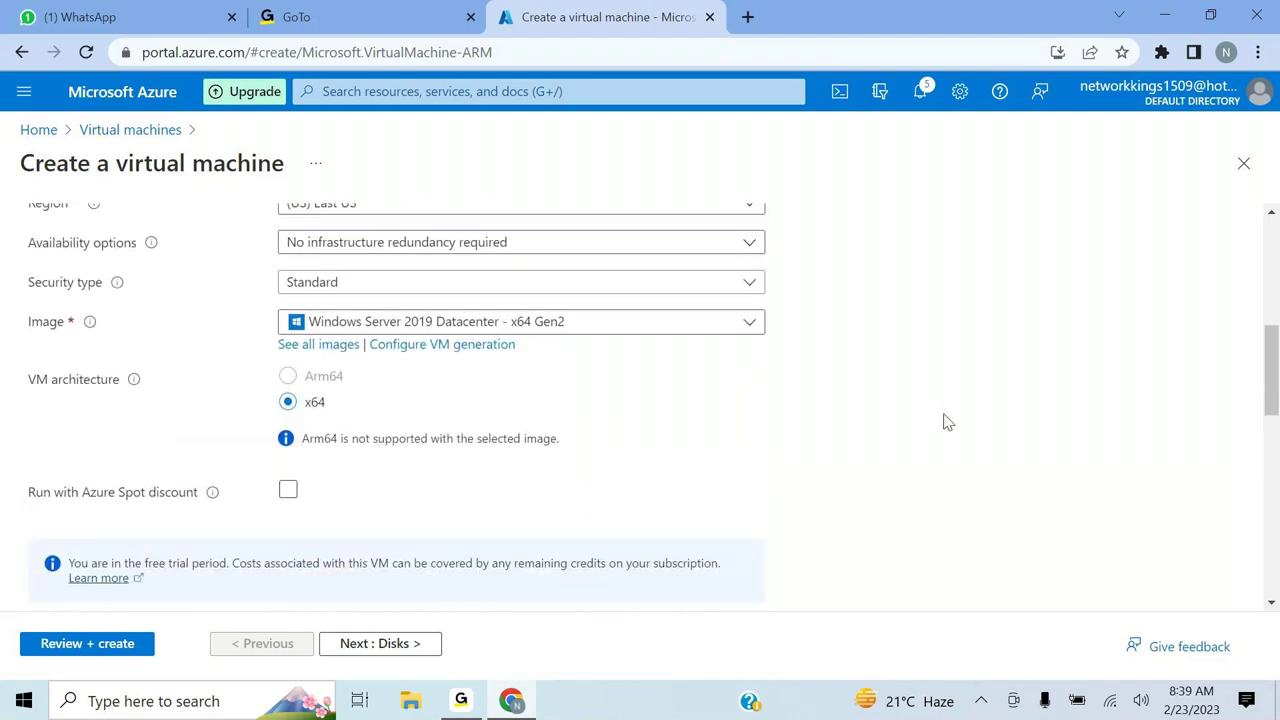
scroll(947, 422, "up", 1)
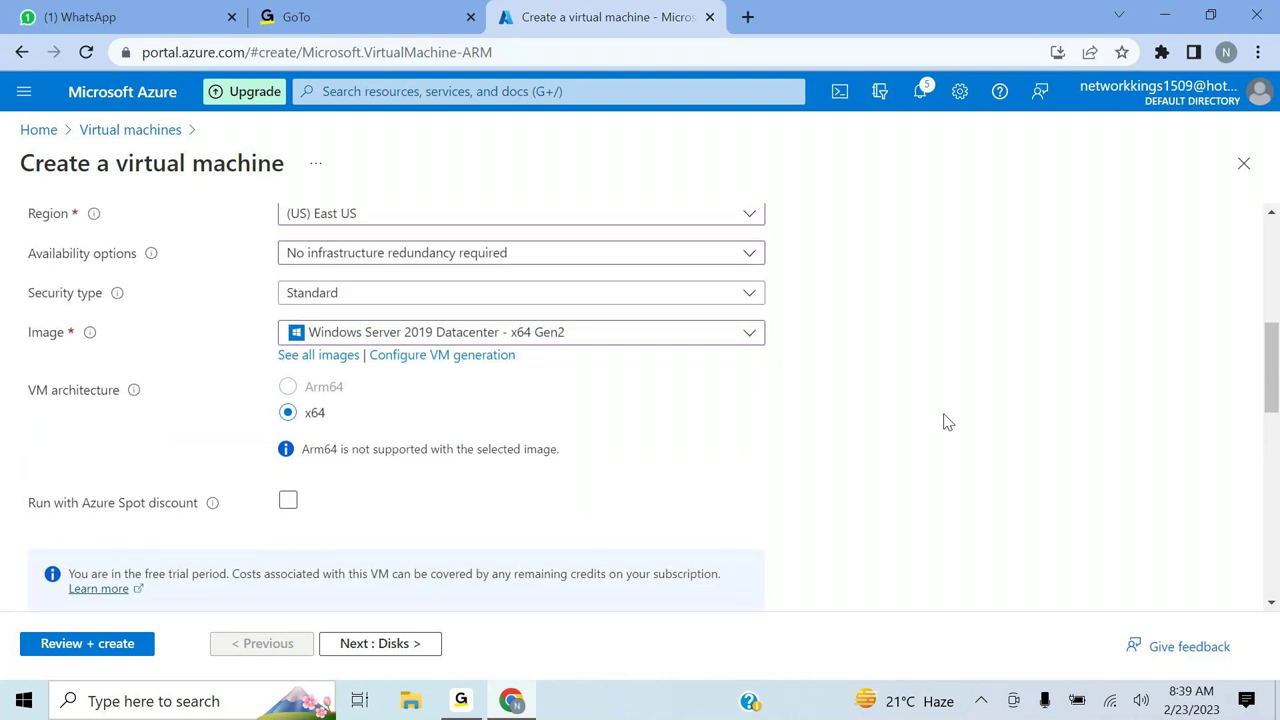
scroll(947, 422, "down", 1)
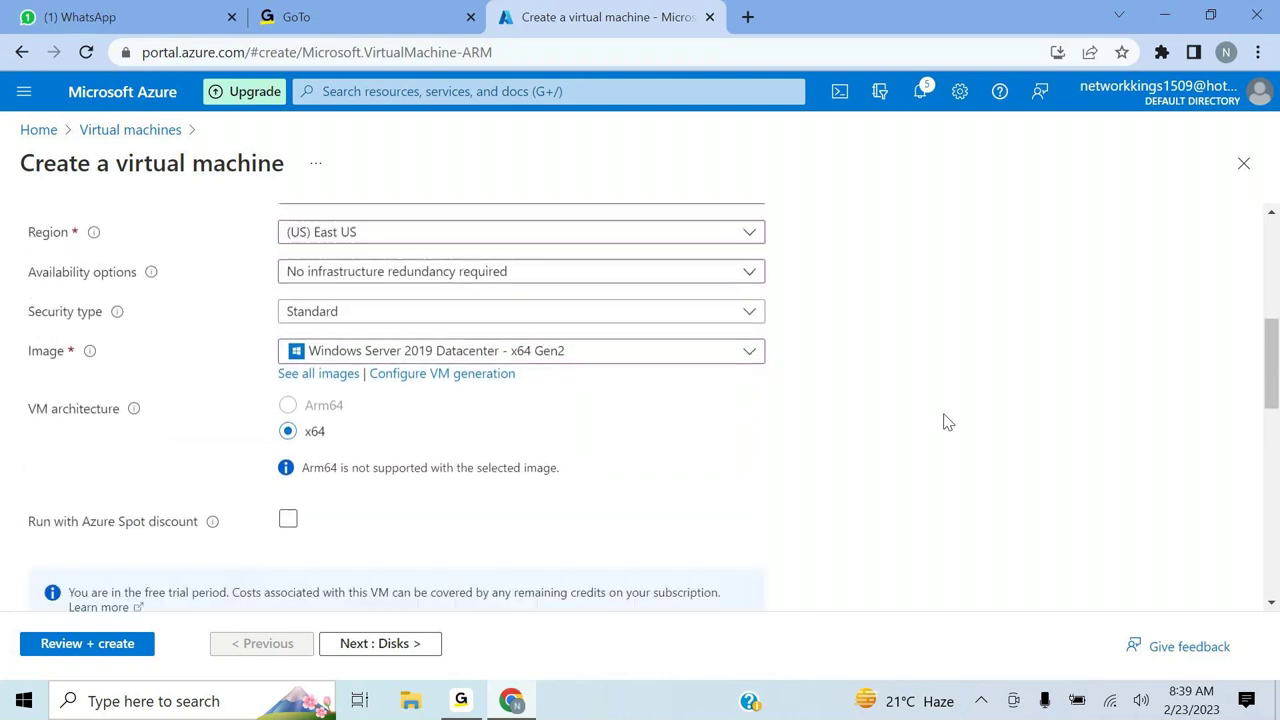
scroll(946, 421, "down", 2)
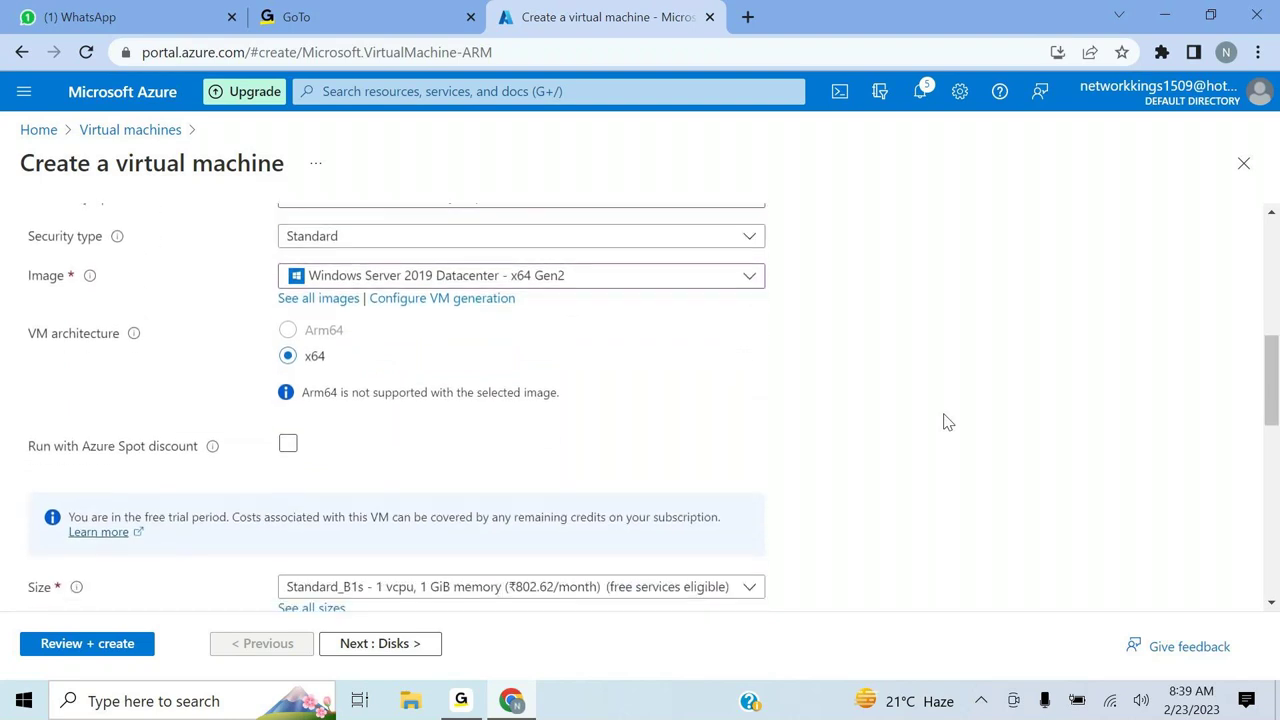
scroll(946, 421, "down", 2)
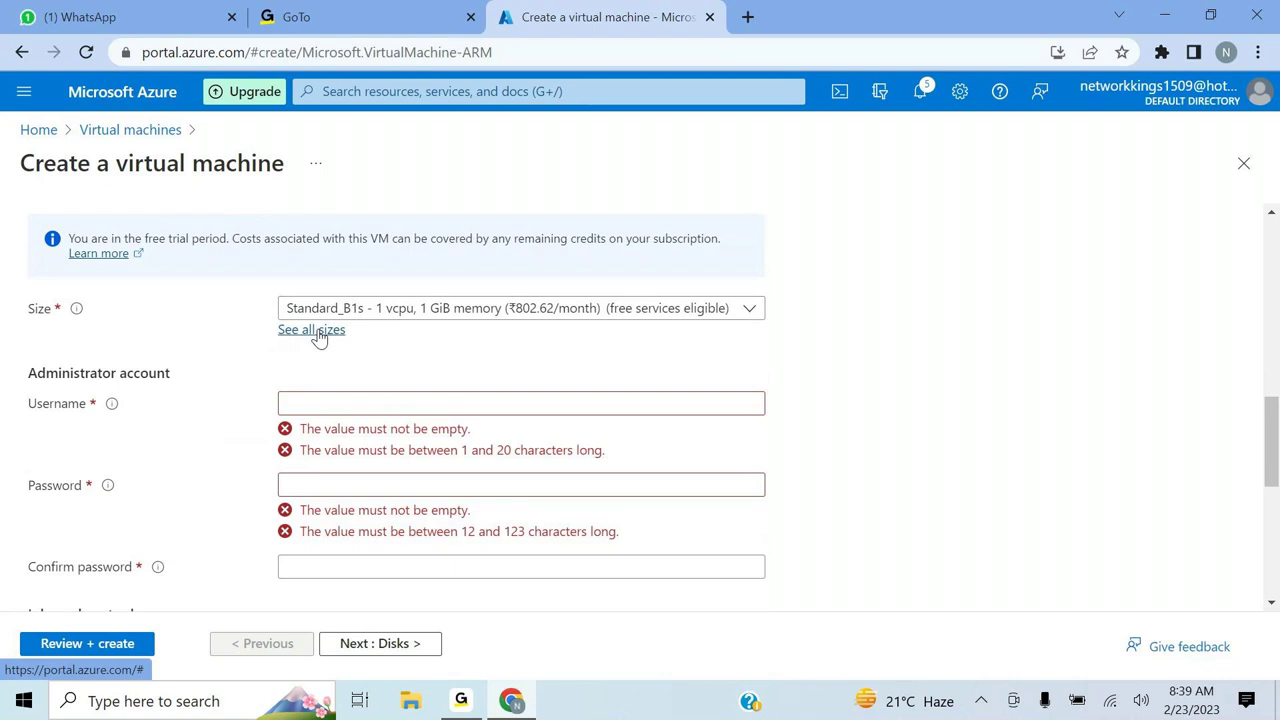
- Choose VM size Standard_DS1_v2 and enter the administrator username
left_click(754, 314)
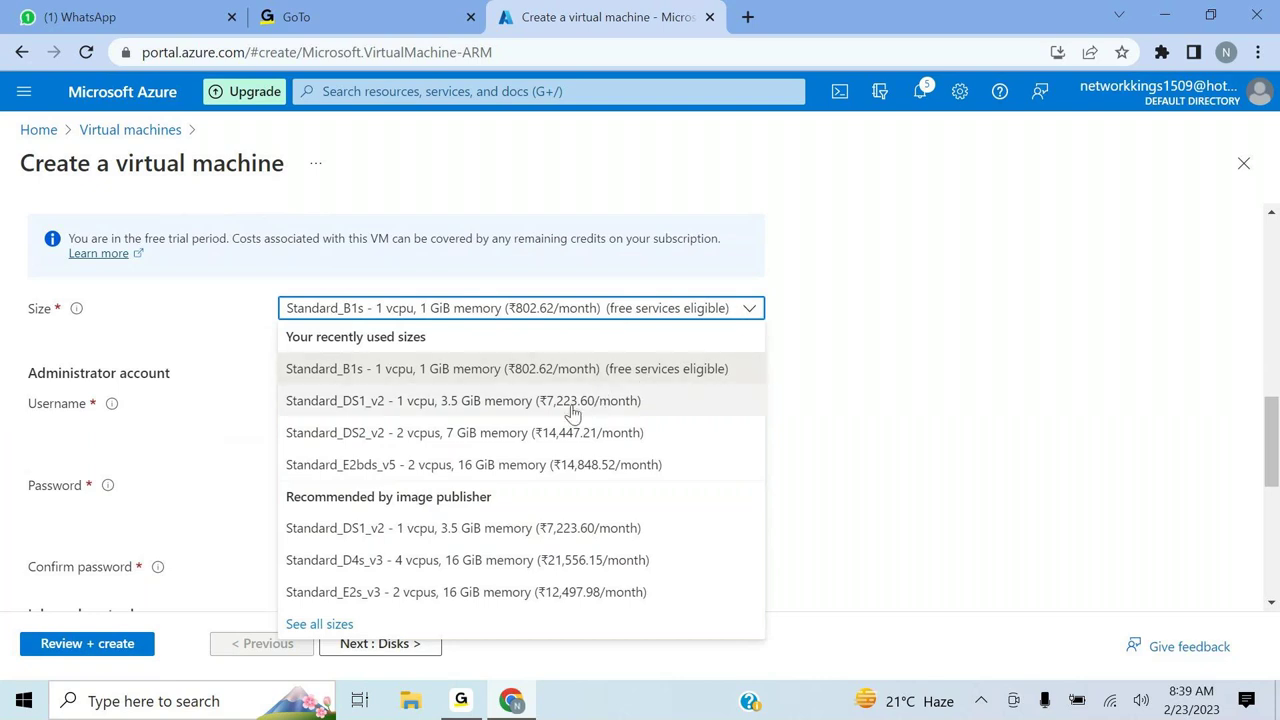
left_click(487, 405)
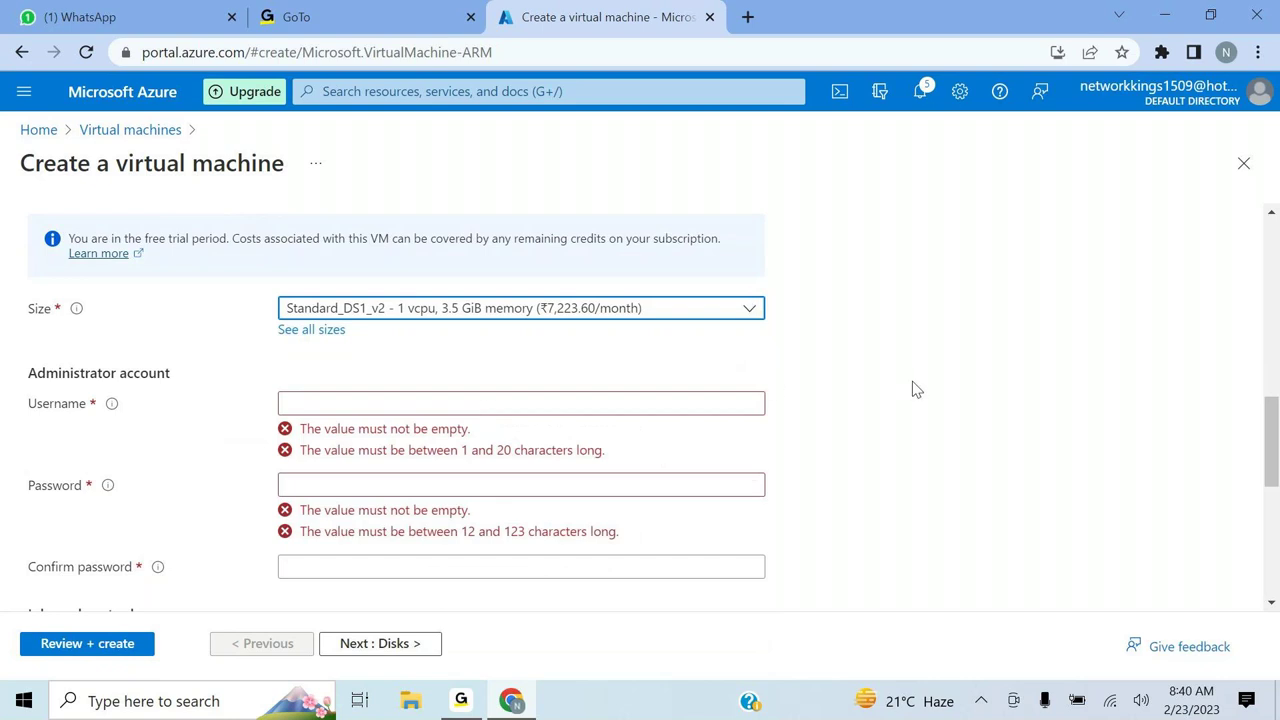
left_click(613, 401)
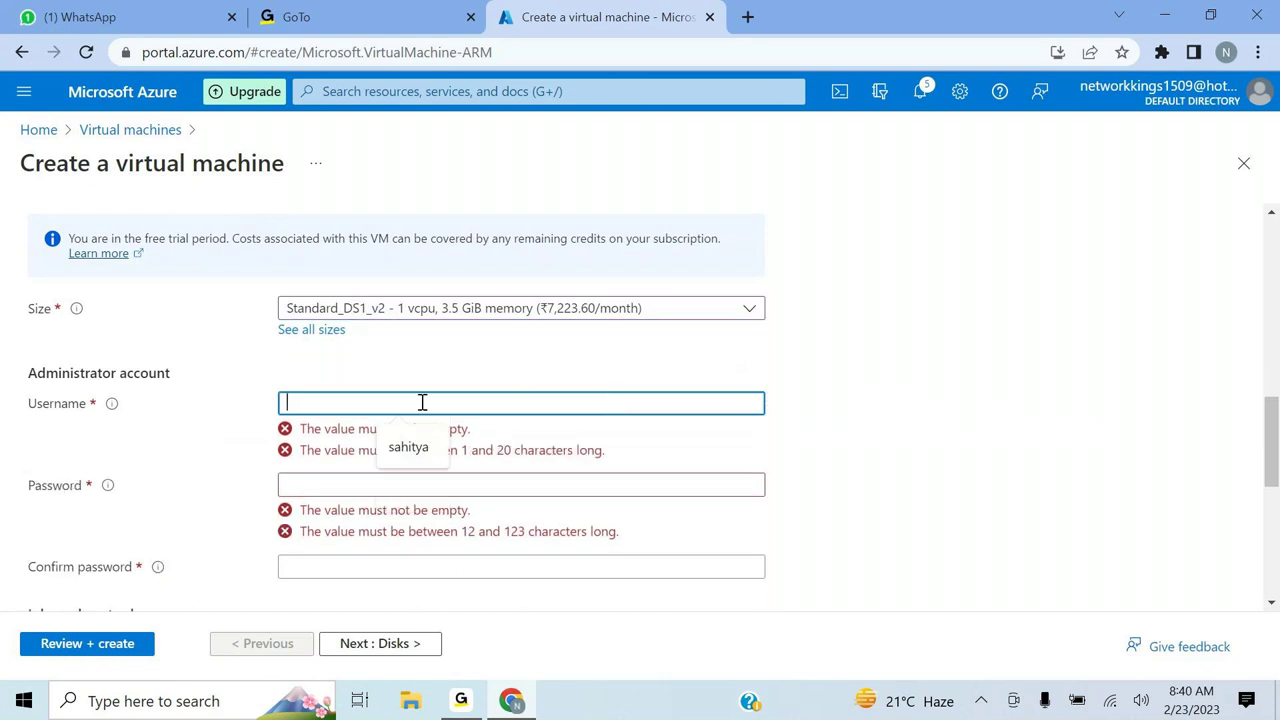
type("sandy1509")
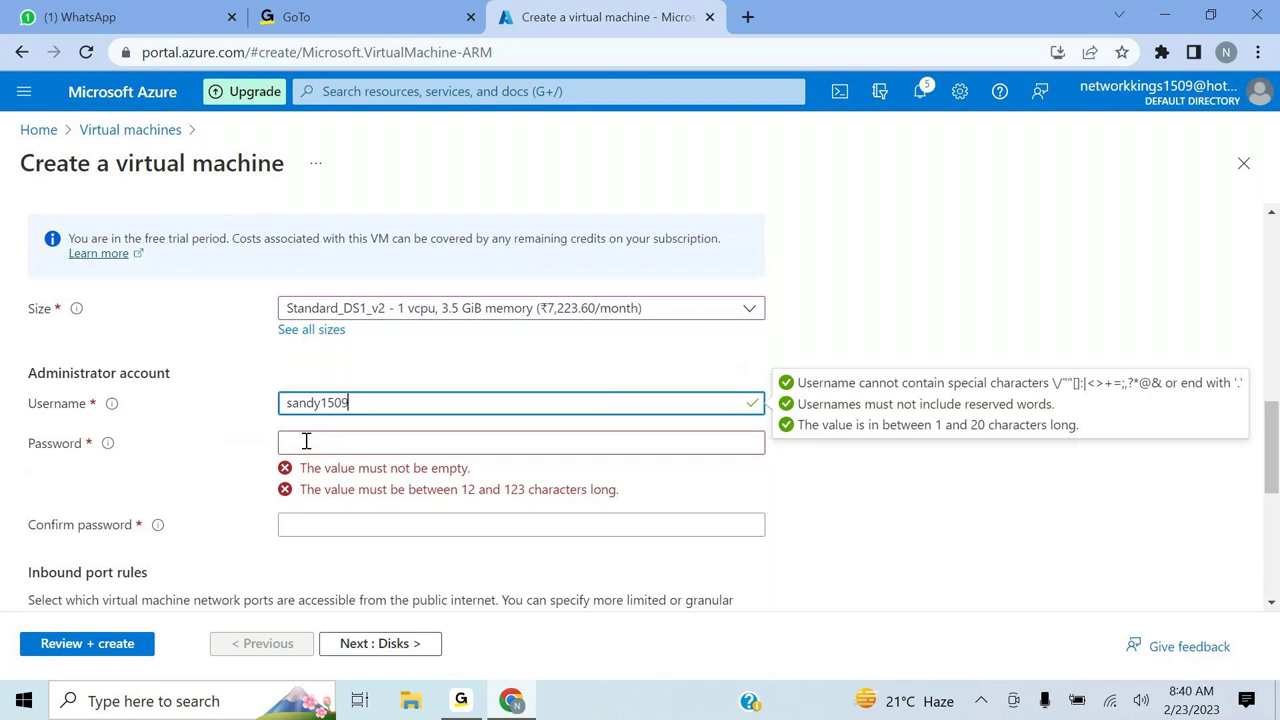
key("BackSpace")
key("BackSpace")
key("BackSpace")
key("BackSpace")
left_click(311, 450)
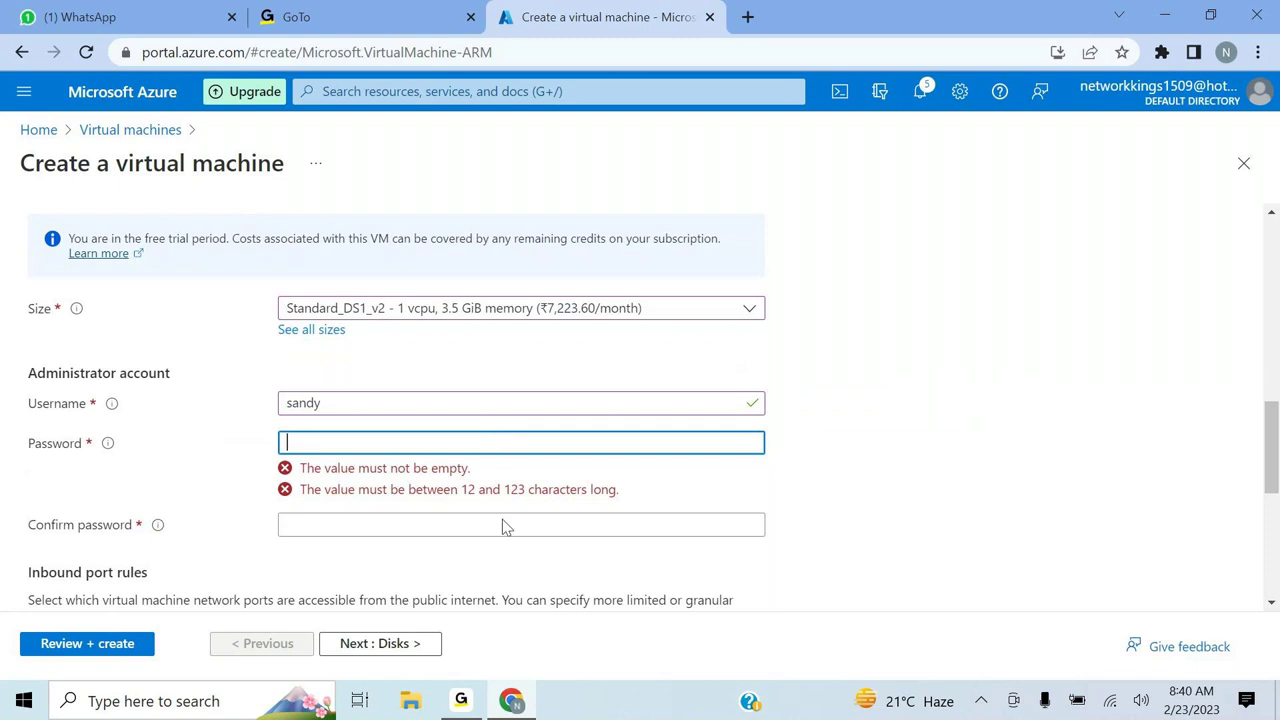
- Write the administrator password in a new Notepad note, copy it, and minimize Notepad
left_click(218, 700)
type("note")
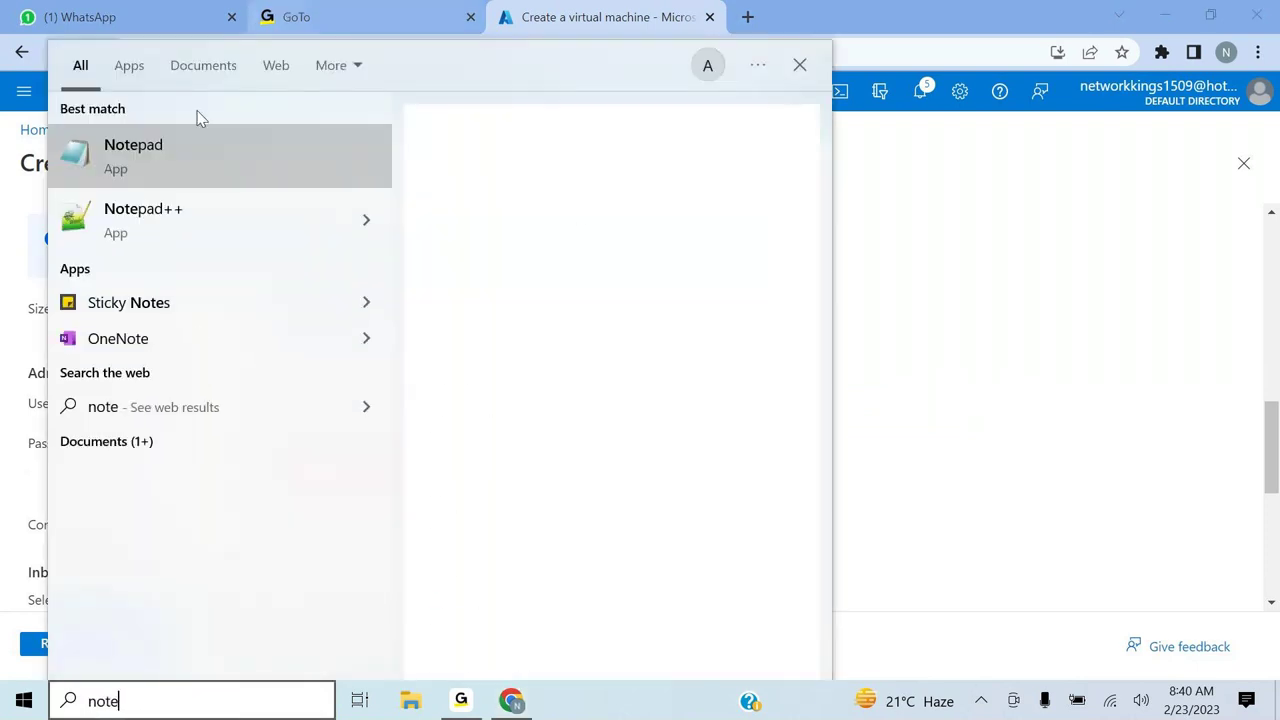
left_click(184, 188)
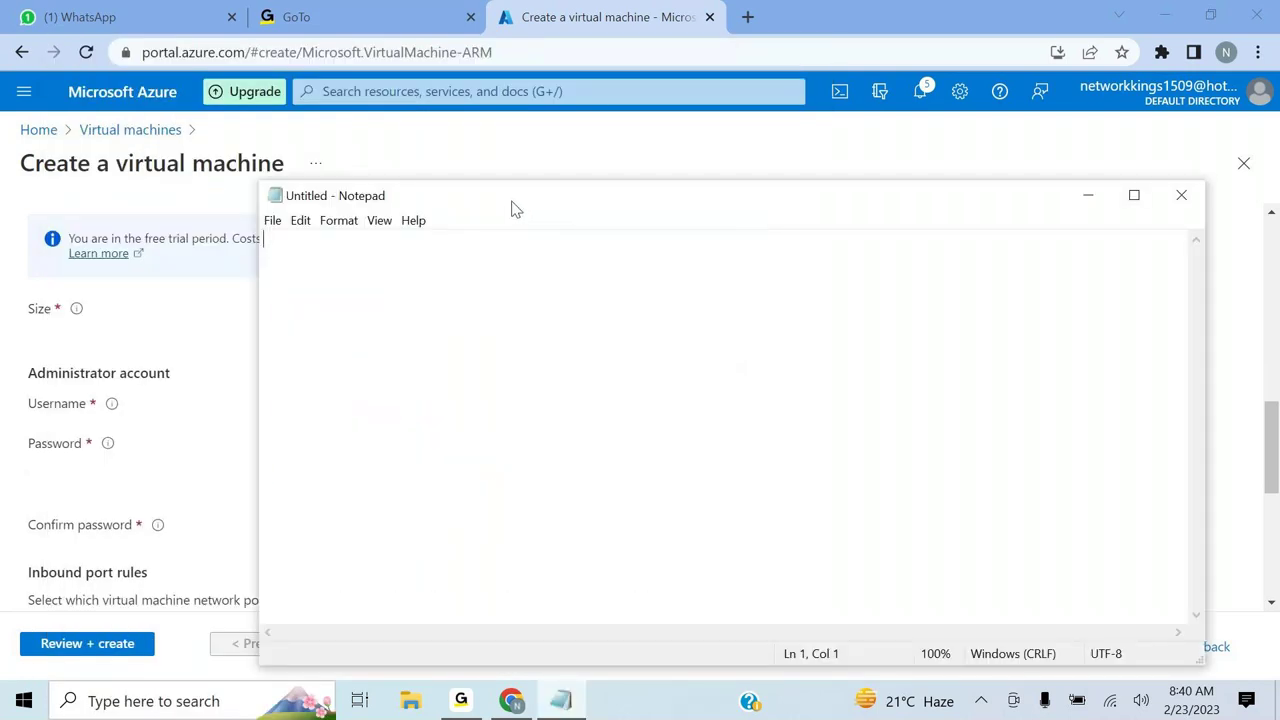
type("Password")
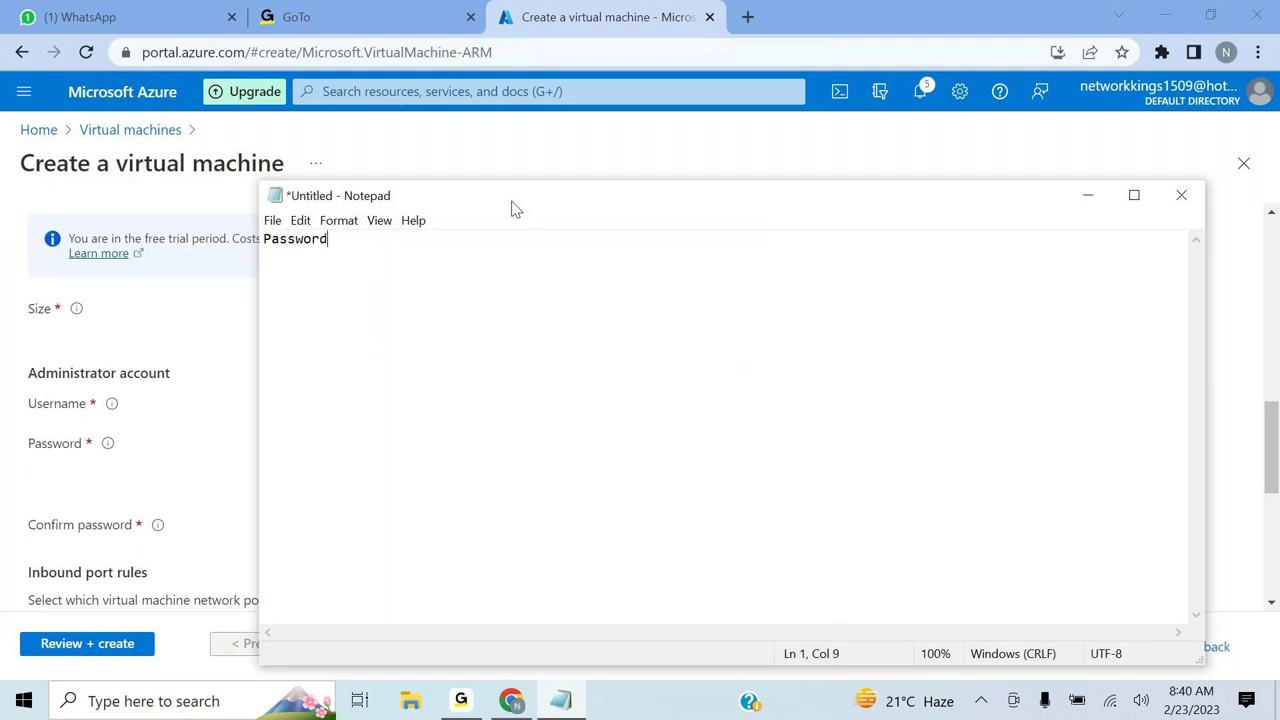
type("@123")
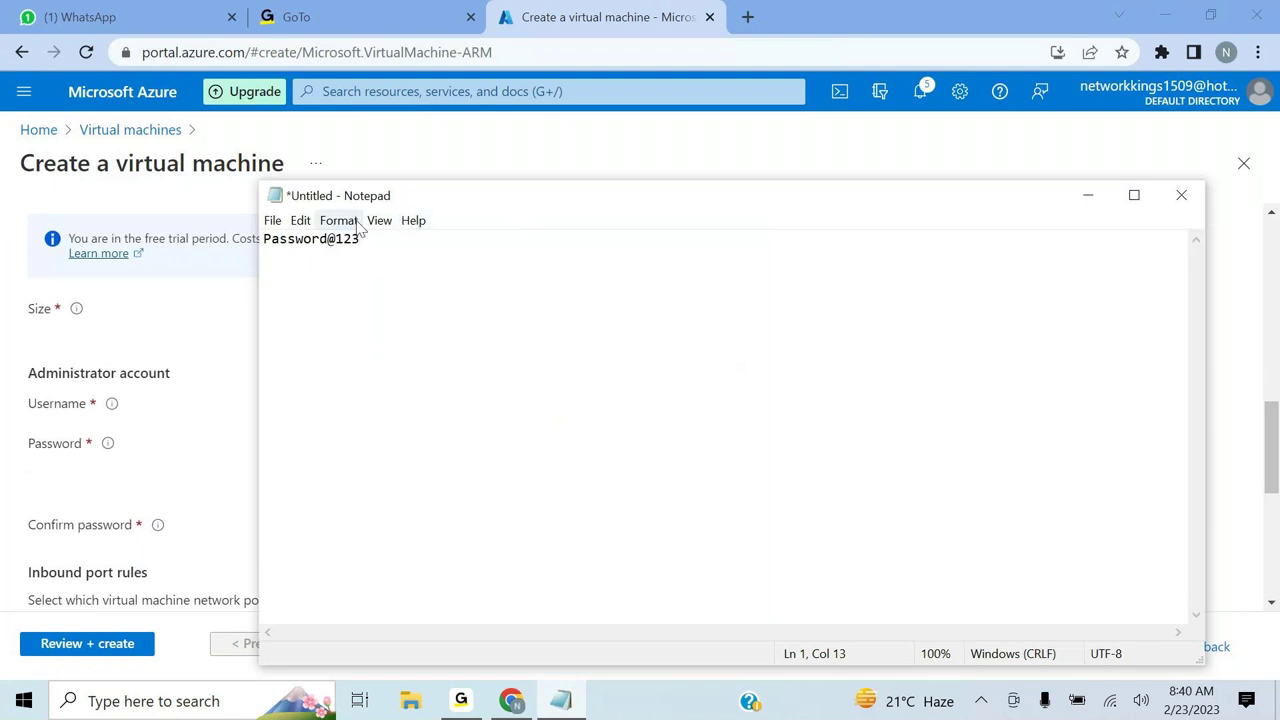
left_click_drag(361, 239, 266, 242)
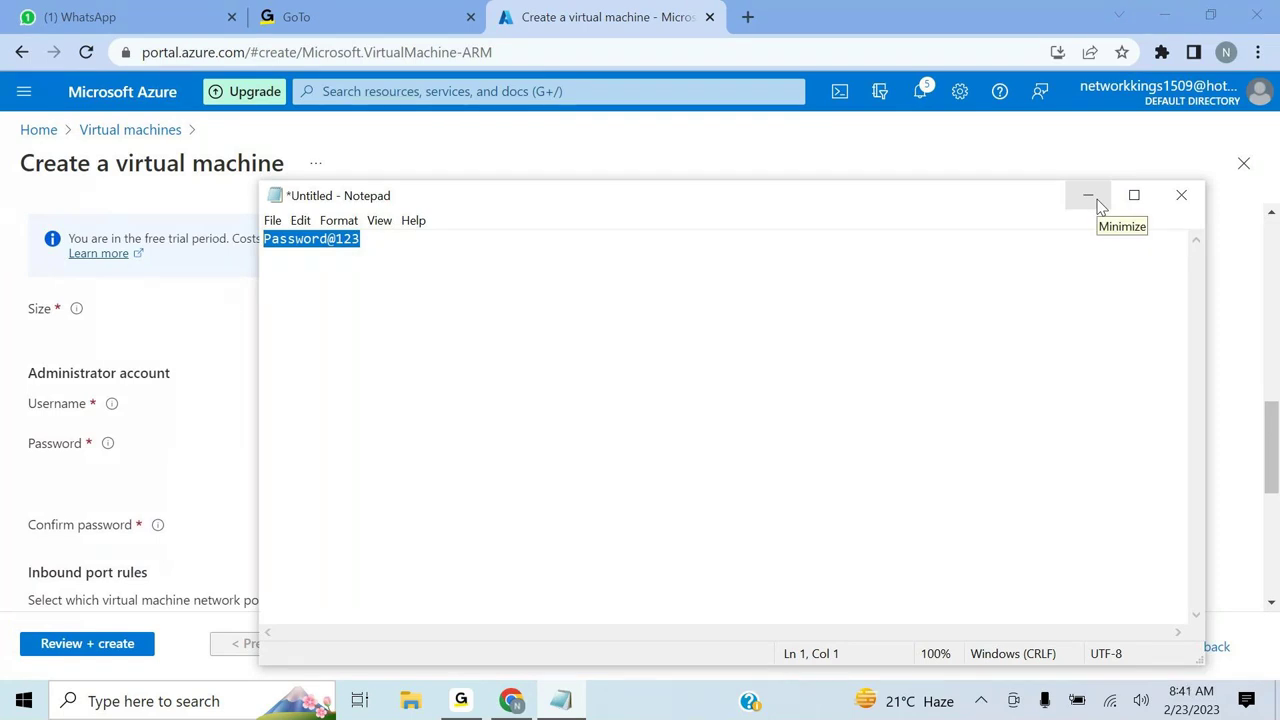
left_click(1089, 196)
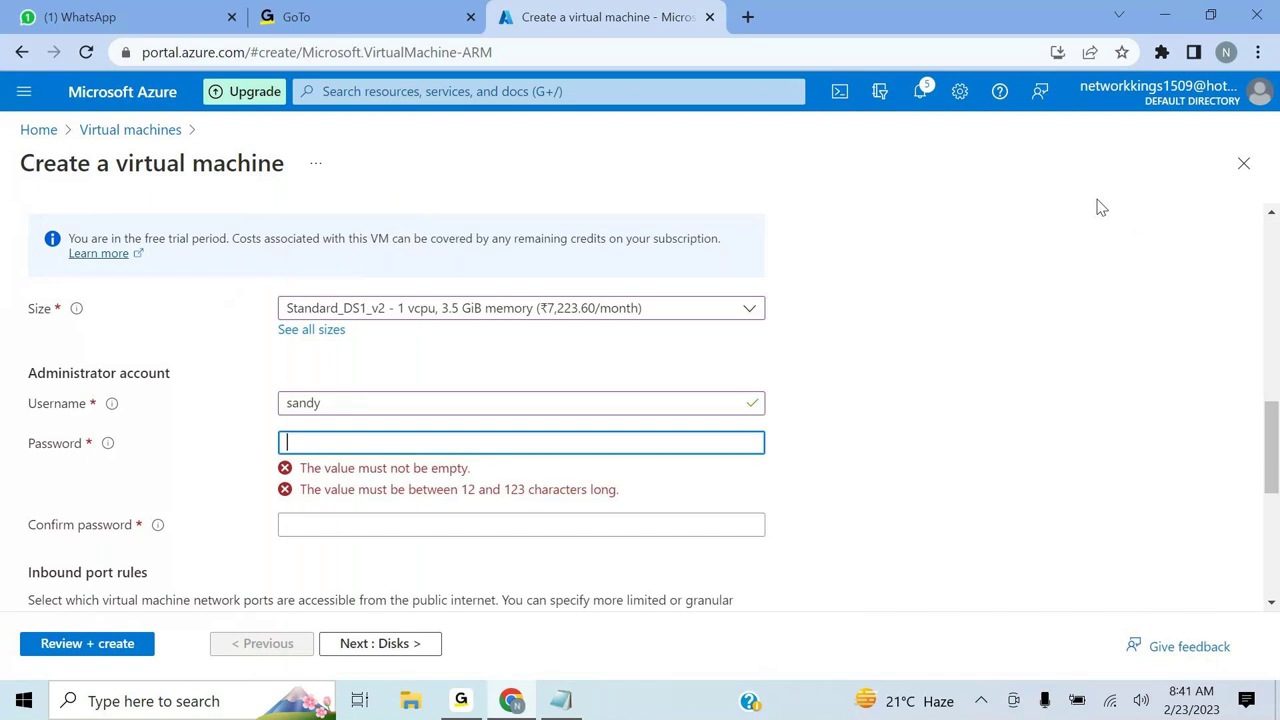
- Paste the administrator password into both Password and Confirm password
key("ctrl+v")
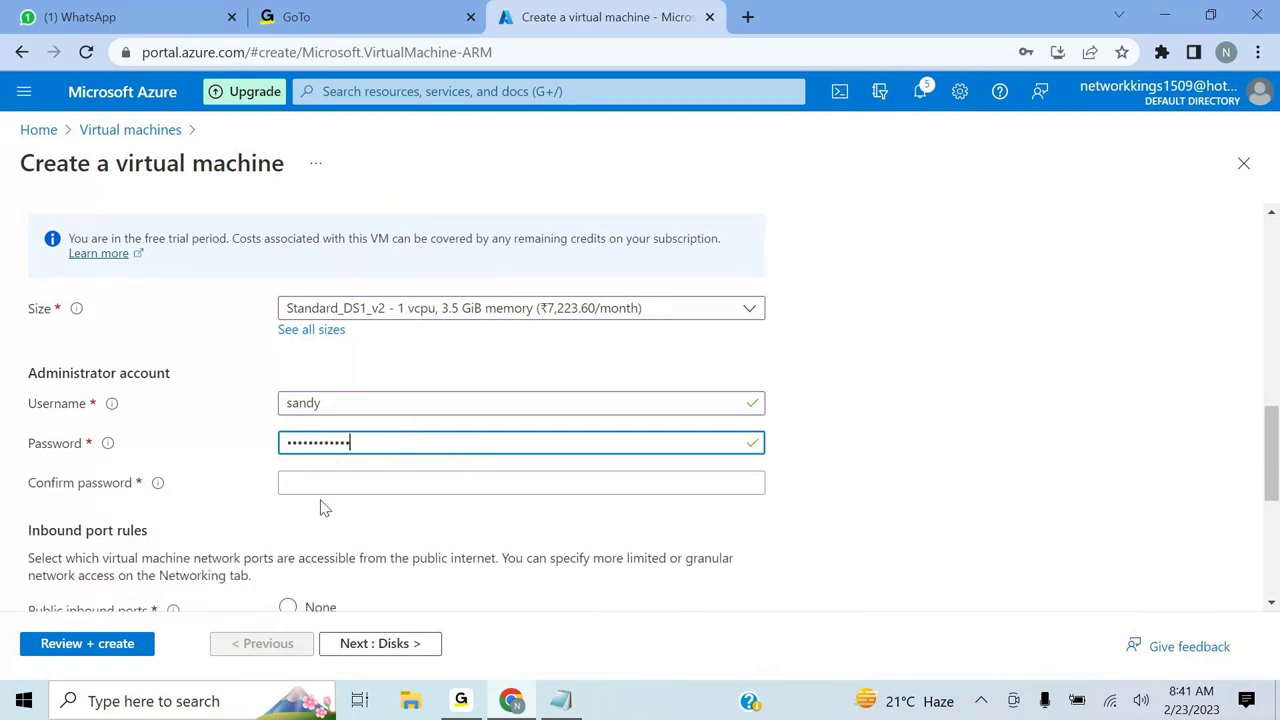
left_click(316, 482)
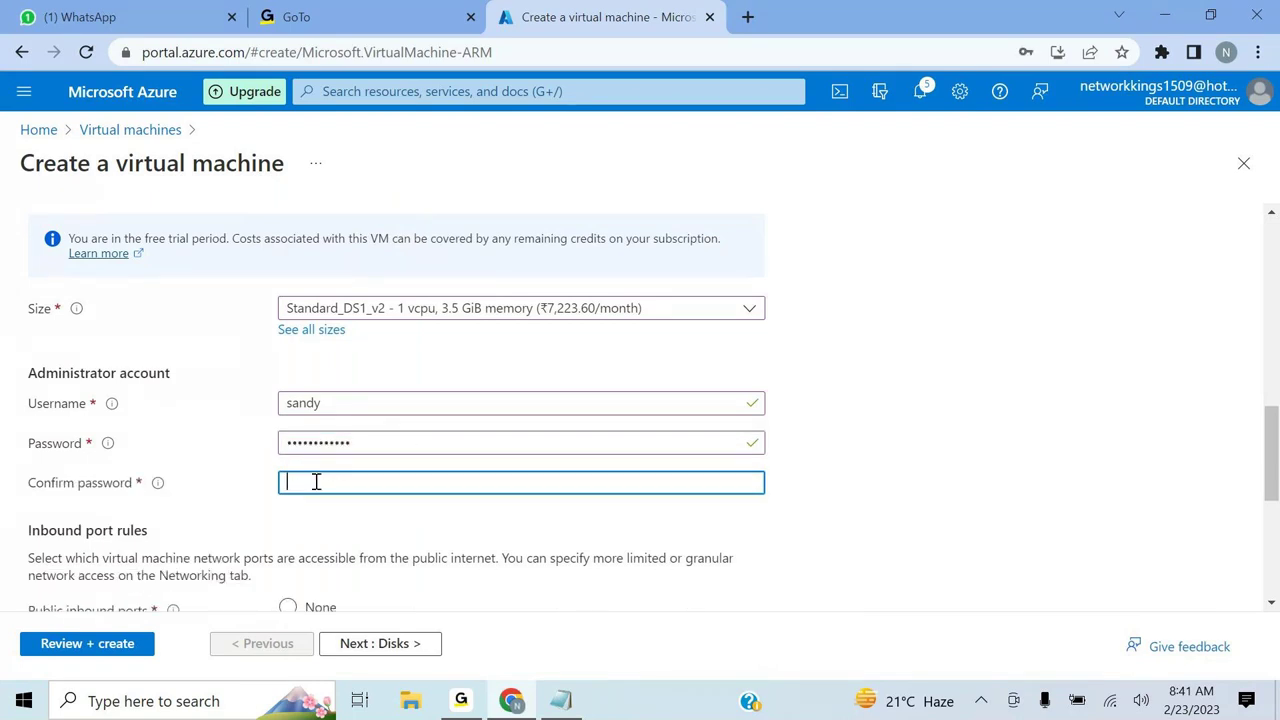
key("ctrl+v")
left_click(868, 473)
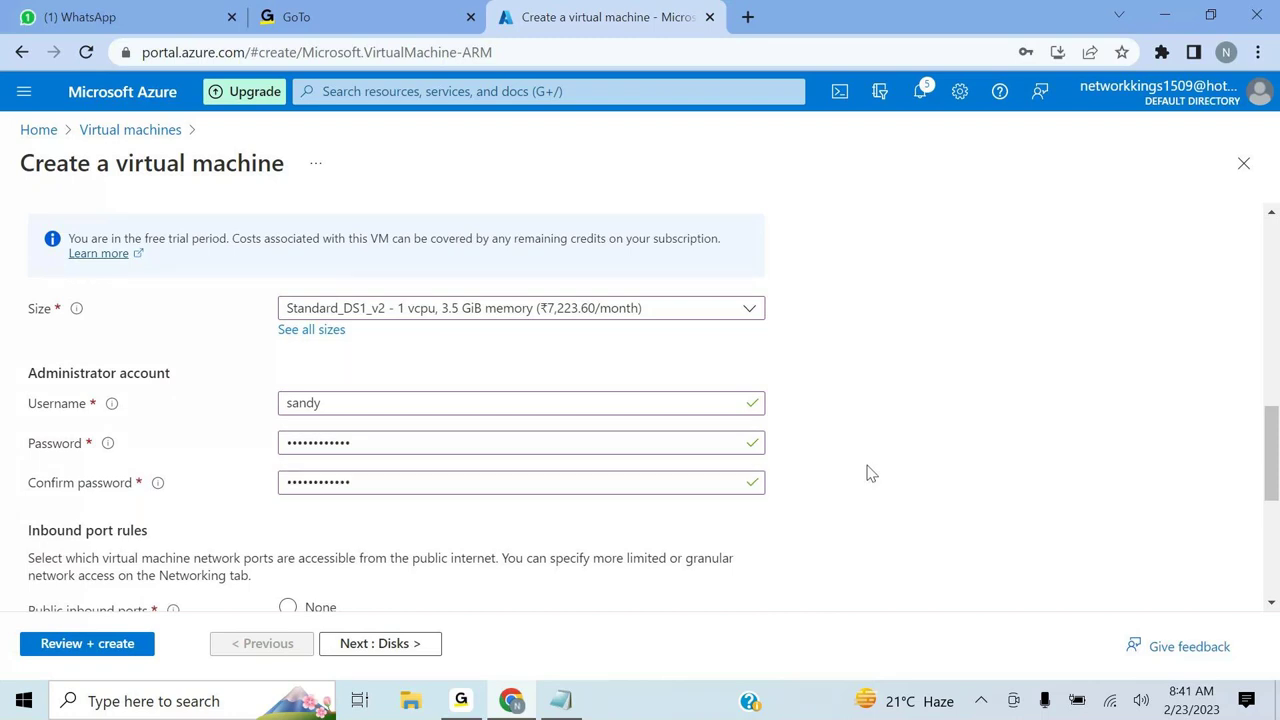
- Keep RDP (3389) as the only allowed inbound port
scroll(868, 473, "down", 3)
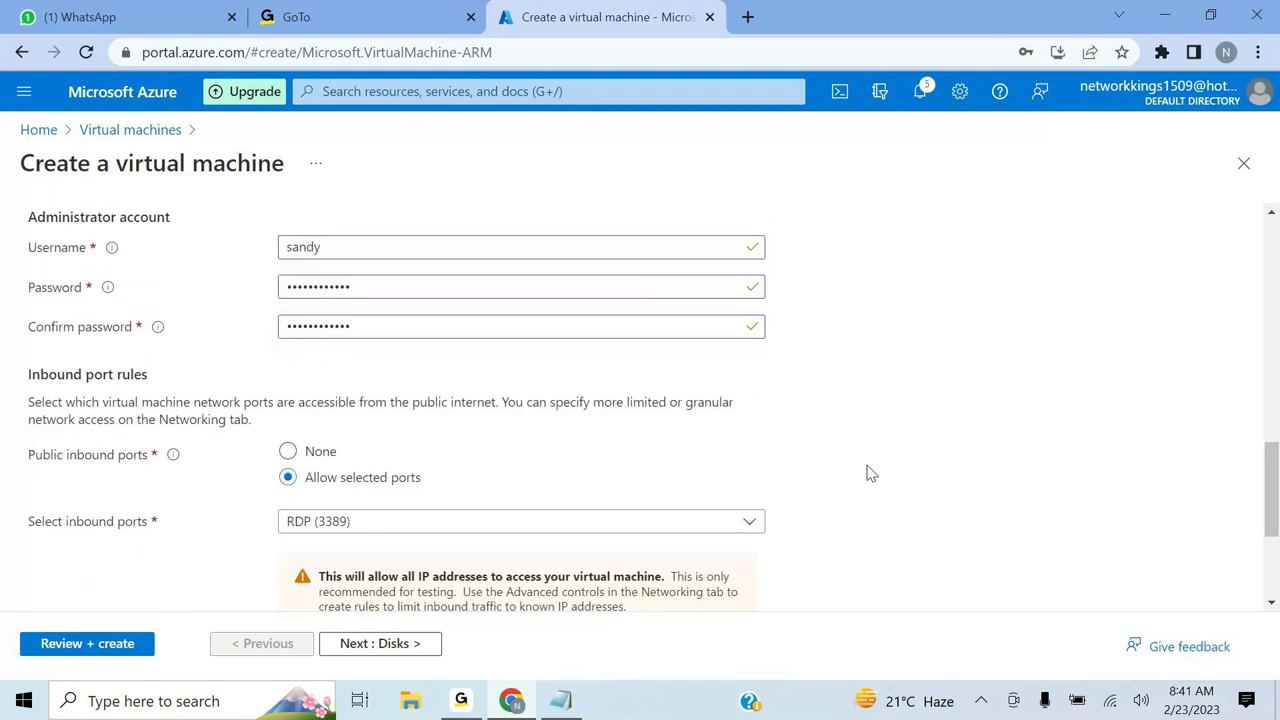
scroll(868, 473, "down", 1)
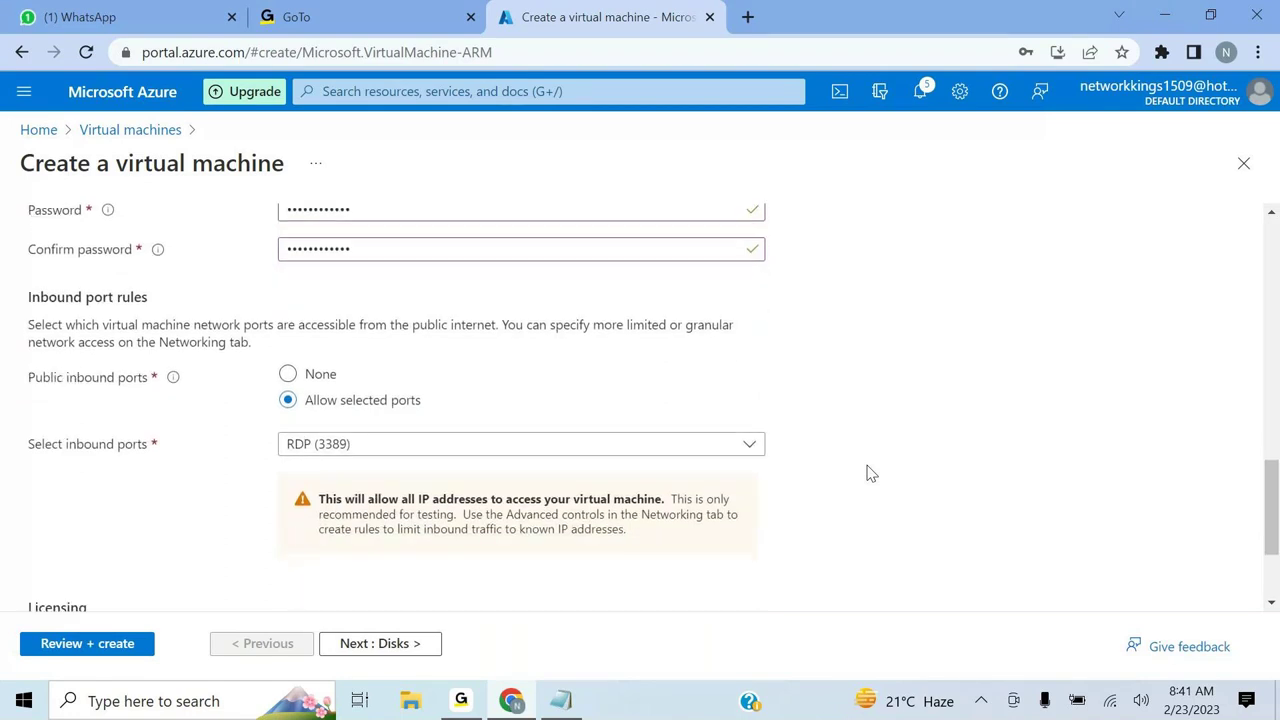
scroll(868, 473, "down", 1)
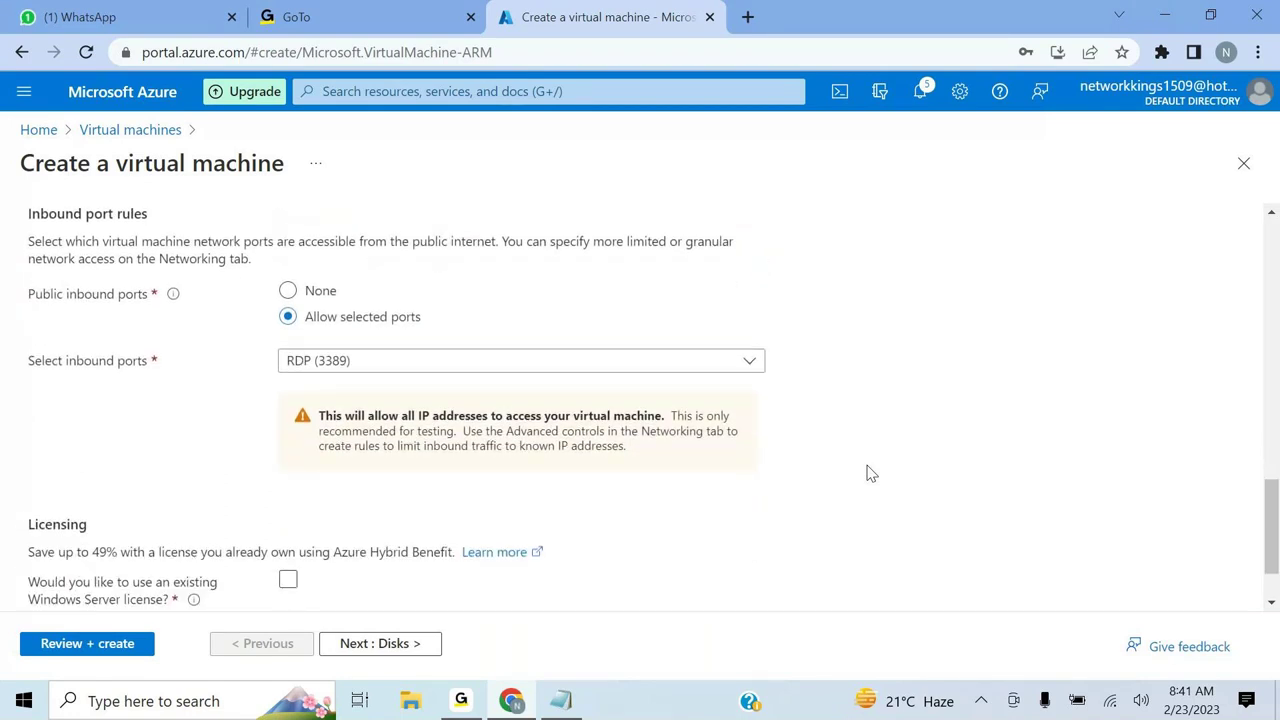
scroll(868, 473, "down", 1)
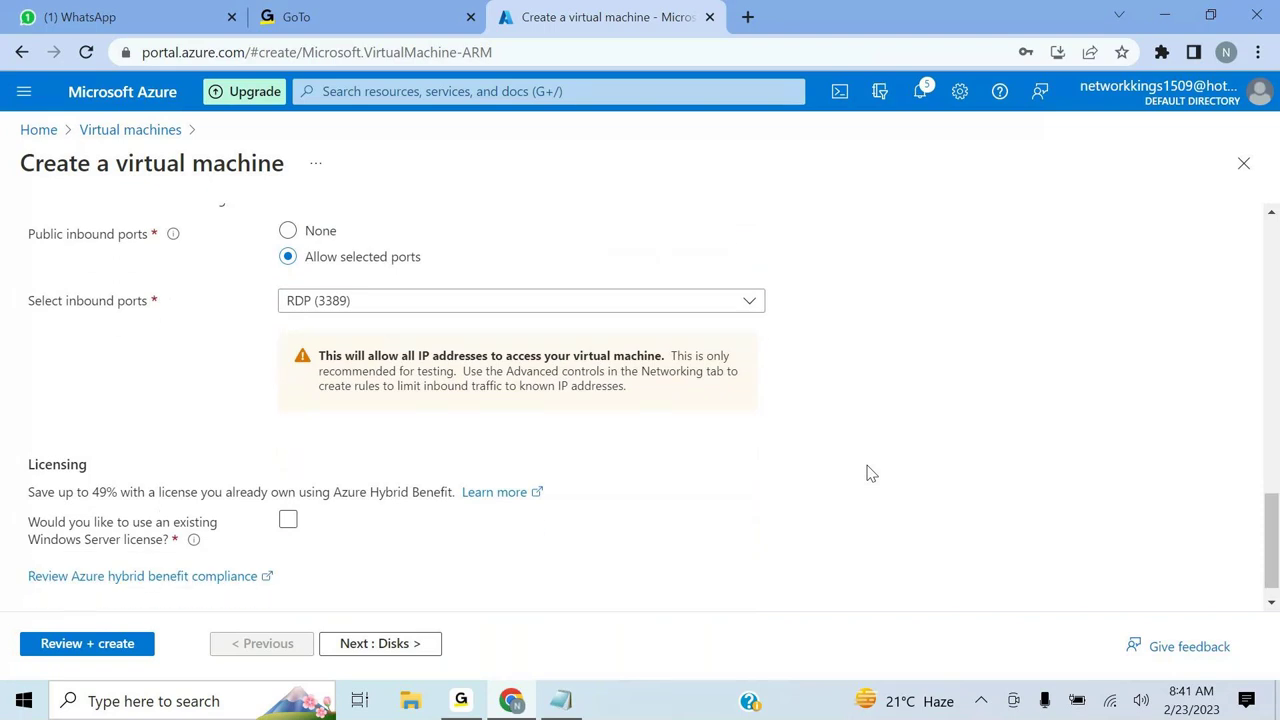
scroll(868, 473, "down", 1)
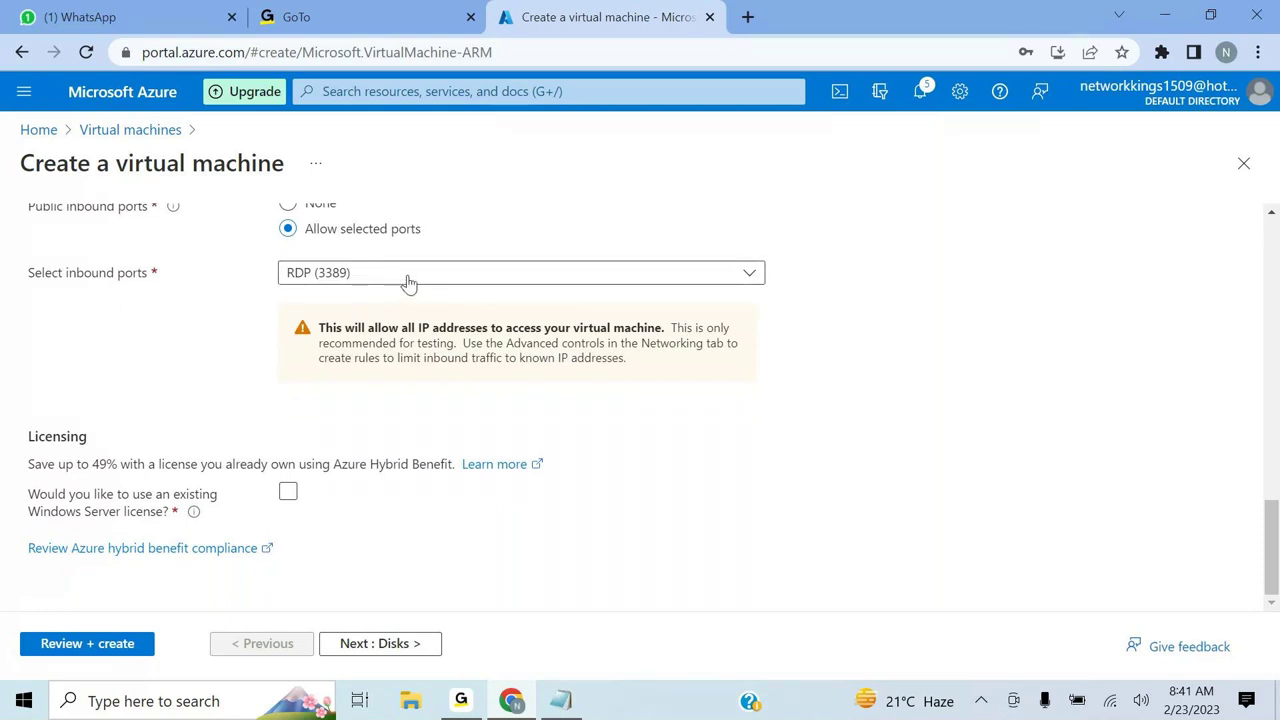
left_click(741, 284)
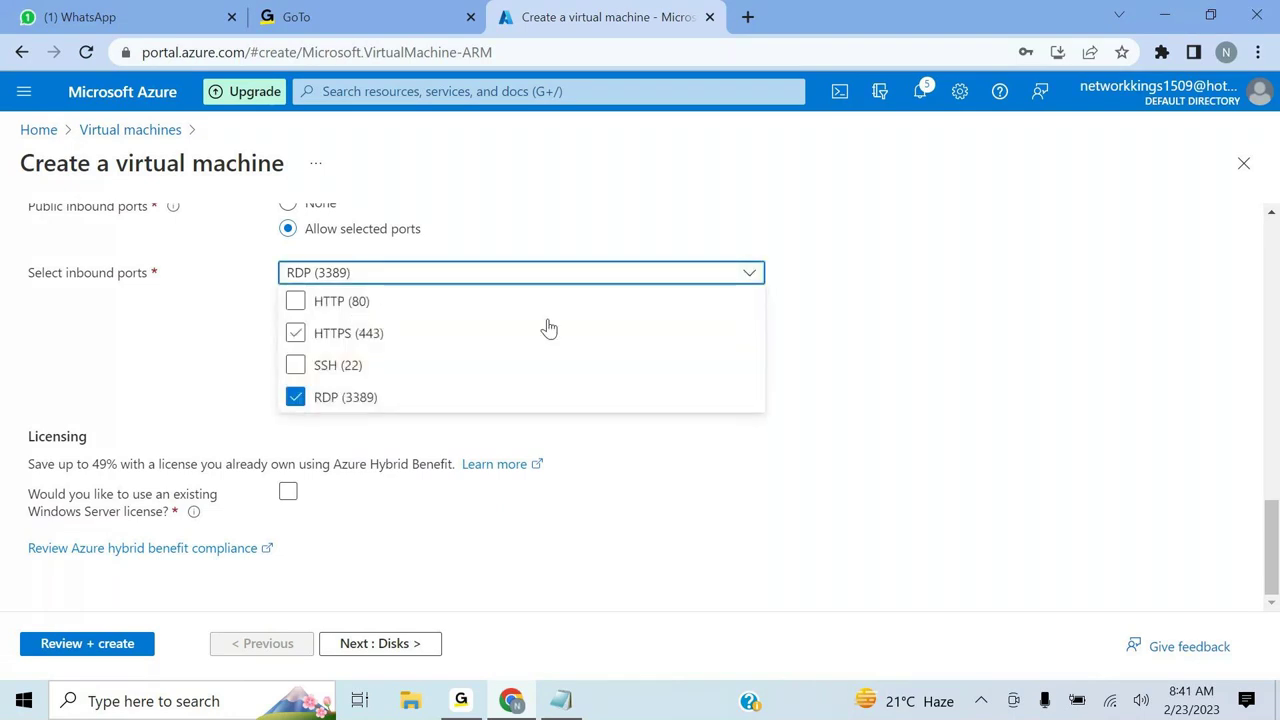
left_click(866, 327)
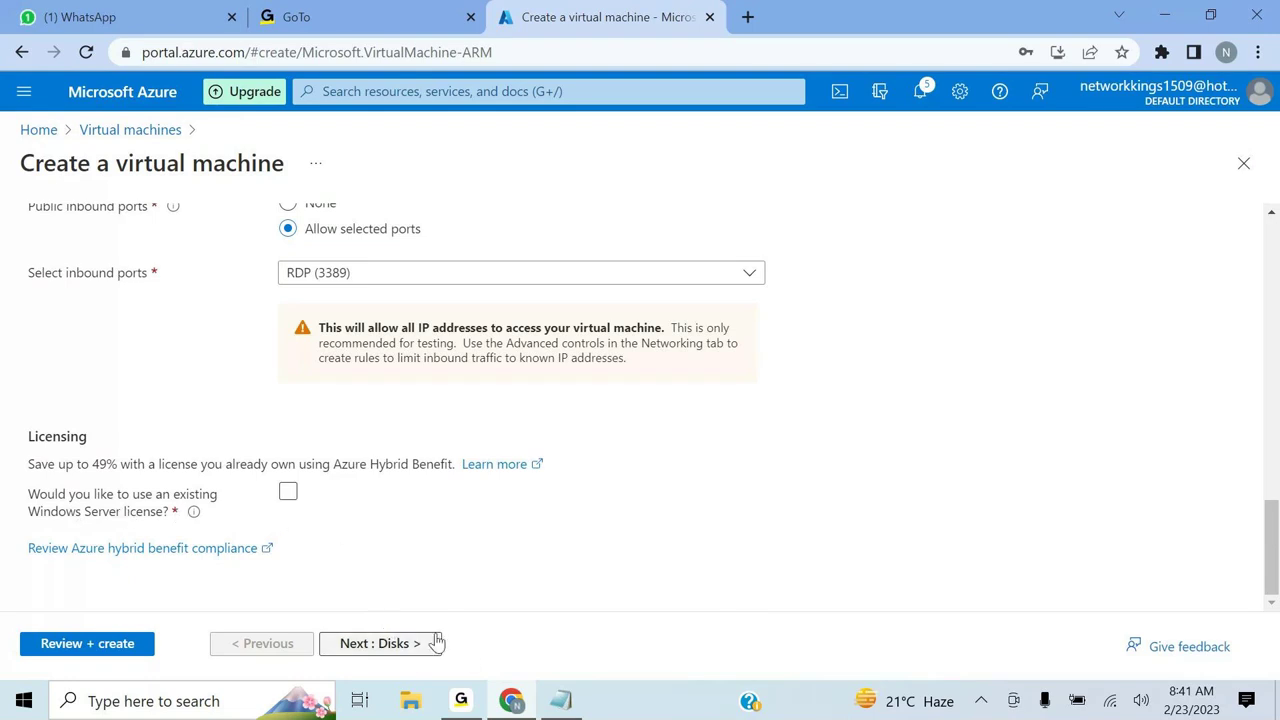
- Go to the Disks step and leave Premium SSD as the OS disk type
left_click(391, 643)
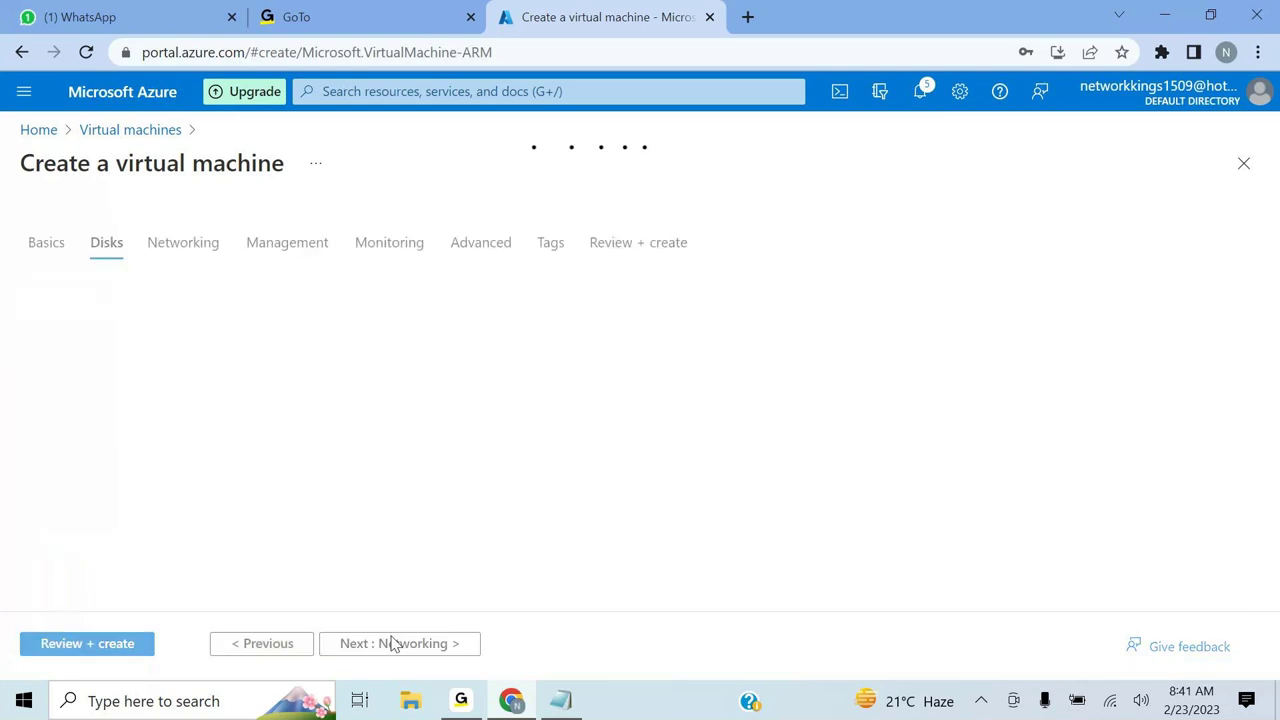
scroll(626, 491, "down", 1)
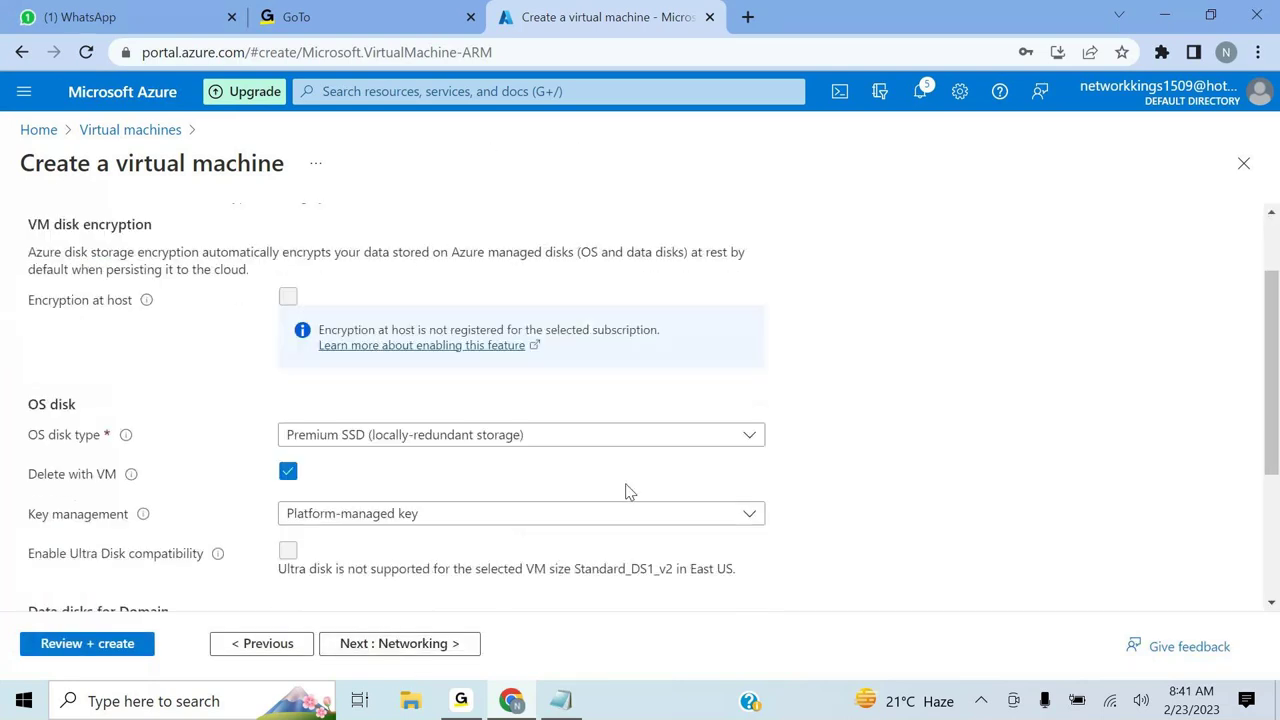
scroll(626, 491, "down", 1)
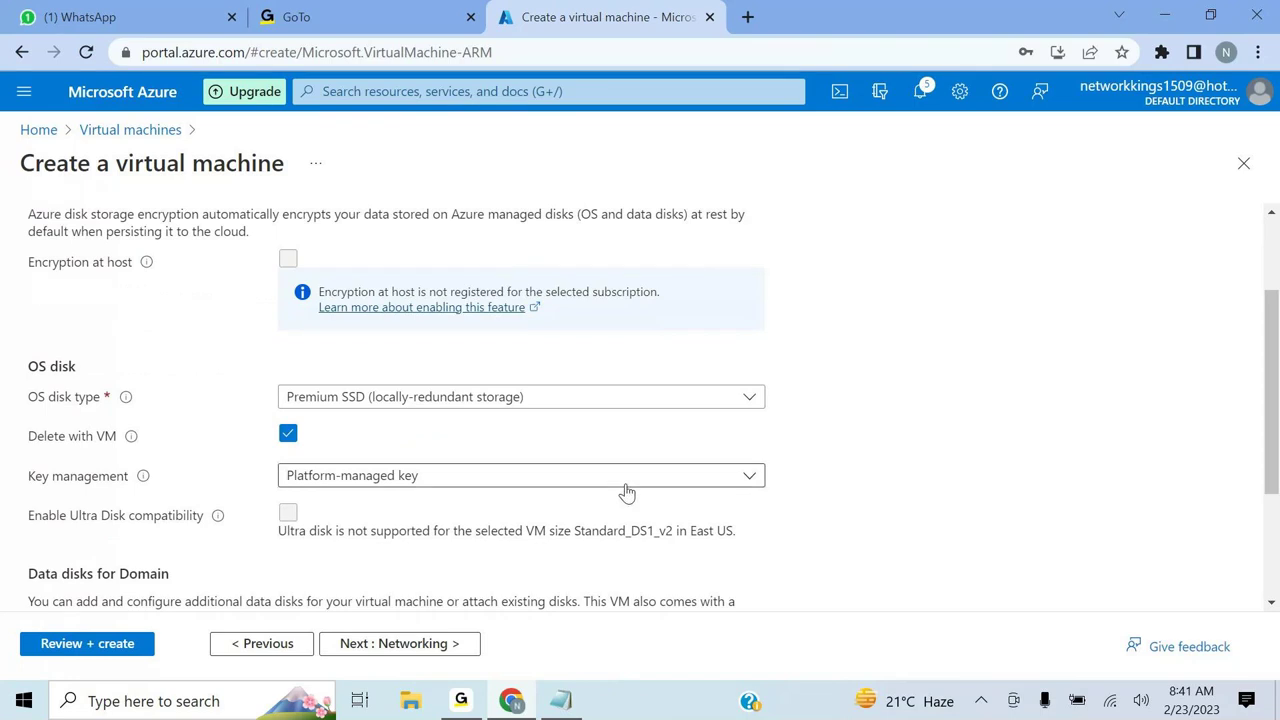
scroll(620, 491, "down", 2)
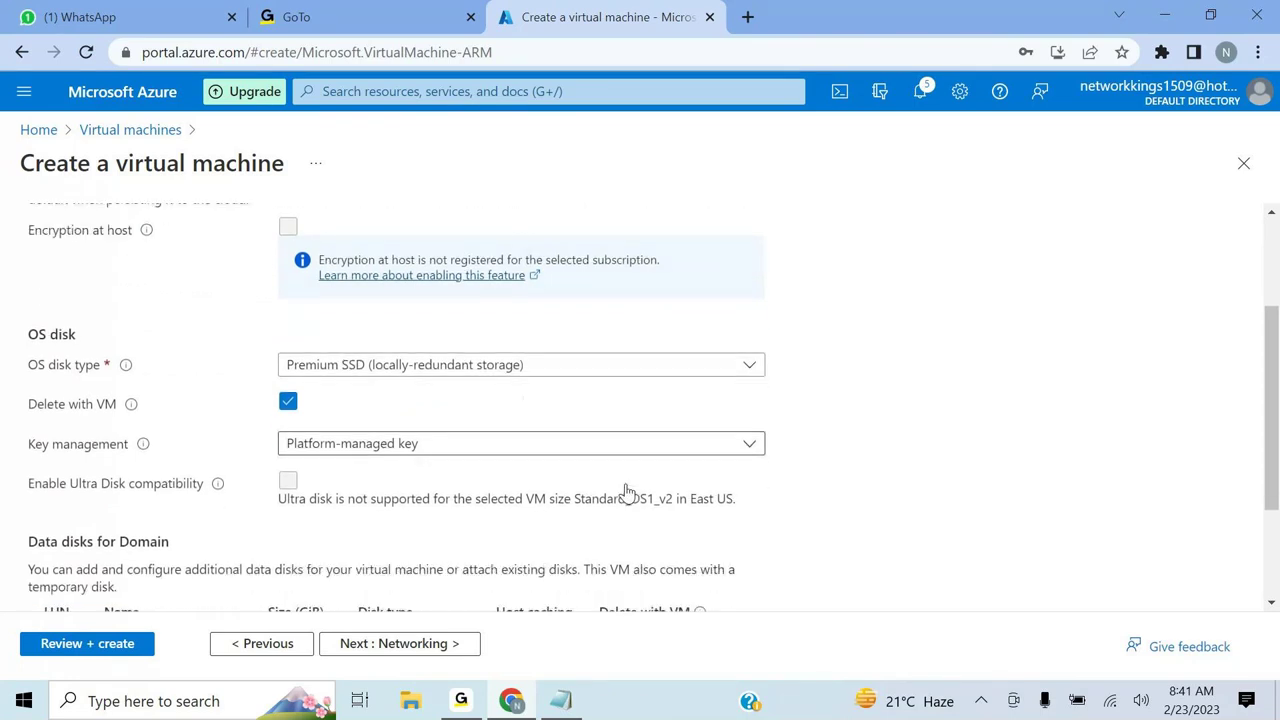
- On the Networking step, inspect the Virtual network and Public IP options
left_click(370, 645)
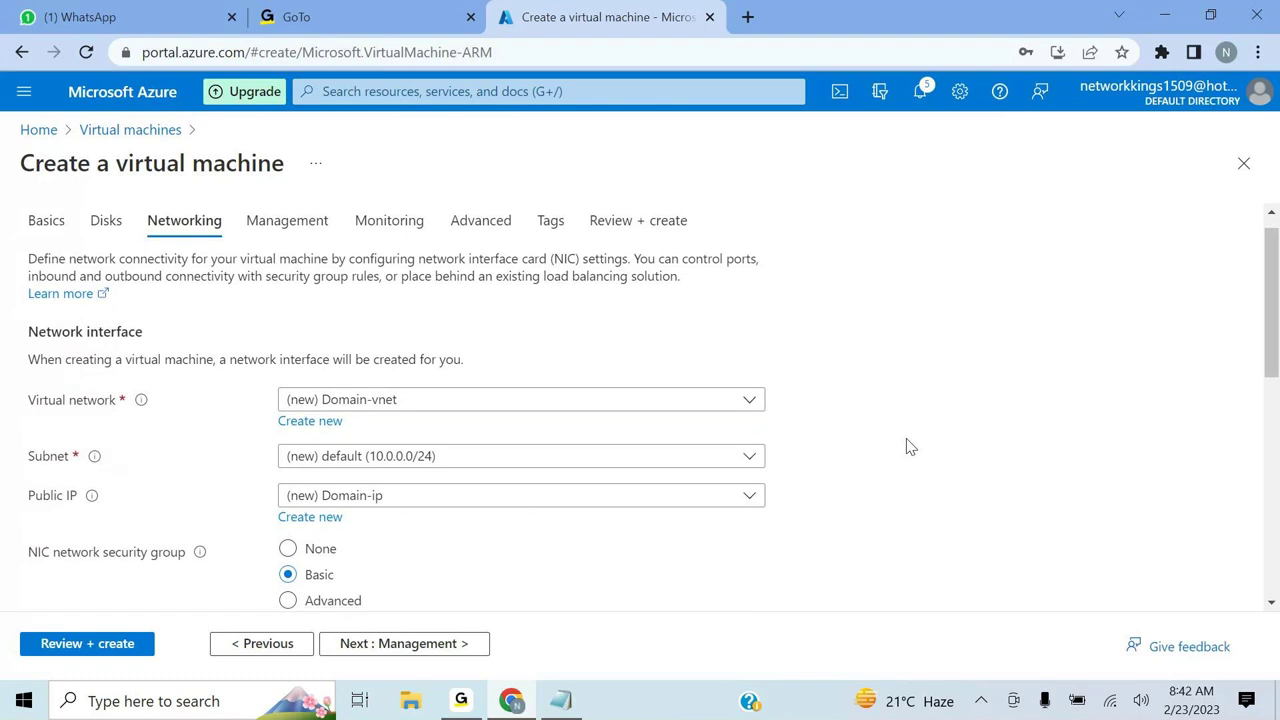
scroll(910, 446, "down", 1)
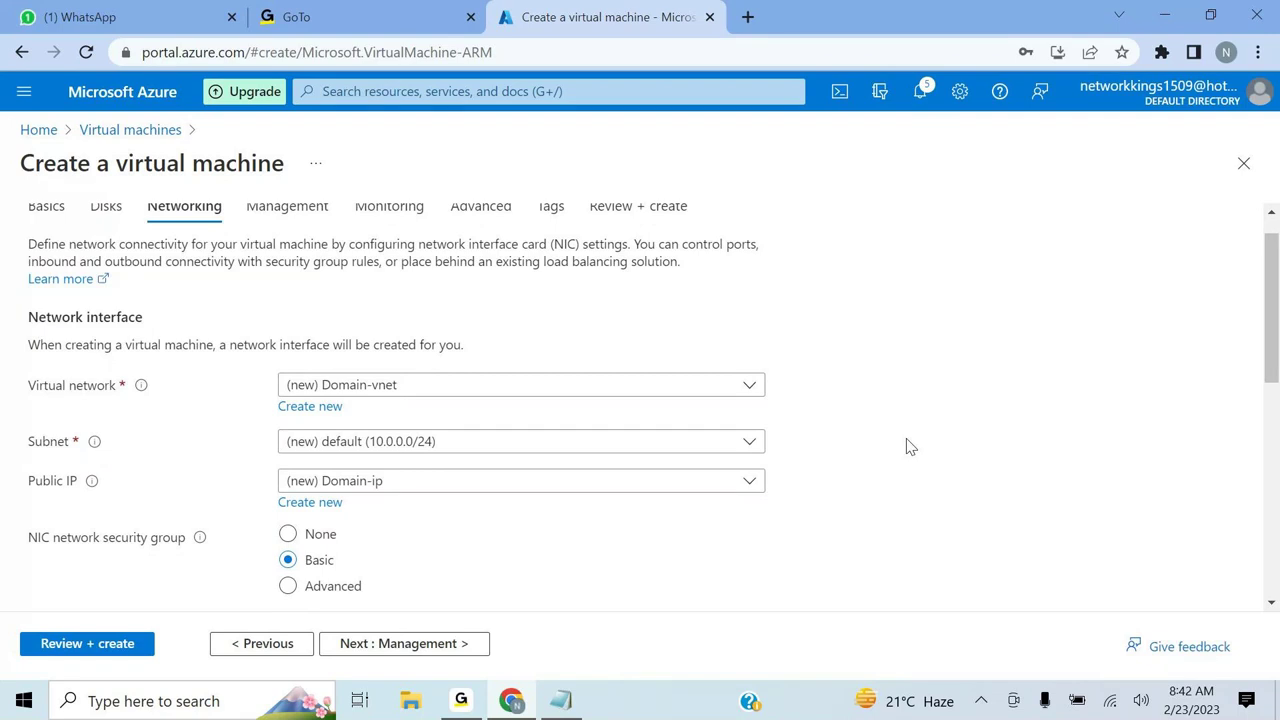
left_click(749, 387)
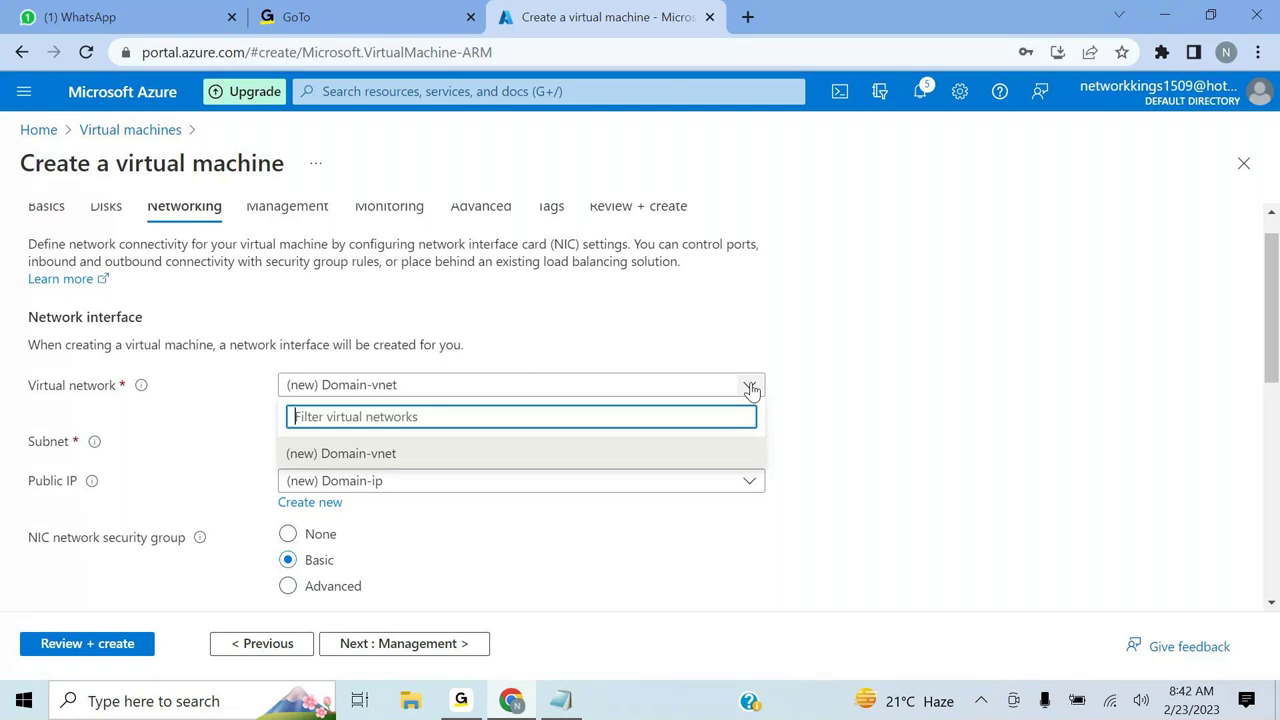
left_click(393, 488)
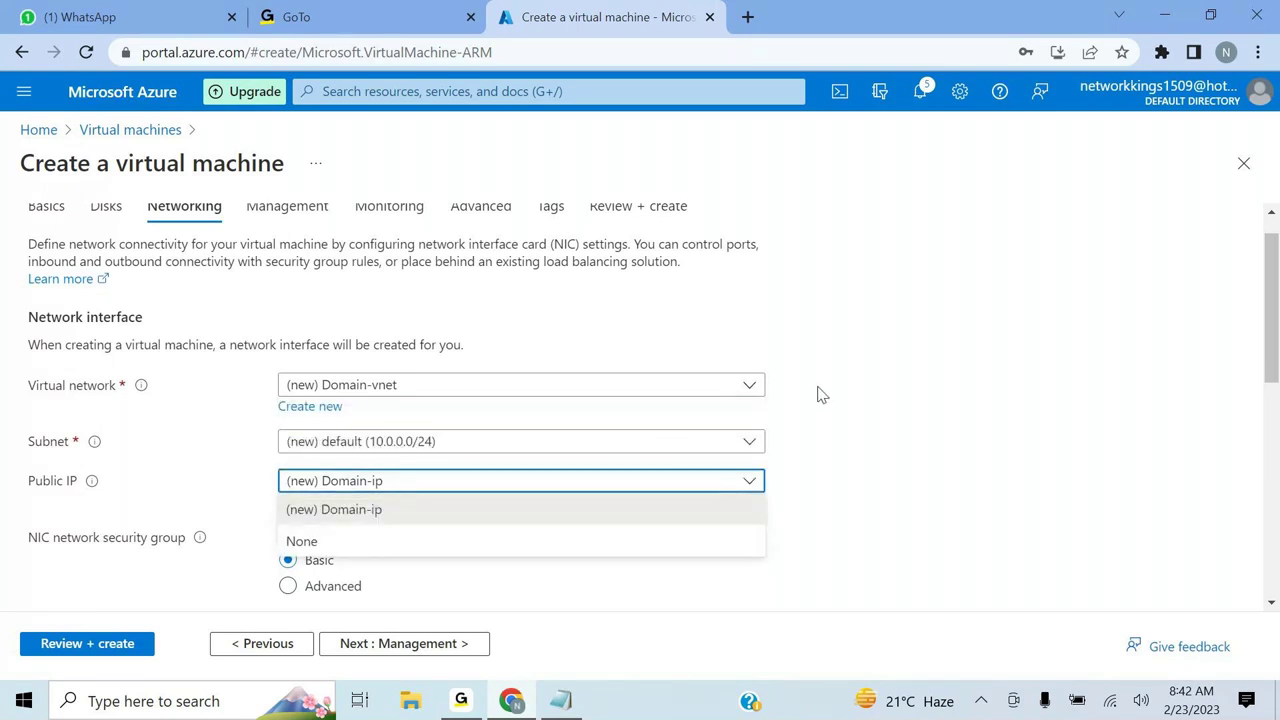
- Create a new virtual network named eastus-network for the VM
left_click(303, 415)
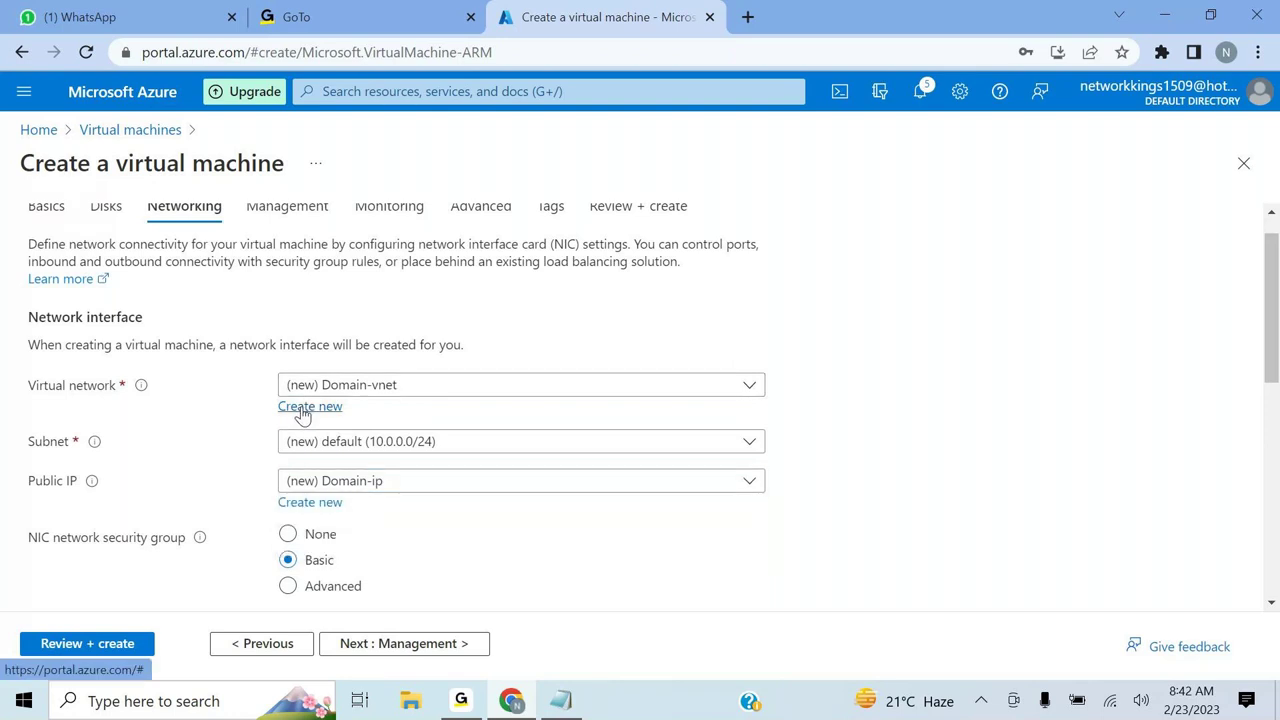
left_click(303, 406)
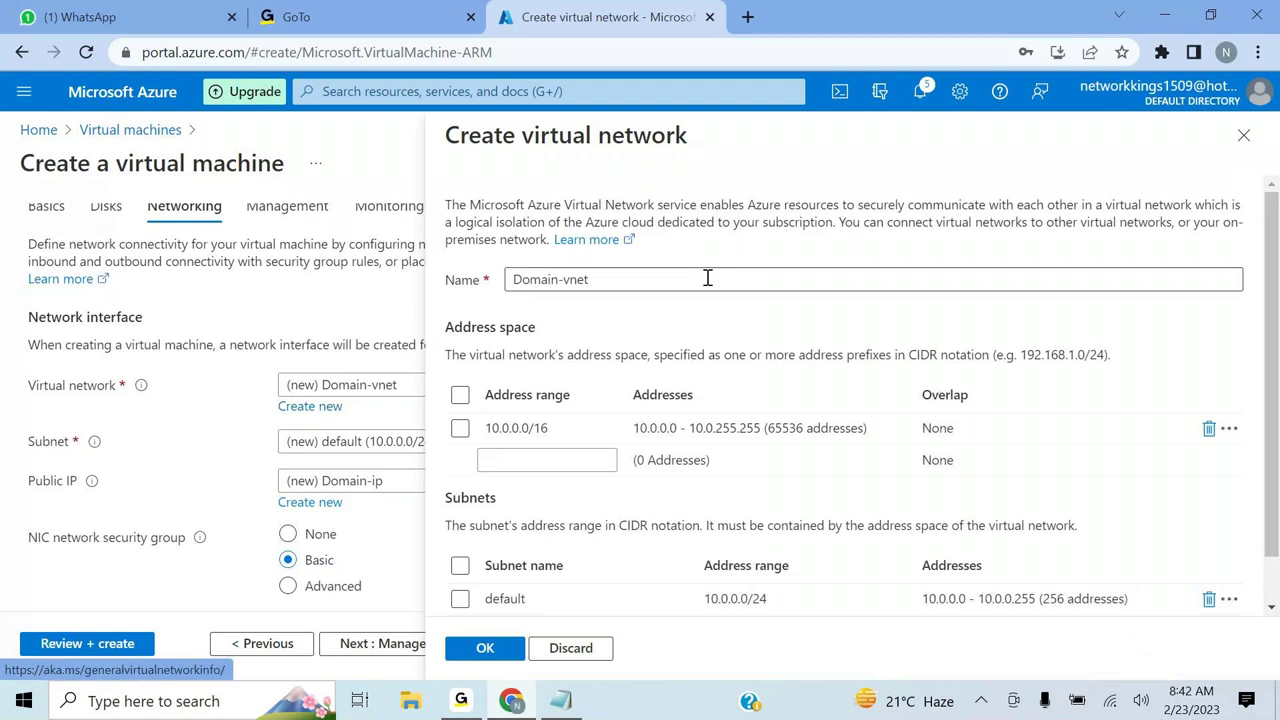
left_click(707, 278)
key("BackSpace")
key("BackSpace")
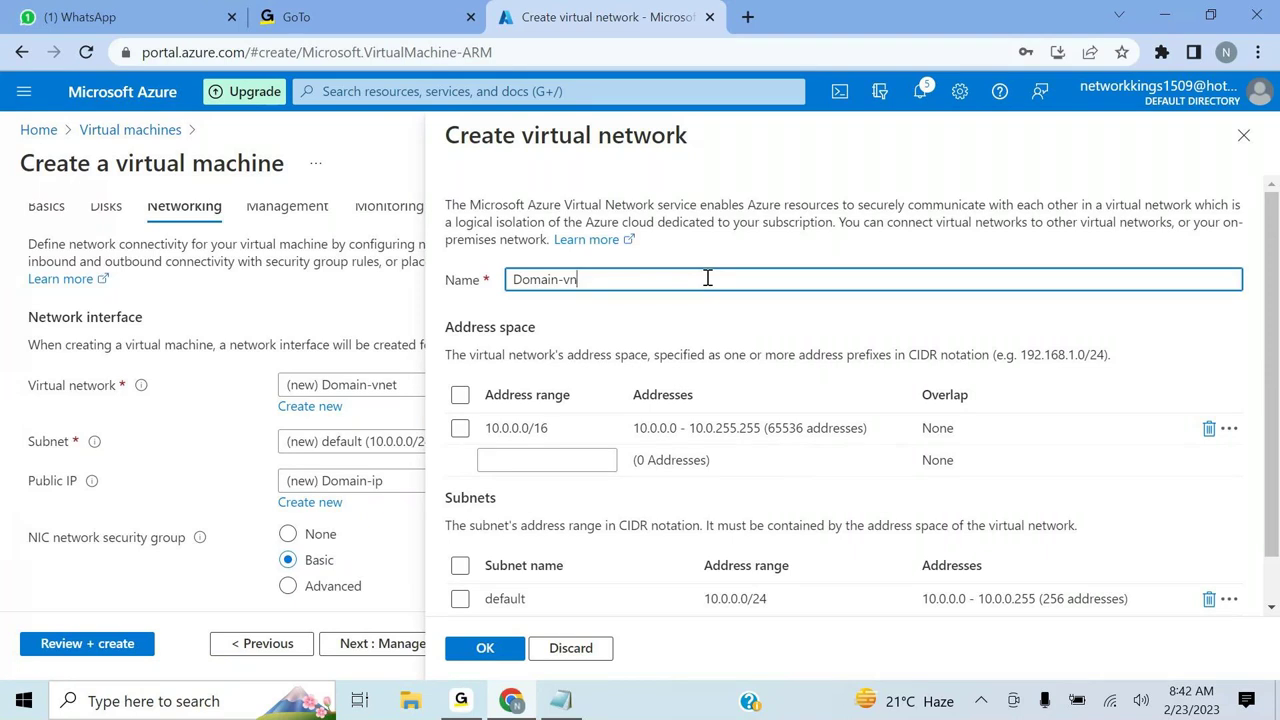
key("BackSpace")
key("BackSpace")
key("BackSpace")
key("BackSpace")
key("BackSpace")
key("BackSpace")
key("BackSpace")
key("BackSpace")
key("BackSpace")
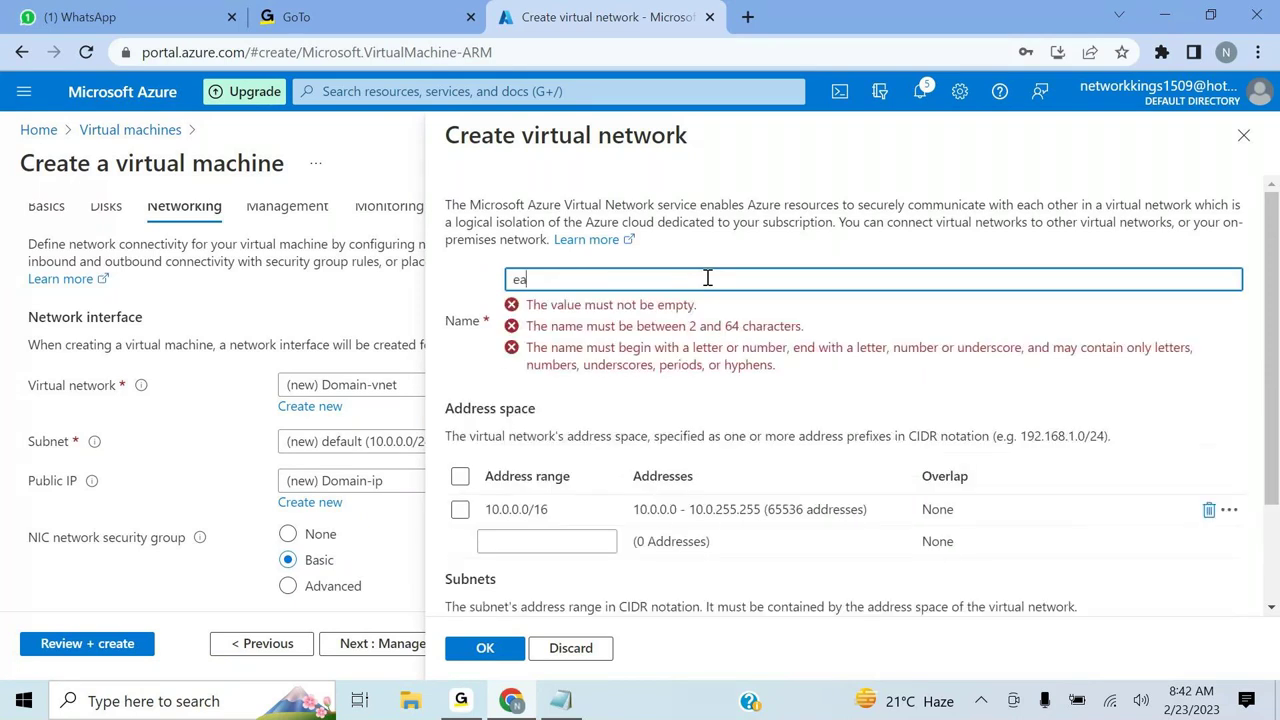
type("stus")
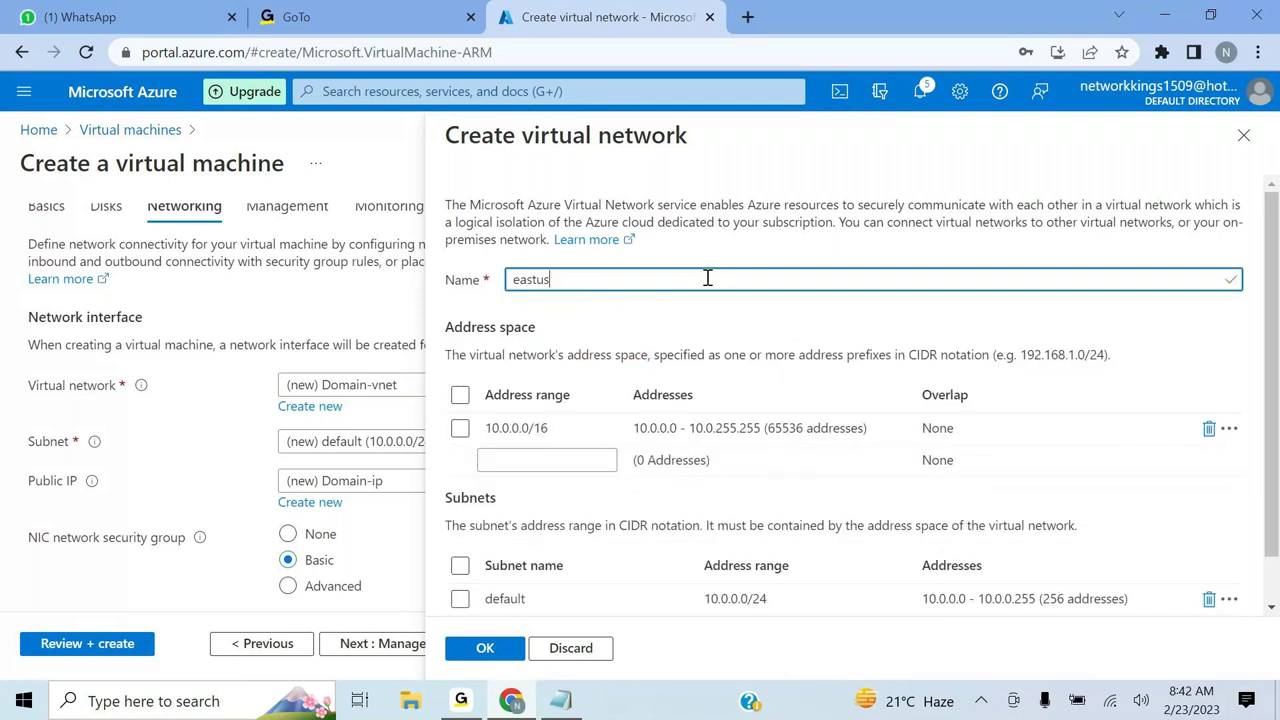
type("-network")
left_click(488, 648)
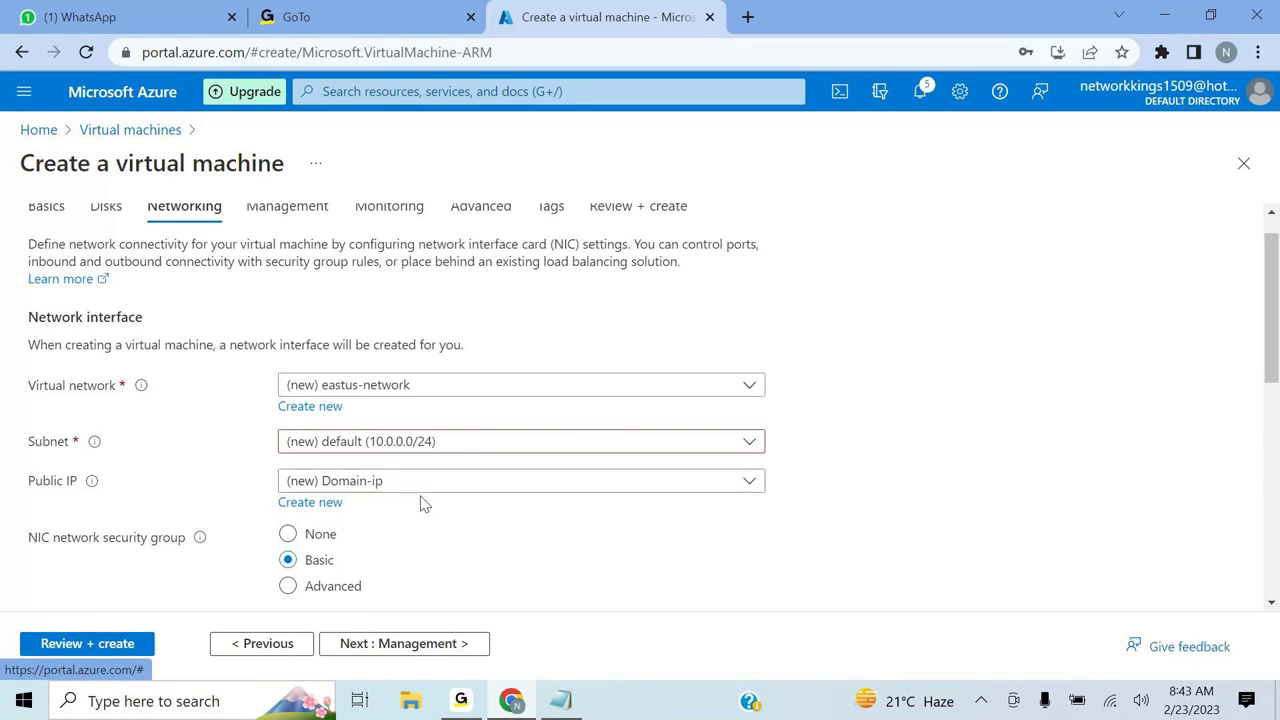
- Recreate public IP Domain-ip with Basic SKU and Static assignment
left_click(310, 502)
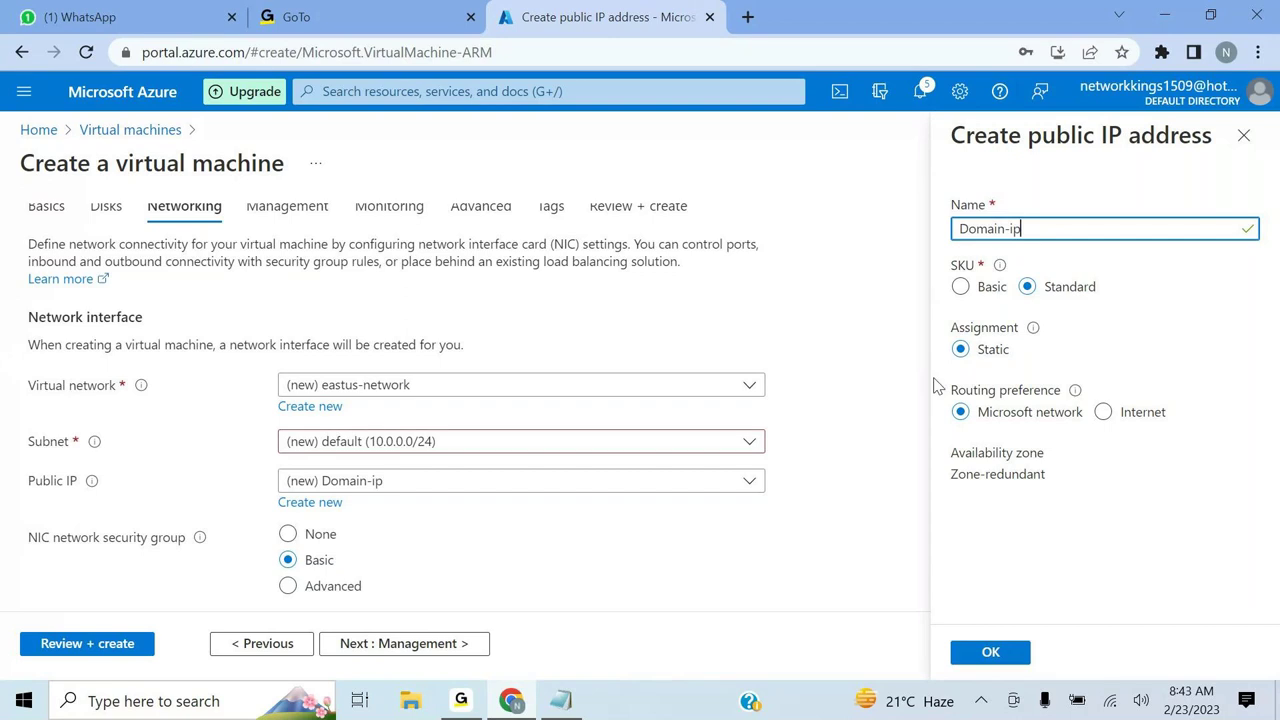
left_click(962, 287)
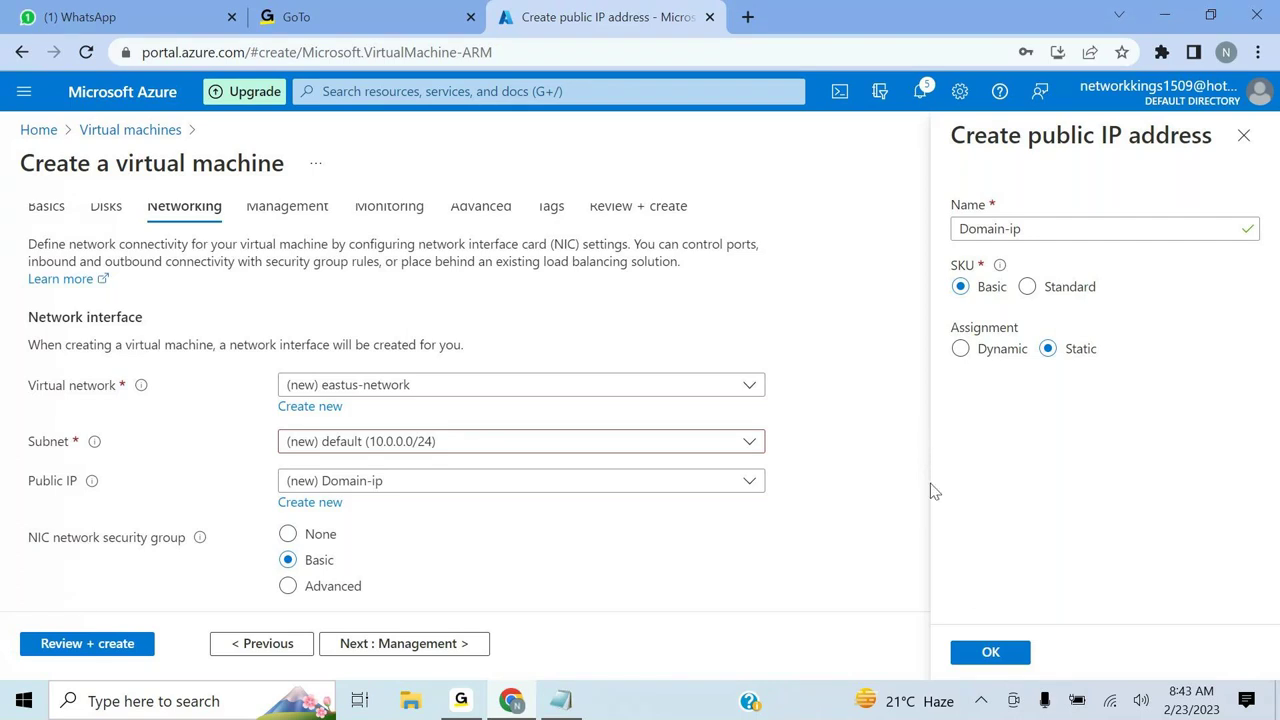
left_click_drag(930, 483, 938, 462)
left_click(912, 462)
left_click(993, 657)
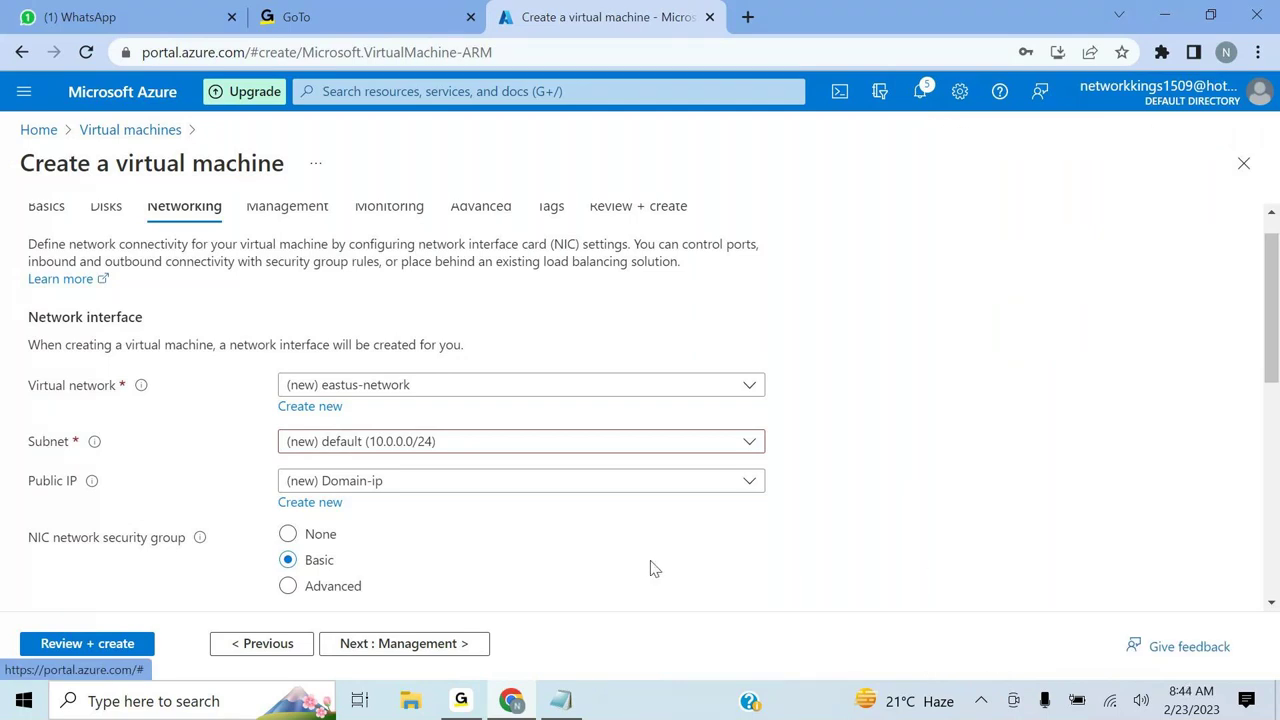
- Run Review + create validation and create the Domain VM
left_click(86, 646)
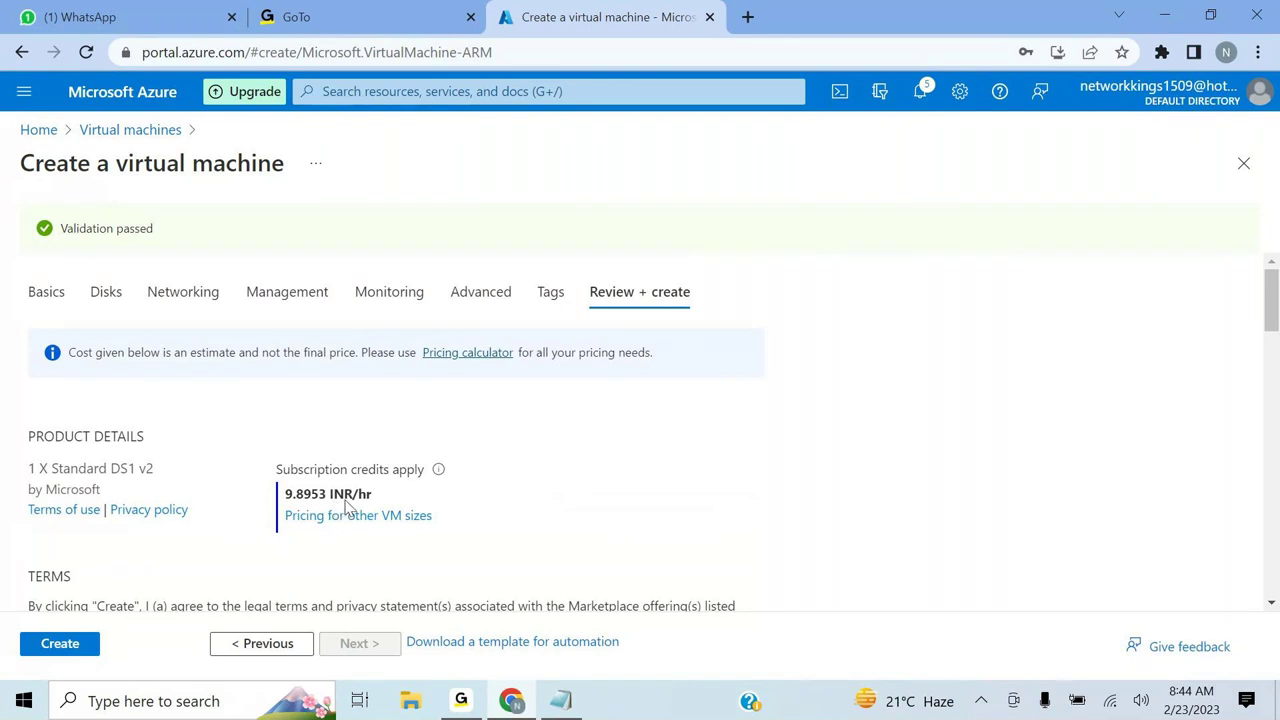
left_click(36, 646)
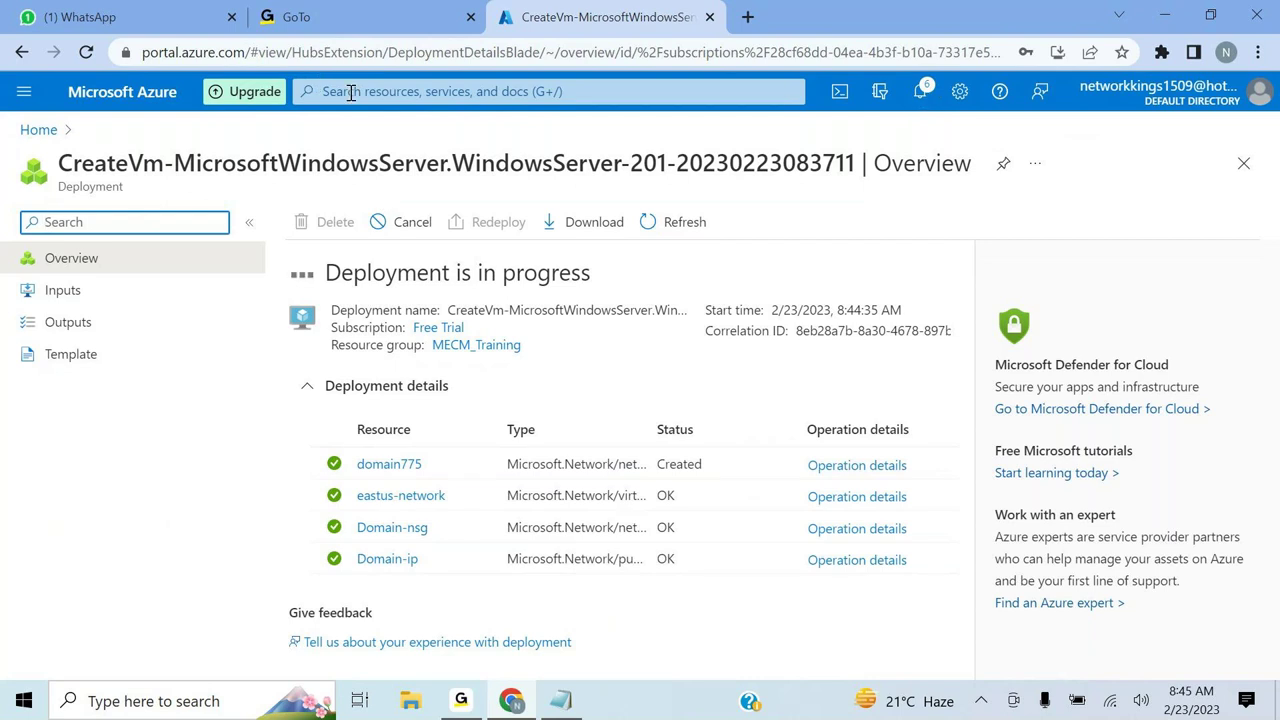
- Back in Notepad, add a '23rd Feb 2023' date heading and a 'Steps:' line above the saved line
left_click(561, 700)
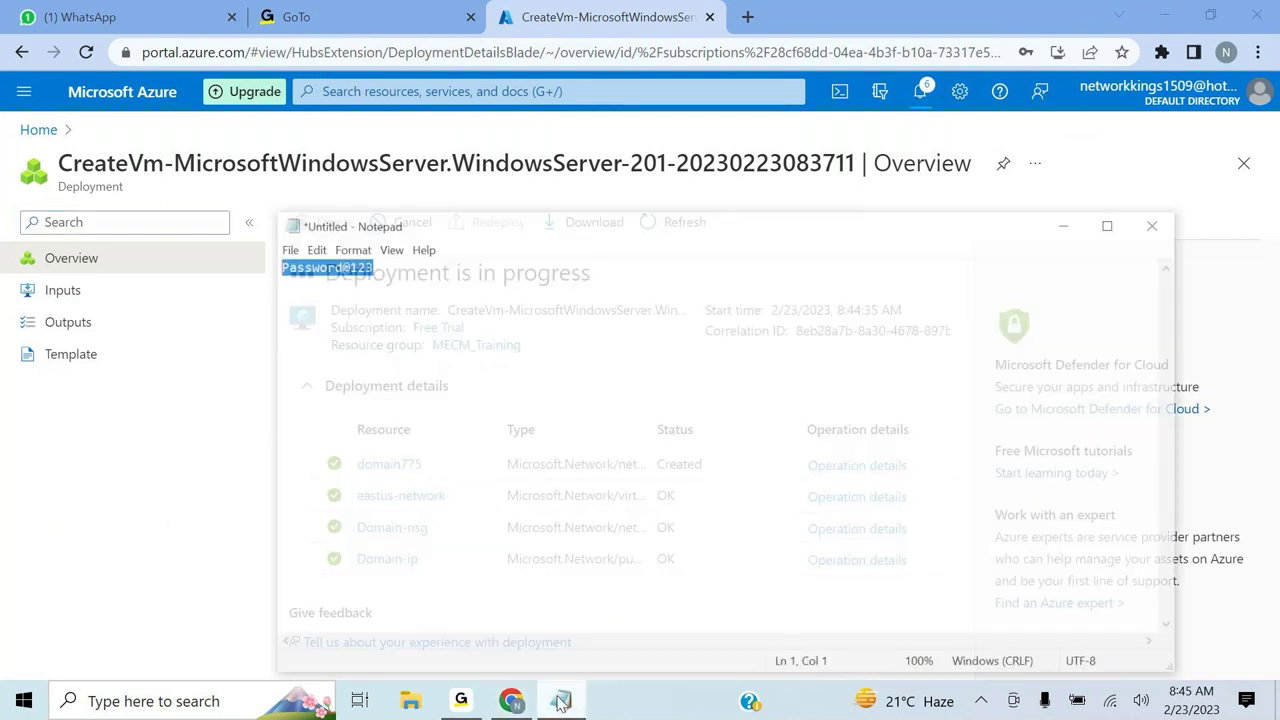
left_click(391, 251)
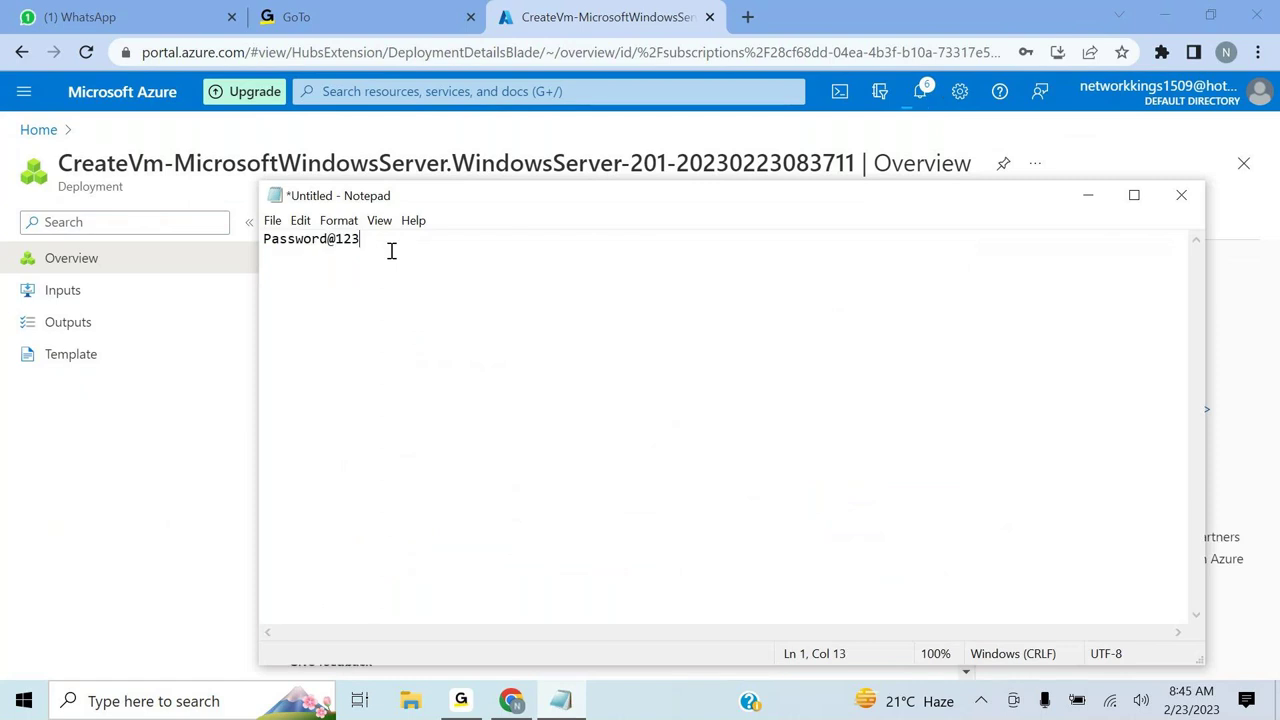
key("Return")
key("Up")
type("23r")
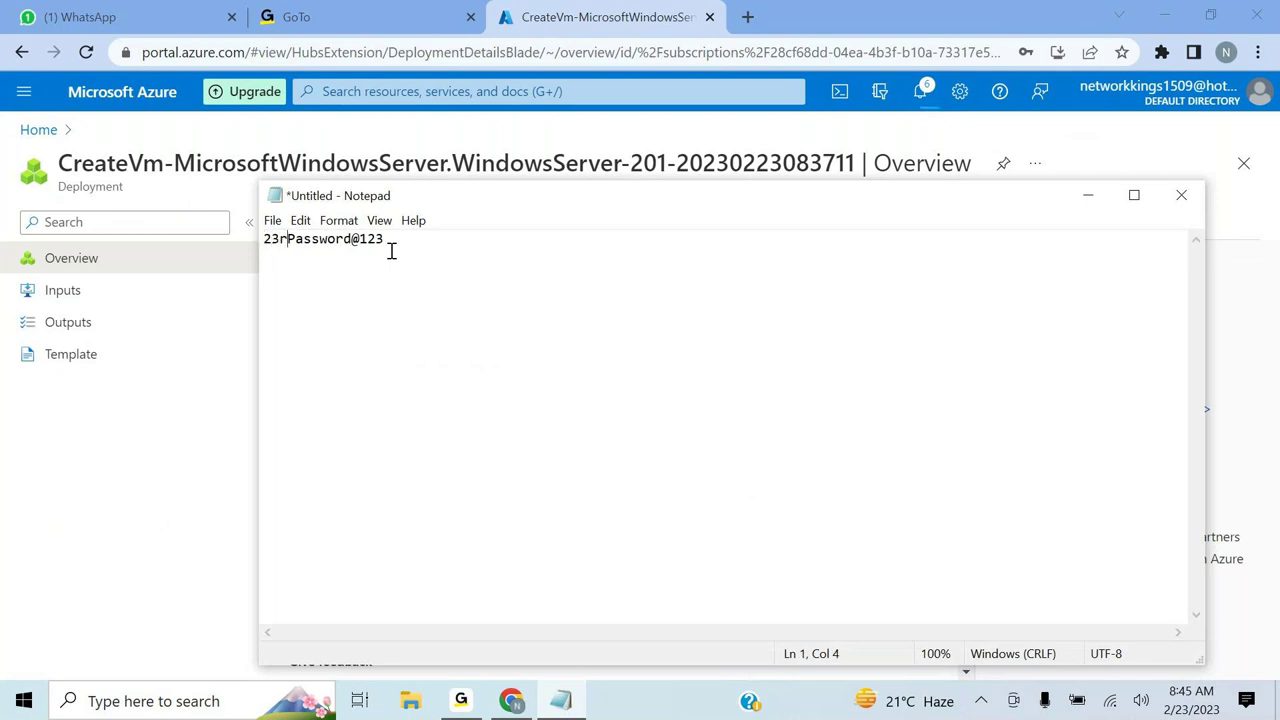
type("d Feb 2023")
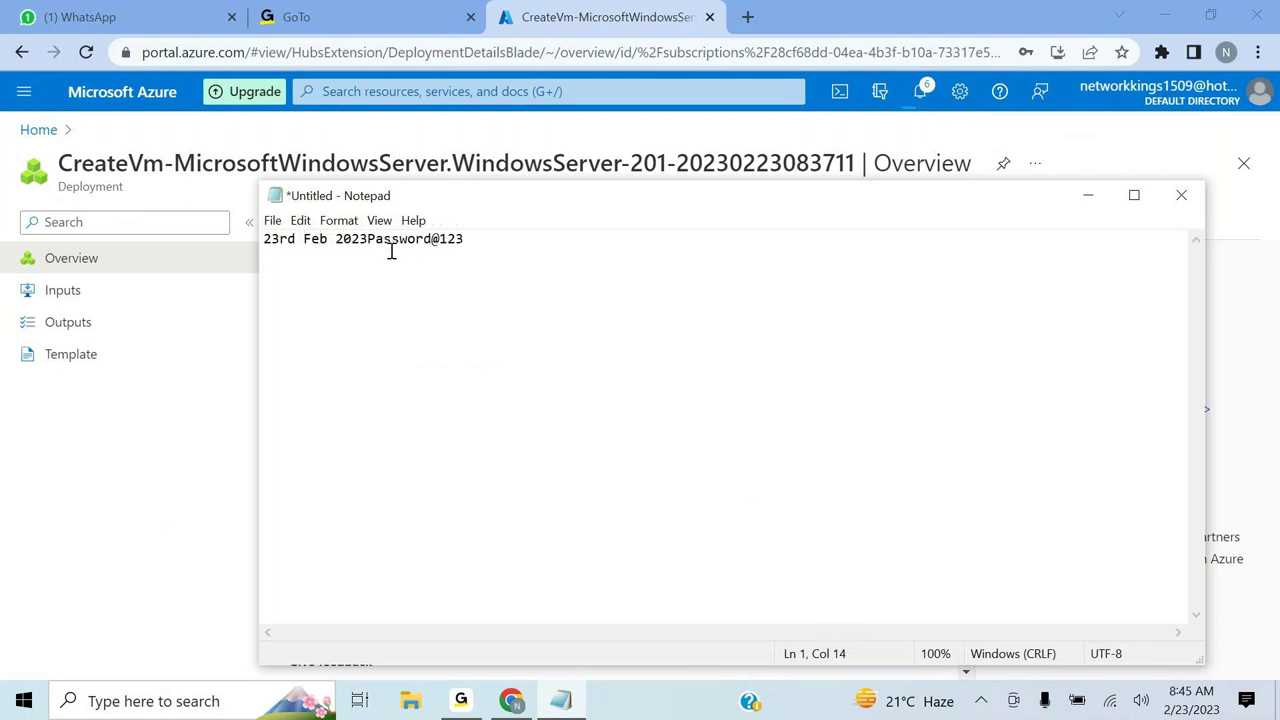
key("Return")
key("Return")
key("Return")
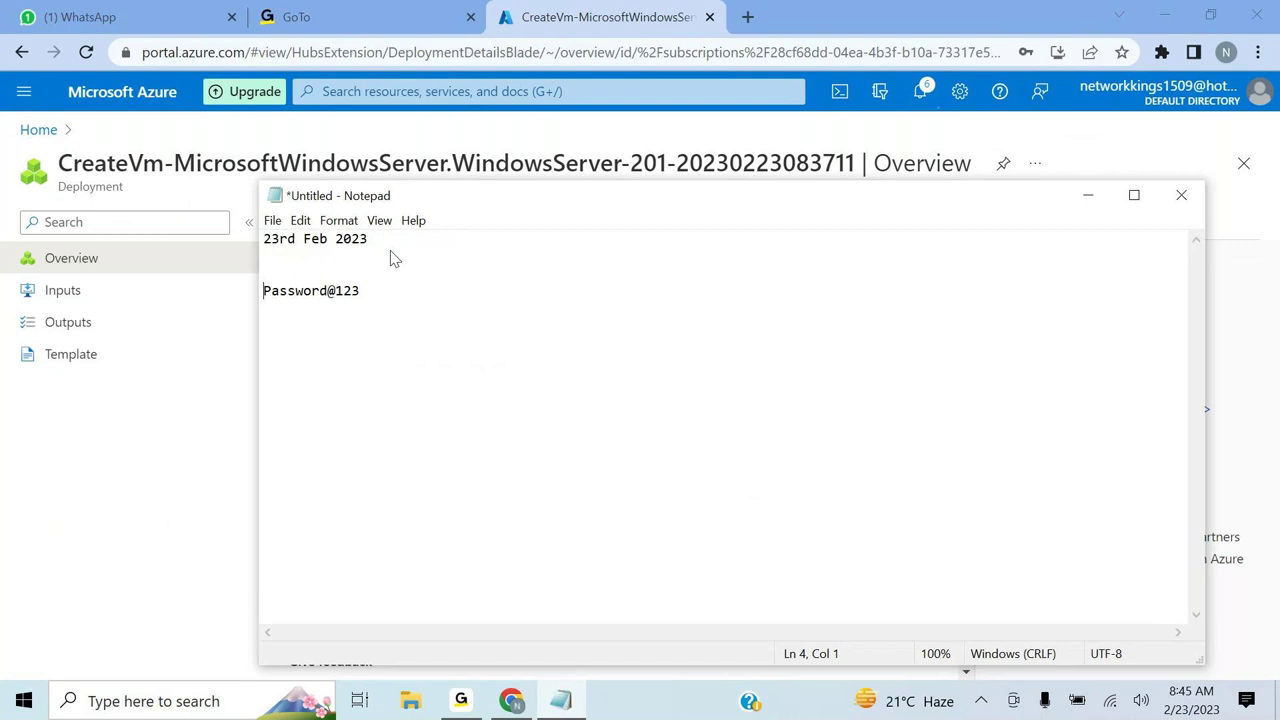
key("Up")
key("Up")
key("Return")
key("Return")
key("BackSpace")
type("Steps")
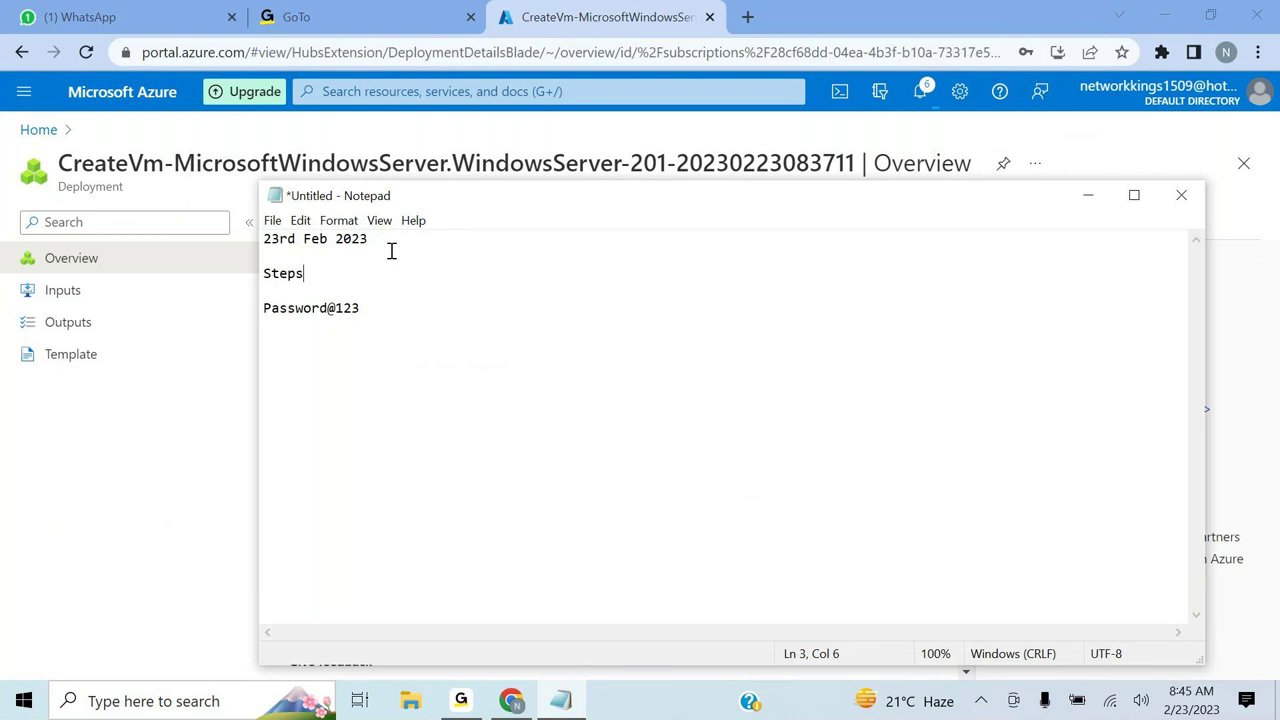
type(":")
- List the steps '1. Create Azure account' and '2. Create 3 Virtual machine under resource group.'
key("Return")
type("1")
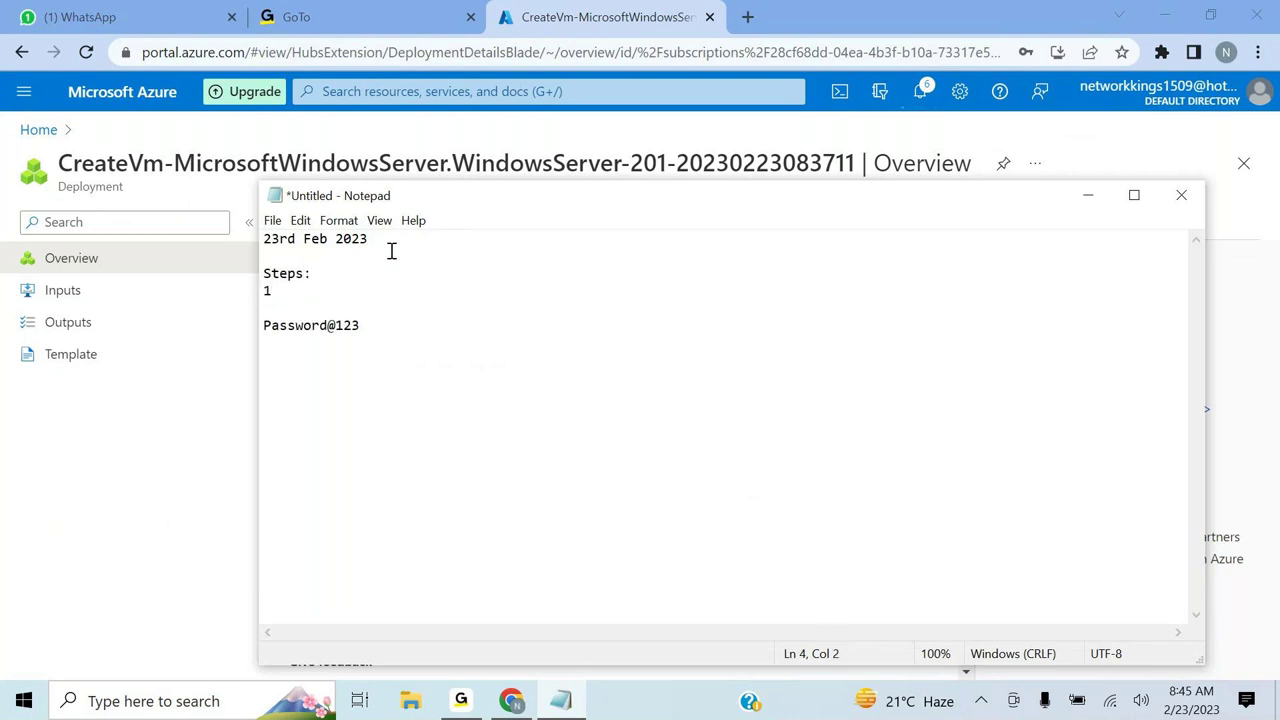
type(". Crteate AS")
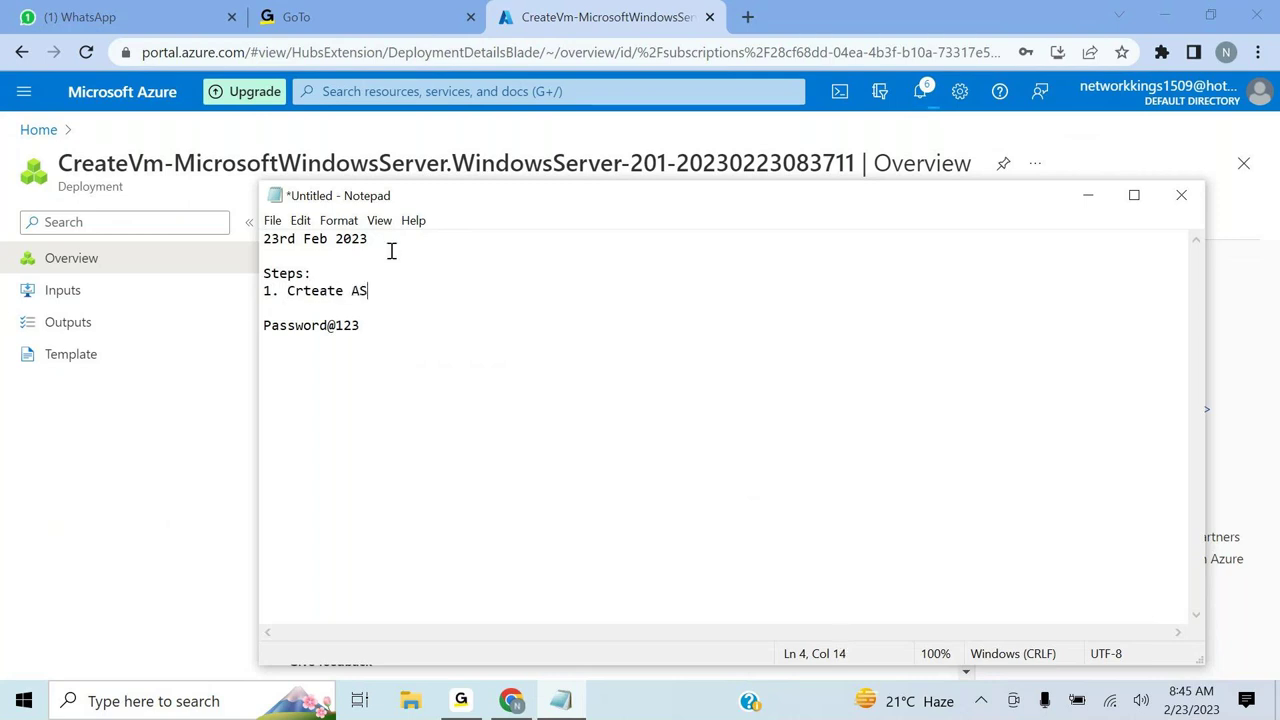
key("BackSpace")
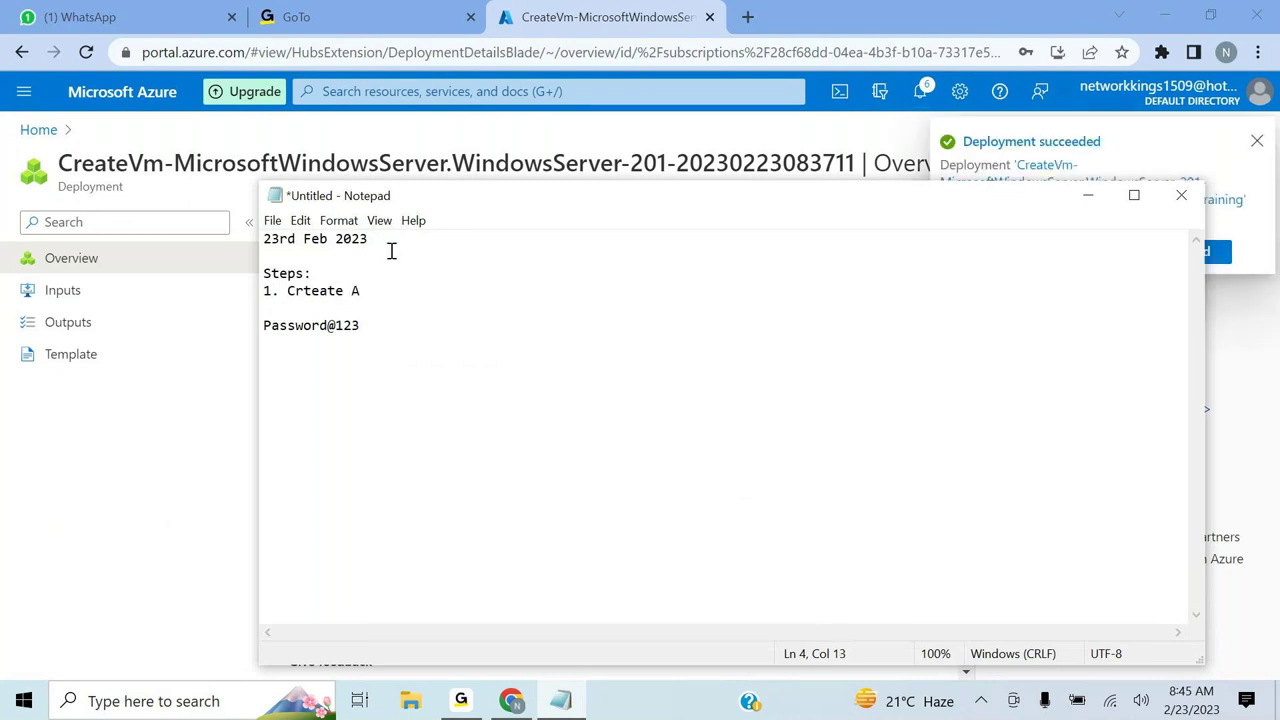
key("BackSpace")
key("BackSpace")
key("BackSpace")
key("BackSpace")
key("BackSpace")
key("BackSpace")
key("BackSpace")
type("eate Azure")
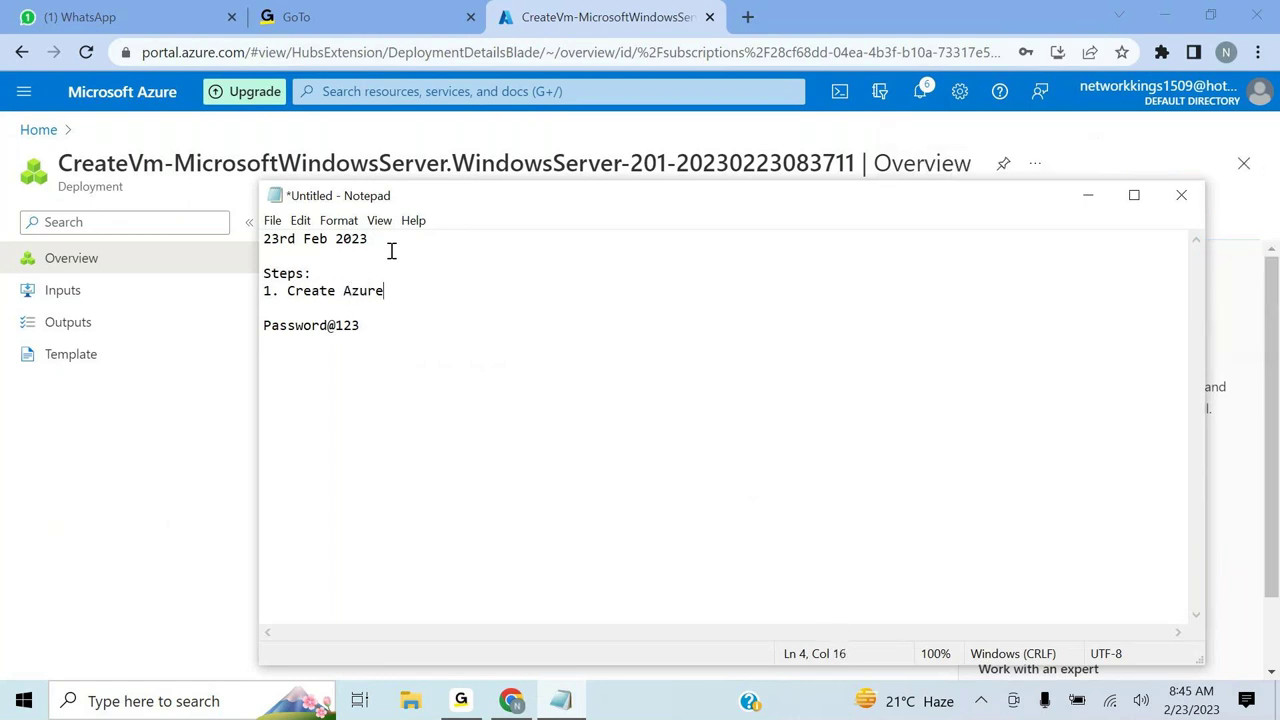
type(" account")
key("Return")
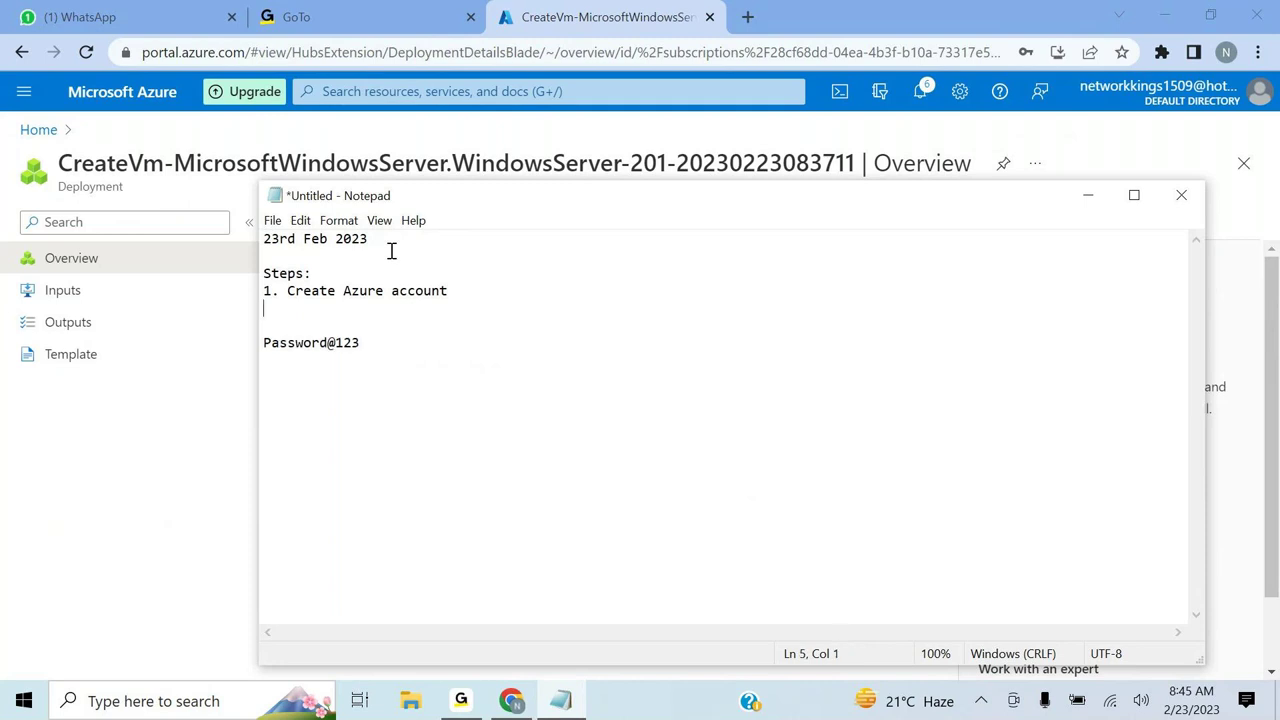
type("2. Create 3 Virtual ")
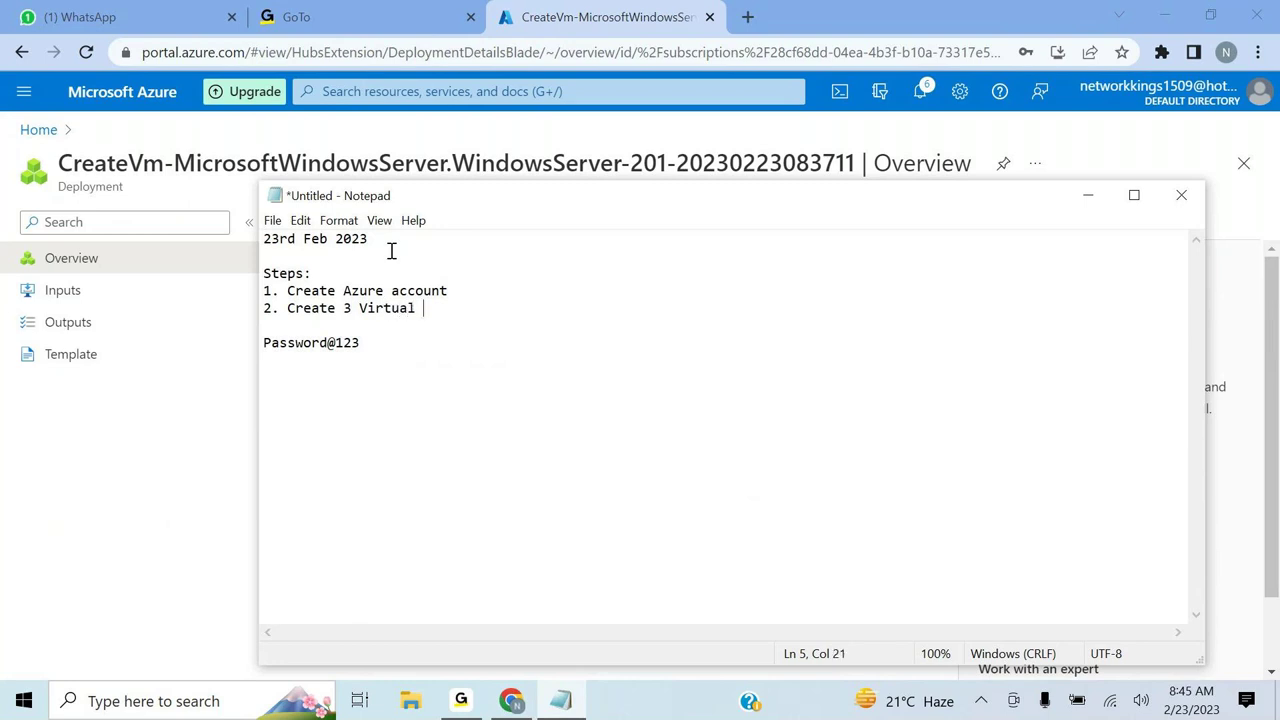
type("machine u")
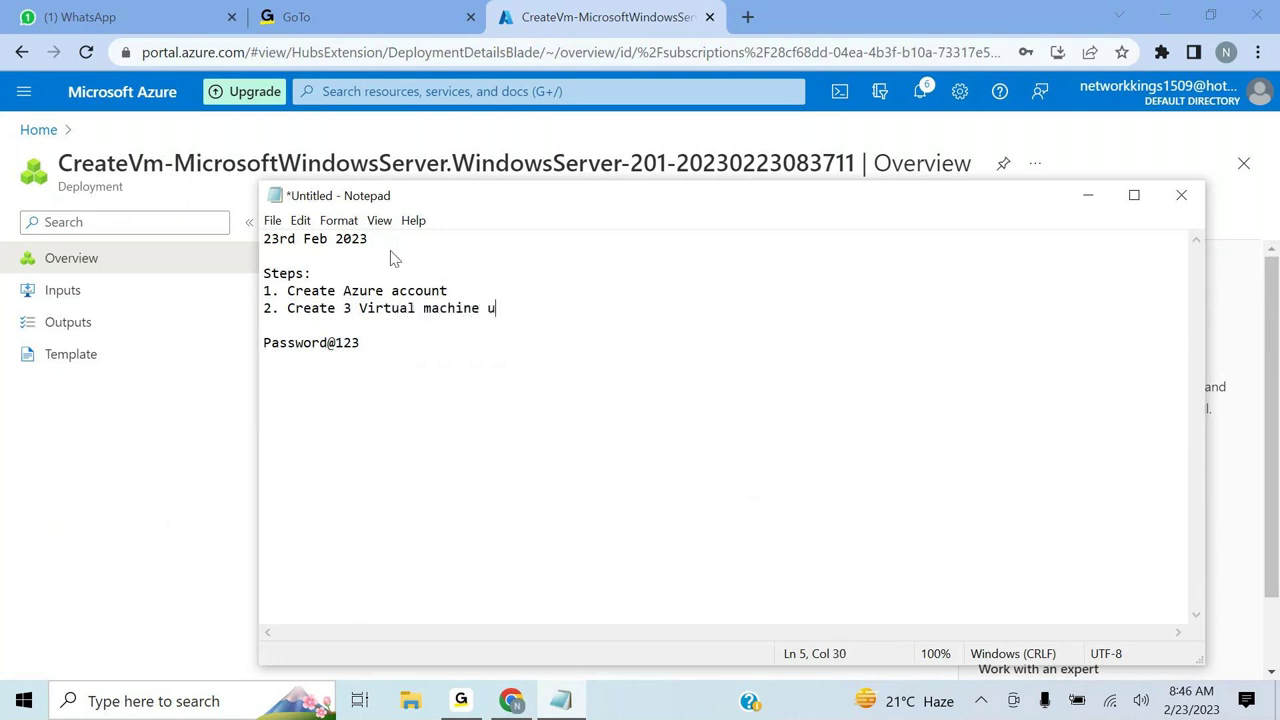
type("nder resource g")
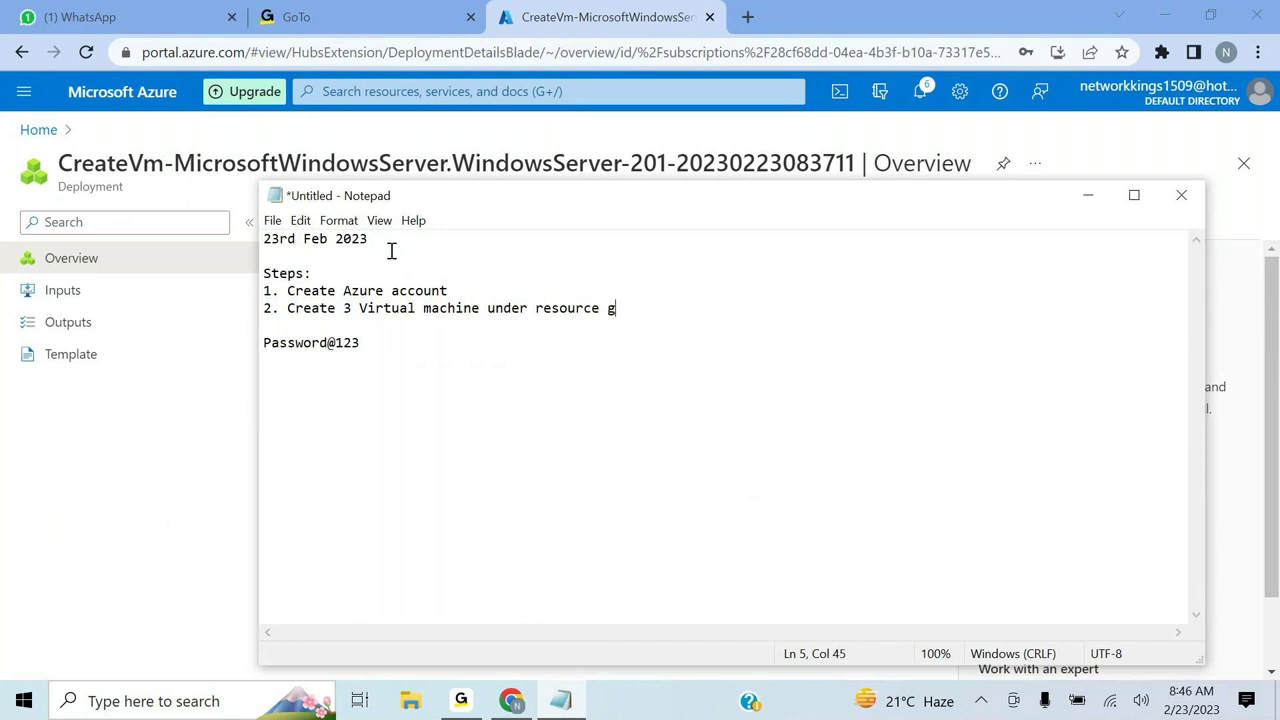
type("roup.")
- Remove the stray period after 'Steps:', capitalise 'Account', then minimise Notepad
left_click(455, 280)
type(".")
key("BackSpace")
left_click(451, 289)
left_click(392, 290)
key("Delete")
type("A")
left_click(475, 288)
type(".")
left_click(673, 312)
left_click(1083, 196)
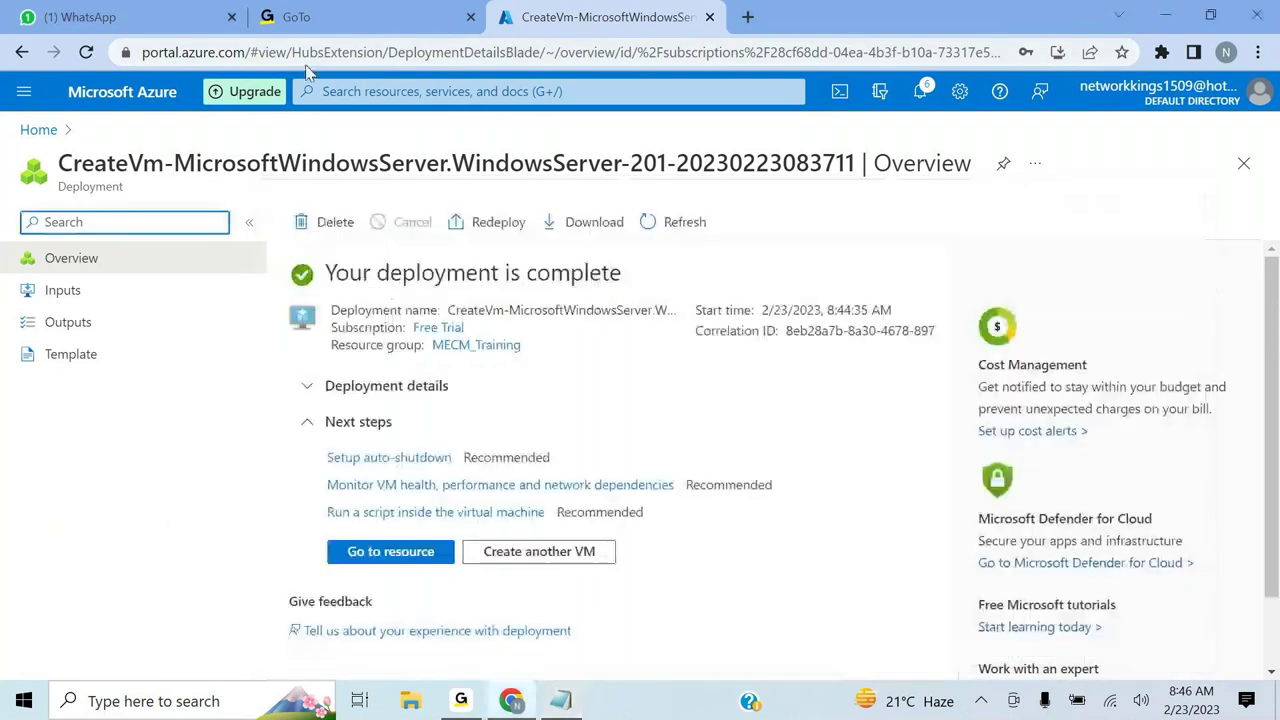
- From the Azure home page, open Virtual machines and start creating an Azure virtual machine
left_click(31, 133)
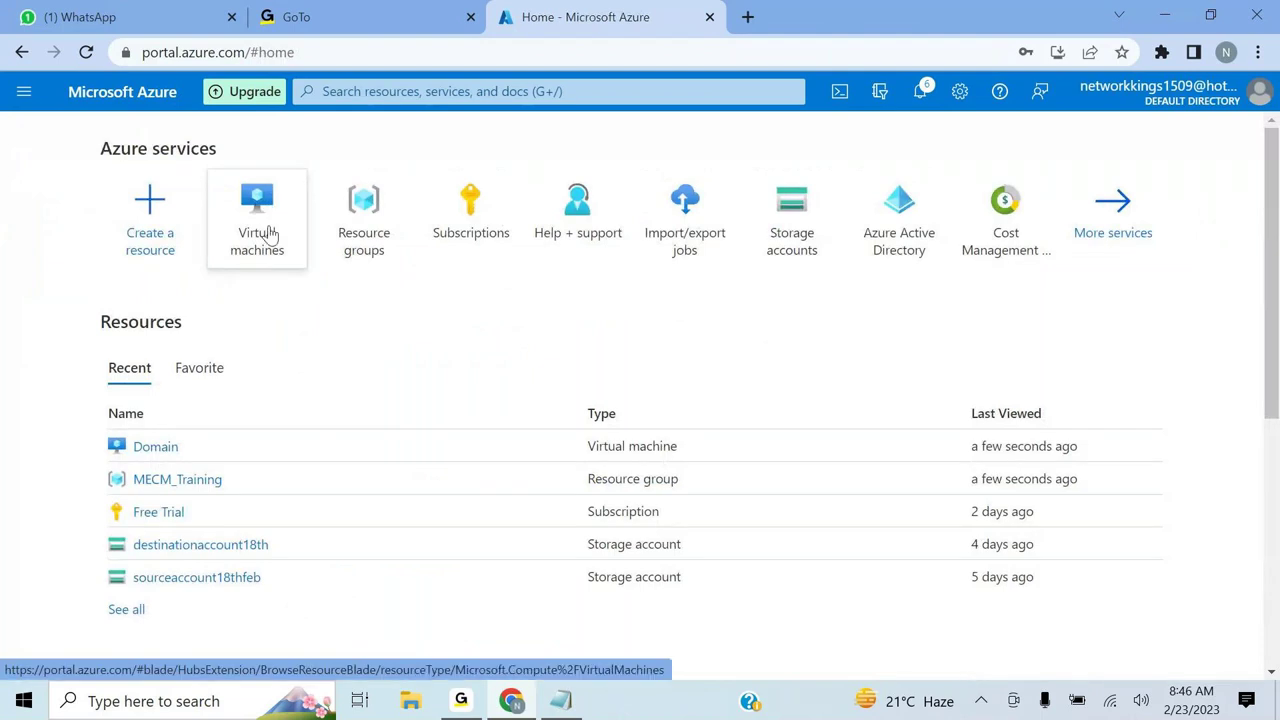
left_click(262, 203)
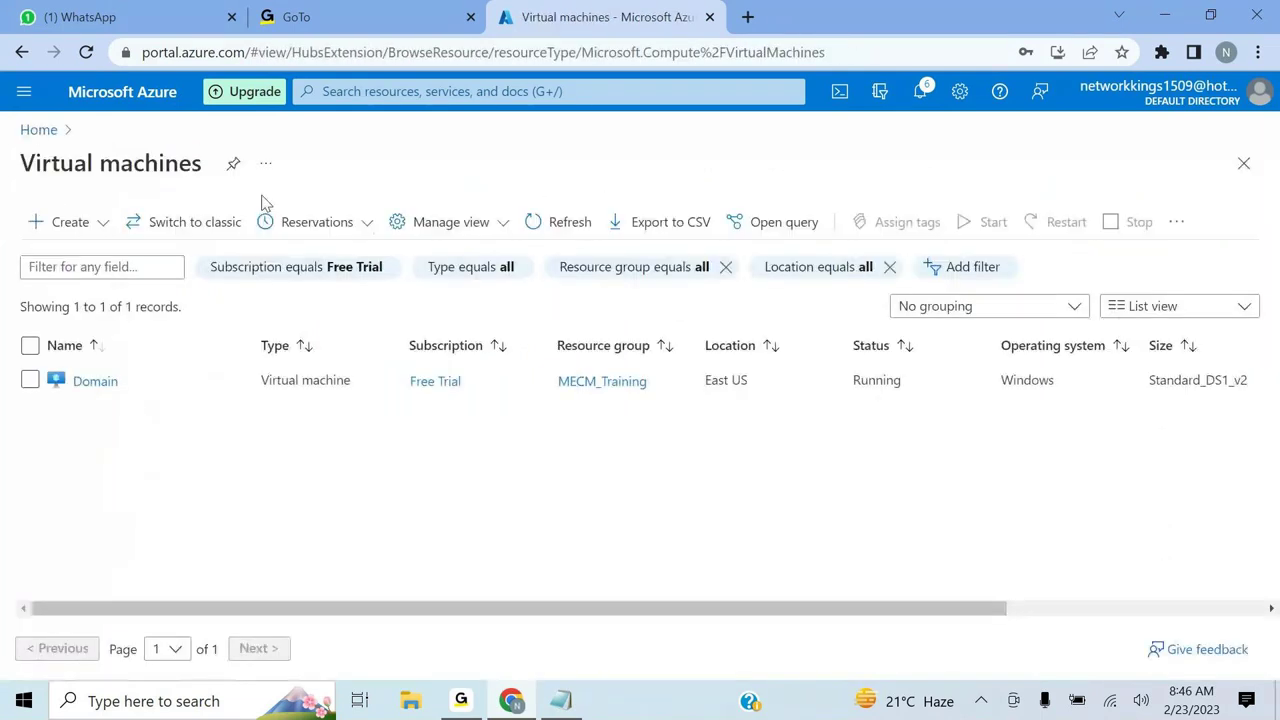
left_click(62, 228)
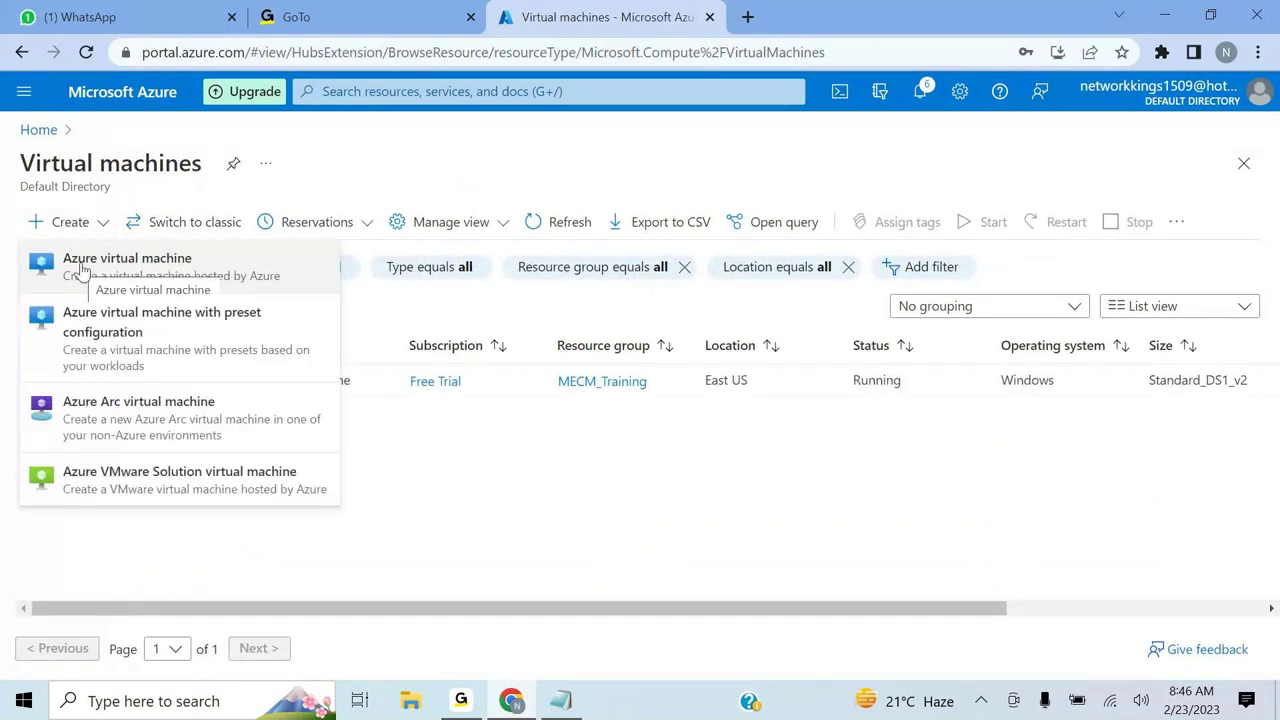
left_click(457, 140)
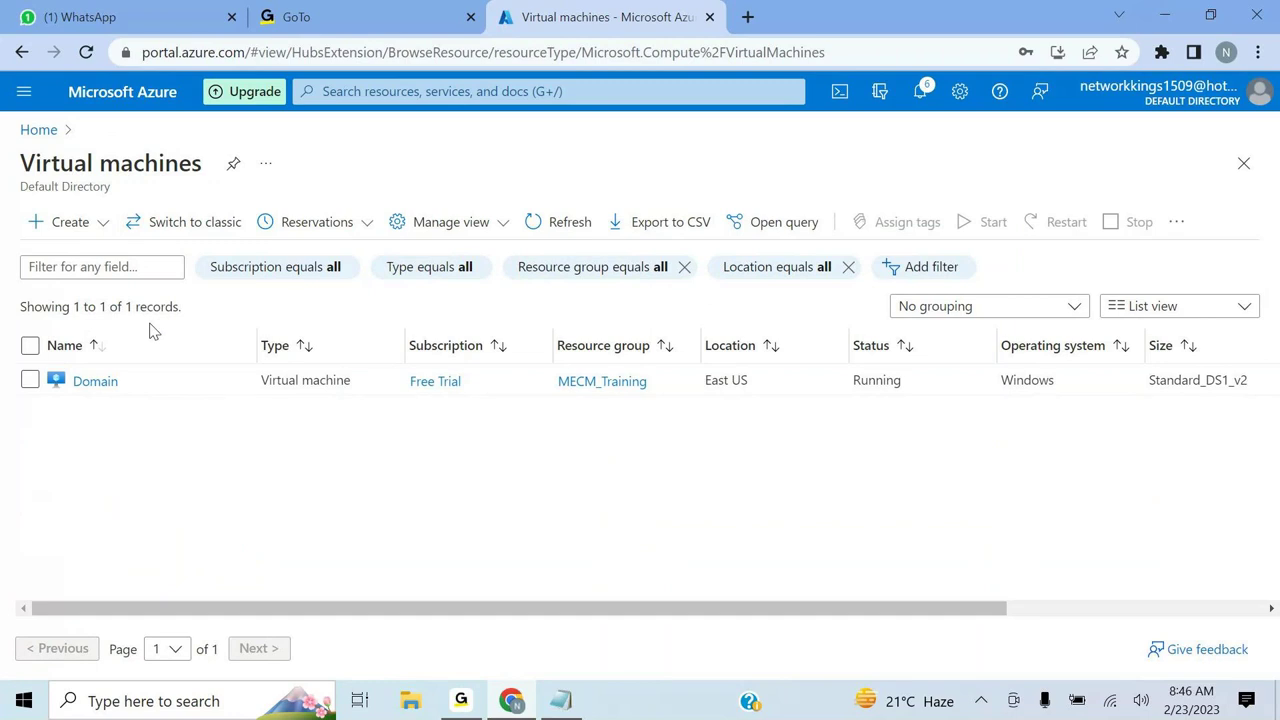
left_click(102, 220)
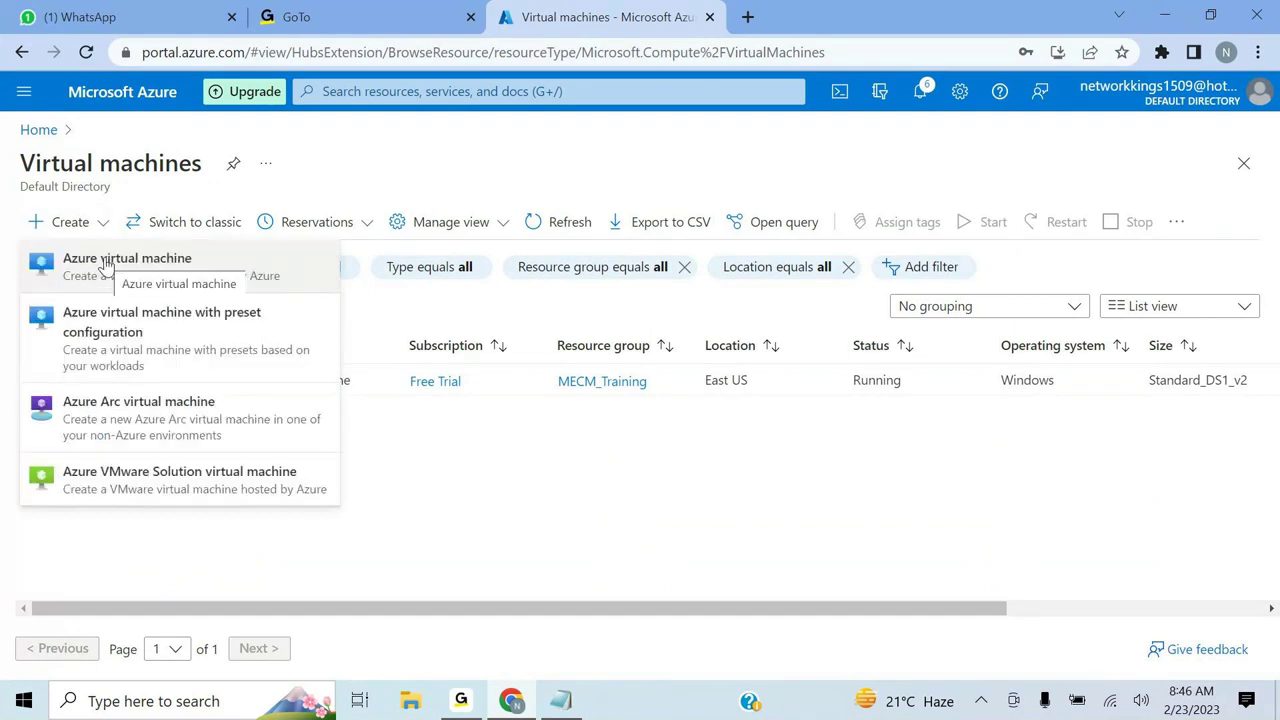
left_click(106, 263)
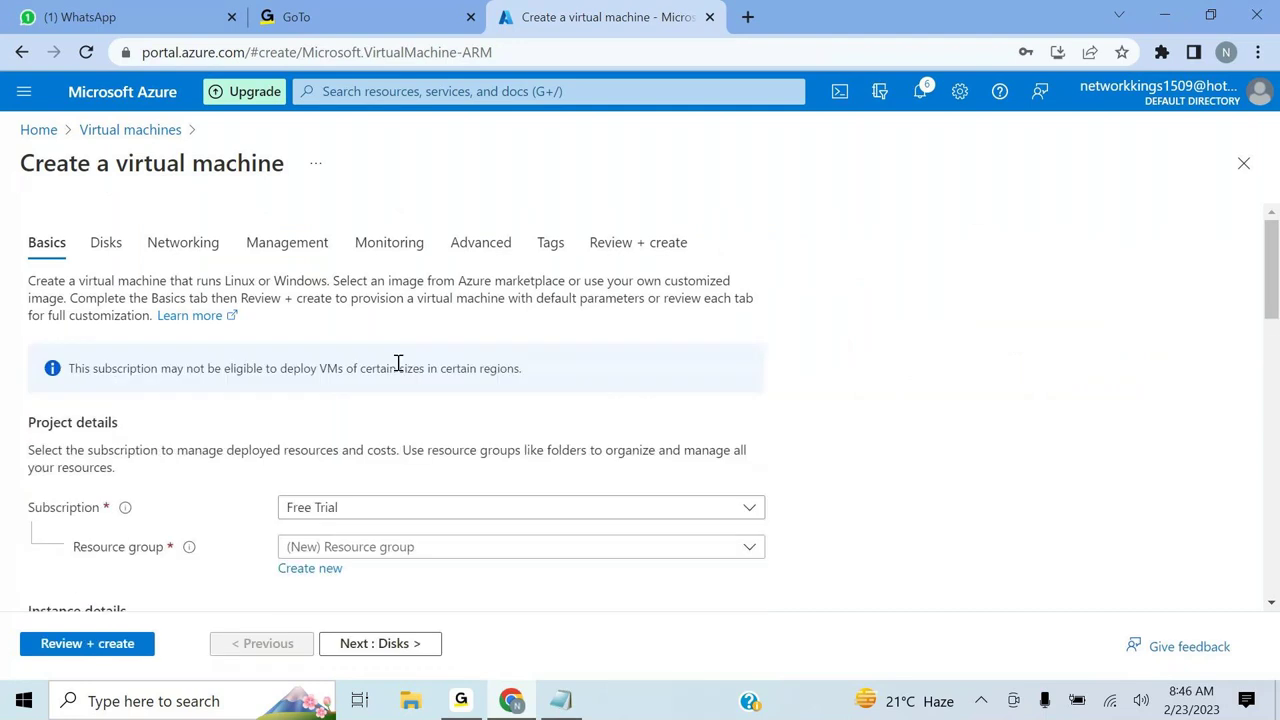
- Put the new VM in resource group MECM_Training and name it 'Database'
scroll(434, 437, "down", 3)
left_click(750, 392)
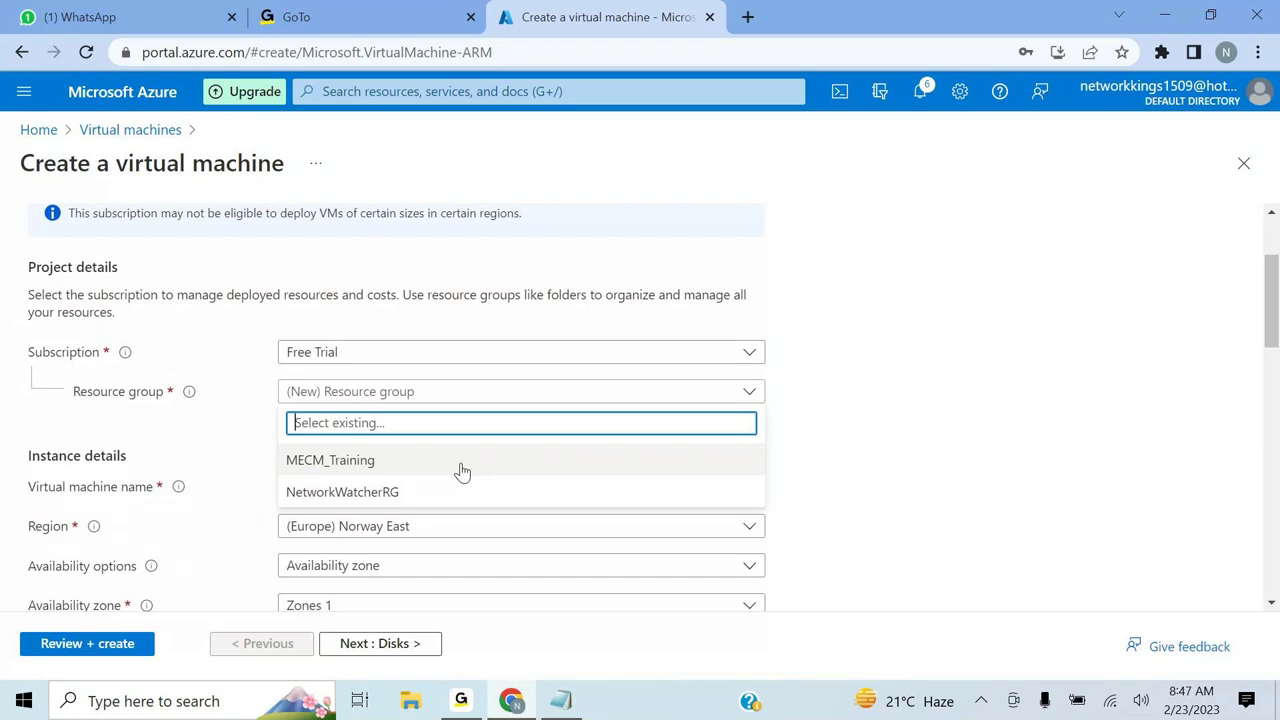
left_click(462, 466)
left_click(357, 481)
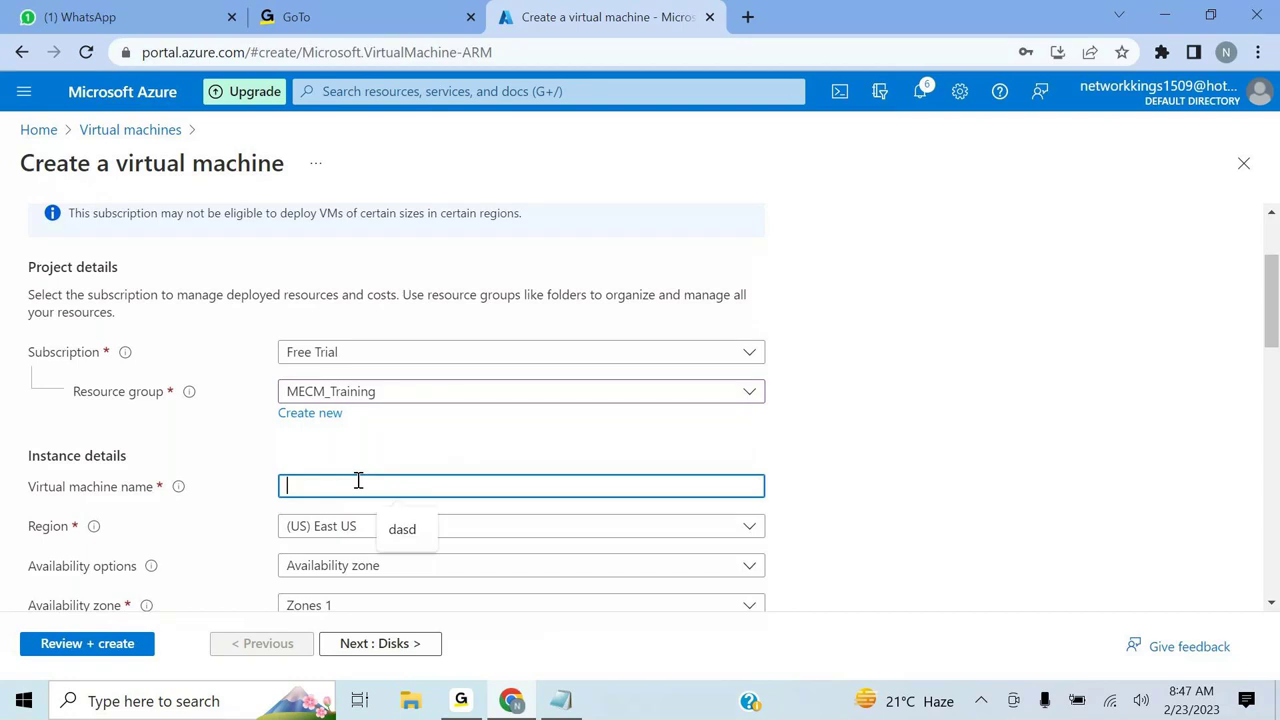
type("database")
key("Left")
key("Left")
key("Left")
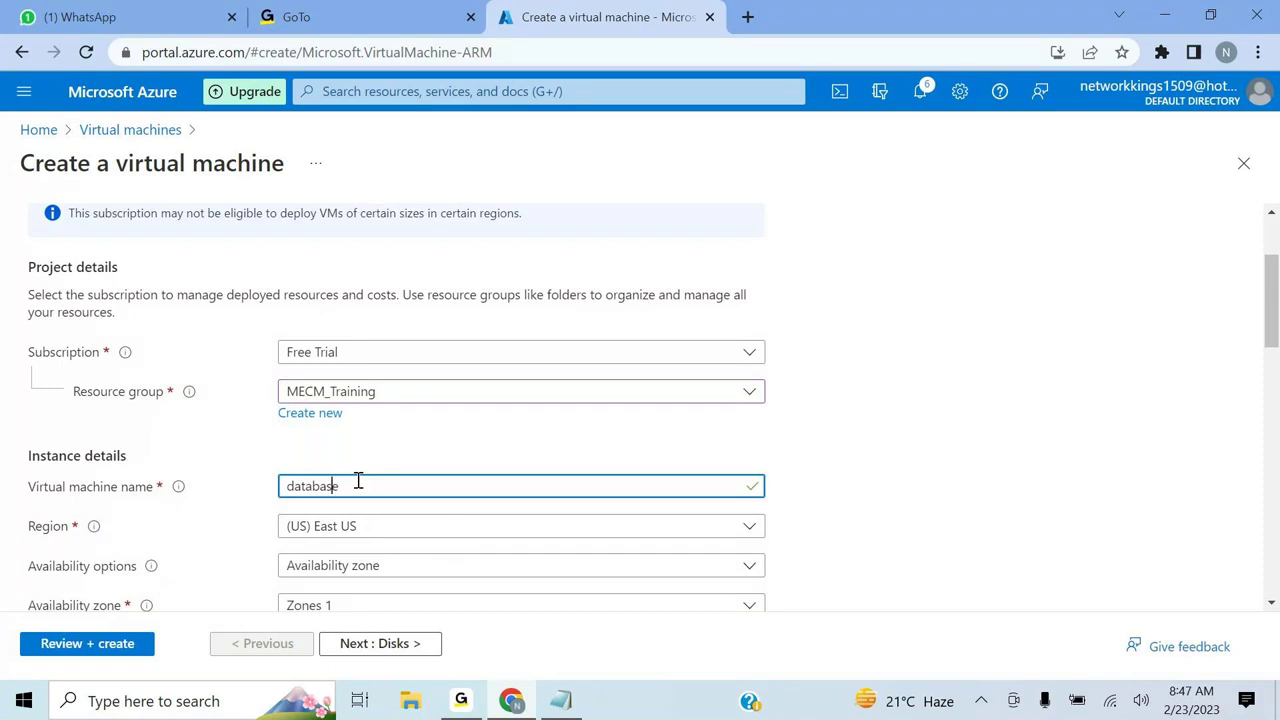
key("BackSpace")
type("D")
scroll(674, 443, "down", 2)
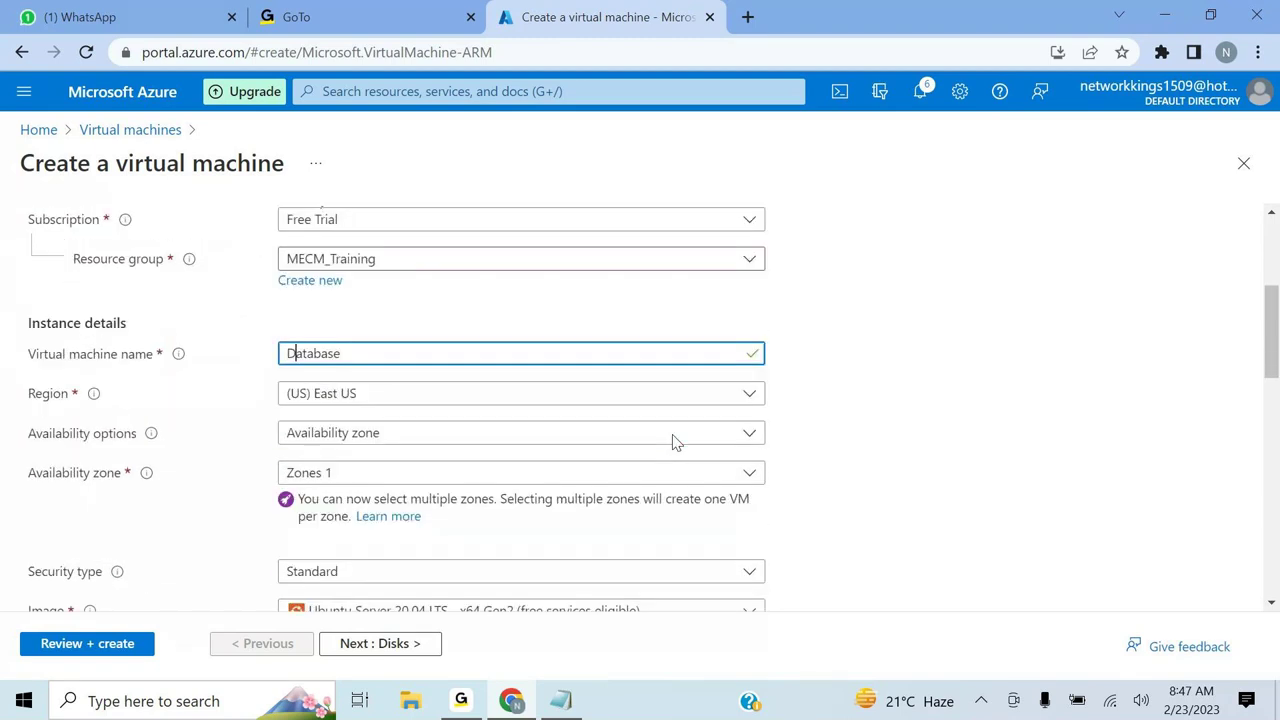
left_click(851, 397)
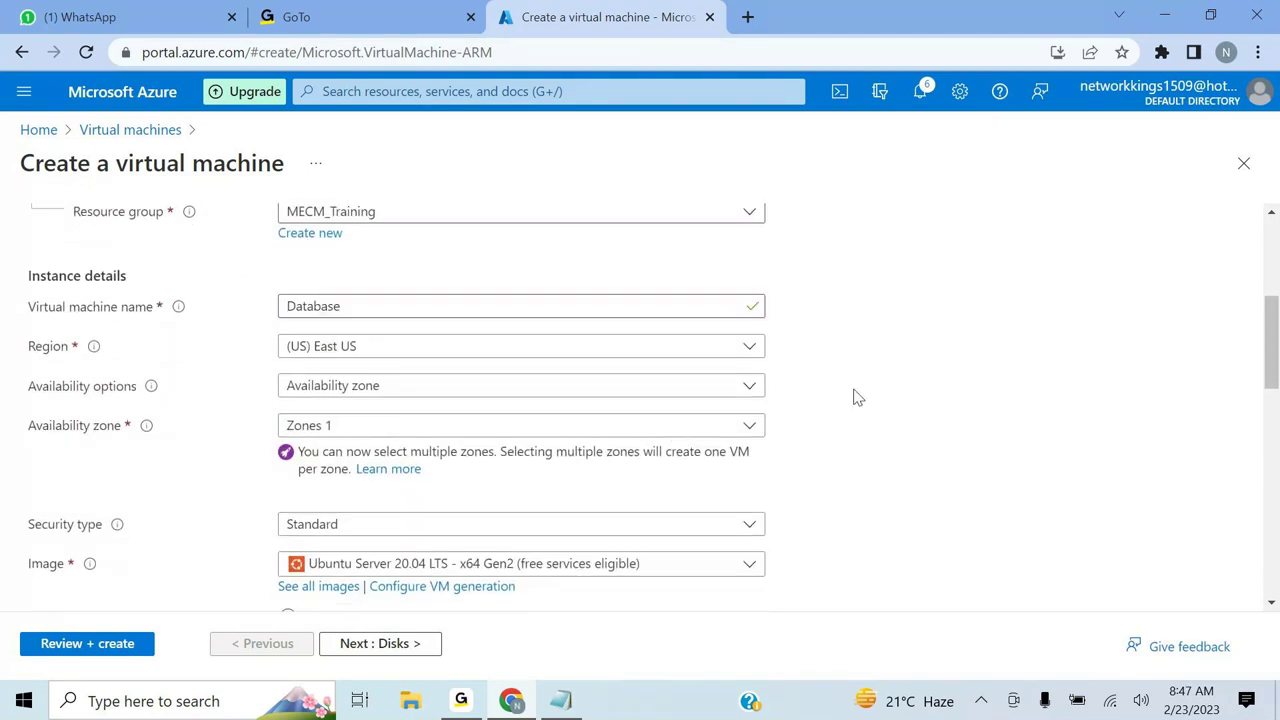
- Choose Windows Server 2019 Datacenter, no infrastructure redundancy, and region (US) East US
left_click(684, 394)
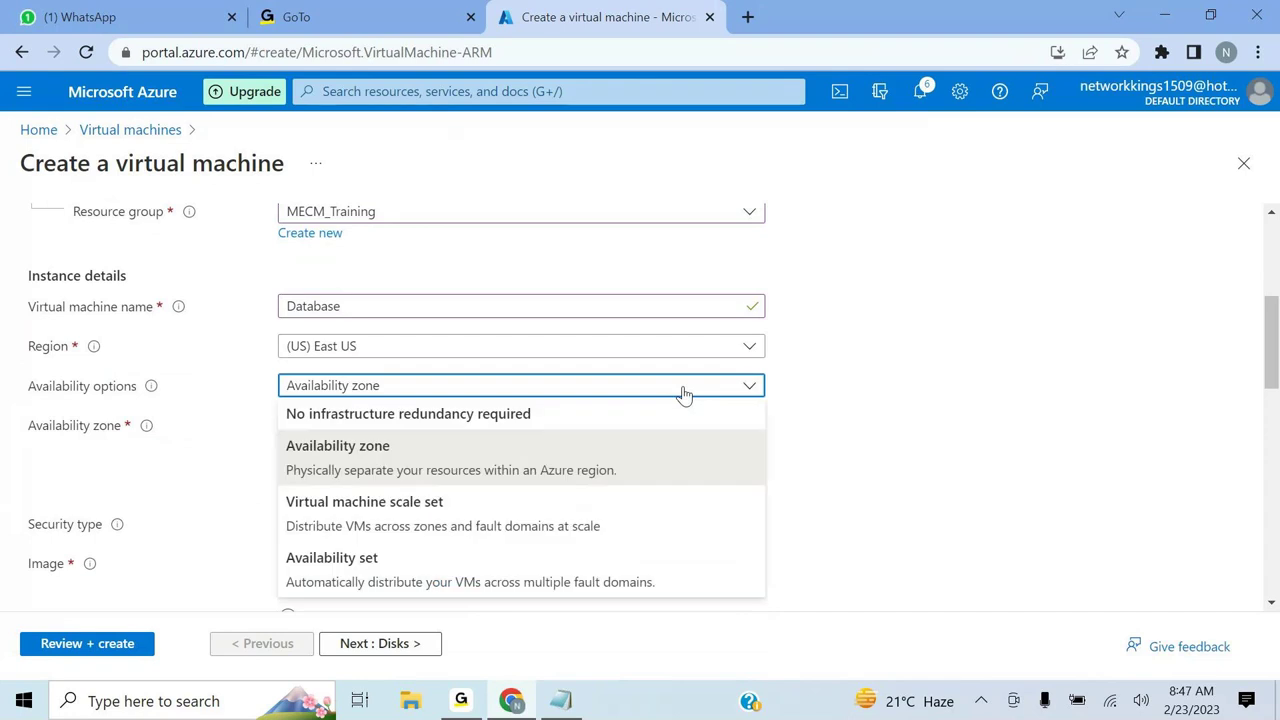
left_click(580, 412)
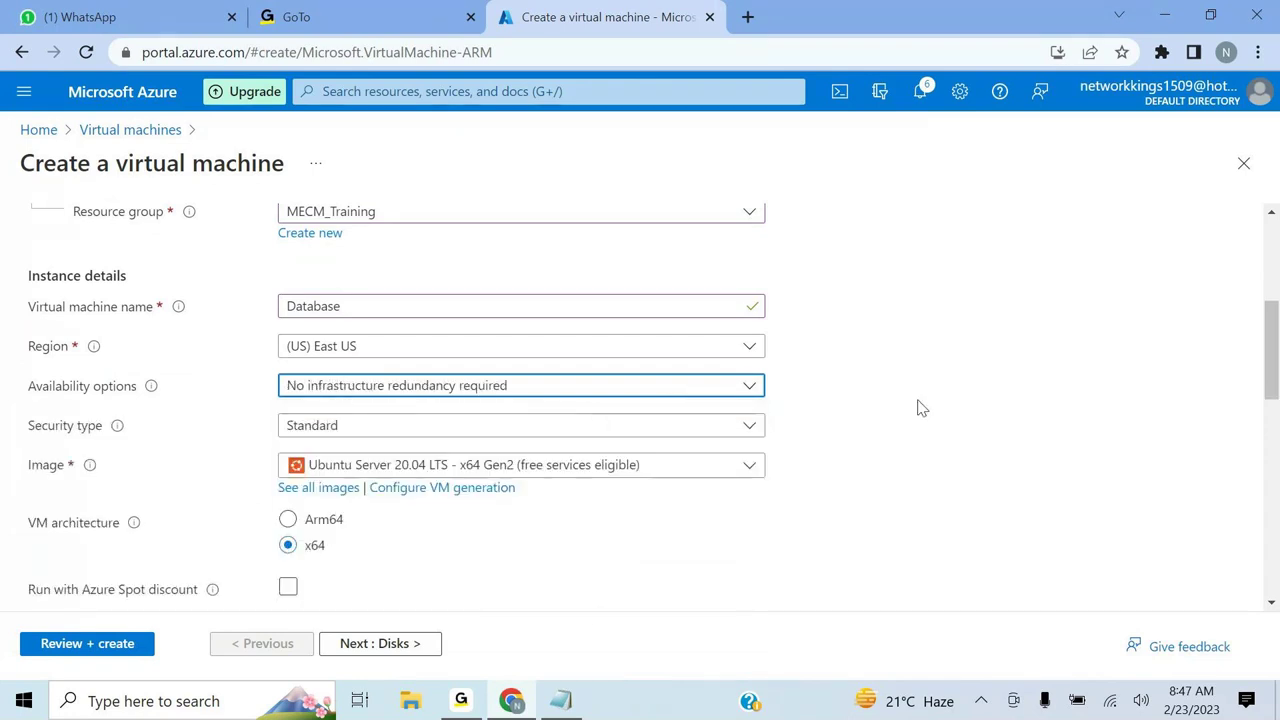
left_click(751, 467)
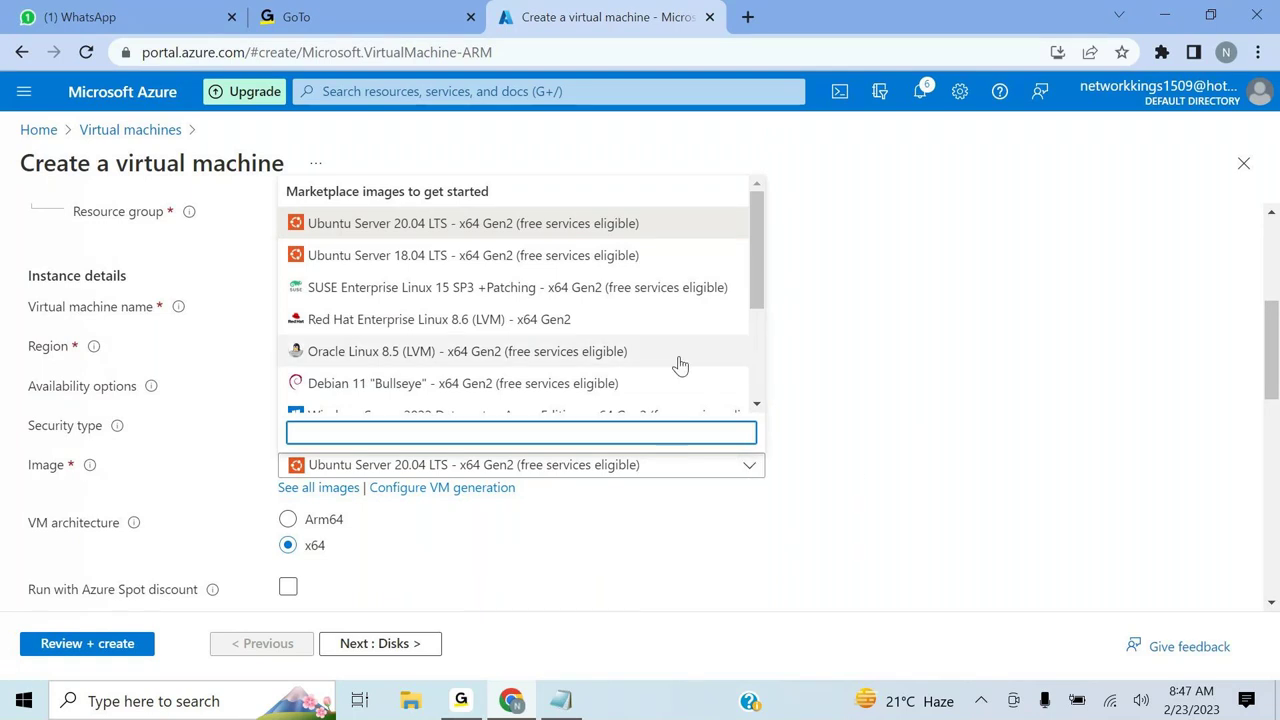
scroll(679, 366, "down", 3)
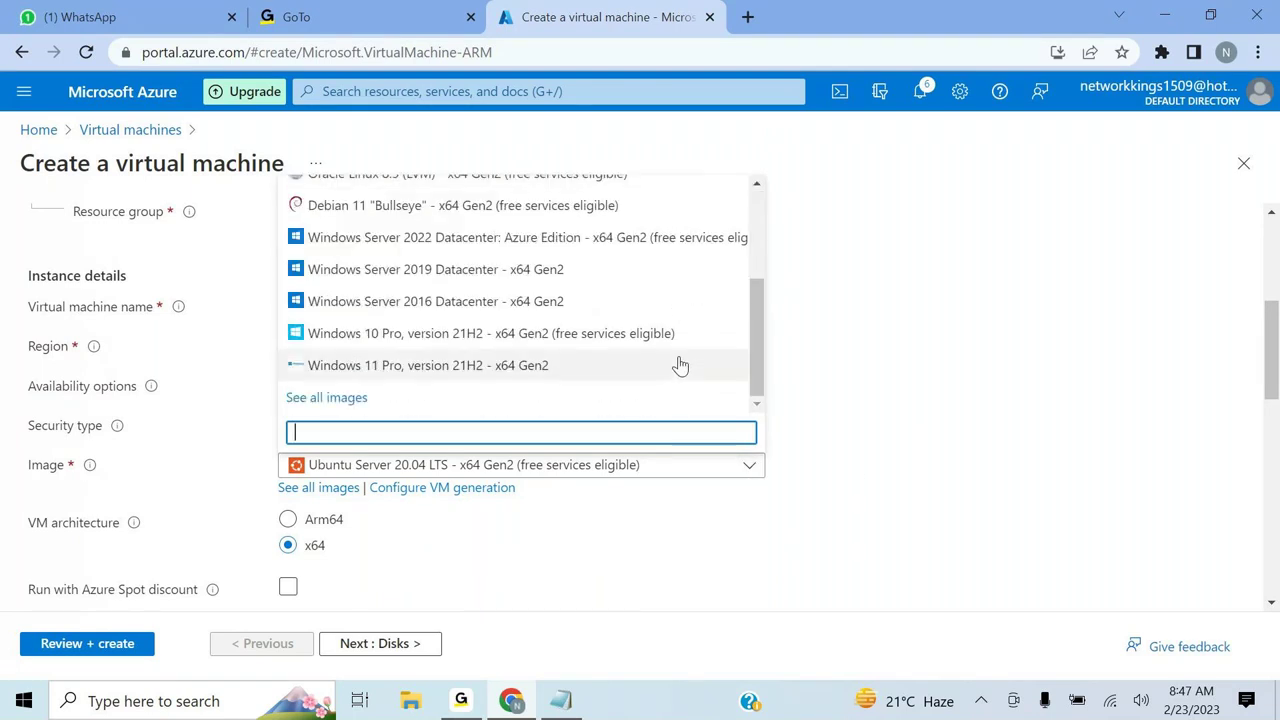
left_click(541, 276)
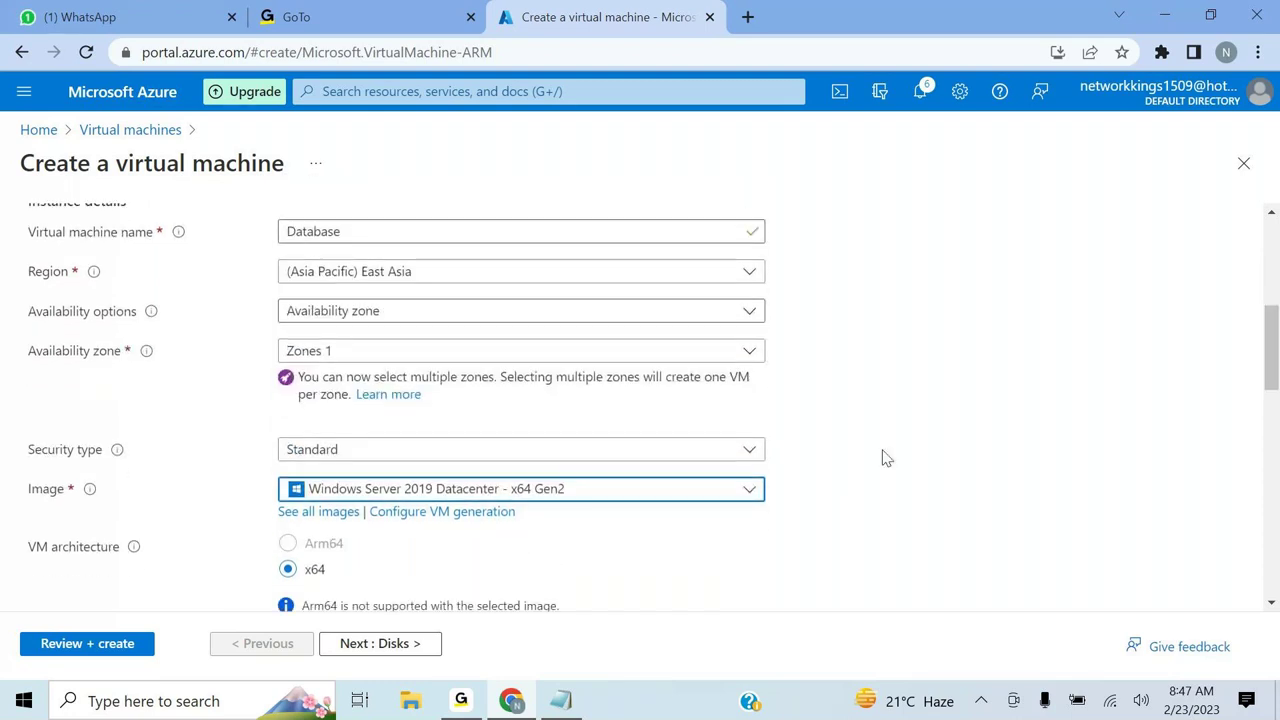
left_click(751, 313)
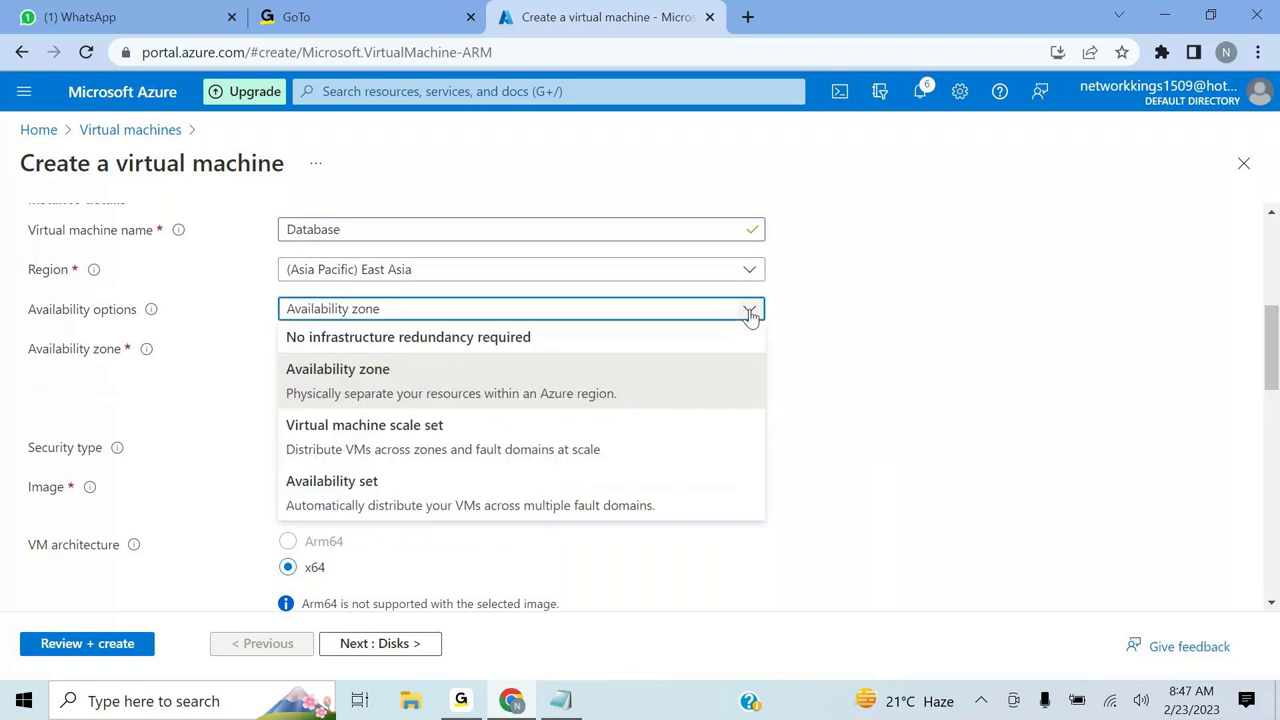
left_click(686, 340)
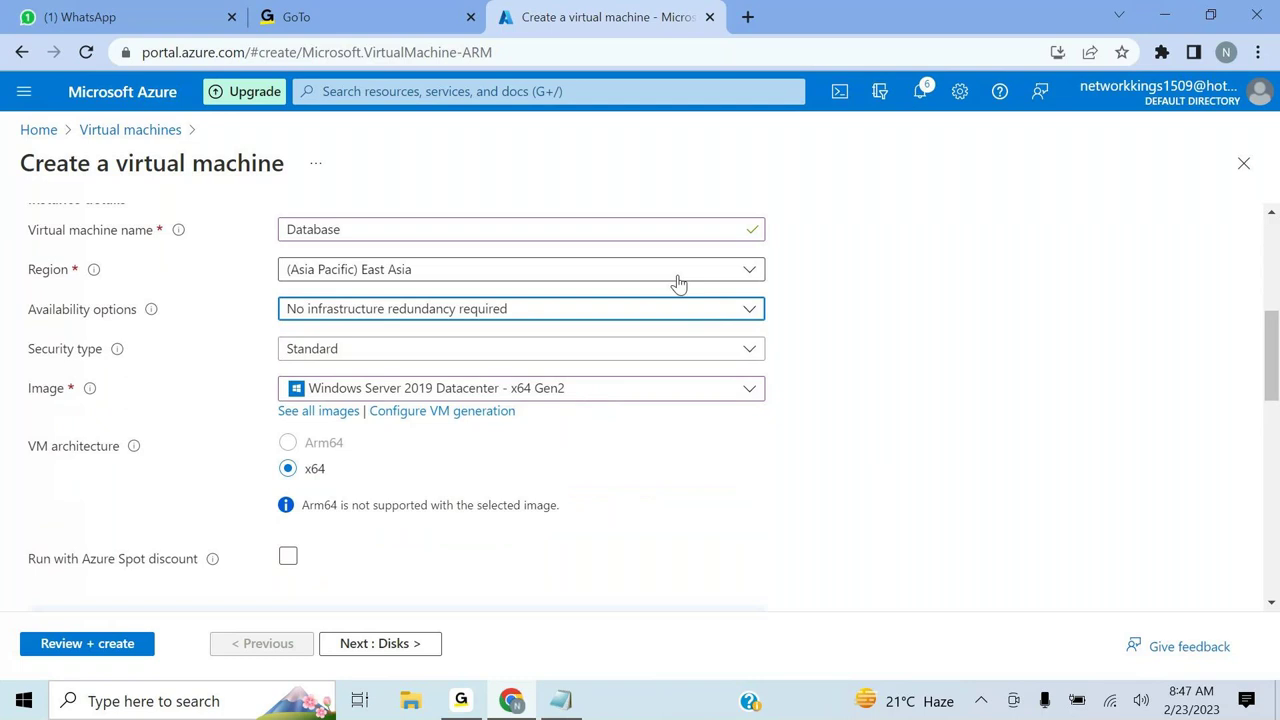
left_click(757, 271)
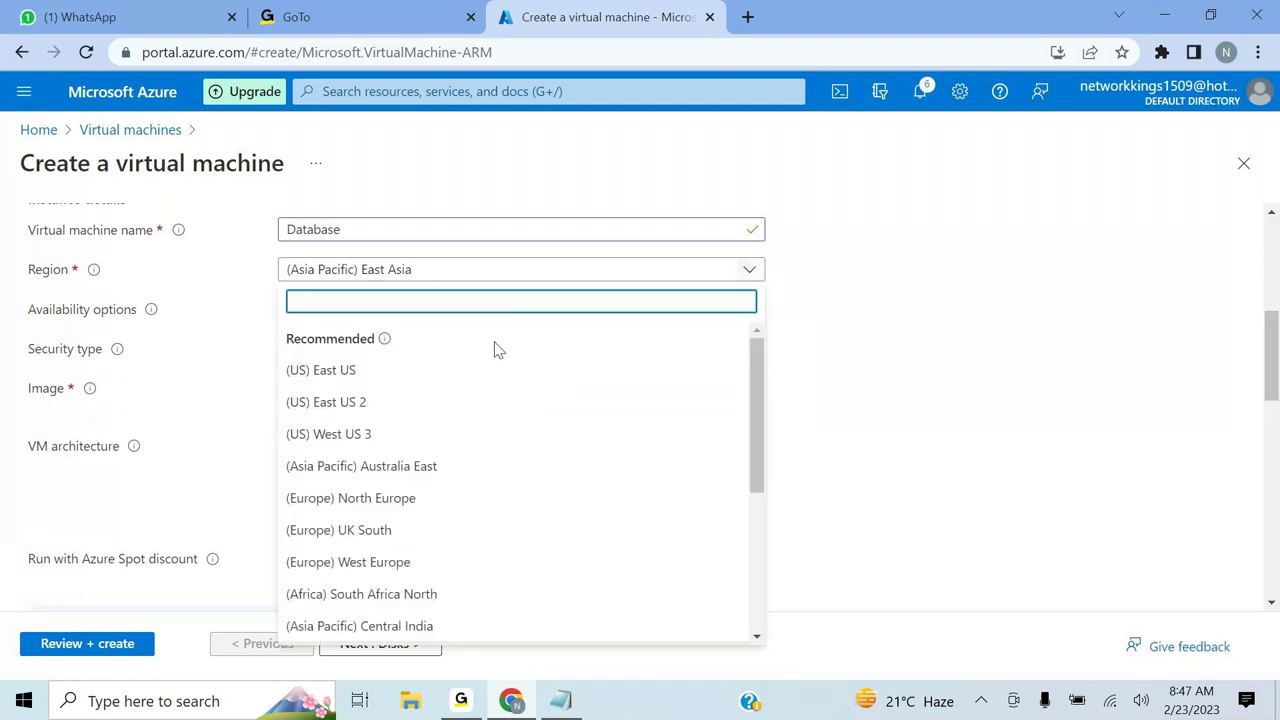
left_click(358, 370)
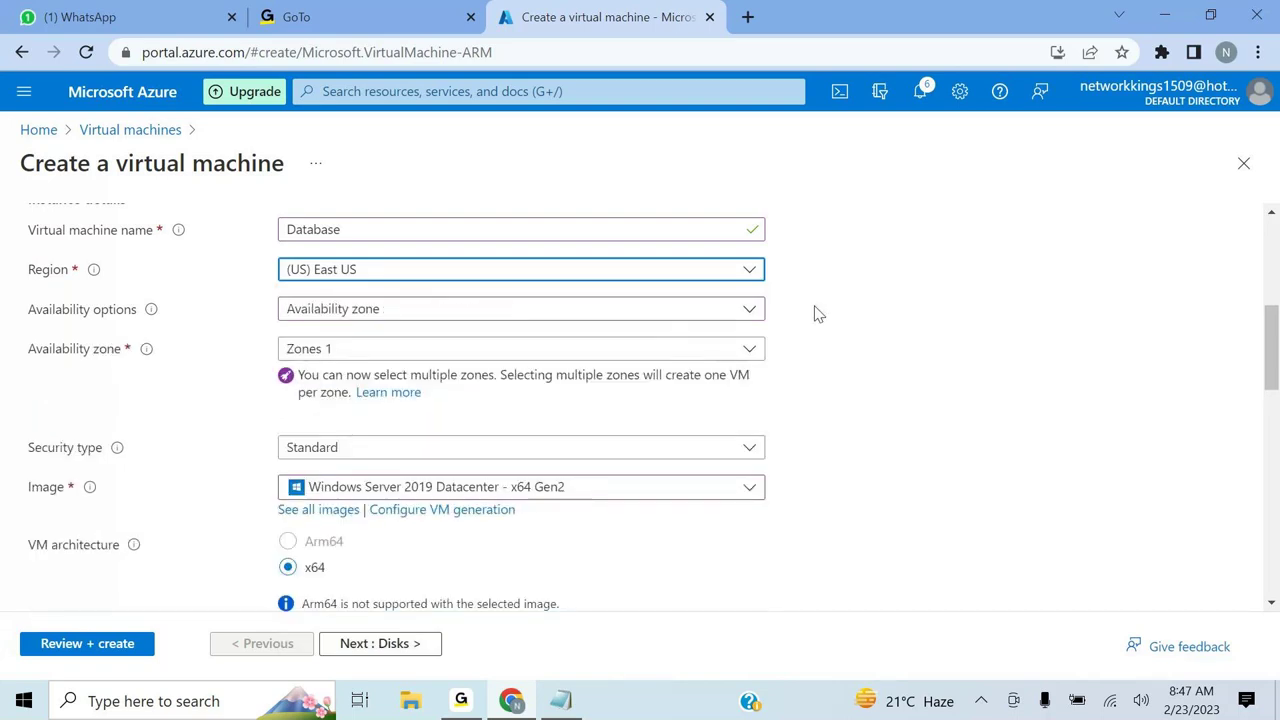
- Reapply no infrastructure redundancy and move down the Basics form
scroll(845, 375, "down", 1)
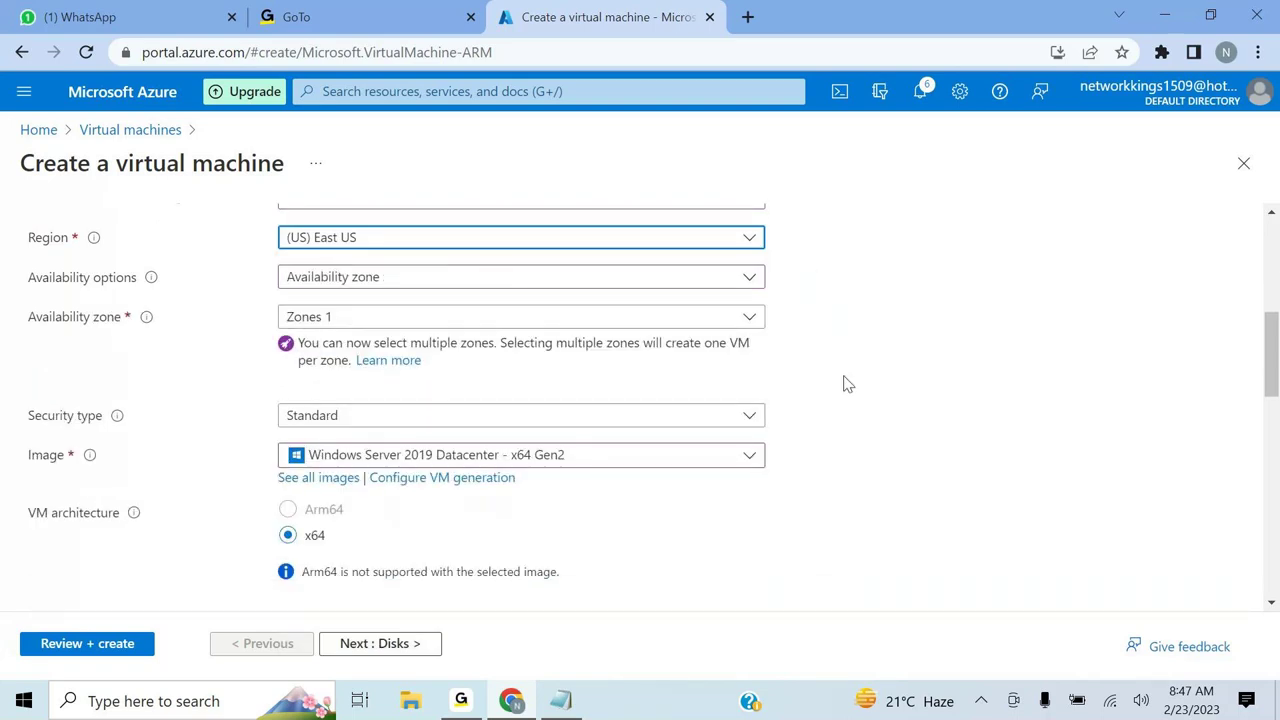
scroll(845, 383, "down", 1)
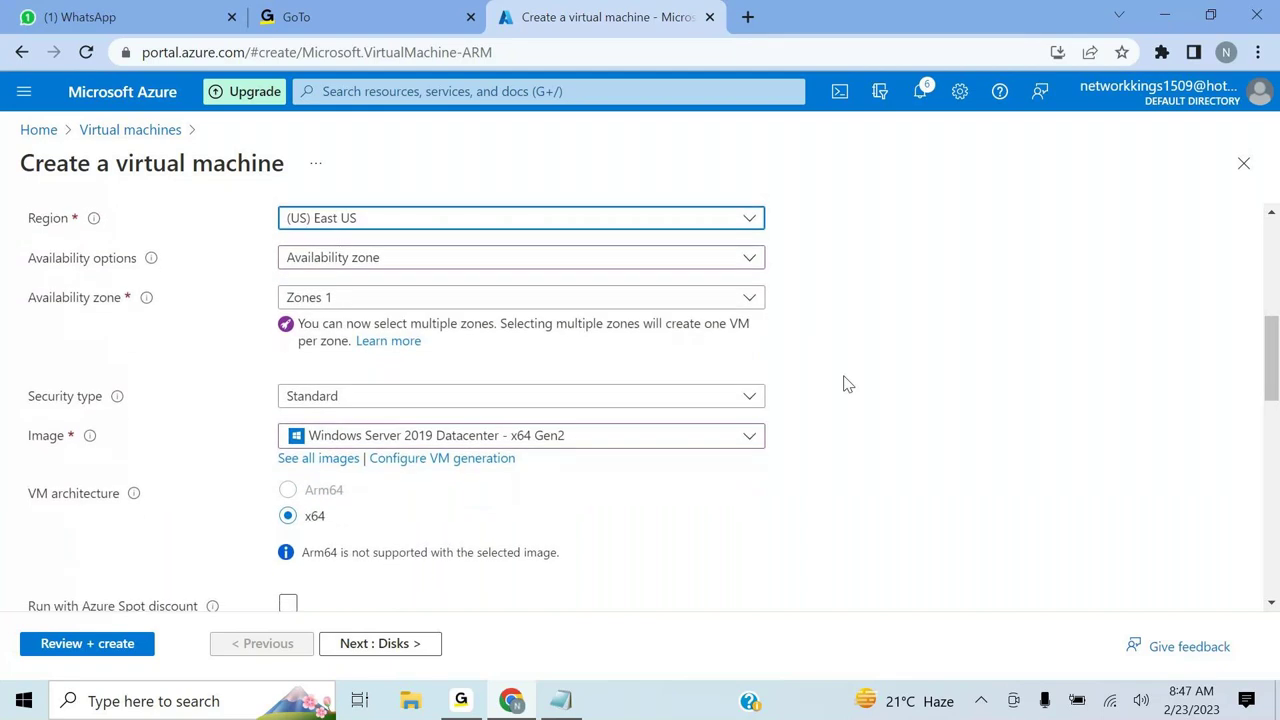
left_click(709, 260)
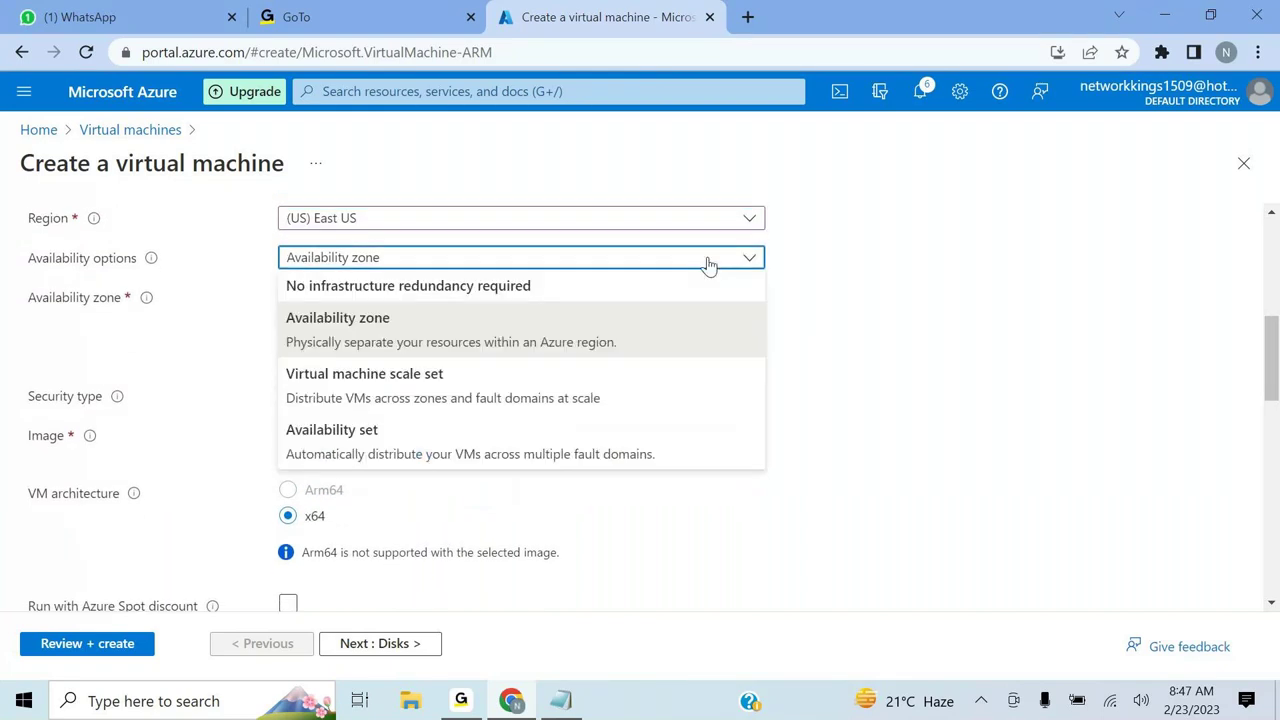
left_click(543, 296)
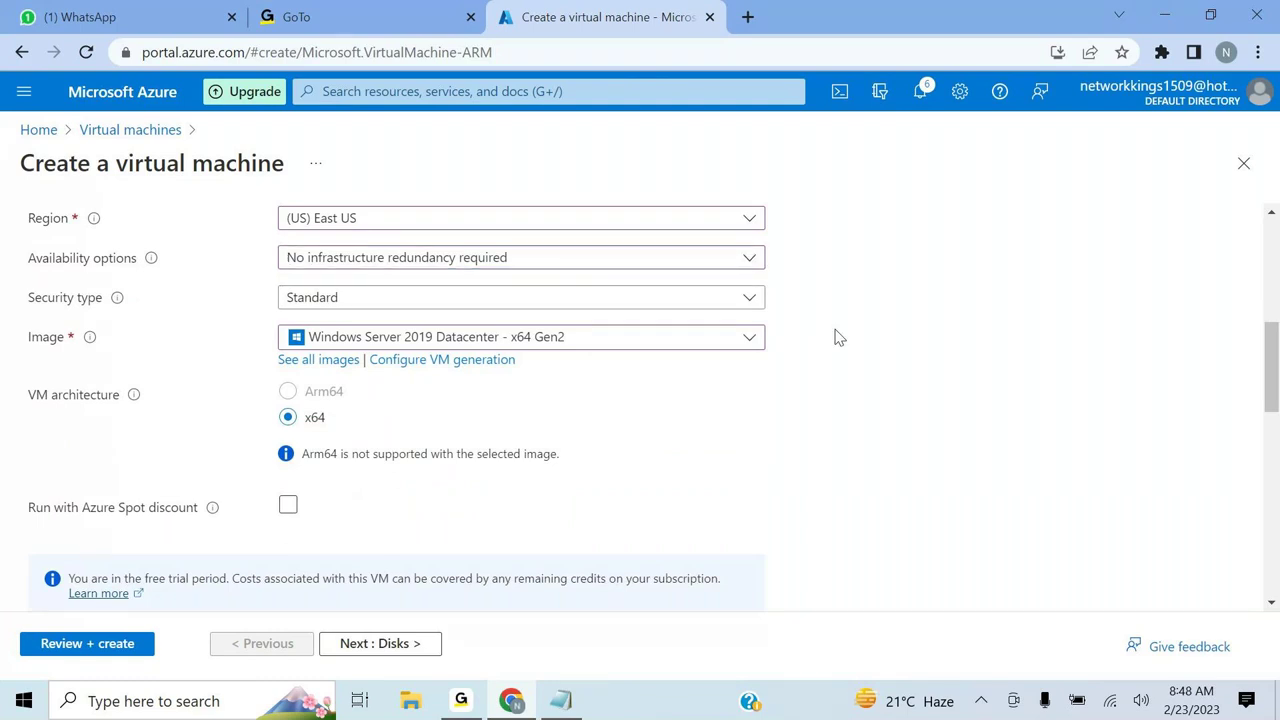
scroll(838, 337, "down", 1)
scroll(838, 337, "down", 3)
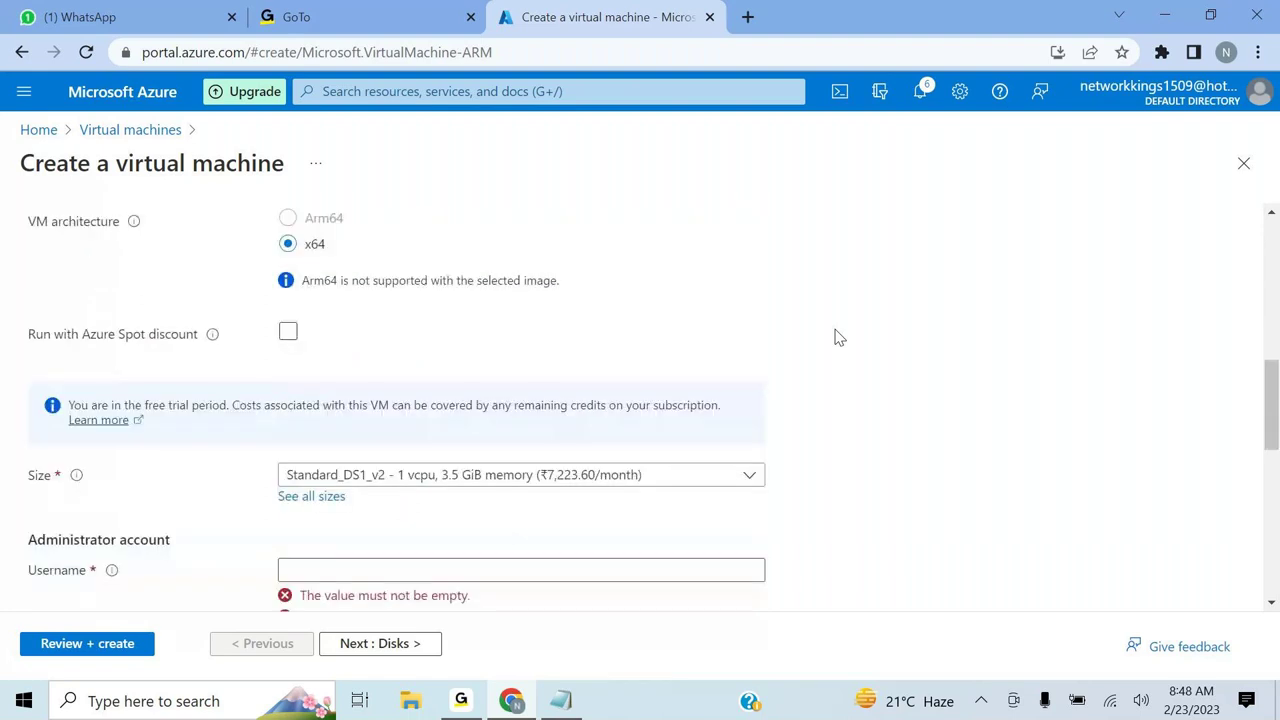
scroll(838, 337, "down", 1)
scroll(838, 337, "down", 2)
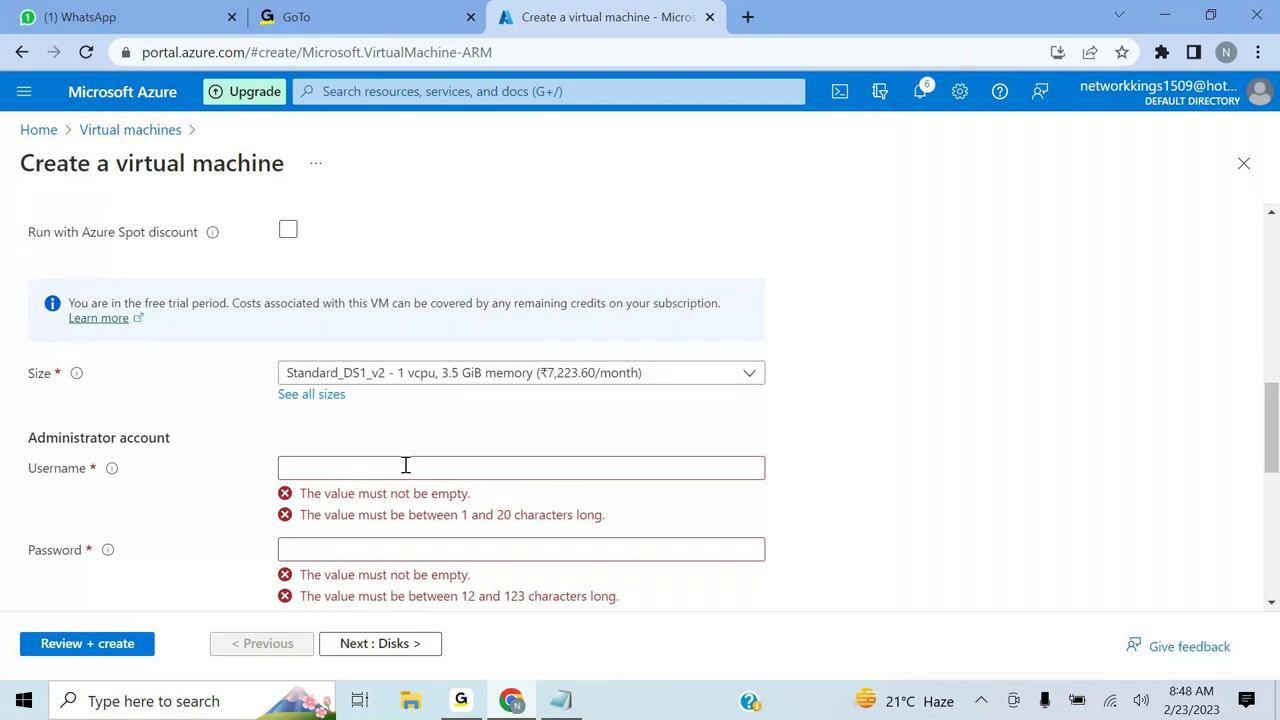
- Enter the administrator username and copy the saved password from the Notepad notes
left_click(405, 465)
type("sandy")
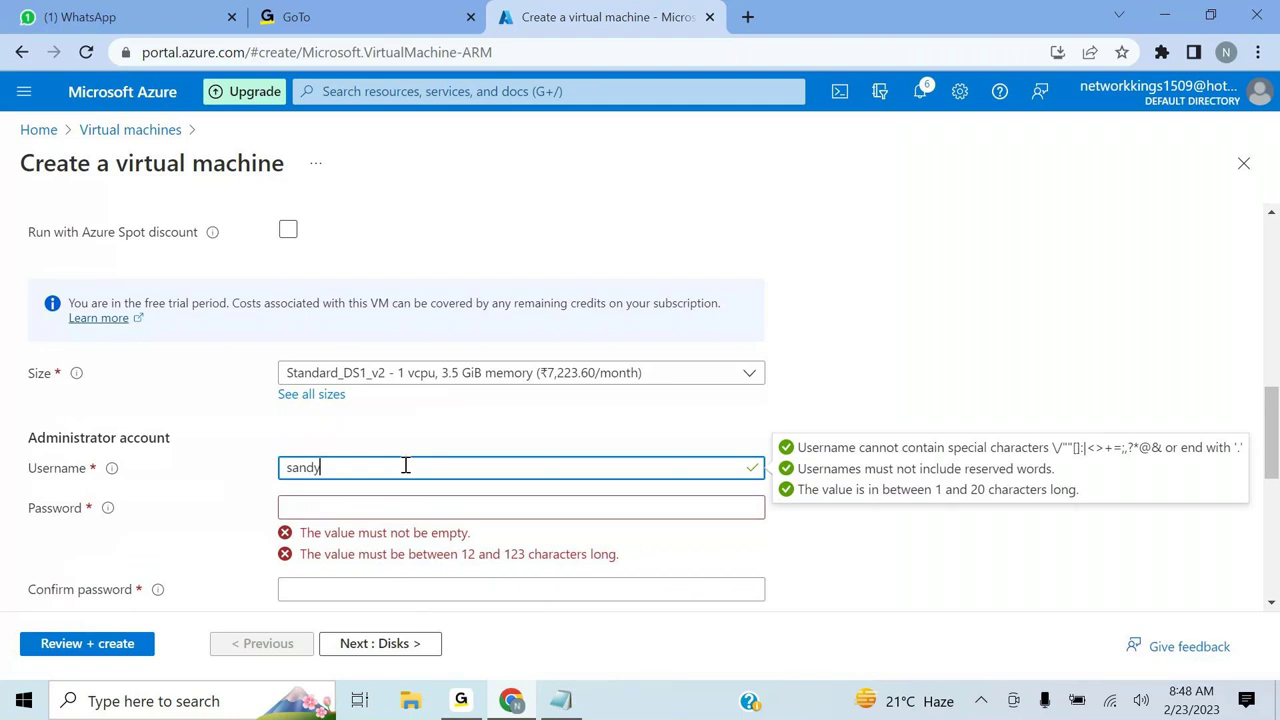
left_click(337, 506)
left_click(561, 700)
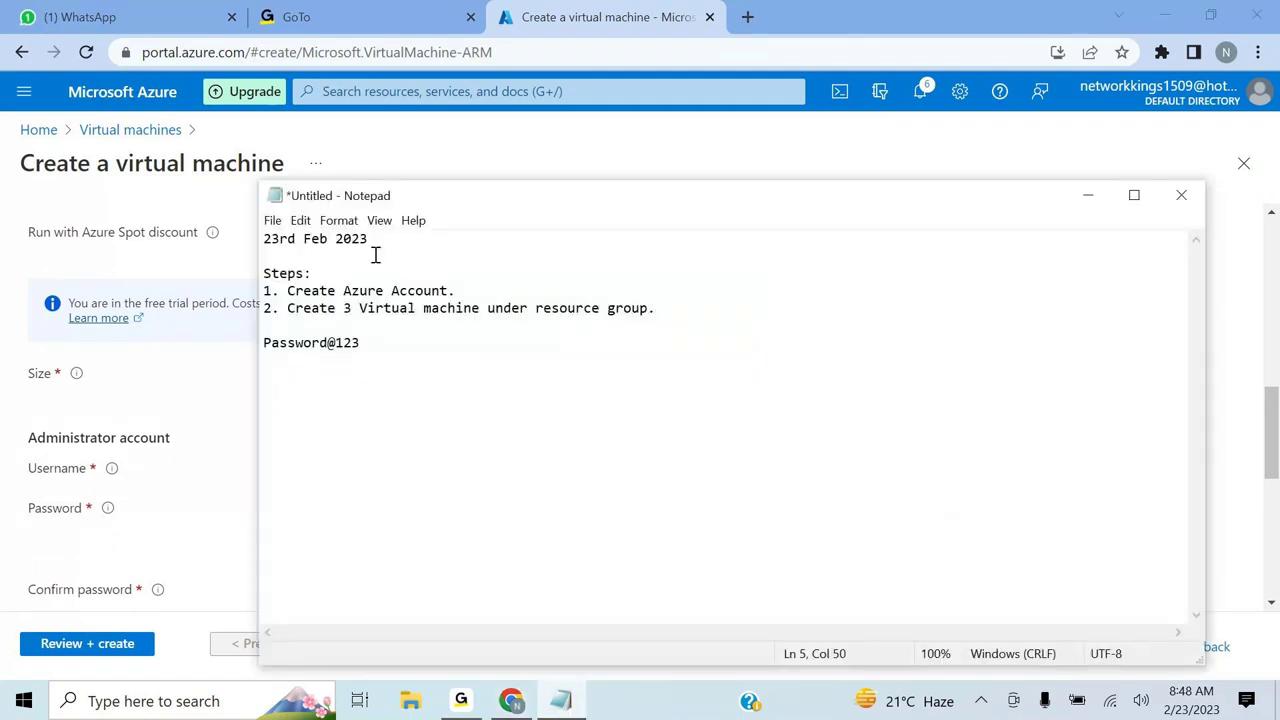
left_click(366, 346)
left_click_drag(366, 346, 255, 348)
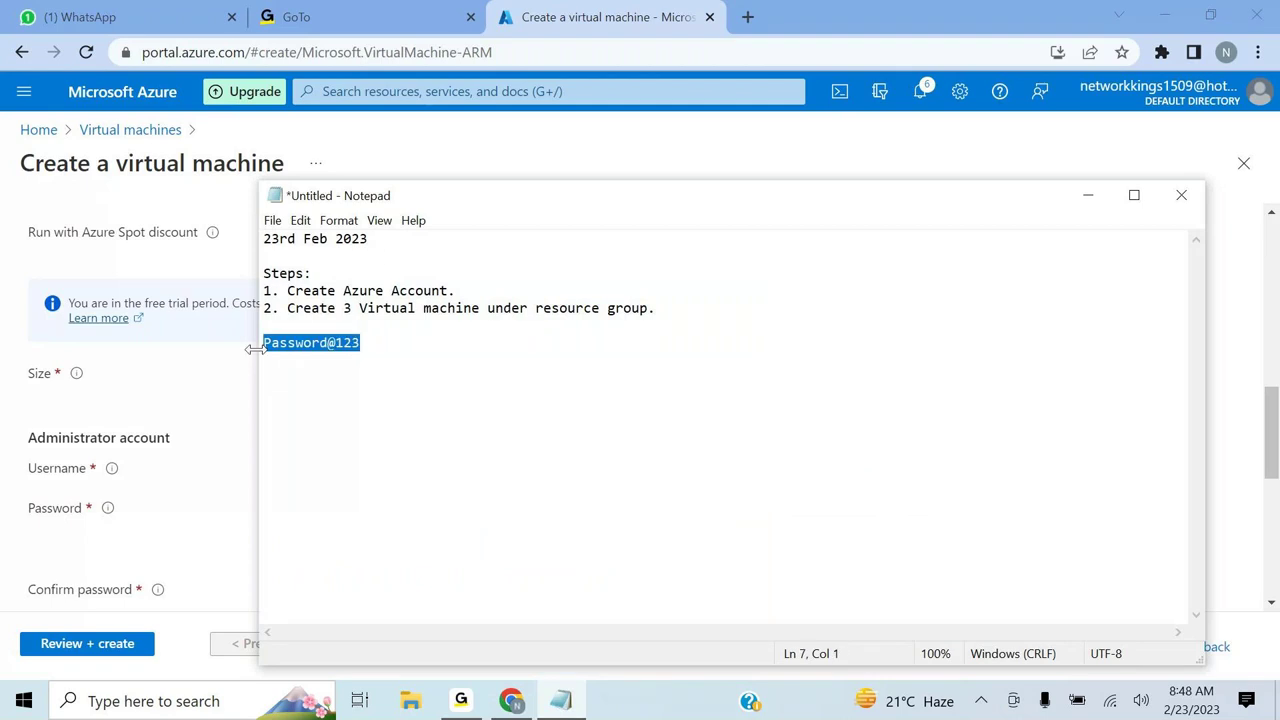
left_click(1088, 195)
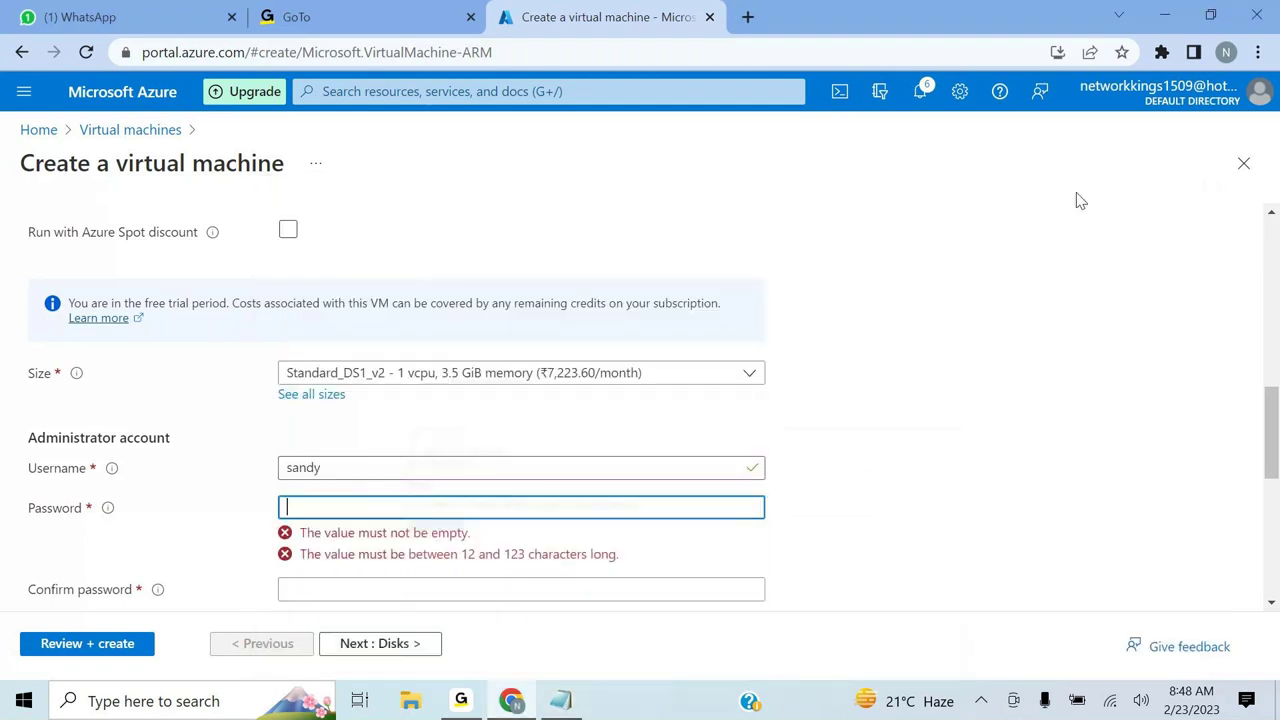
- Paste the password into Password and Confirm password, then scroll down to Licensing
key("ctrl+v")
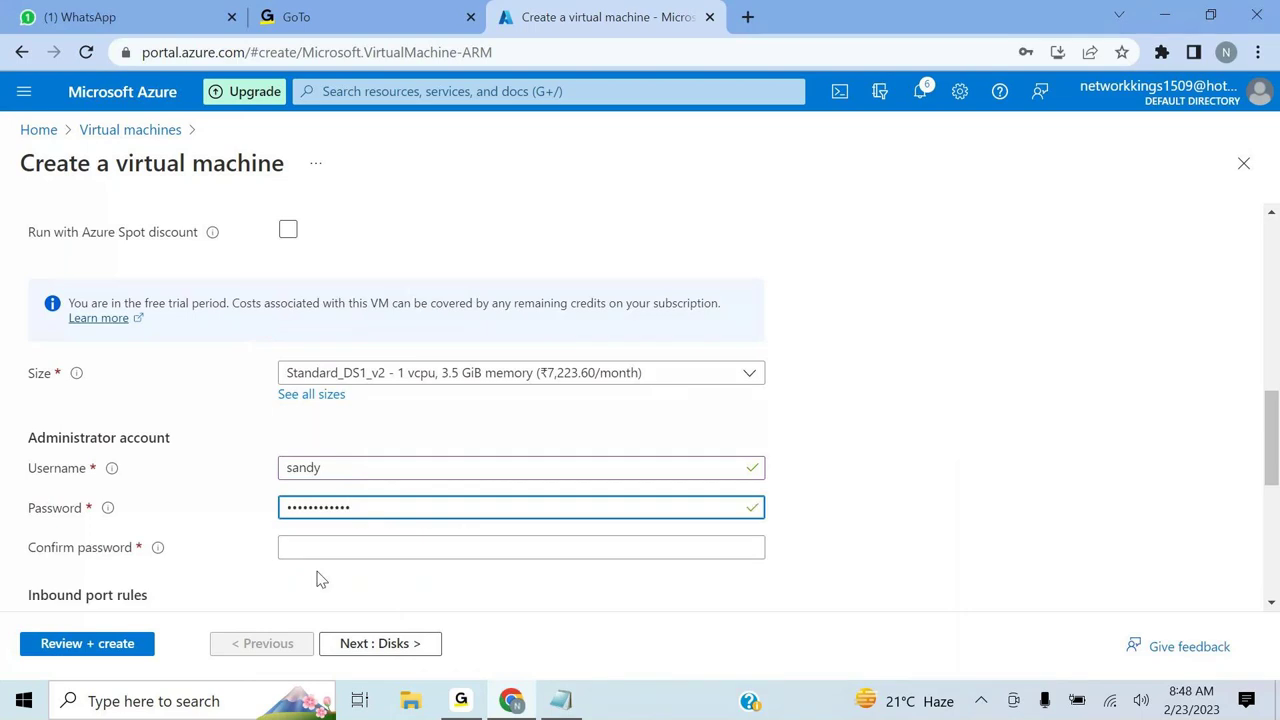
left_click(301, 546)
key("ctrl+v")
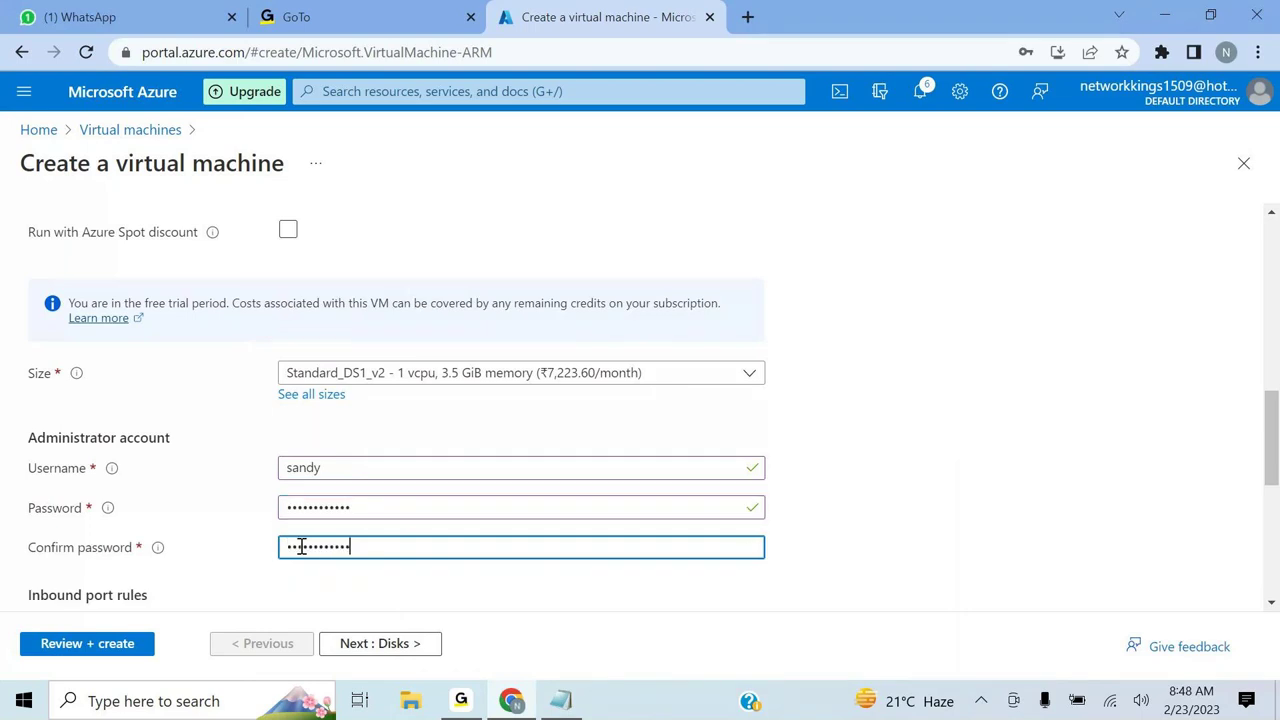
scroll(301, 546, "down", 2)
scroll(301, 556, "down", 1)
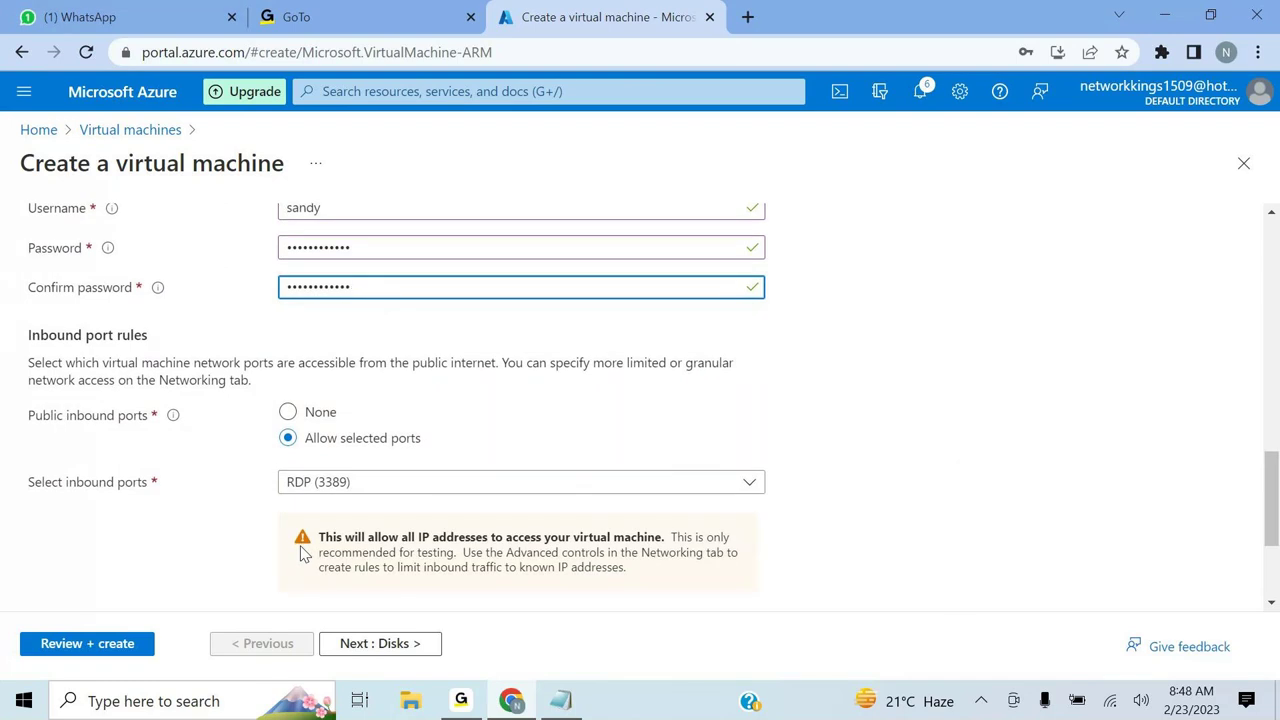
scroll(301, 553, "down", 2)
scroll(304, 556, "down", 1)
scroll(303, 555, "down", 1)
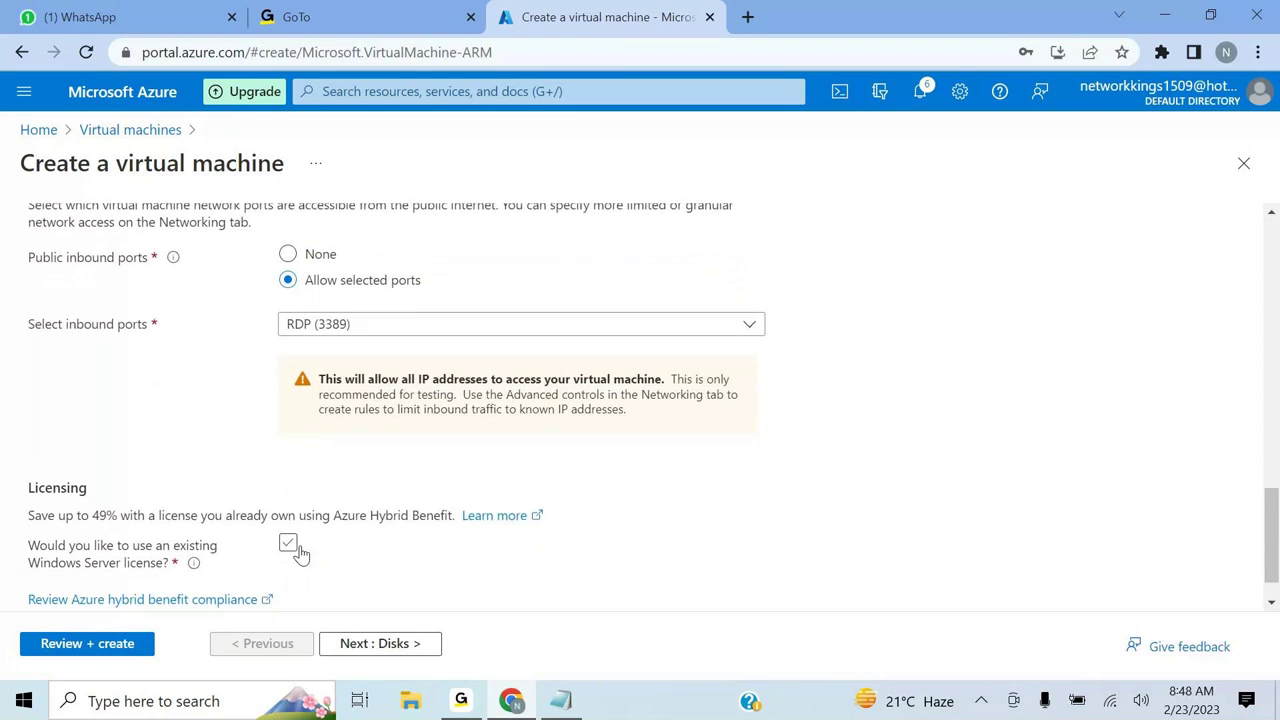
- Keep the default OS disk options and review the Networking tab's network interface settings
left_click(363, 648)
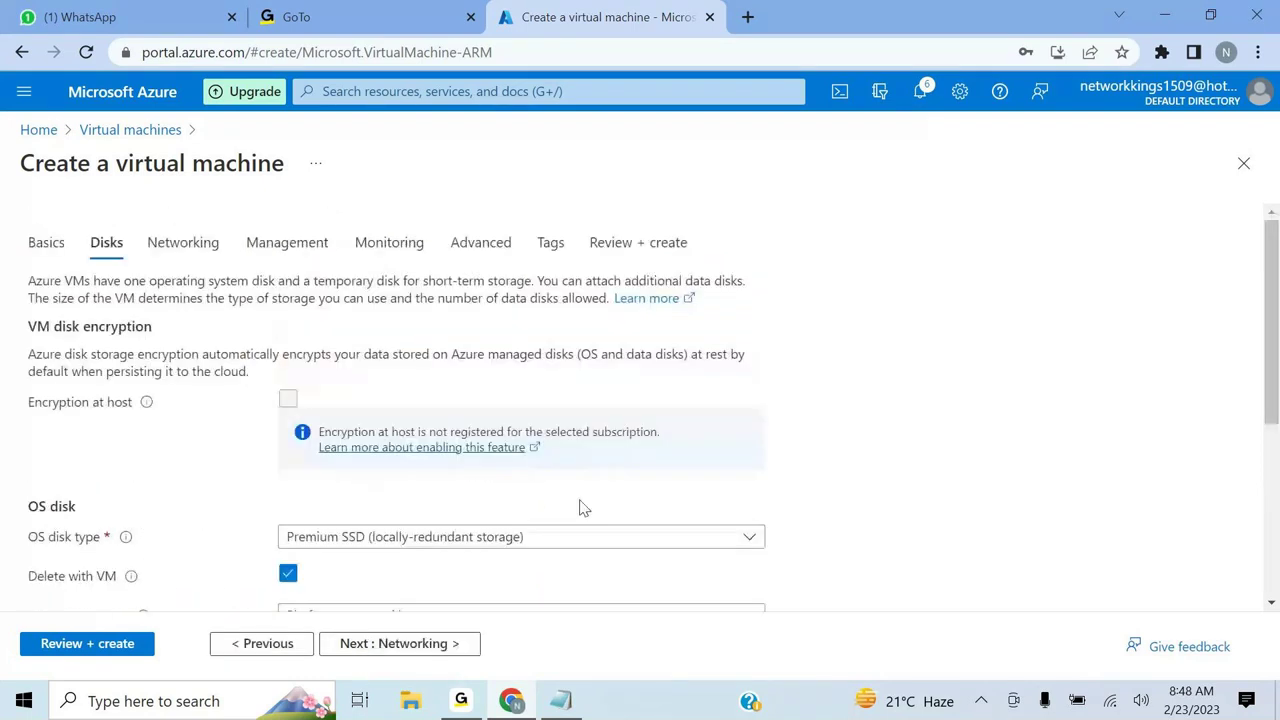
scroll(585, 508, "down", 2)
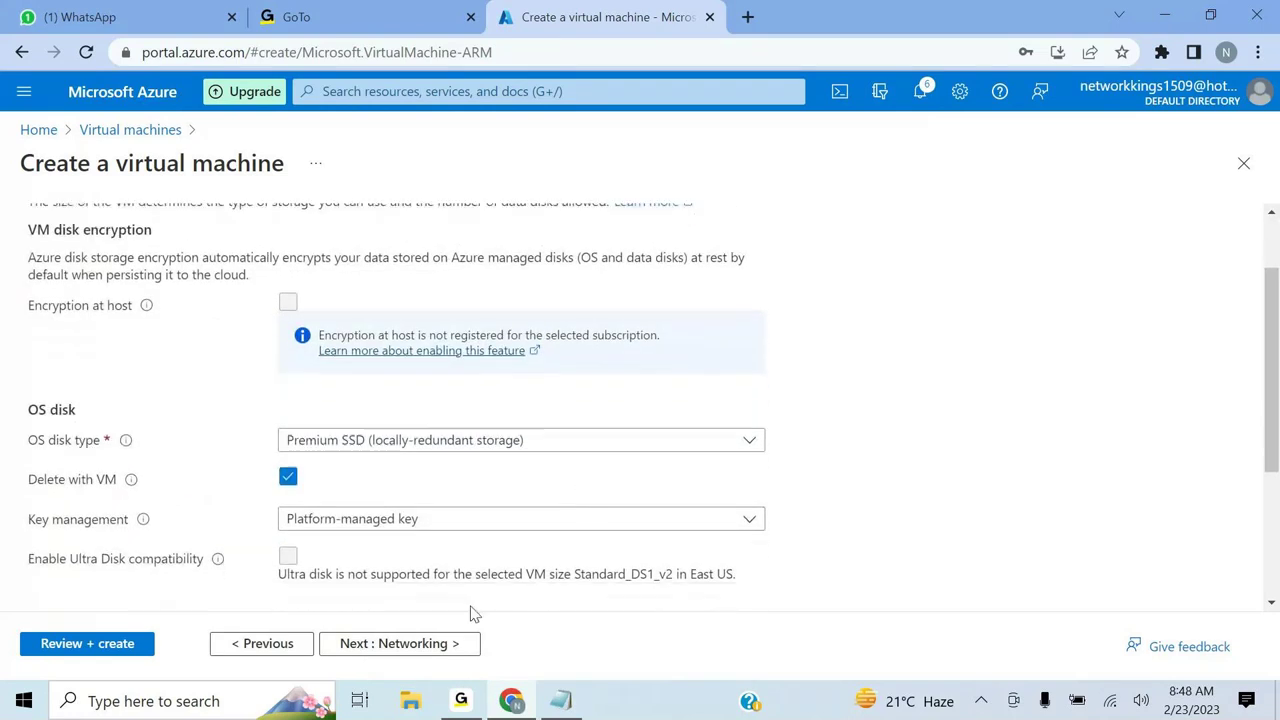
scroll(473, 613, "down", 3)
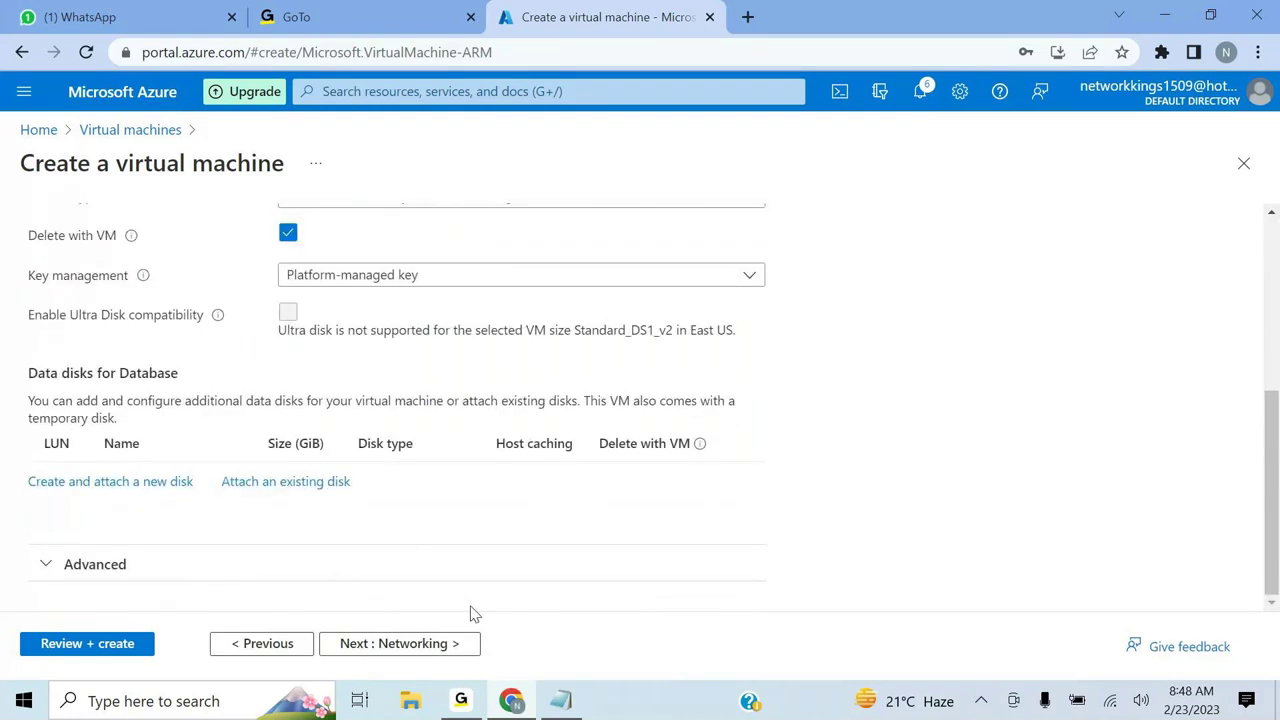
left_click(357, 652)
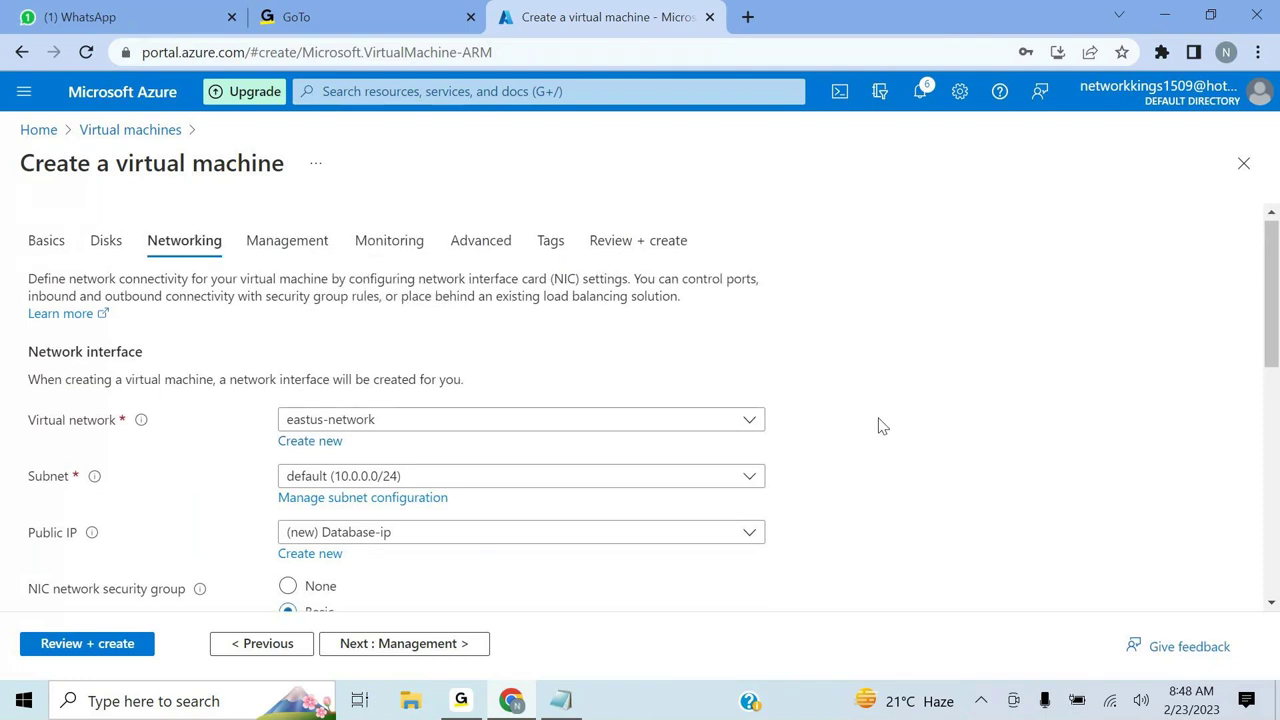
scroll(882, 426, "down", 1)
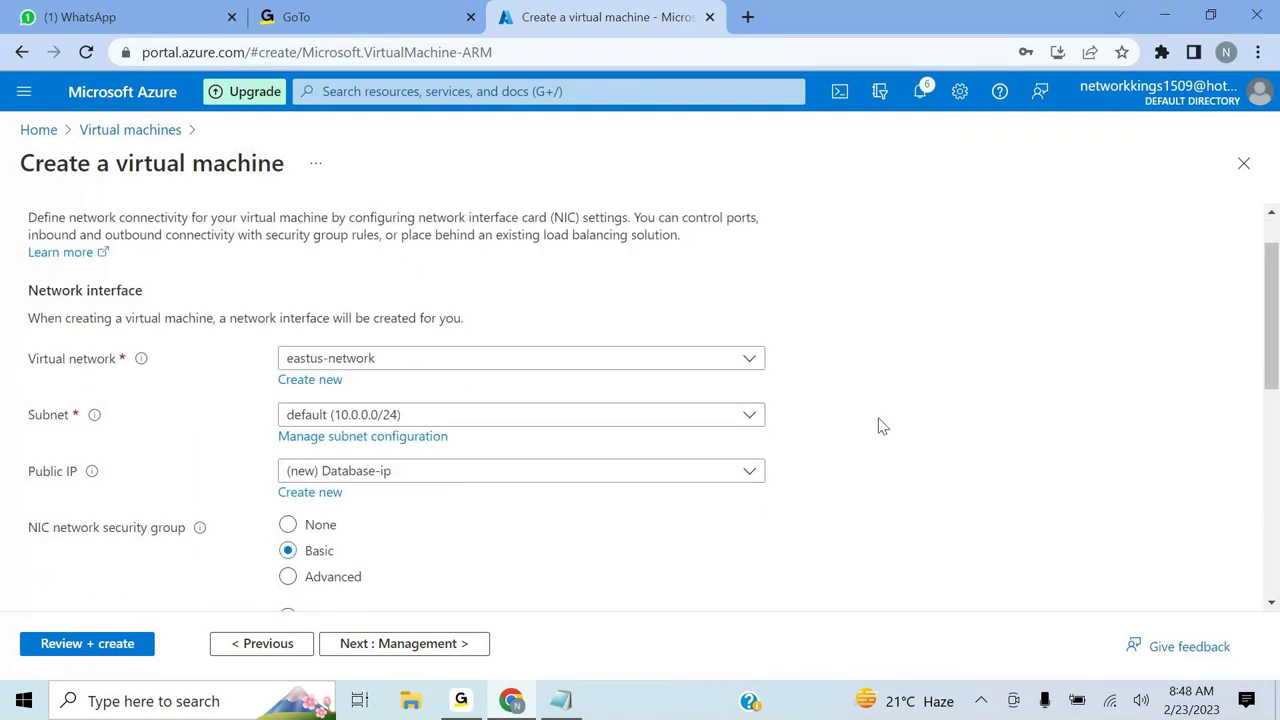
scroll(882, 426, "down", 1)
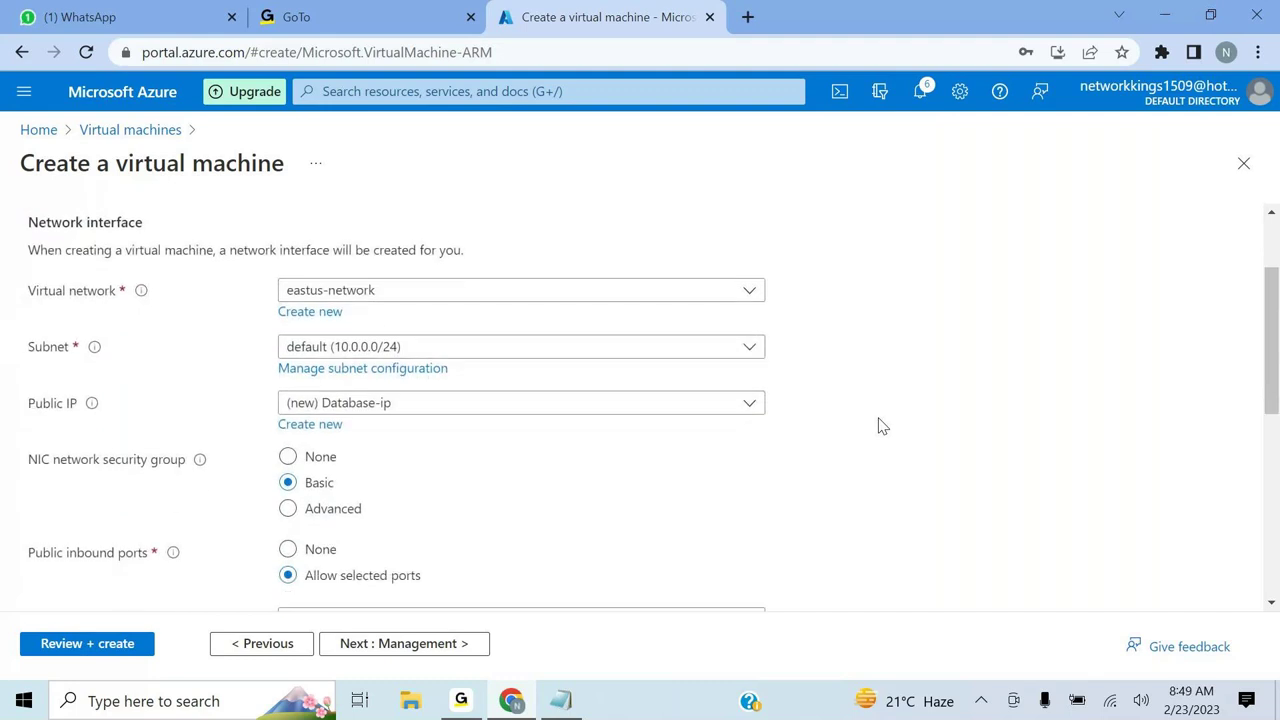
scroll(882, 426, "down", 1)
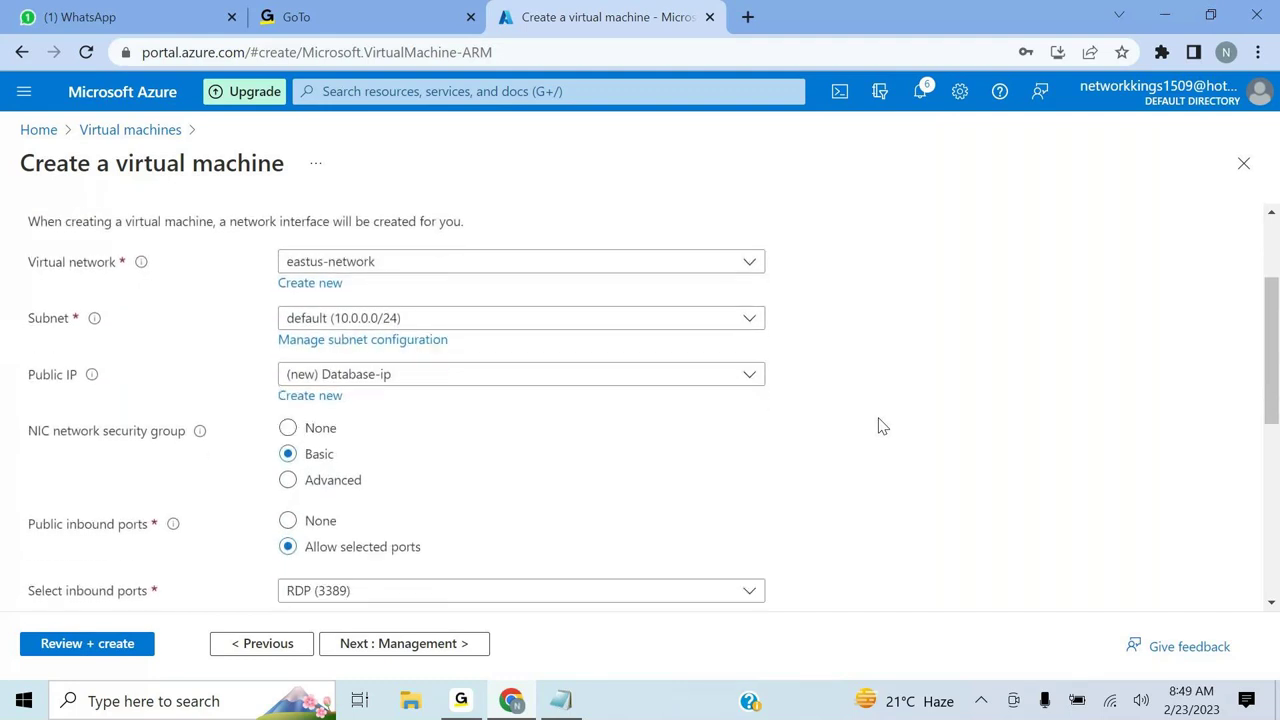
scroll(882, 426, "up", 1)
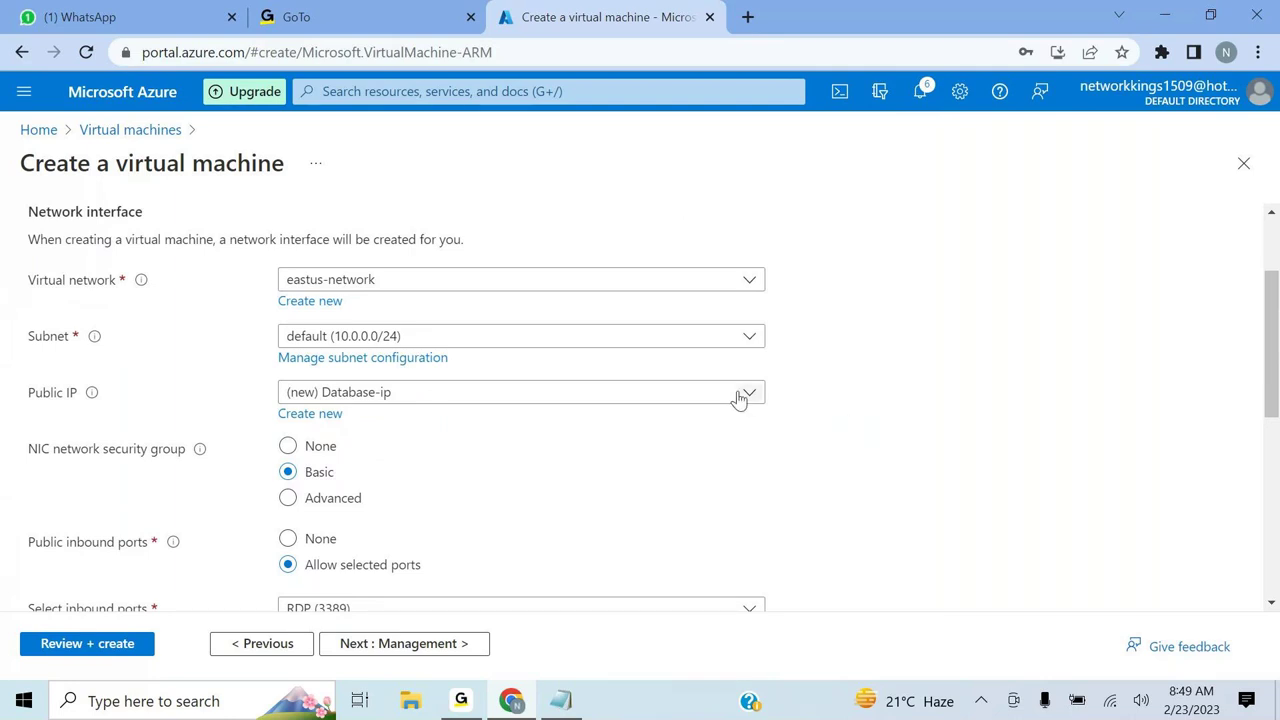
- Create the Database-ip public IP with the Basic SKU and proceed to validation
left_click(301, 420)
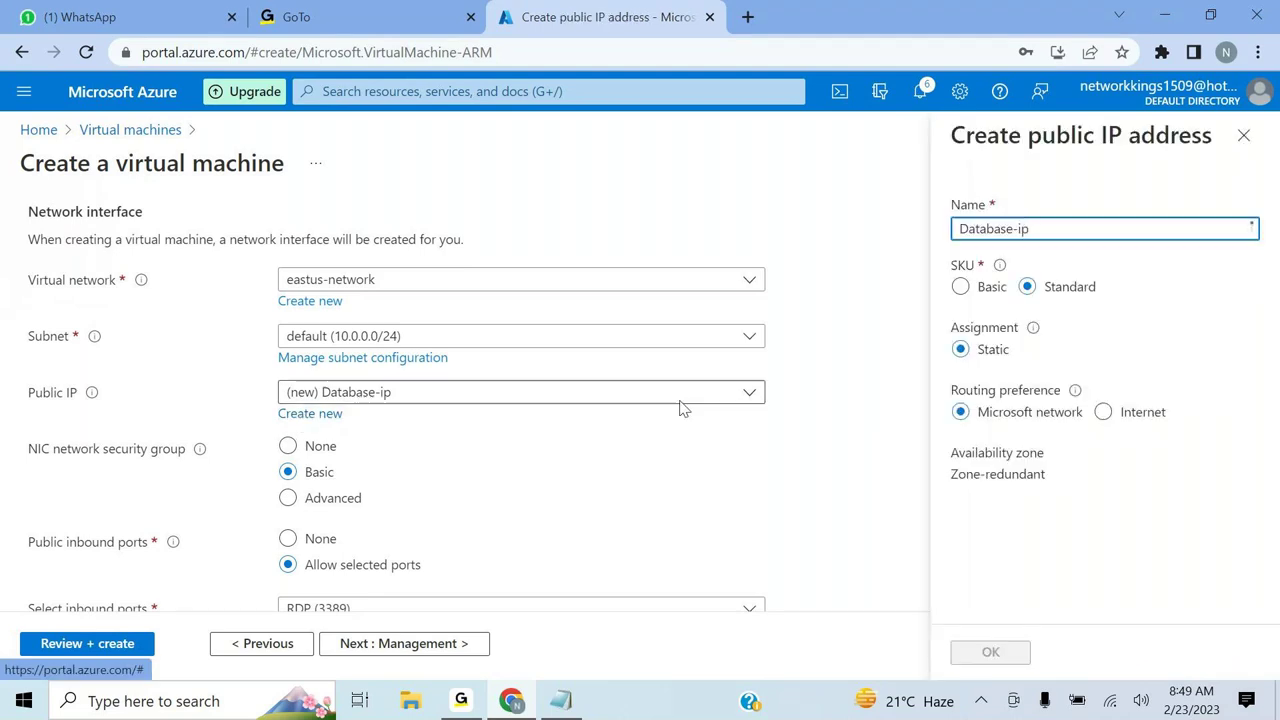
left_click(961, 288)
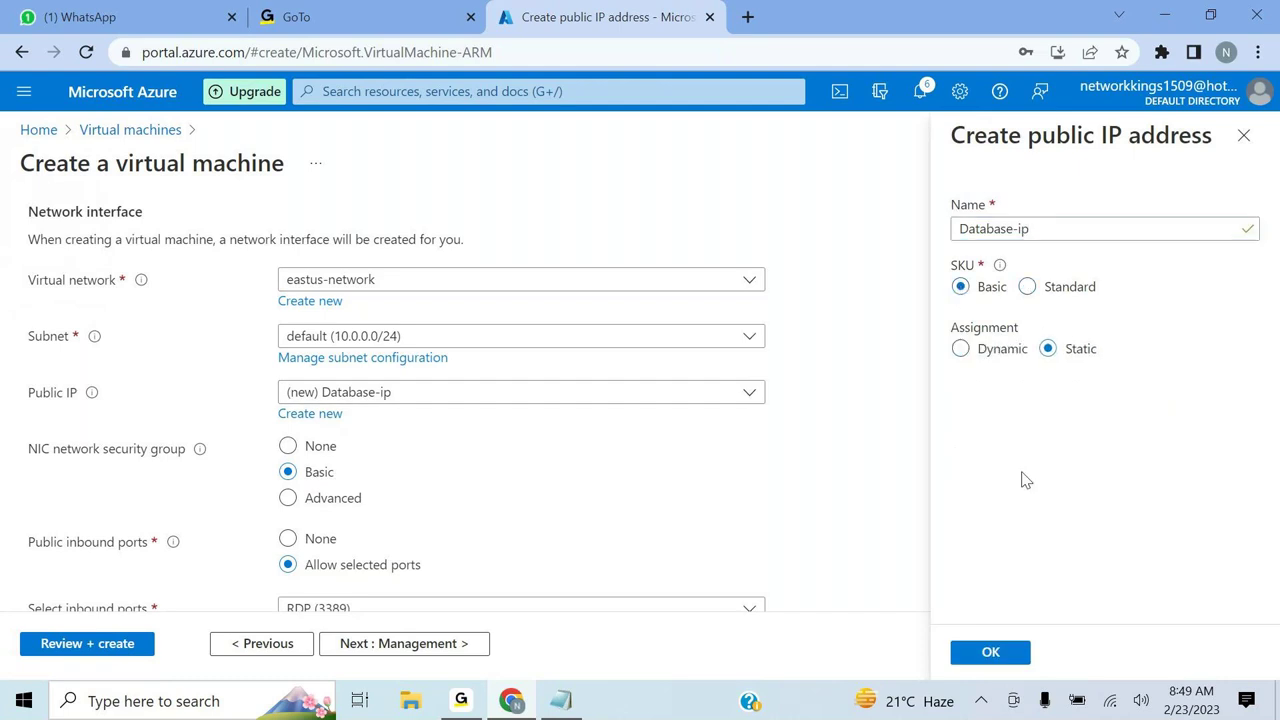
left_click(992, 662)
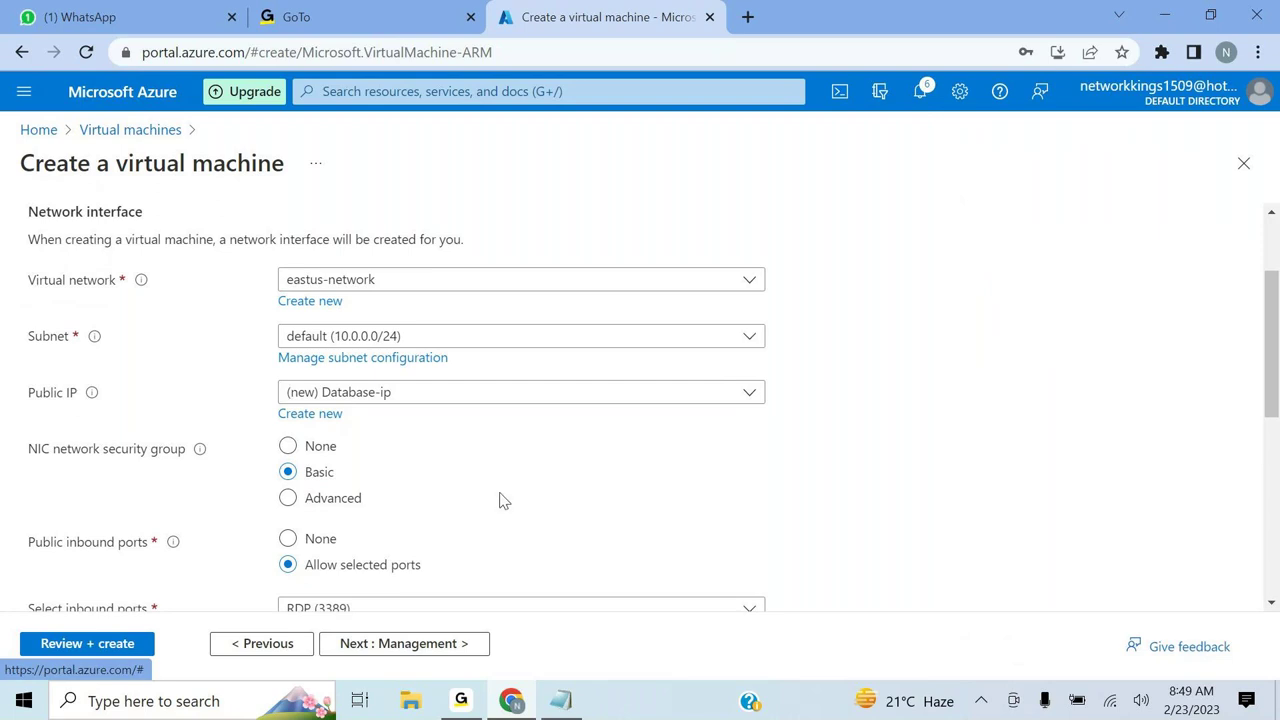
scroll(503, 500, "down", 1)
scroll(503, 500, "down", 2)
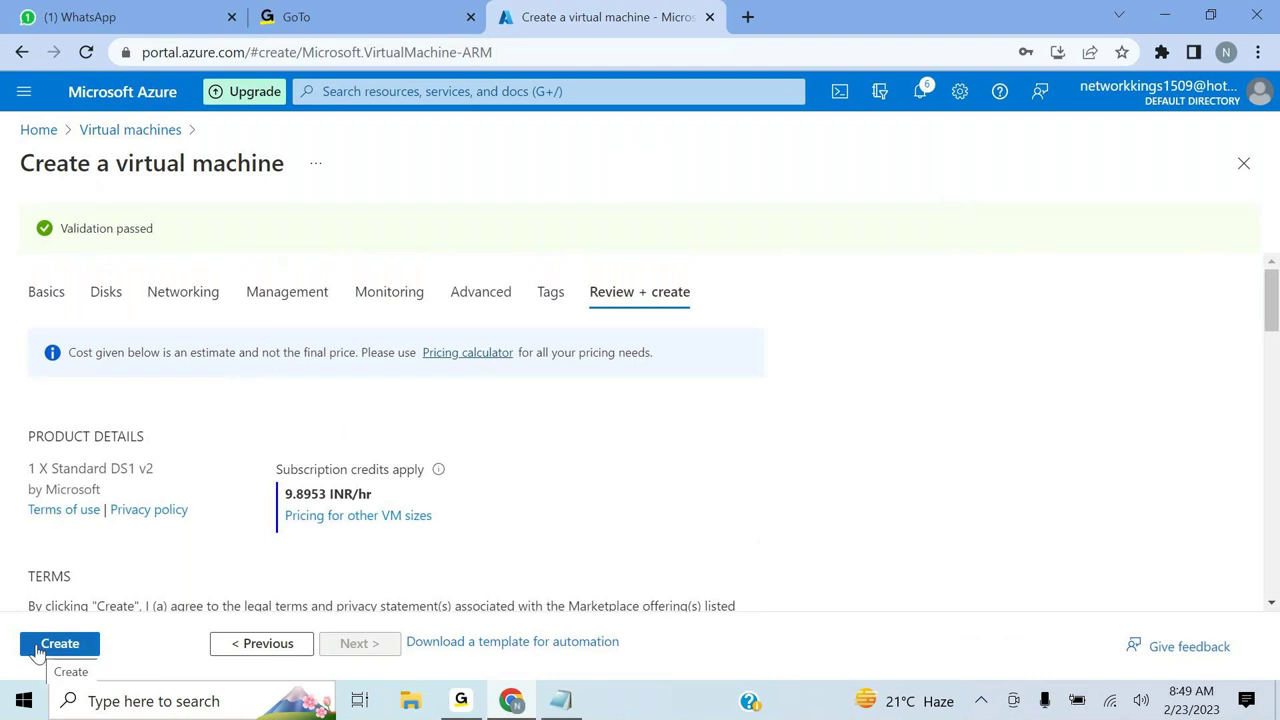
- Create the Database virtual machine from the Review + create tab
left_click(38, 648)
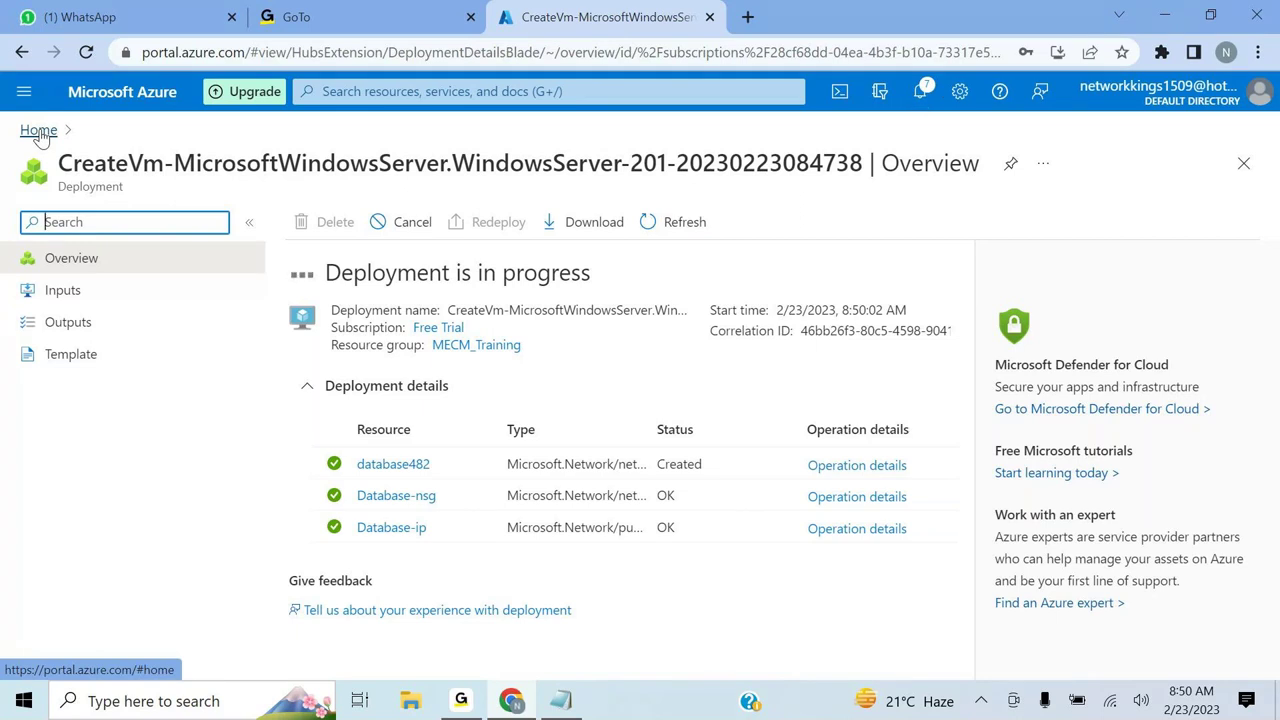
- Refresh the Virtual machines list to see Database beside Domain, then start a new Azure VM
left_click(39, 131)
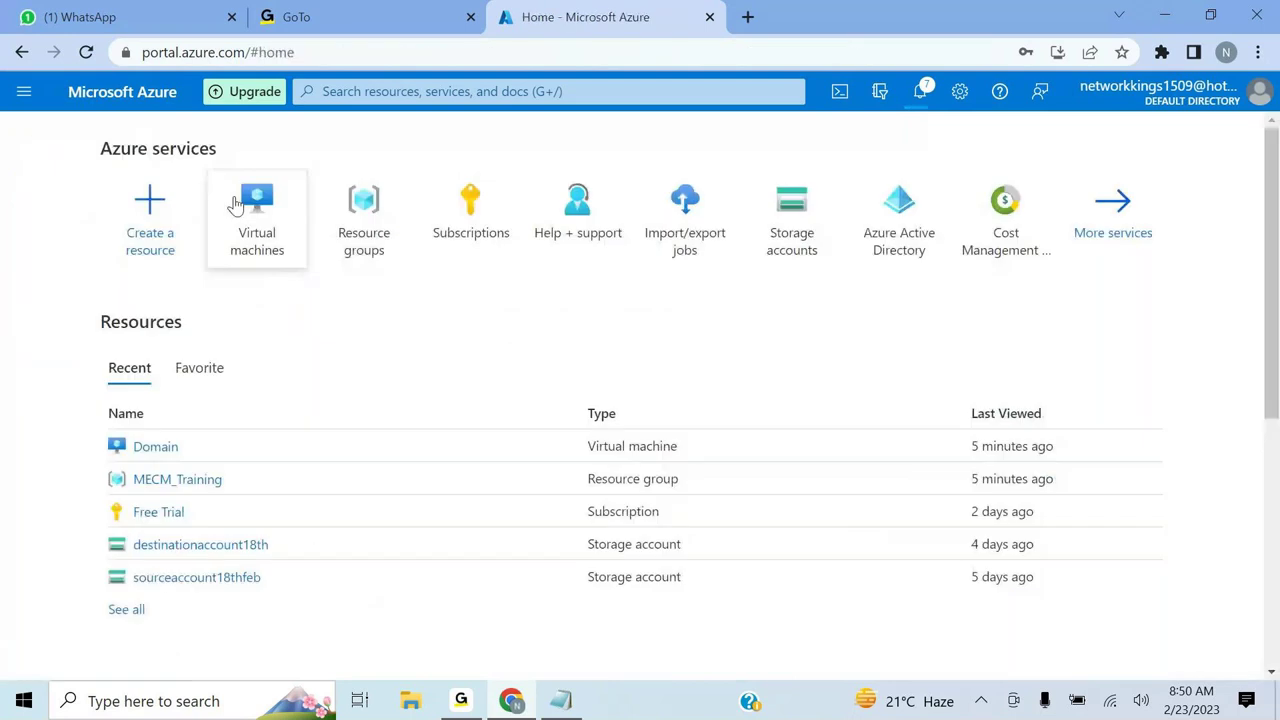
left_click(238, 206)
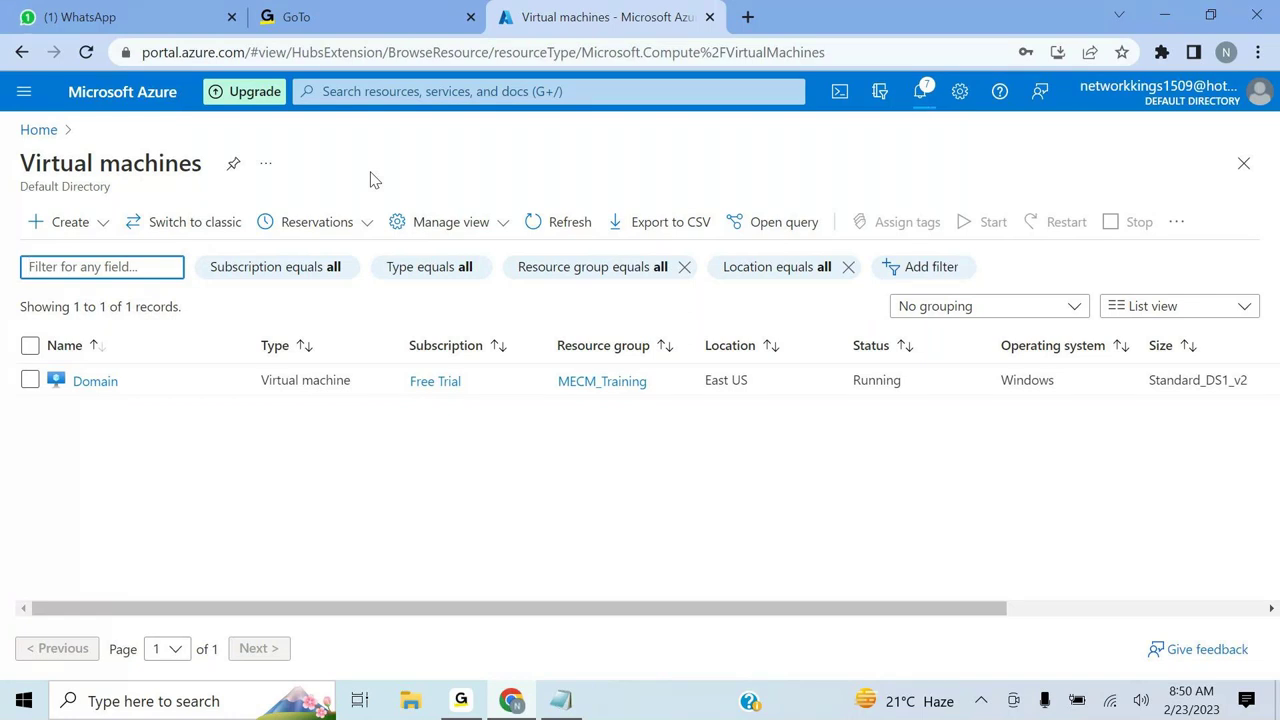
left_click(565, 221)
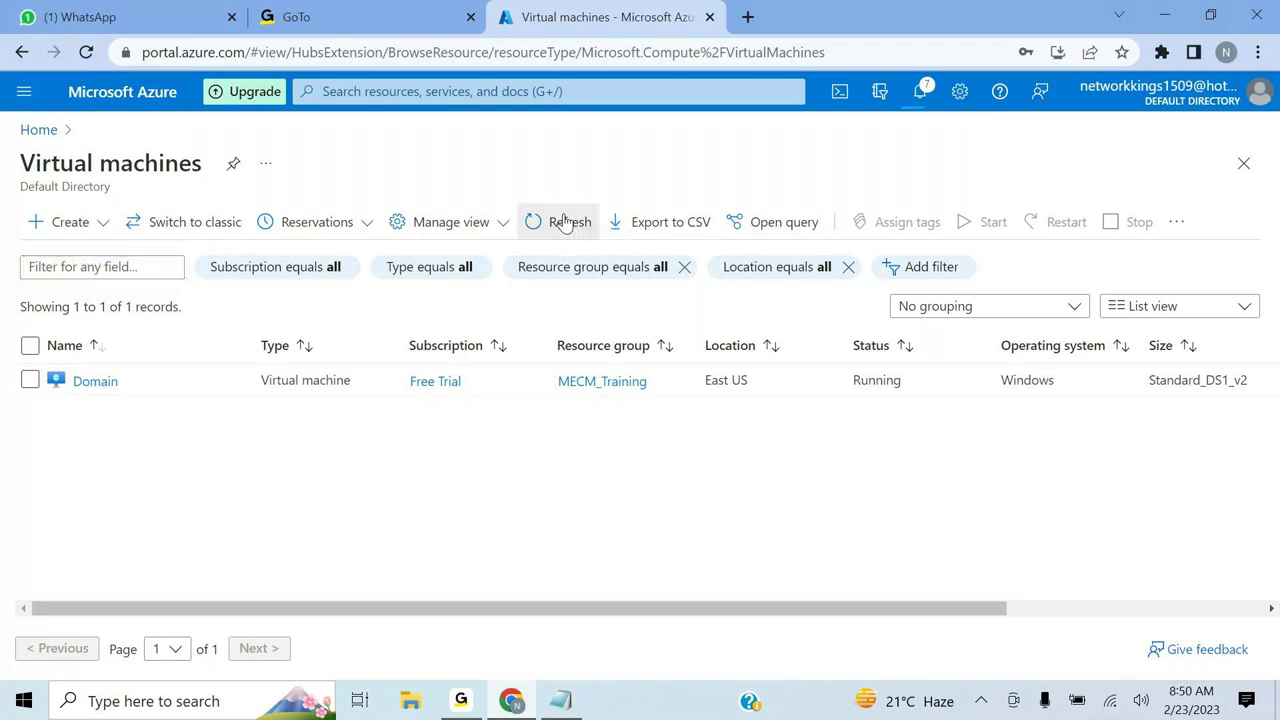
left_click(76, 232)
left_click(62, 262)
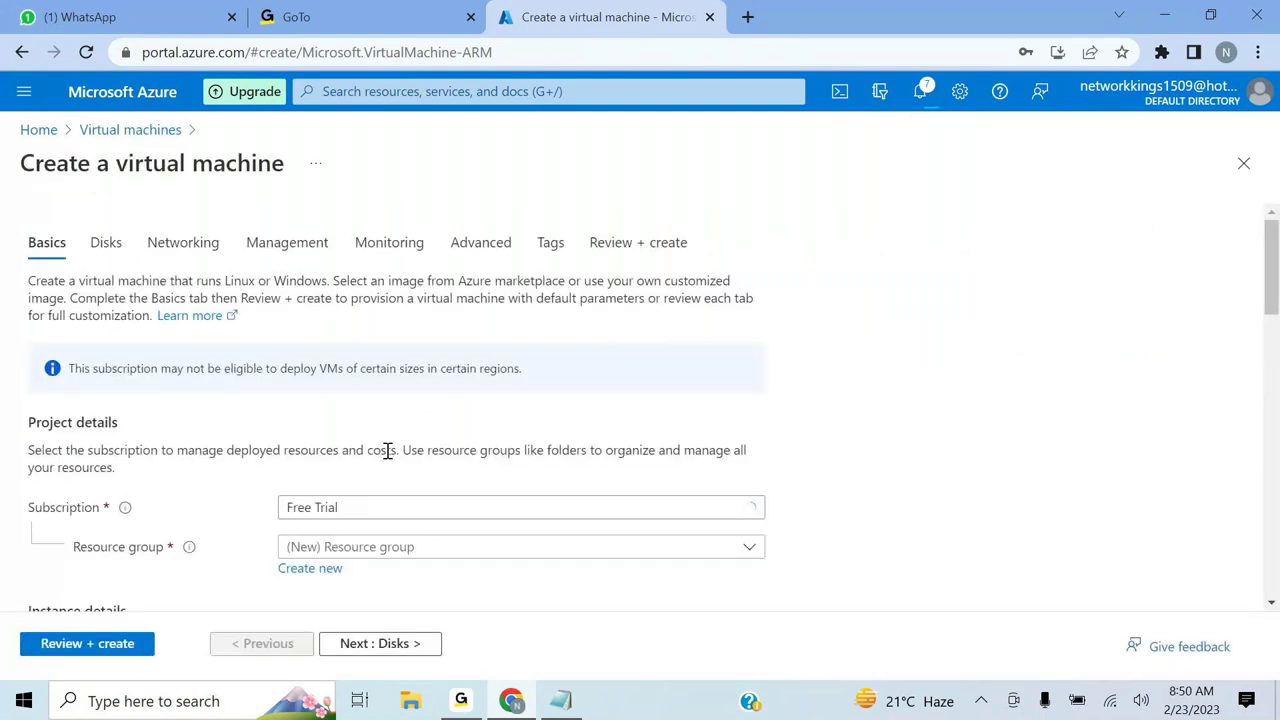
- Place the third VM in MECM_Training and name it 'MECMPS'
scroll(543, 477, "down", 1)
scroll(543, 477, "down", 1)
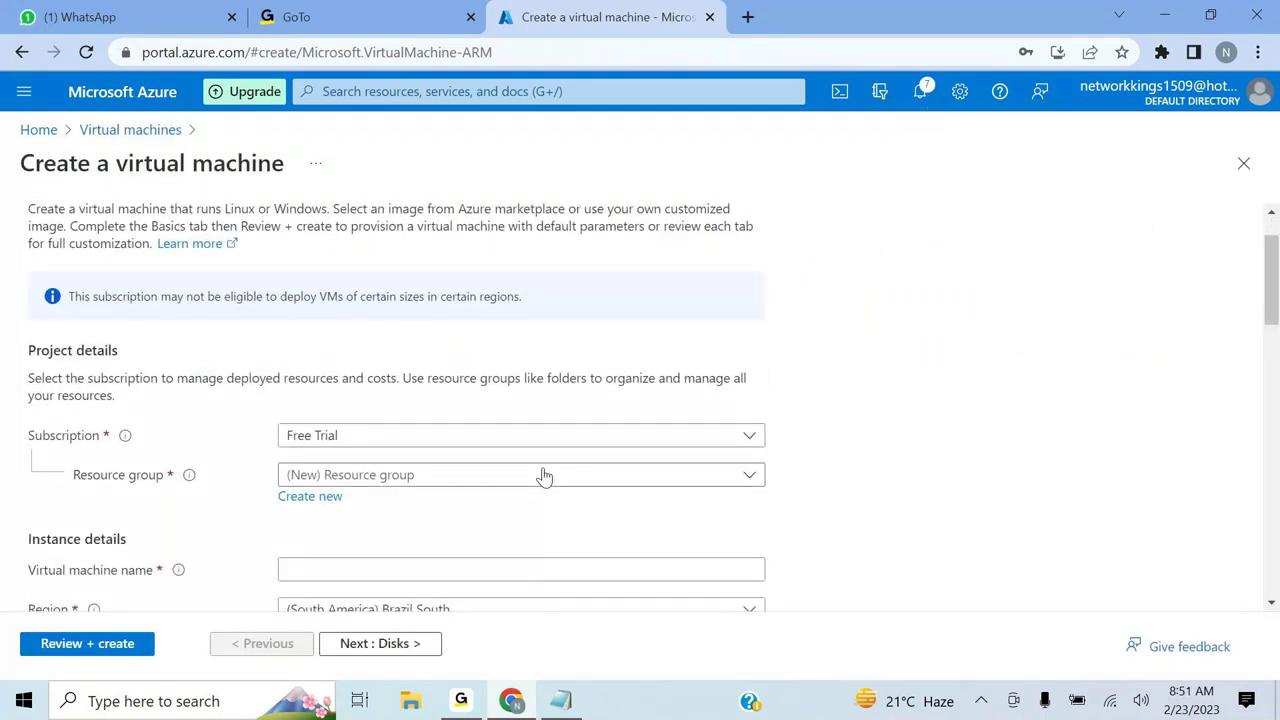
left_click(751, 475)
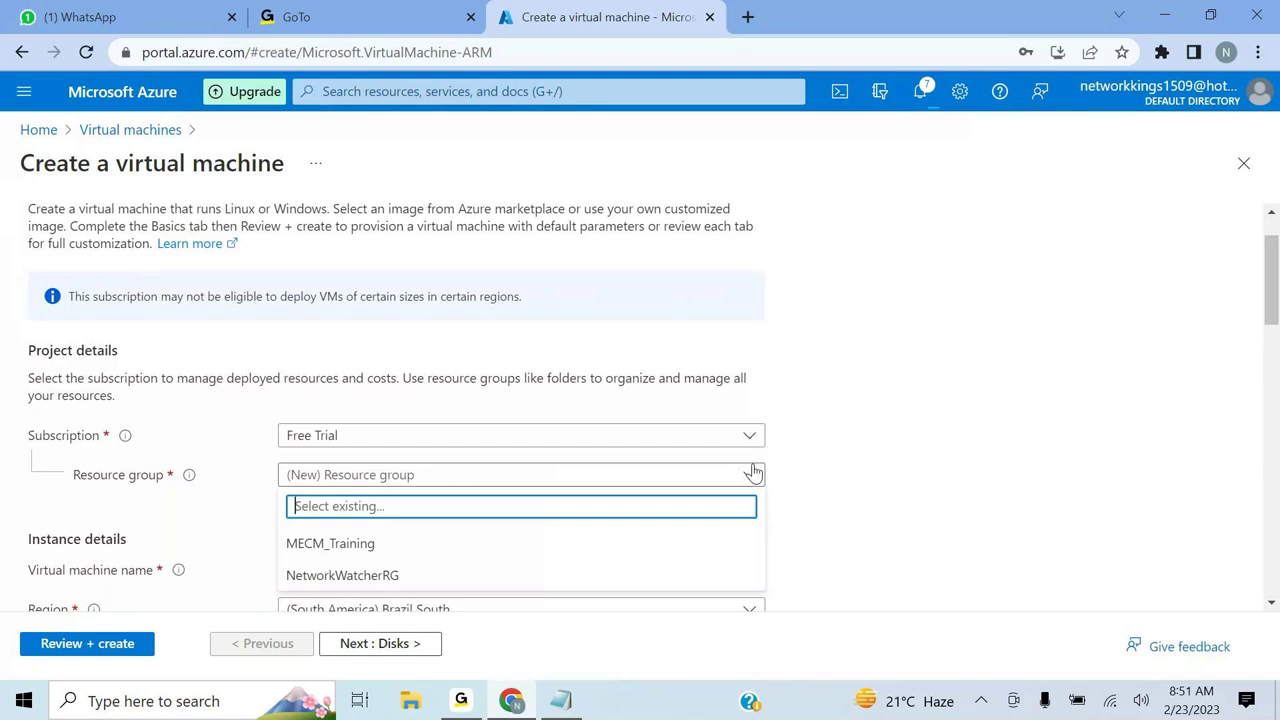
left_click(610, 548)
scroll(846, 489, "down", 1)
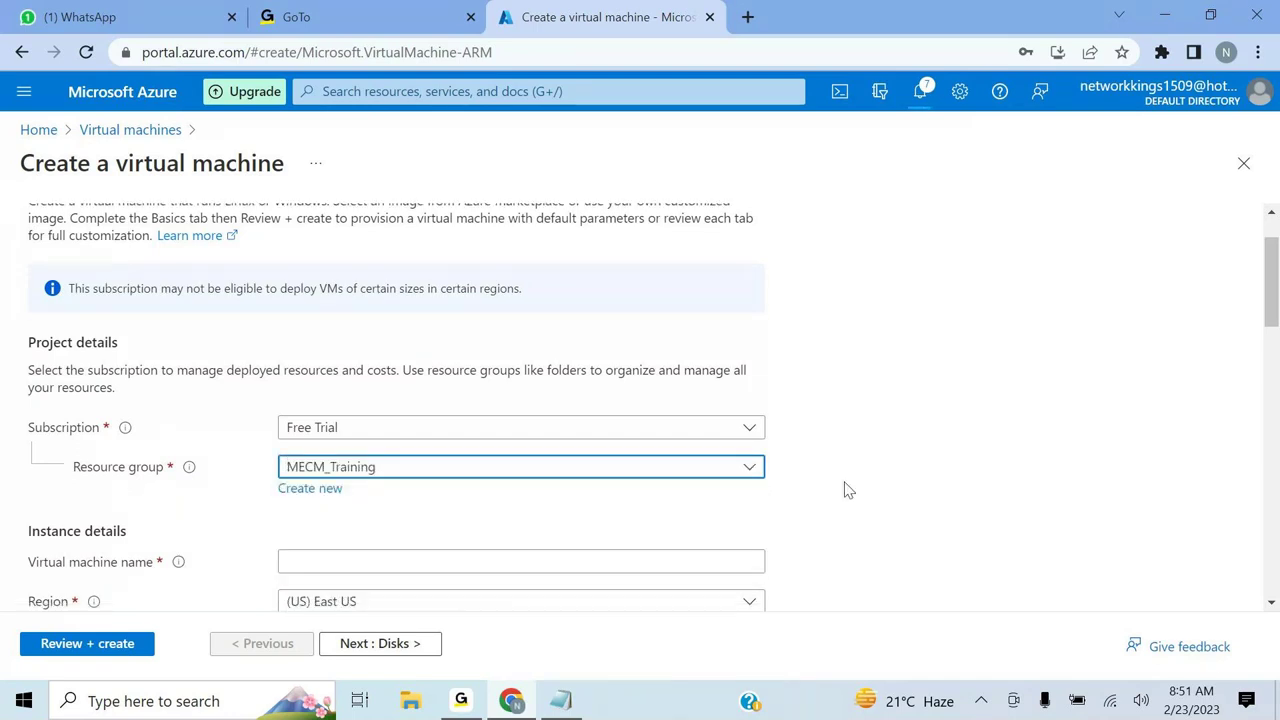
left_click(523, 508)
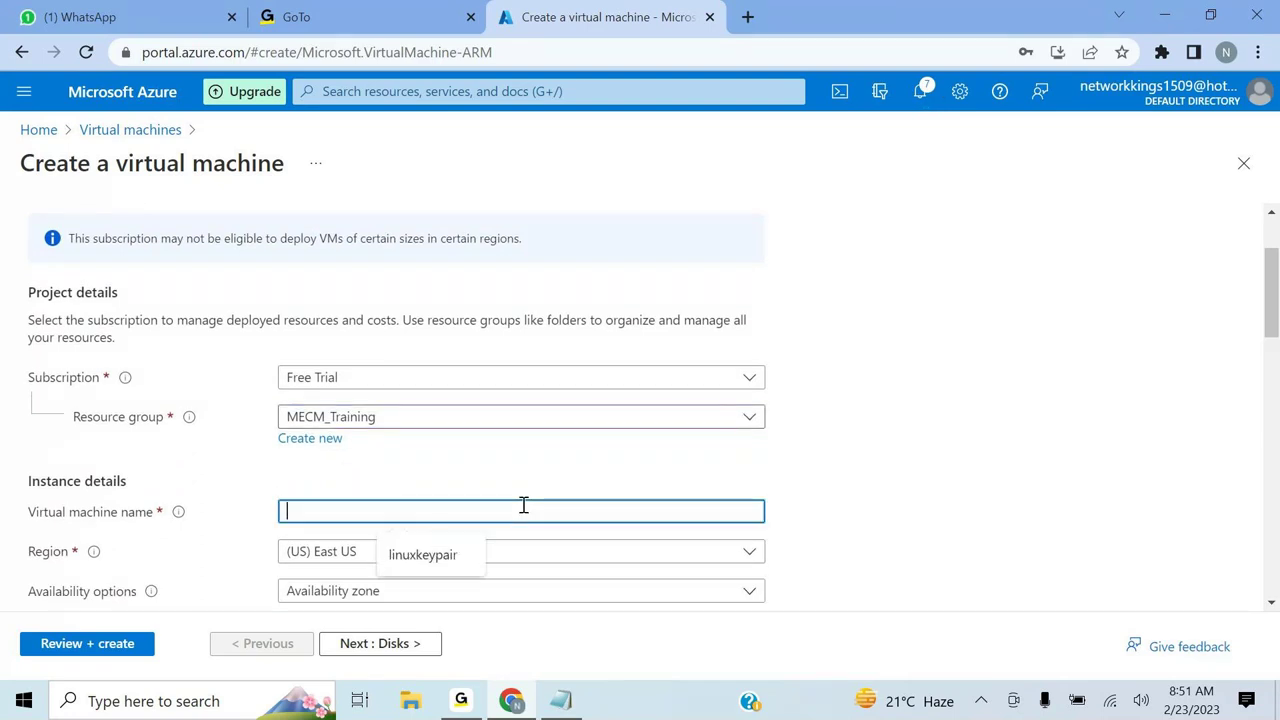
type("Mem")
key("BackSpace")
key("BackSpace")
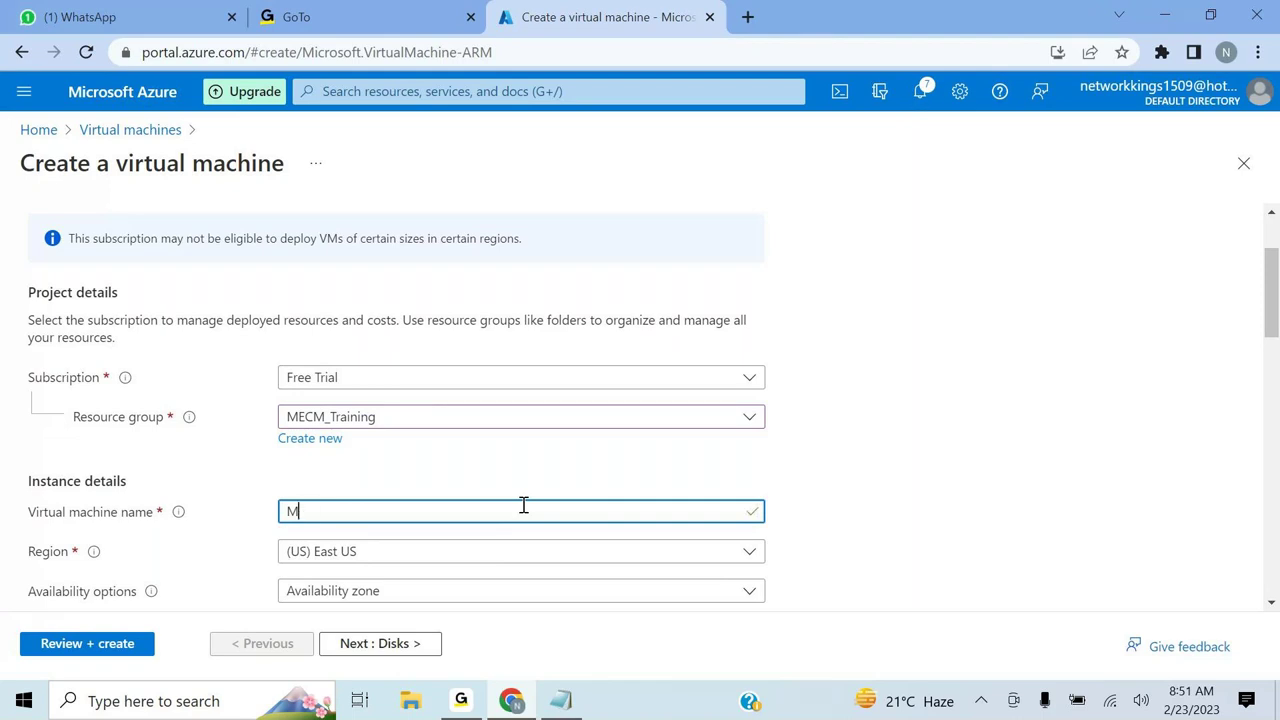
type("ECMPS")
- Choose no infrastructure redundancy and scroll down to the Administrator account fields
scroll(523, 505, "down", 1)
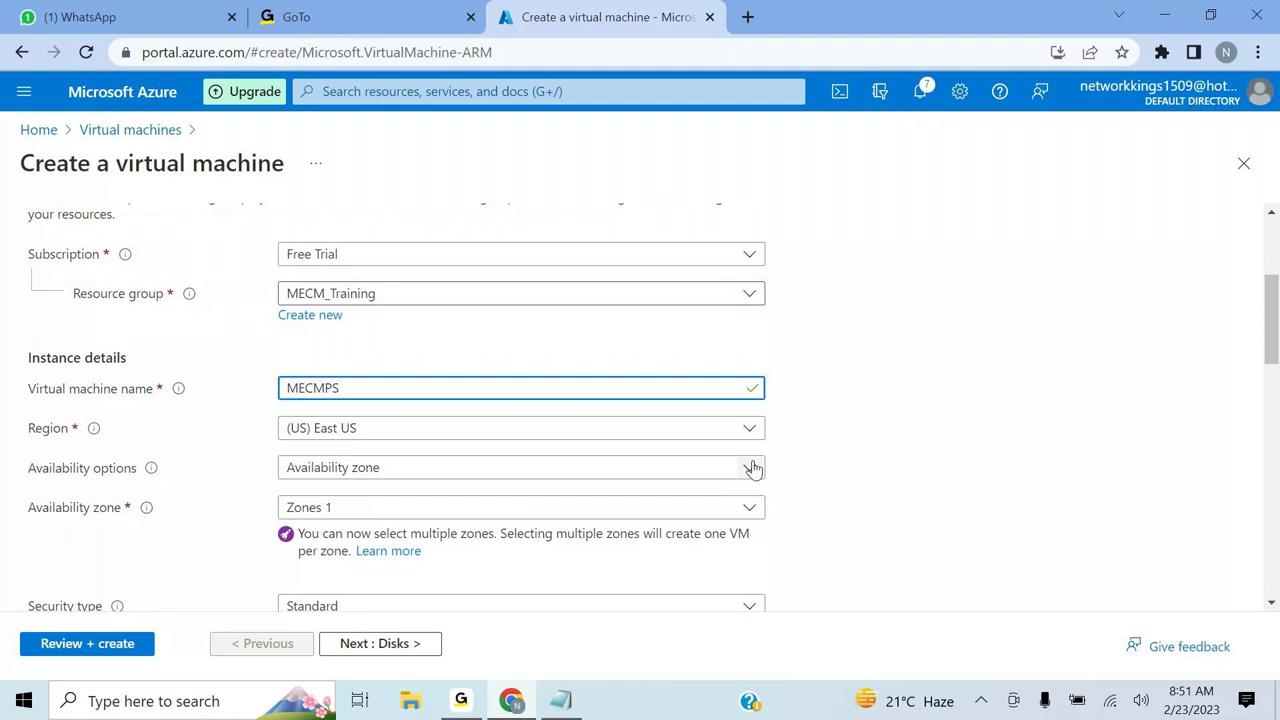
left_click(752, 469)
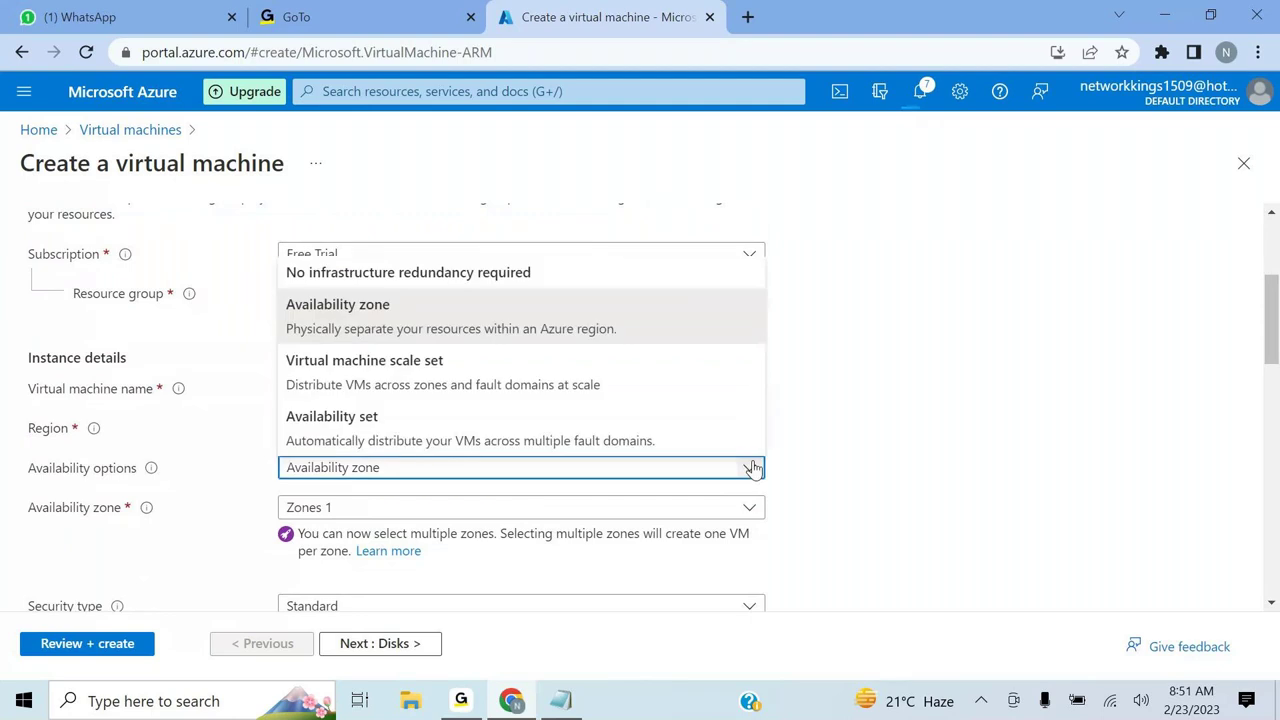
left_click(593, 281)
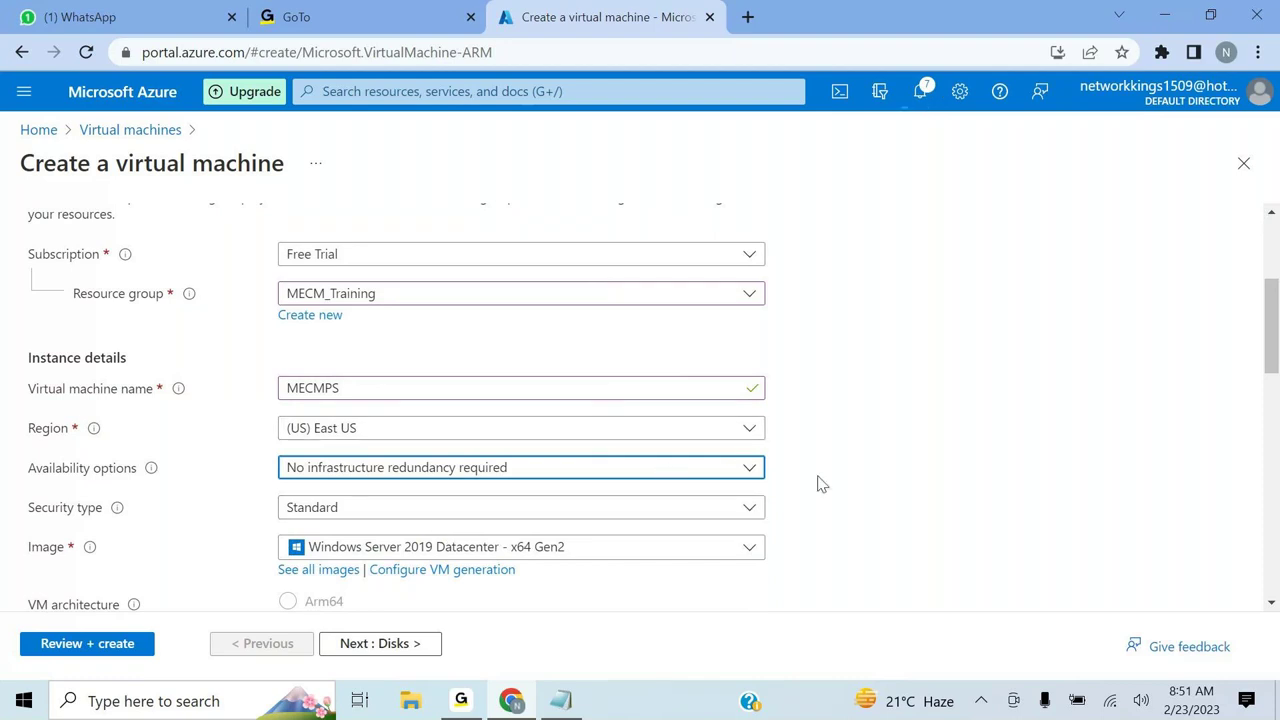
scroll(866, 477, "down", 1)
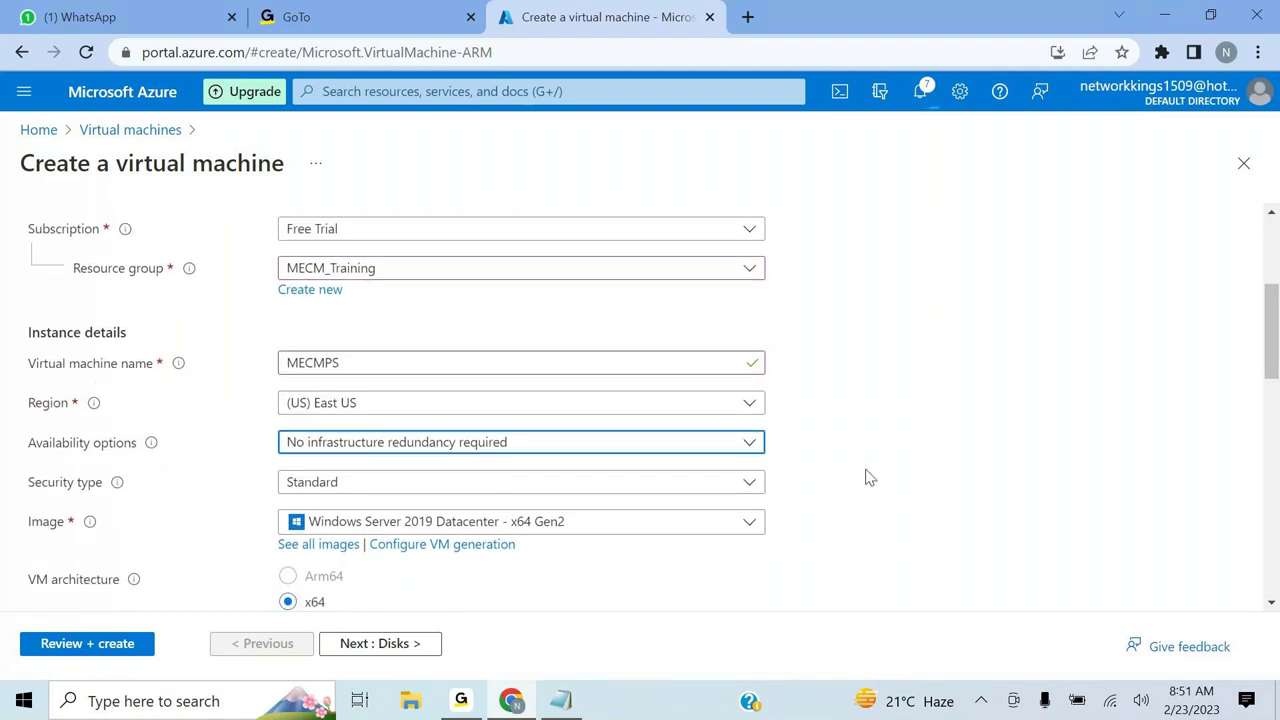
scroll(869, 477, "down", 2)
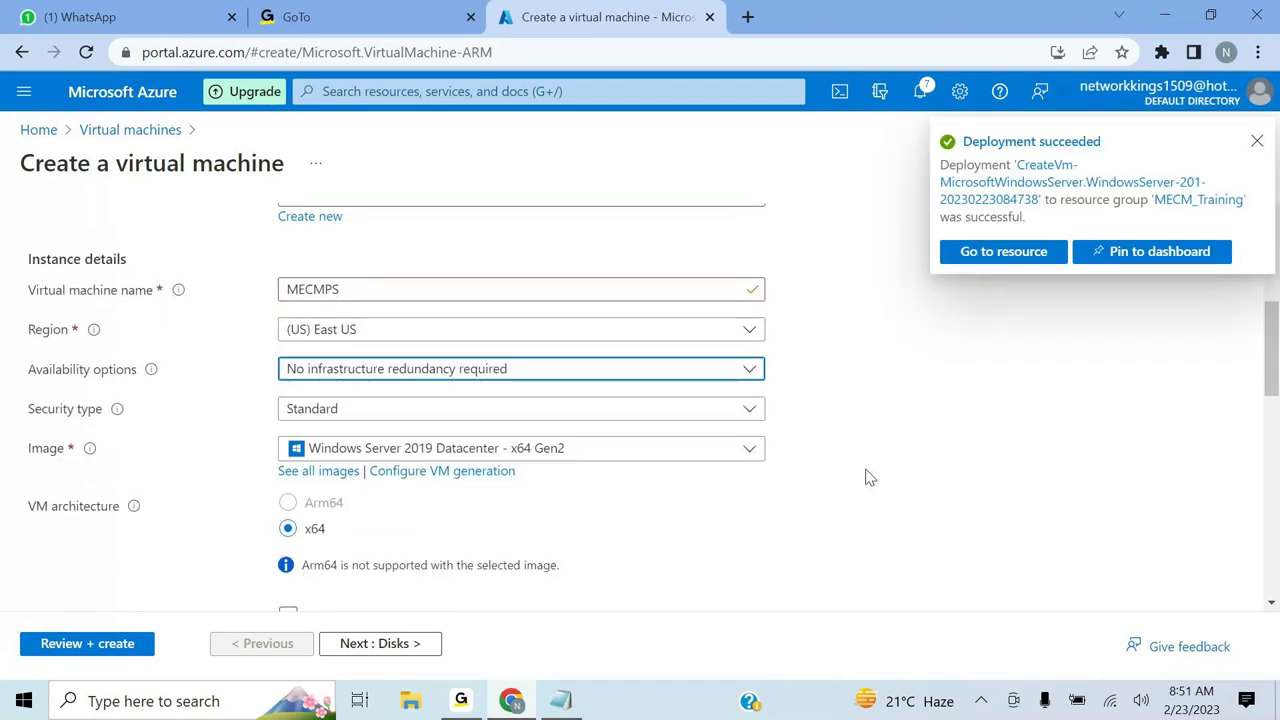
scroll(869, 477, "down", 1)
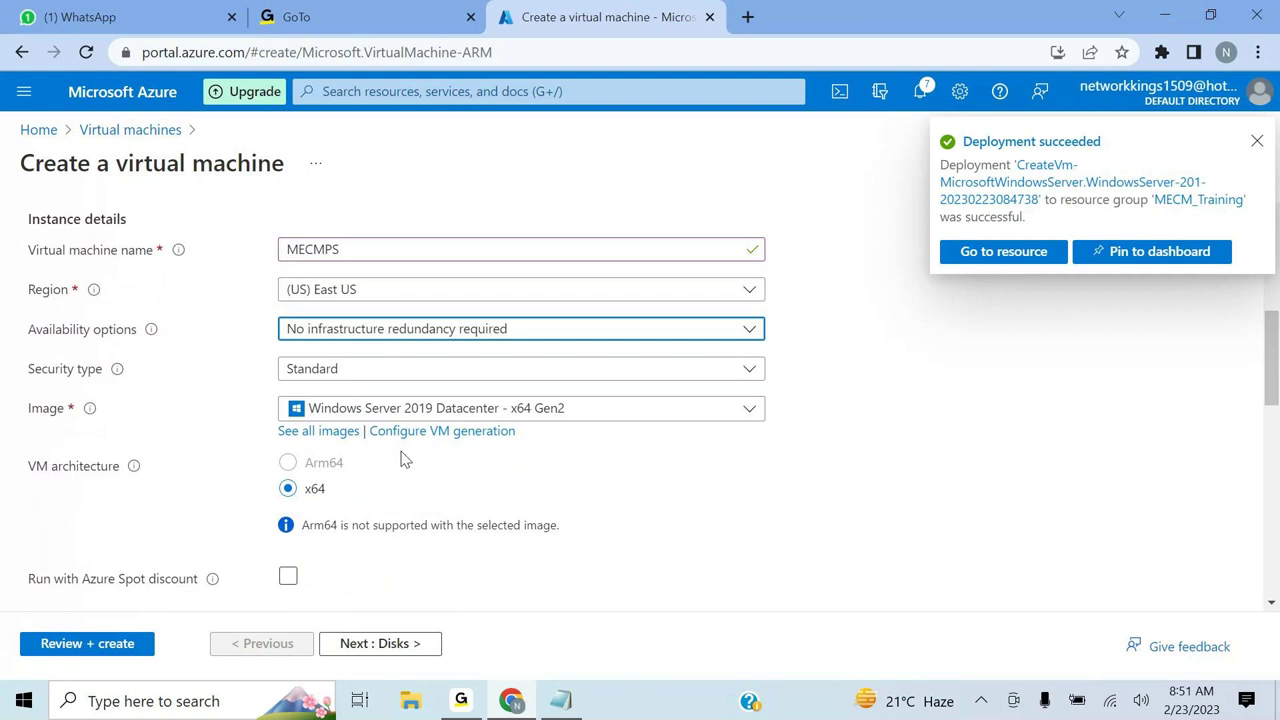
scroll(745, 468, "down", 1)
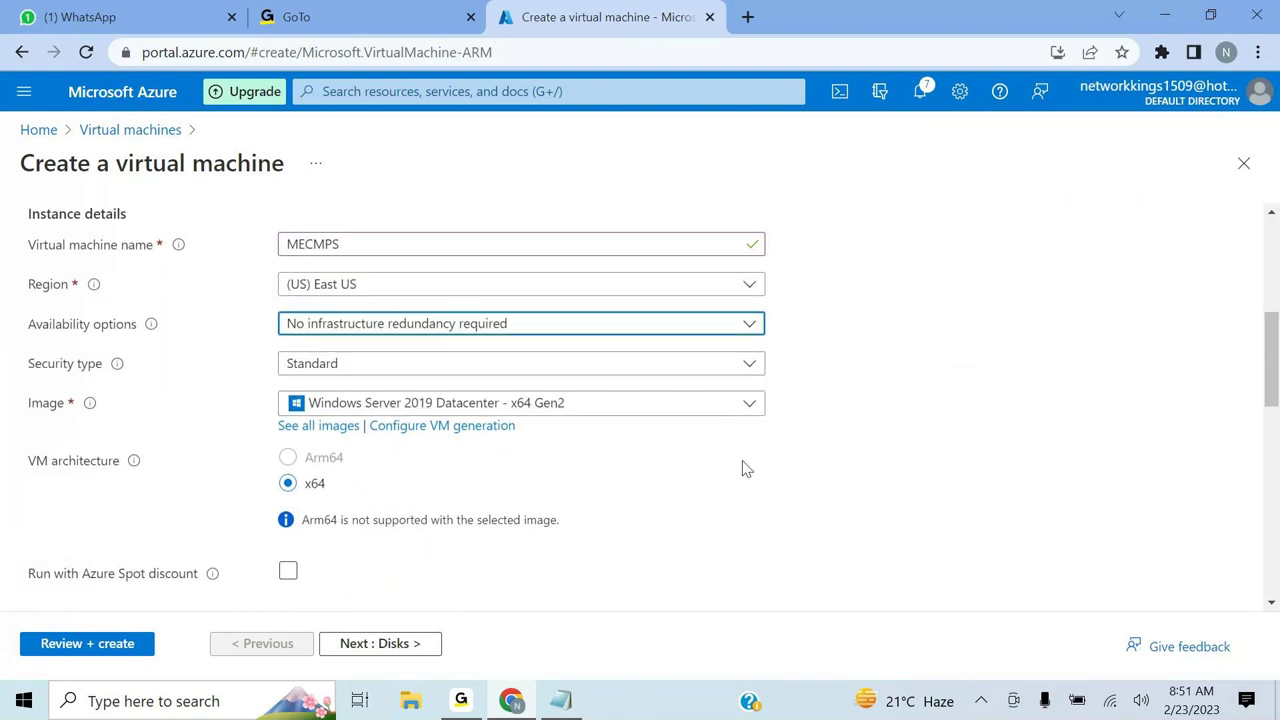
scroll(745, 468, "down", 4)
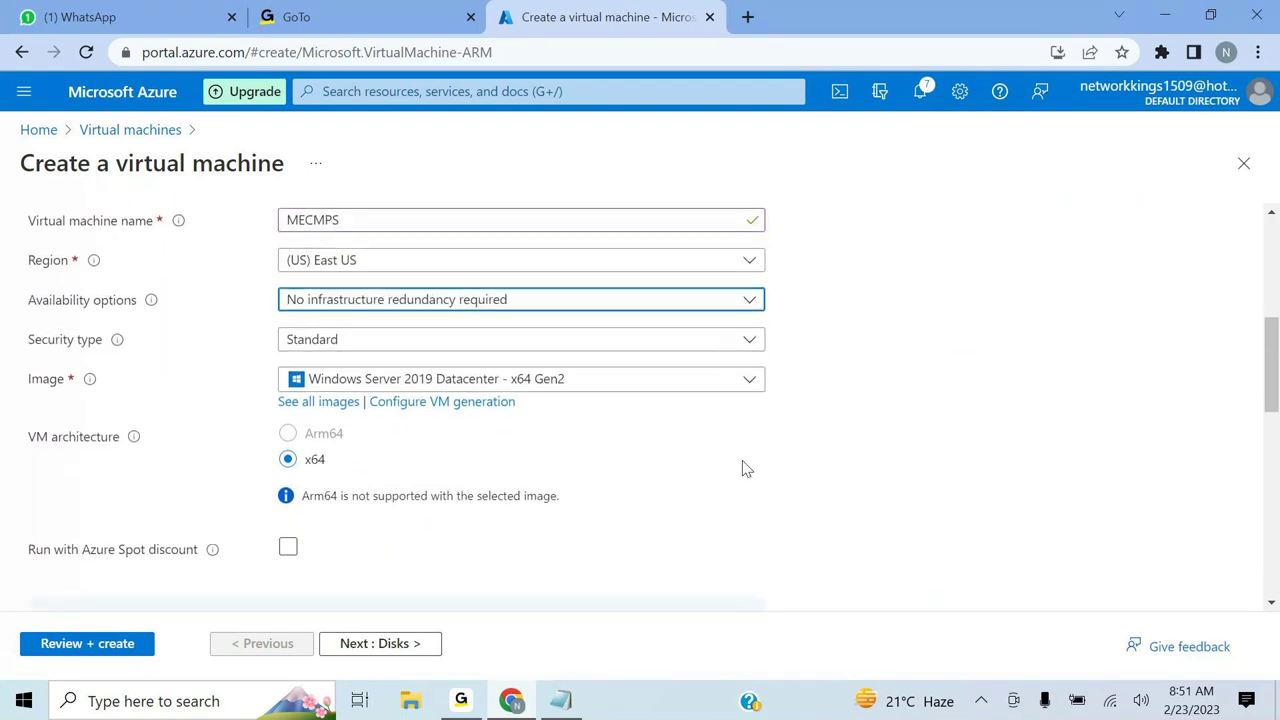
scroll(745, 468, "down", 1)
- Type the MECMPS admin username, correcting a typo, and paste the password into both password fields
left_click(294, 423)
type("sanyd")
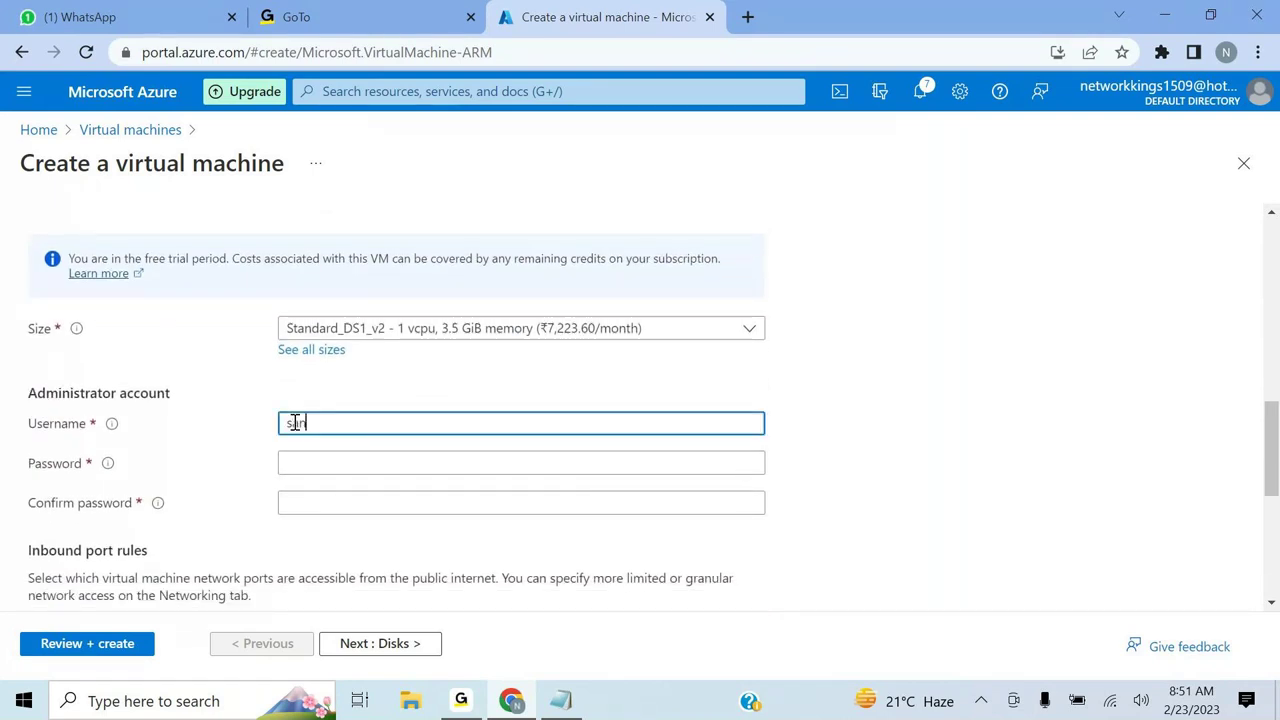
key("BackSpace")
key("BackSpace")
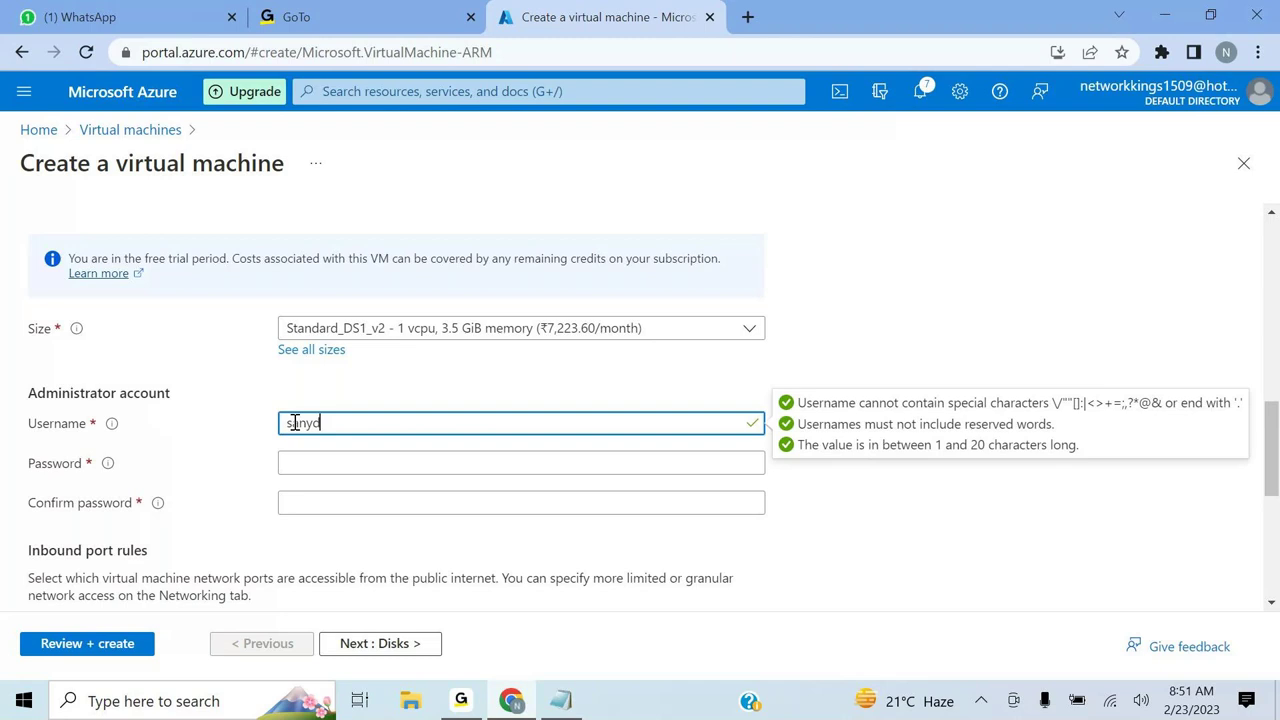
type("dy")
left_click(298, 462)
key("ctrl+v")
left_click(300, 497)
key("ctrl+v")
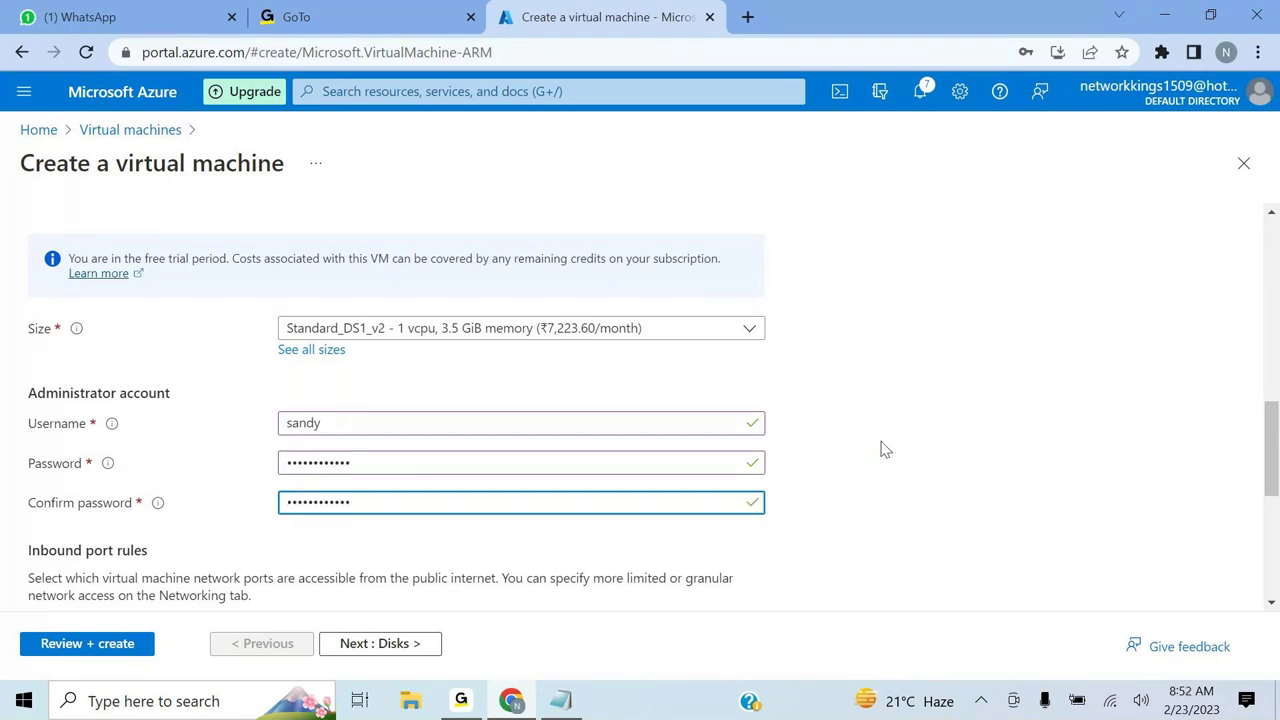
scroll(885, 449, "down", 2)
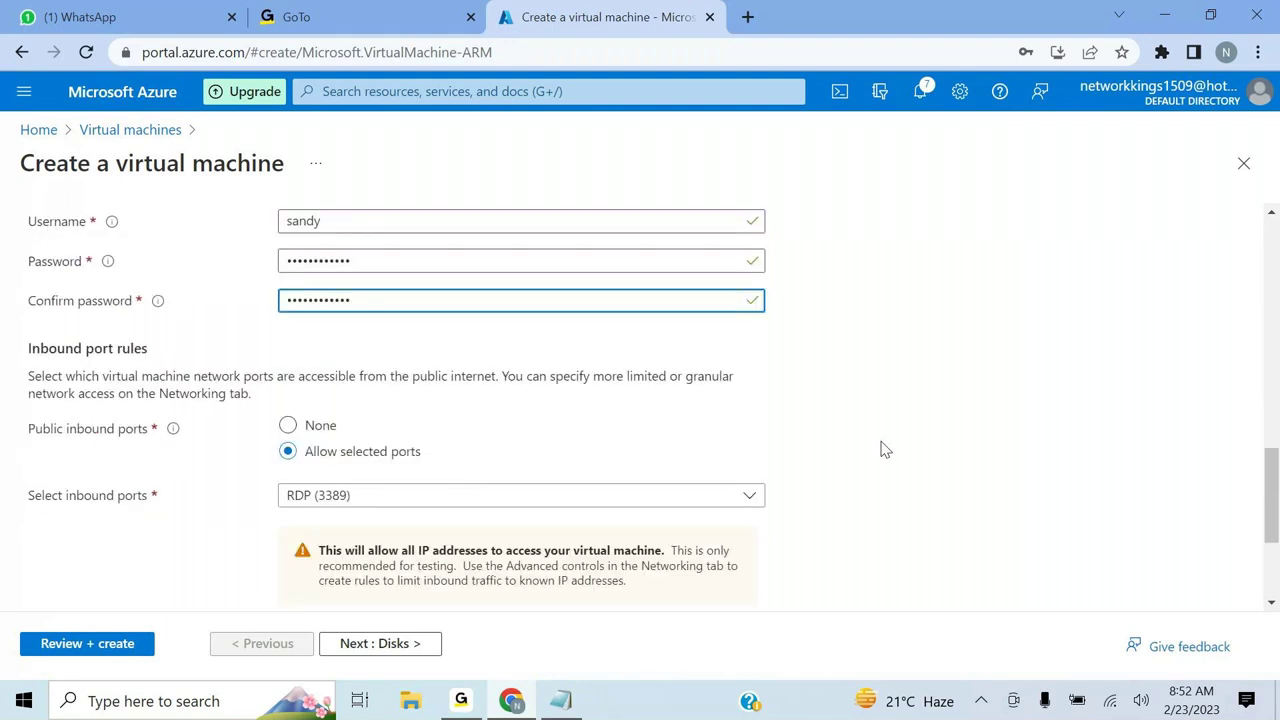
- Keep MECMPS's default disk settings and continue to Networking with eastus-network and MECMPS-ip
left_click(371, 644)
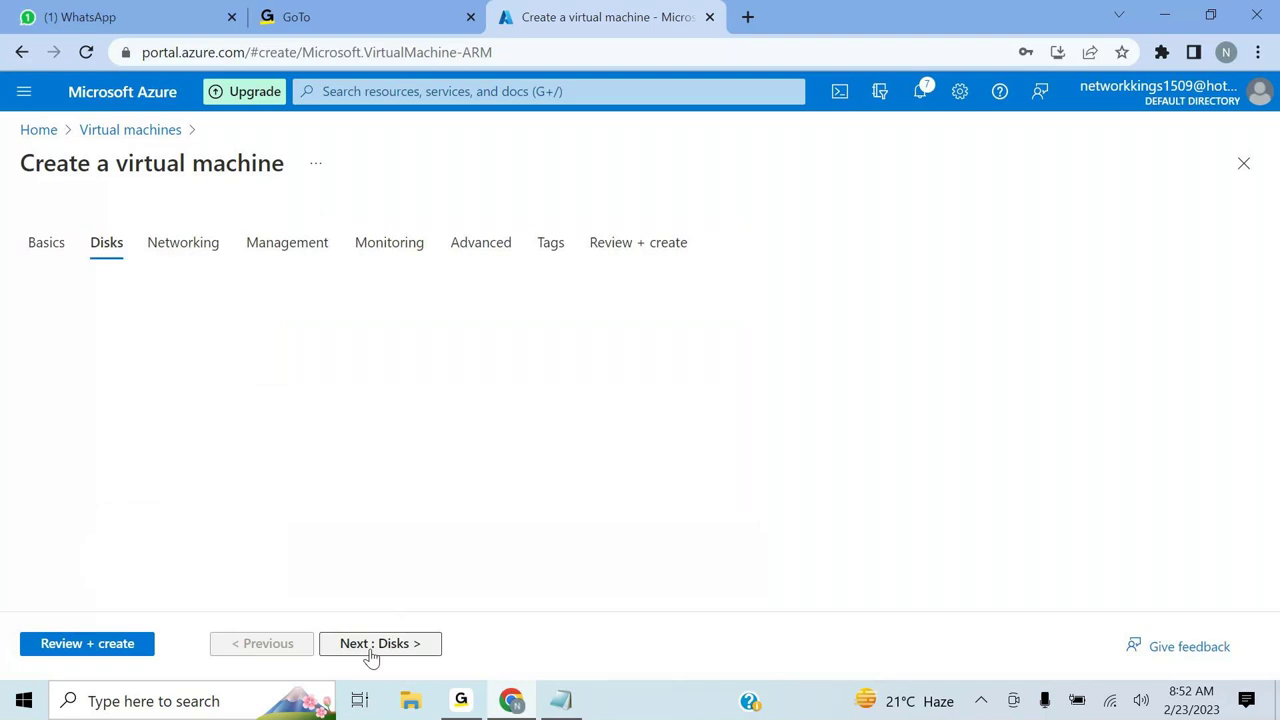
scroll(749, 470, "down", 1)
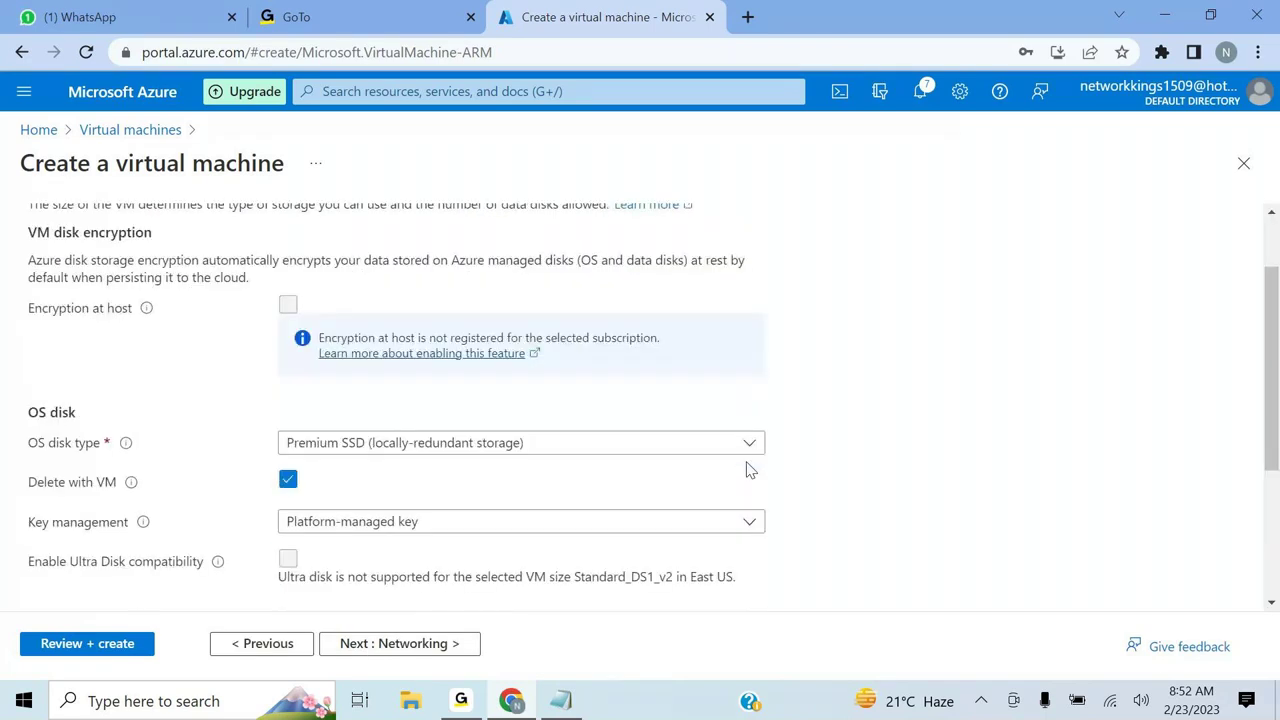
scroll(749, 470, "down", 3)
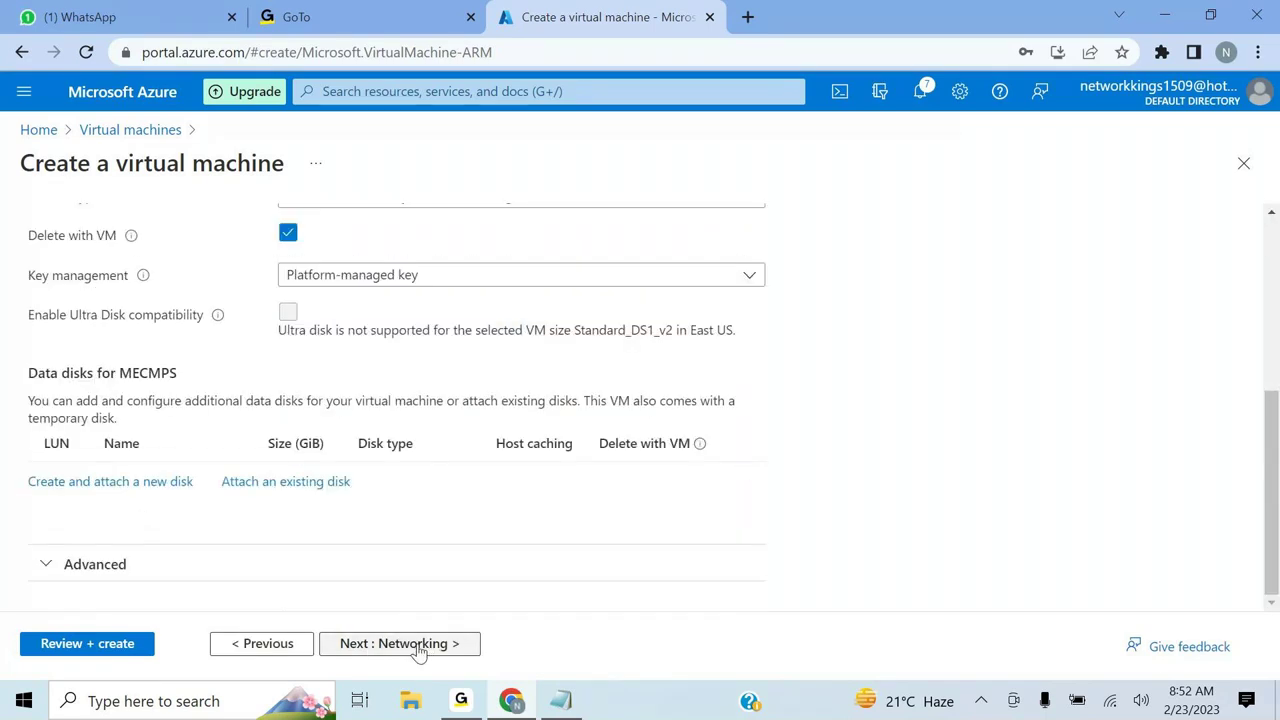
left_click(419, 648)
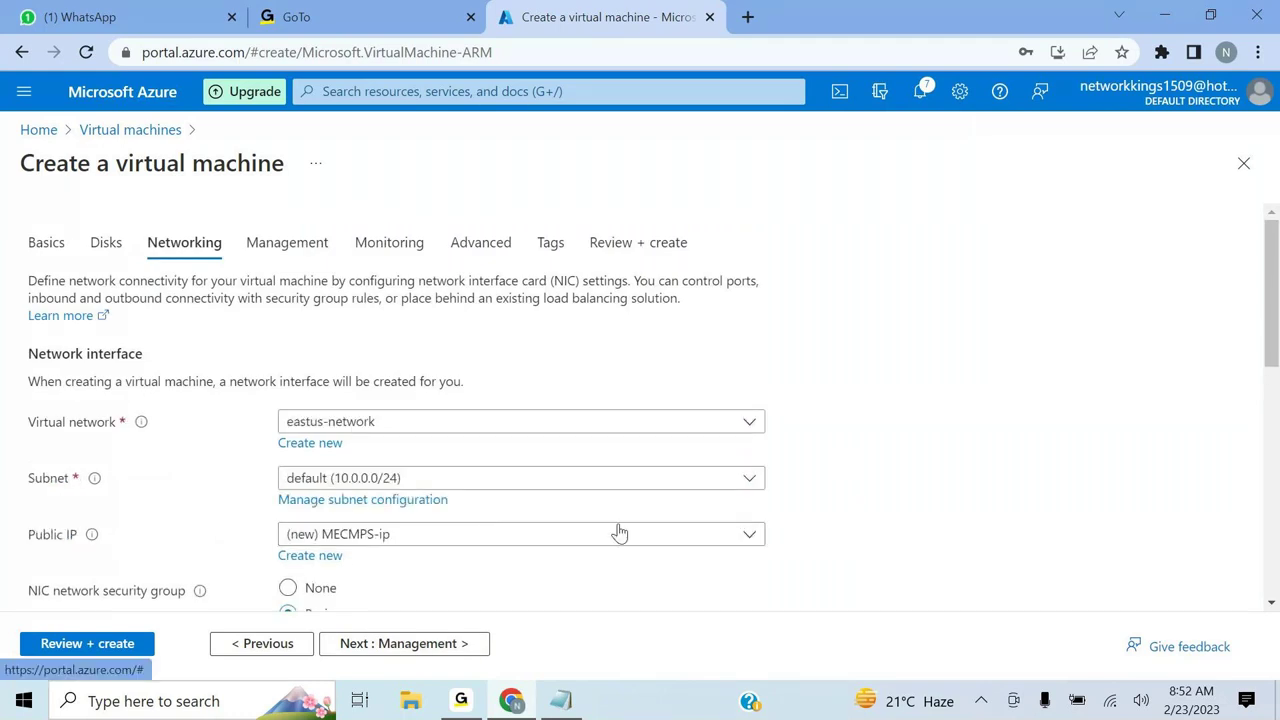
scroll(1012, 485, "down", 1)
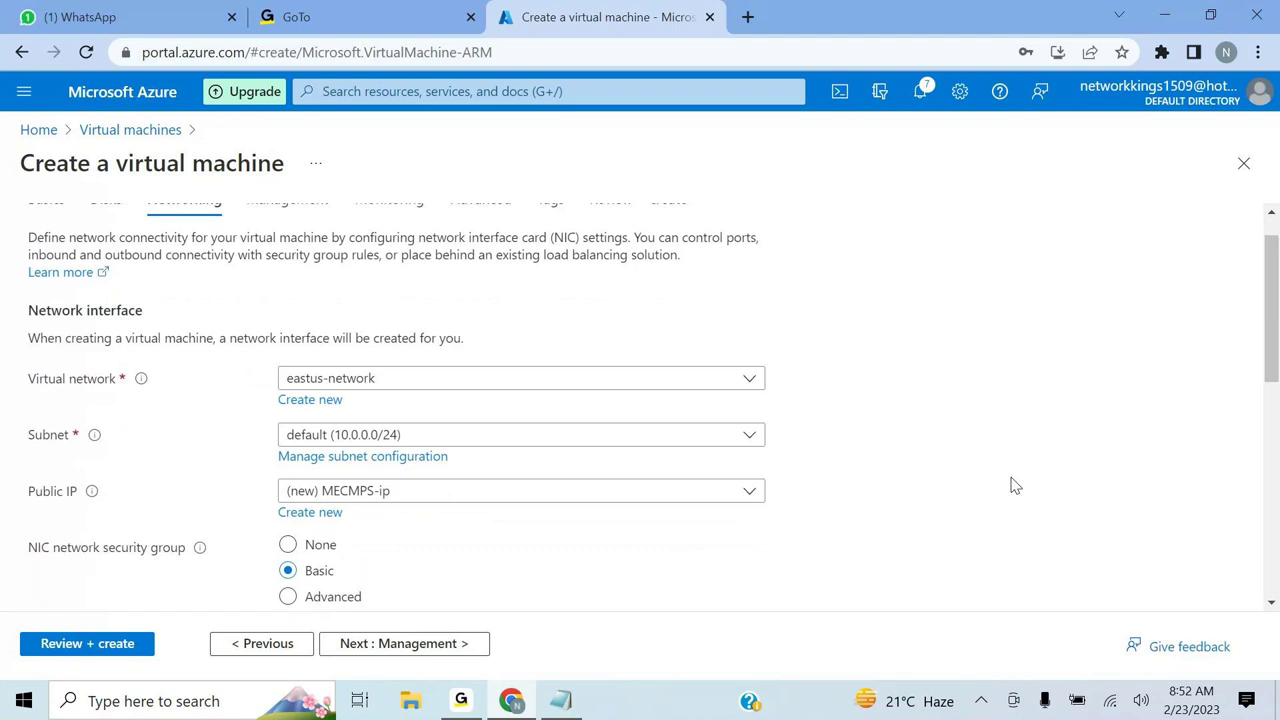
- Change the new MECMPS-ip public address to Basic SKU with static assignment
left_click(330, 515)
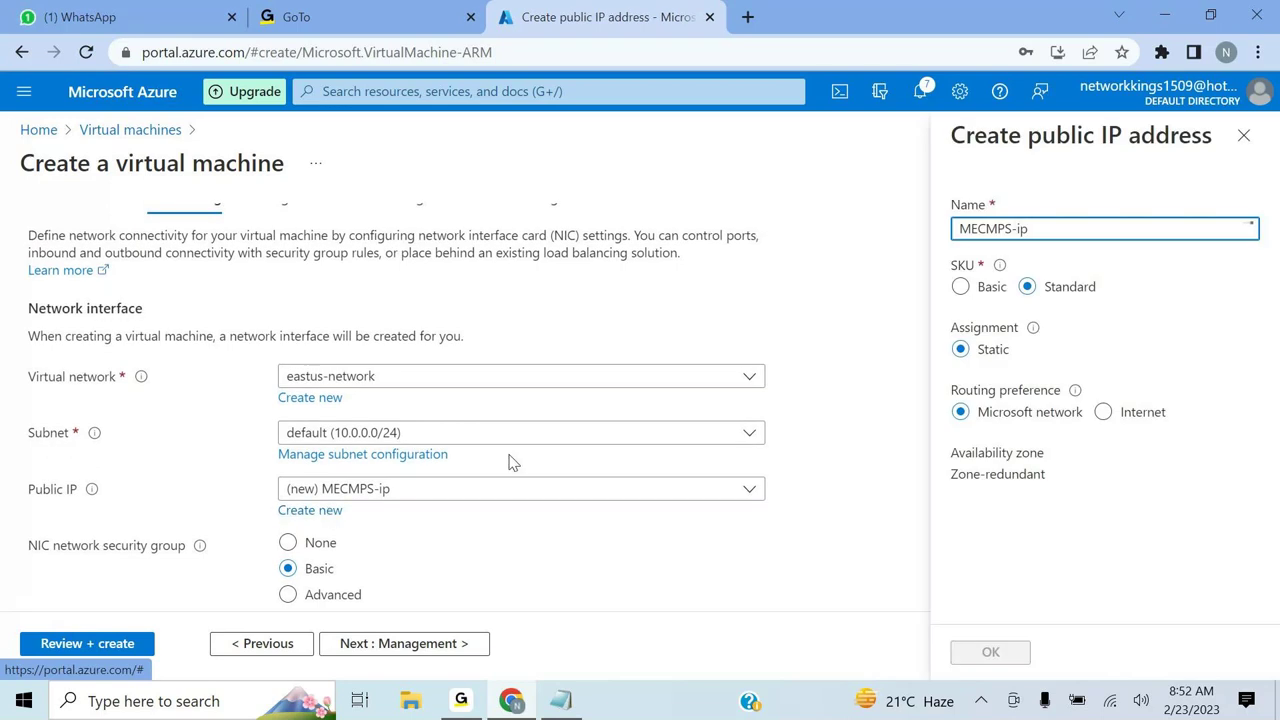
left_click(963, 287)
left_click(991, 651)
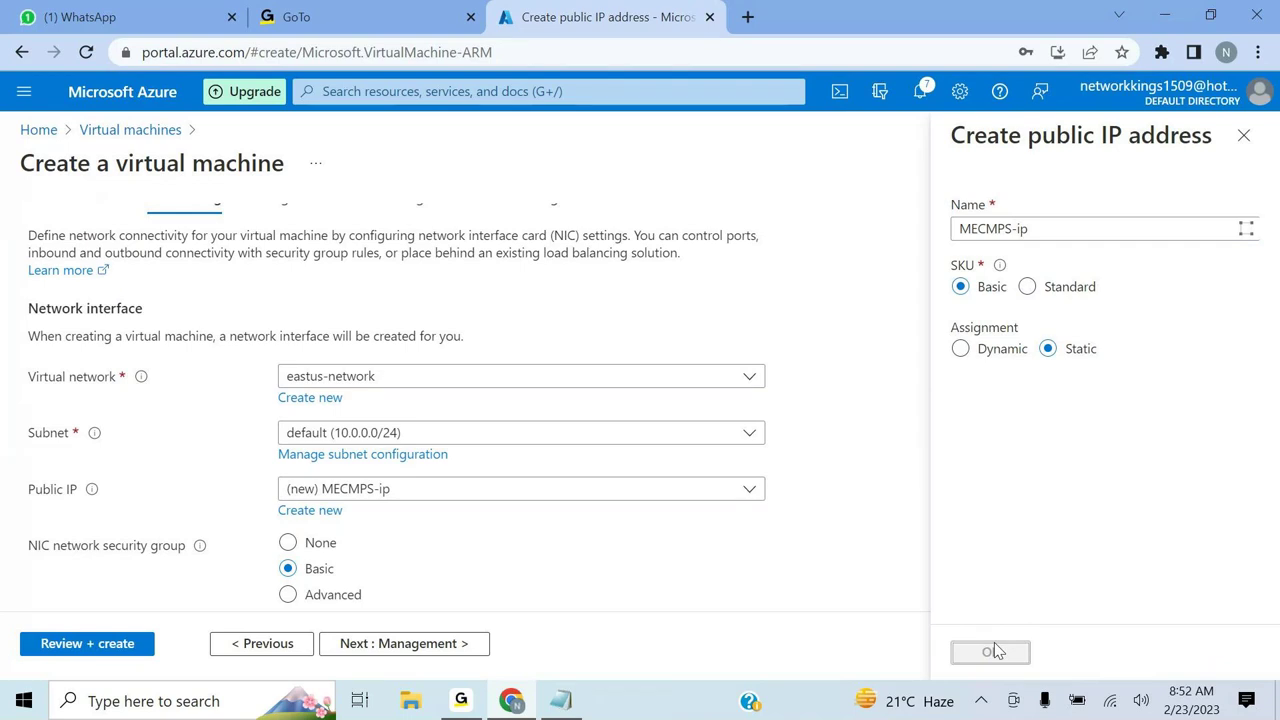
scroll(643, 597, "down", 5)
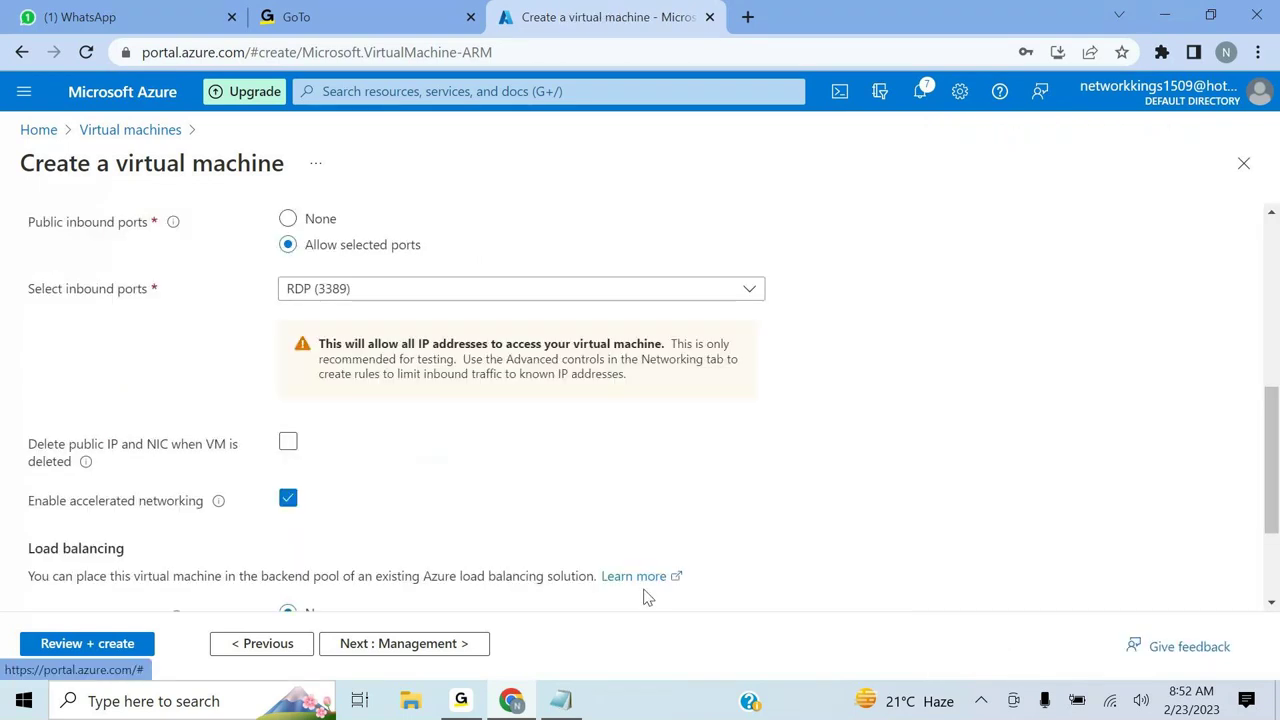
- Validate the MECMPS VM settings, then create the VM once validation passes
left_click(102, 645)
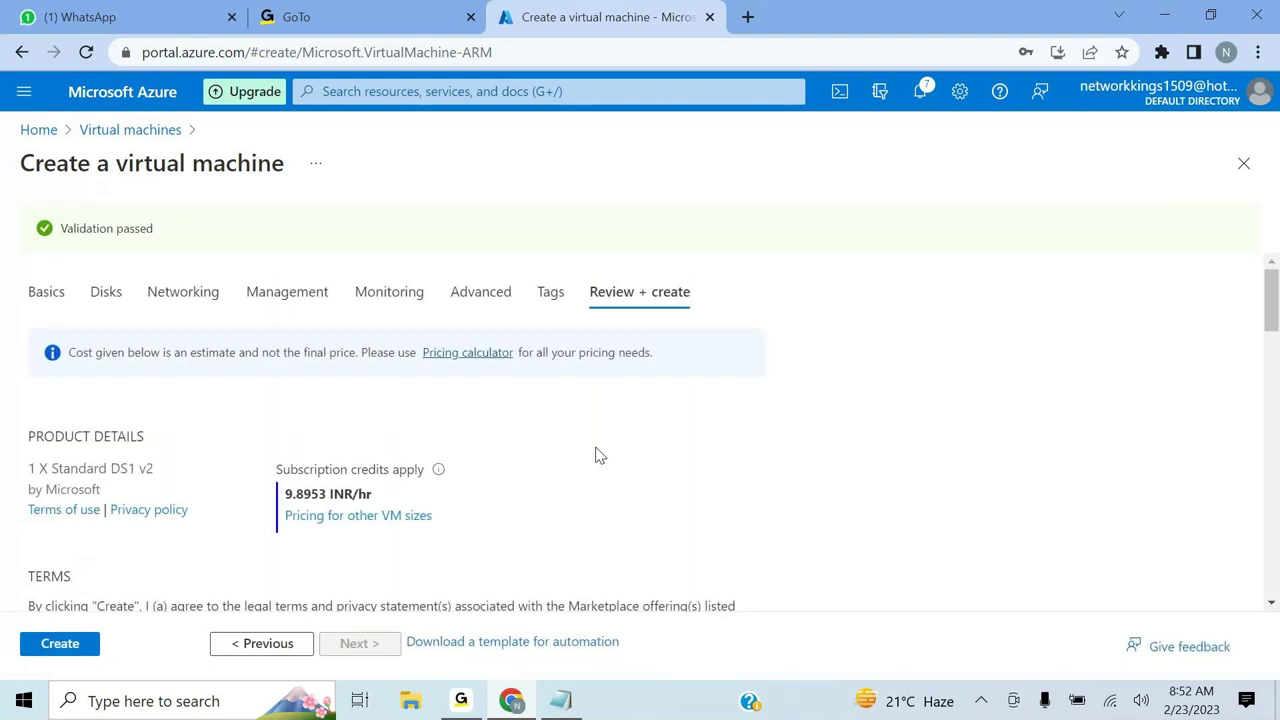
left_click(64, 643)
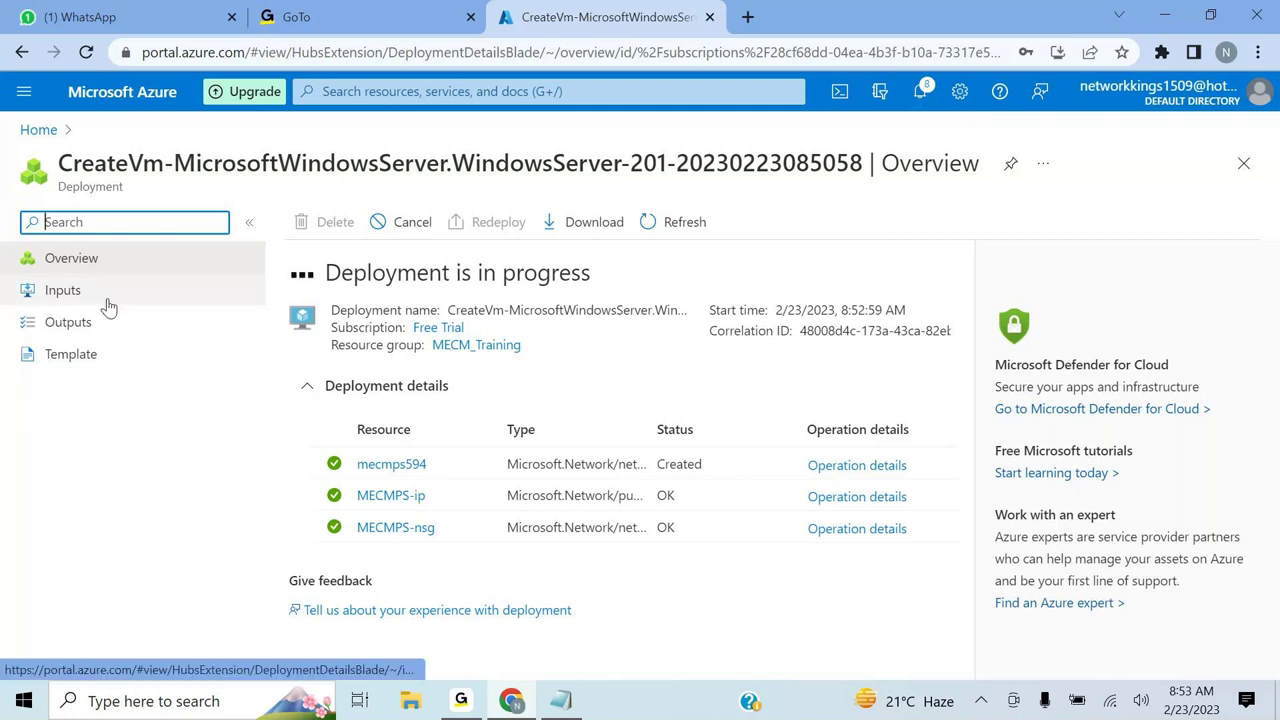
- Open Virtual machines from recent services and scroll across the columns for Database, Domain and MECMPS
left_click(433, 88)
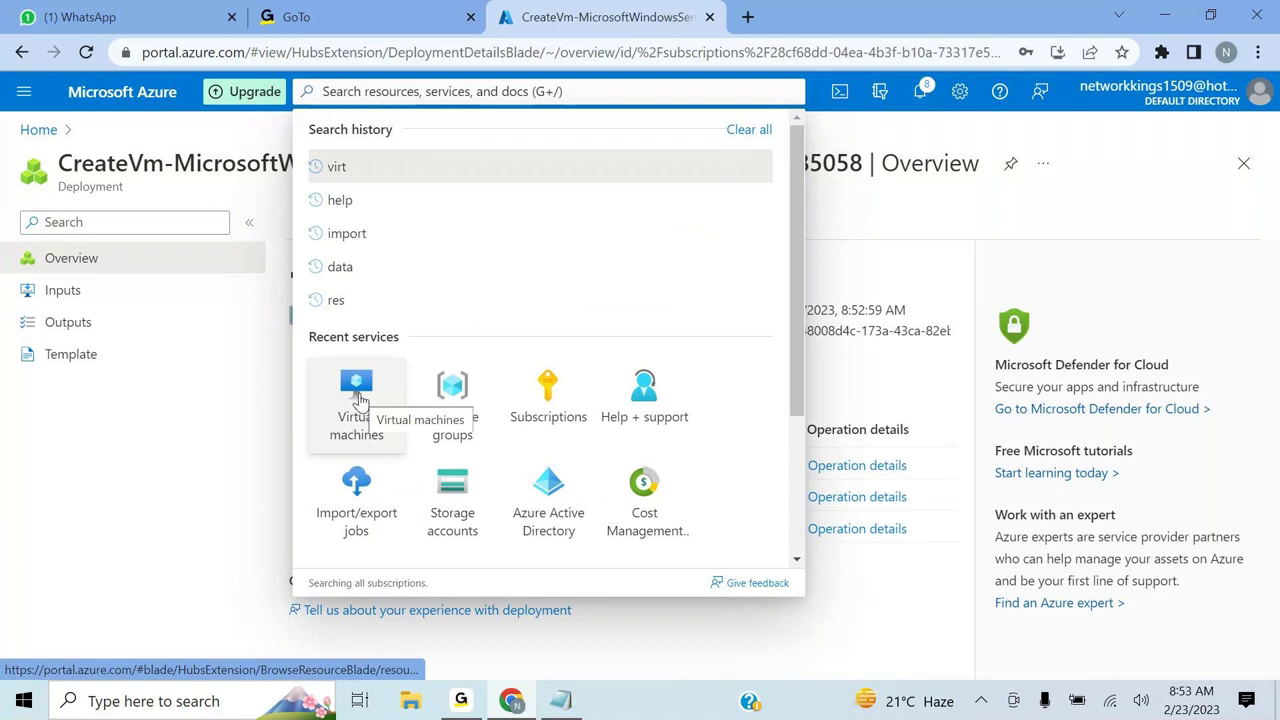
left_click(357, 398)
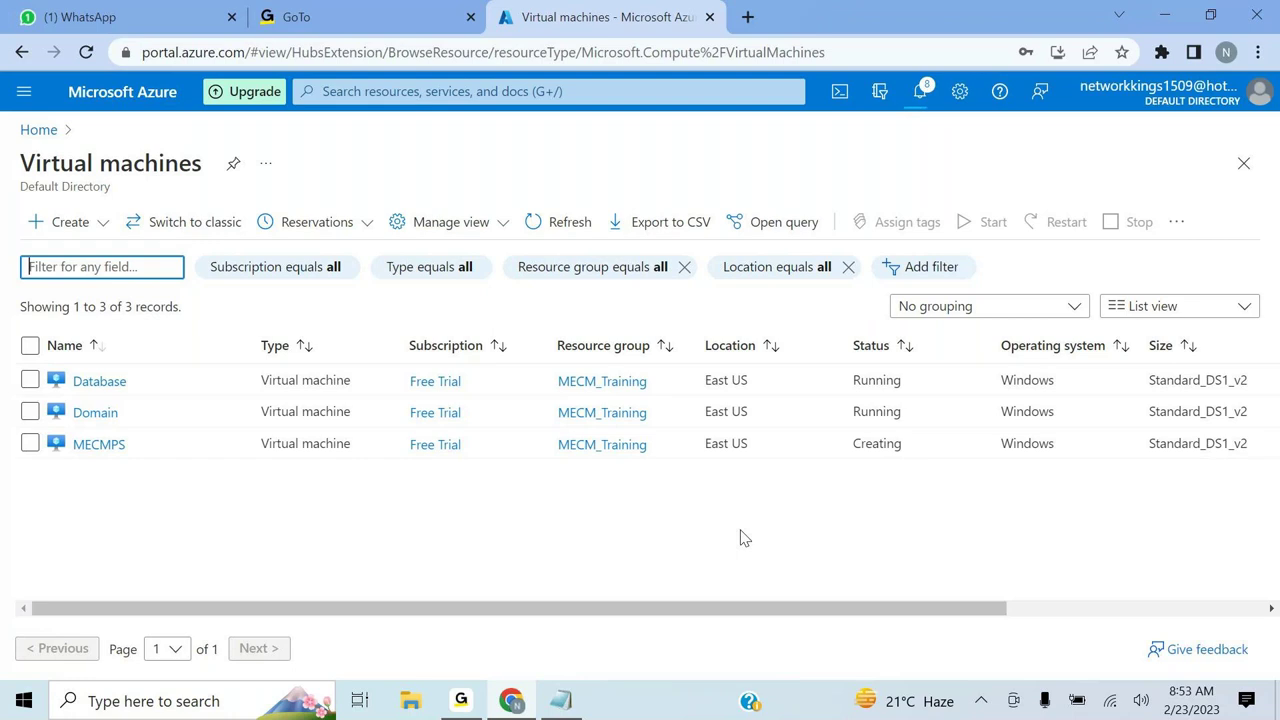
scroll(743, 538, "right", 1)
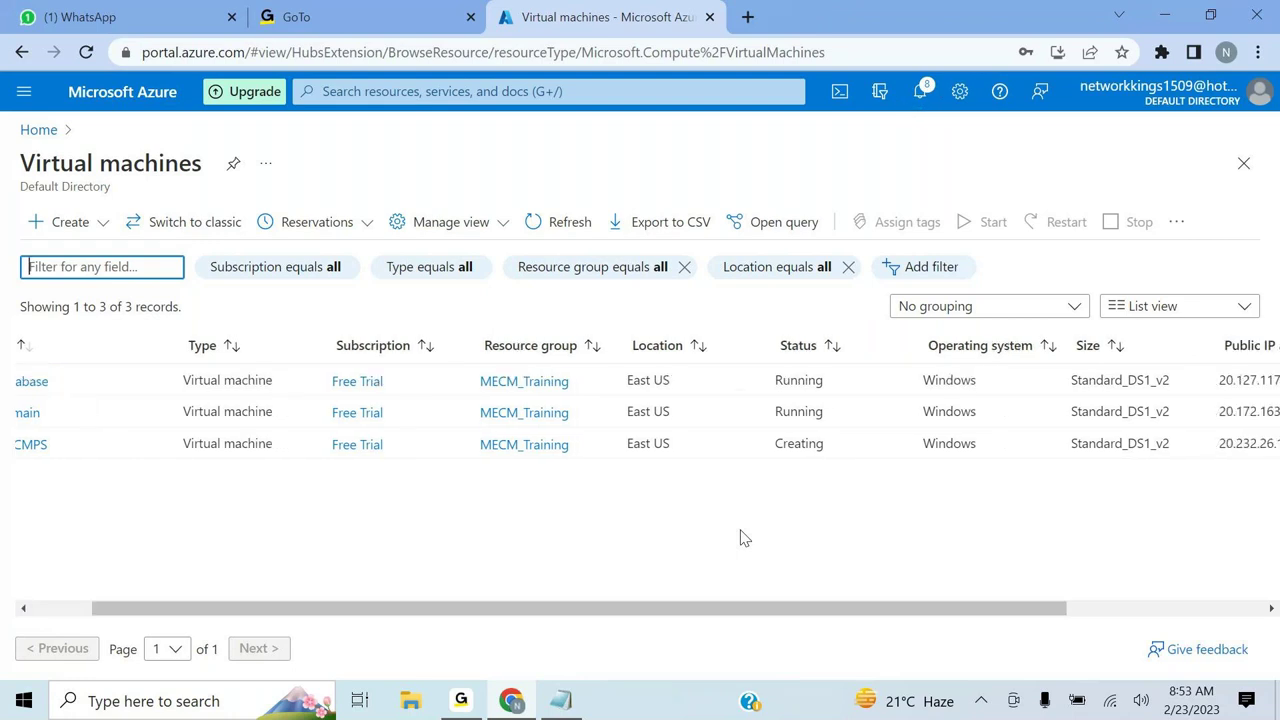
scroll(743, 538, "right", 2)
scroll(743, 538, "right", 1)
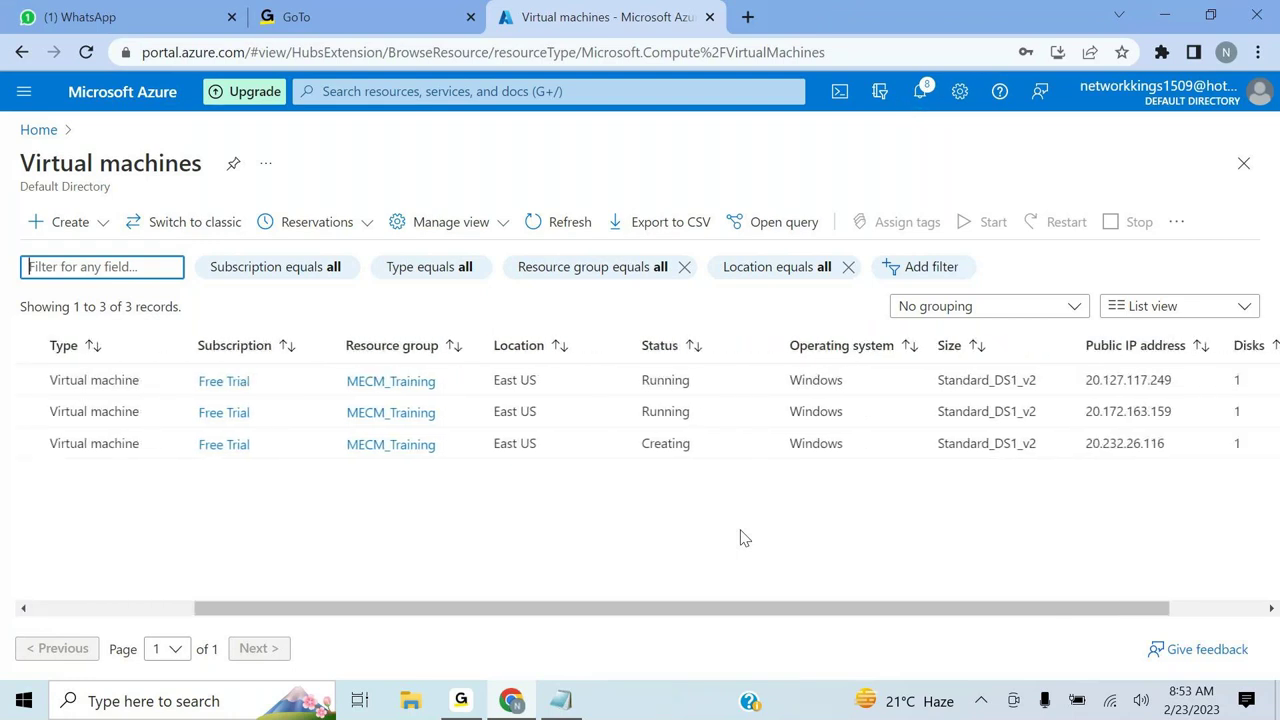
scroll(743, 538, "right", 1)
scroll(743, 538, "right", 1)
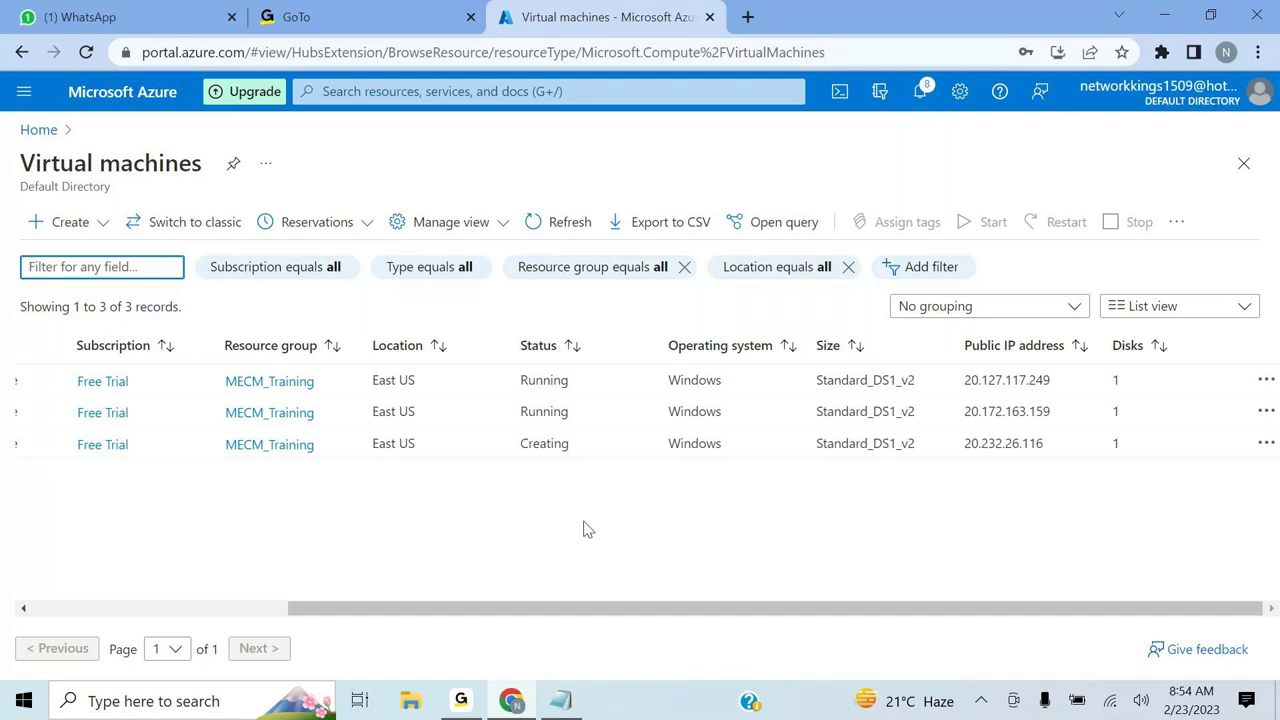
scroll(587, 529, "left", 3)
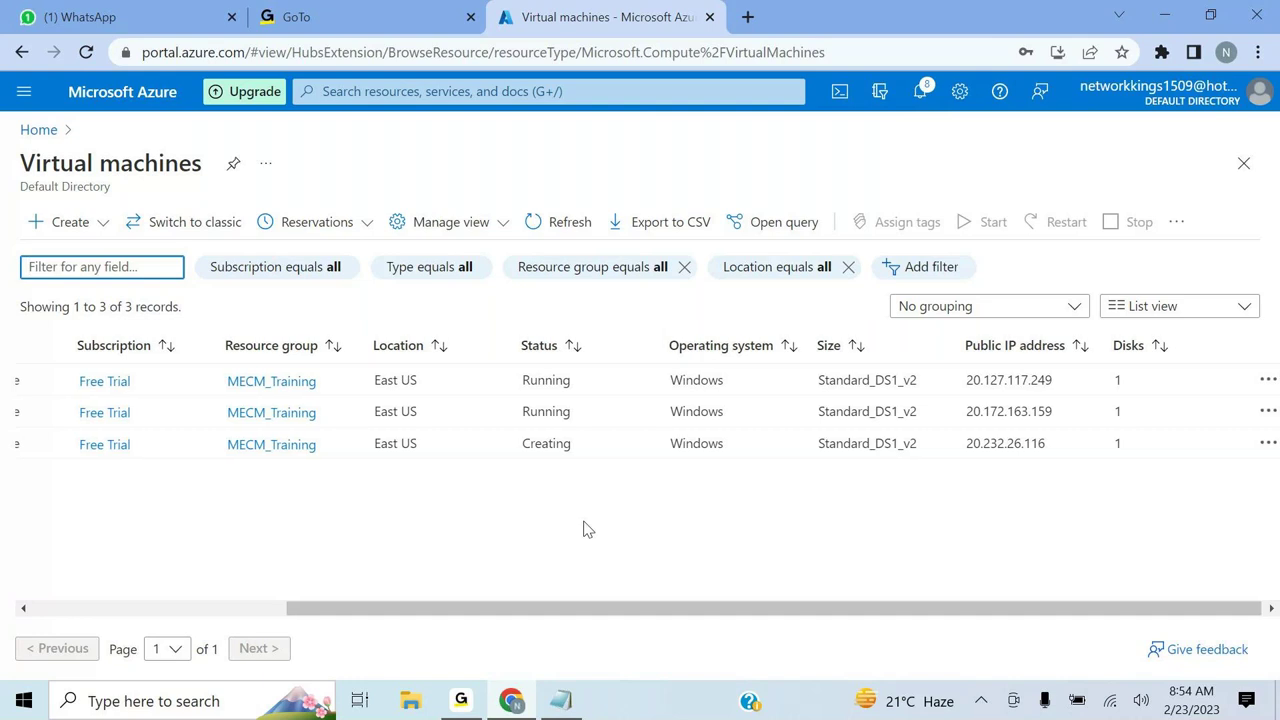
scroll(587, 529, "left", 1)
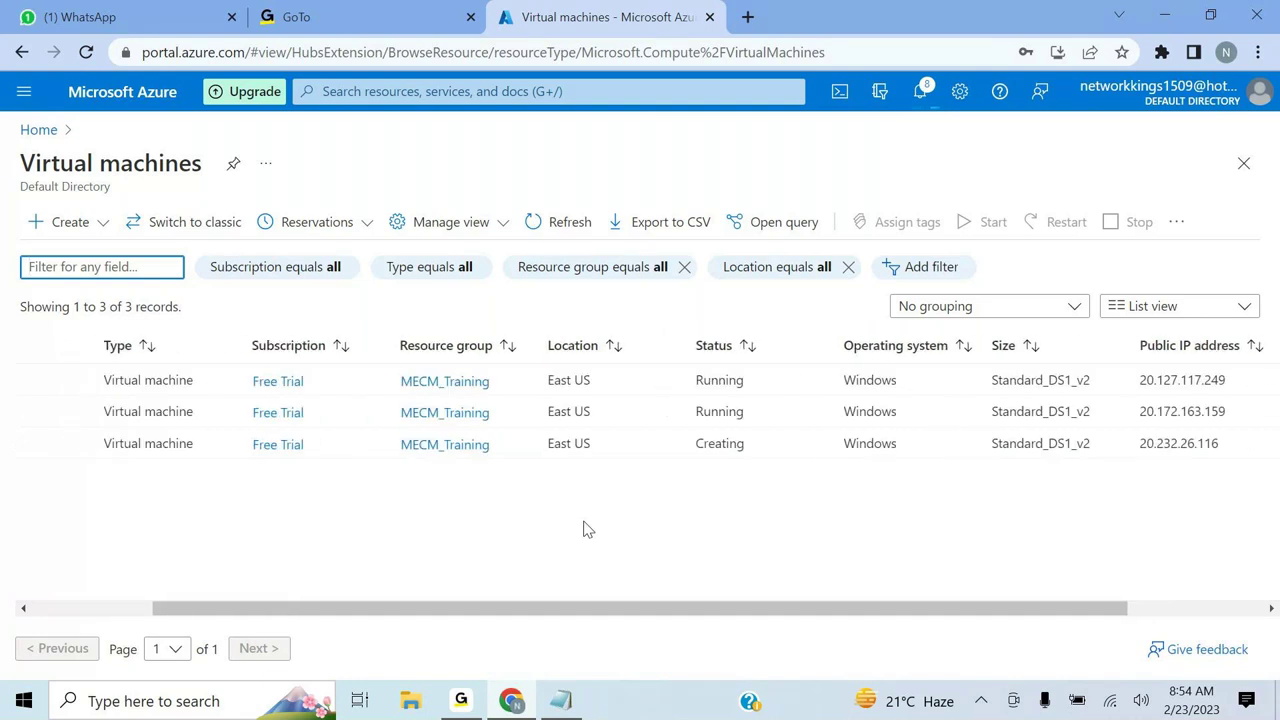
scroll(587, 529, "left", 3)
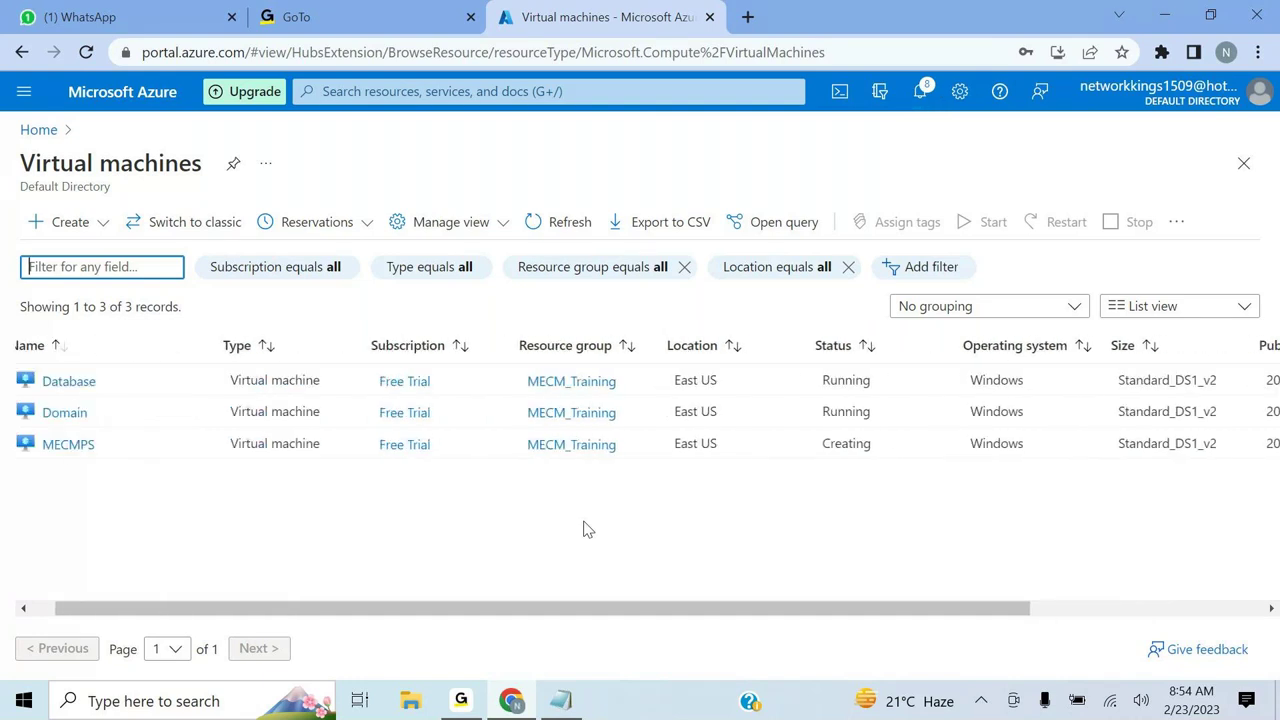
scroll(587, 529, "left", 1)
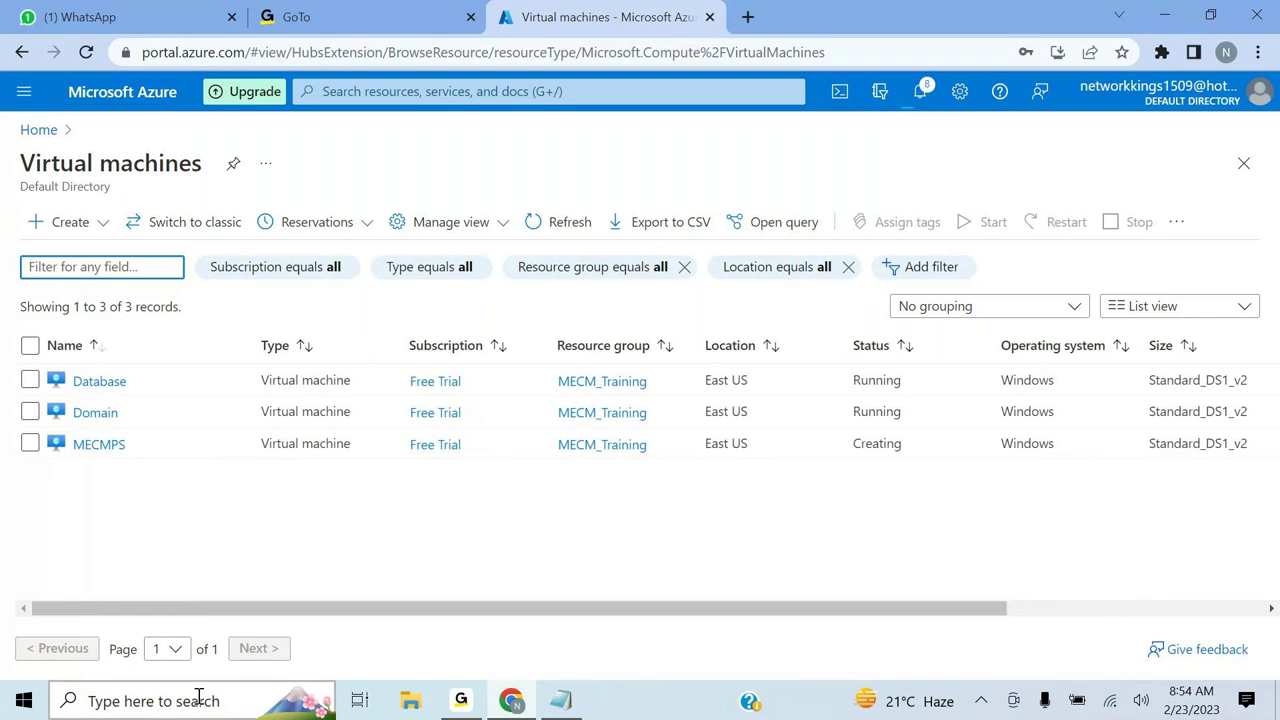
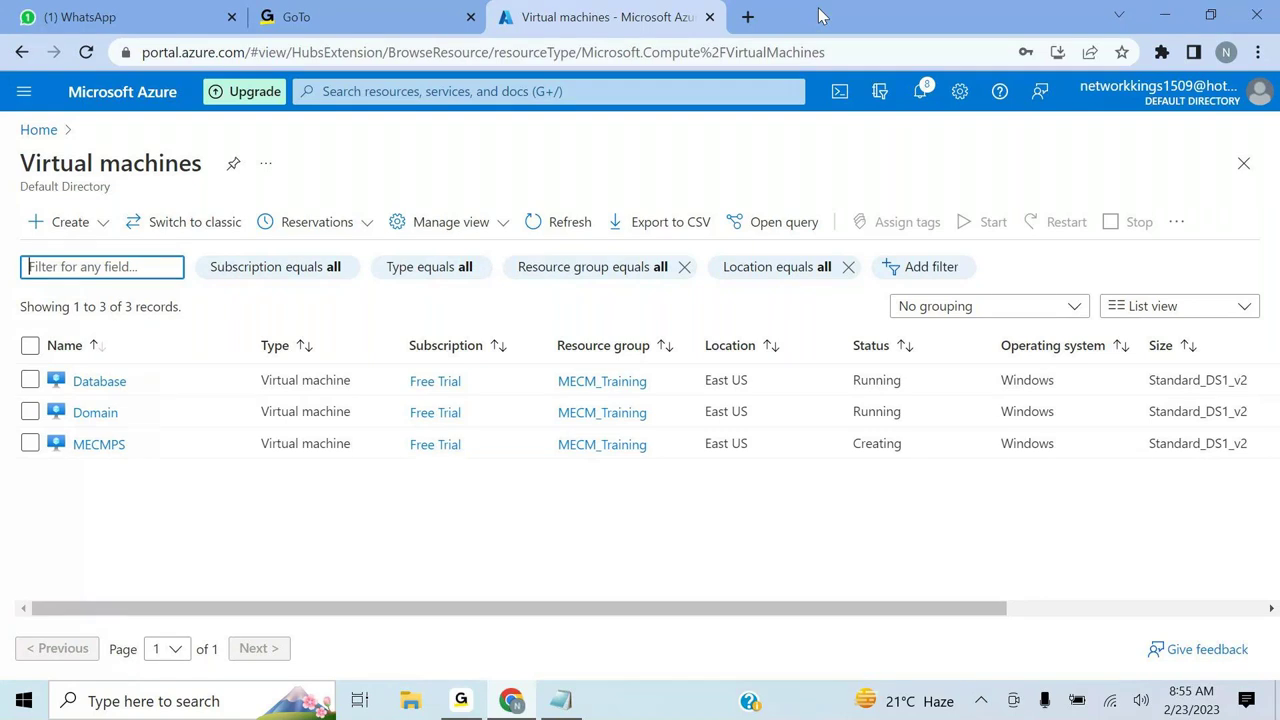
- Refresh the Azure virtual machines list until MECMPS shows Running
left_click(563, 225)
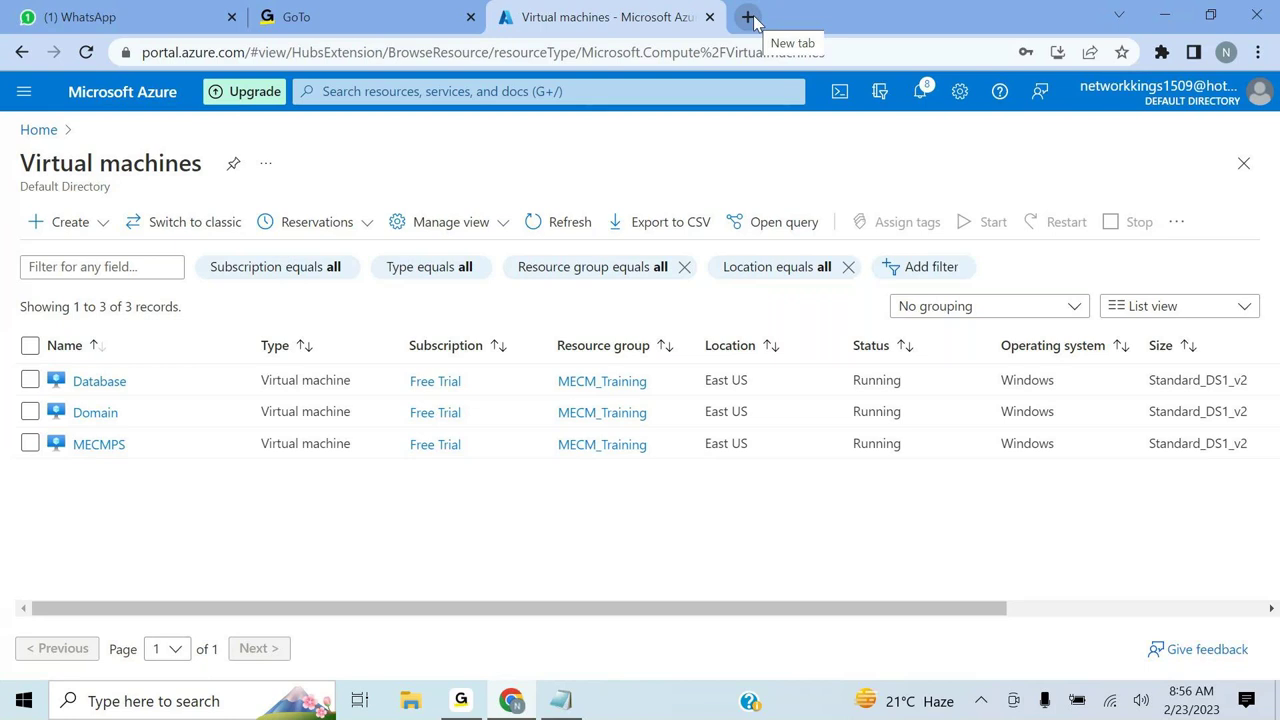
- Open a blank new browser tab, then go back to the Azure virtual machines list
left_click(749, 17)
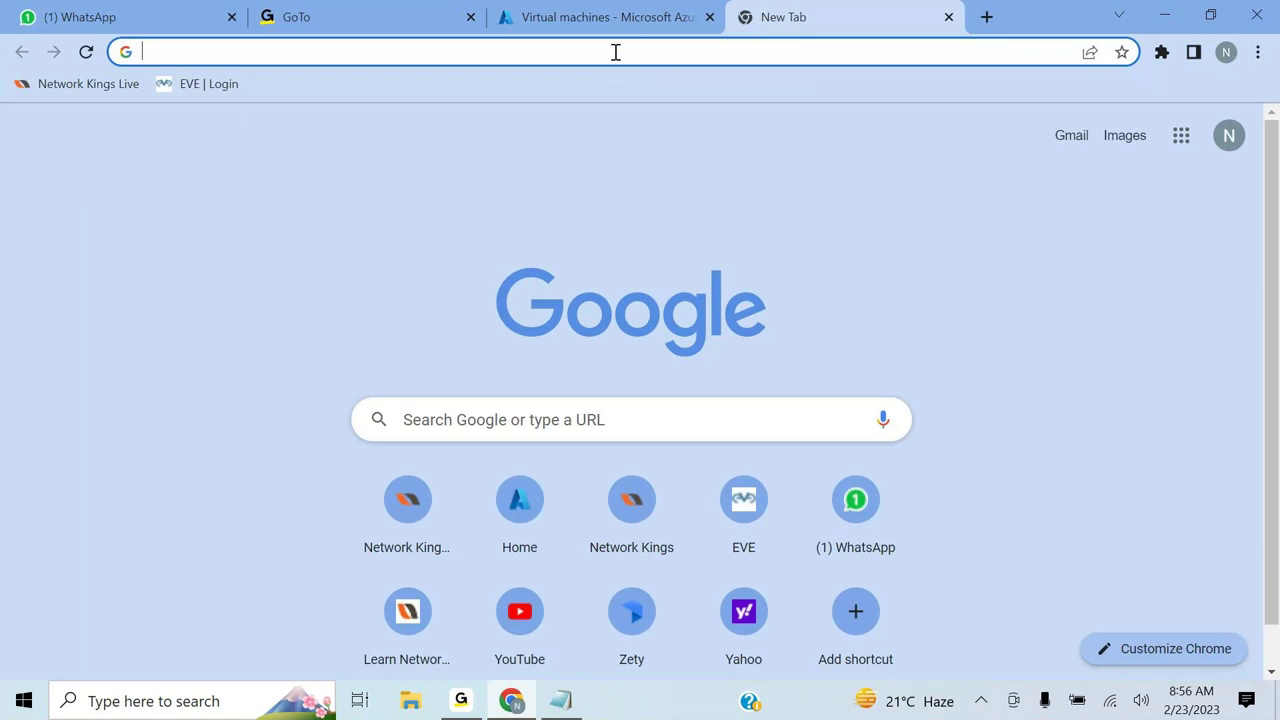
left_click(615, 52)
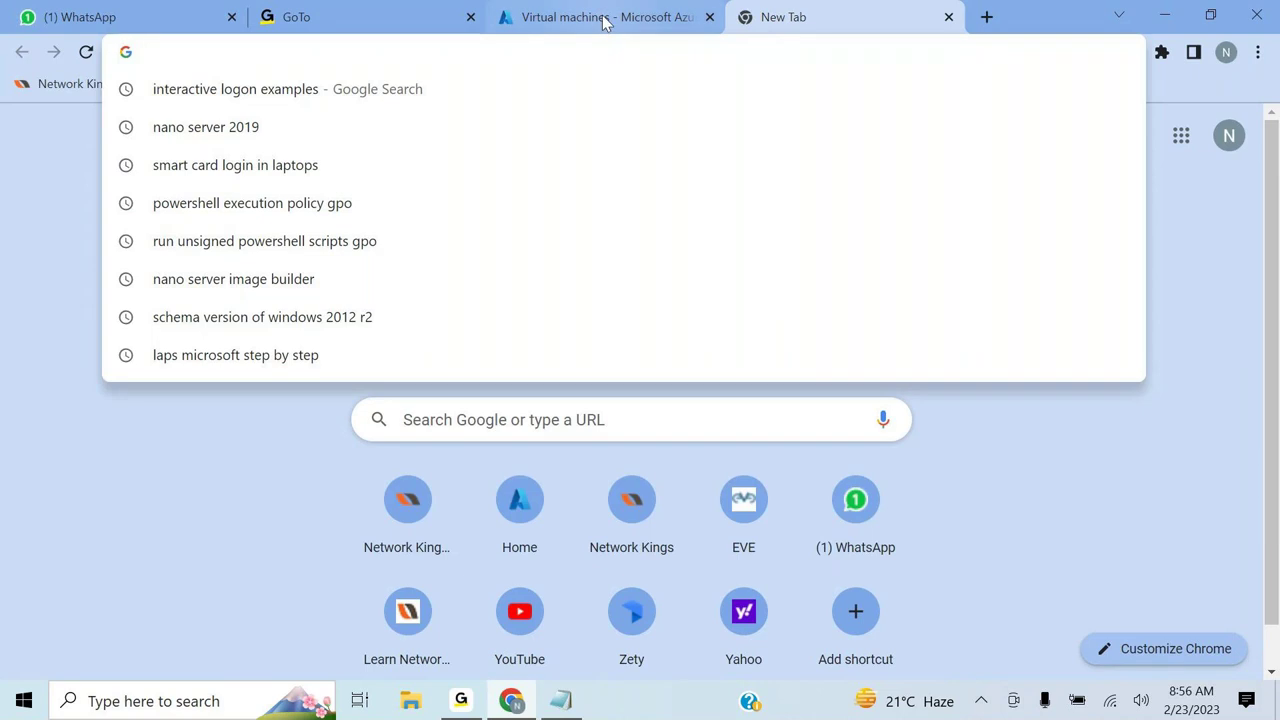
left_click(603, 23)
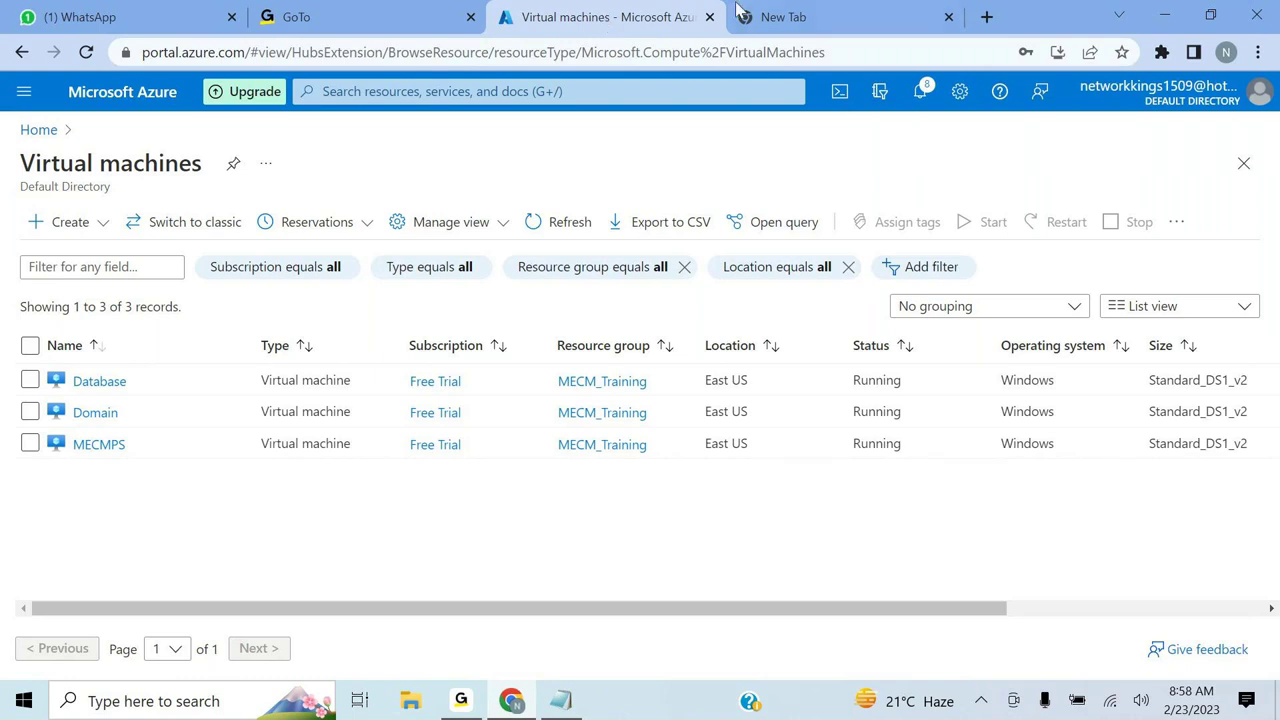
- Load google.com in the new tab and dismiss the account security and 2-Step Verification prompts
left_click(770, 17)
type("goog")
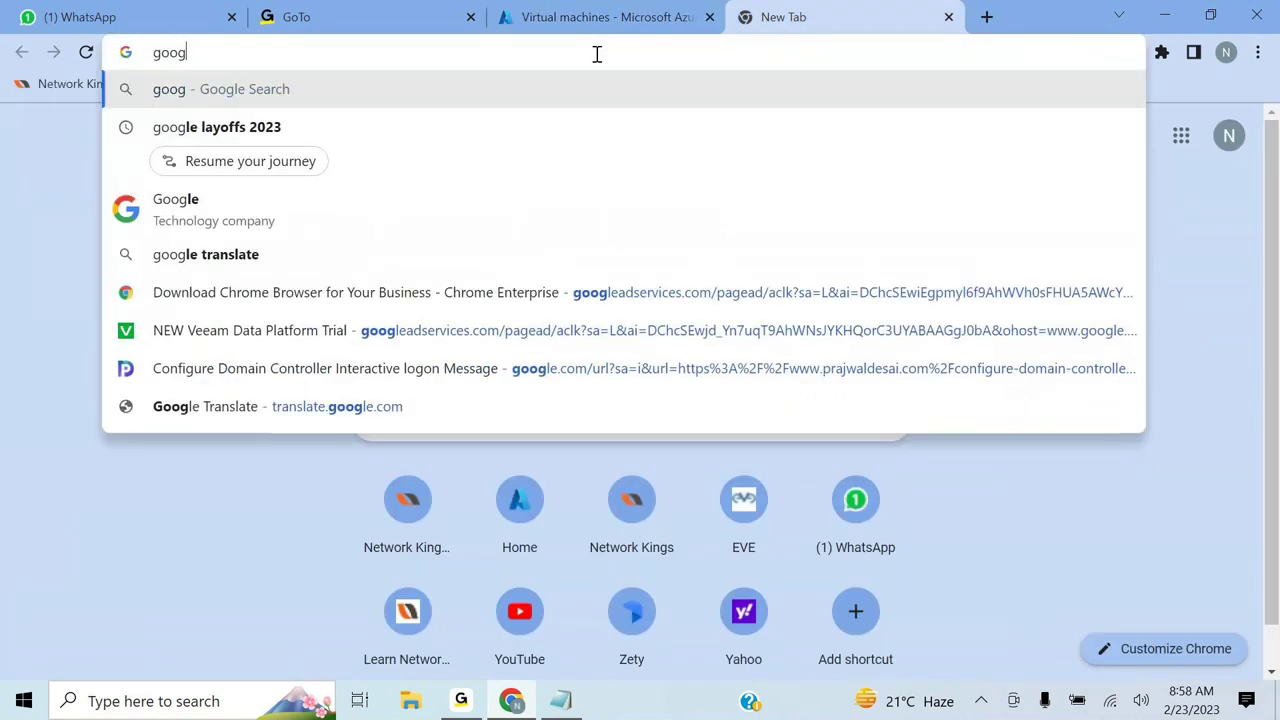
type("le.co")
key("Return")
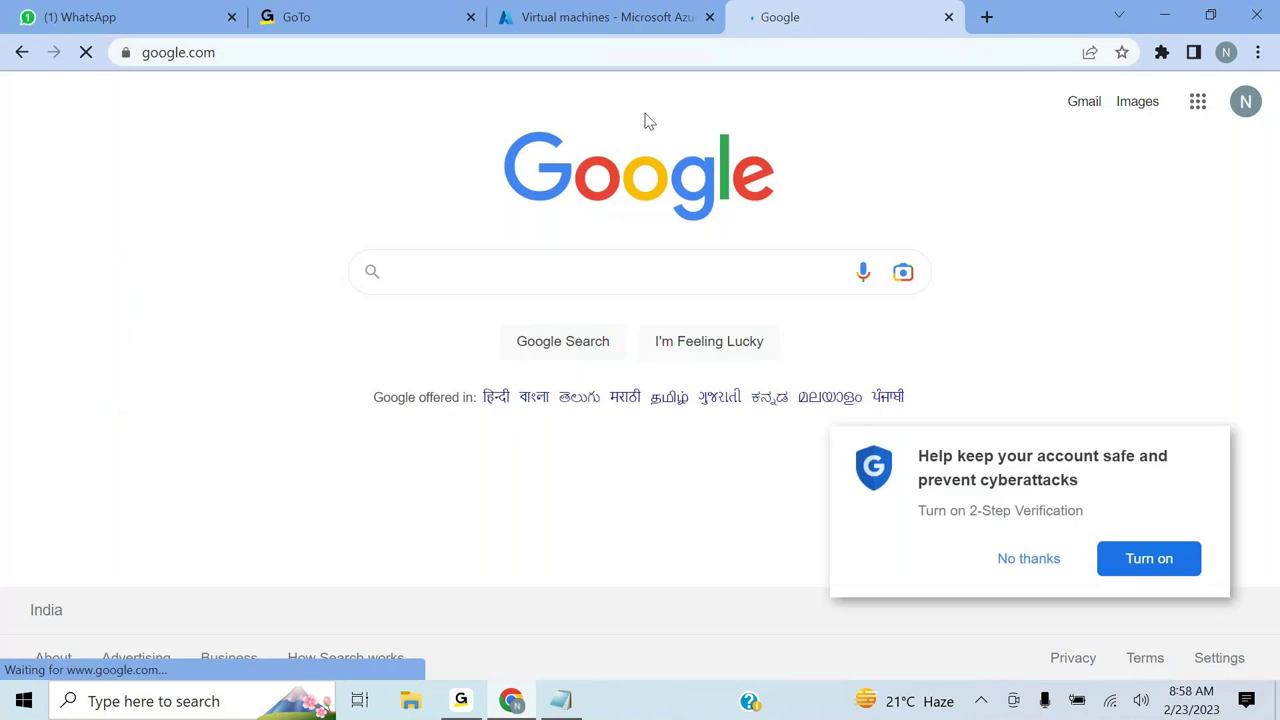
left_click(1029, 305)
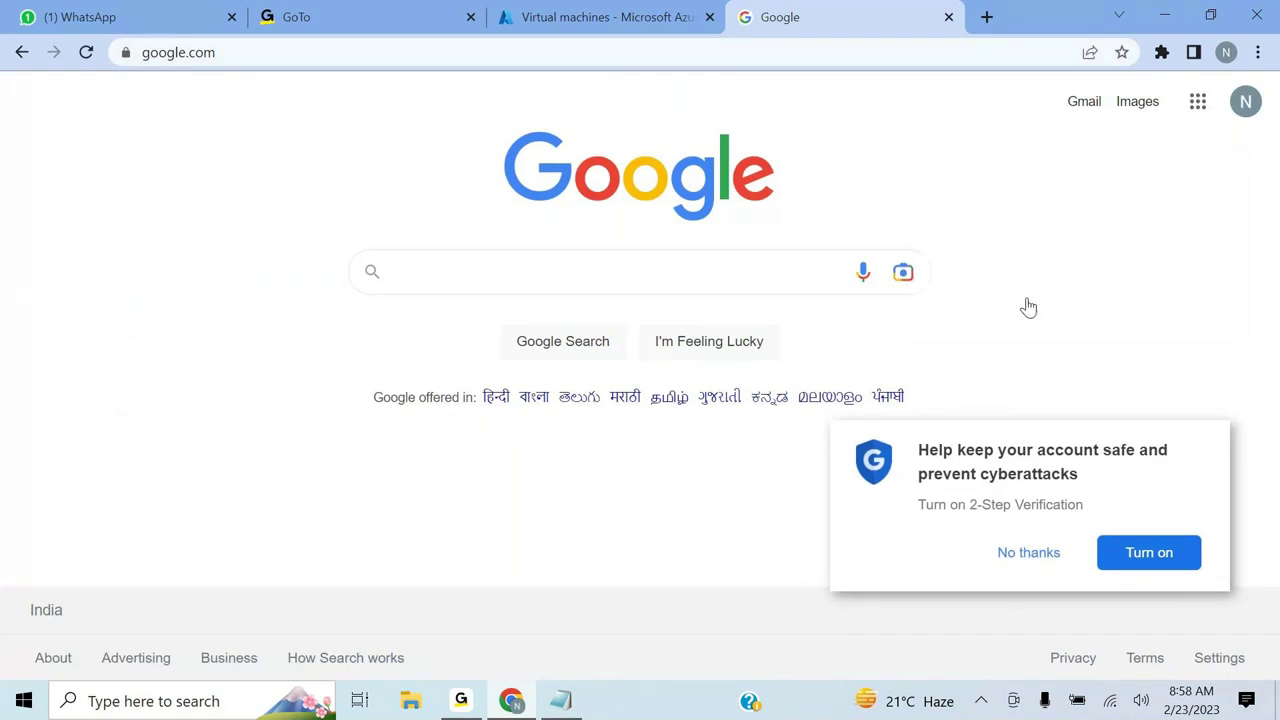
left_click(1020, 554)
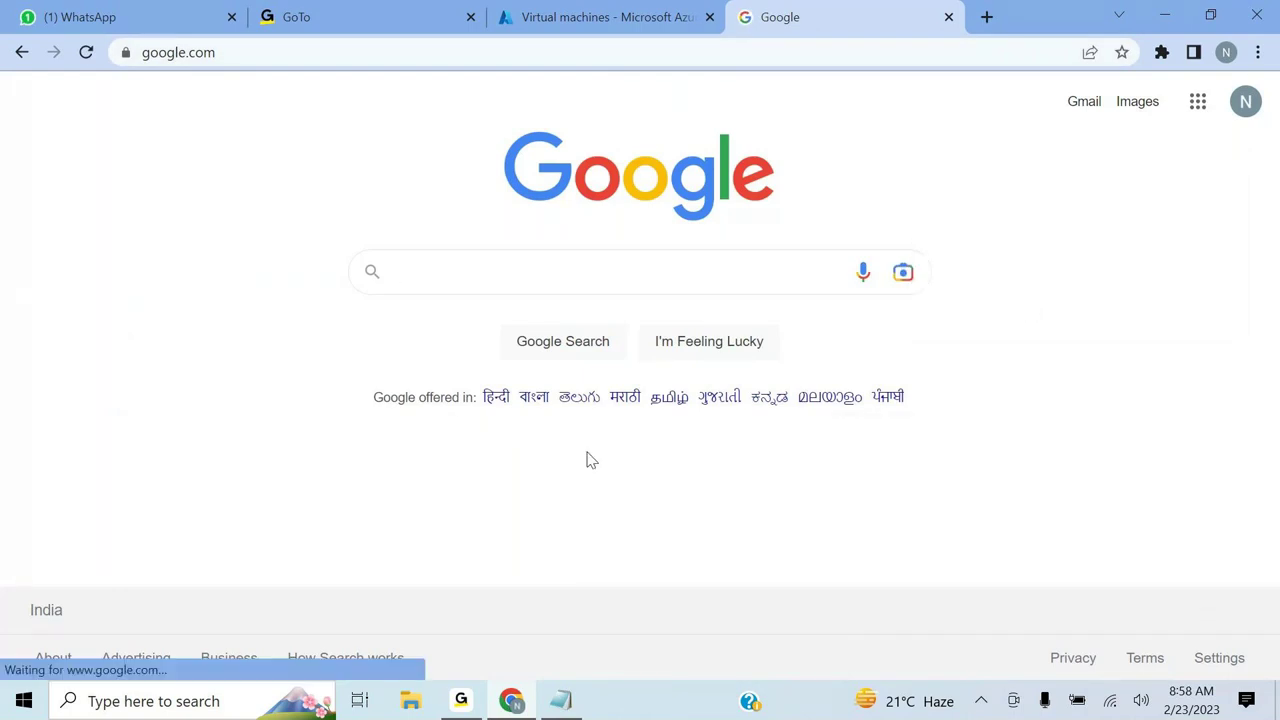
- Search 'download remote desktop connection manager' and download RDCMan.zip from the Sysinternals page
left_click(494, 275)
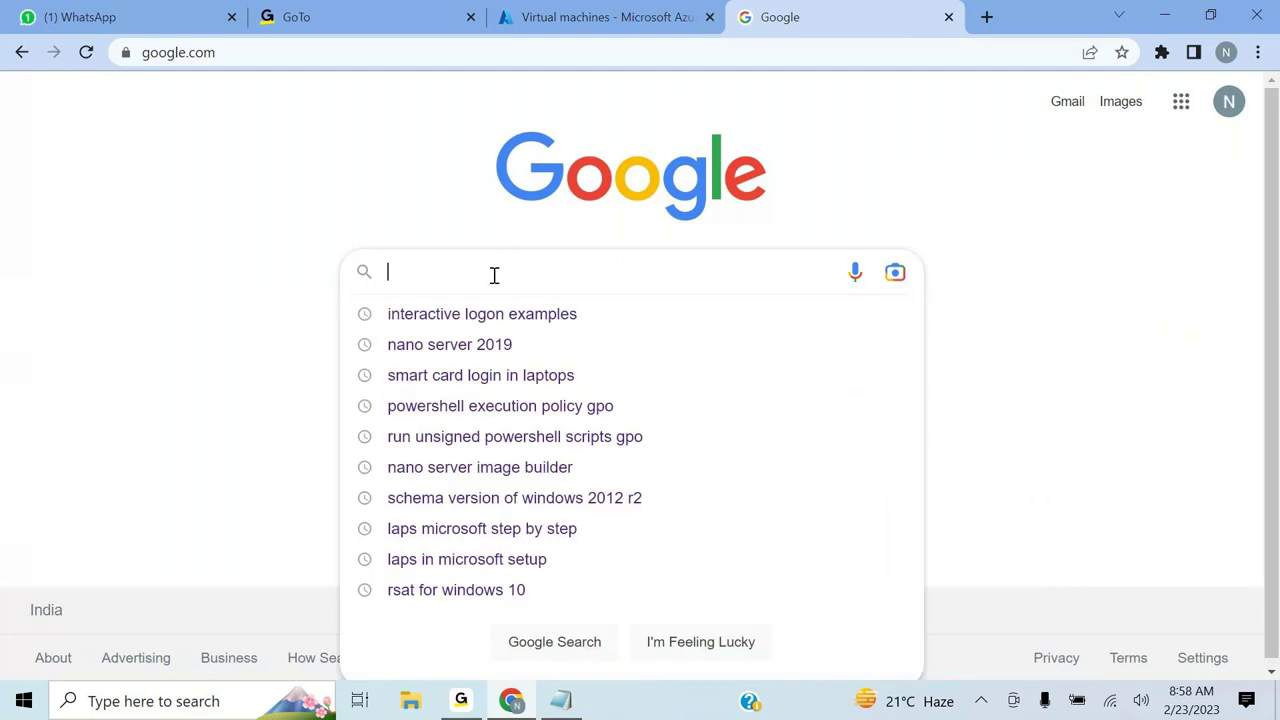
type("down")
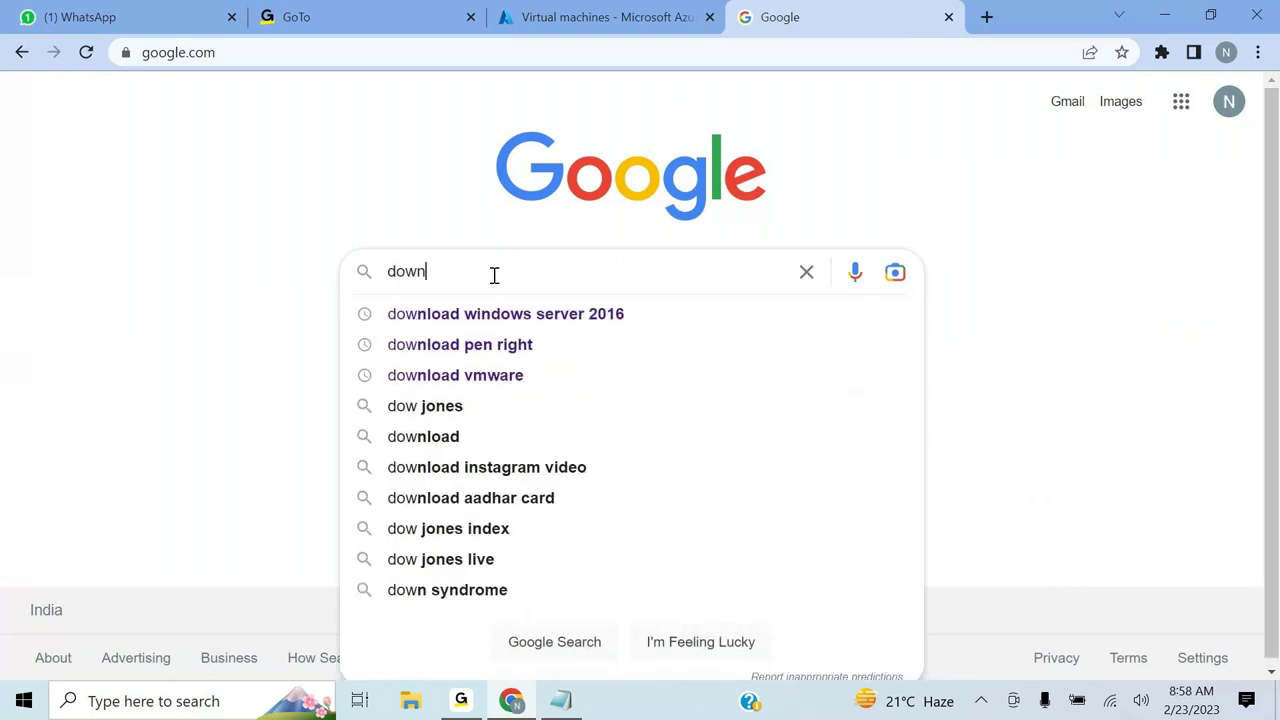
type("load remo")
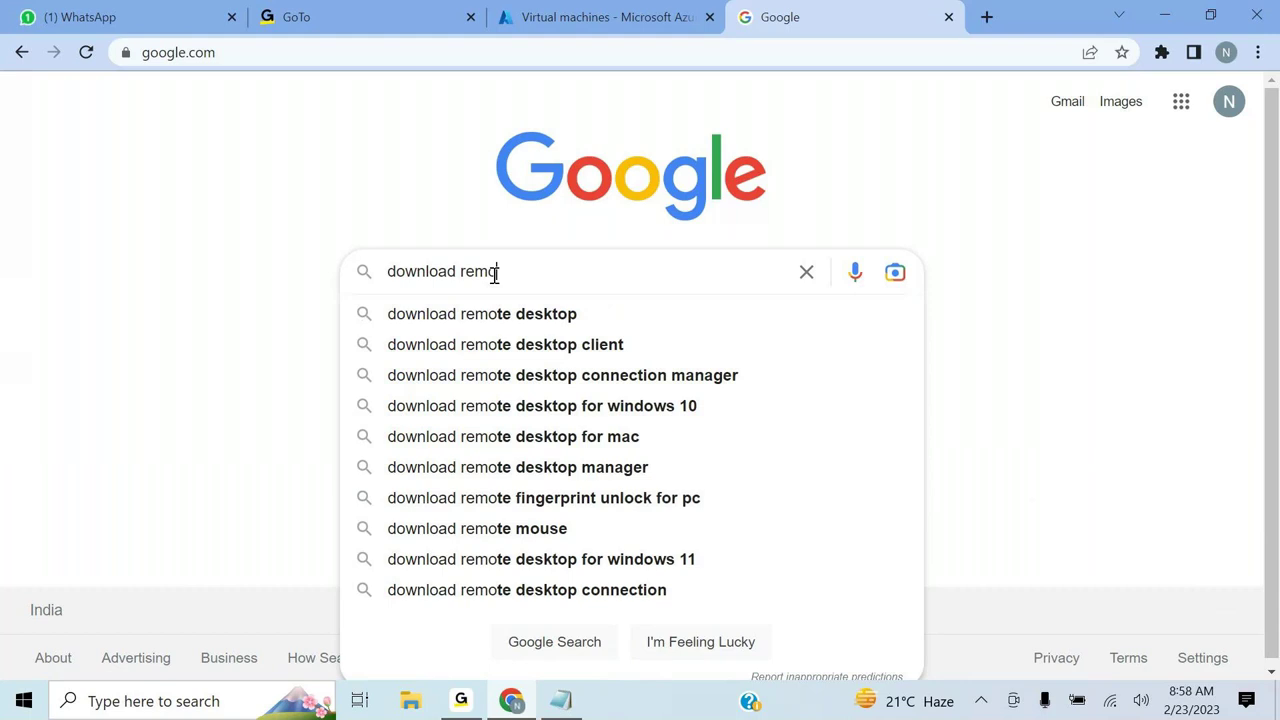
type("te desk")
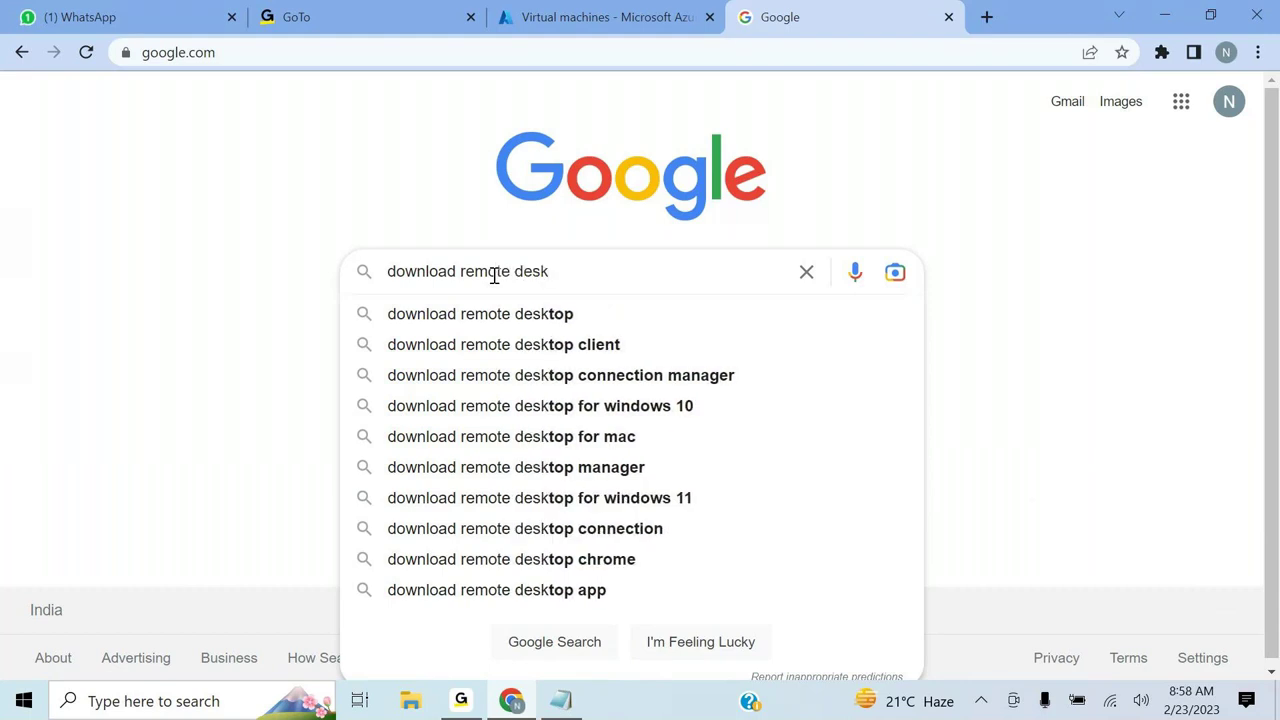
left_click(586, 376)
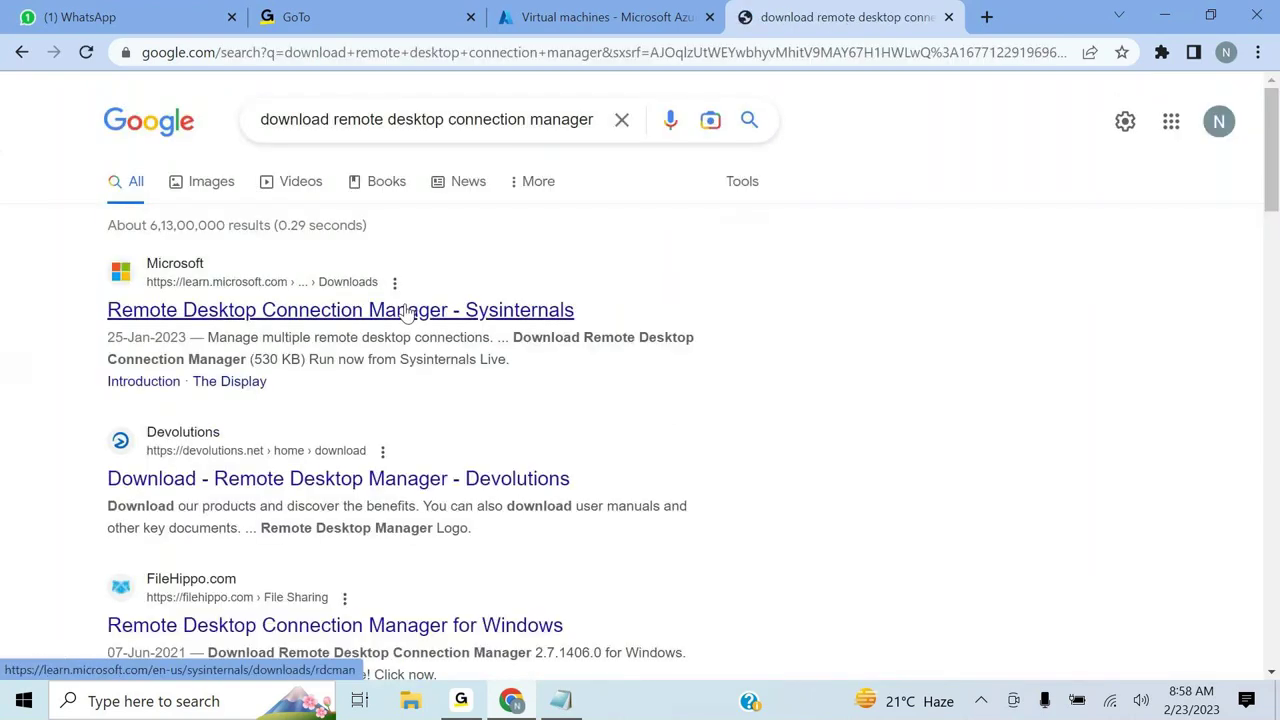
left_click(340, 314)
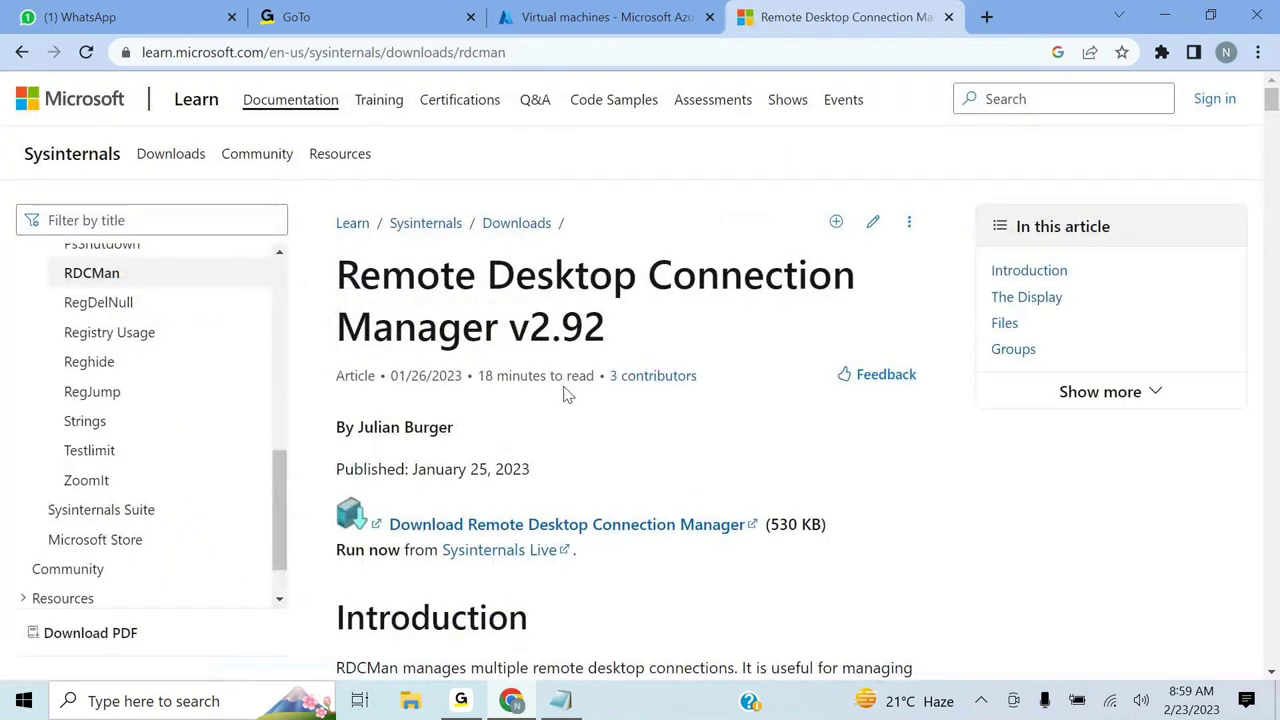
scroll(565, 393, "down", 1)
scroll(565, 393, "down", 1)
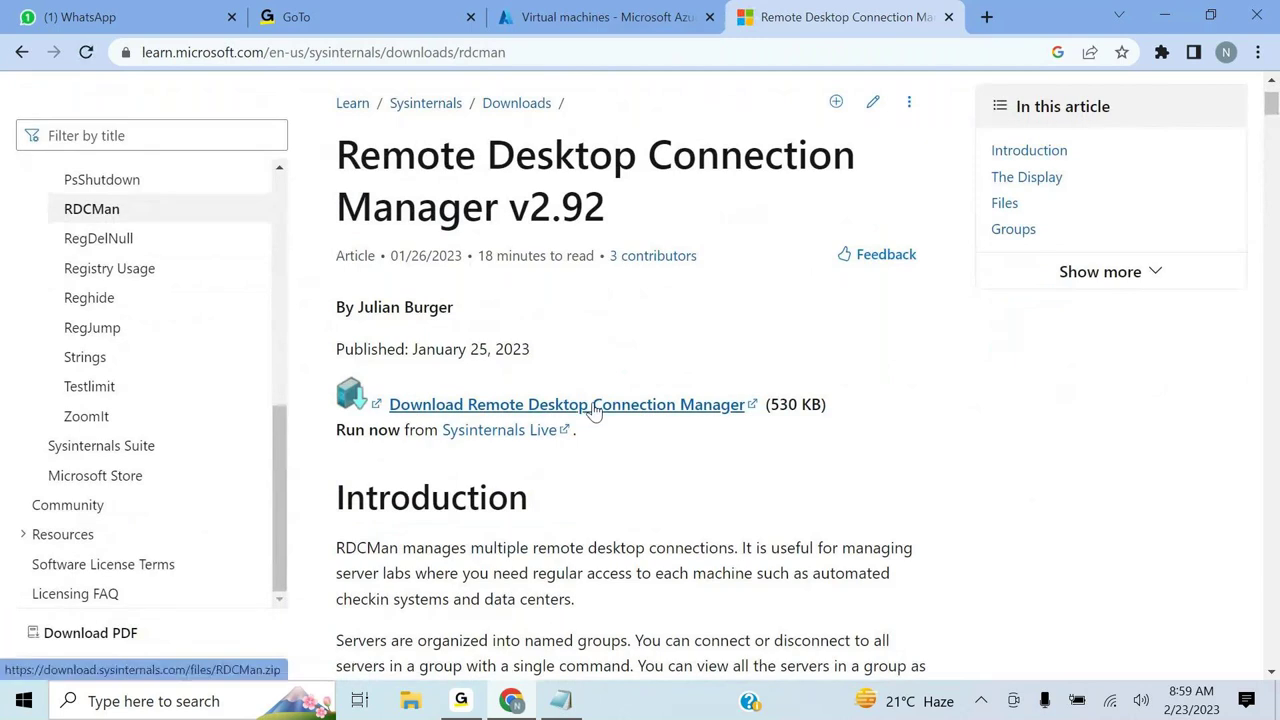
left_click(595, 411)
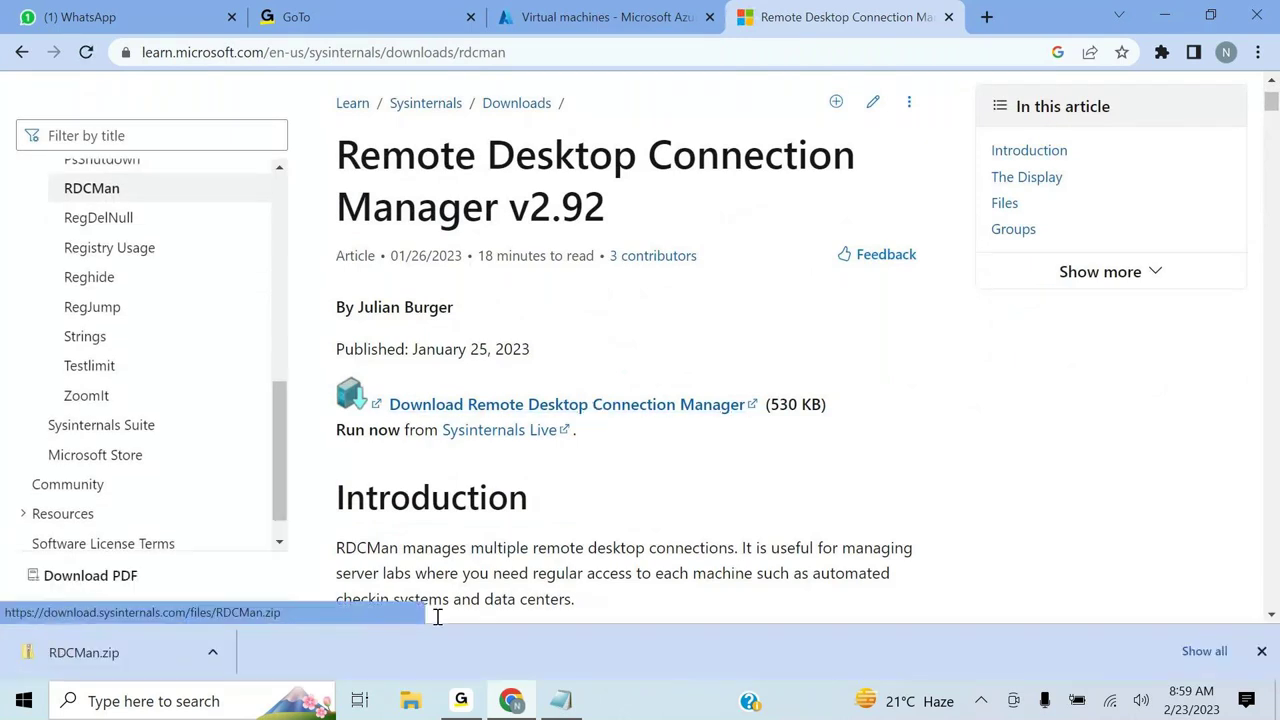
- Run RDCMan directly from the downloaded RDCMan.zip and move its window toward the top
left_click(161, 650)
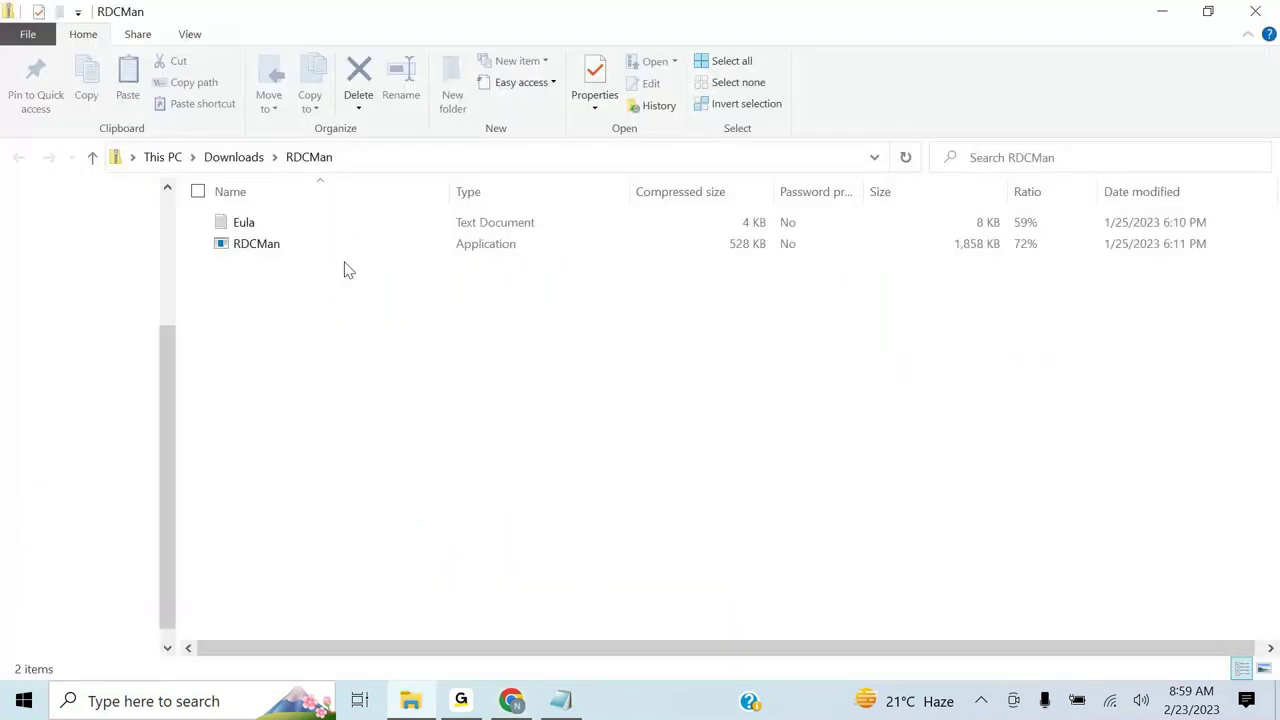
double_click(290, 244)
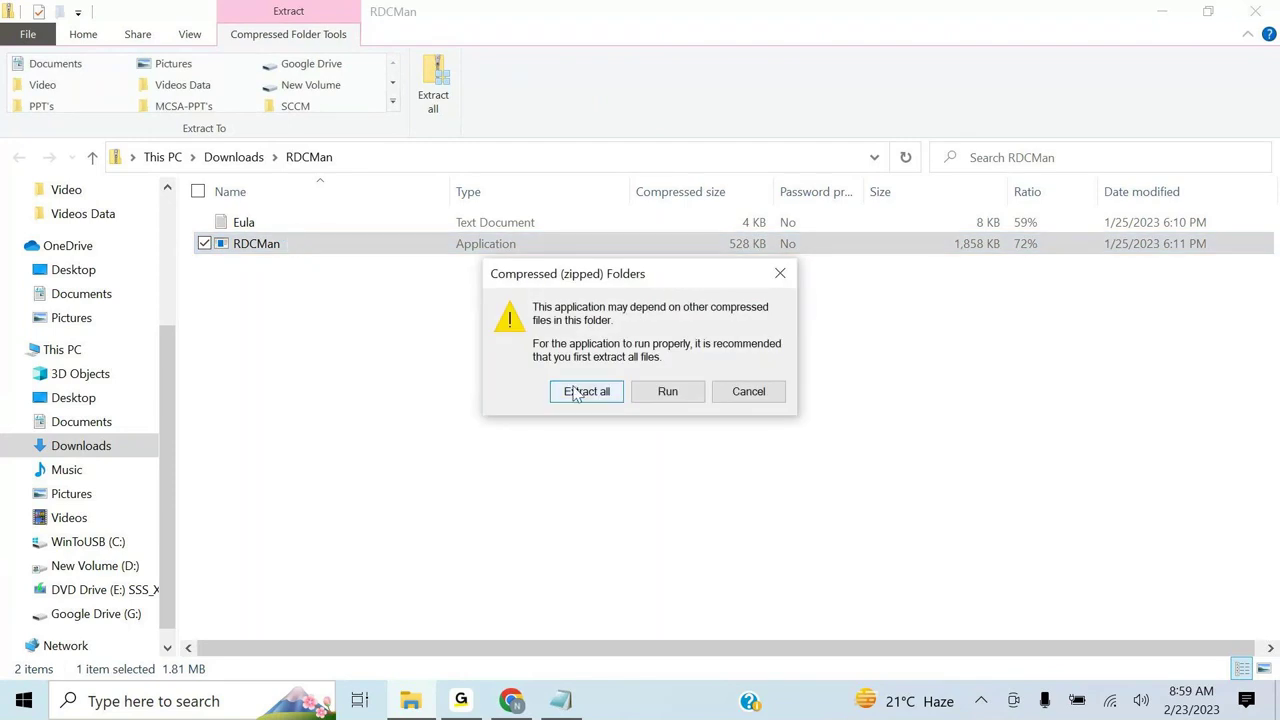
left_click(666, 391)
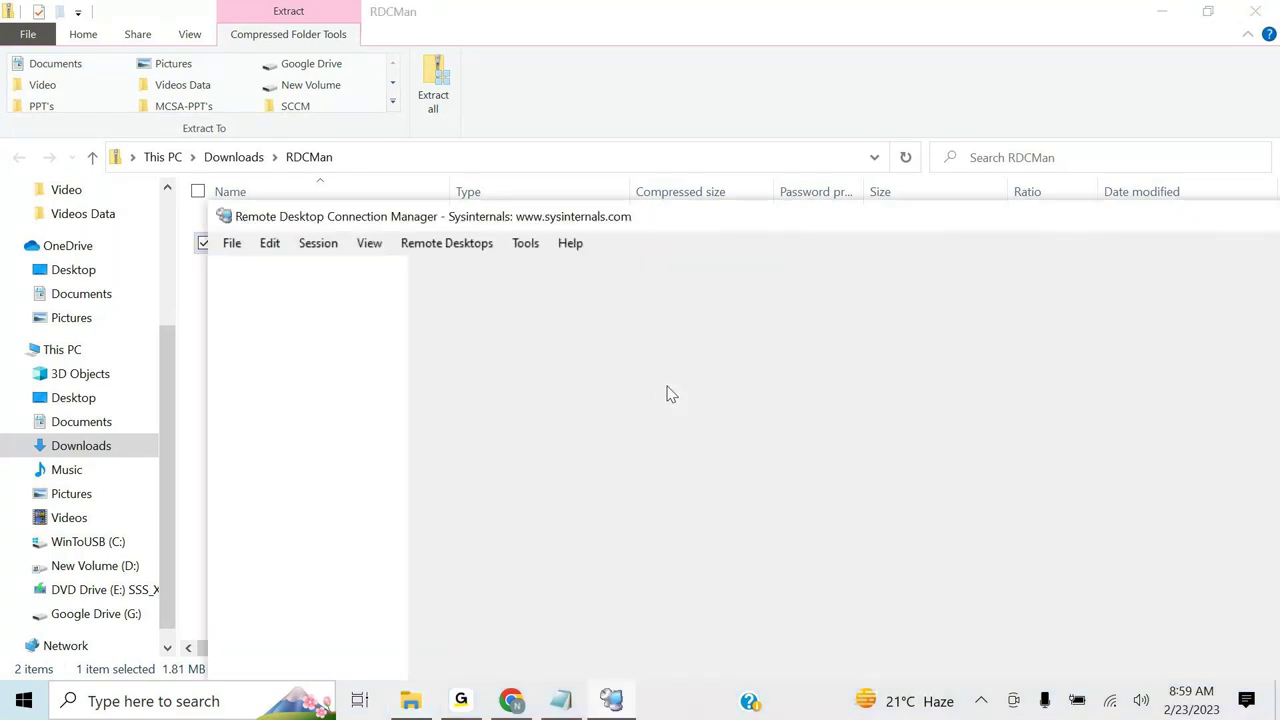
left_click_drag(817, 220, 640, 92)
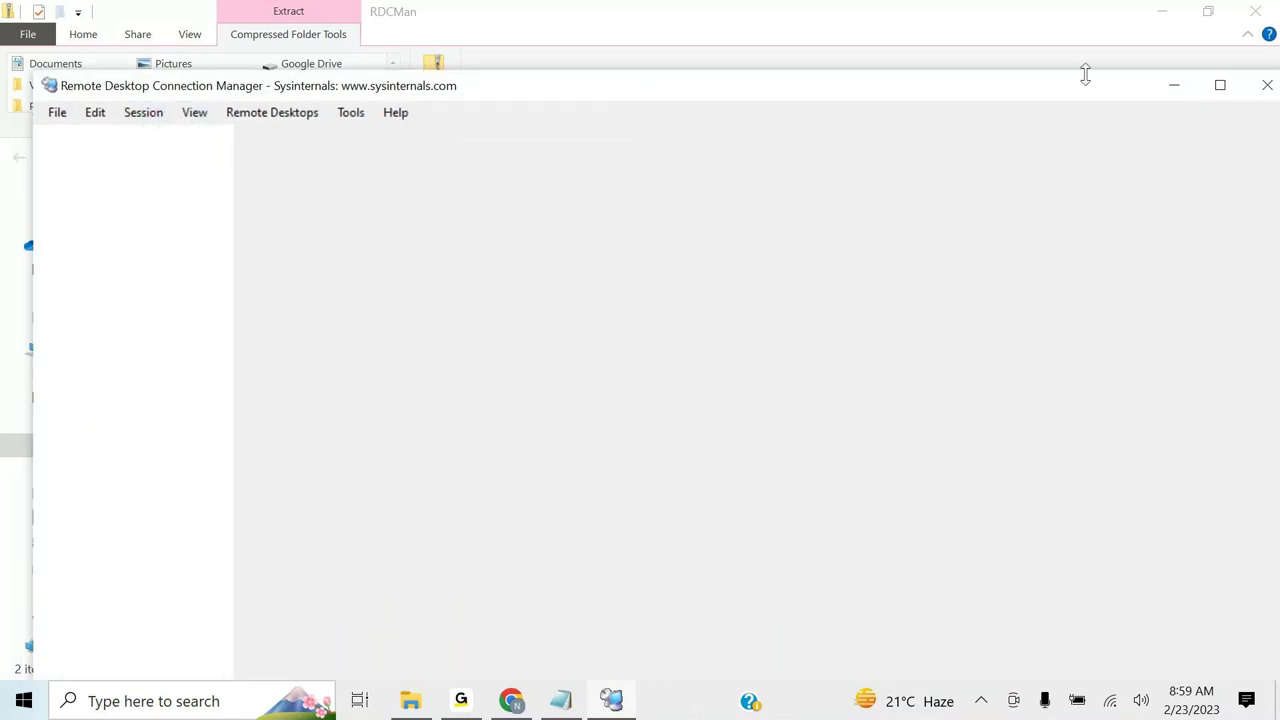
- Maximize RDCMan, glance at its menu, then restore and reposition the window
left_click(1240, 90)
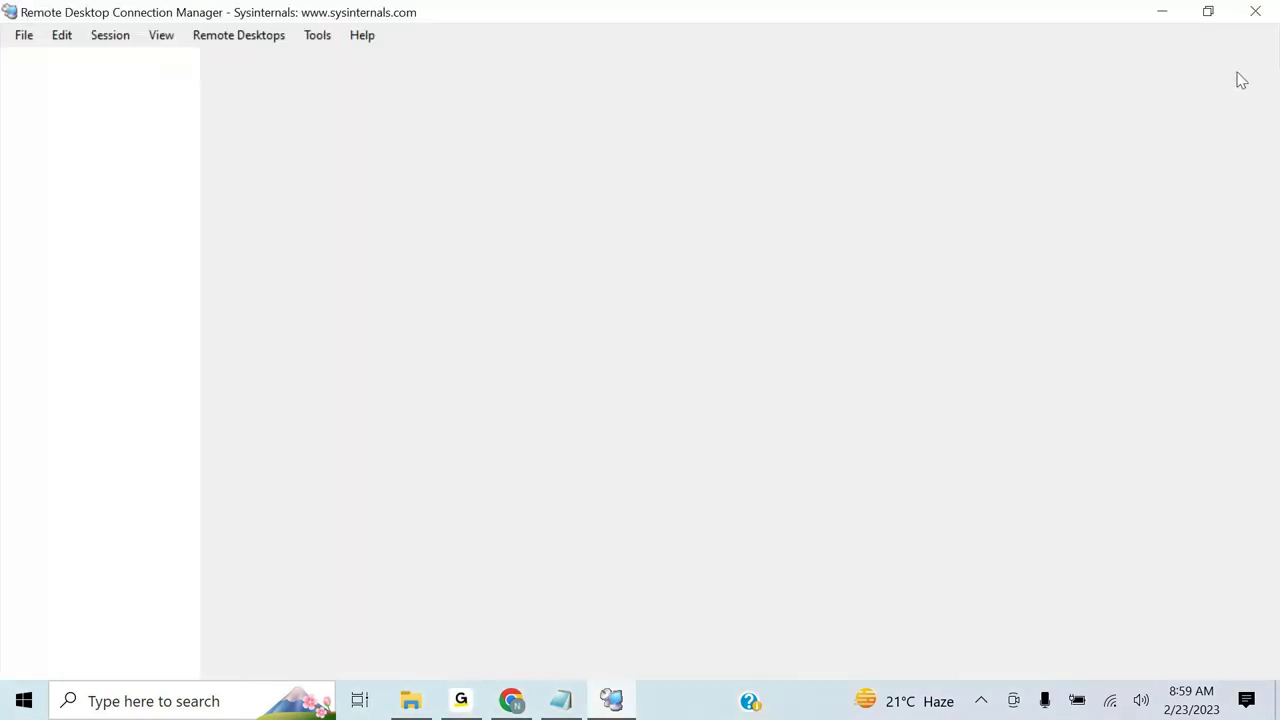
left_click(33, 37)
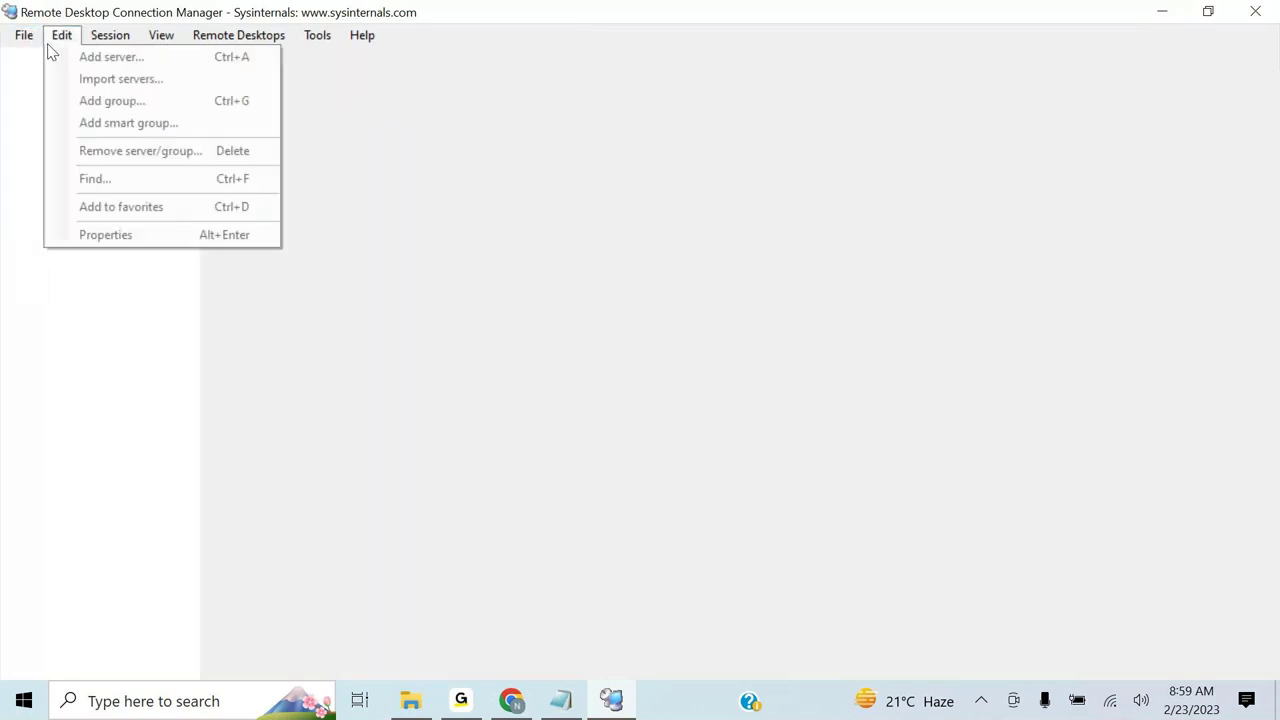
left_click(104, 42)
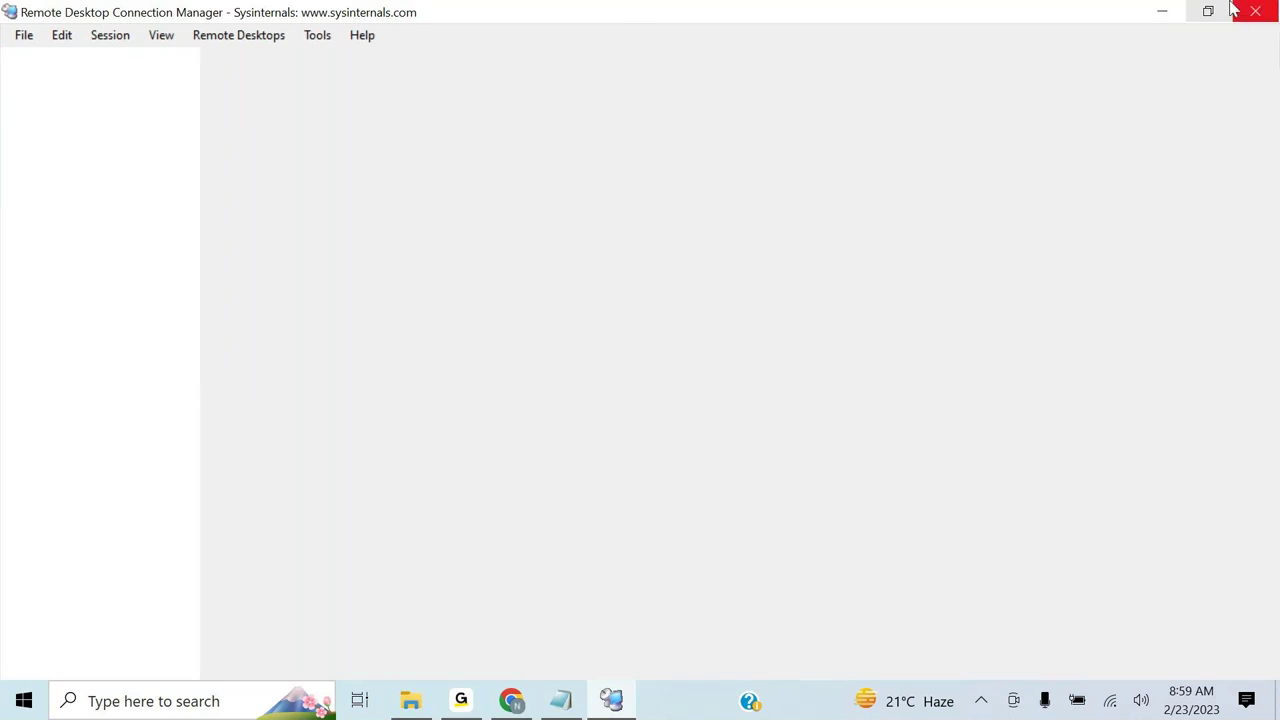
left_click(1211, 10)
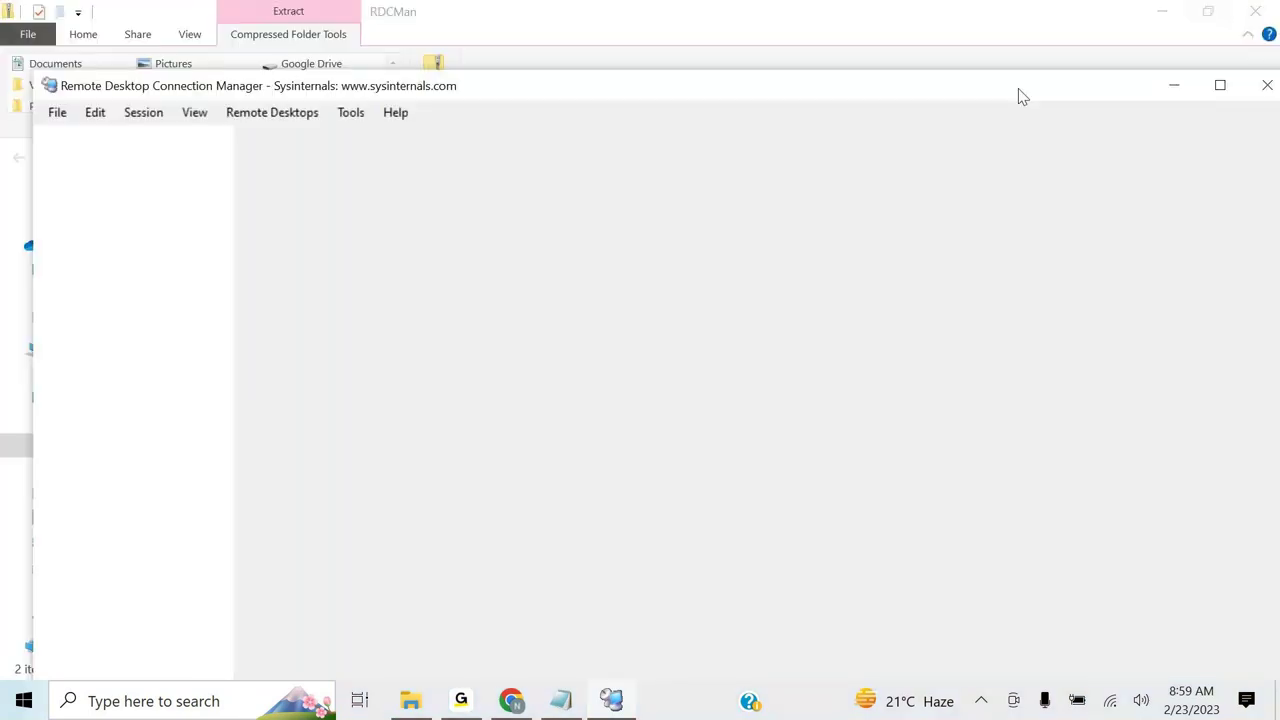
left_click_drag(826, 91, 829, 63)
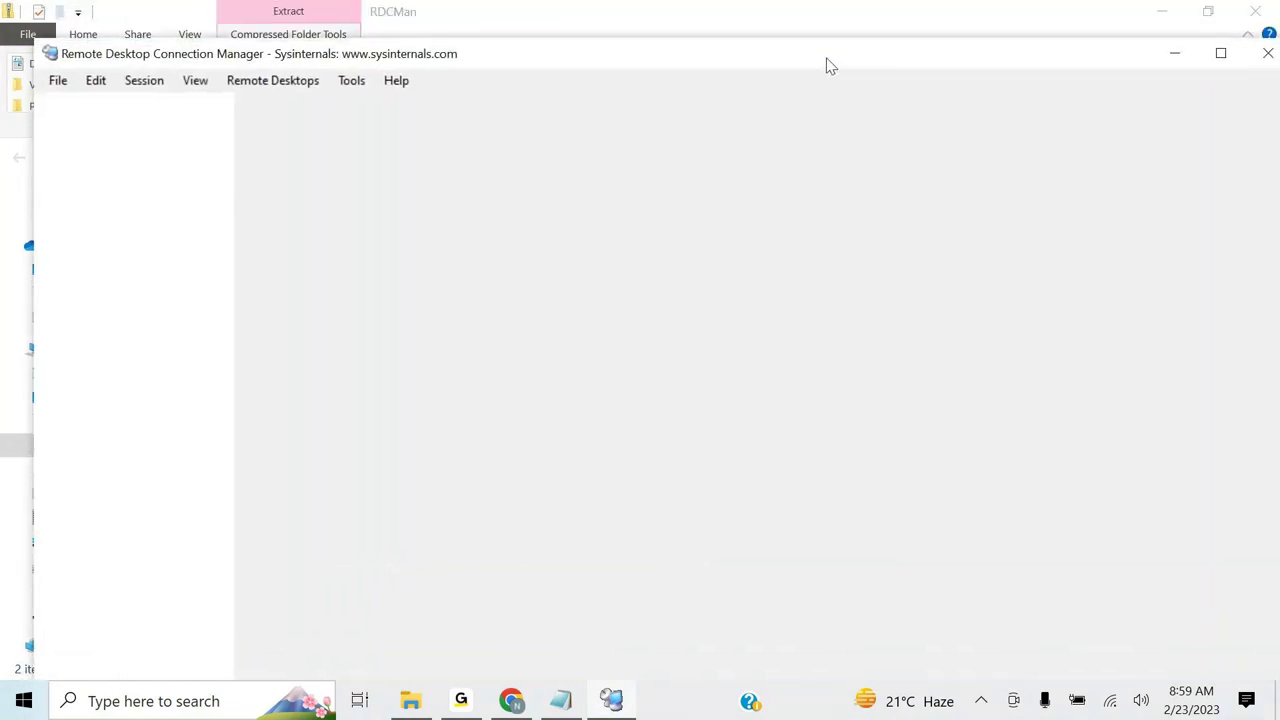
- Pin Remote Desktop Connection Manager to the taskbar and maximize its window
left_click(982, 703)
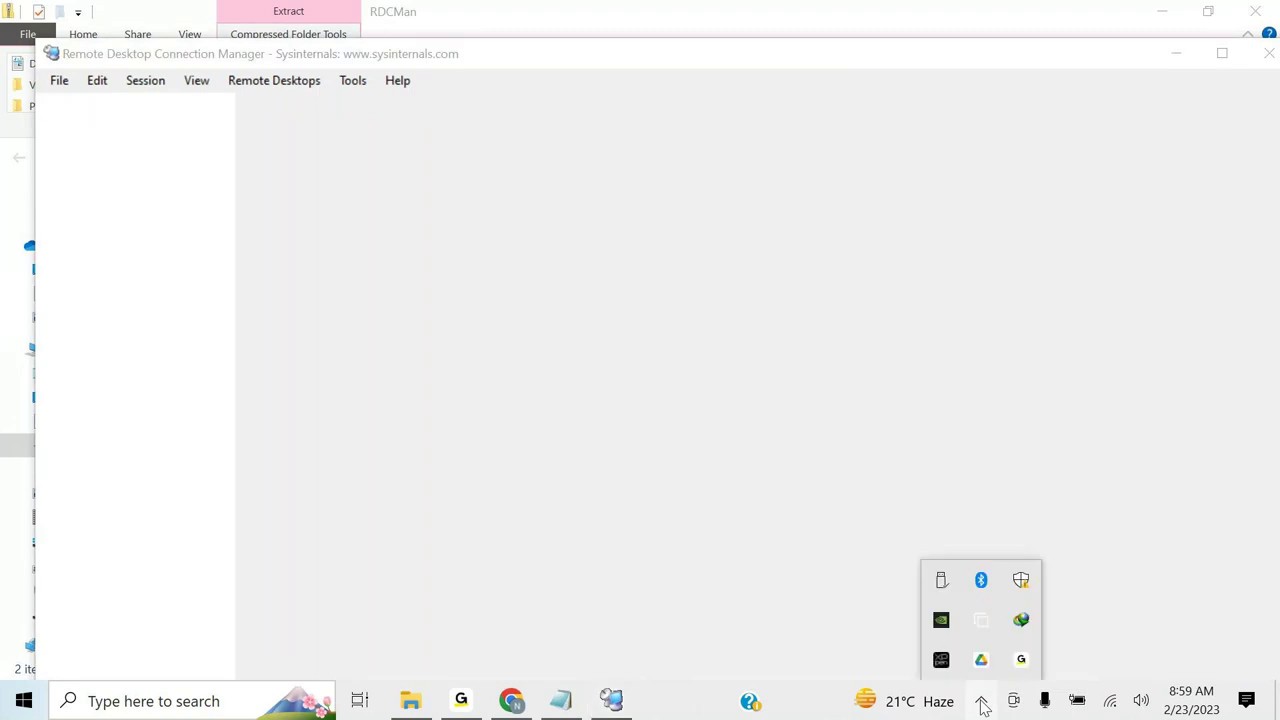
left_click(611, 703)
left_click(611, 703)
left_click(611, 703)
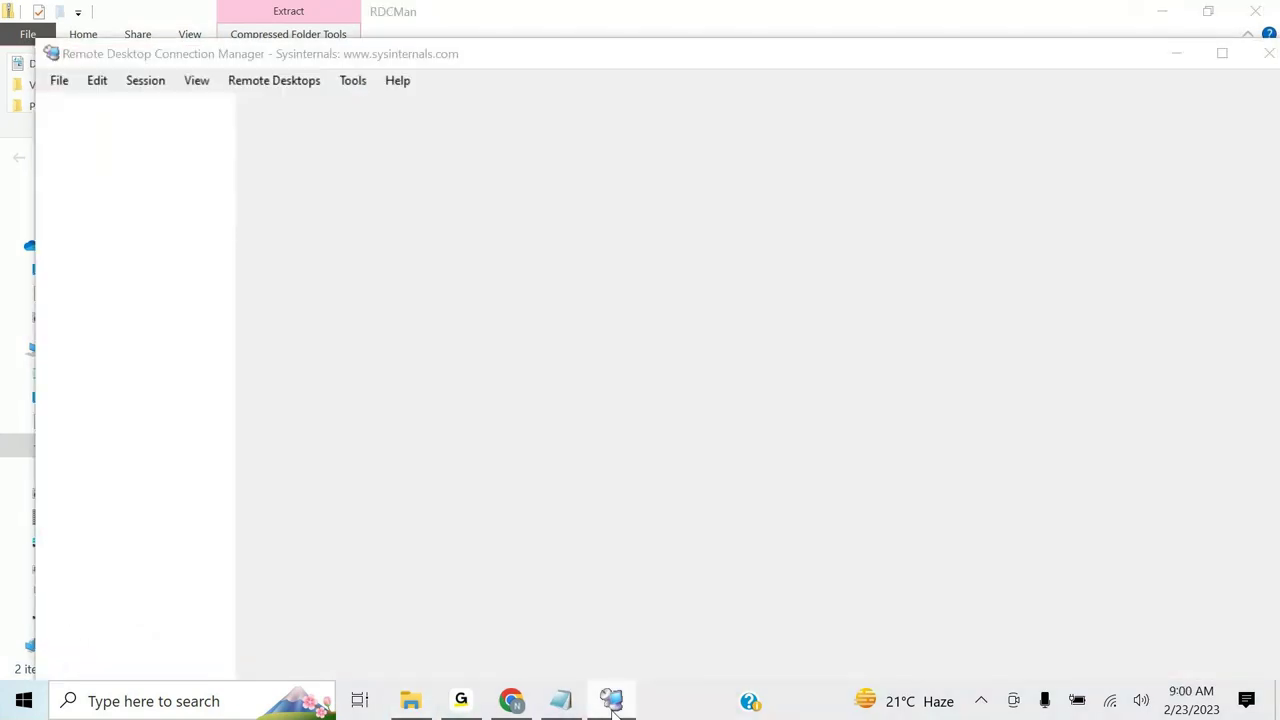
right_click(613, 706)
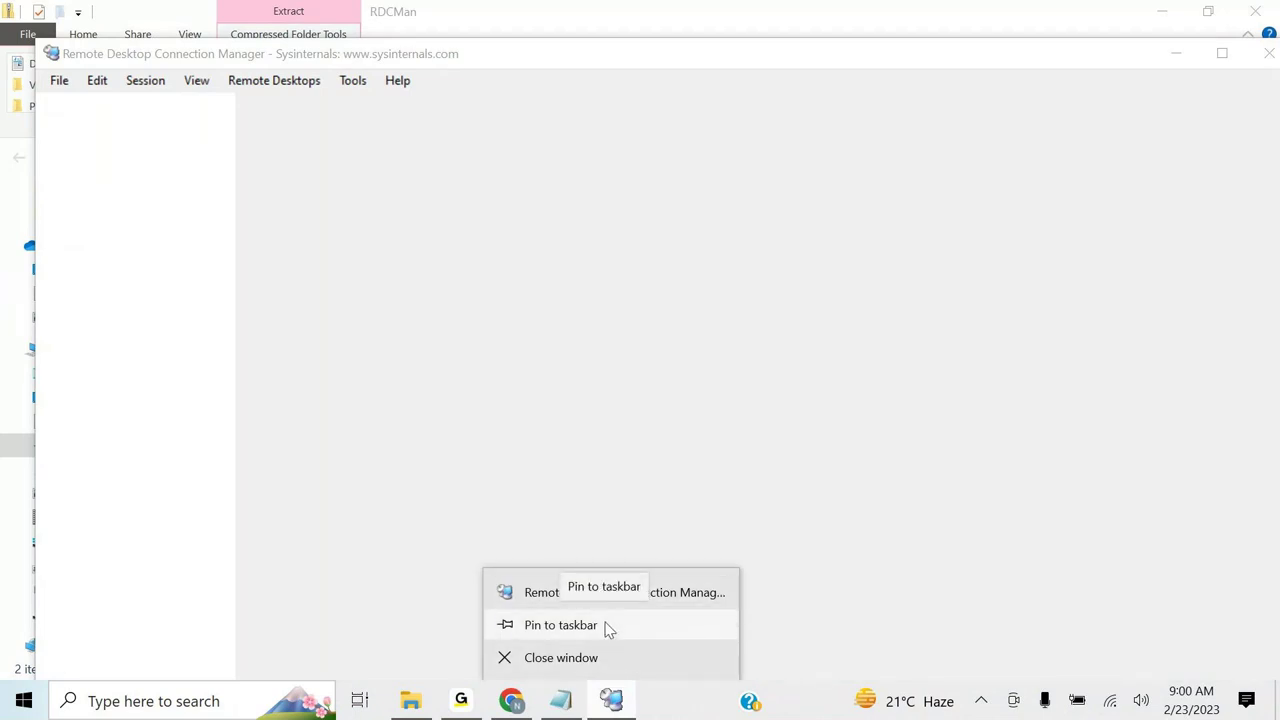
left_click(560, 625)
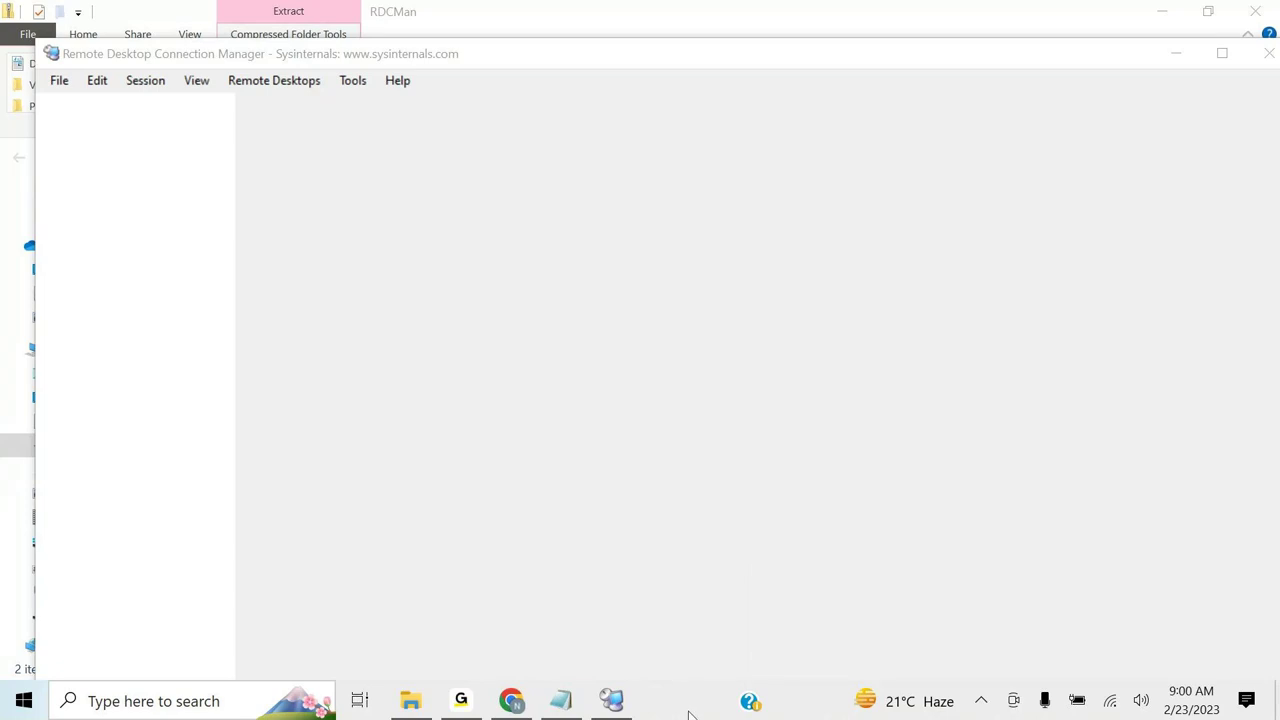
left_click(1228, 60)
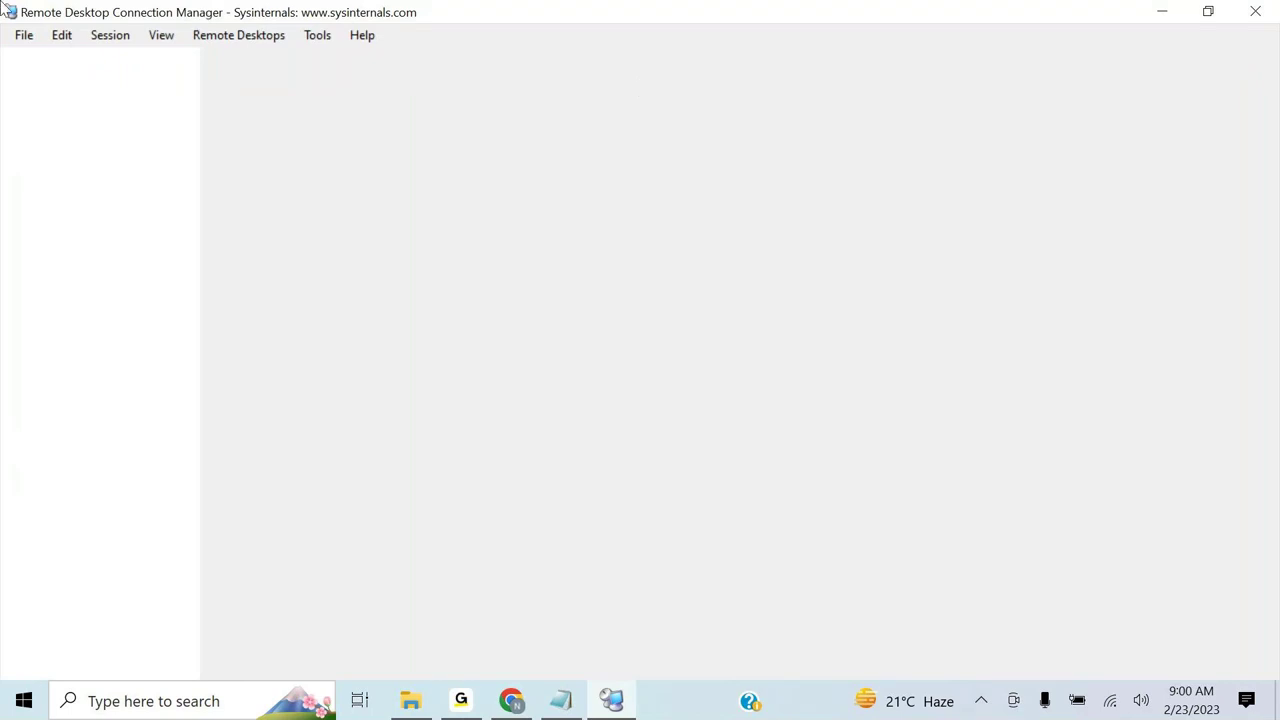
- Use File > New to save a connection file named EASTUS in Documents
left_click(24, 35)
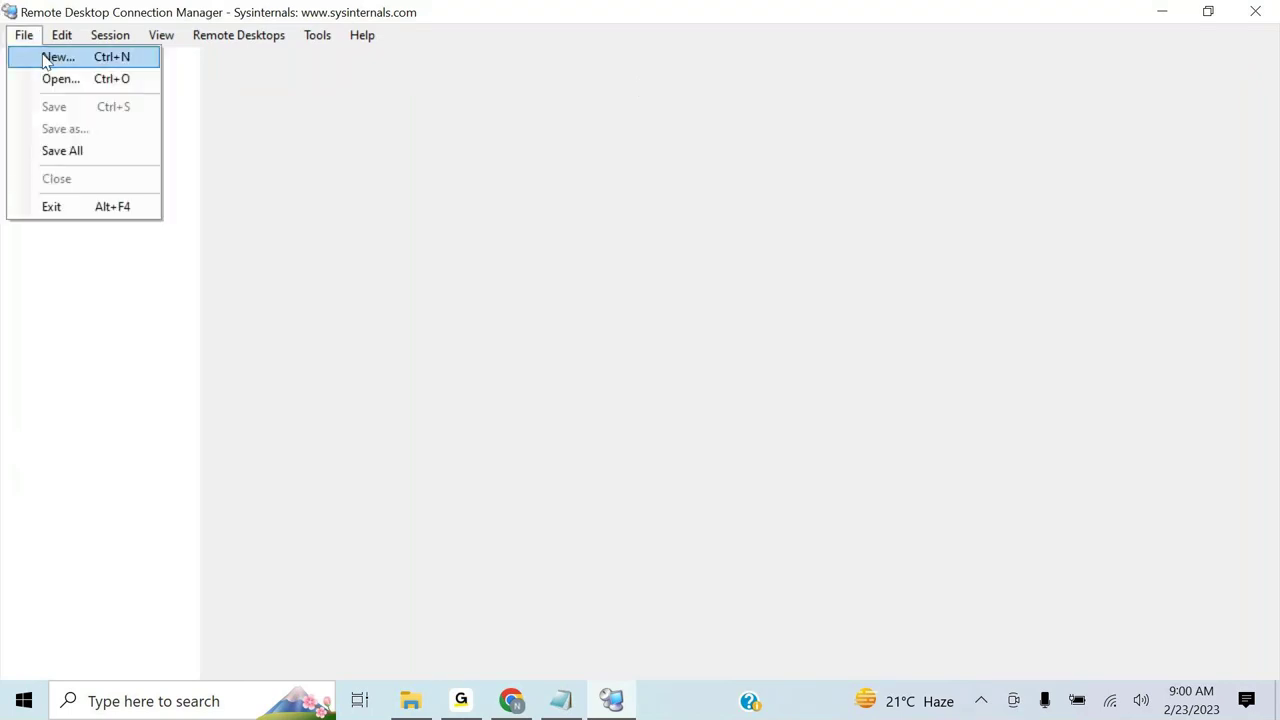
left_click(47, 62)
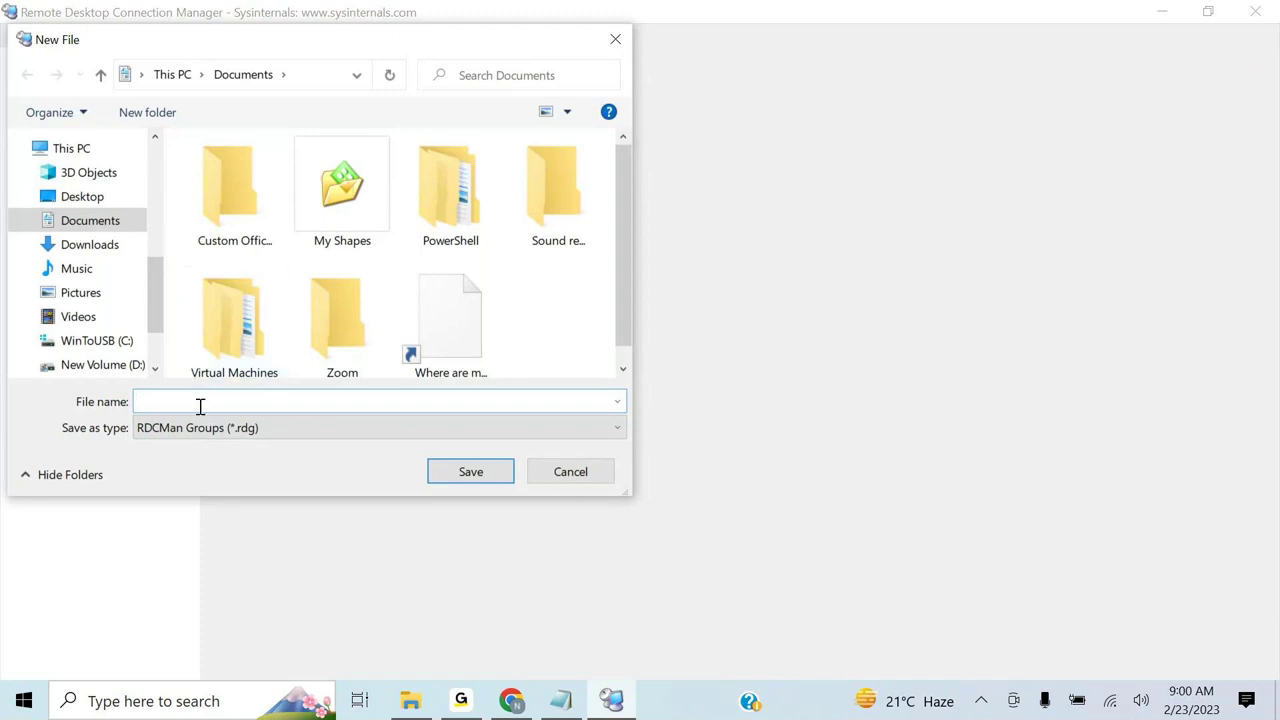
type("EASTUS")
left_click(466, 473)
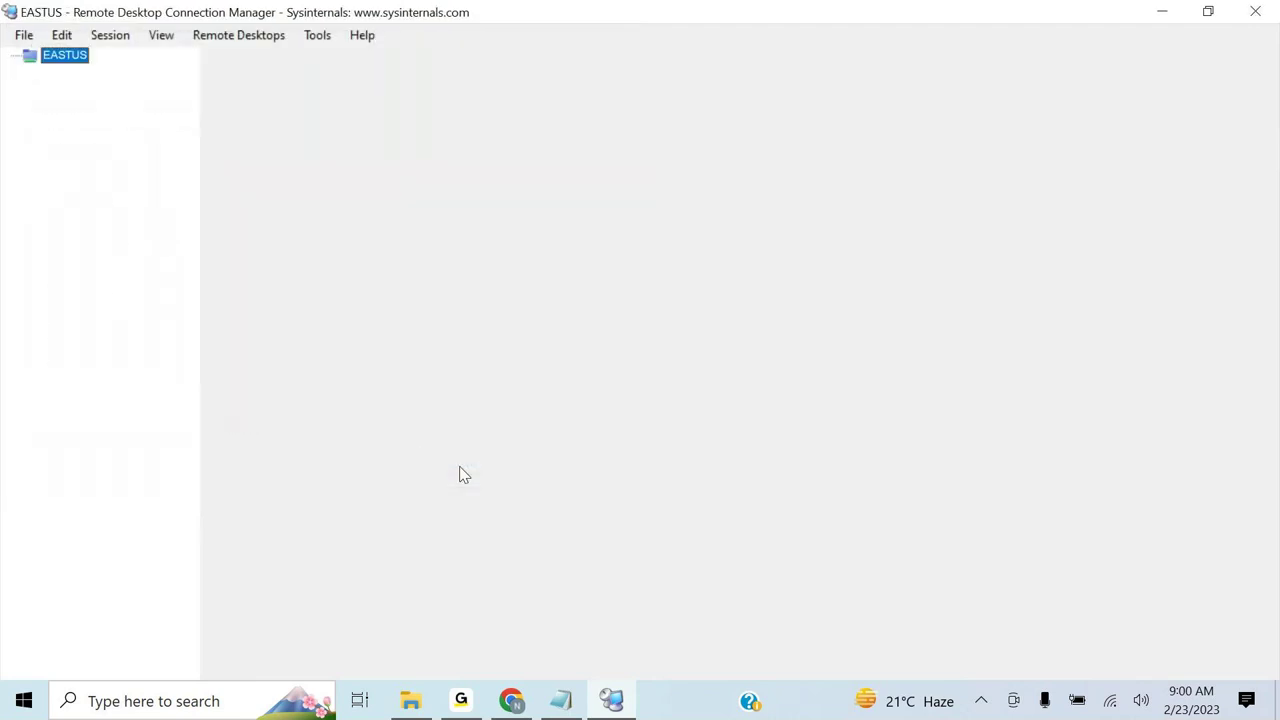
- Add server entries named Domain and Database under the EASTUS group
right_click(46, 60)
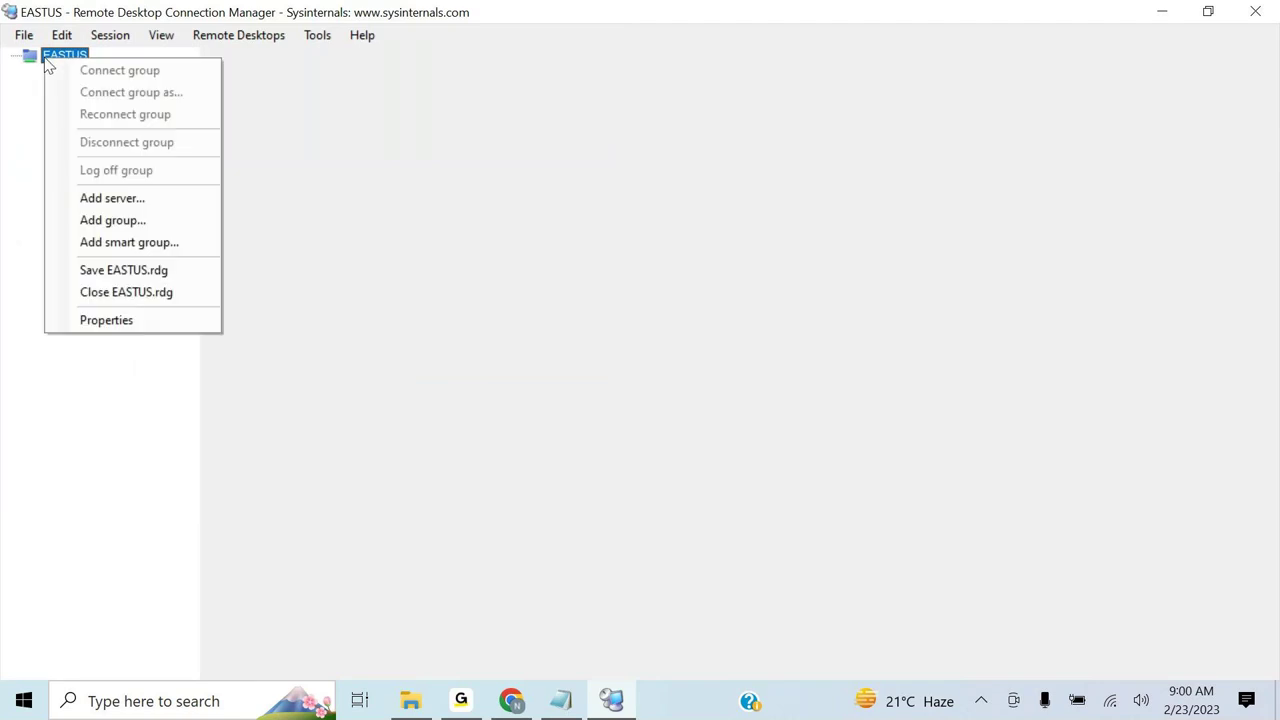
left_click(133, 209)
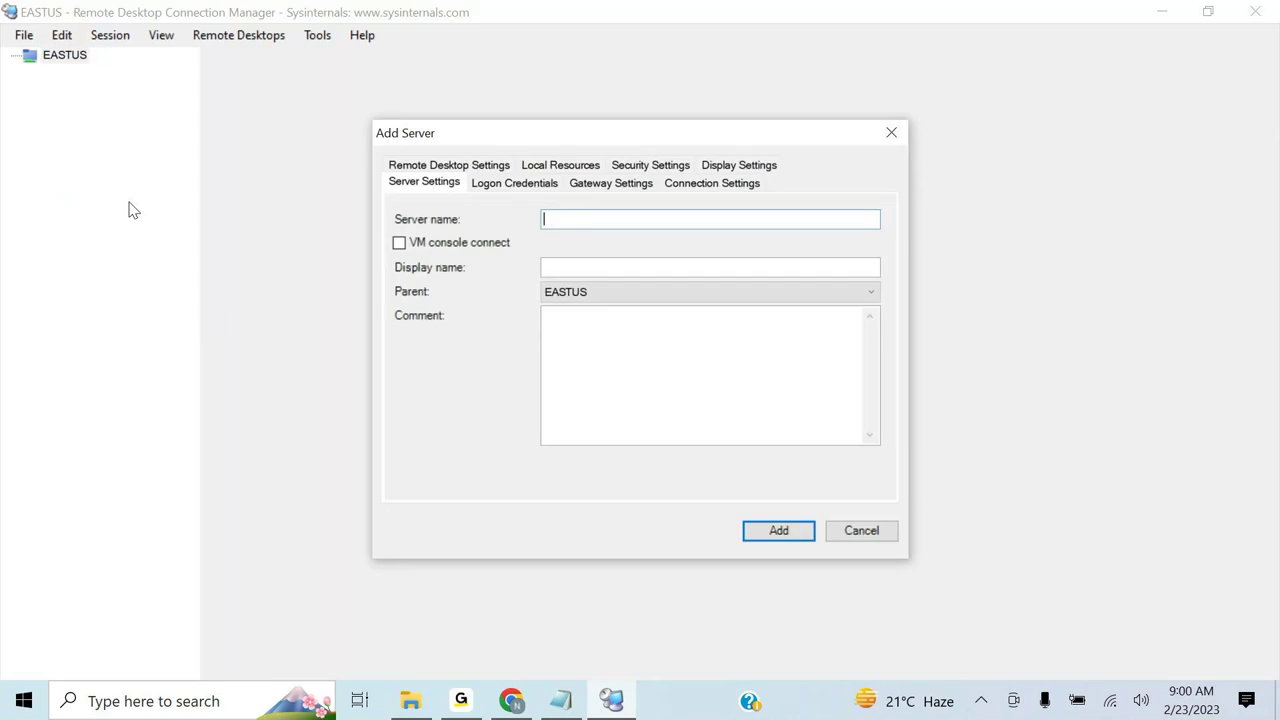
type("Domain")
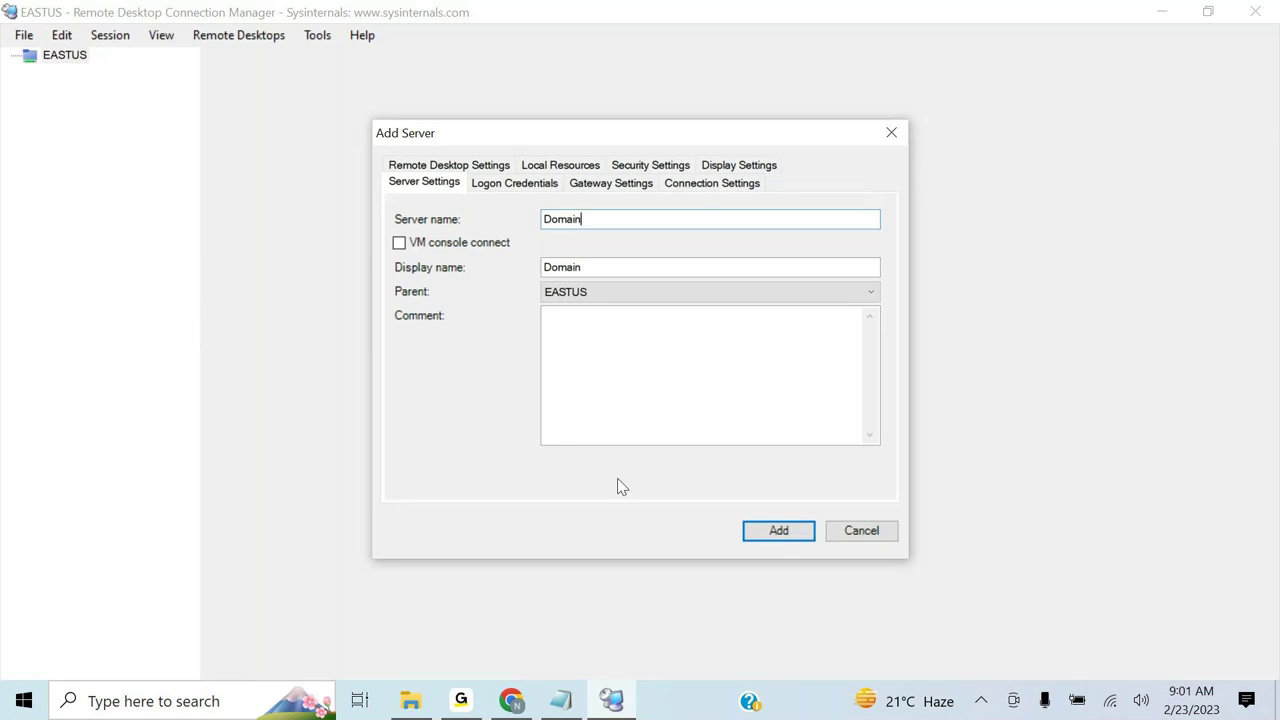
left_click(766, 531)
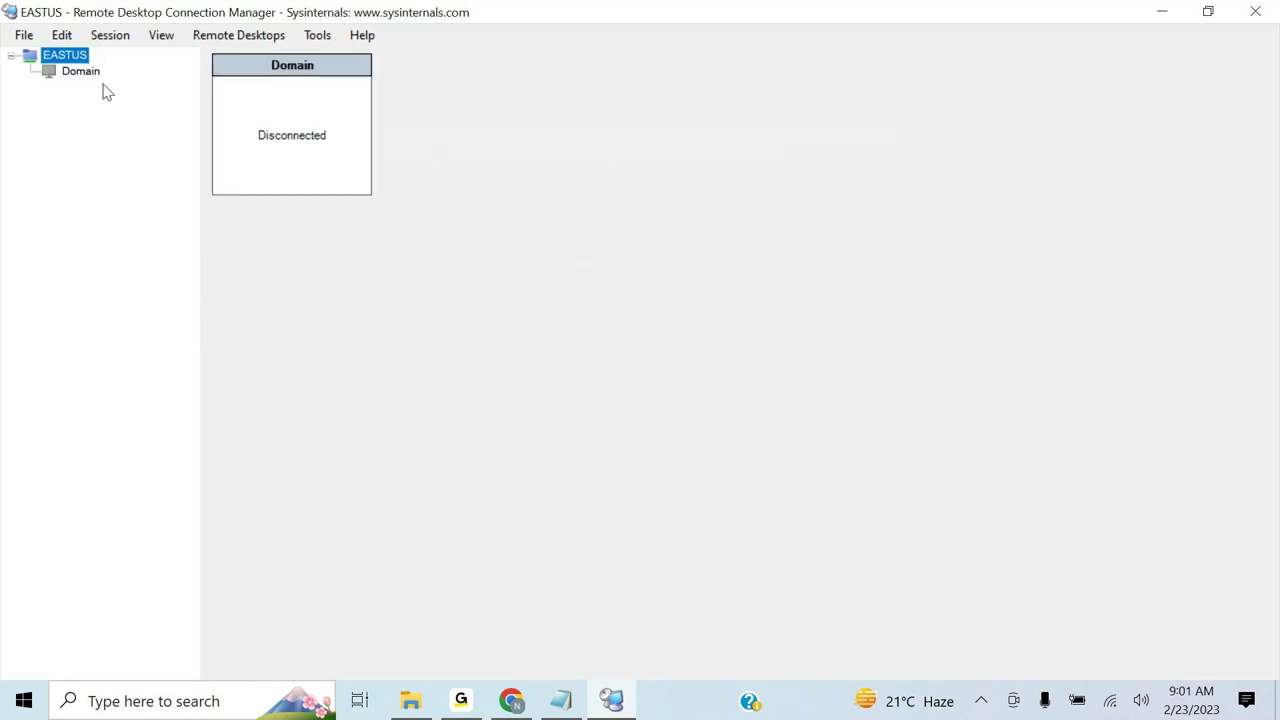
right_click(63, 57)
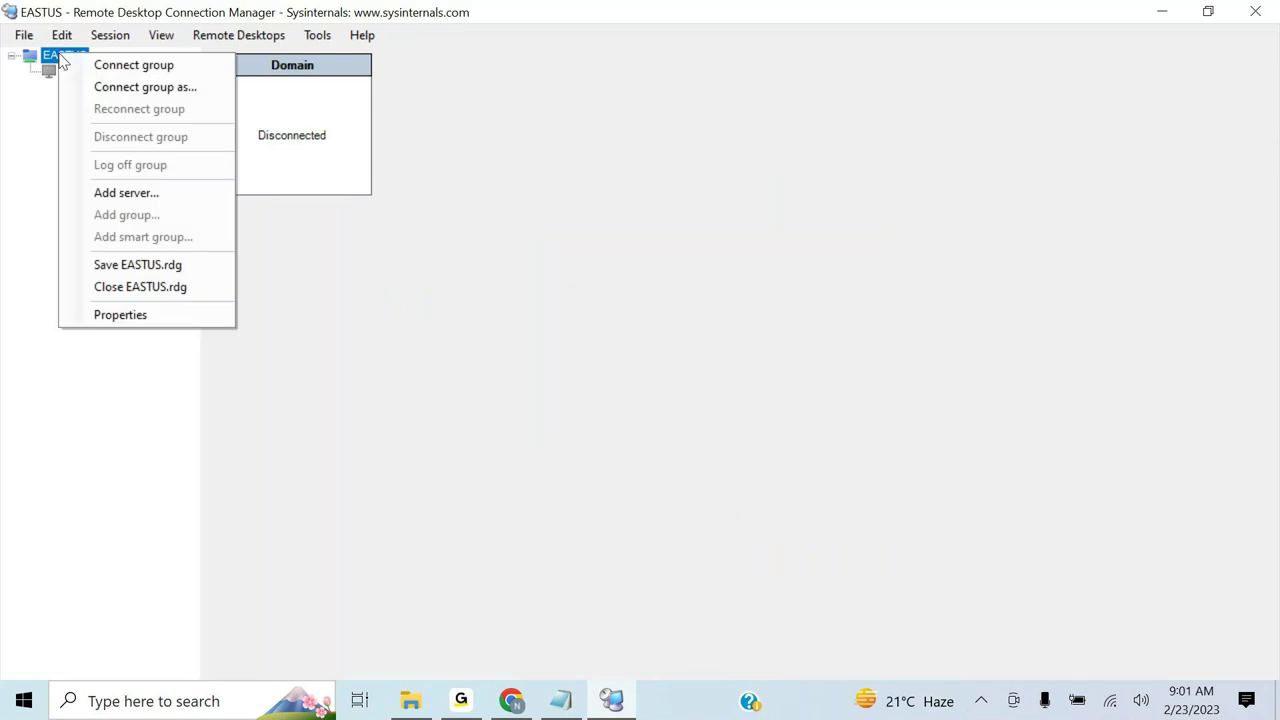
left_click(108, 195)
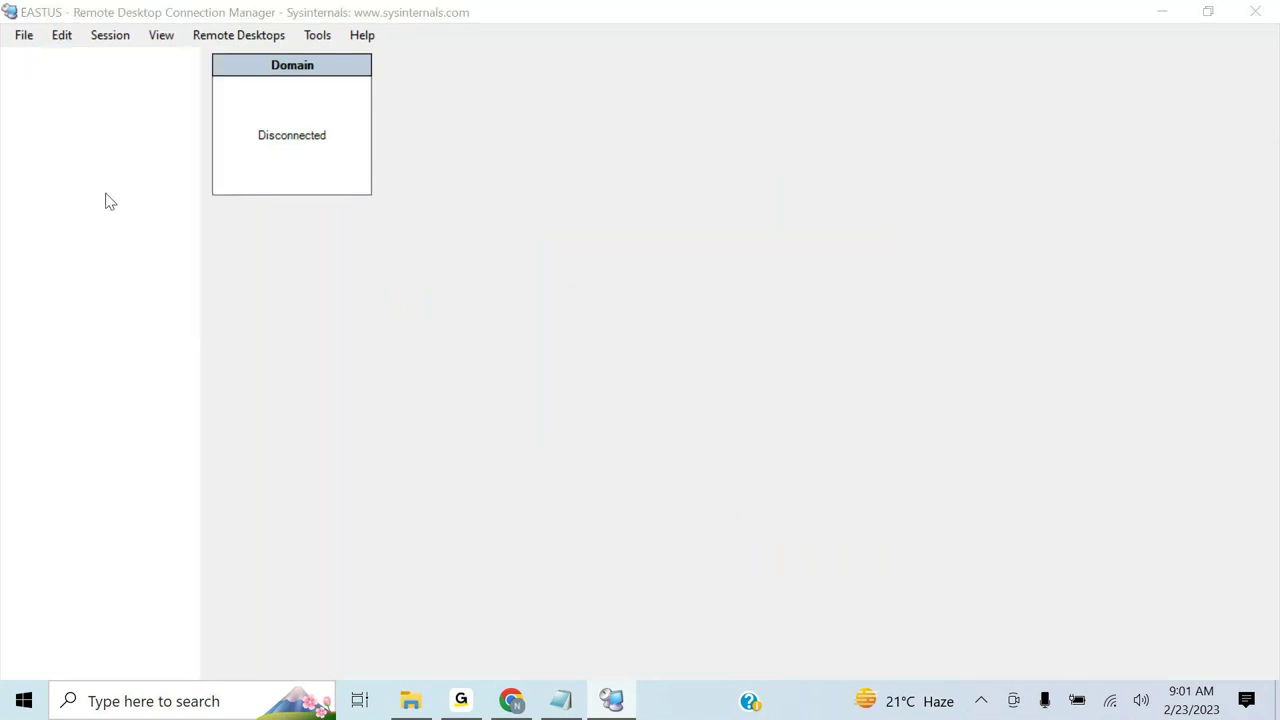
type("Database")
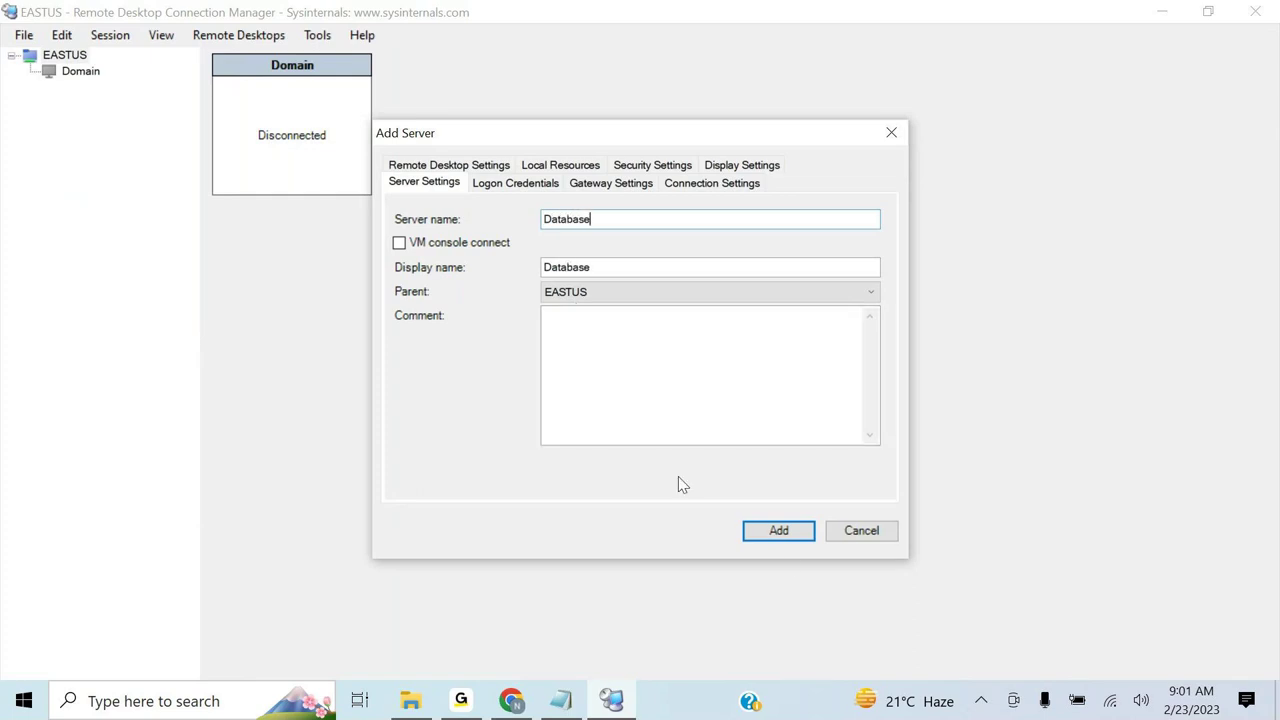
left_click(779, 531)
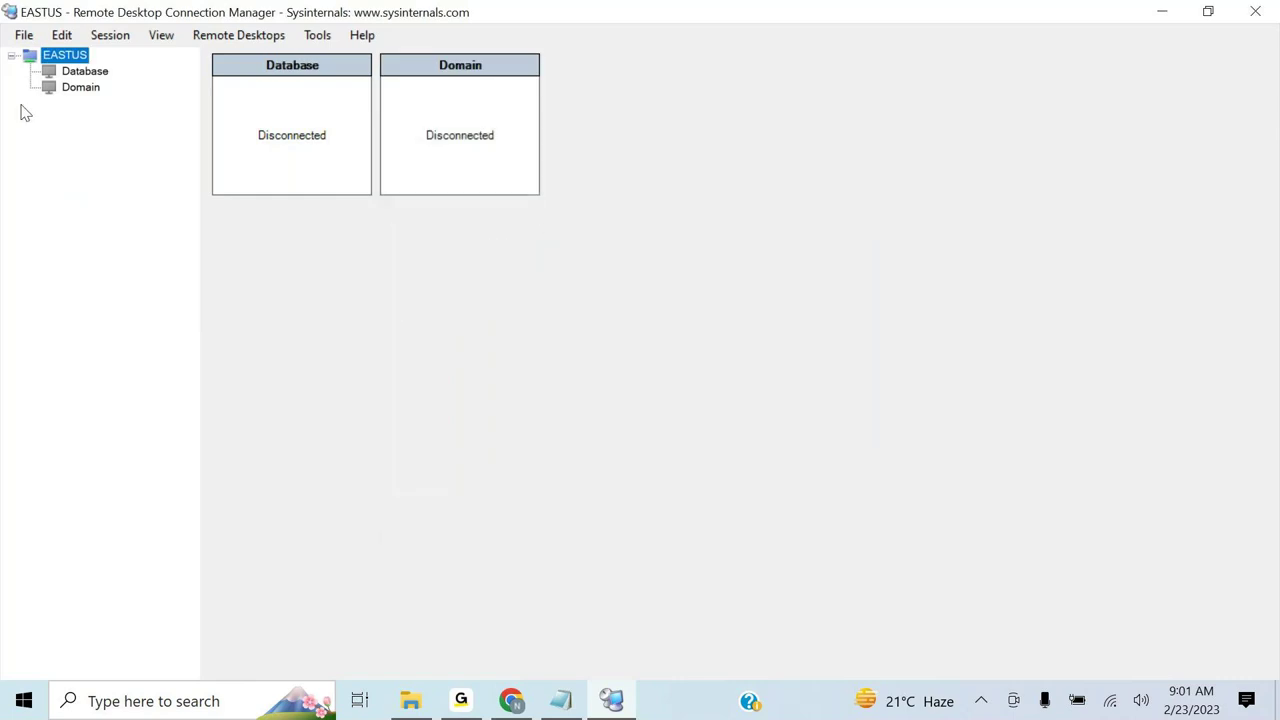
left_click(25, 36)
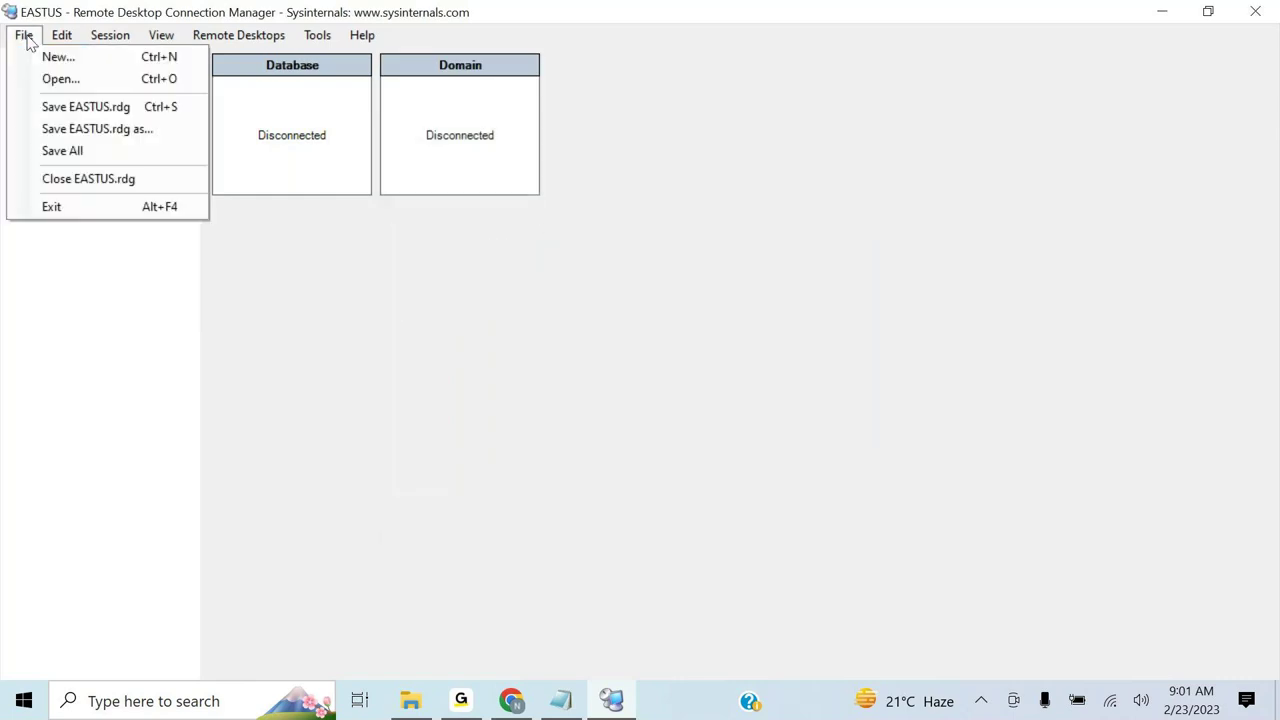
- Cancel the New File dialog without saving and switch back to Chrome
left_click(74, 57)
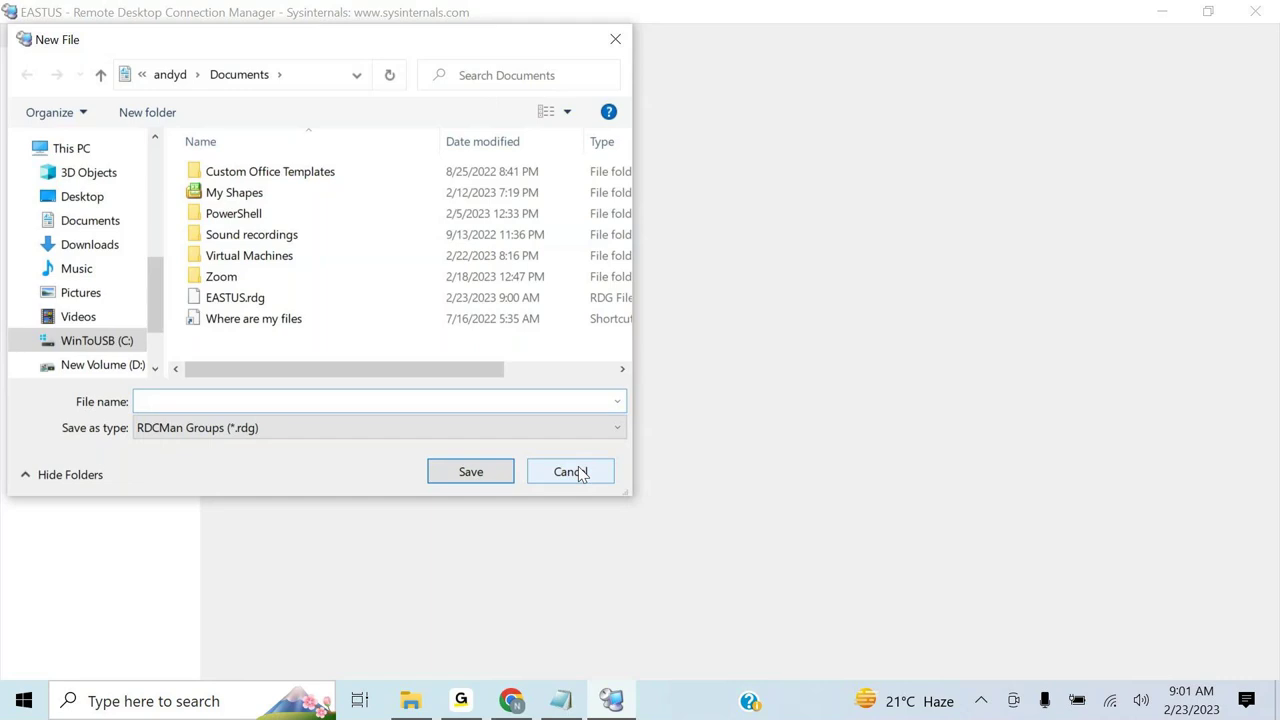
left_click(578, 471)
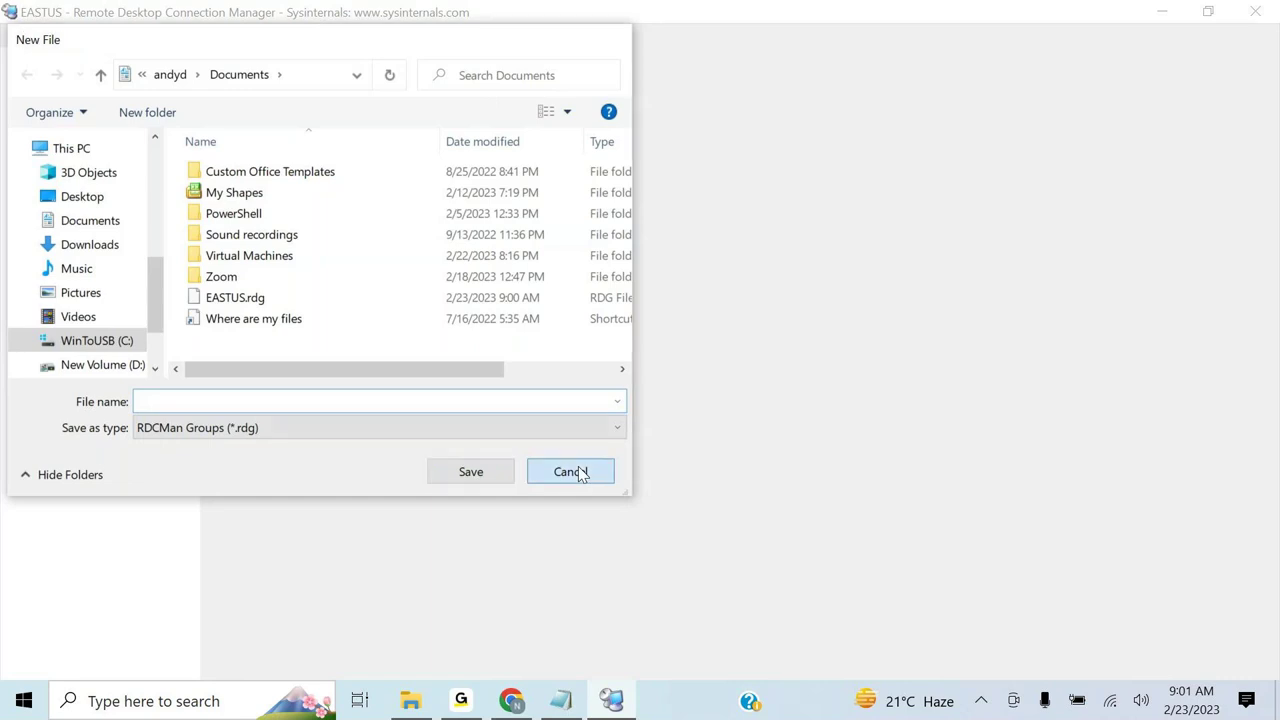
left_click(513, 703)
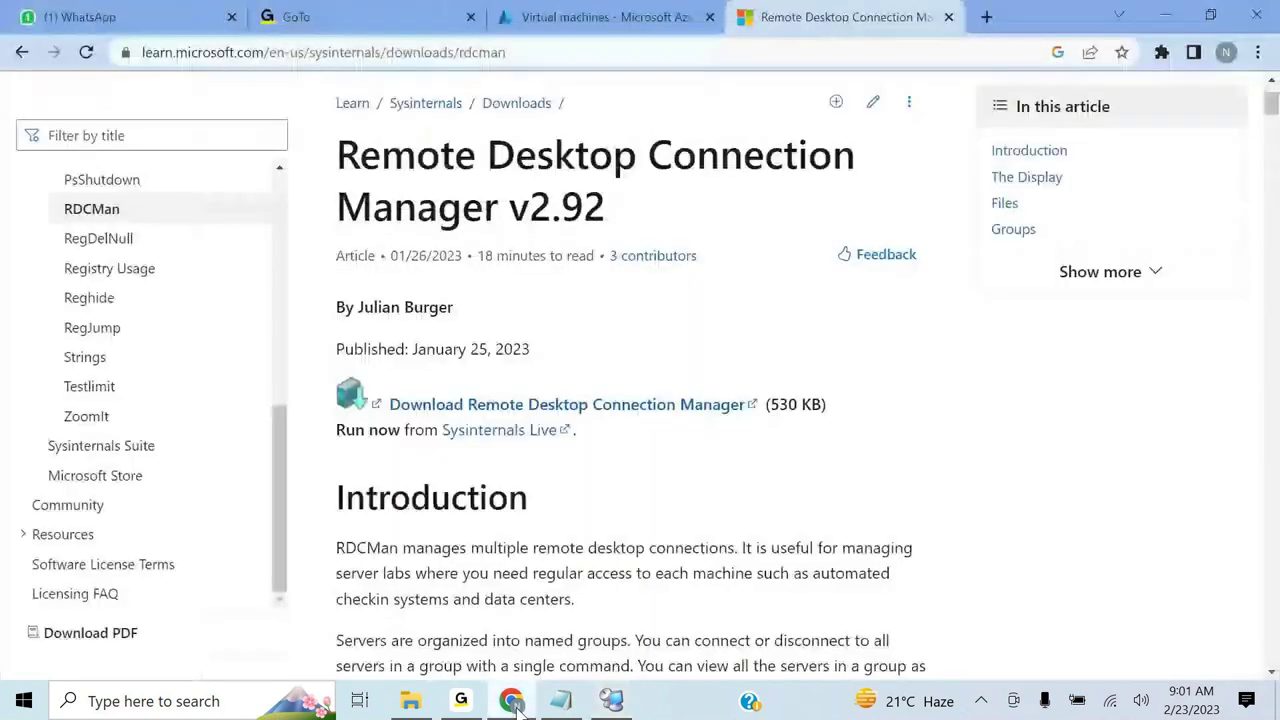
- Copy the Database VM's public IP 20.127.117.249 from Azure and switch back to RDCMan
left_click(603, 15)
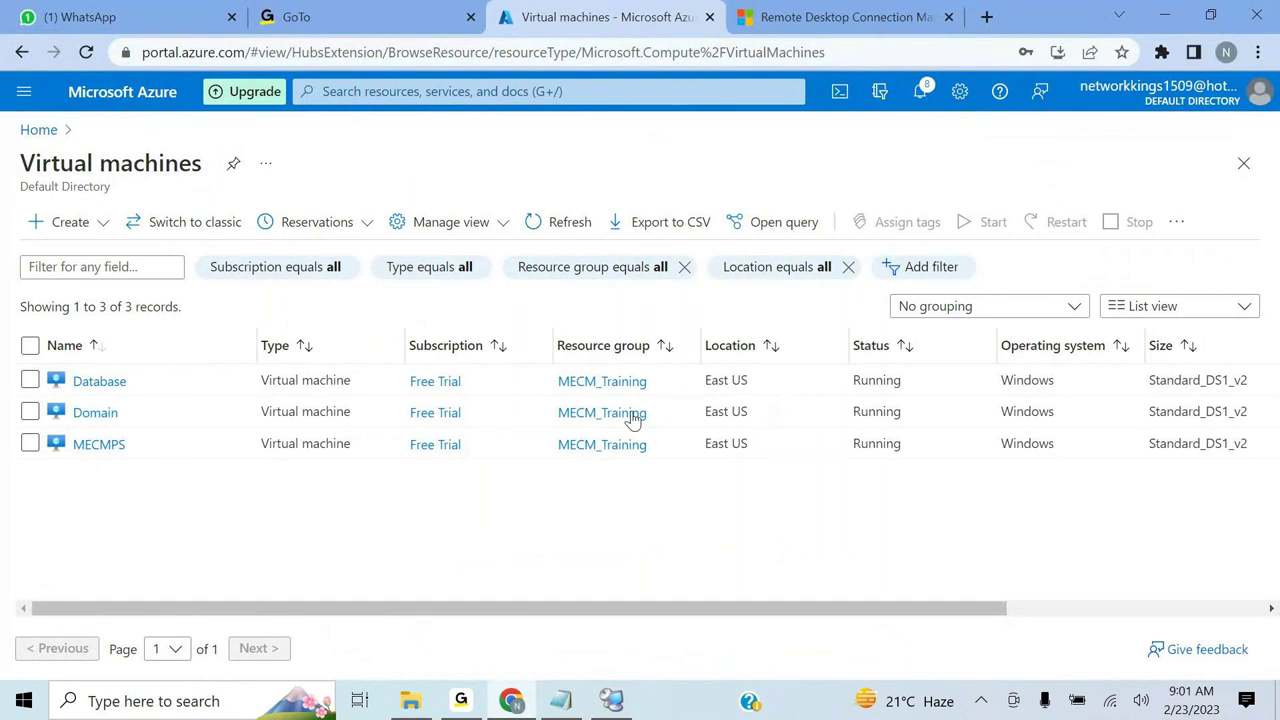
scroll(866, 567, "right", 3)
scroll(866, 567, "right", 2)
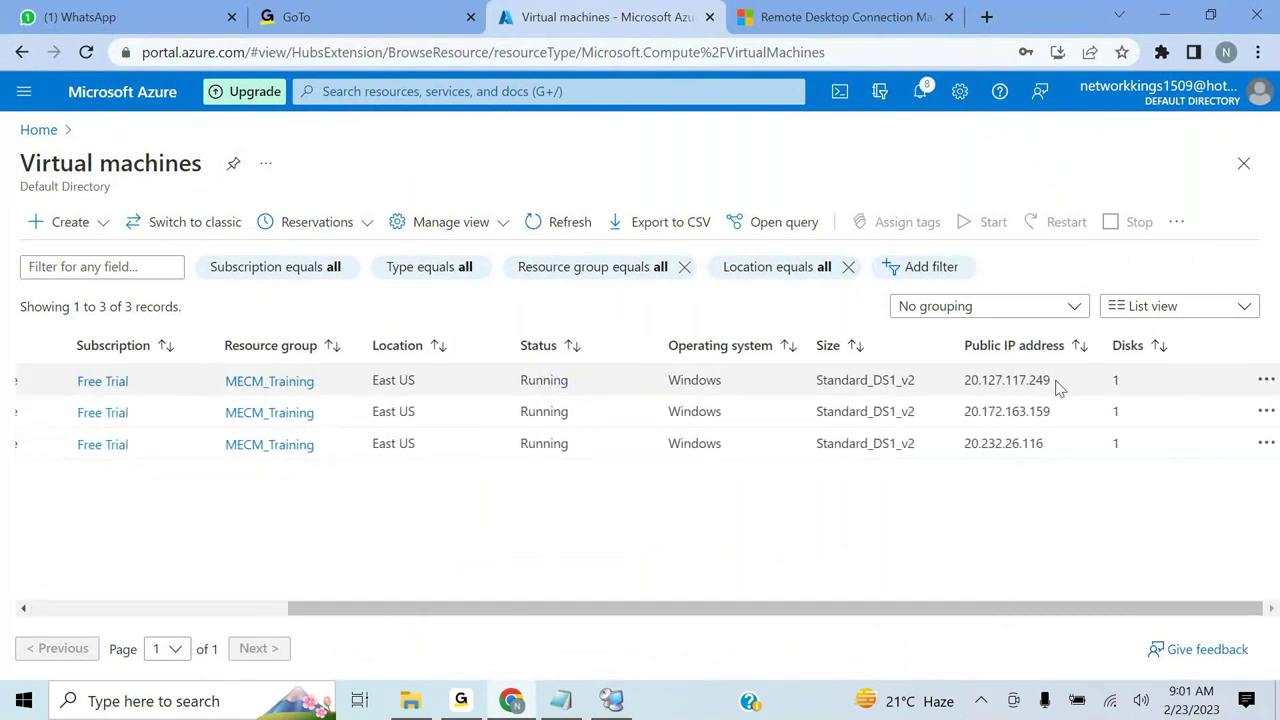
left_click_drag(1051, 380, 966, 385)
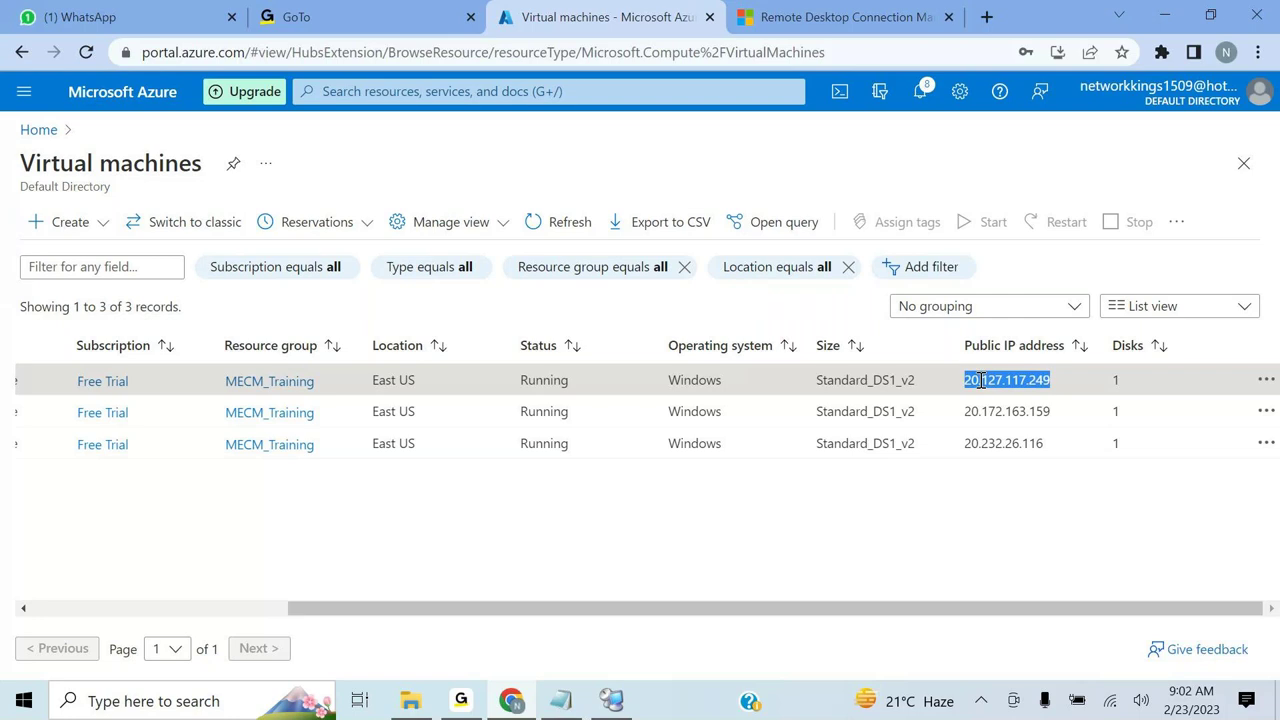
right_click(982, 381)
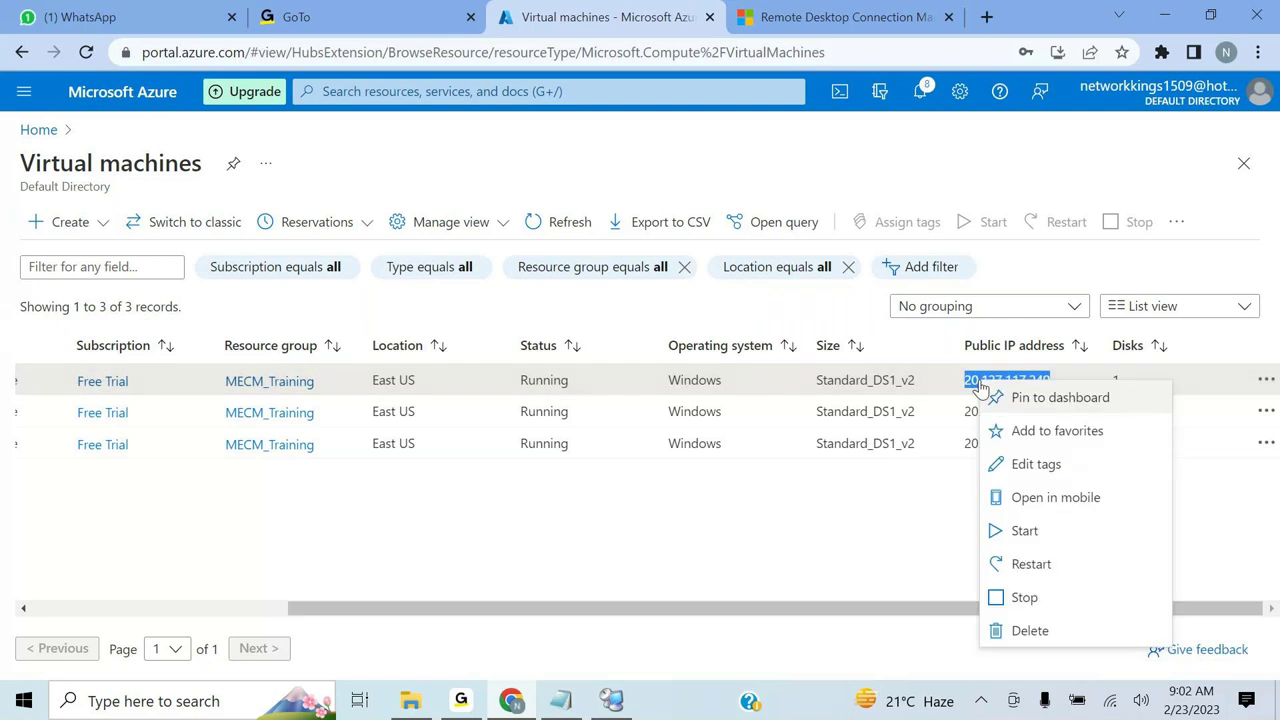
left_click(905, 553)
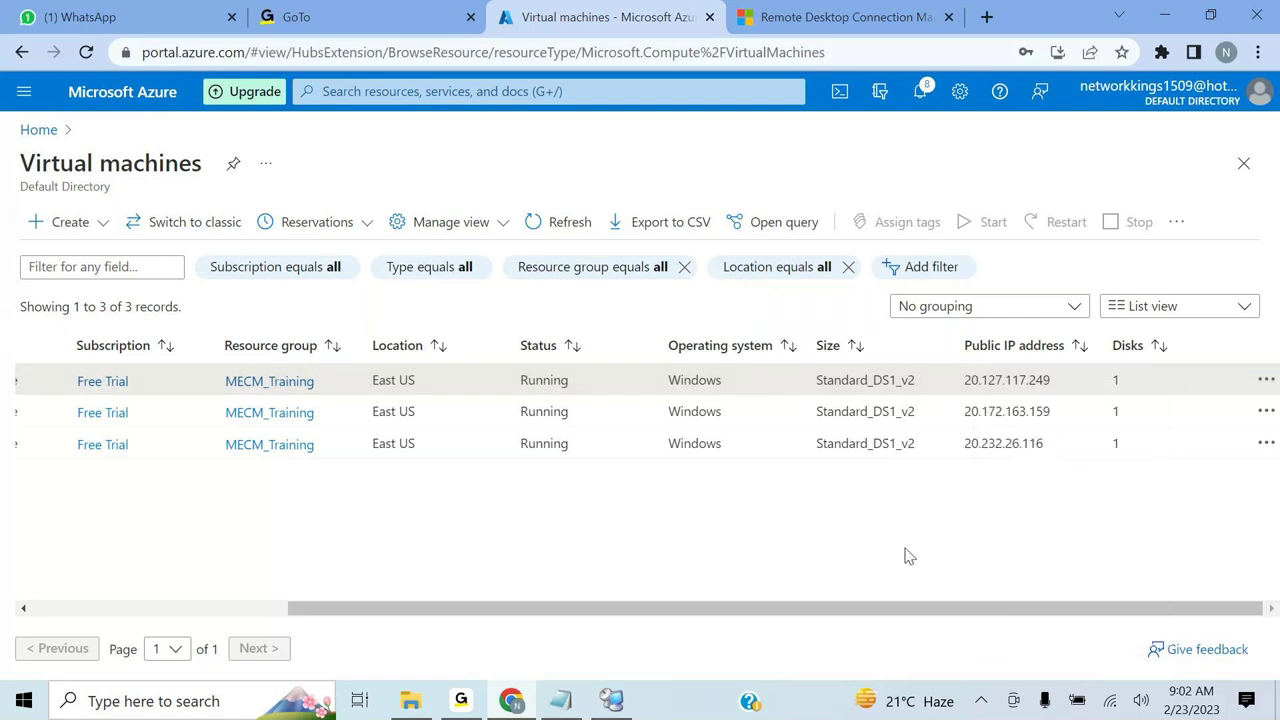
double_click(1027, 380)
key("ctrl+c")
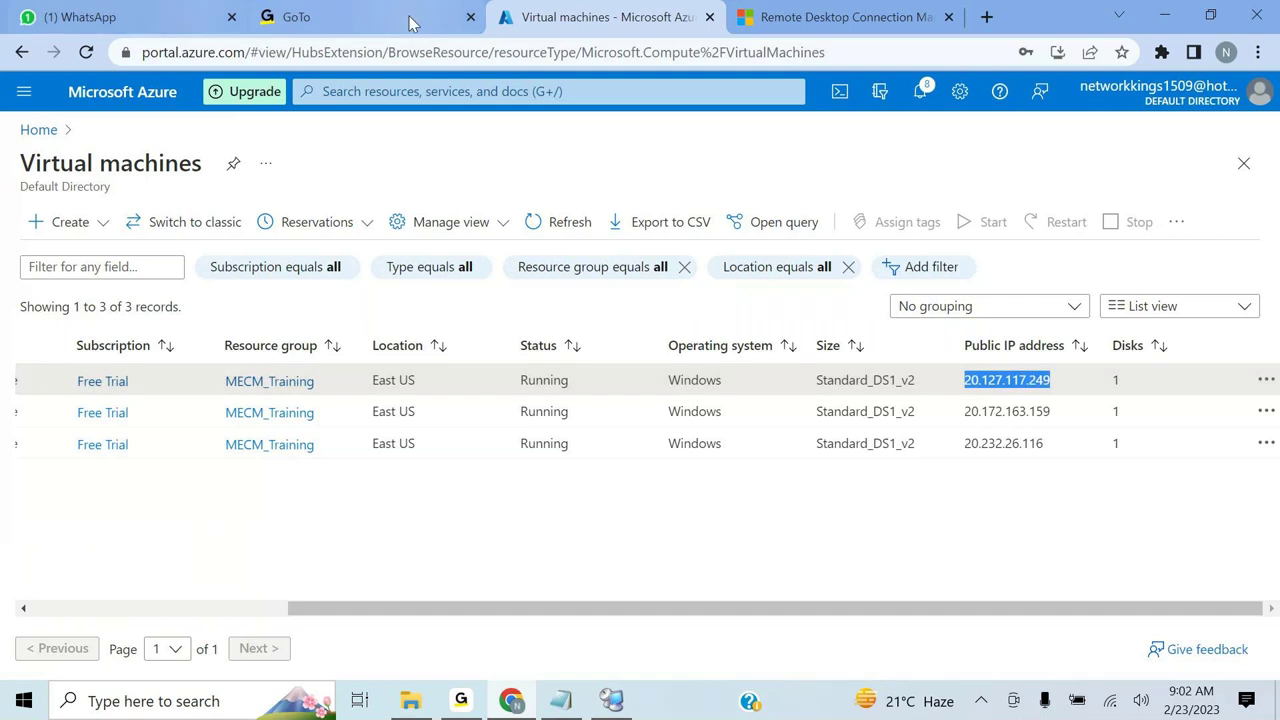
key("alt+Tab")
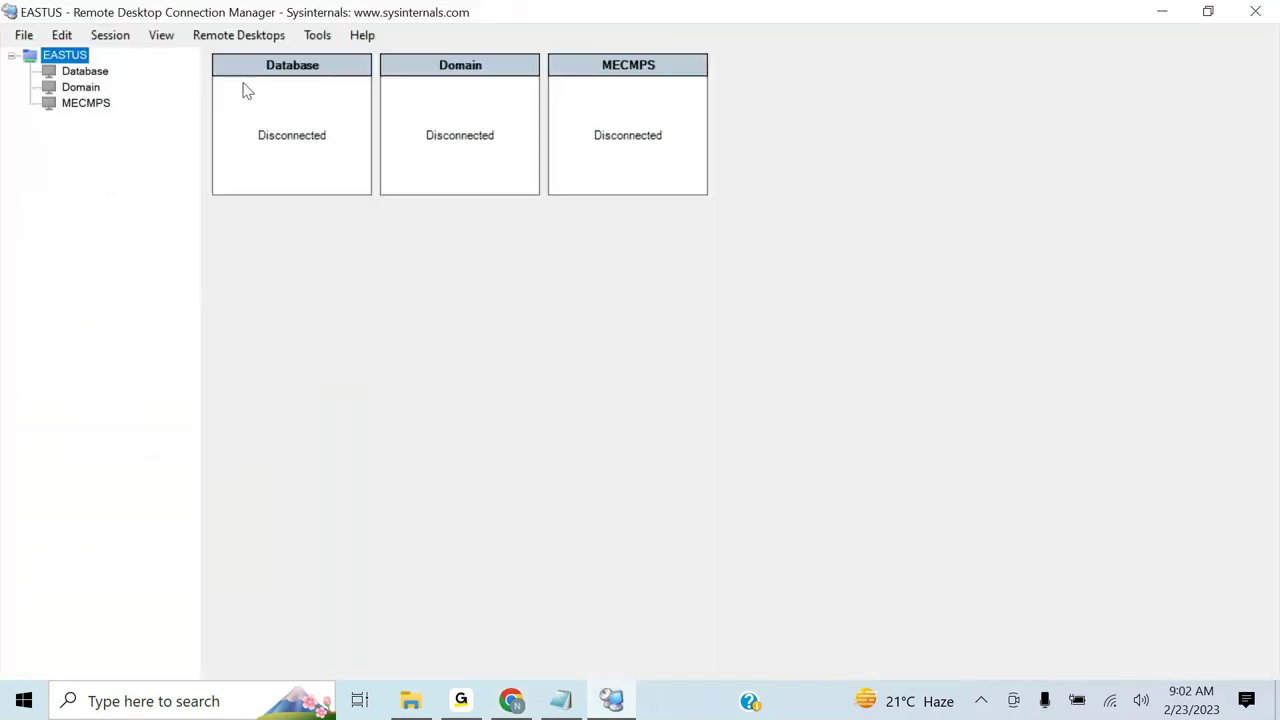
- Set the Database server's name to 20.127.117.249 with display name Database
left_click(84, 78)
right_click(84, 78)
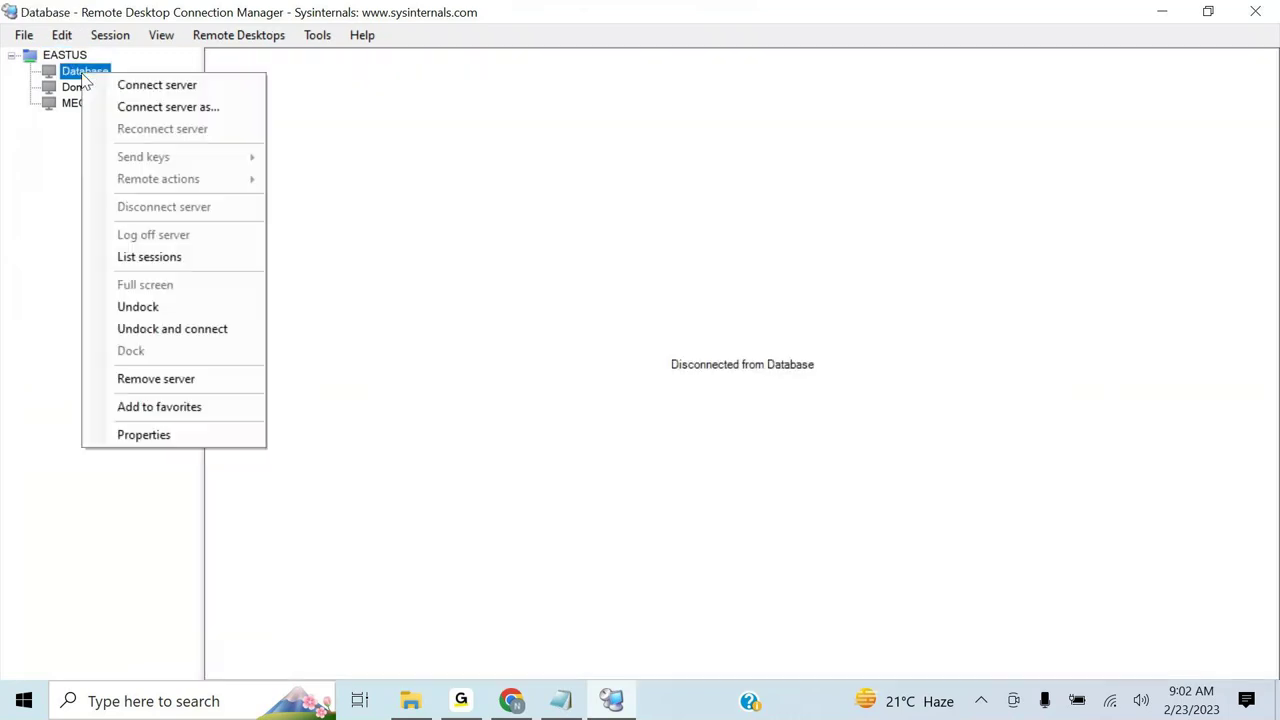
left_click(143, 434)
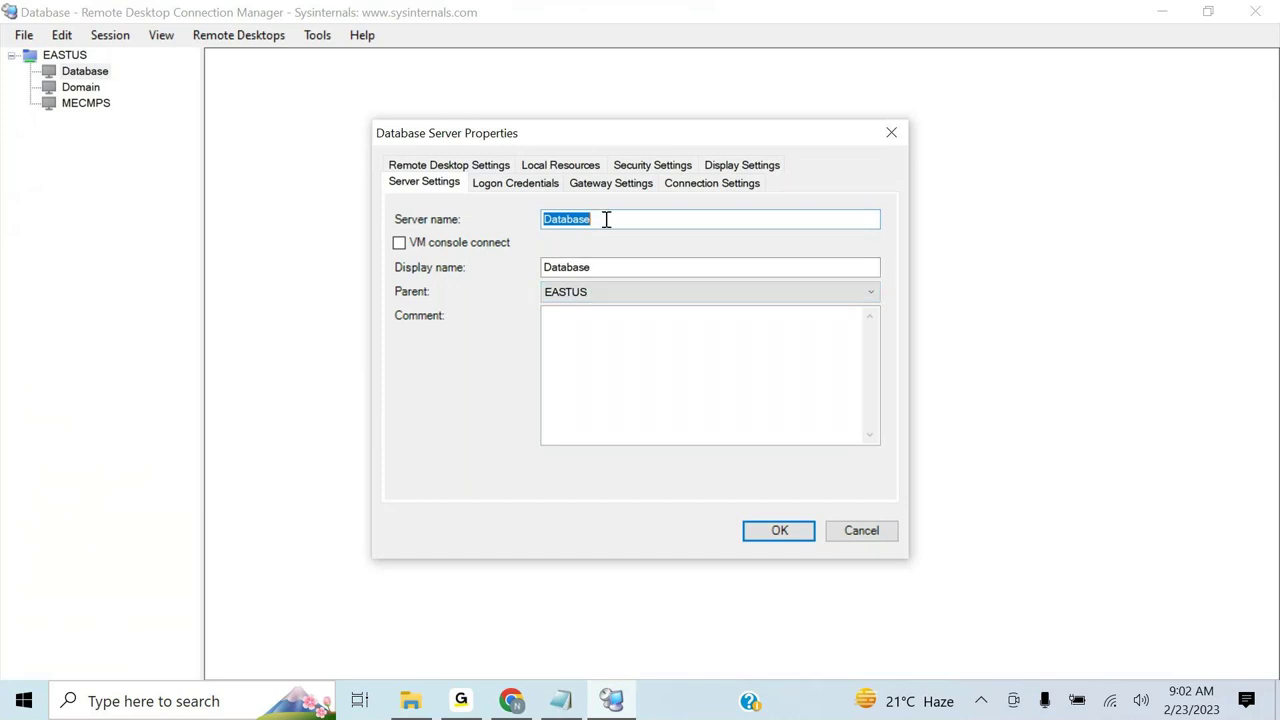
key("ctrl+v")
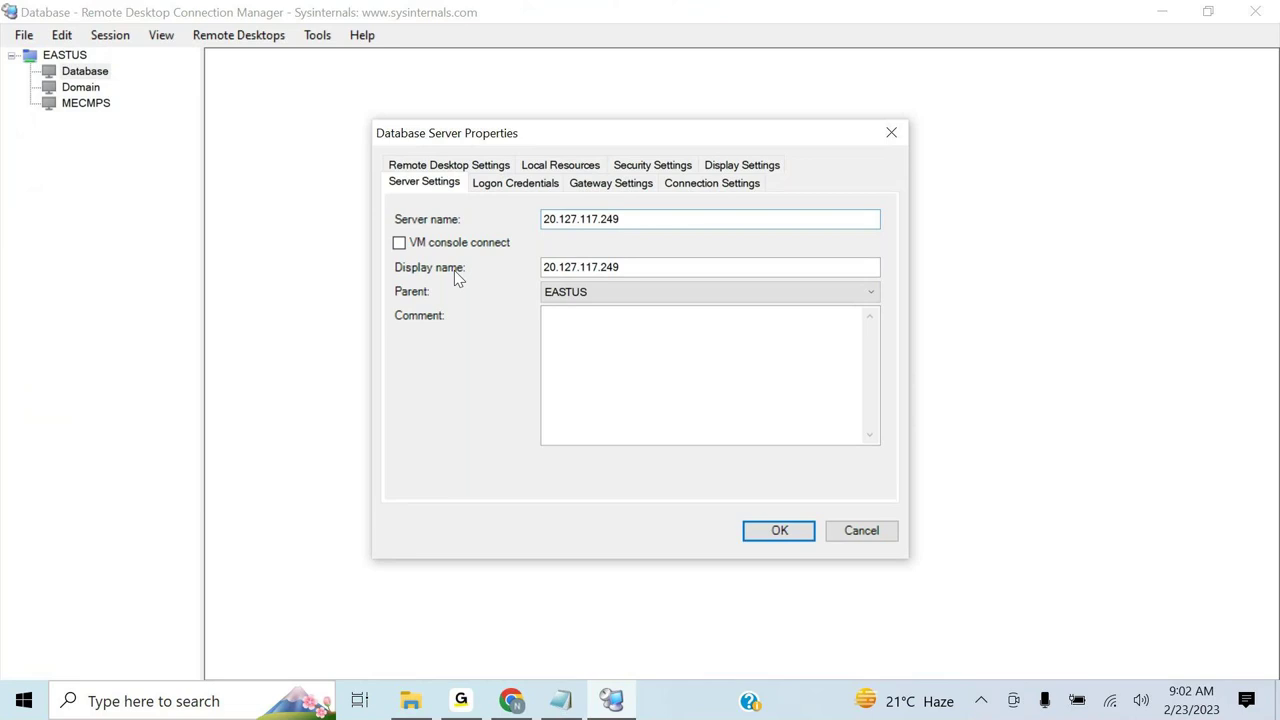
left_click(629, 267)
key("BackSpace")
key("BackSpace")
key("BackSpace")
key("BackSpace")
key("BackSpace")
key("BackSpace")
key("BackSpace")
key("BackSpace")
key("BackSpace")
key("BackSpace")
key("BackSpace")
key("BackSpace")
key("BackSpace")
key("BackSpace")
type("Dat")
key("BackSpace")
type("ta")
type("ase")
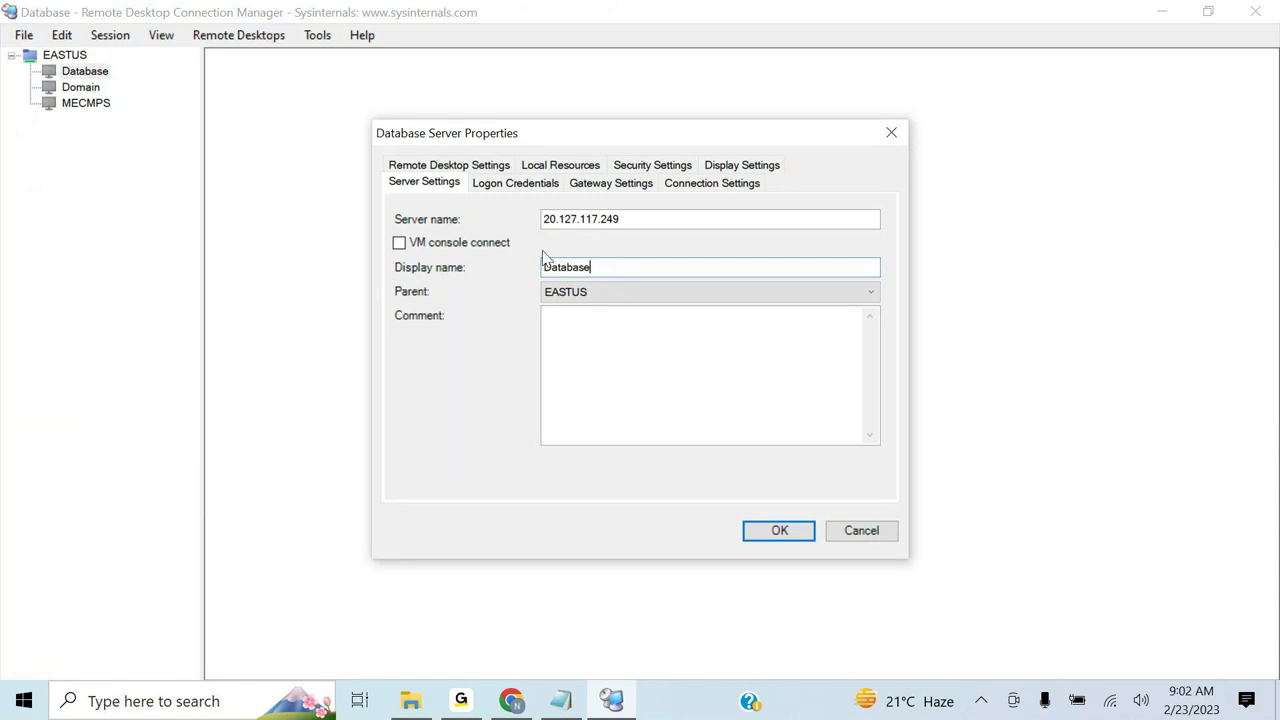
- Turn off inherited logon credentials for Database and save a custom user name and password
left_click(516, 184)
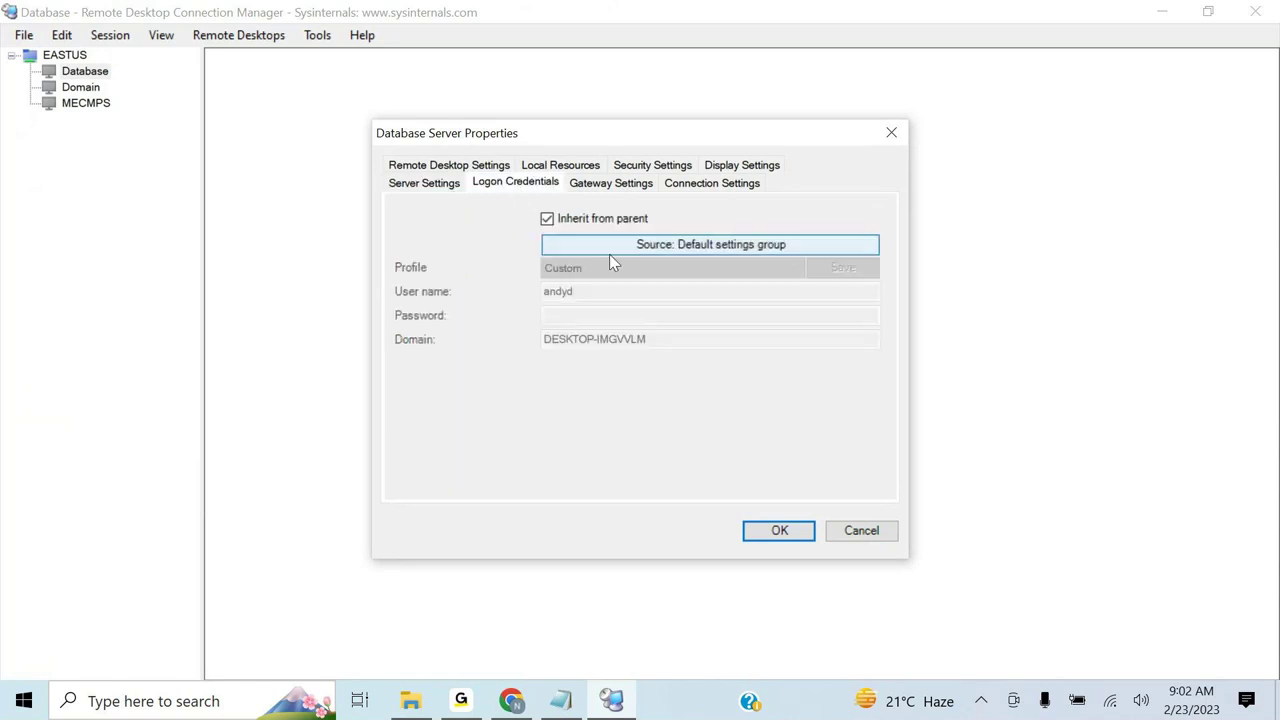
left_click(547, 221)
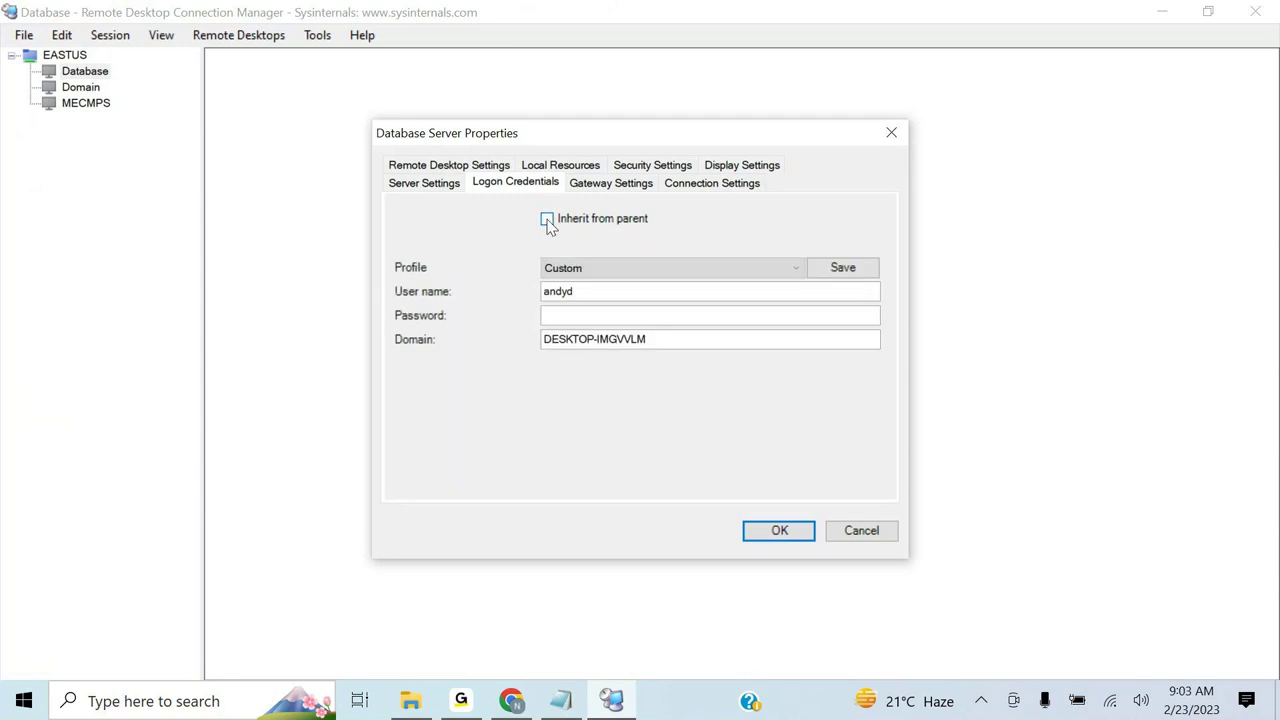
left_click_drag(591, 291, 546, 293)
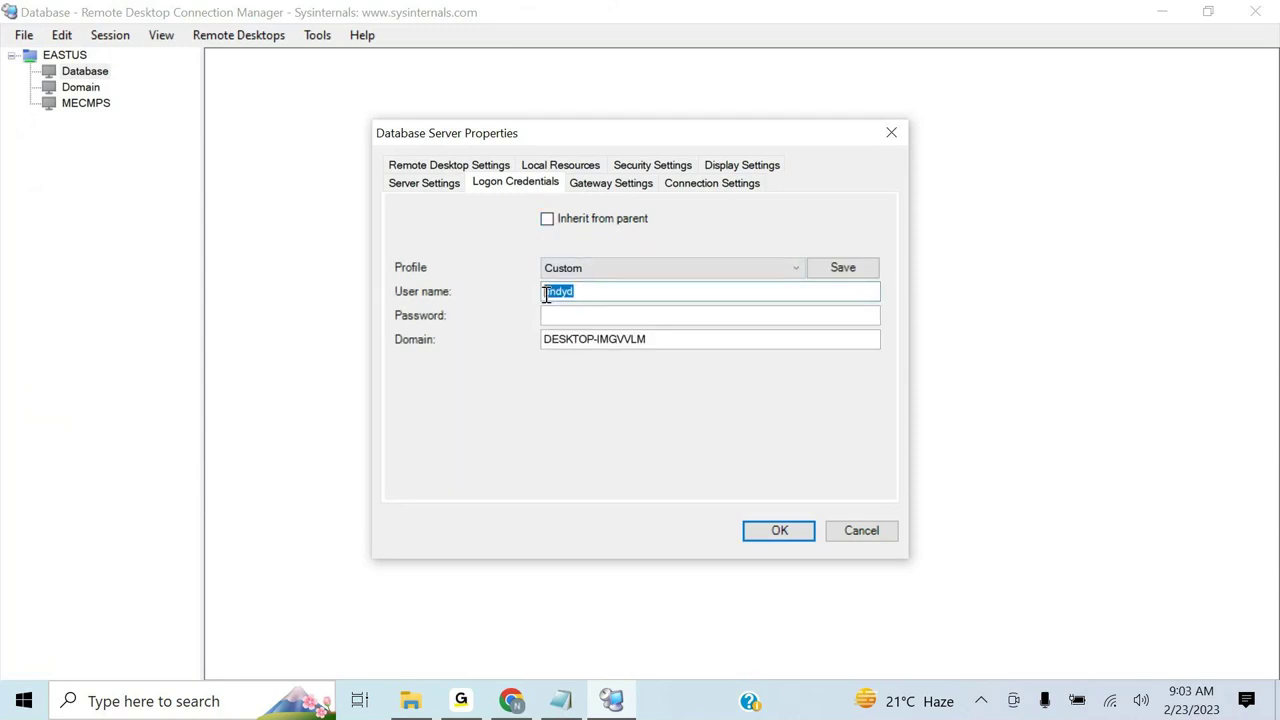
key("BackSpace")
type("sandy")
left_click(566, 317)
type("••••••••••••")
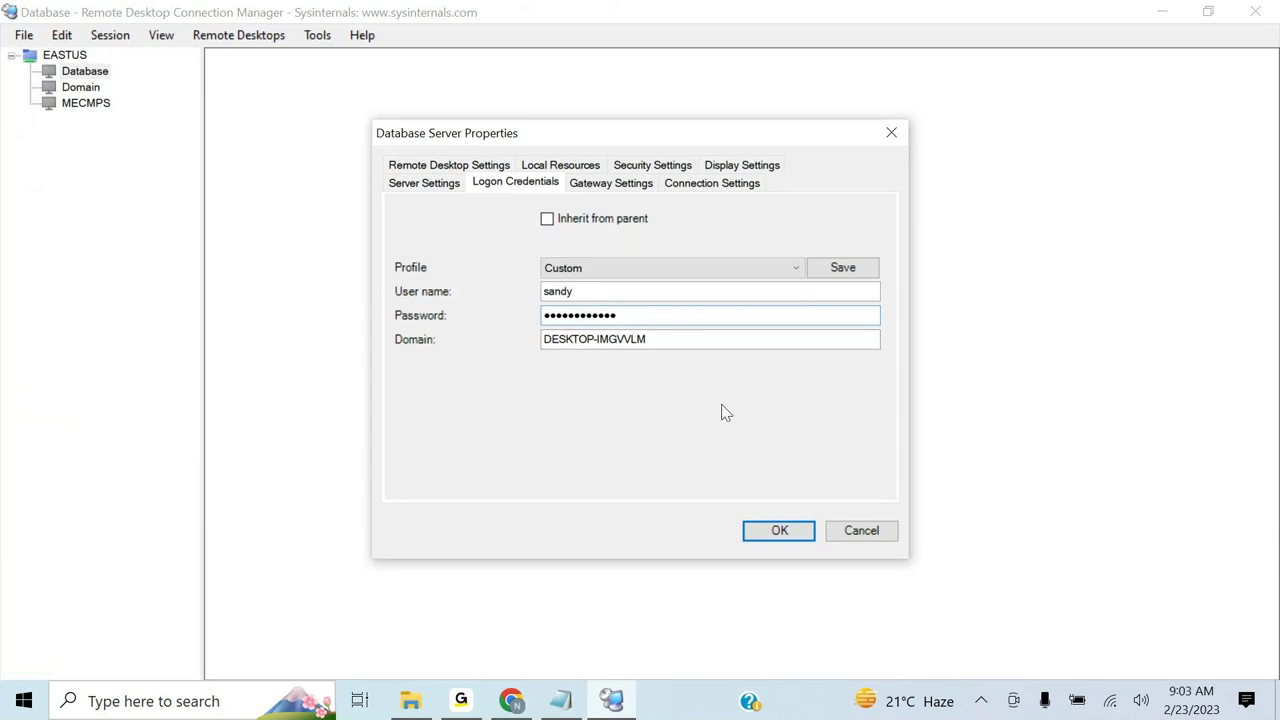
left_click(780, 532)
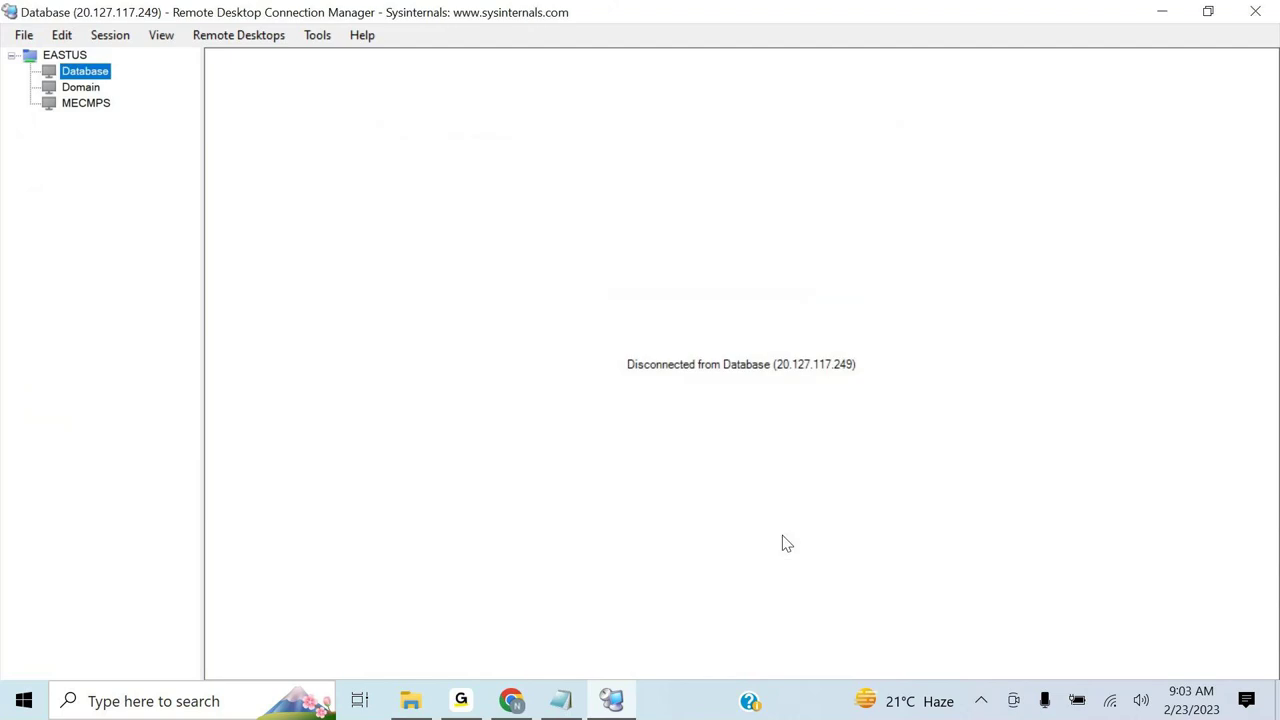
- Connect to the Database server, permanently trusting its certificate, then go back to the Azure VM list
double_click(86, 77)
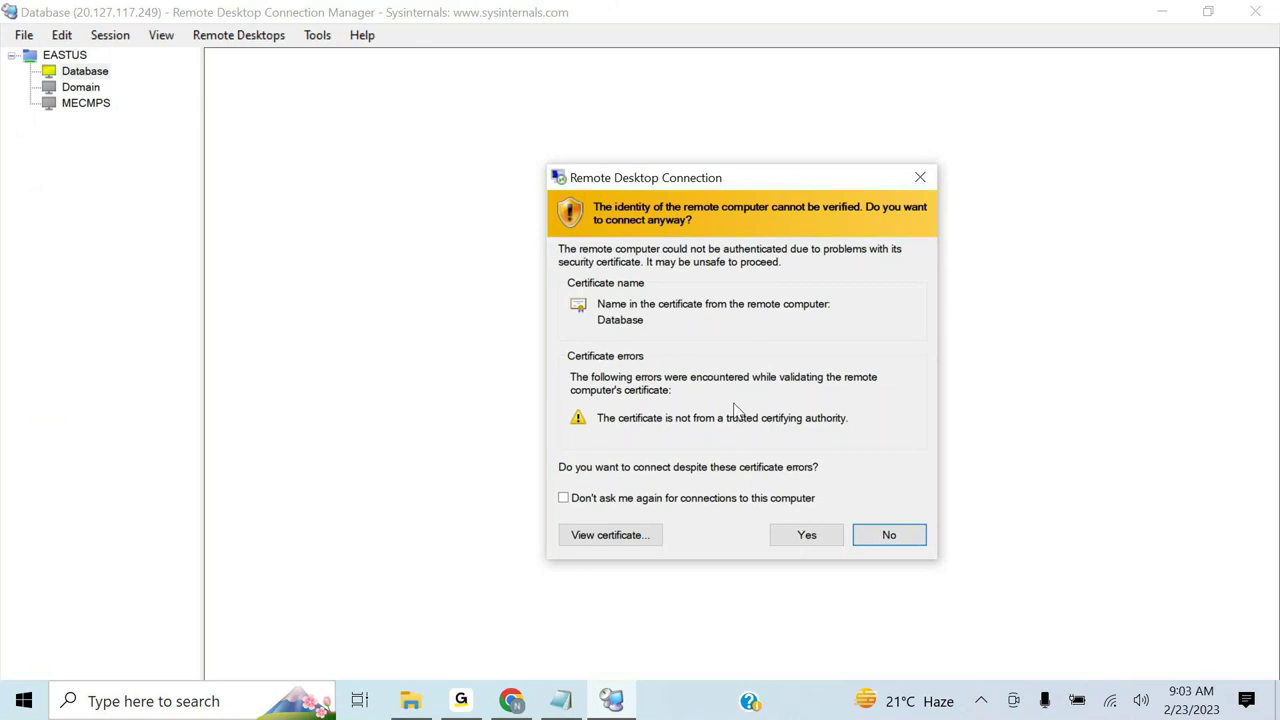
left_click(664, 502)
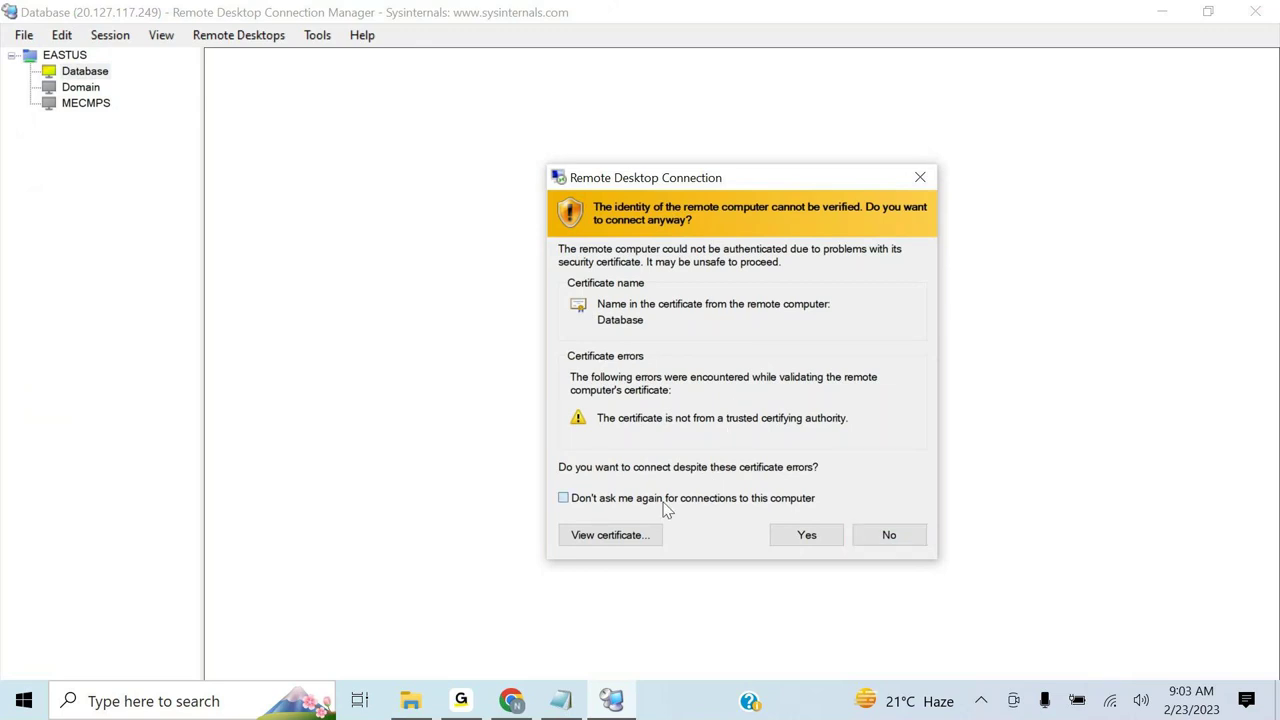
left_click(813, 540)
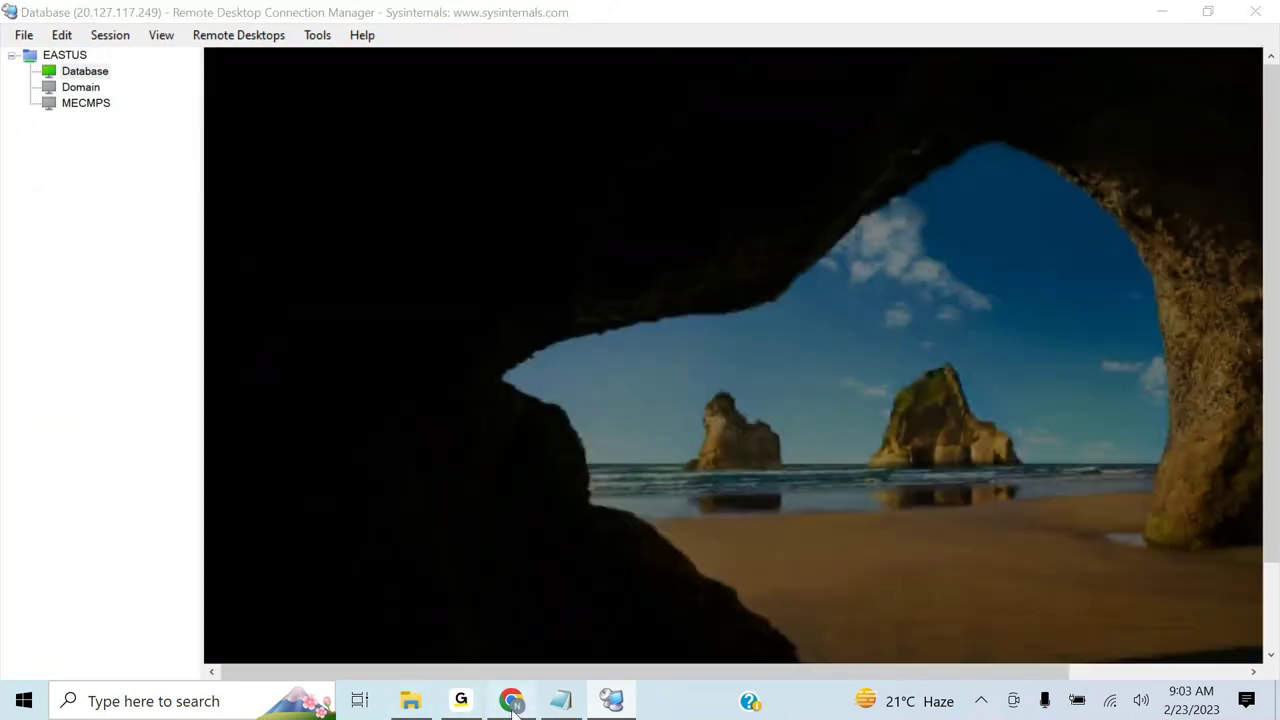
left_click(511, 700)
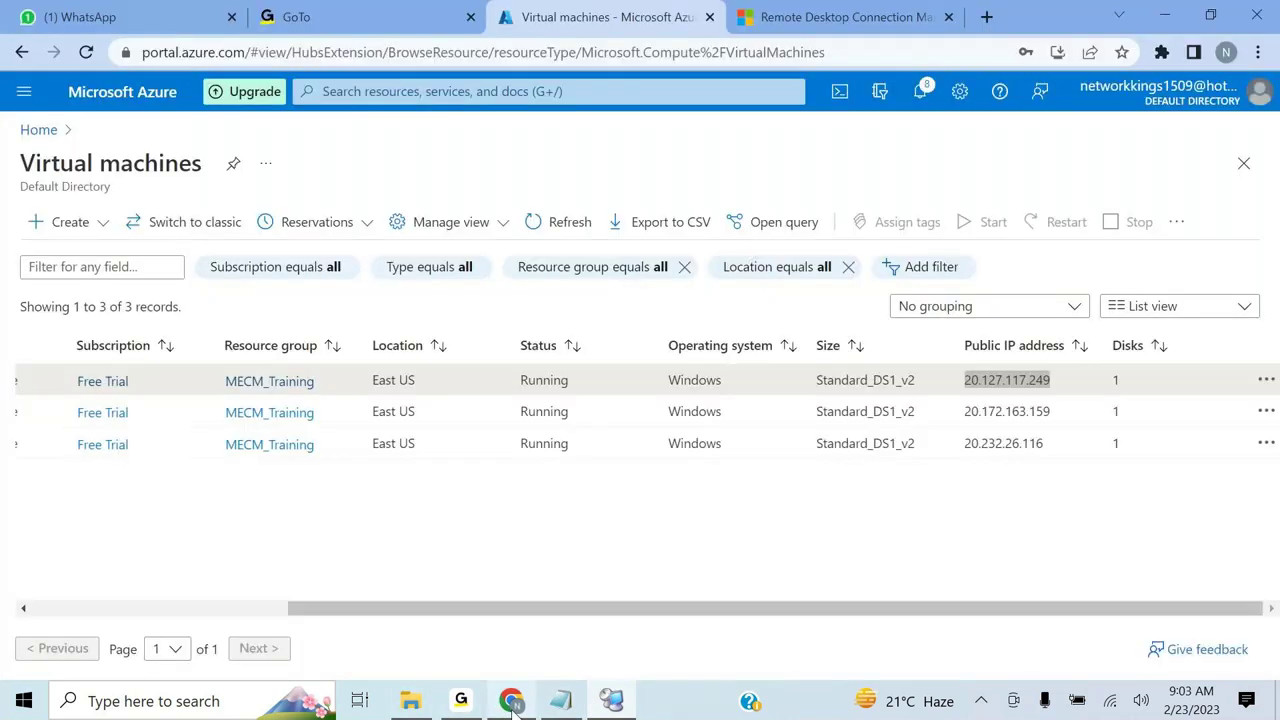
- Copy the second VM's public IP 20.172.163.159 from the Azure VM list
double_click(1024, 411)
right_click(1022, 411)
key("Escape")
left_click(1010, 410)
double_click(1010, 410)
key("ctrl+c")
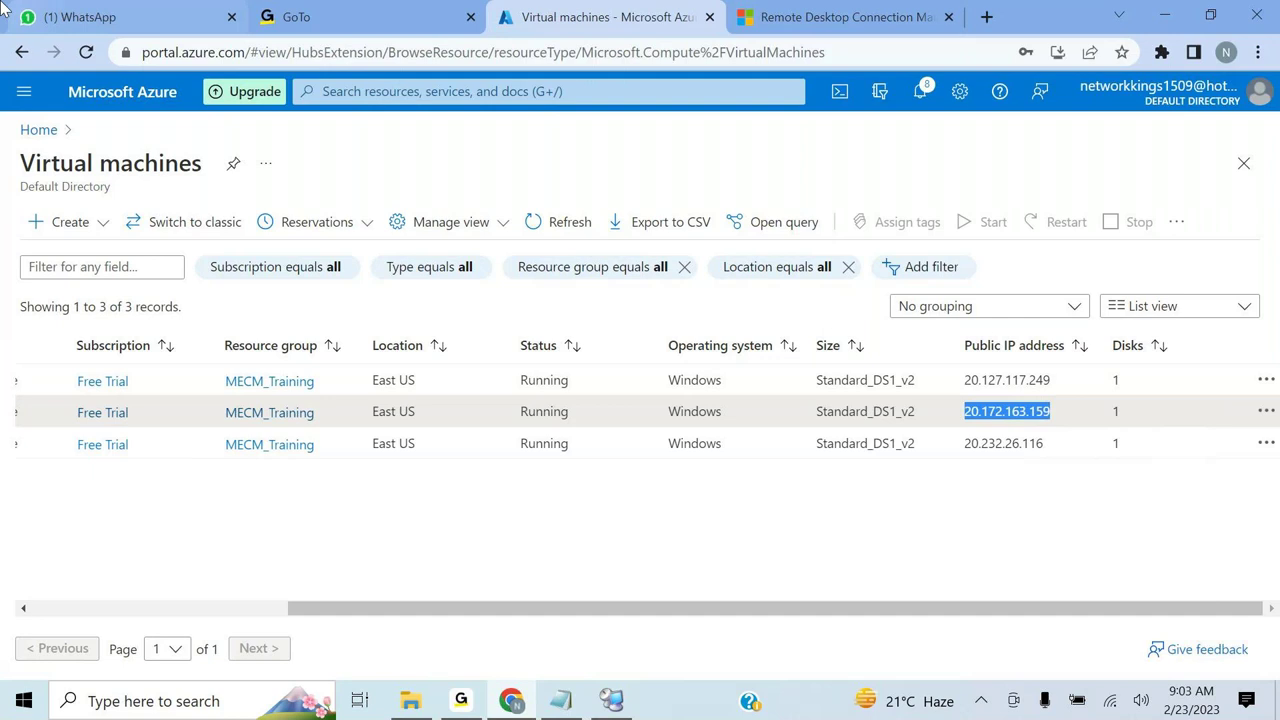
left_click(565, 698)
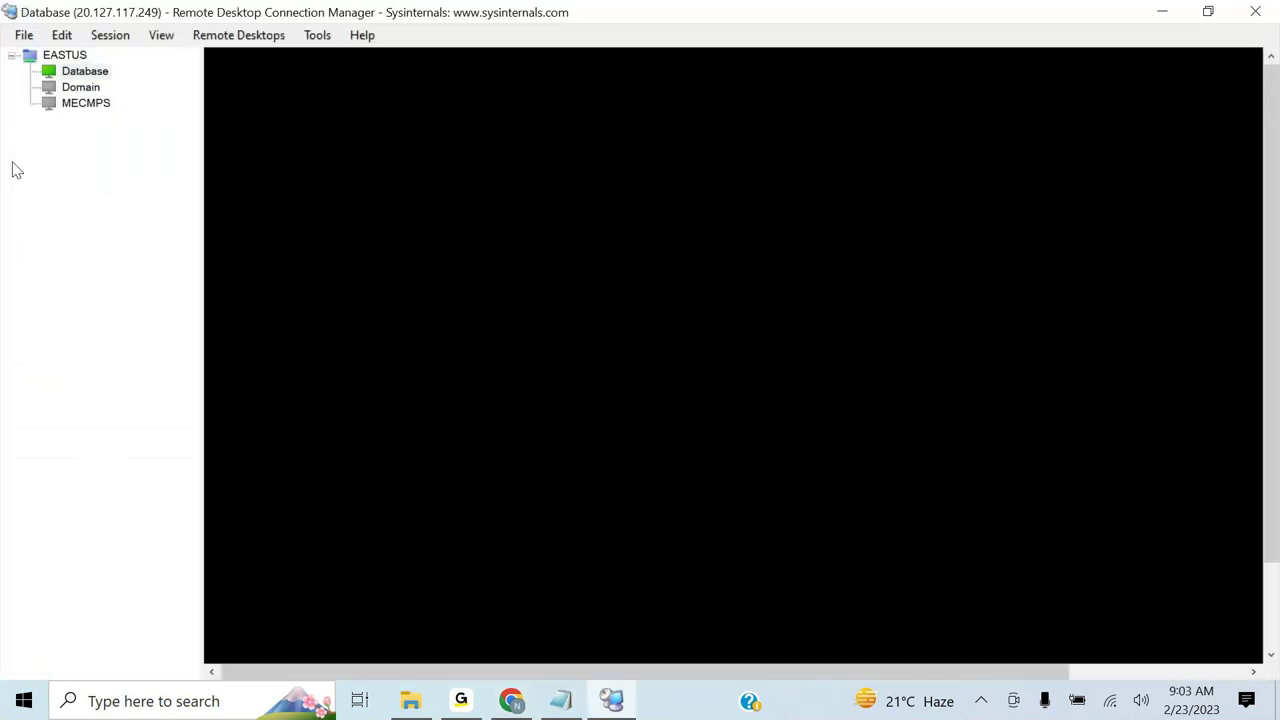
- In Domain's properties, set the server name to 20.172.163.159 and the display name to Domain
left_click(72, 90)
right_click(72, 90)
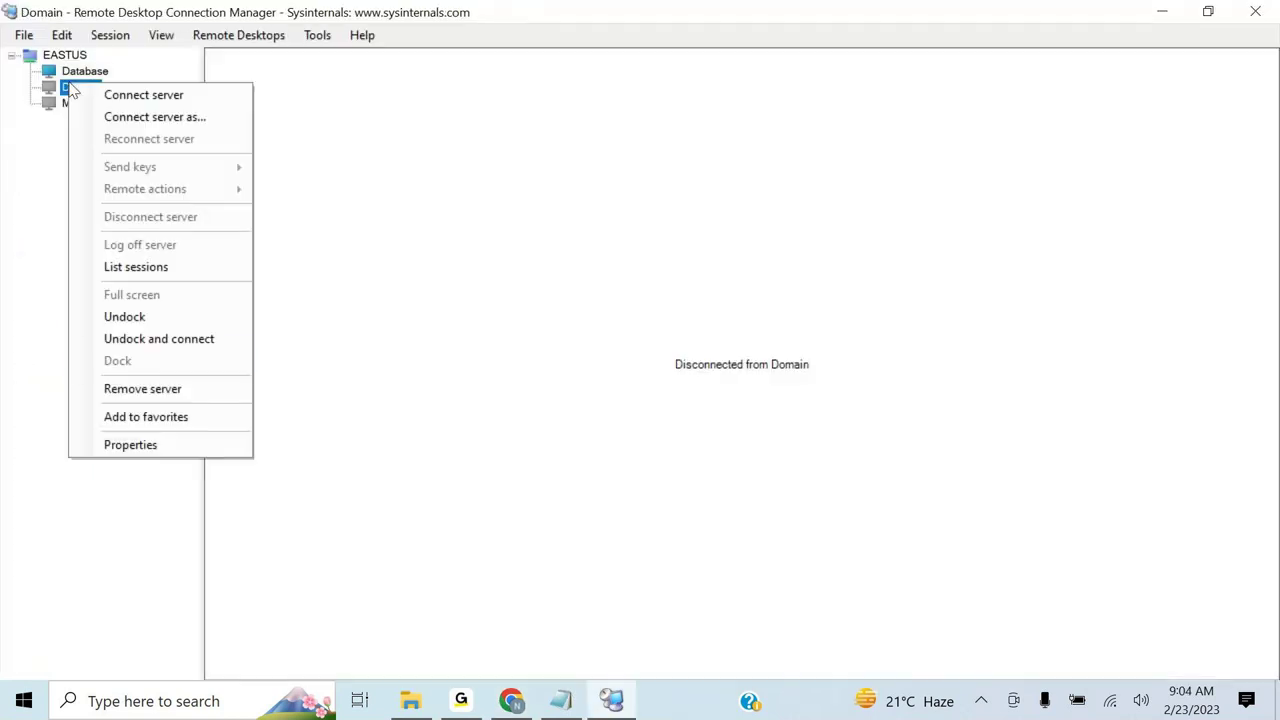
left_click(131, 445)
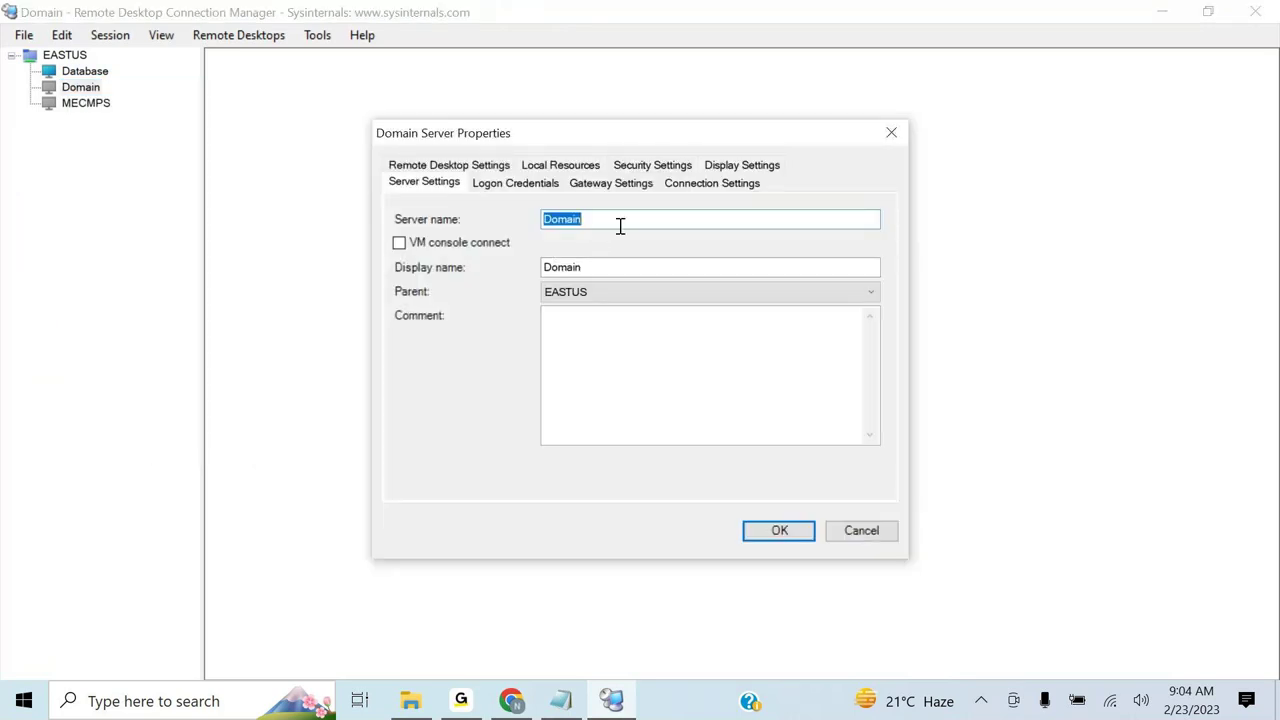
key("BackSpace")
key("ctrl+v")
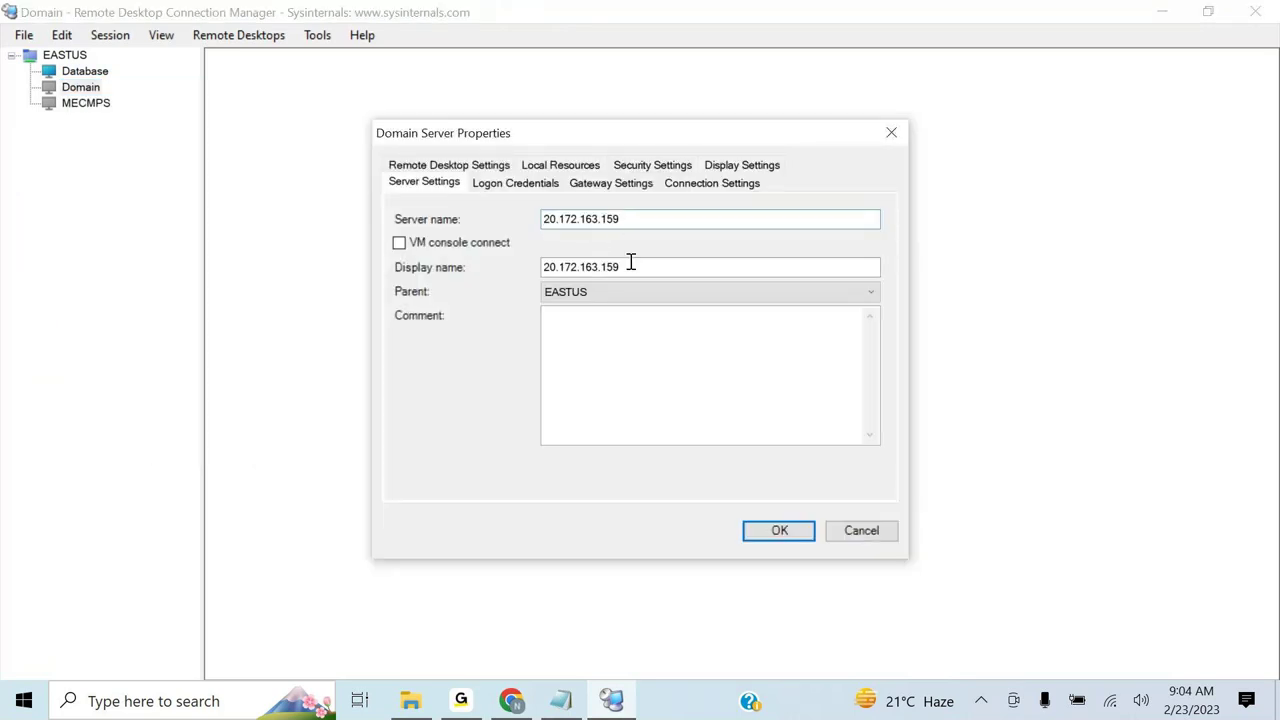
left_click_drag(632, 265, 500, 259)
key("BackSpace")
type("Doma")
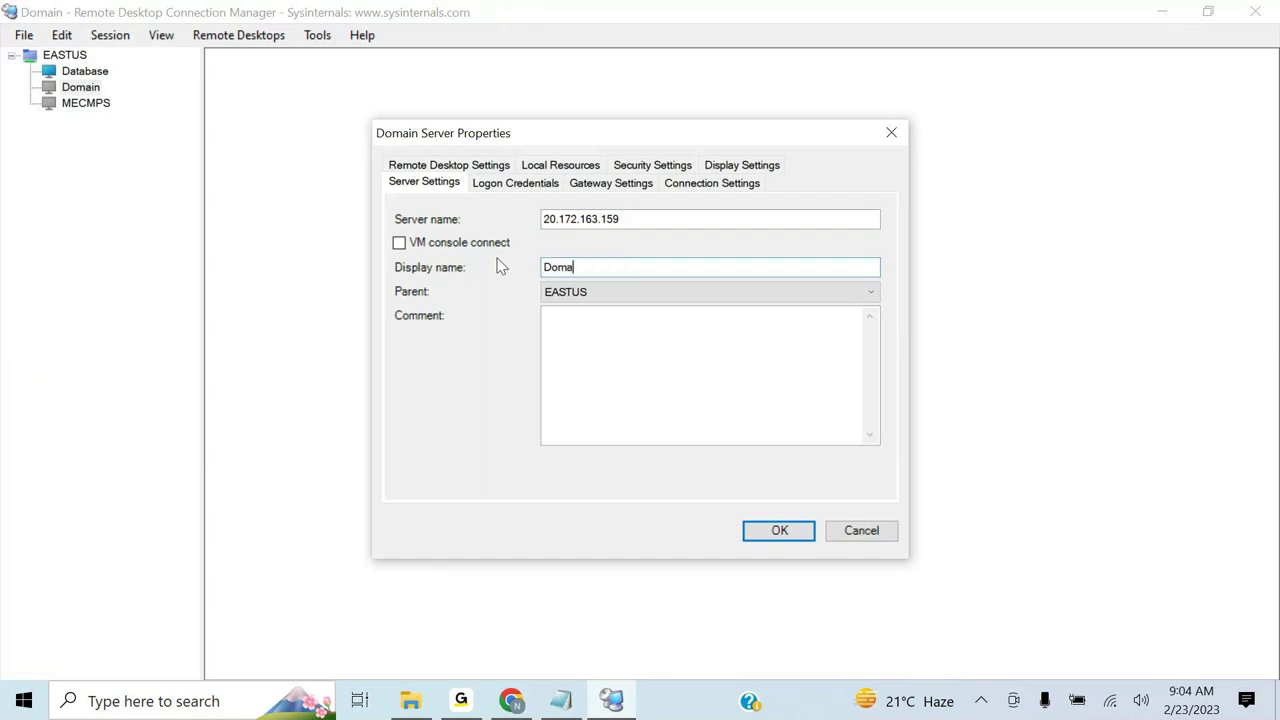
type("in")
- Stop inheriting logon credentials, enter a custom user name and password, and save
left_click(506, 186)
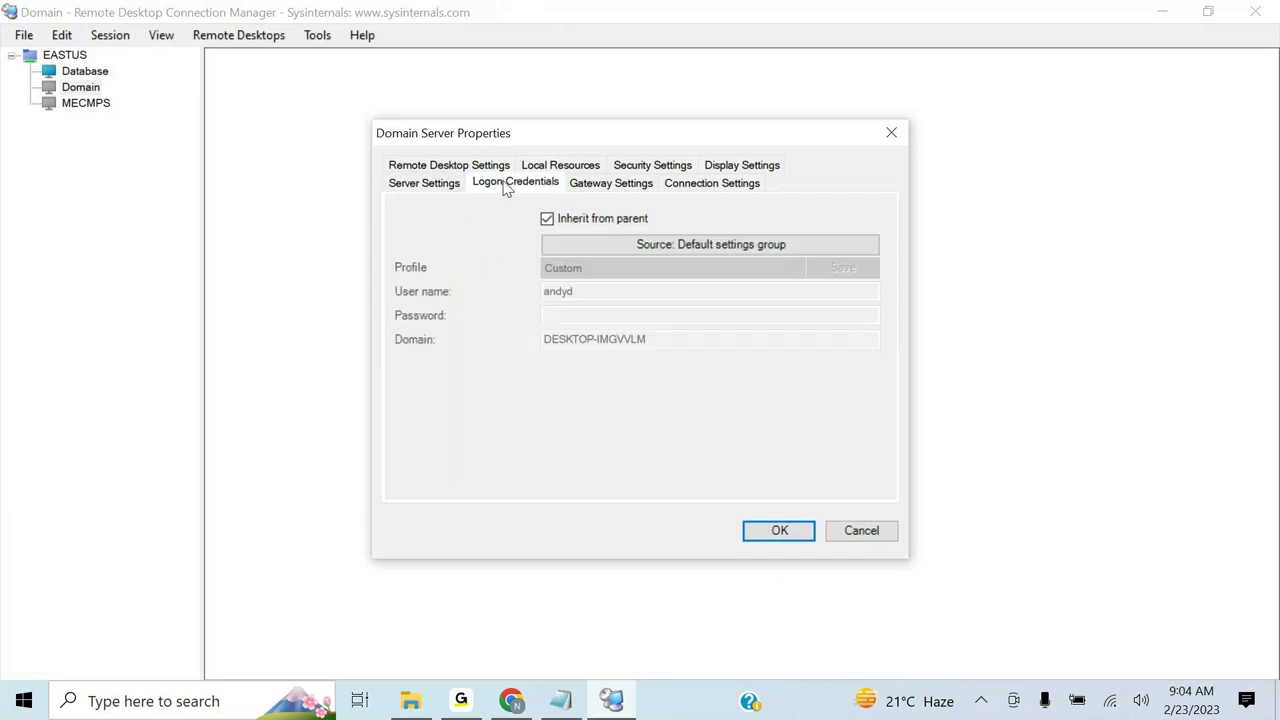
left_click(547, 219)
left_click(588, 290)
key("BackSpace")
key("BackSpace")
key("BackSpace")
key("BackSpace")
key("BackSpace")
type("sa")
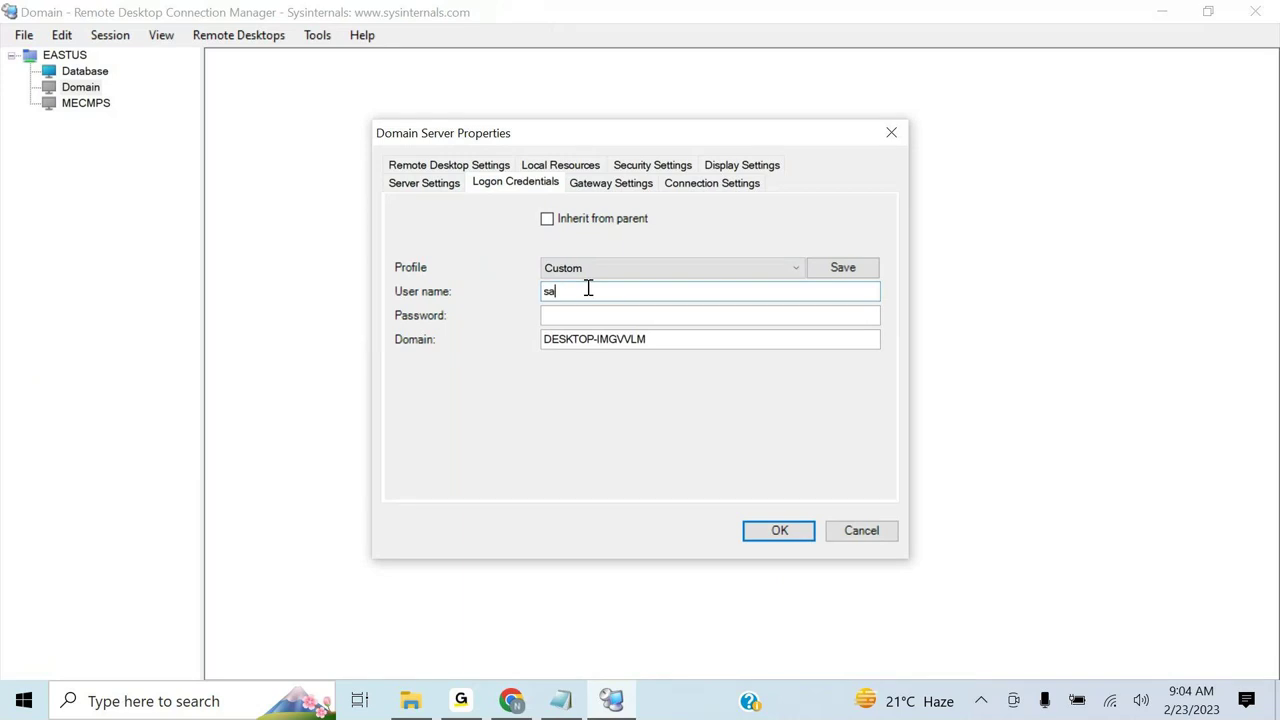
type("ndy")
left_click(580, 313)
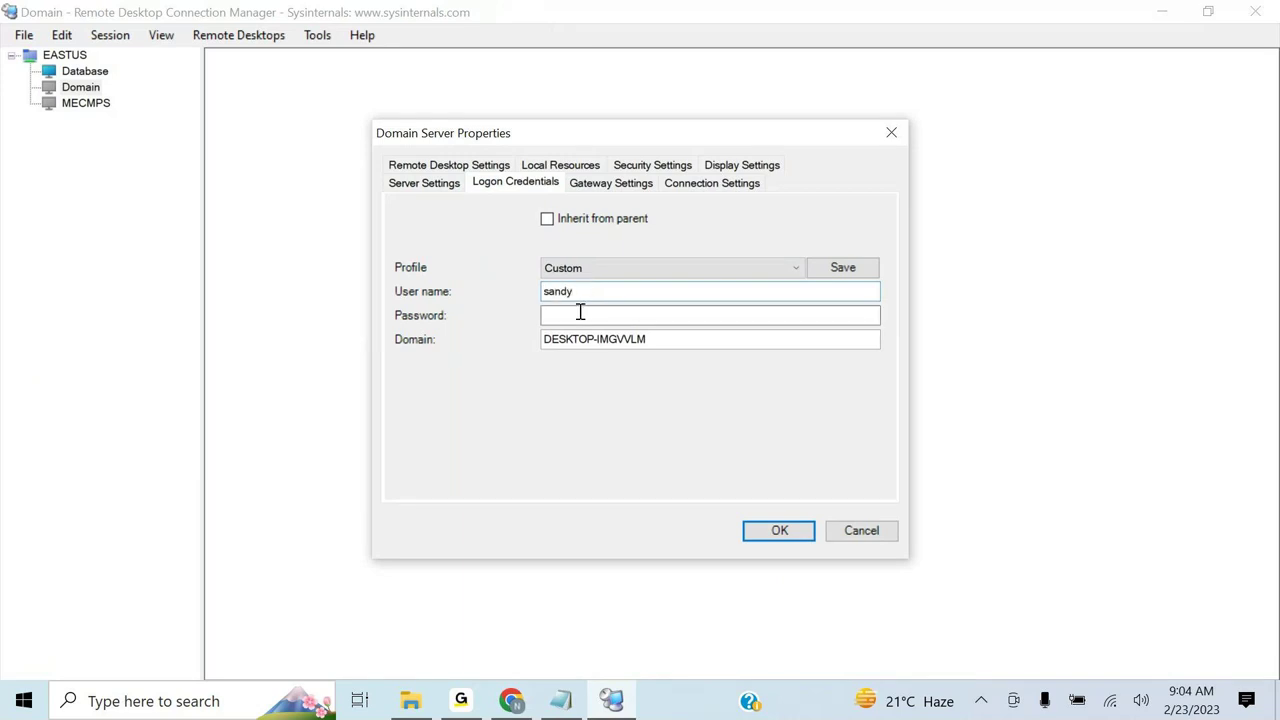
type("**********")
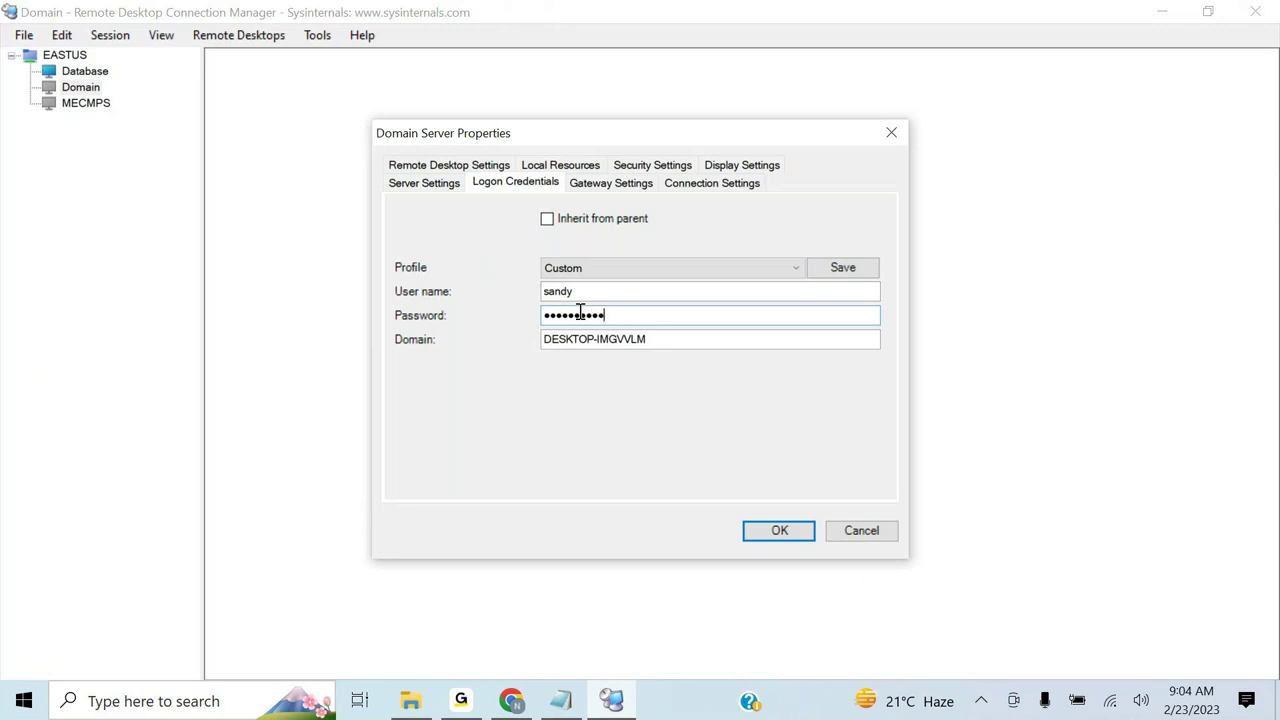
type("**")
left_click(780, 534)
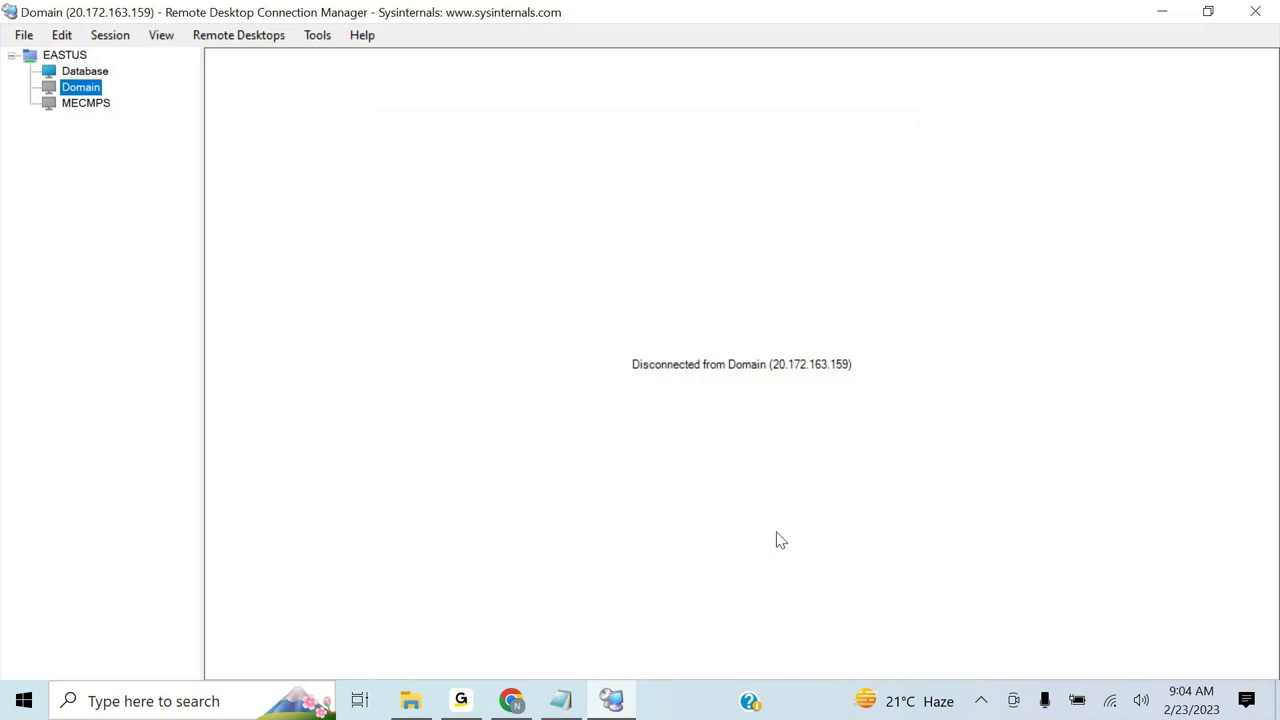
- Connect to the Domain server, permanently trusting its certificate
double_click(79, 93)
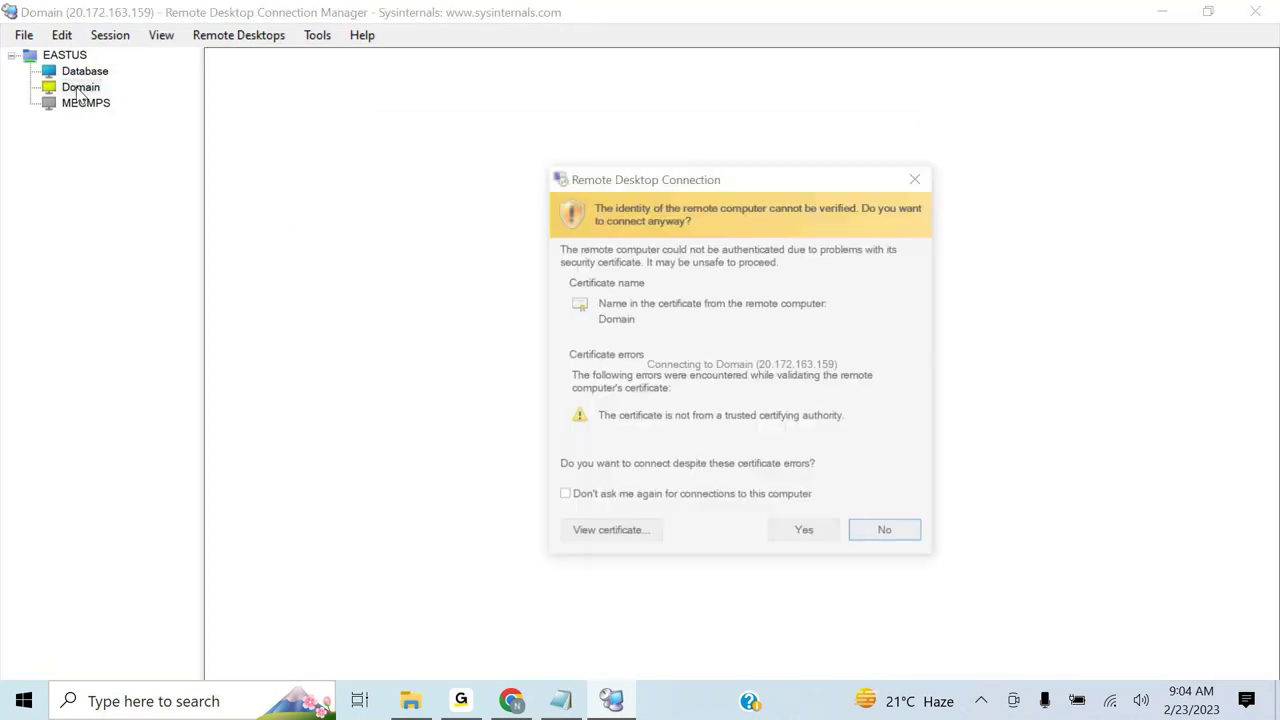
left_click(650, 499)
left_click(806, 536)
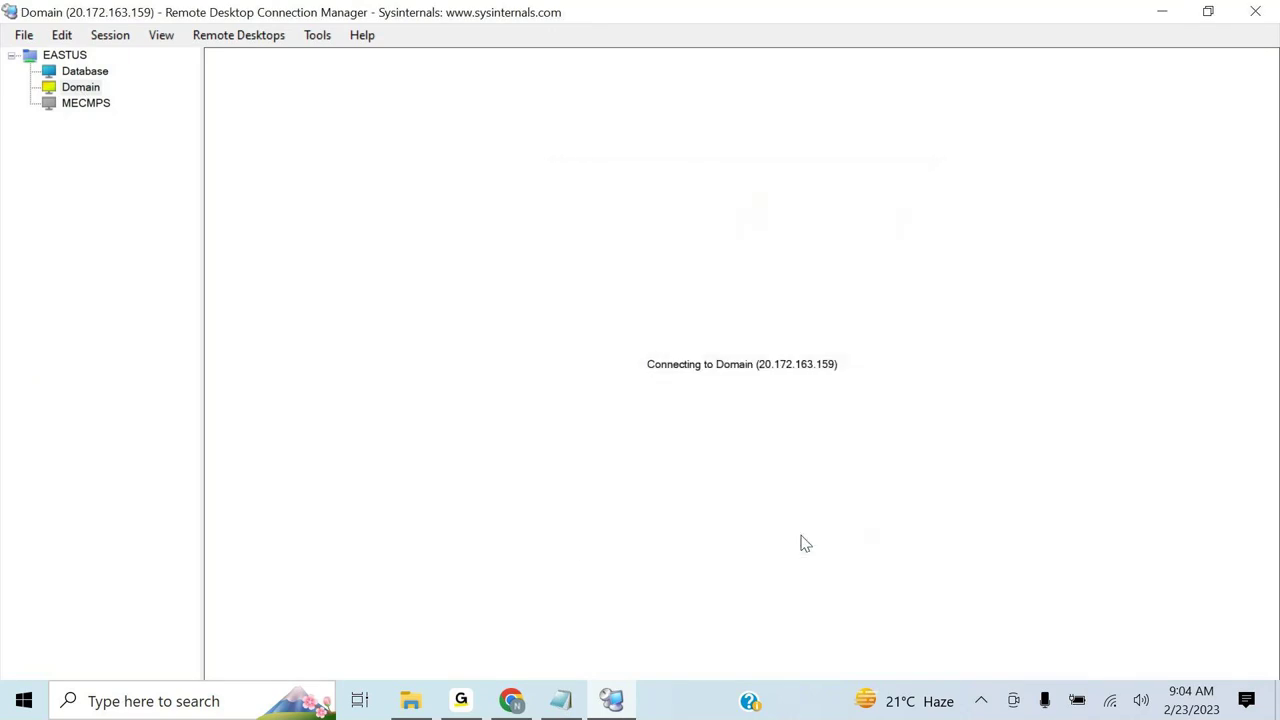
- Select the third VM's public IP 20.232.26.116 in the Azure VM list
left_click(515, 700)
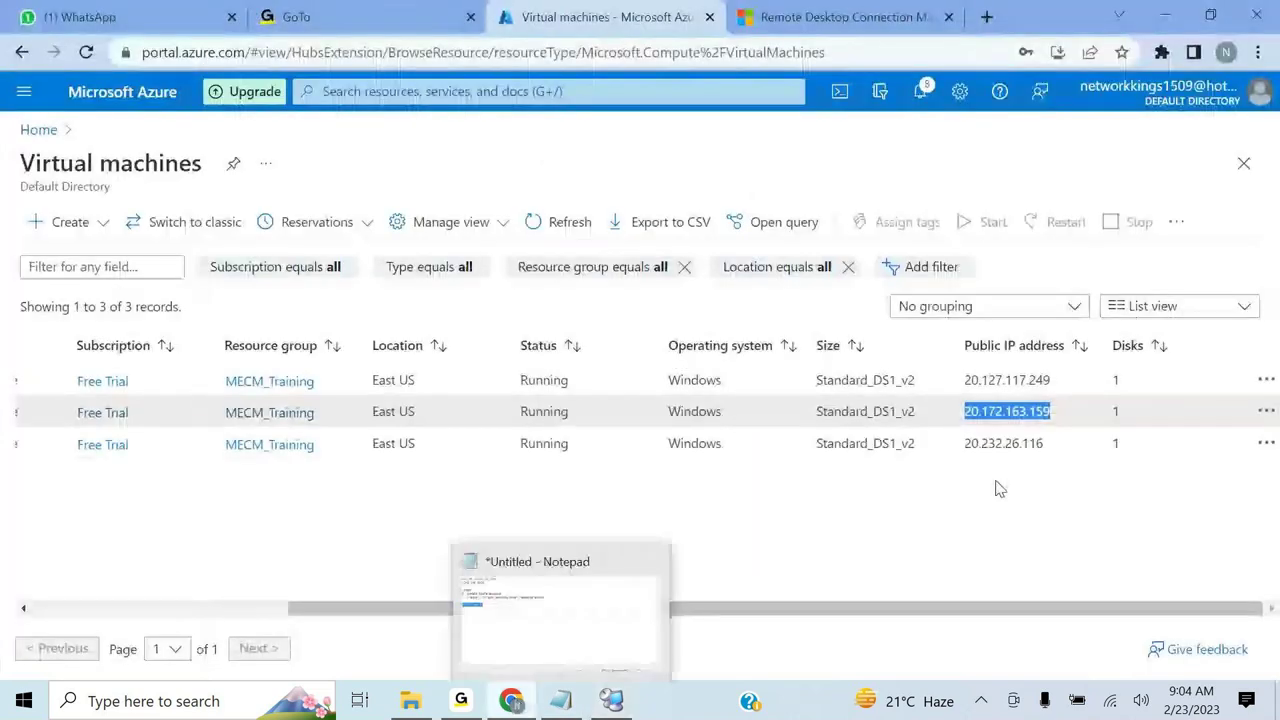
left_click(1005, 446)
double_click(1005, 446)
key("ctrl+c")
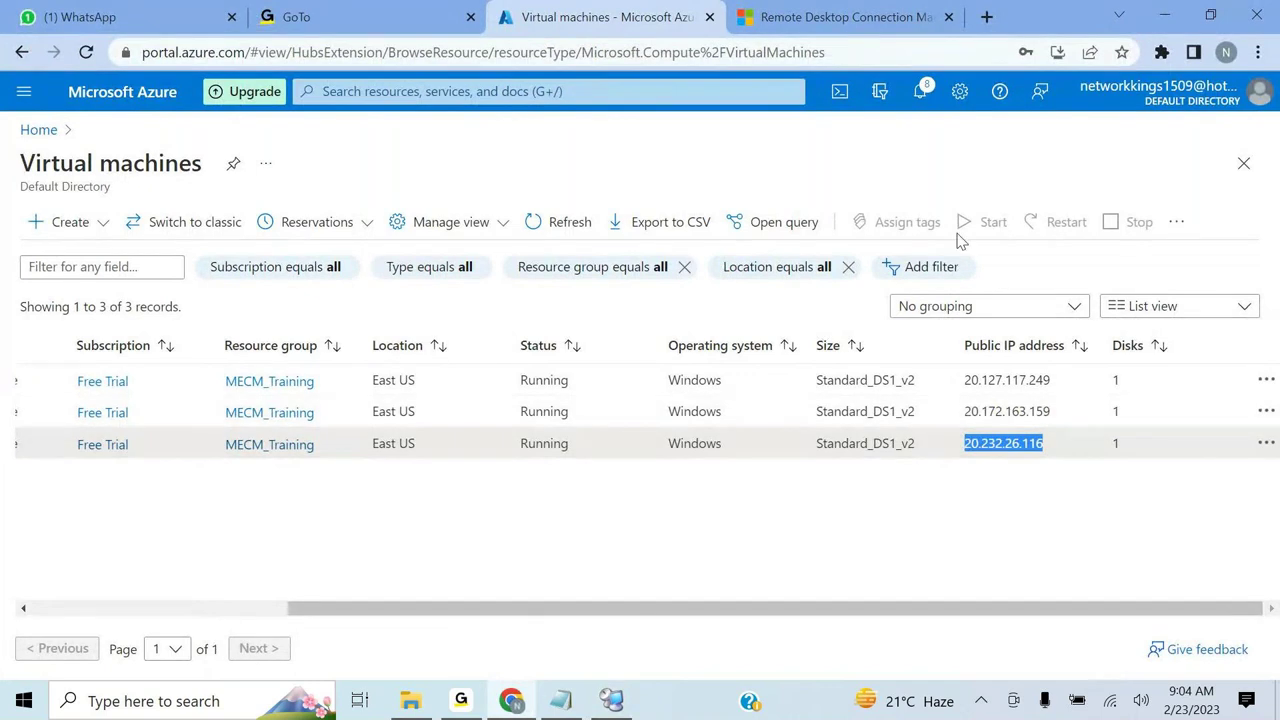
- In MECMPS's properties, set the server name to 20.232.26.116 and the display name to MECMPS
left_click(1163, 15)
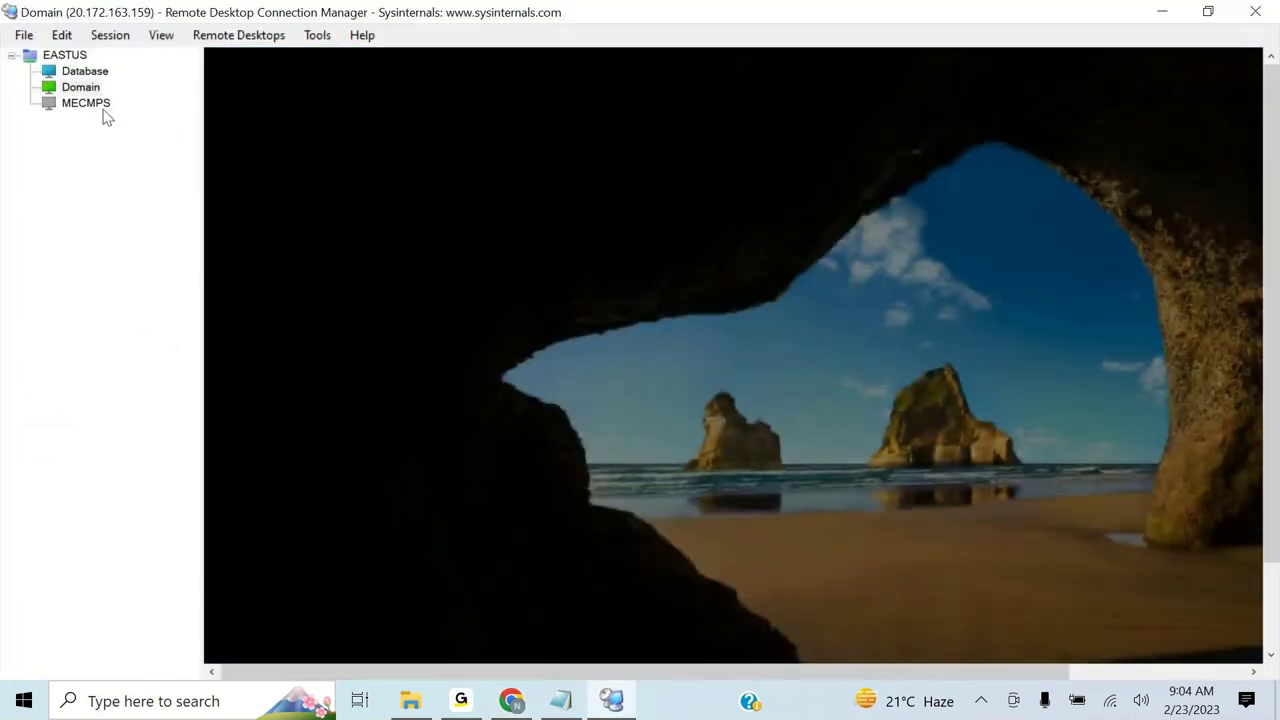
left_click(91, 108)
right_click(92, 110)
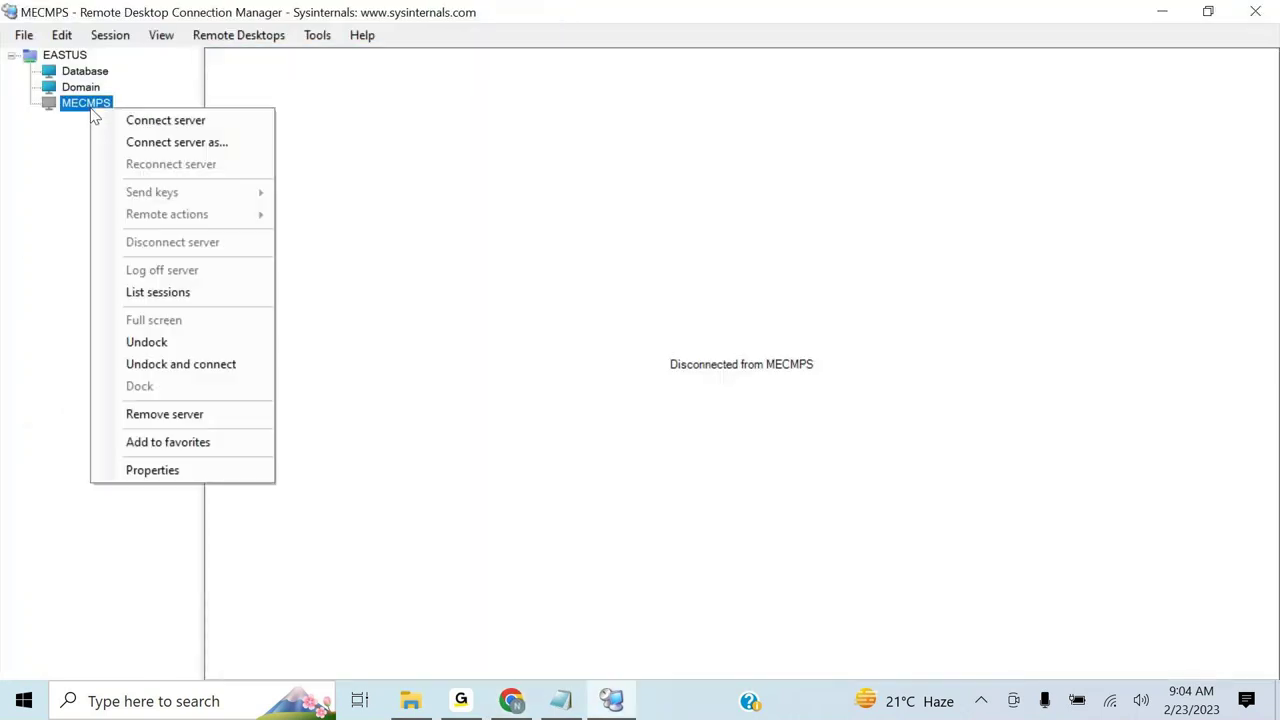
left_click(150, 470)
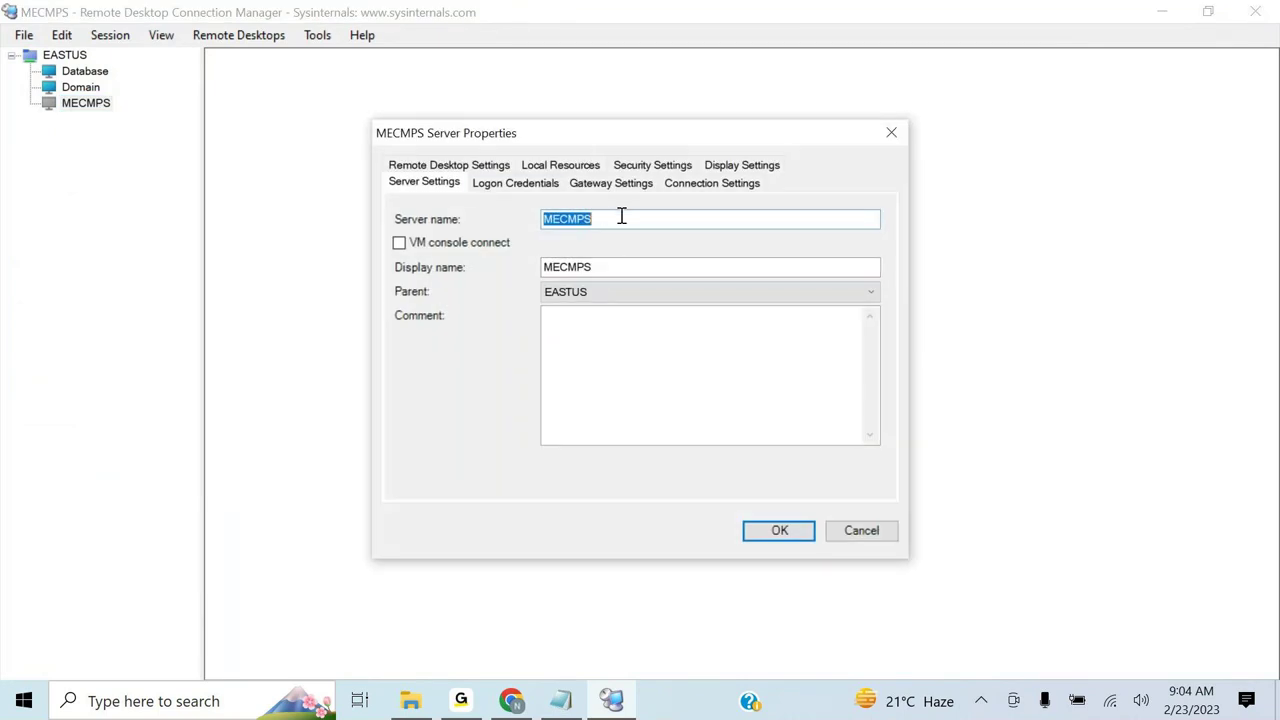
key("BackSpace")
key("ctrl+v")
left_click_drag(616, 268, 523, 277)
key("BackSpace")
type("MECMPS")
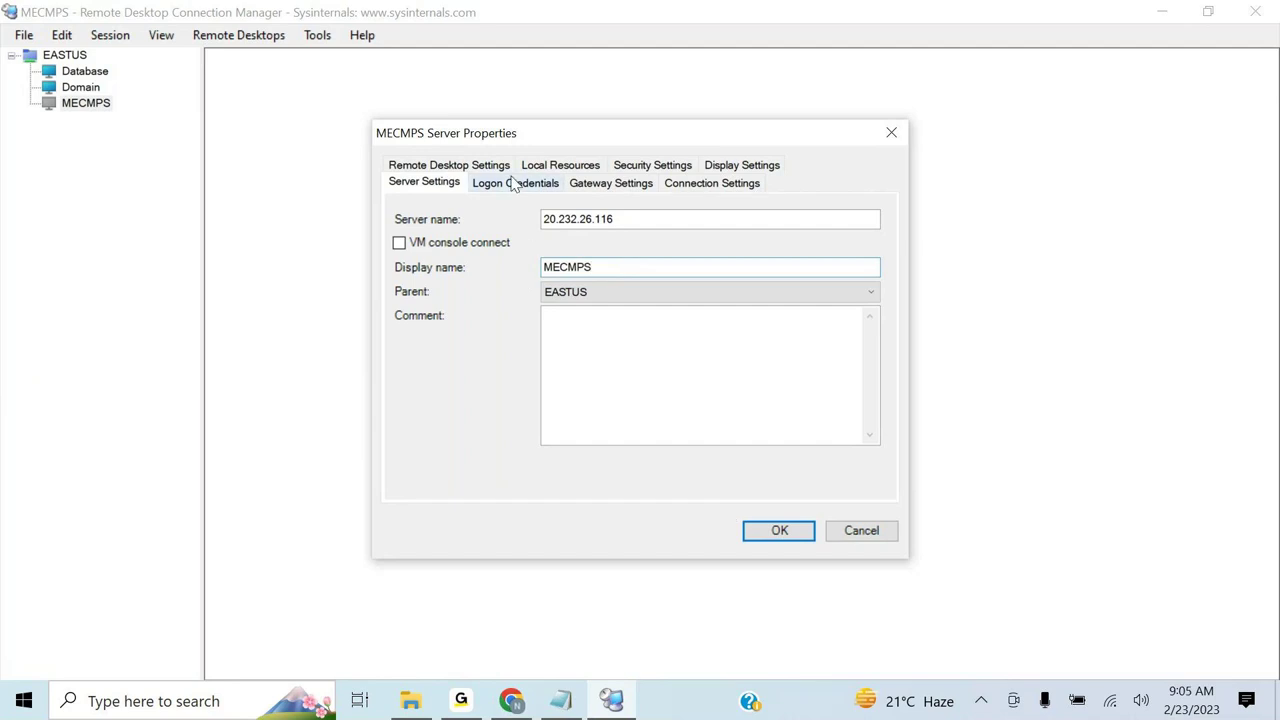
- Stop inheriting logon credentials, enter a custom user name and password, and save
left_click(514, 184)
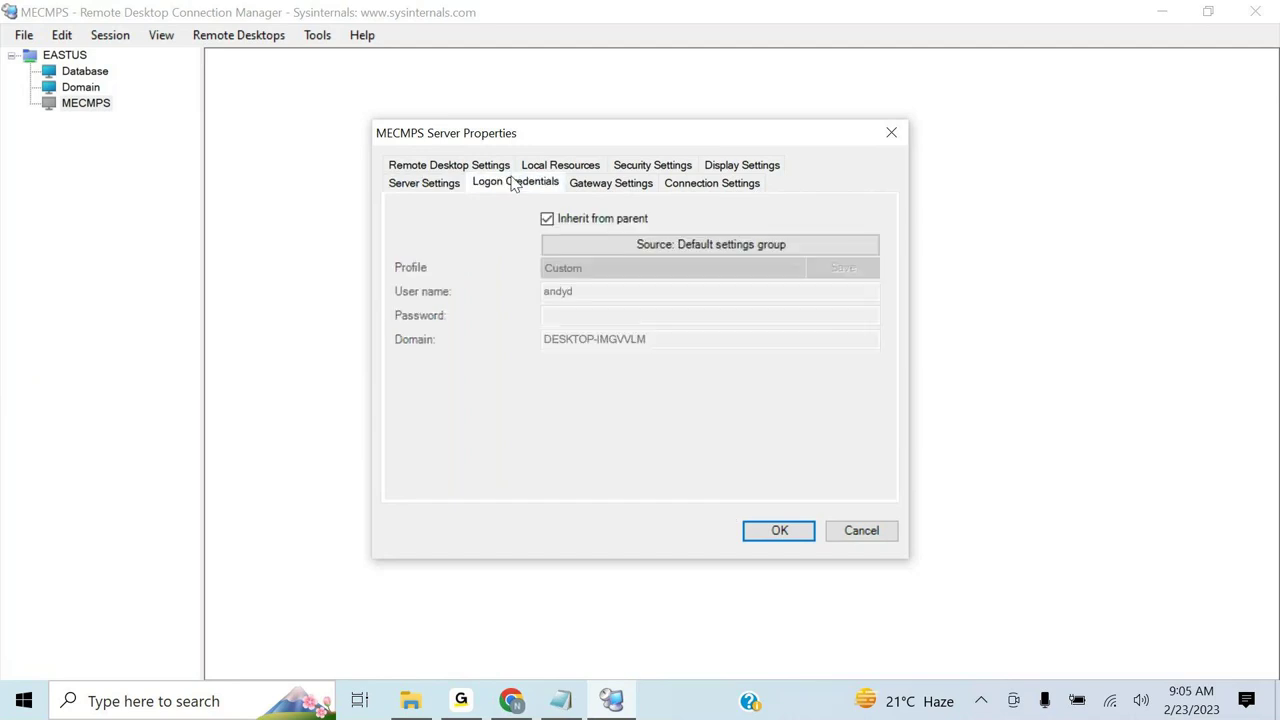
left_click(547, 219)
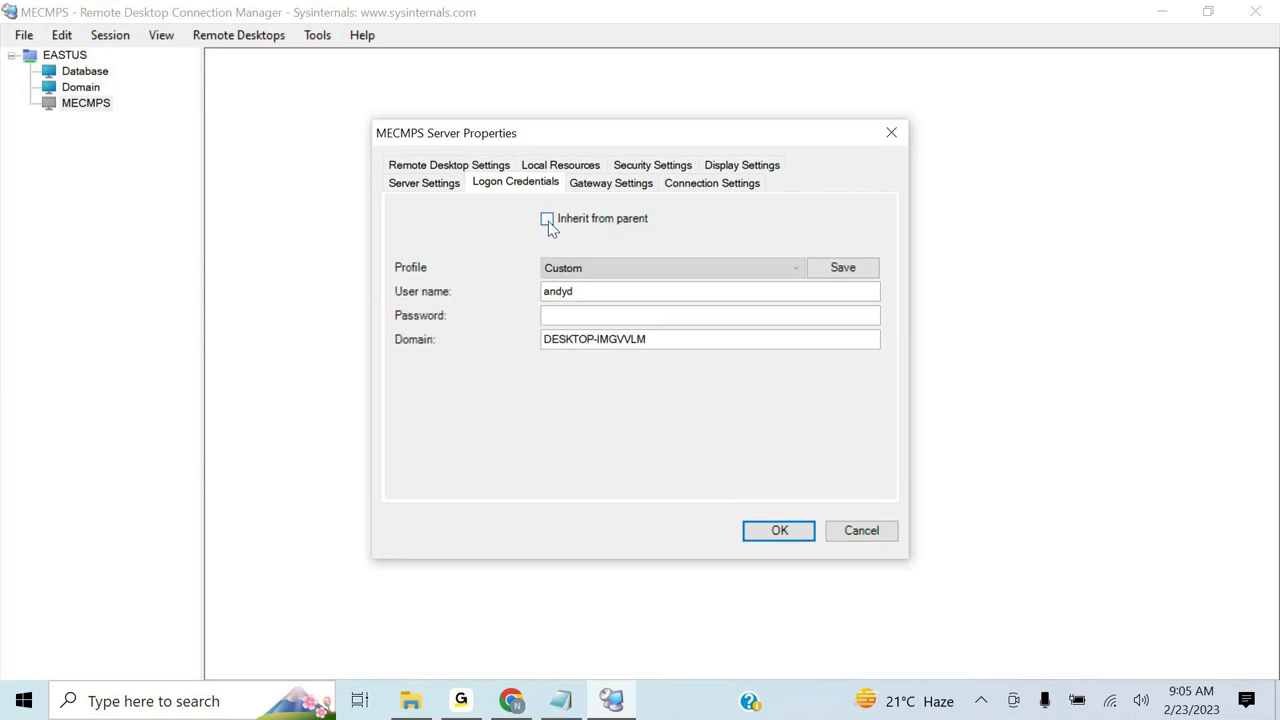
left_click(575, 290)
key("BackSpace")
key("BackSpace")
key("BackSpace")
key("BackSpace")
key("BackSpace")
type("sandy")
left_click(566, 314)
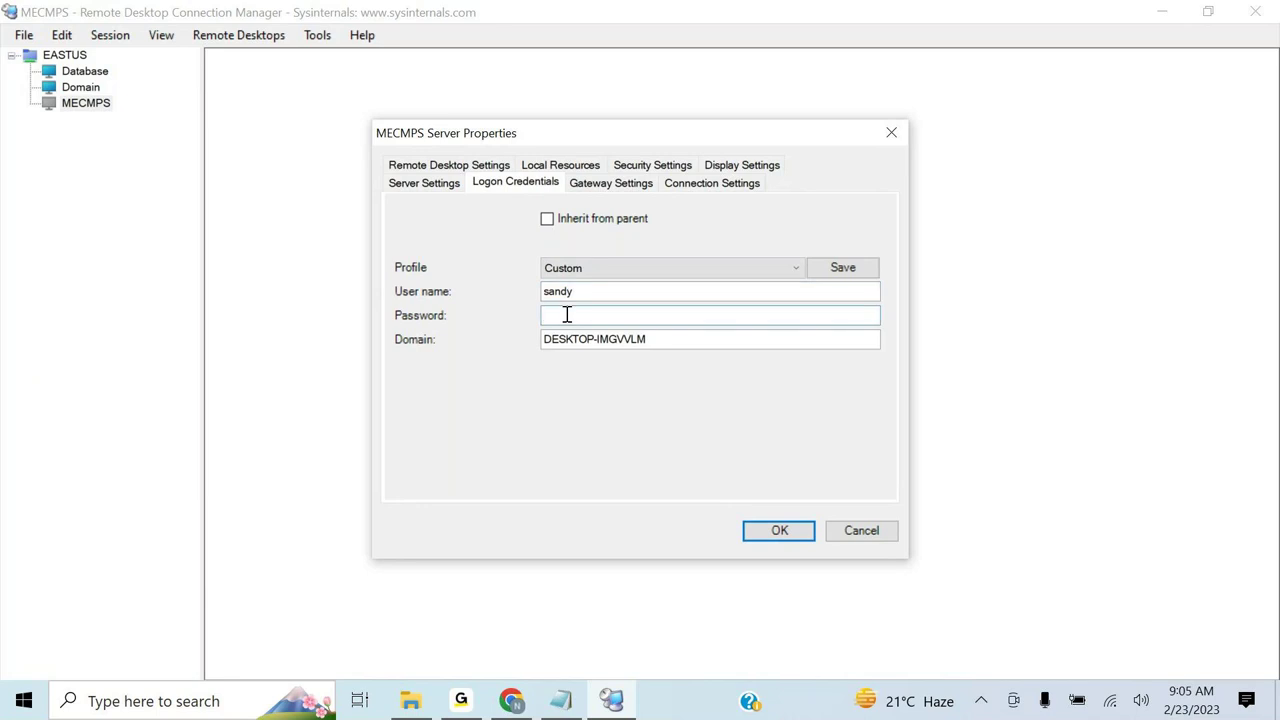
type("••••••••••••")
left_click(763, 529)
- Connect to MECMPS at 20.232.26.116, accepting the untrusted certificate warning
double_click(90, 104)
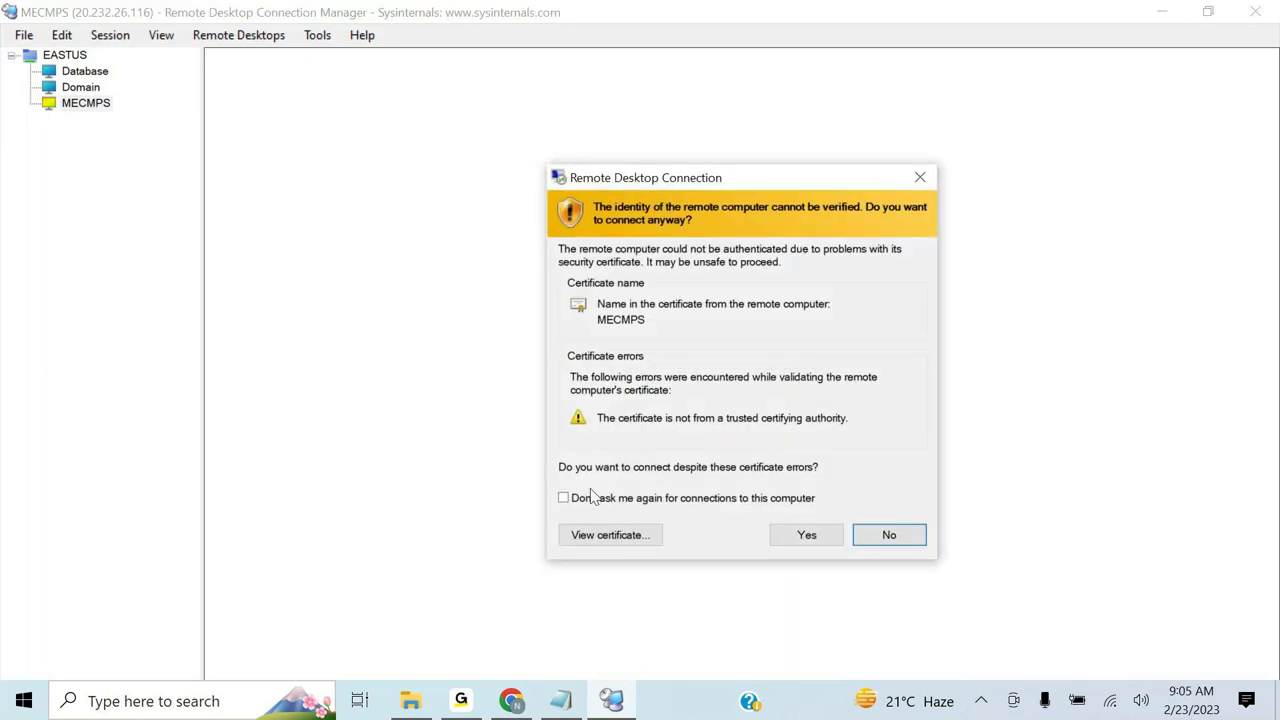
left_click(779, 543)
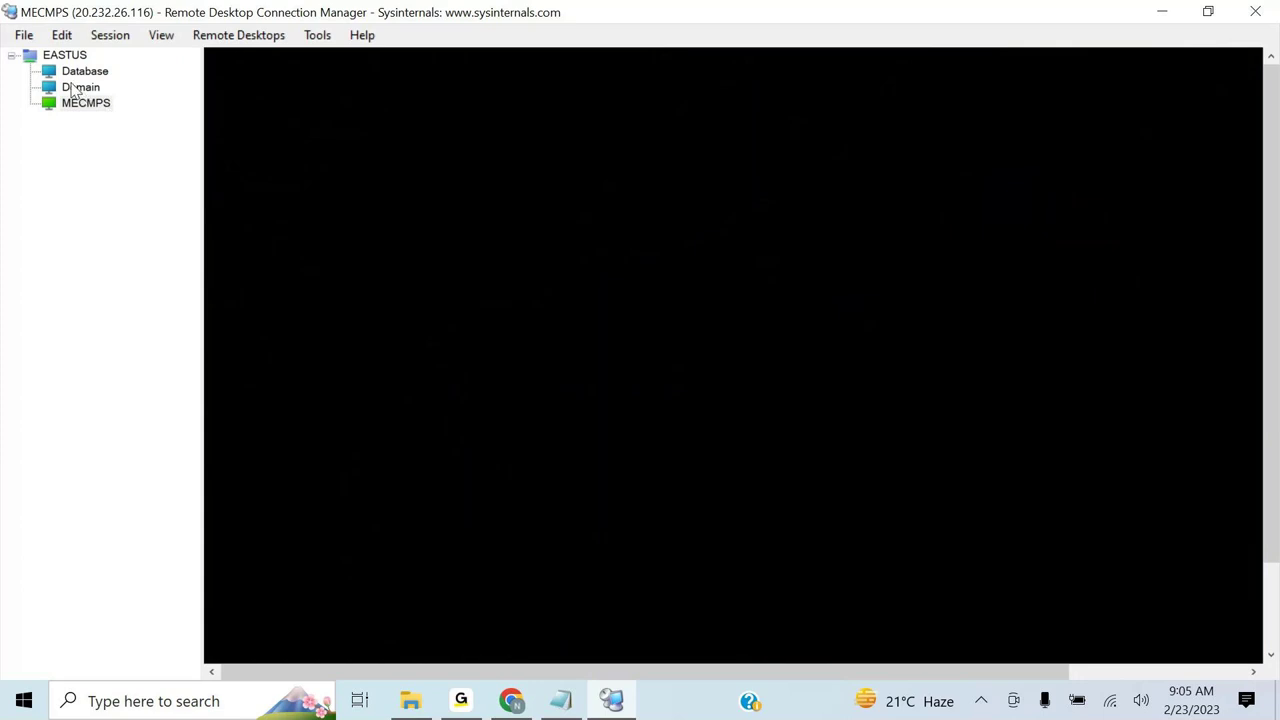
- On the Domain session, dismiss the Windows Admin Center prompt with 'Don't show this message again'
left_click(73, 90)
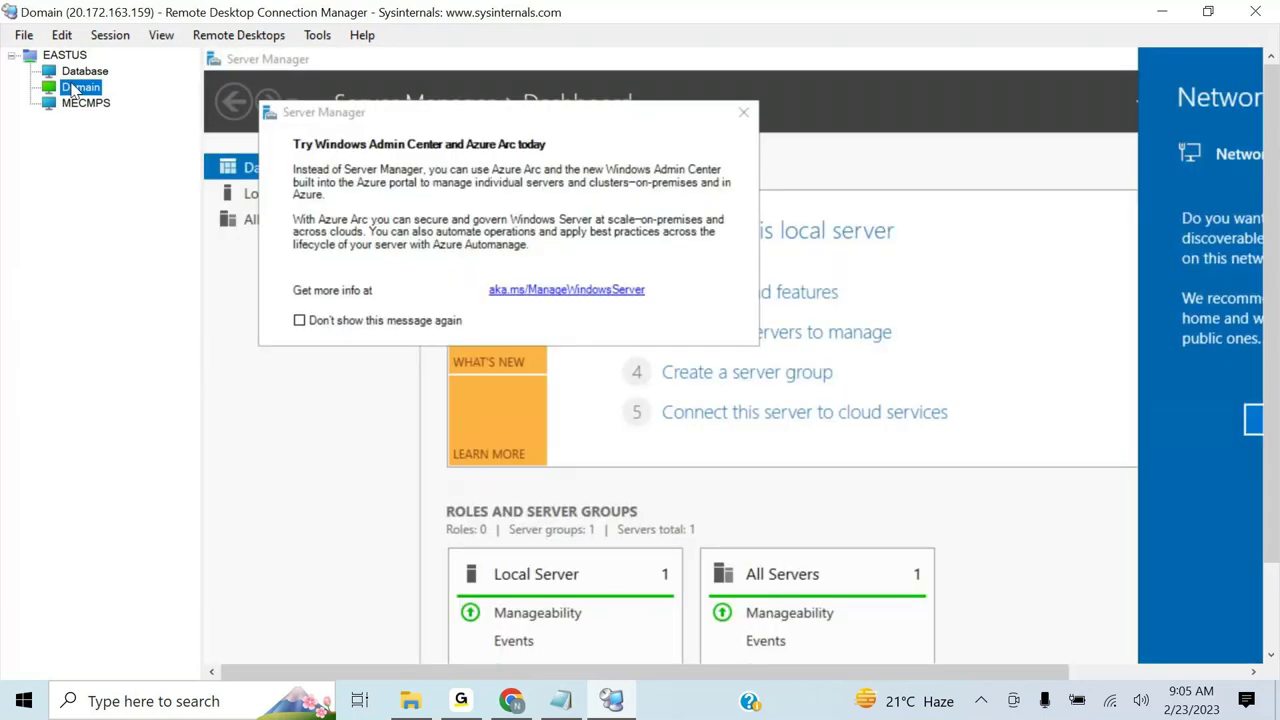
left_click(370, 320)
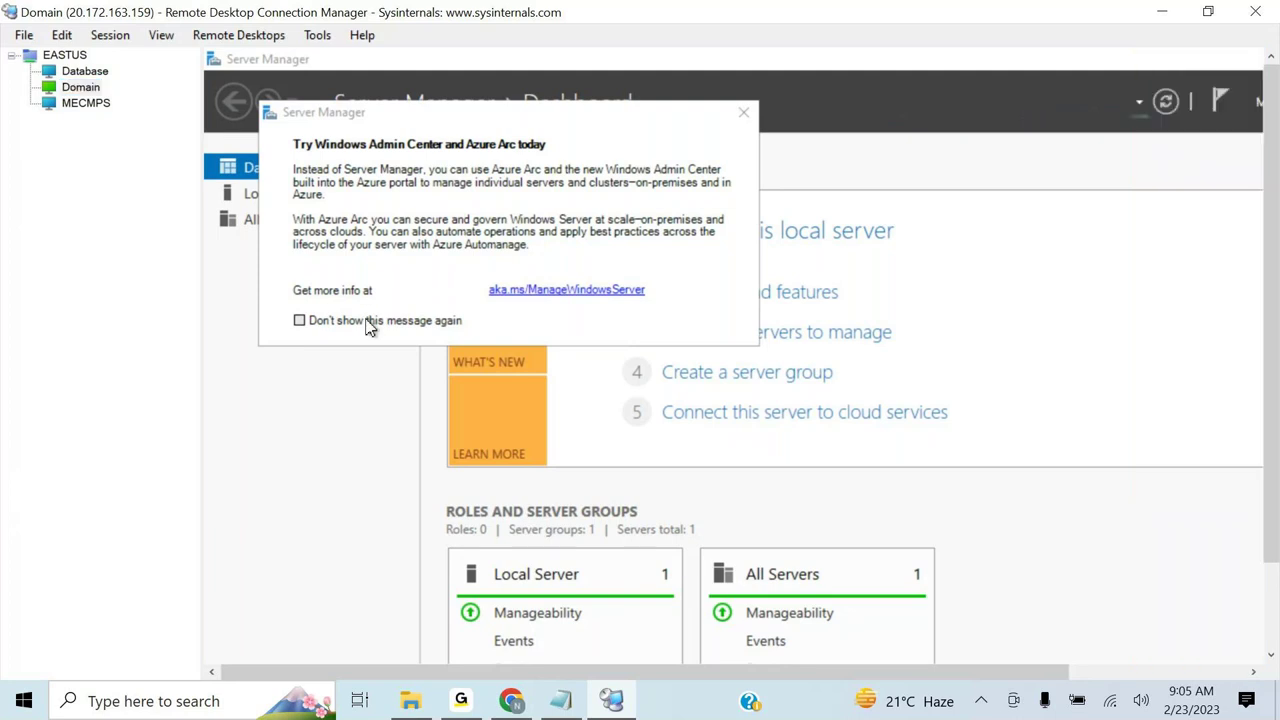
left_click(300, 322)
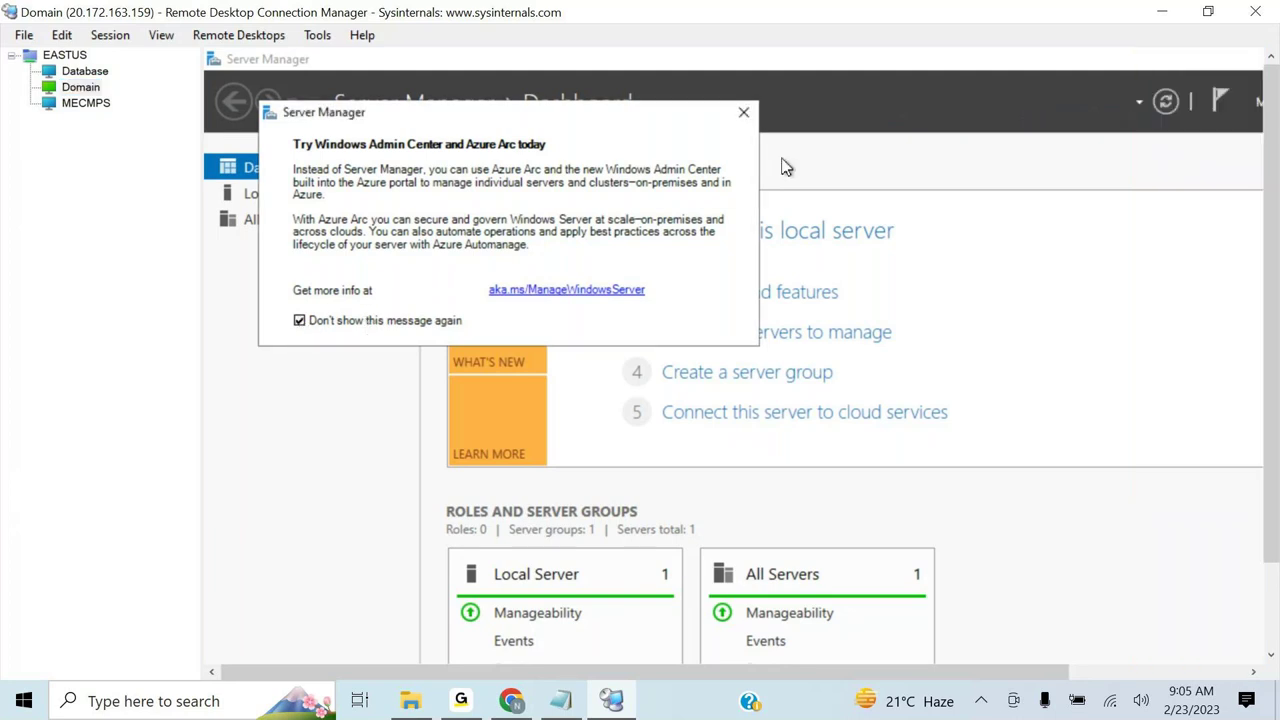
left_click(741, 114)
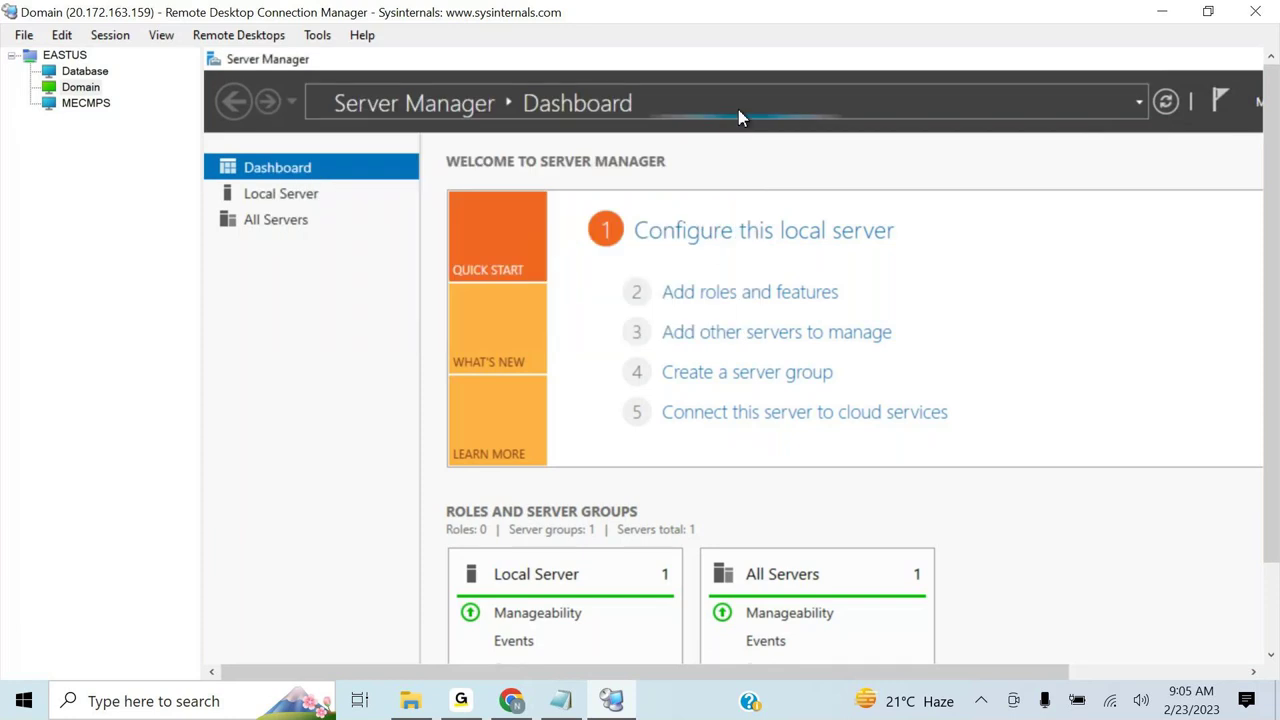
- Do the same on the Database session: tick 'Don't show this message again' and close the prompt
left_click(80, 72)
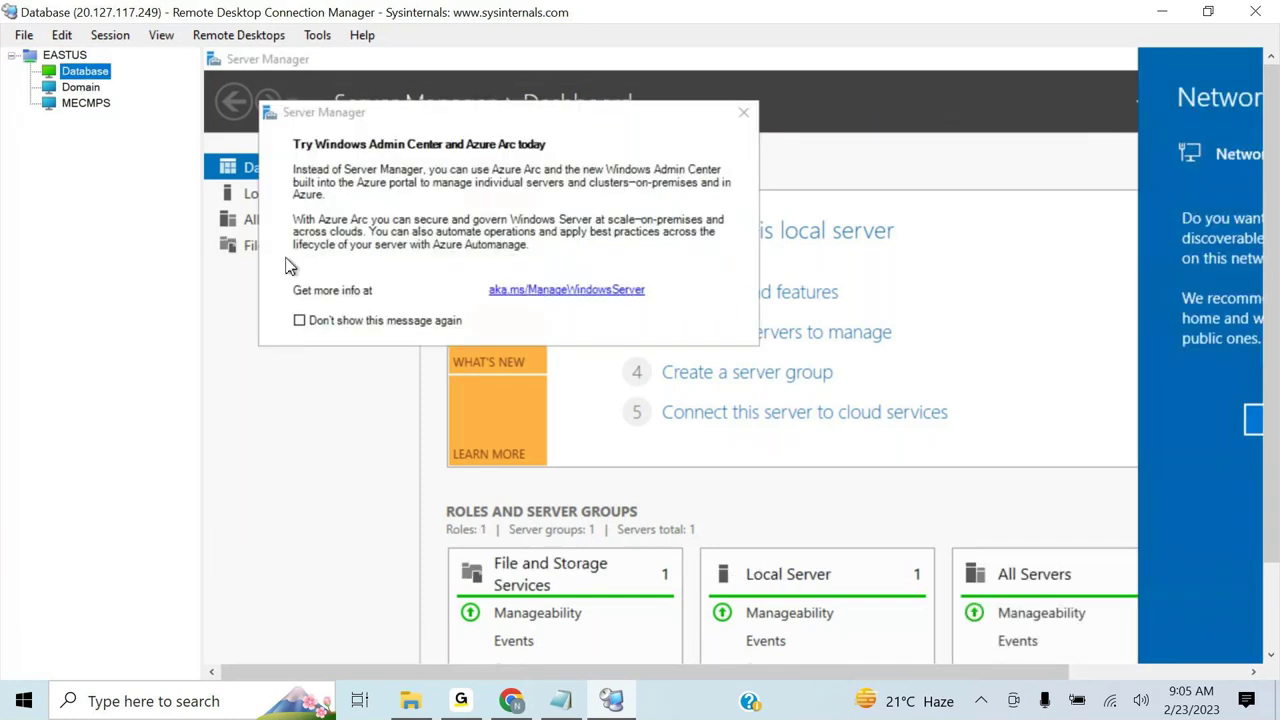
left_click(301, 322)
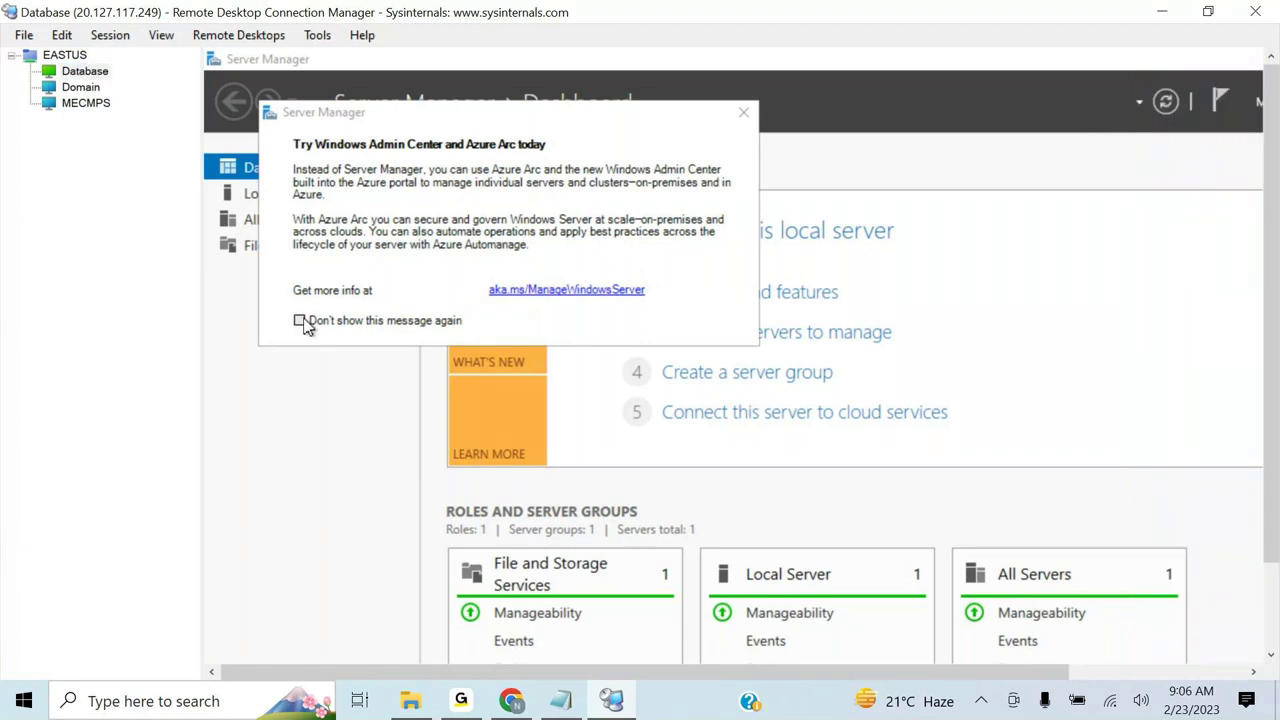
left_click(301, 321)
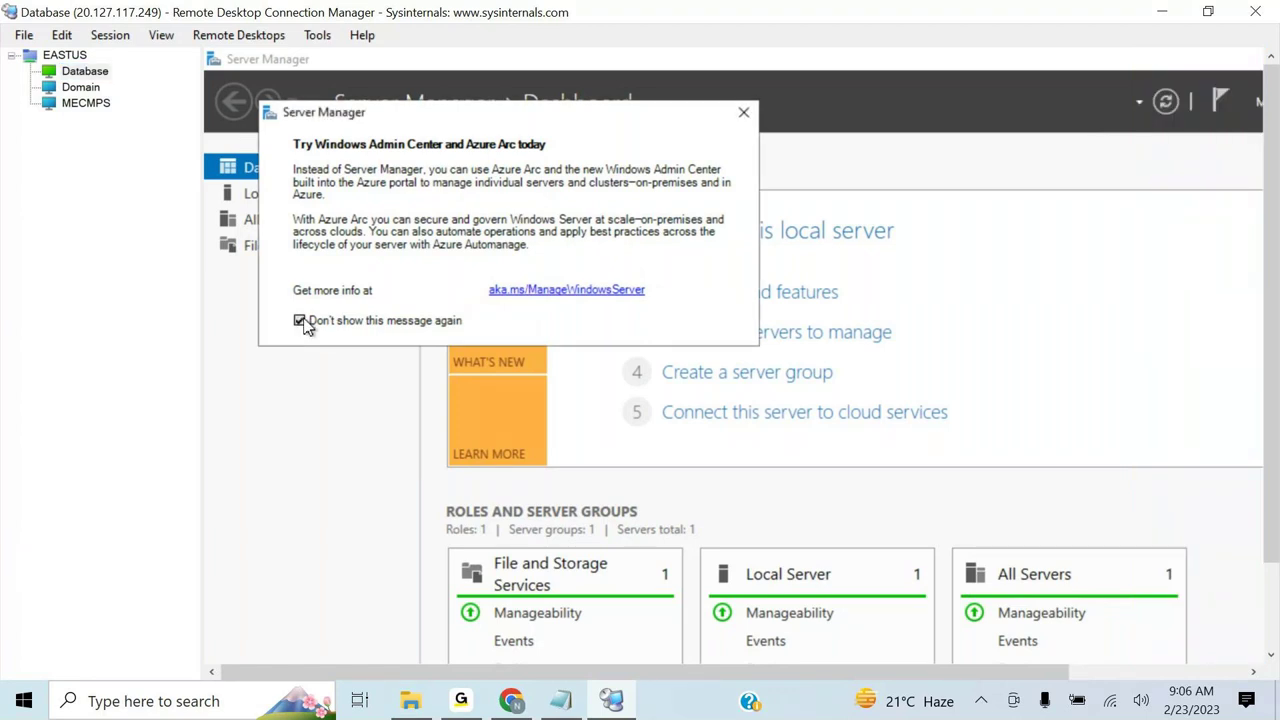
left_click(743, 115)
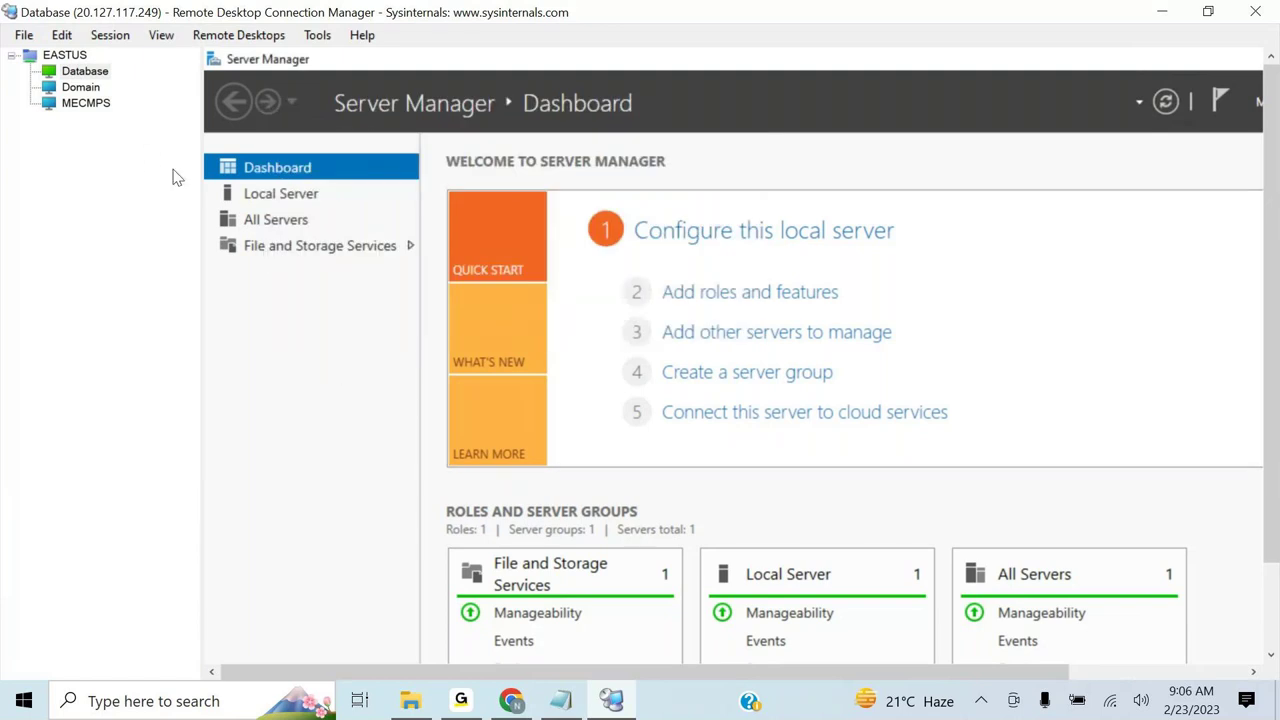
- Add '3. Download Remote Connection Manager' to the notes, correcting the 'Cpnnection' typo
left_click(559, 703)
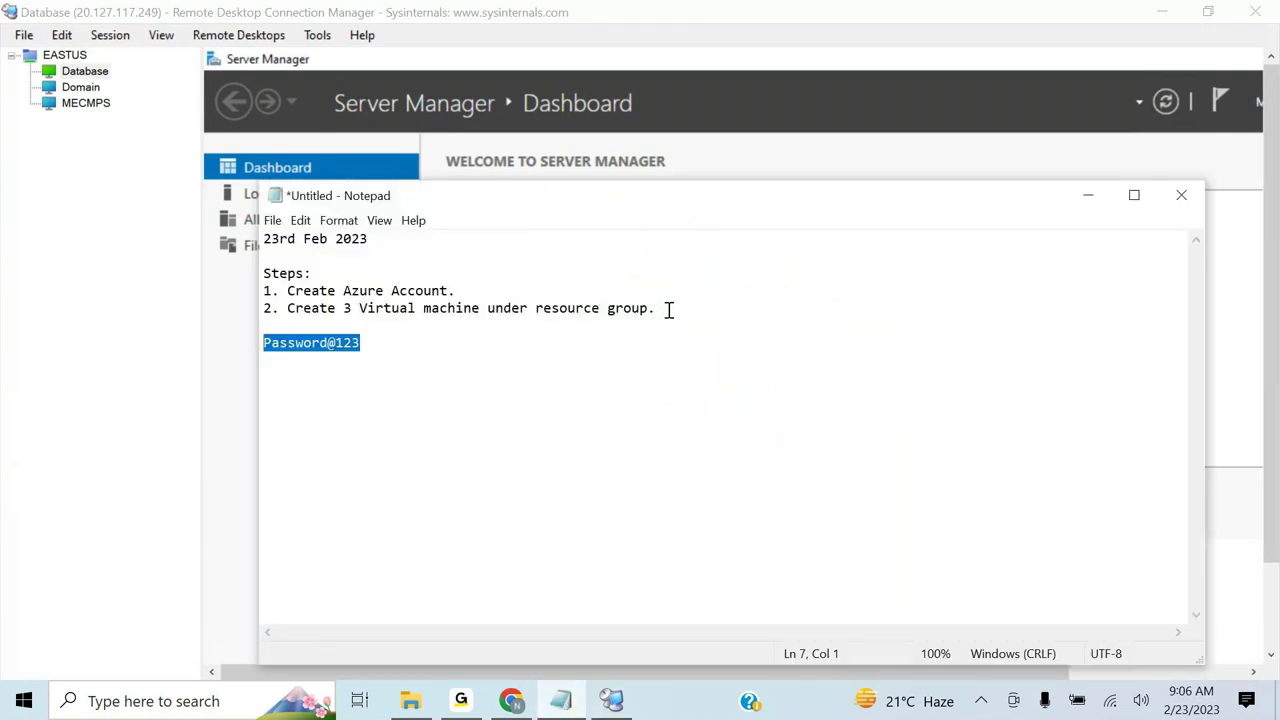
left_click(668, 310)
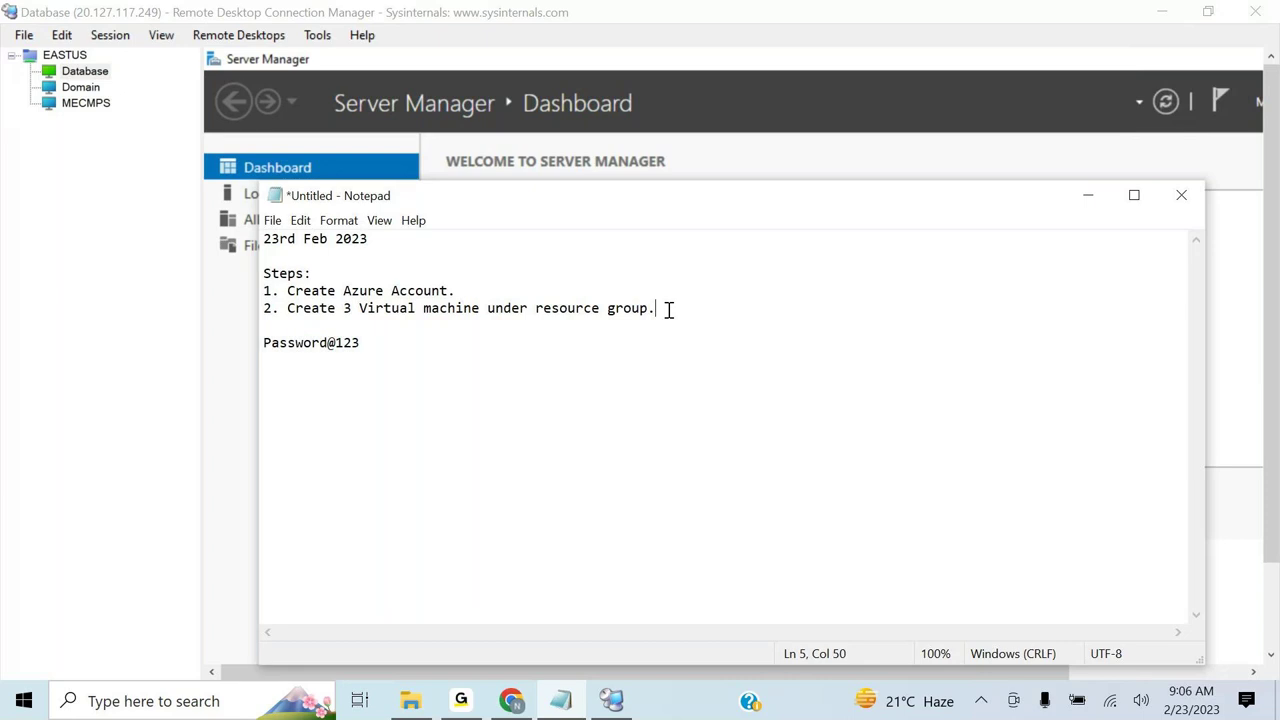
key("Return")
type("3. ")
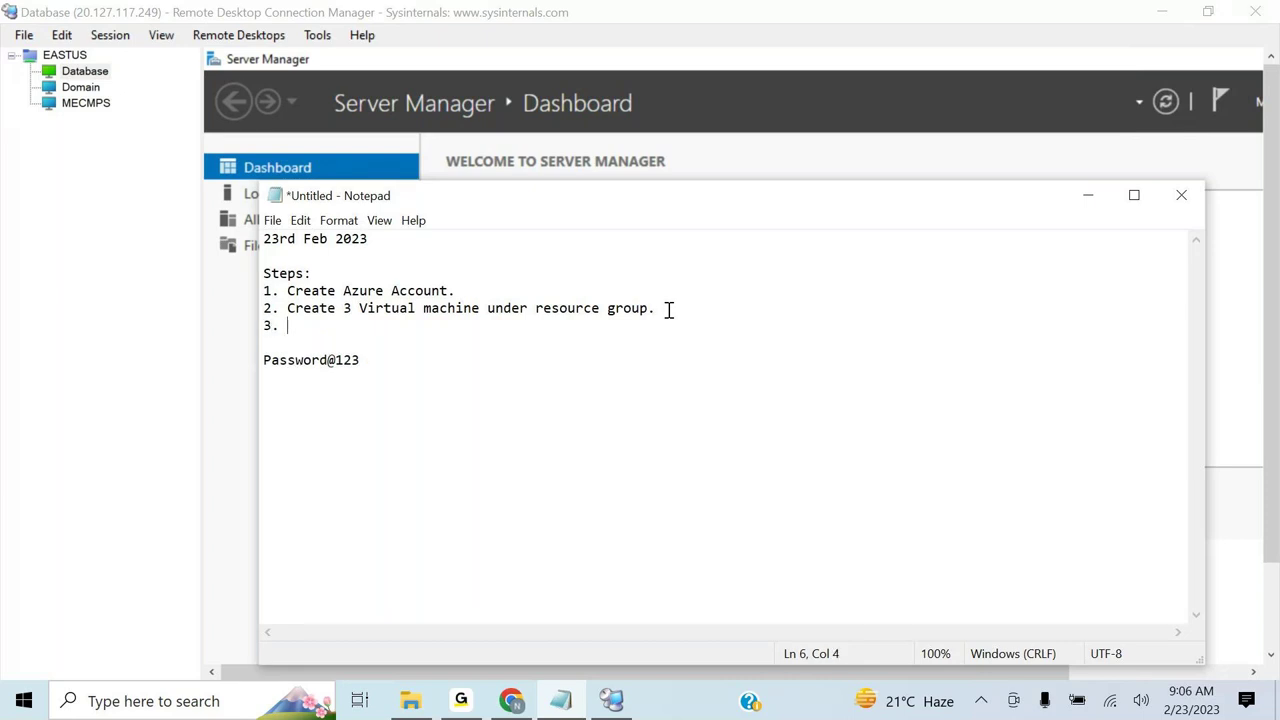
type("Download Remo")
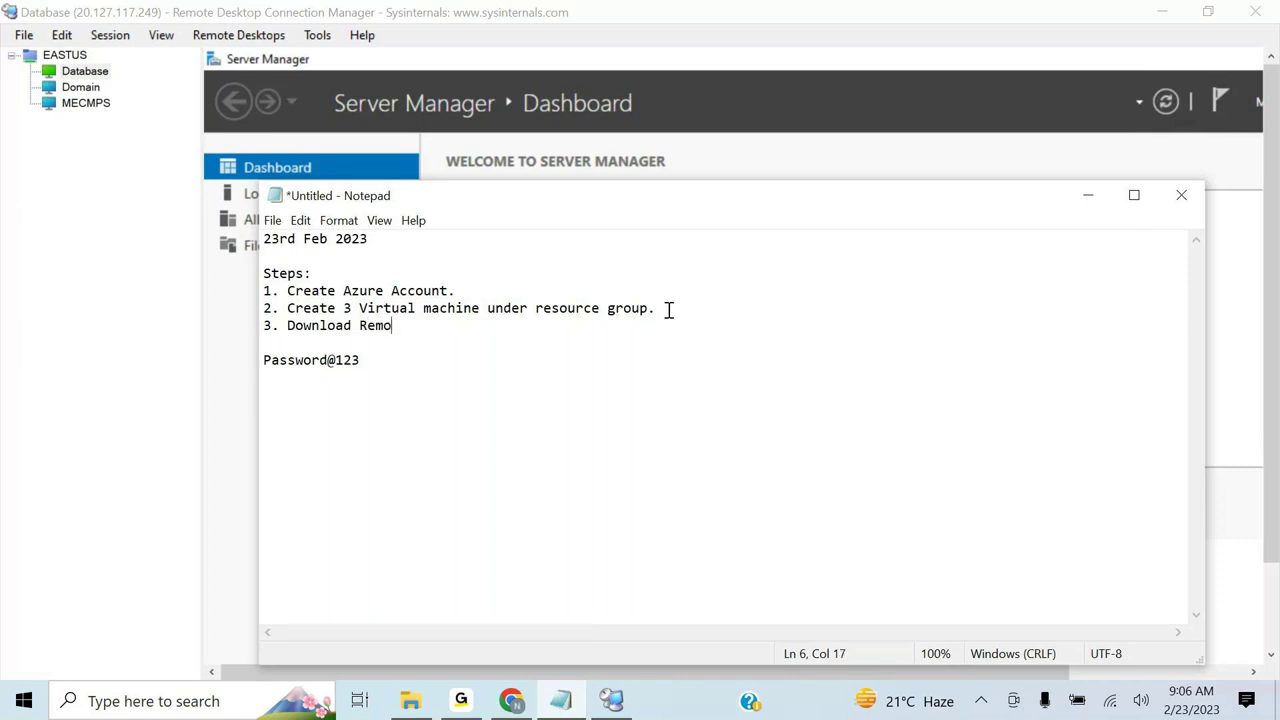
type("te Cpnnection Man")
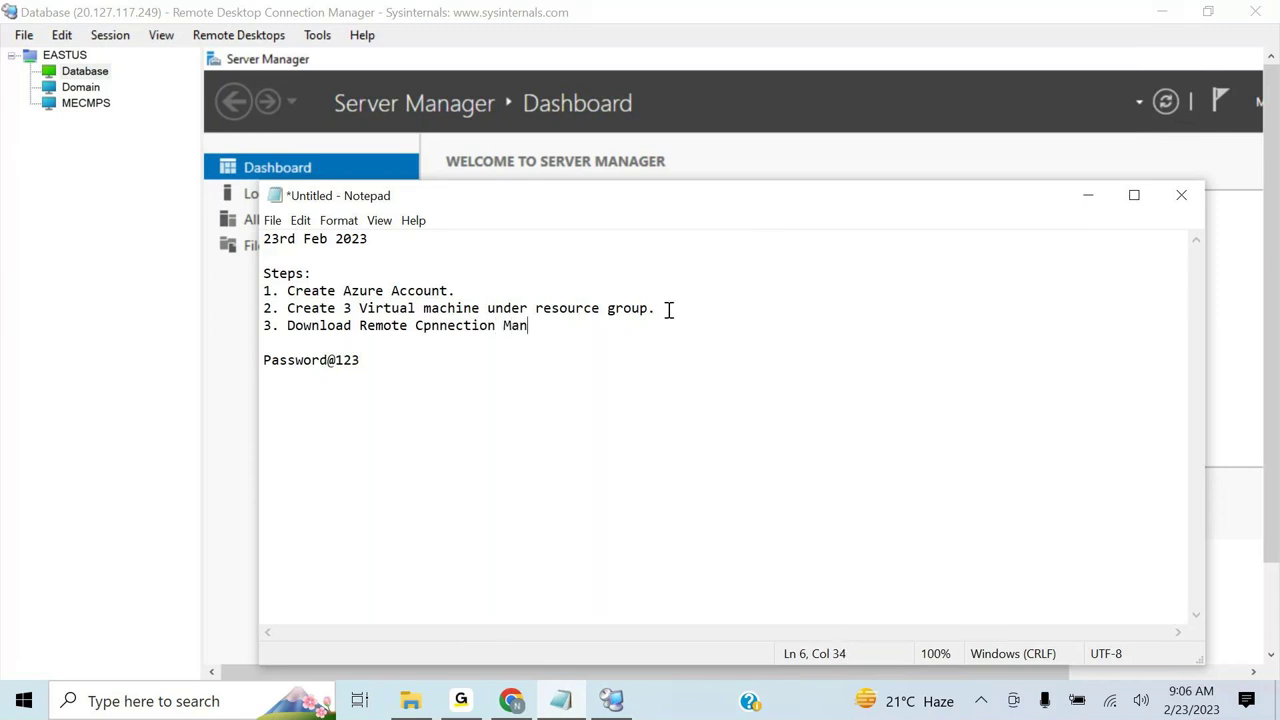
type("ager")
left_click(429, 333)
key("BackSpace")
type("o")
left_click(570, 327)
- Add '4. Connect to all the machines' and '5. Do basic configuration on all the servers', then minimise Notepad
key("Return")
type("4. Co")
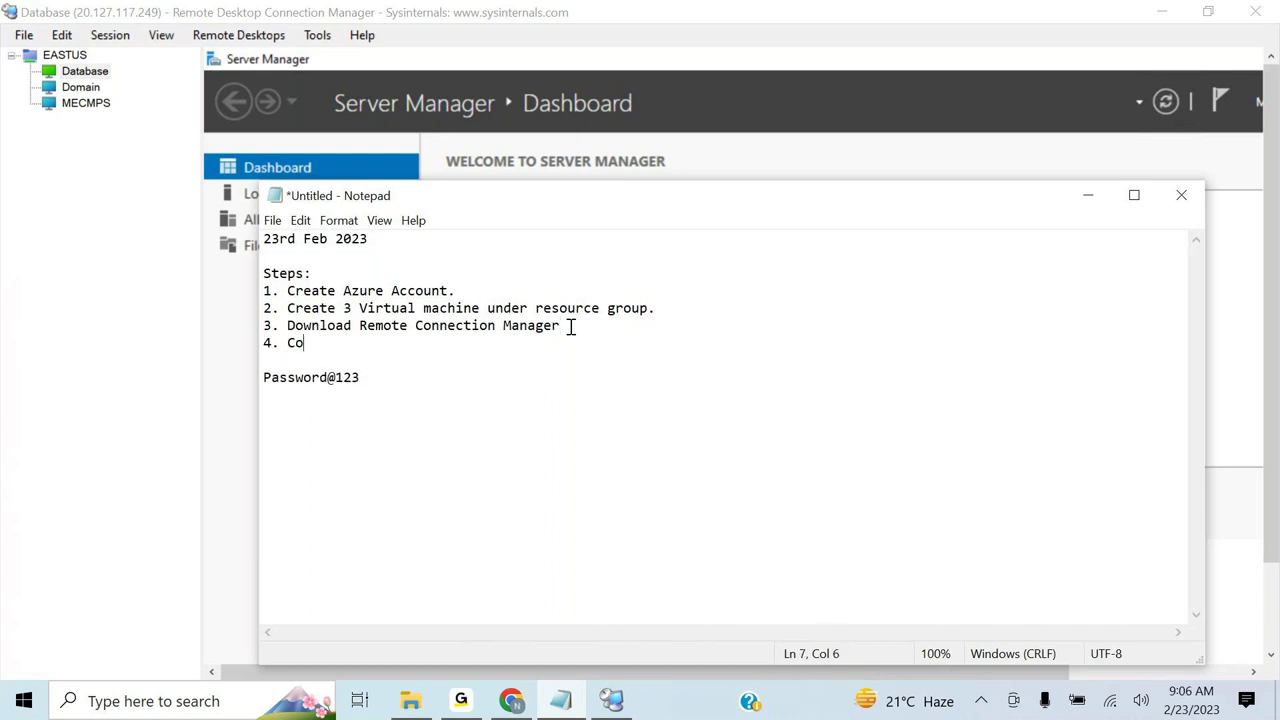
type("nnect to all the machines")
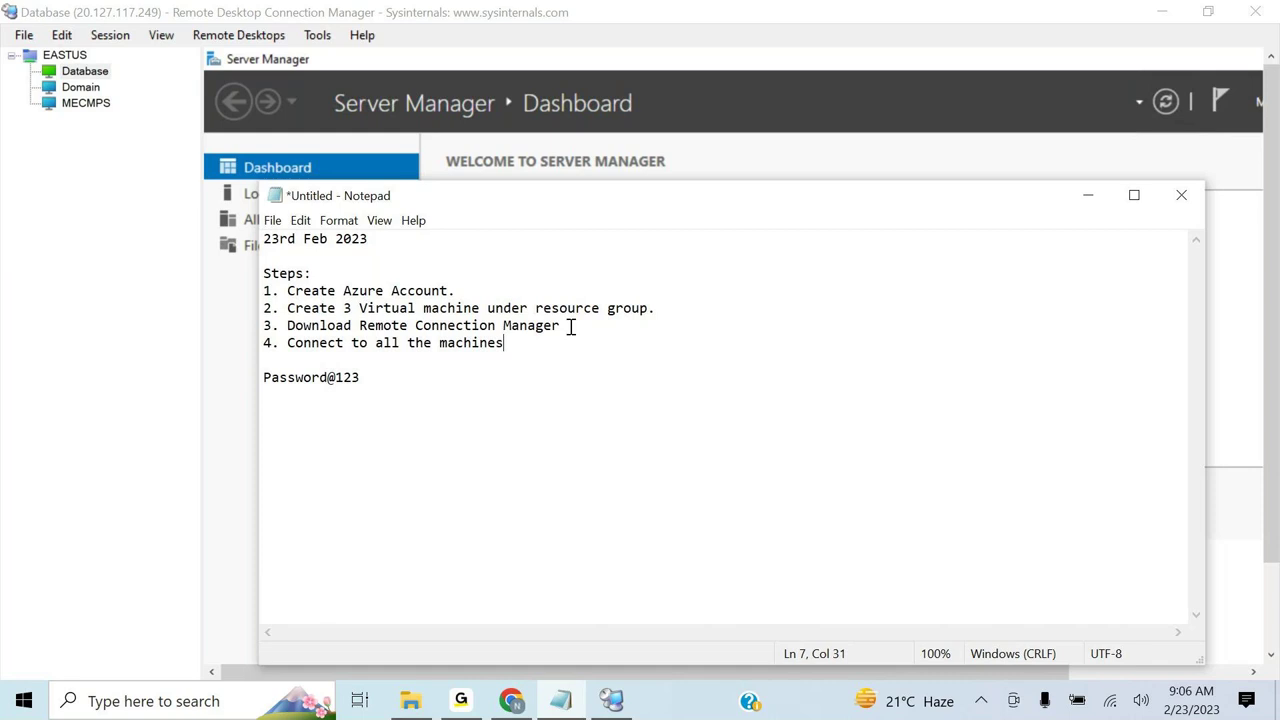
key("Return")
type("5. Do ")
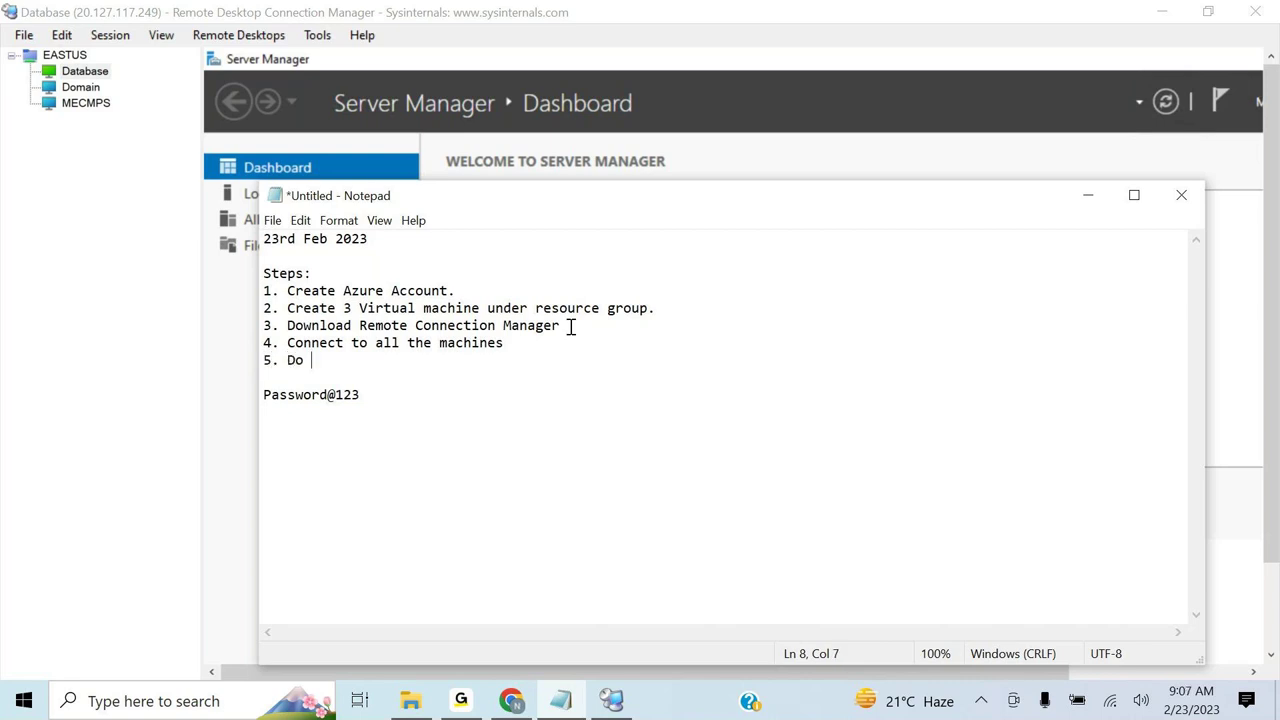
type("basic configu")
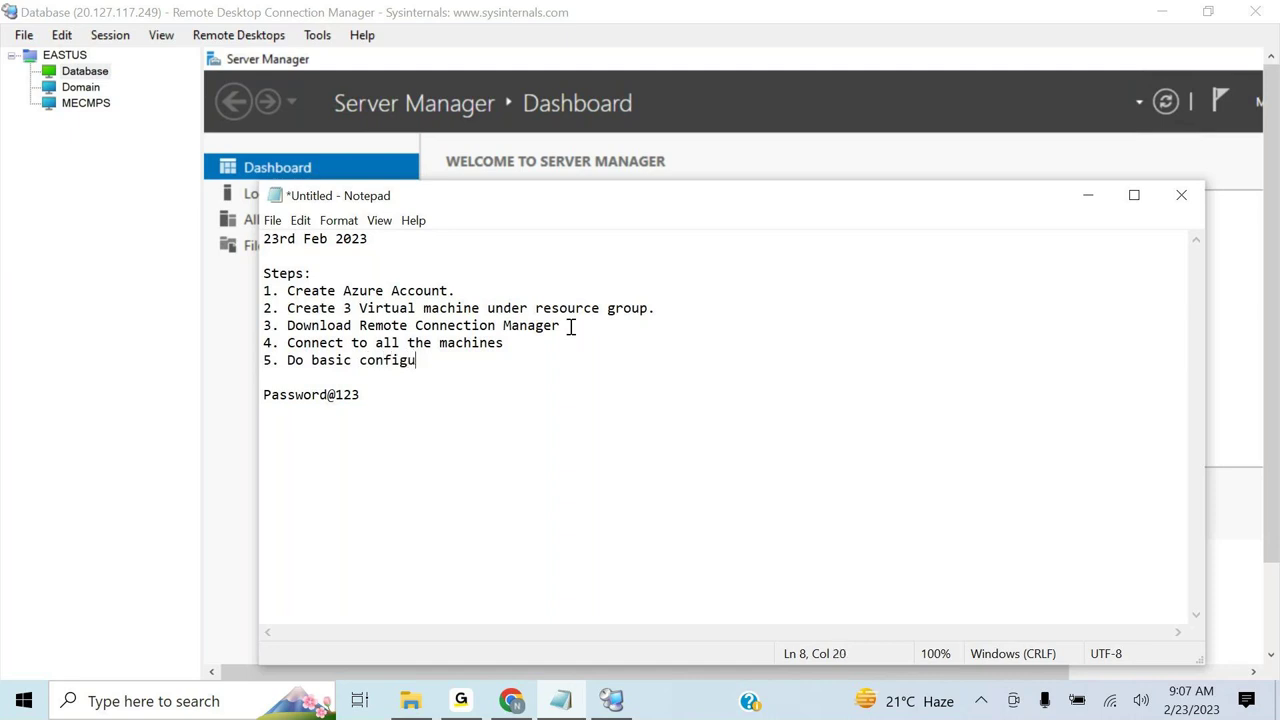
type("ration on all the se")
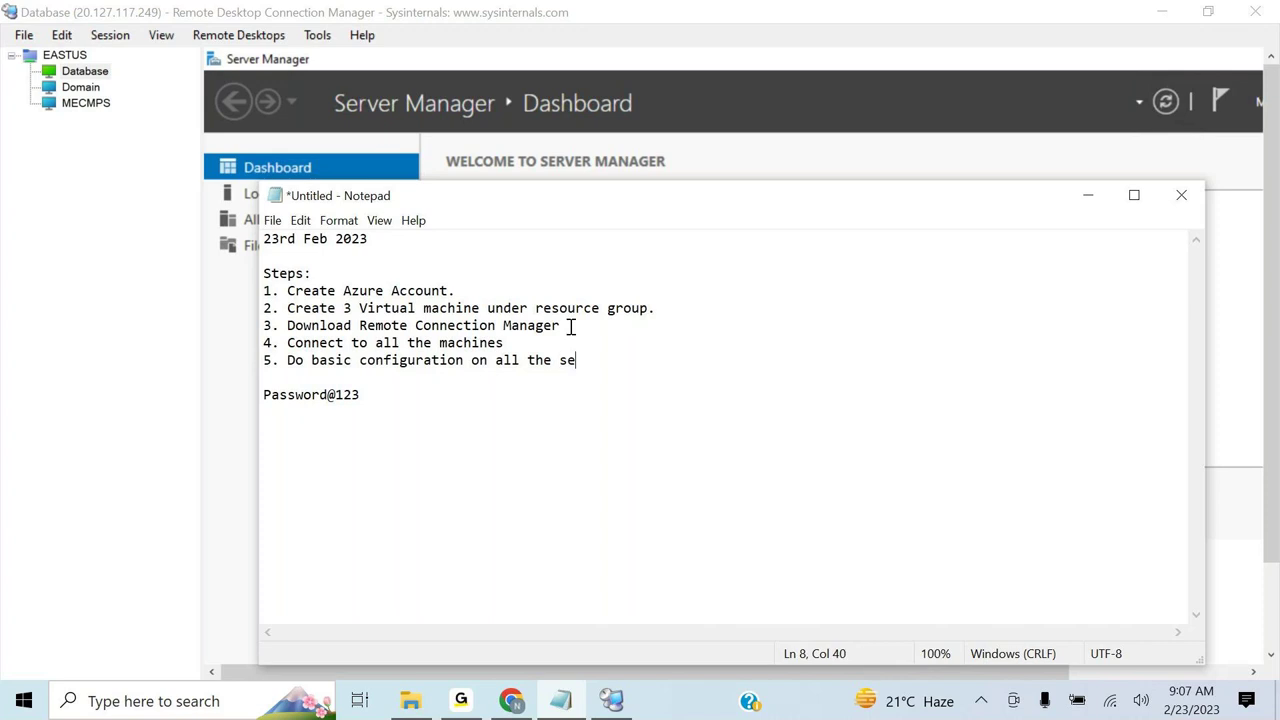
type("rvers")
left_click(1090, 194)
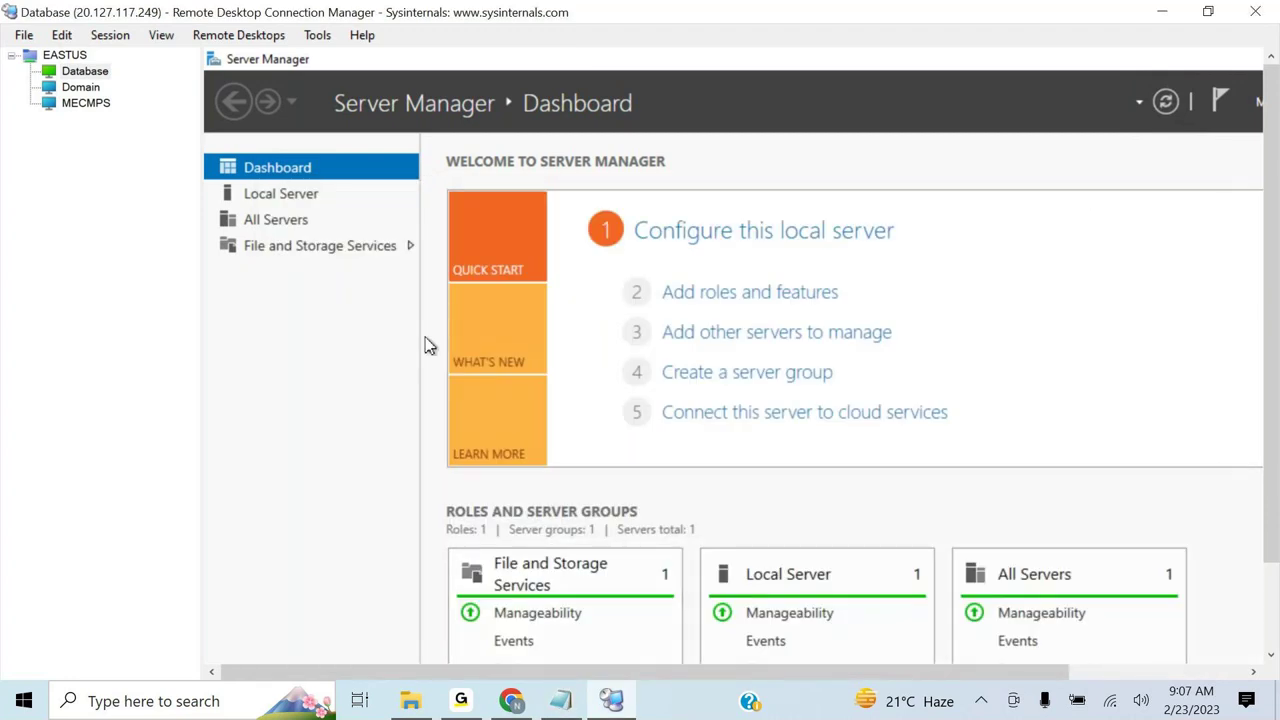
- Open Local Server in Database's Server Manager and view the session full screen
left_click(288, 205)
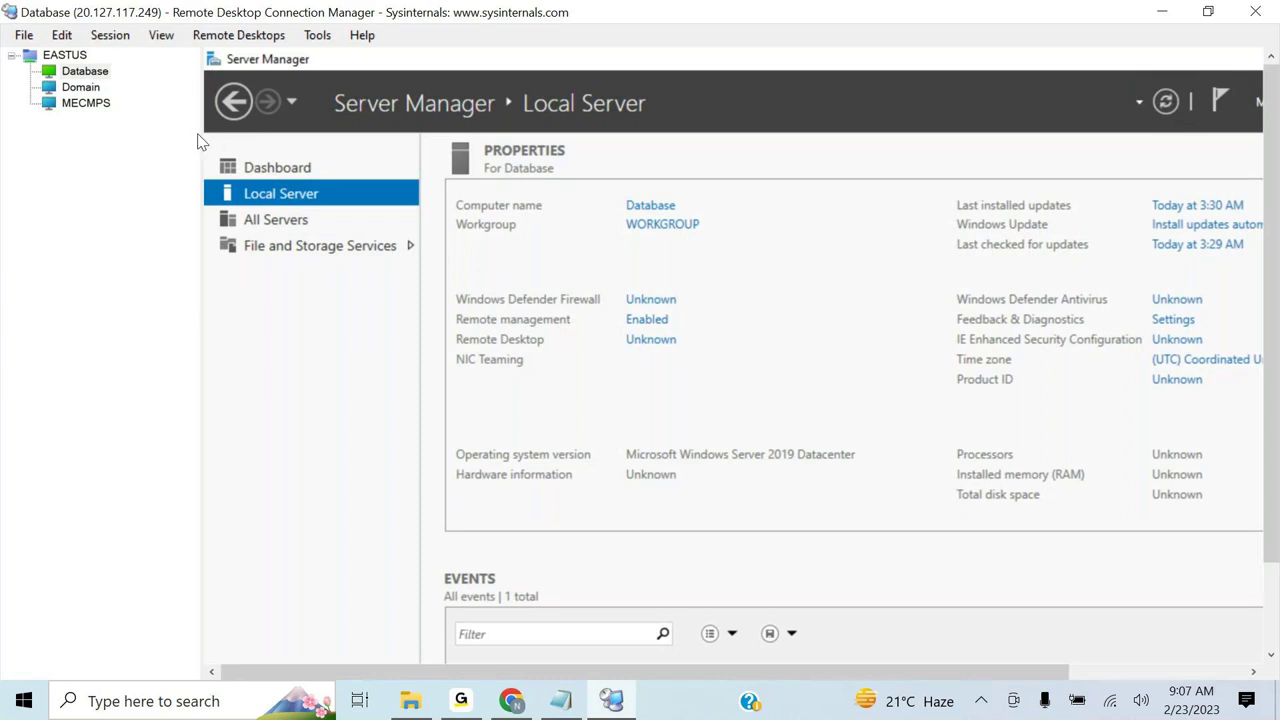
left_click_drag(200, 134, 117, 127)
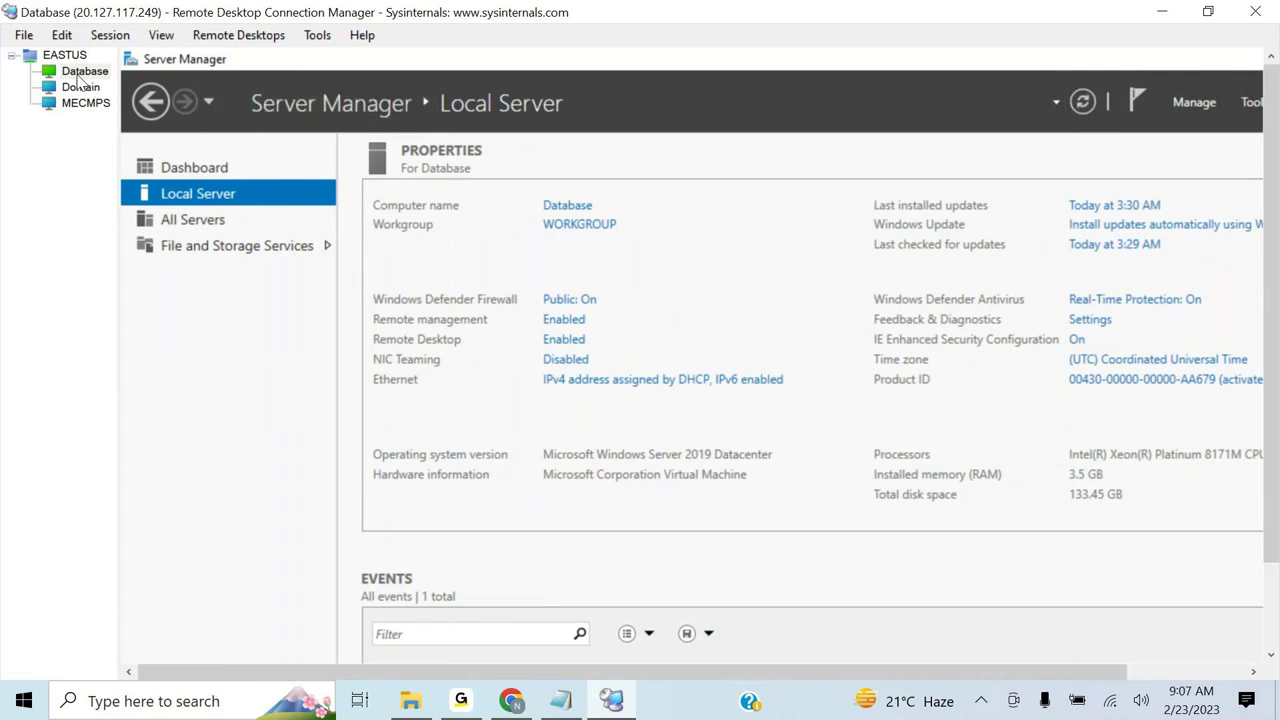
right_click(80, 78)
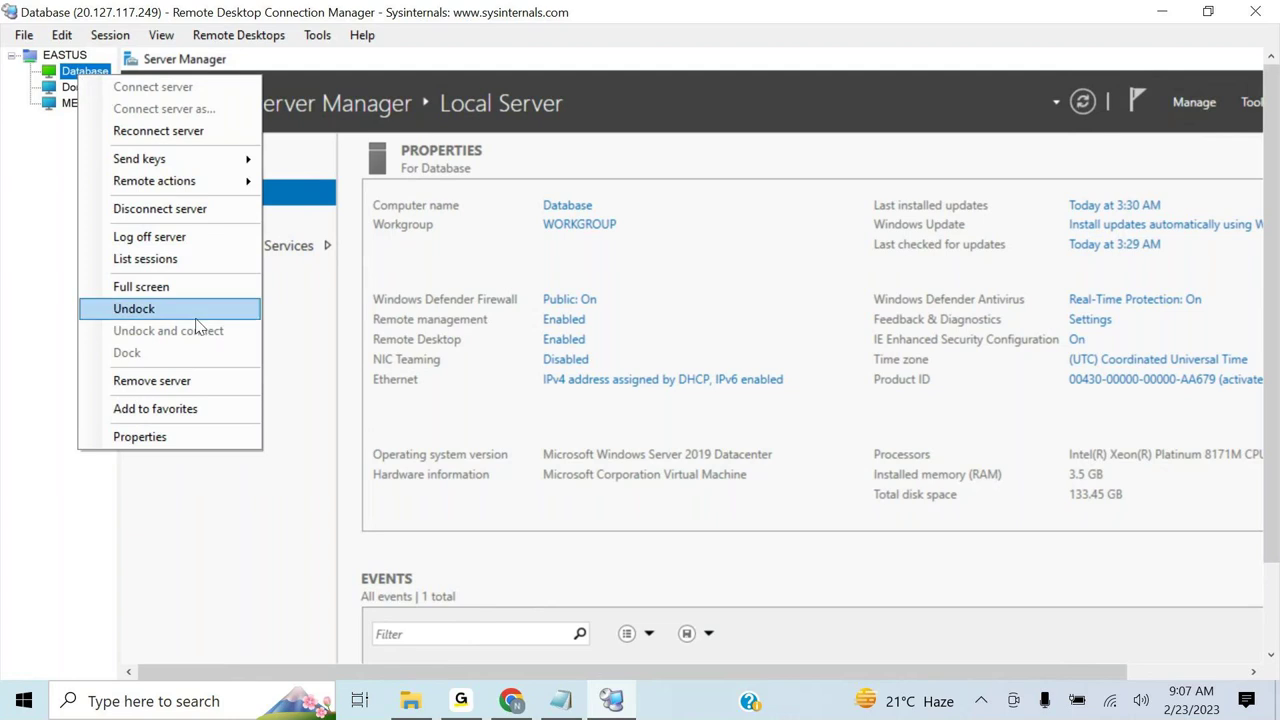
left_click(176, 294)
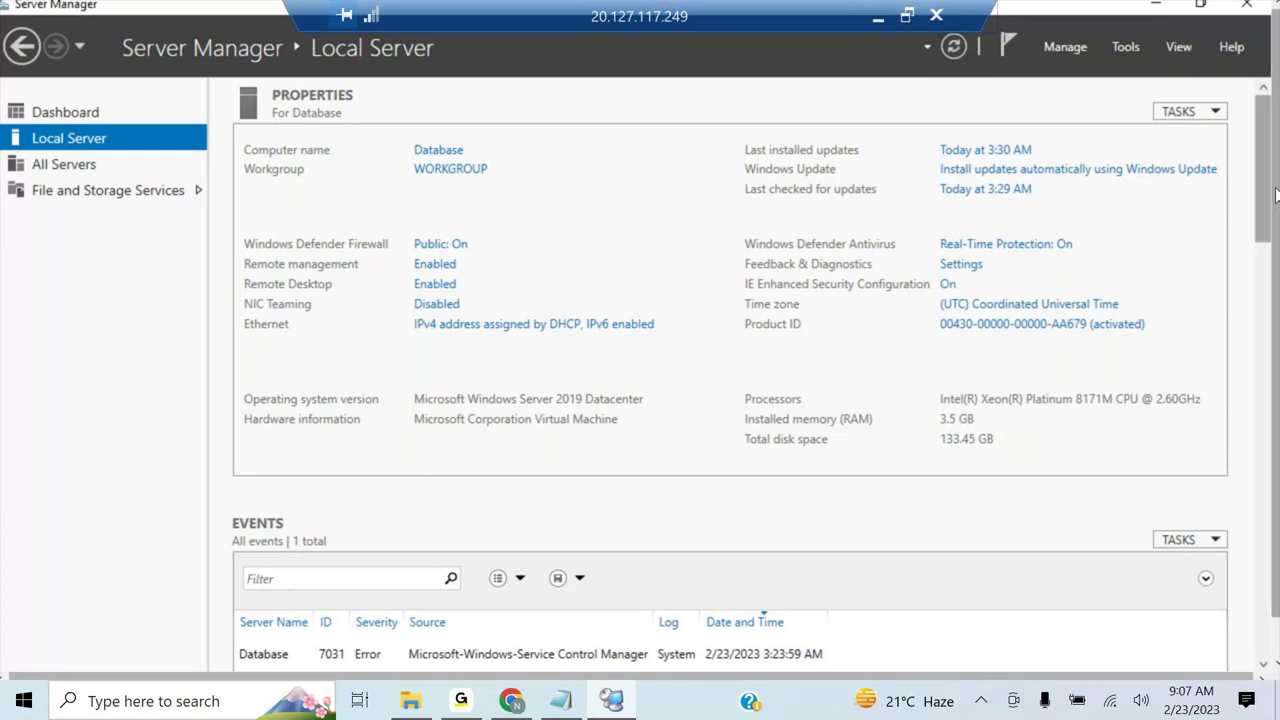
scroll(1275, 195, "down", 1)
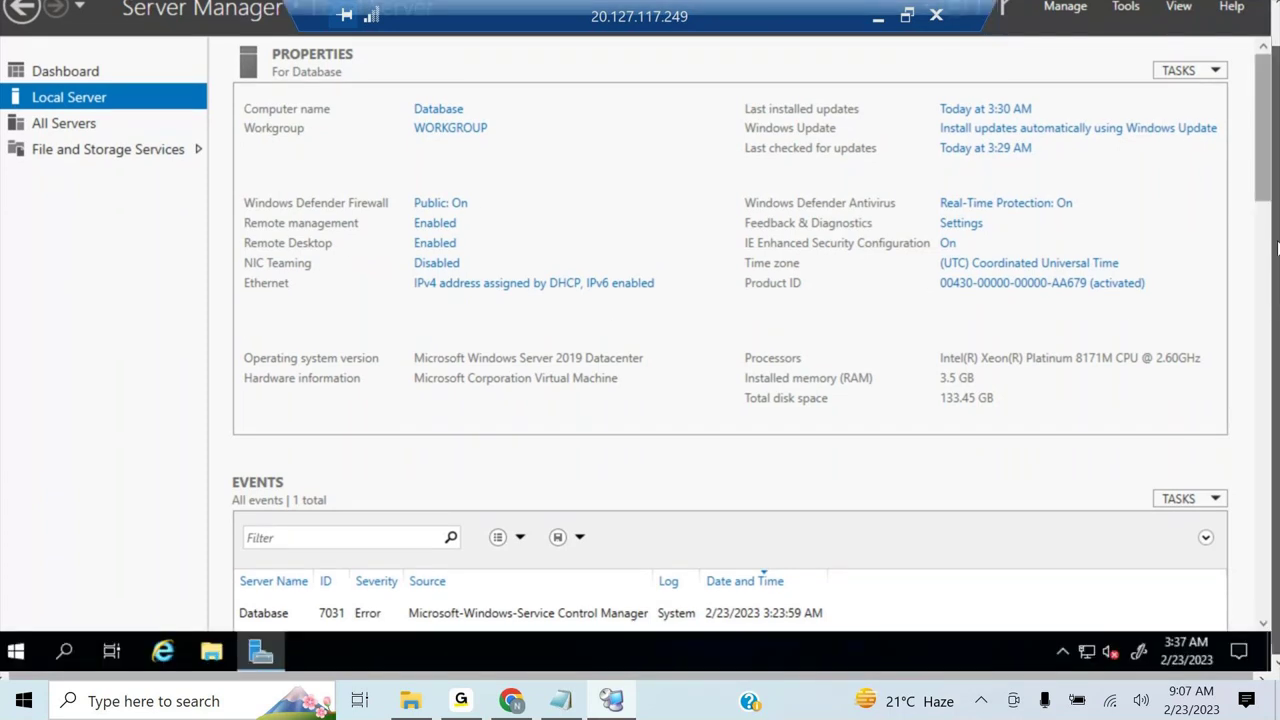
scroll(1275, 222, "up", 1)
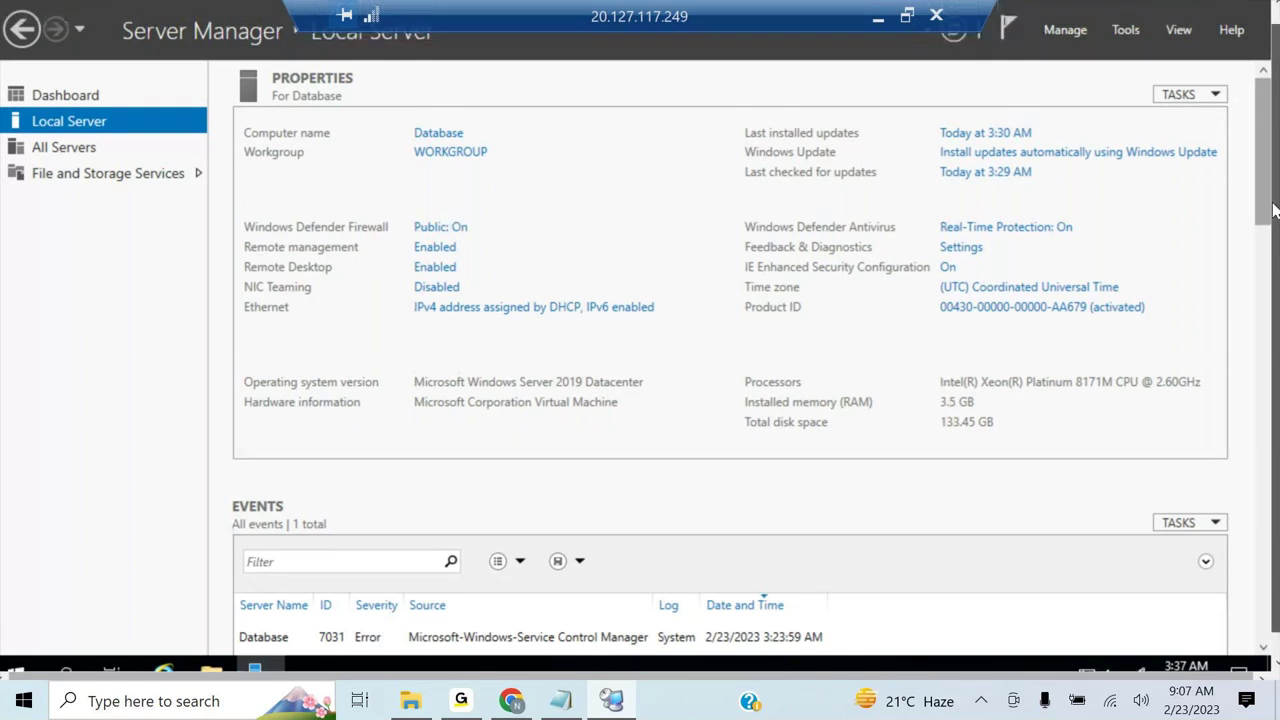
scroll(1275, 205, "up", 1)
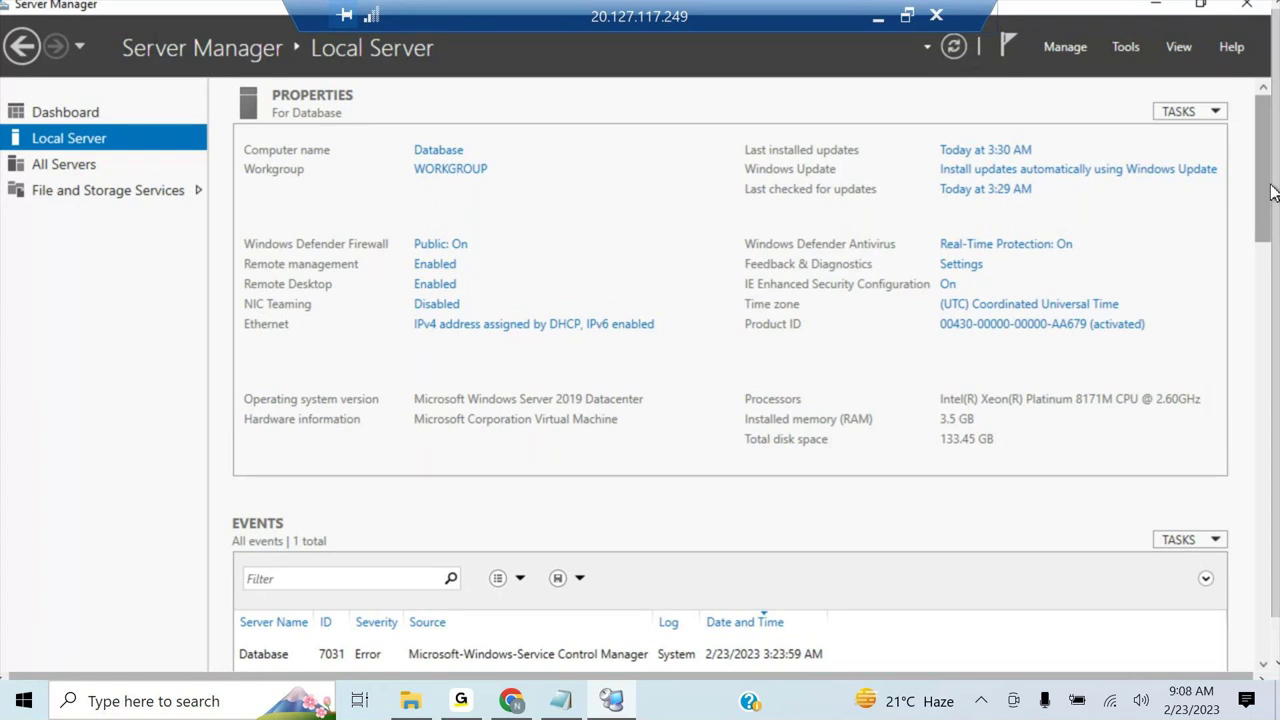
- Untick Internet Protocol Version 6 in the Ethernet adapter's properties and close Network Connections
left_click(452, 333)
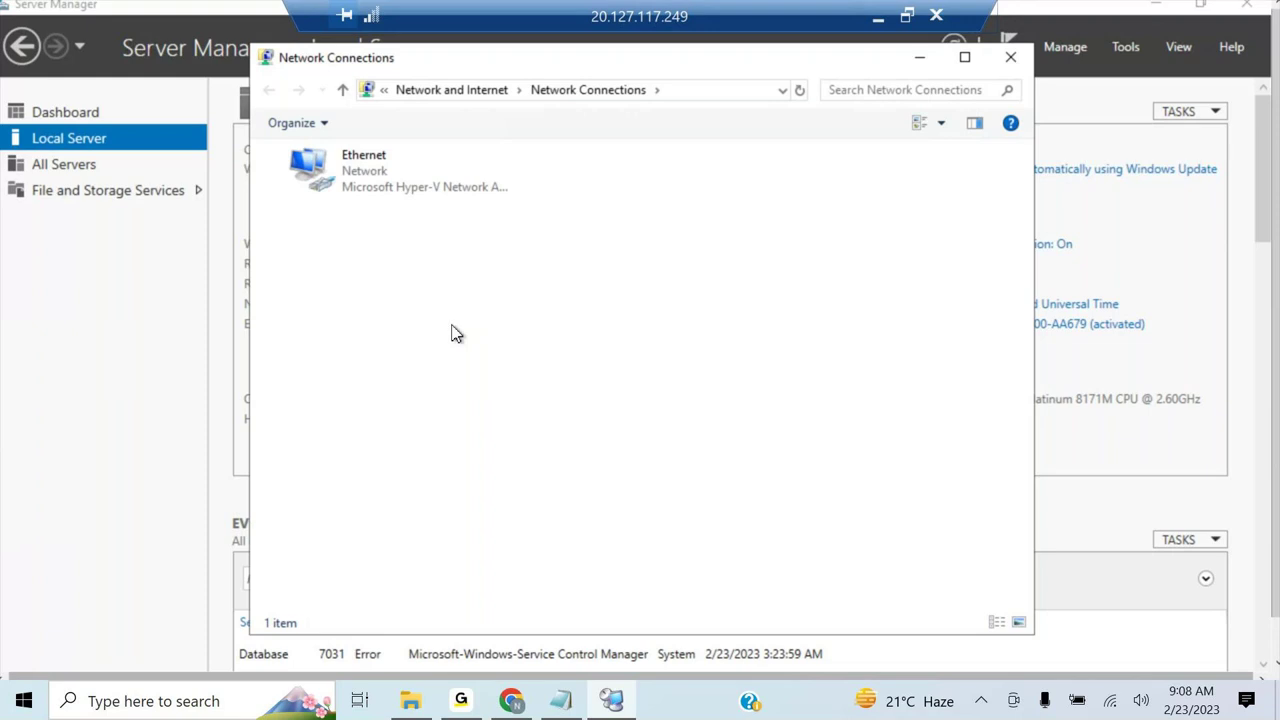
left_click(352, 163)
right_click(352, 163)
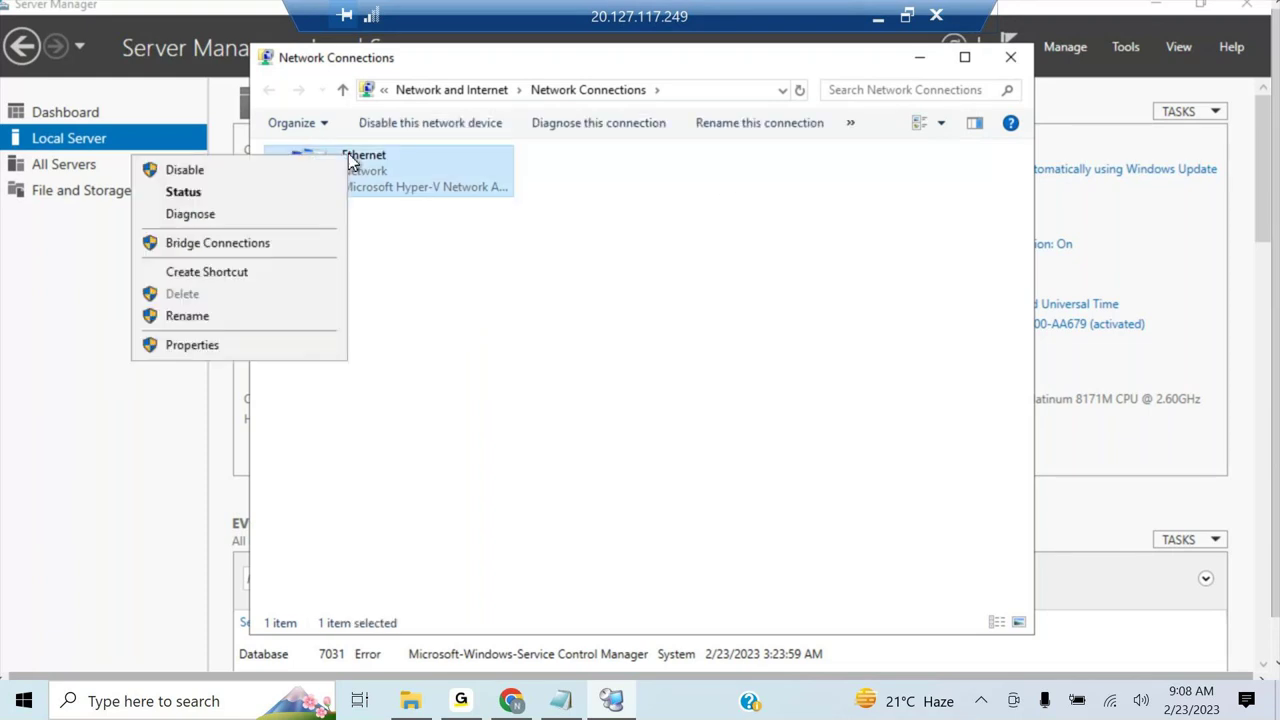
left_click(211, 343)
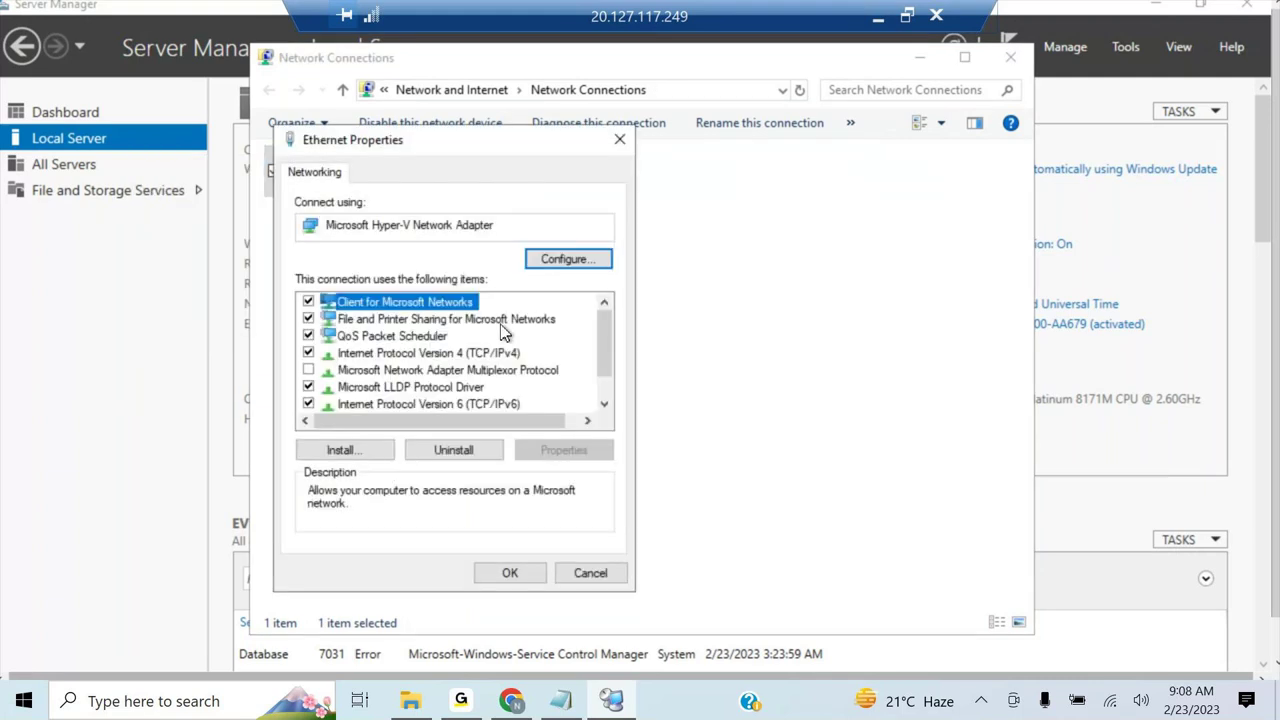
left_click(308, 403)
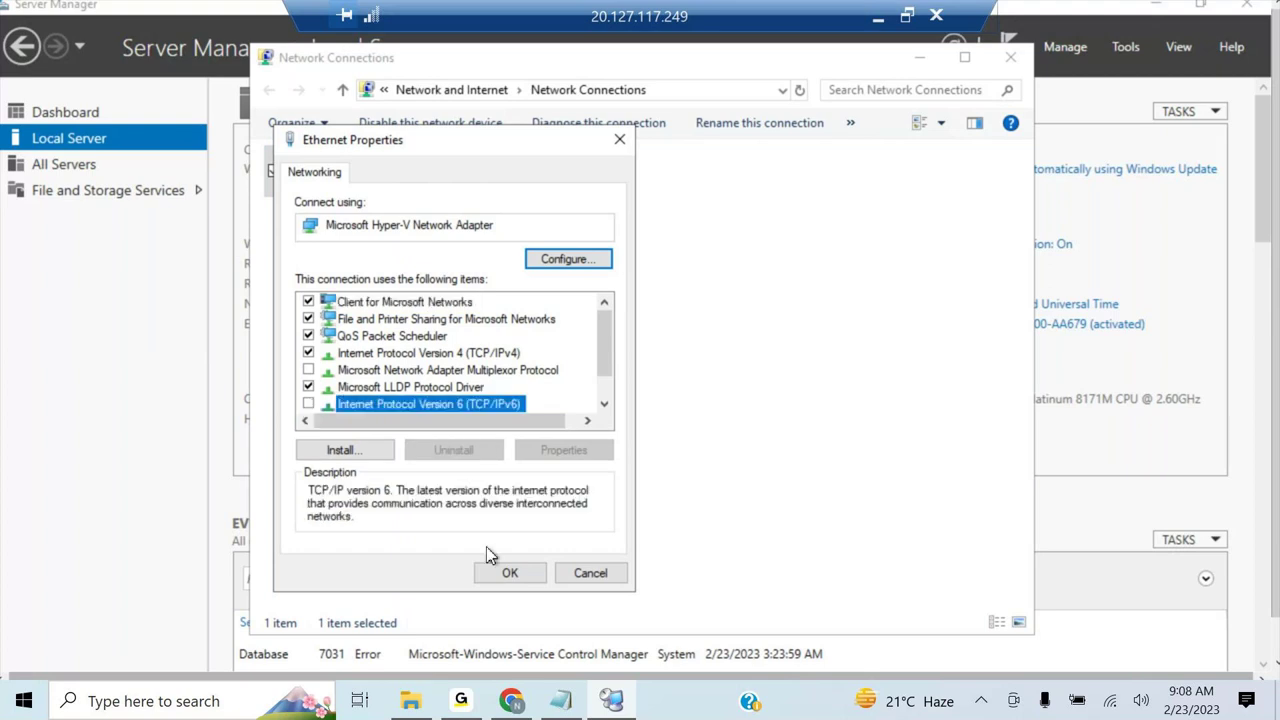
left_click(512, 572)
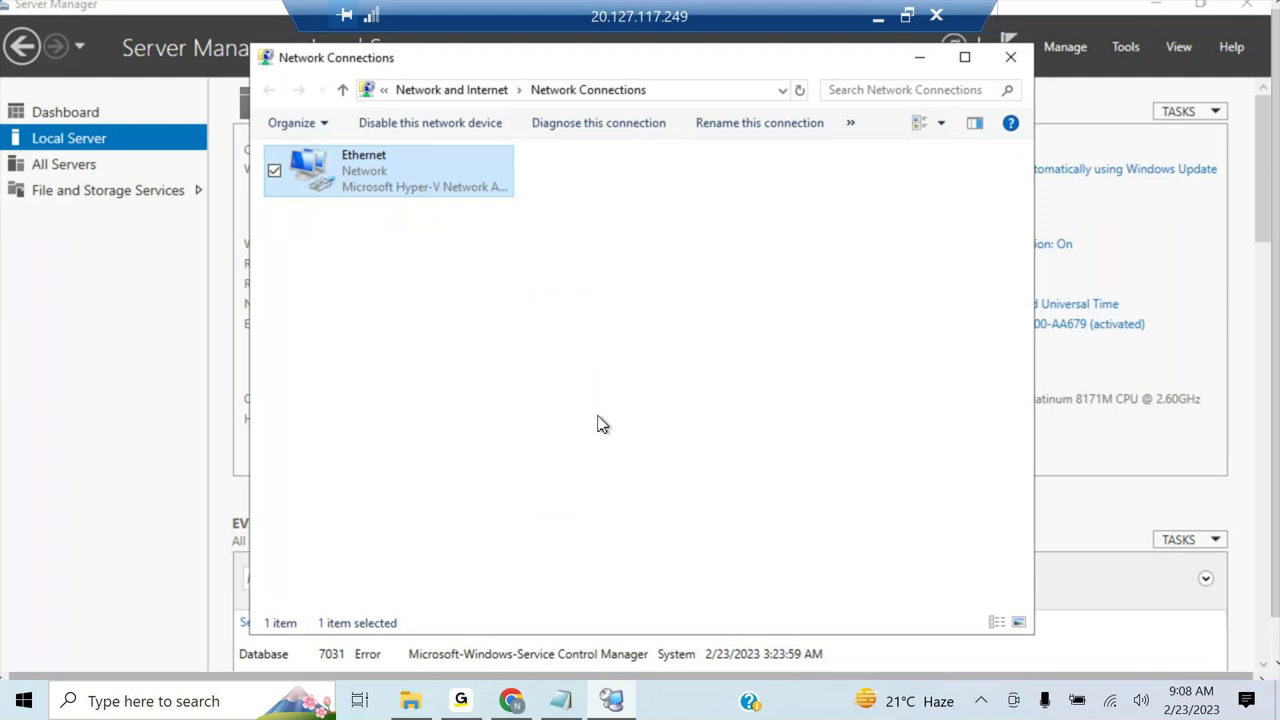
left_click(600, 425)
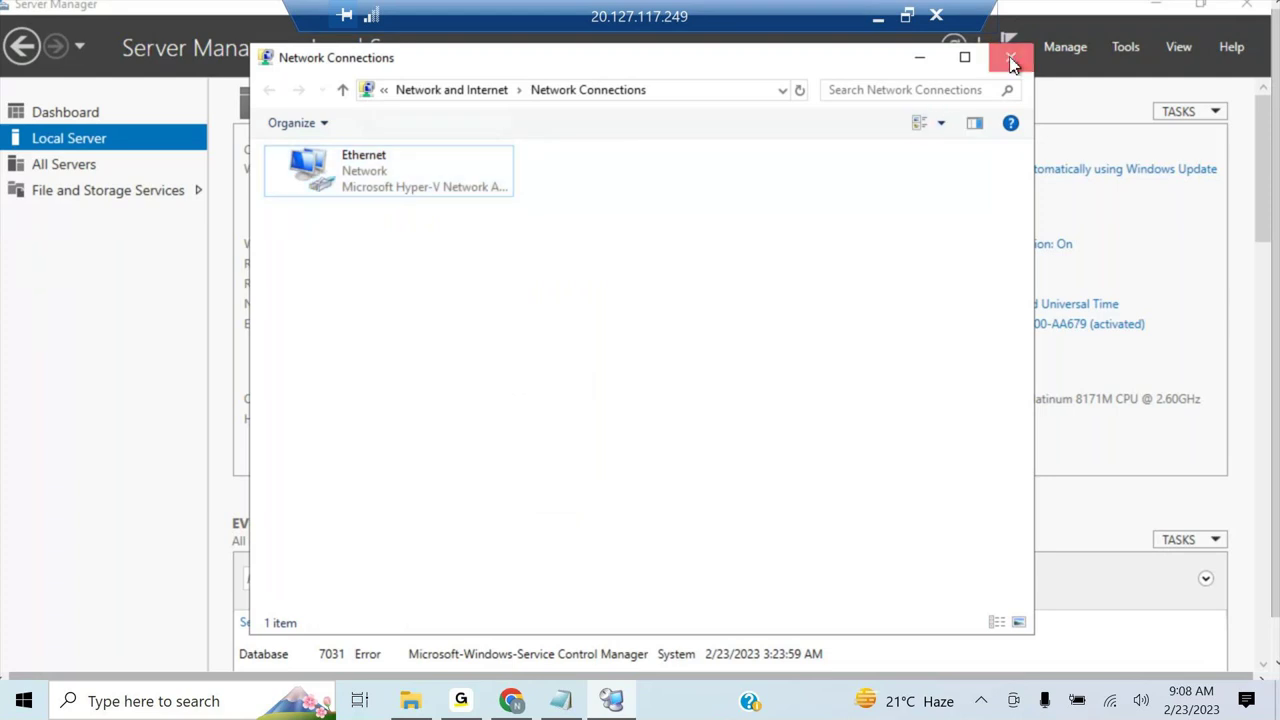
left_click(1012, 60)
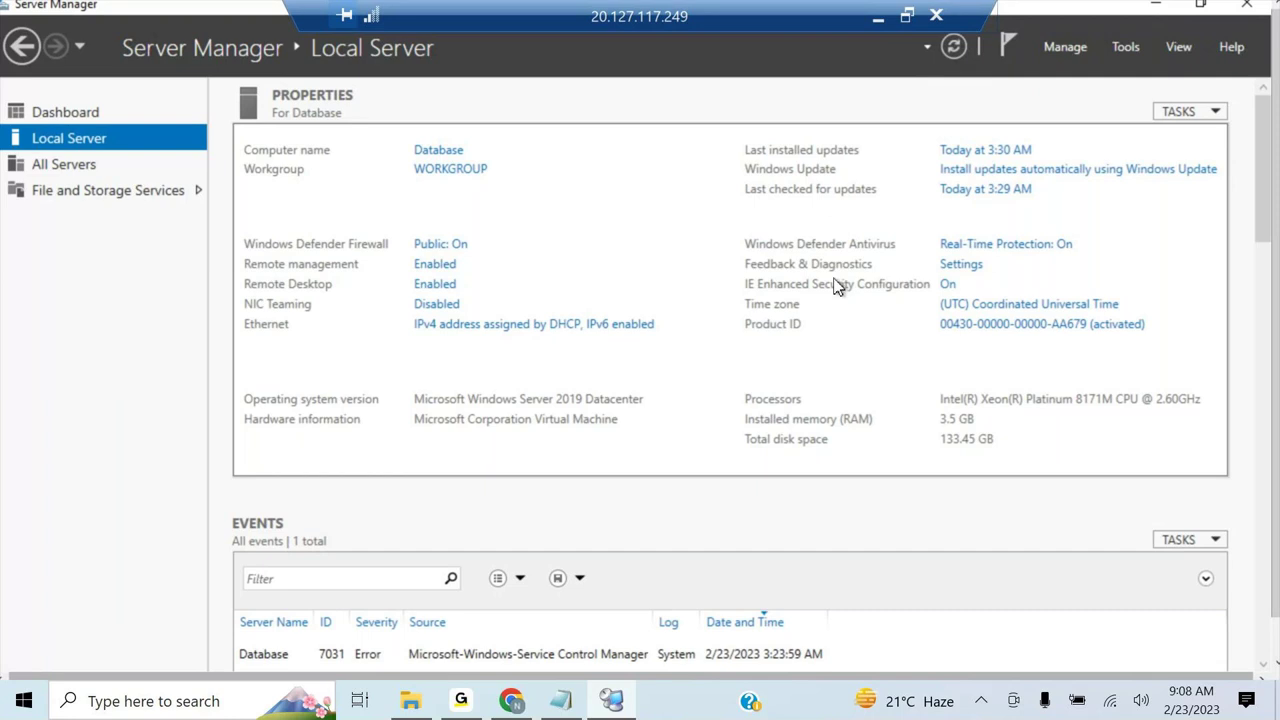
- Switch the Database server's IE Enhanced Security Configuration to Off for administrators and users
left_click(948, 286)
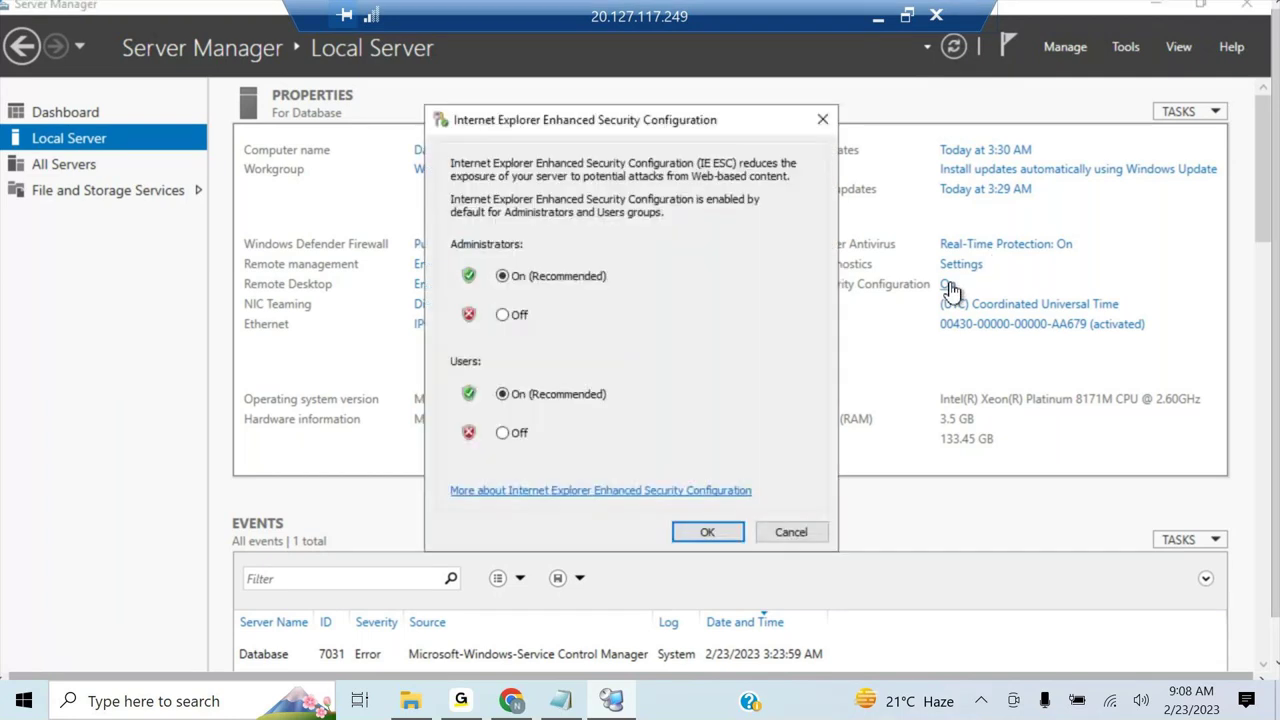
left_click(506, 316)
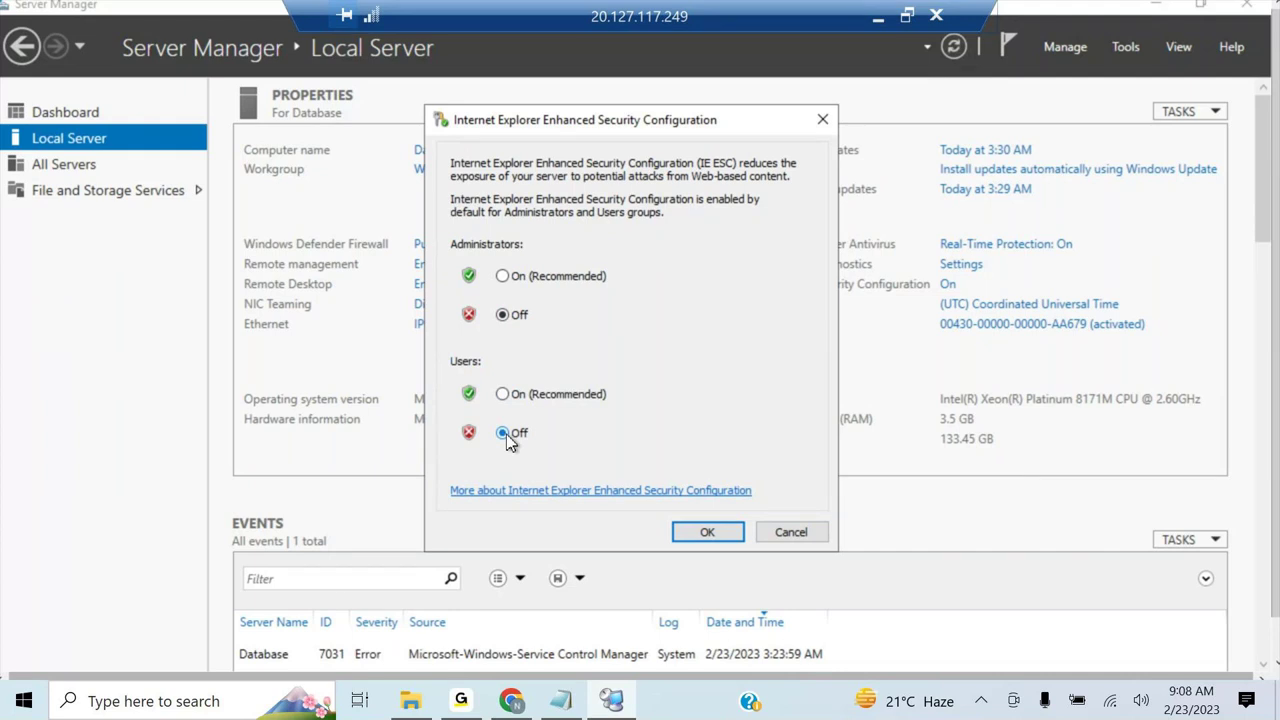
left_click(707, 537)
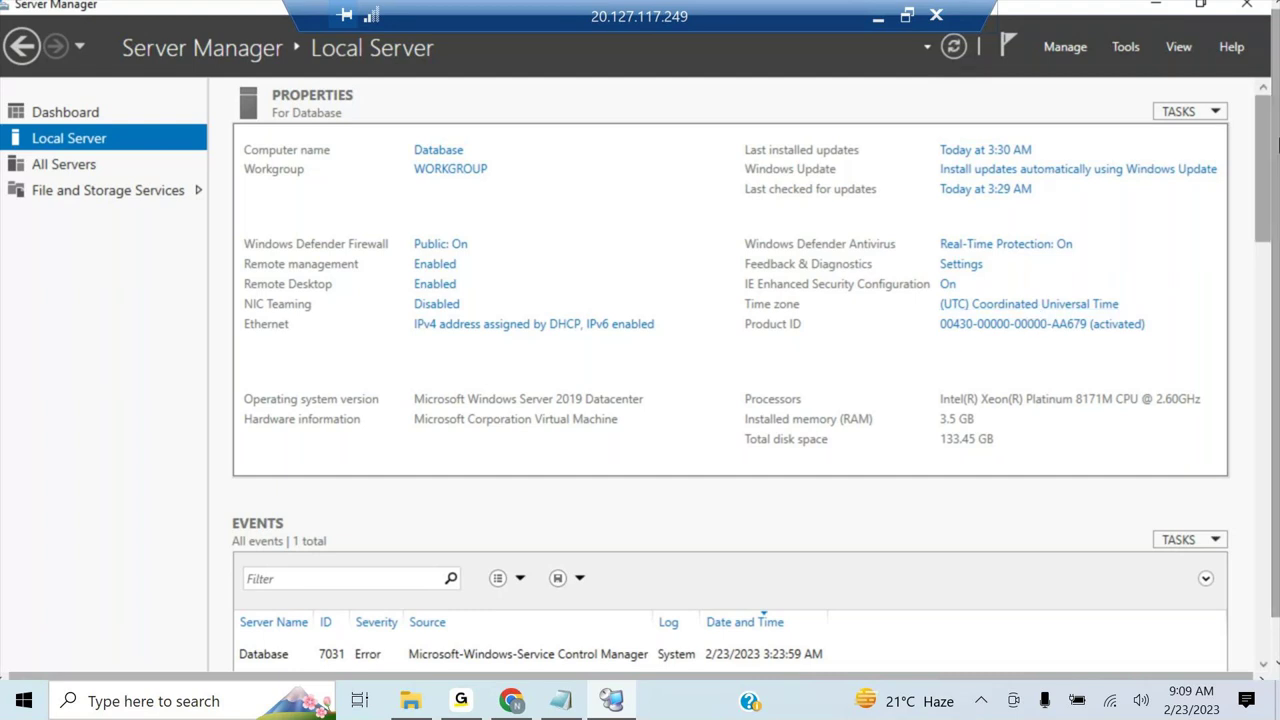
left_click_drag(1277, 145, 1277, 245)
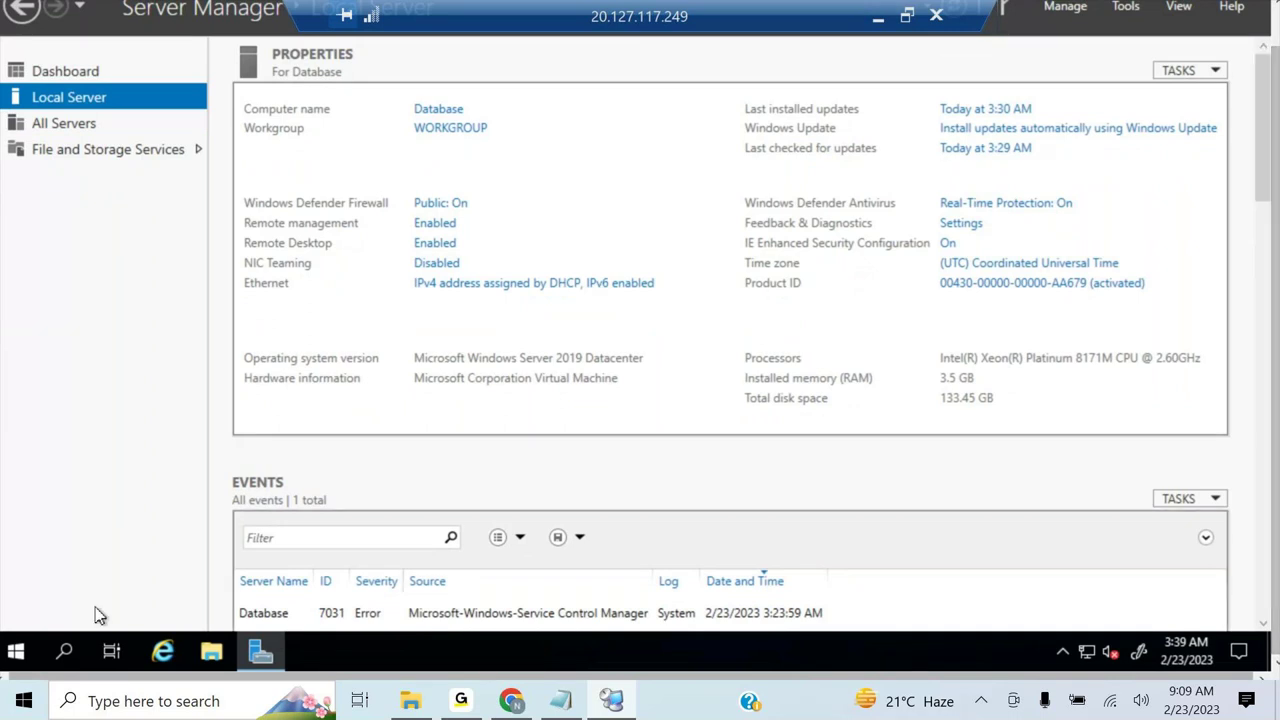
- Run sconfig on Database and set Windows Update Settings (option 5) to Manual
right_click(15, 651)
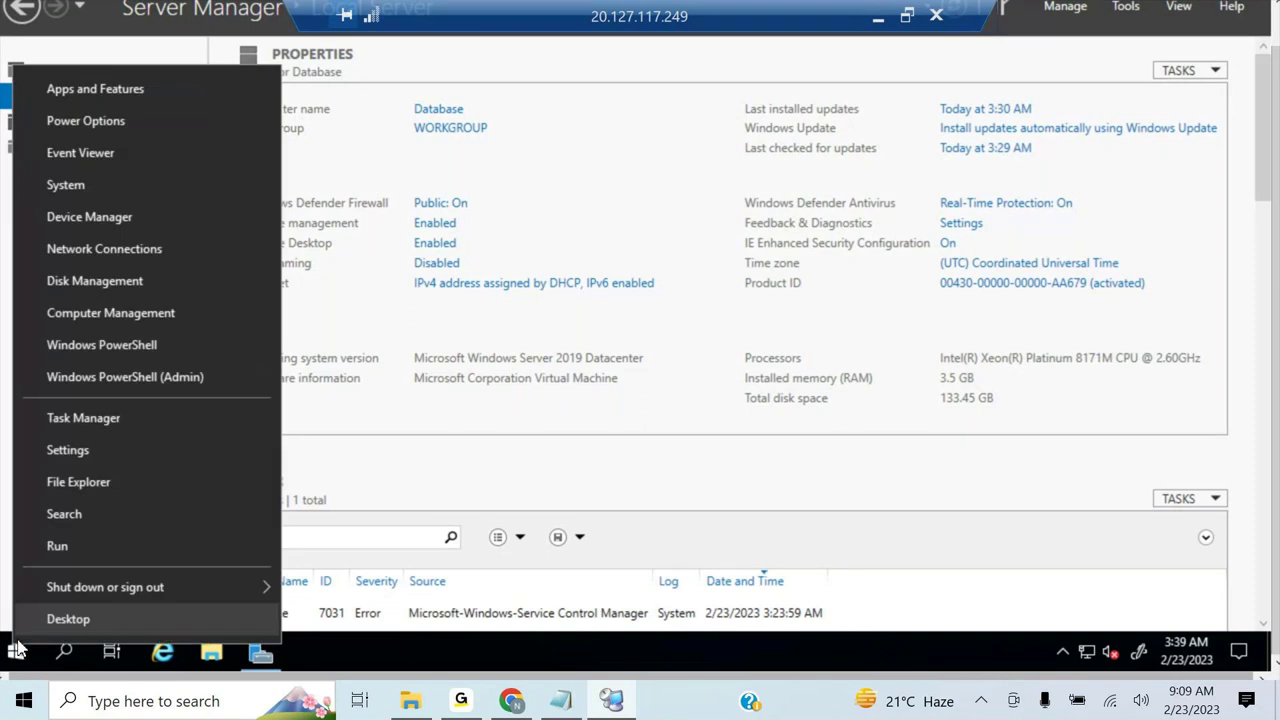
left_click(62, 547)
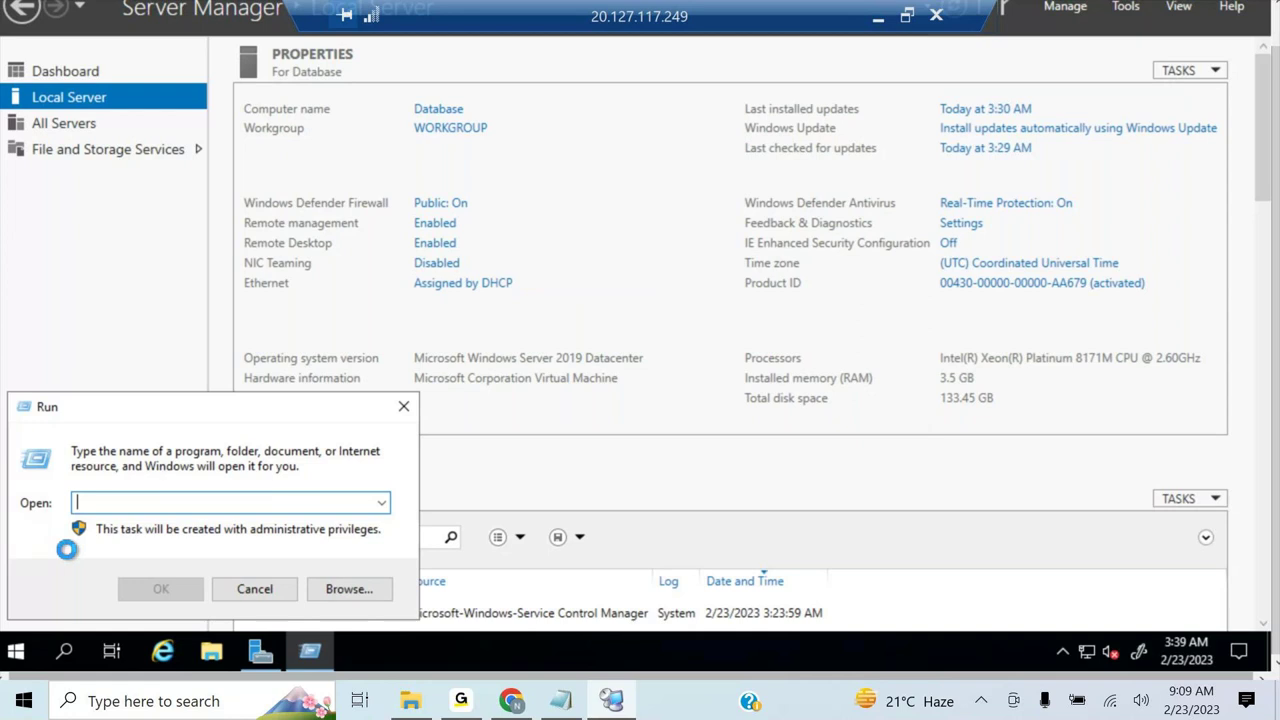
type("sco")
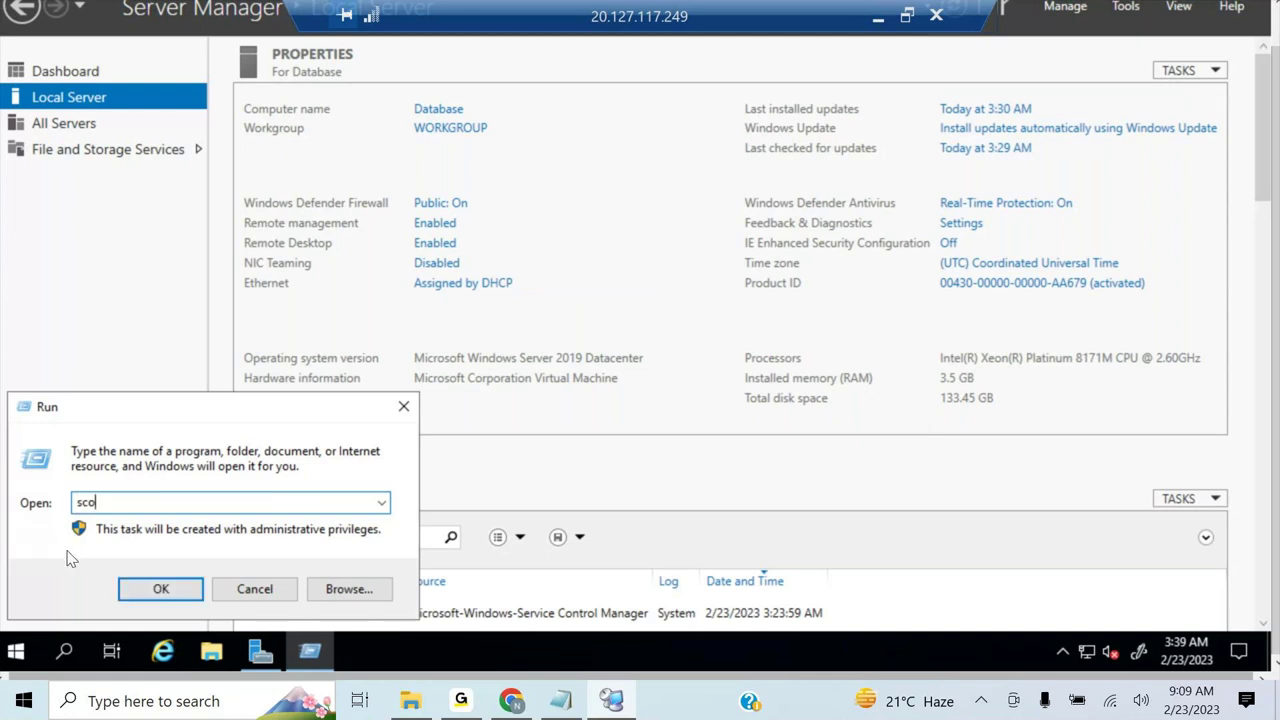
type("nfig")
key("Return")
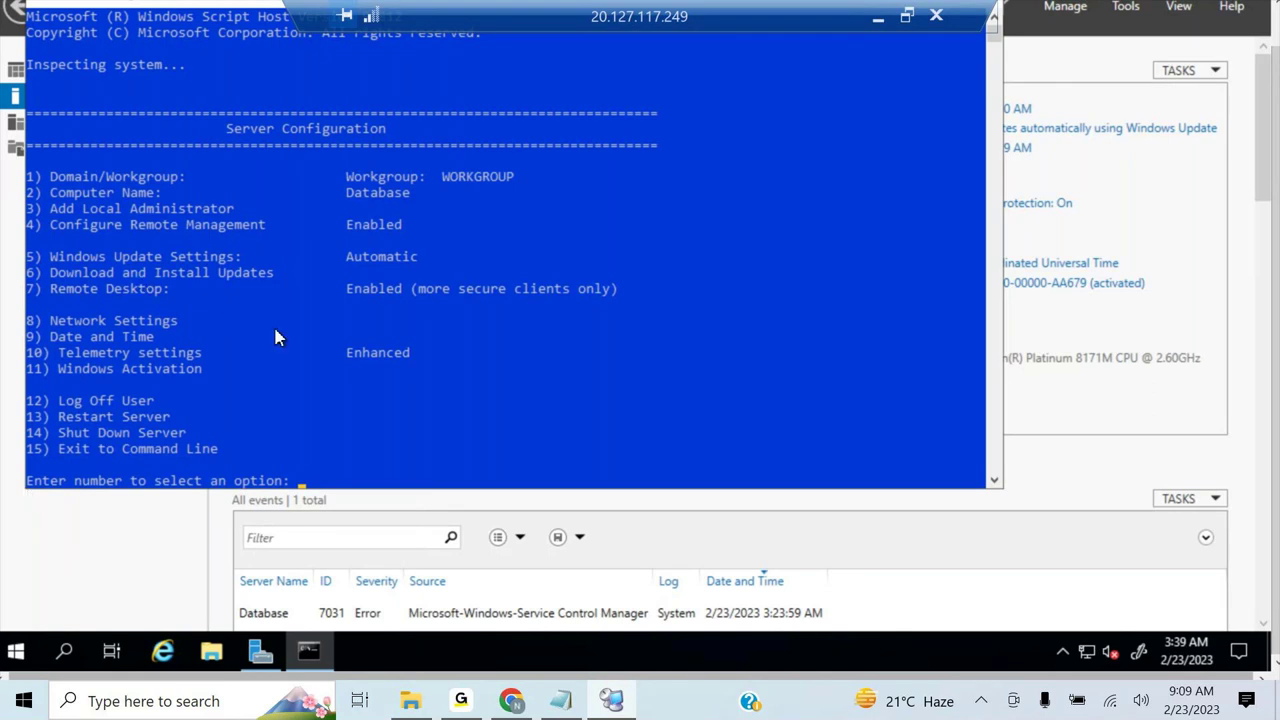
type("5")
key("Return")
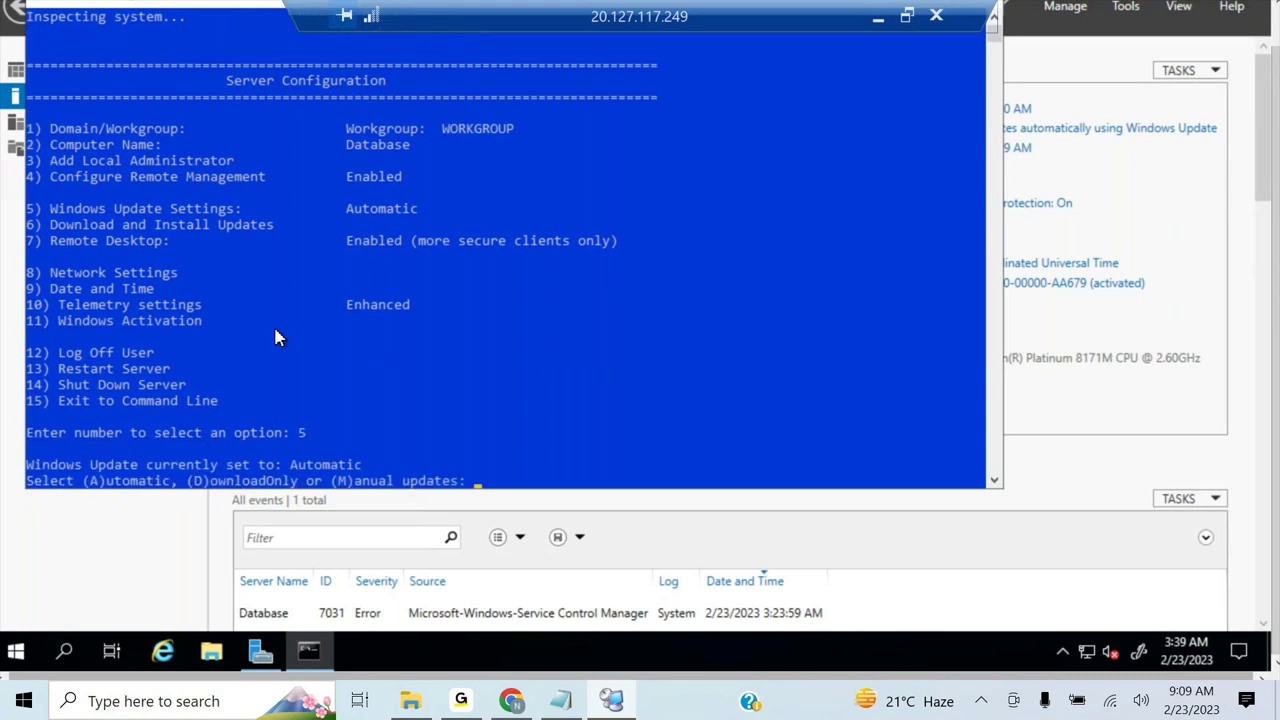
type("m")
key("Return")
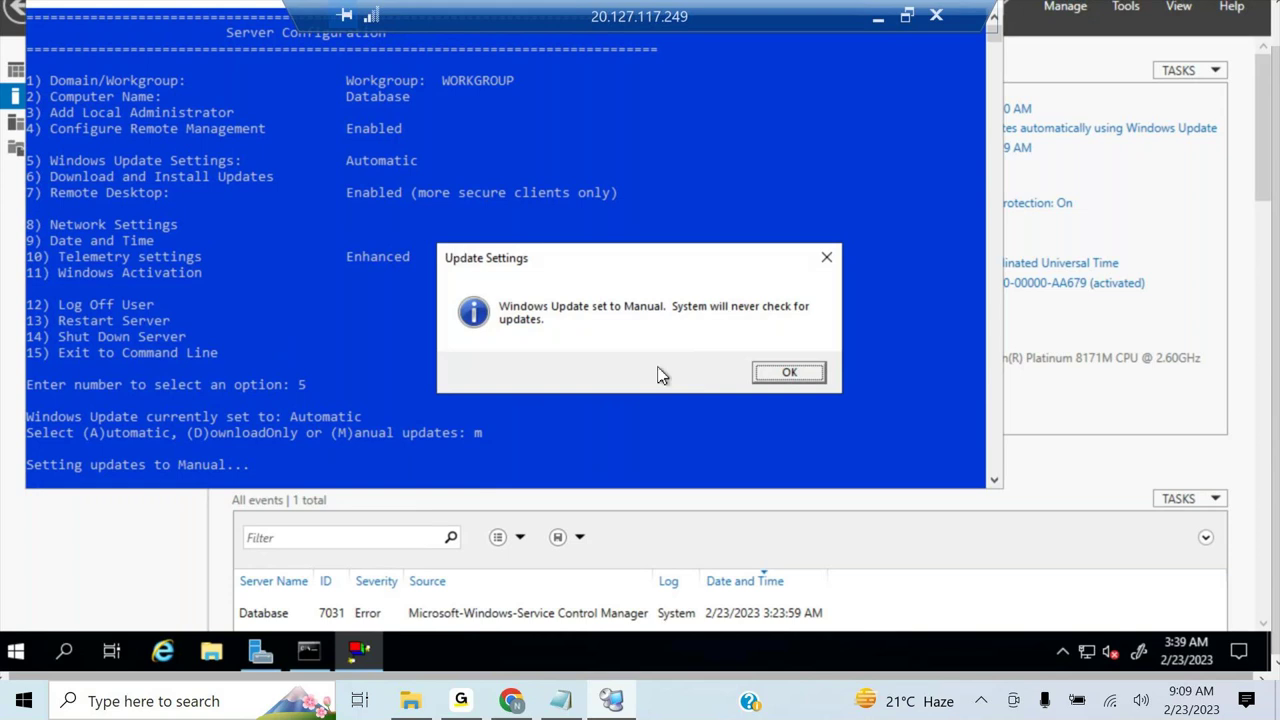
left_click(790, 373)
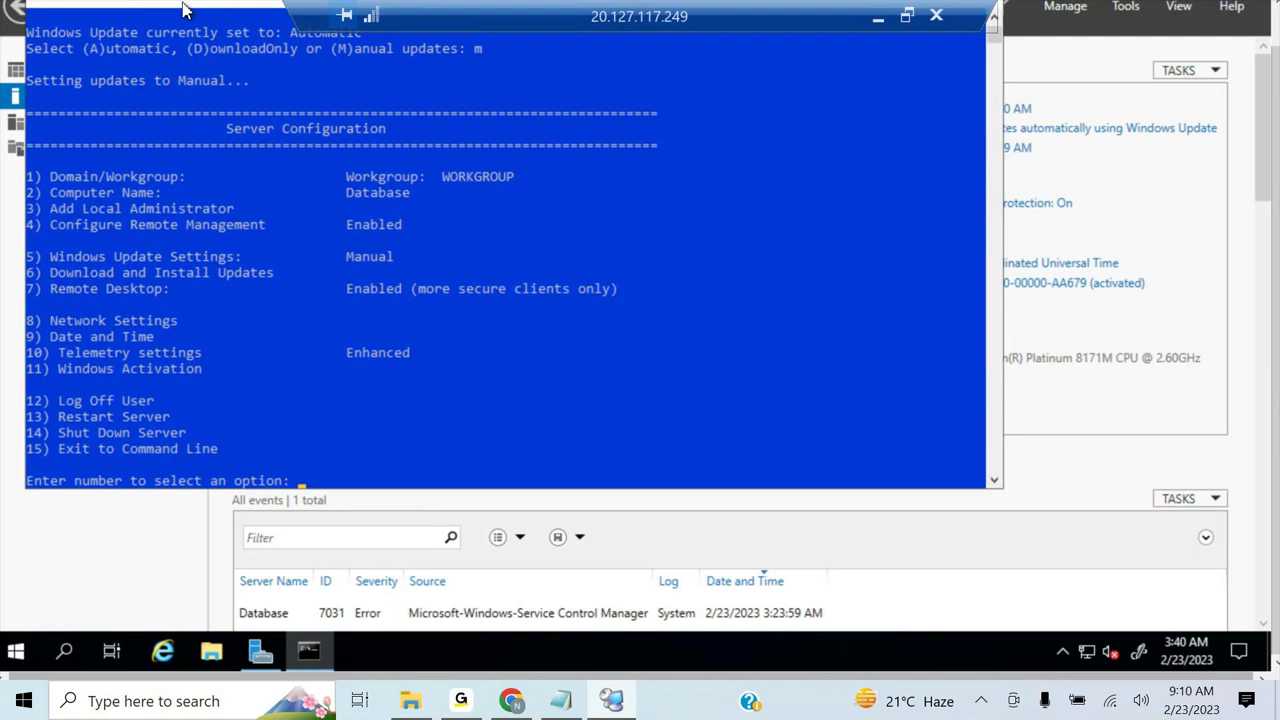
- Return the Database remote session from full screen to windowed view
left_click_drag(183, 10, 186, 57)
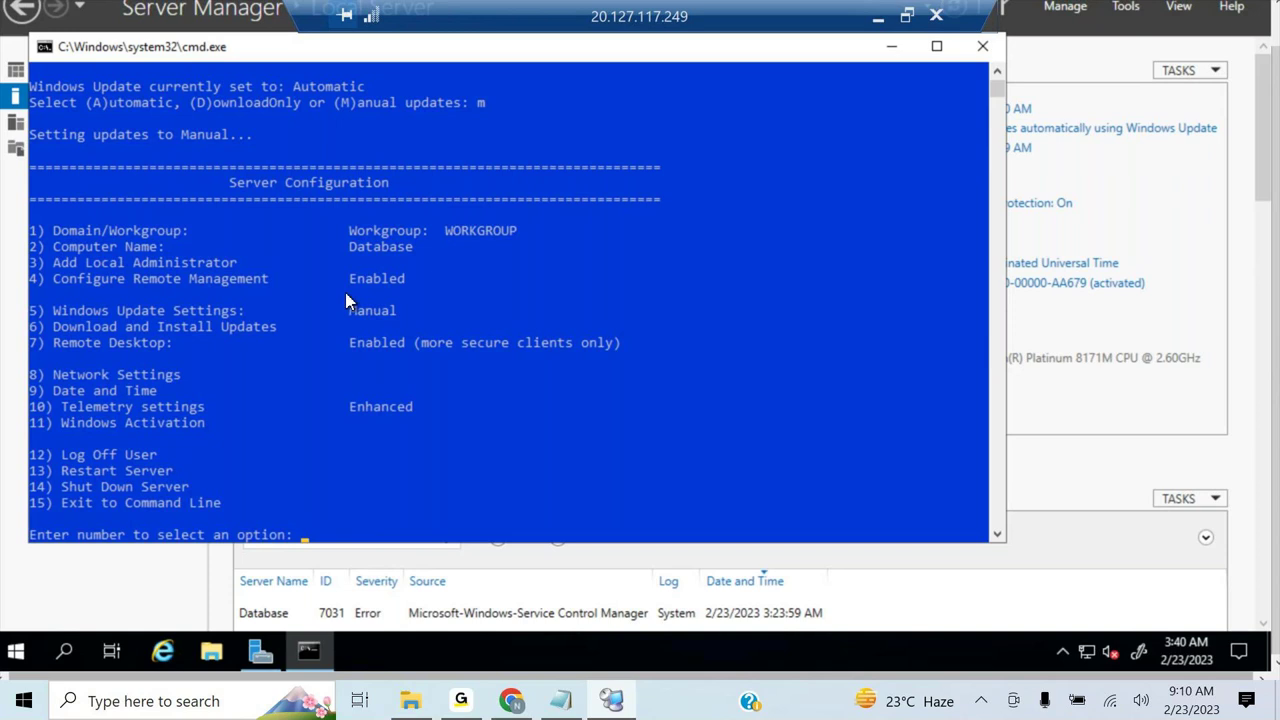
scroll(347, 301, "down", 5)
scroll(347, 301, "up", 14)
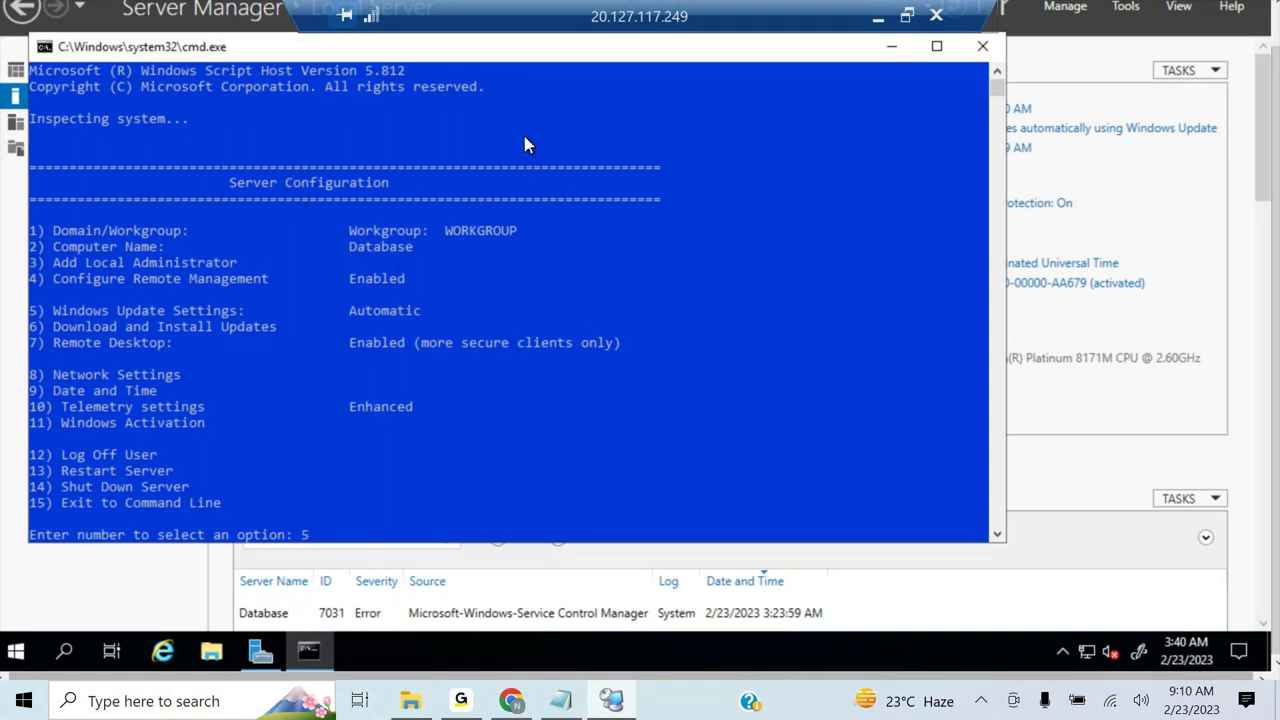
double_click(625, 16)
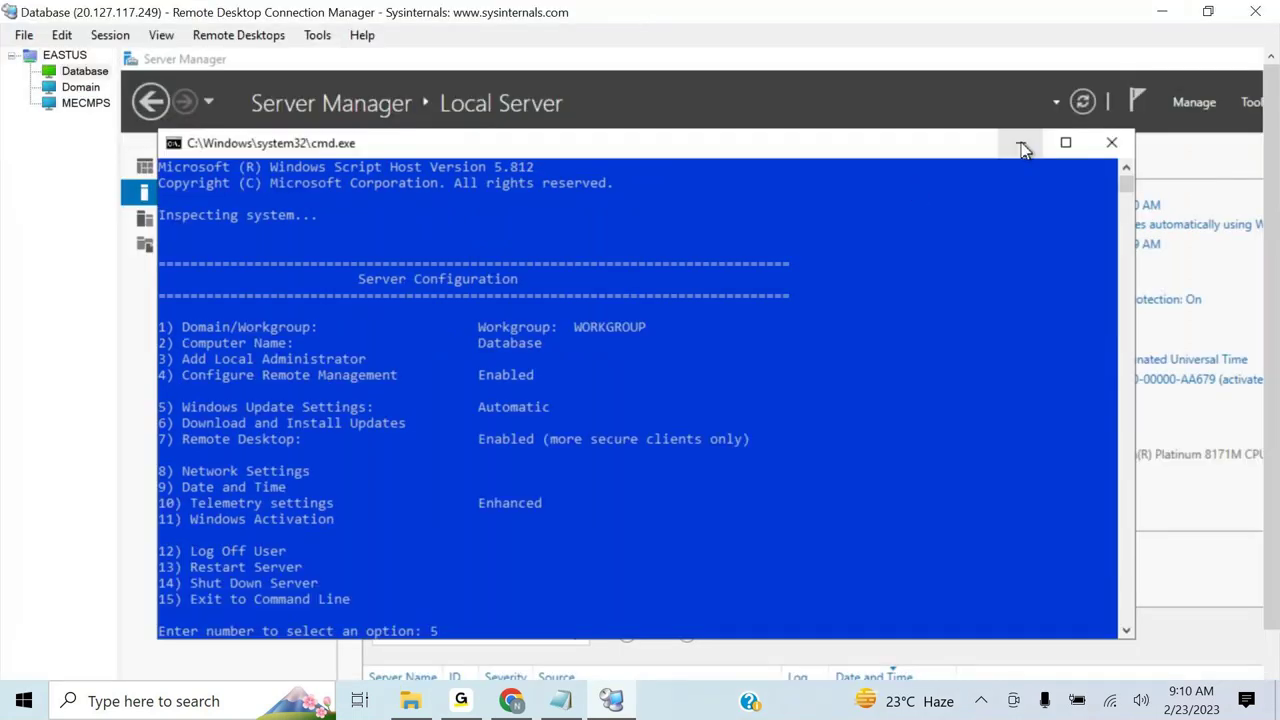
- Close the sconfig console and show the Domain session full screen on its Local Server page
left_click(1110, 143)
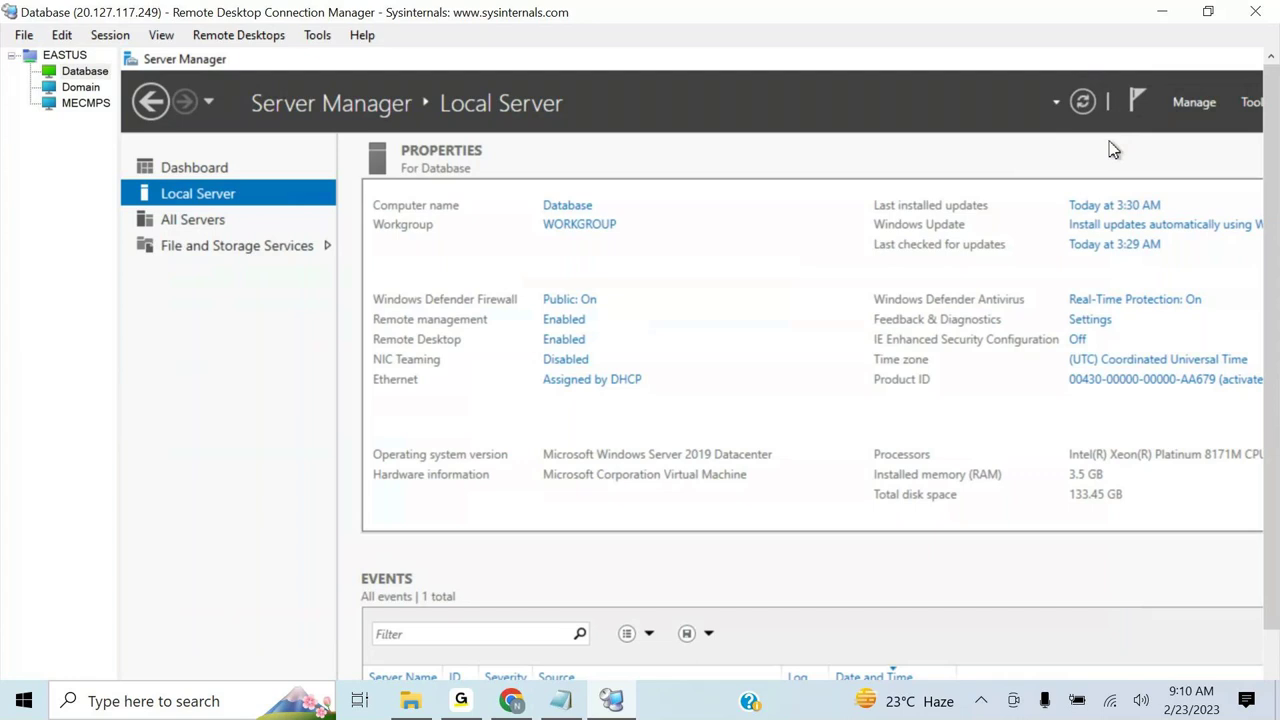
left_click(76, 90)
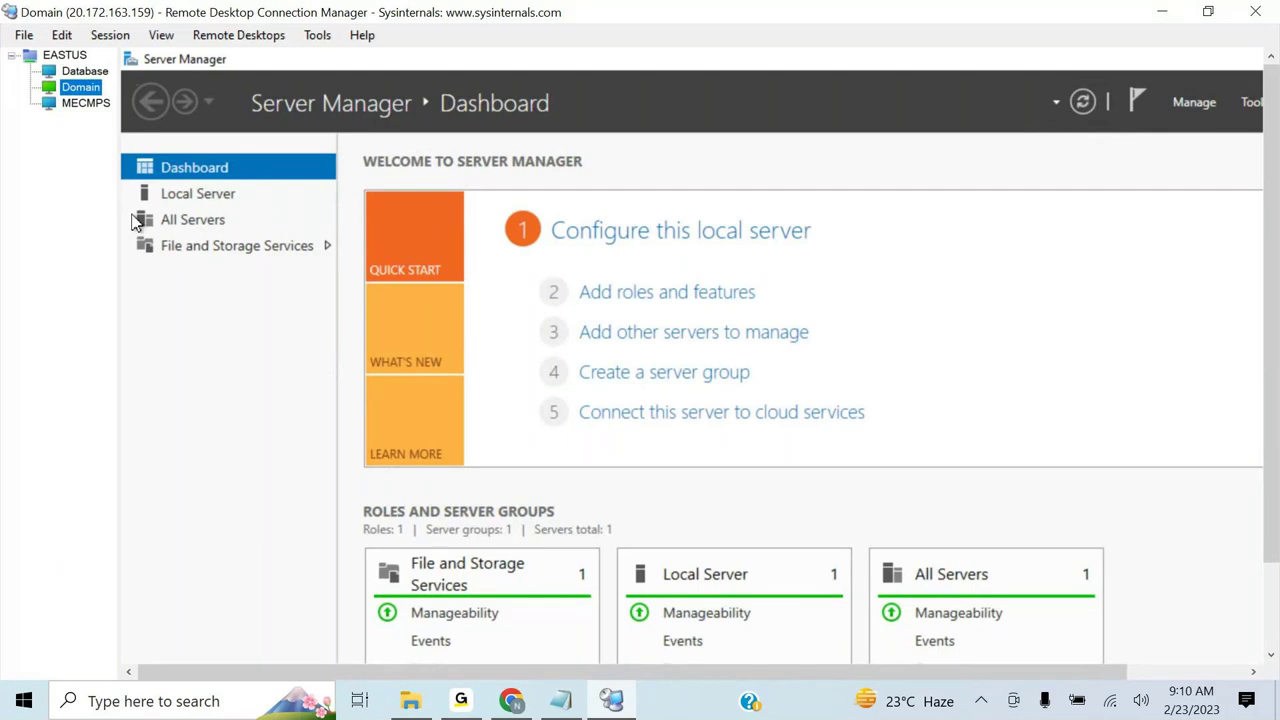
right_click(79, 87)
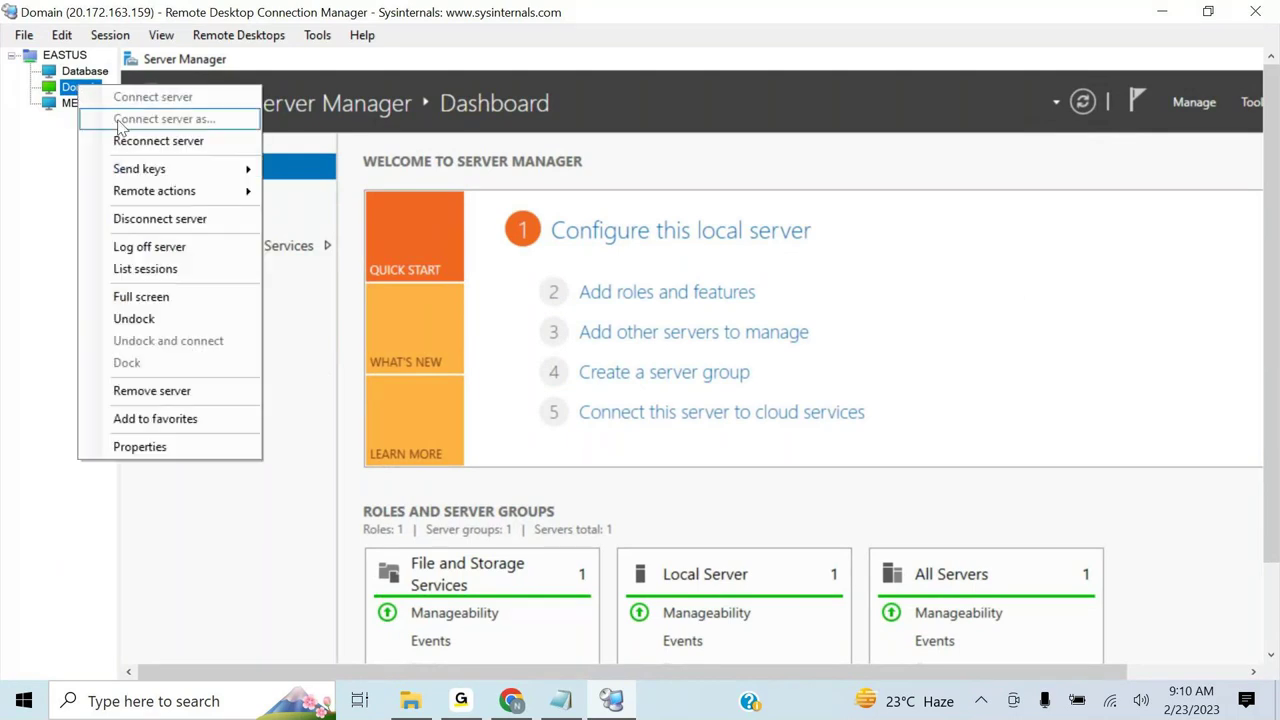
left_click(153, 298)
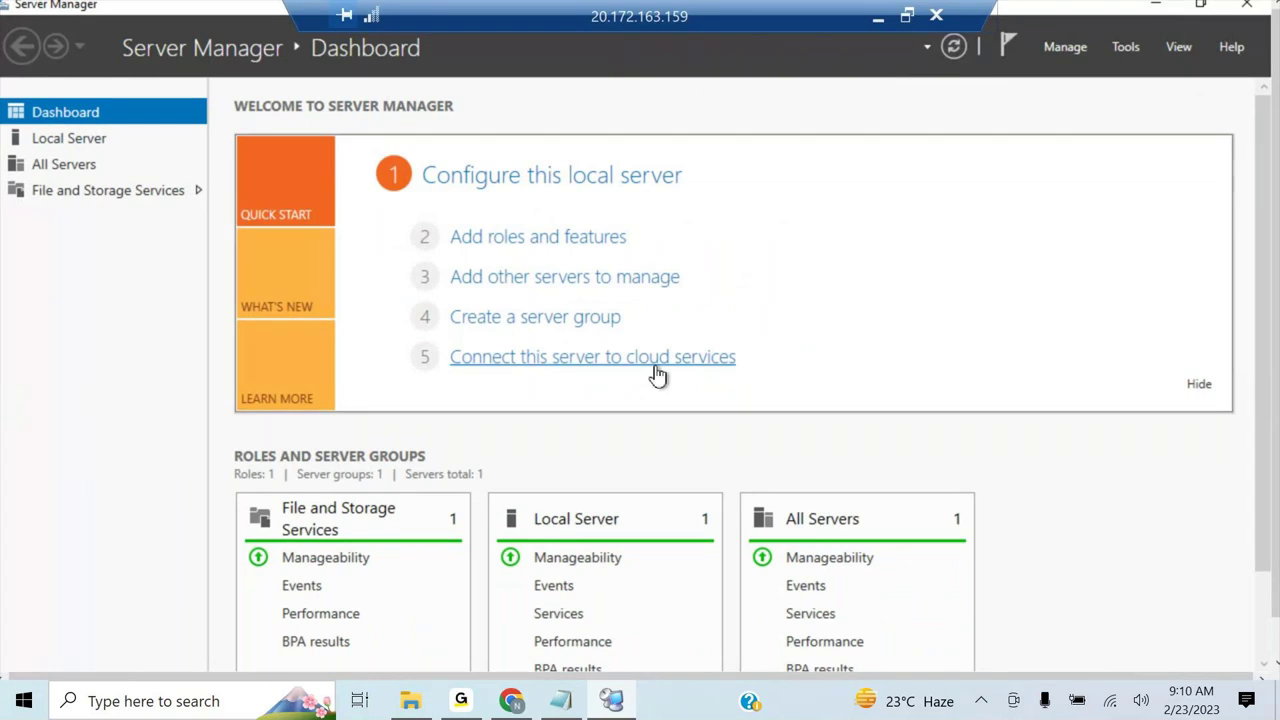
left_click(86, 145)
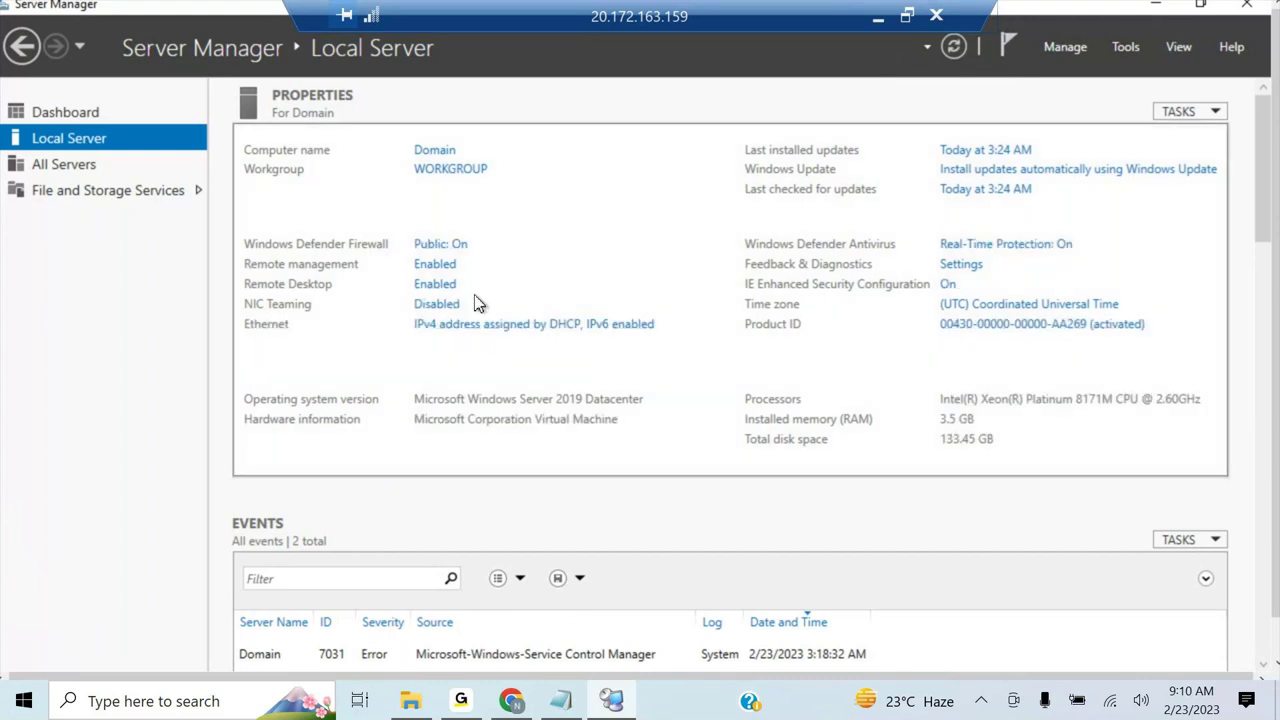
- Uncheck Internet Protocol Version 6 in the Domain server's Ethernet adapter properties
left_click(545, 330)
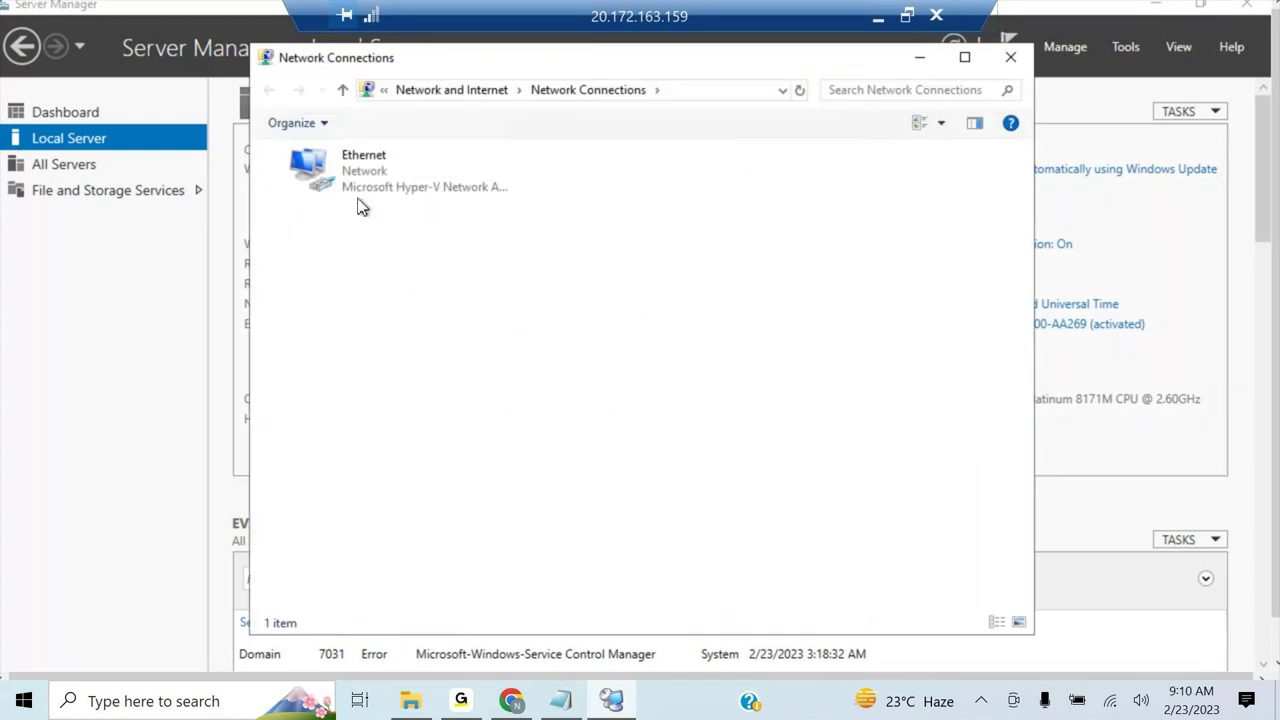
right_click(357, 177)
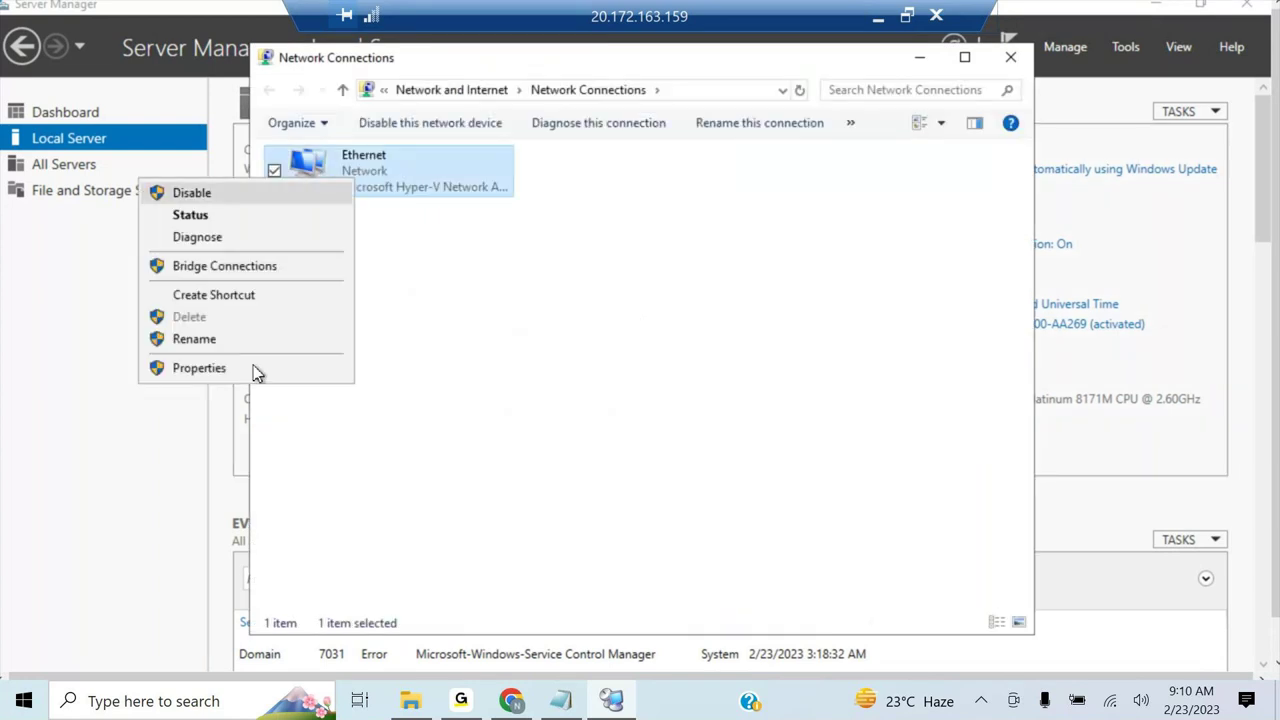
left_click(199, 368)
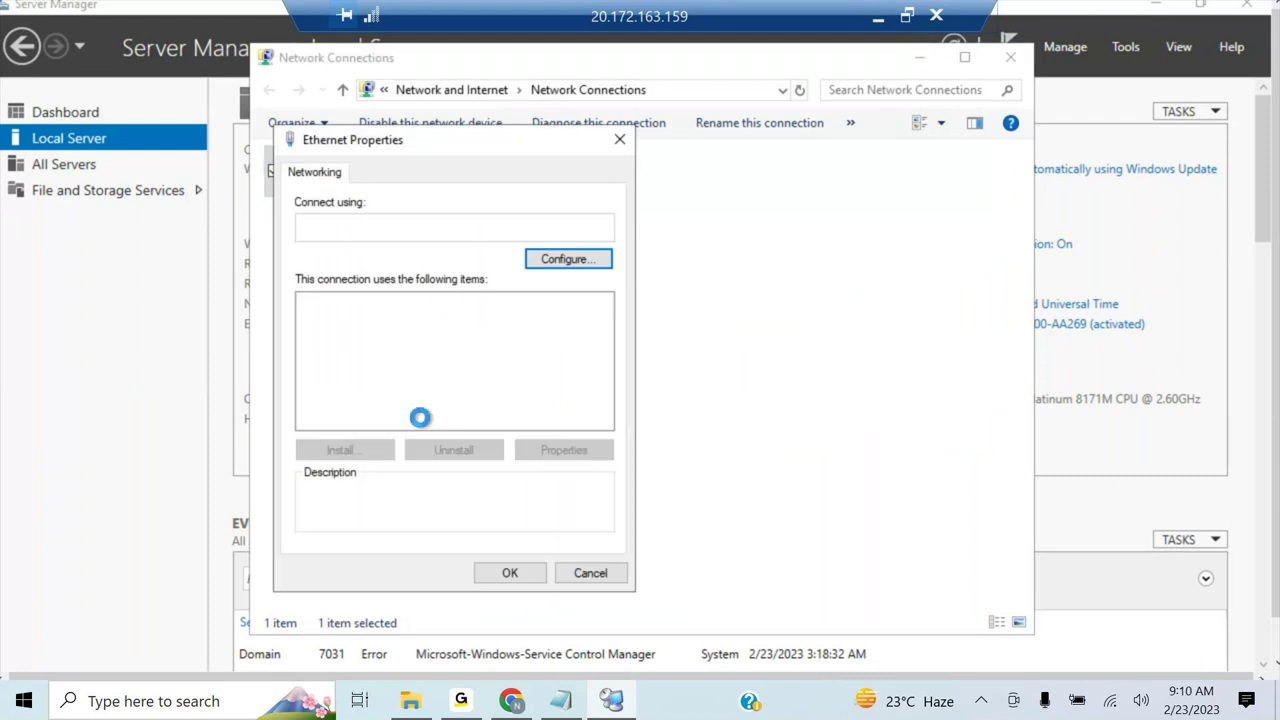
scroll(430, 380, "down", 1)
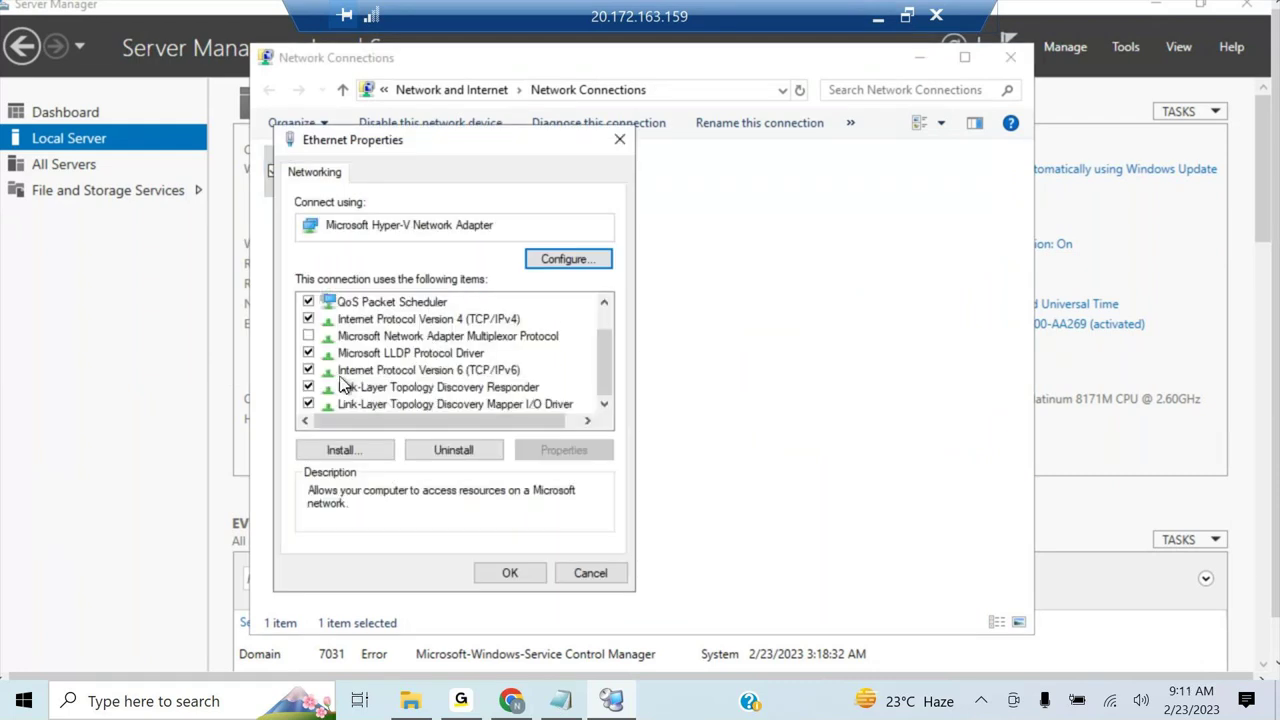
left_click(308, 369)
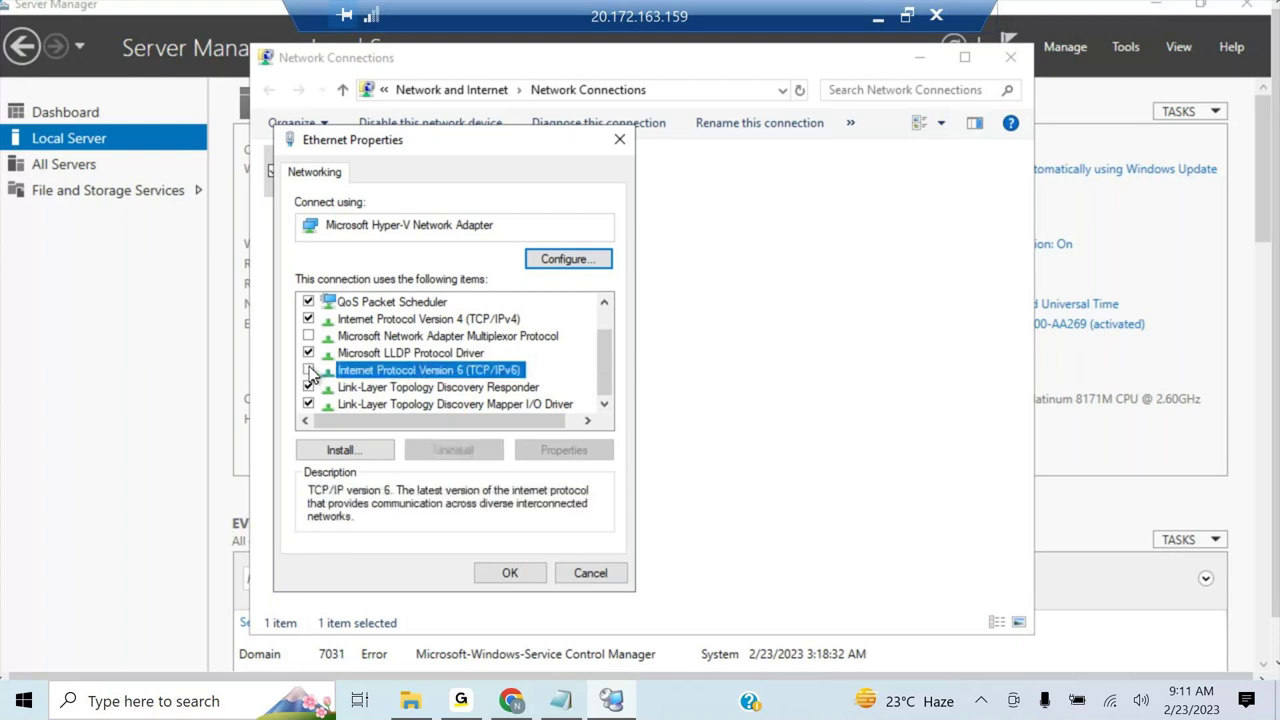
left_click(510, 575)
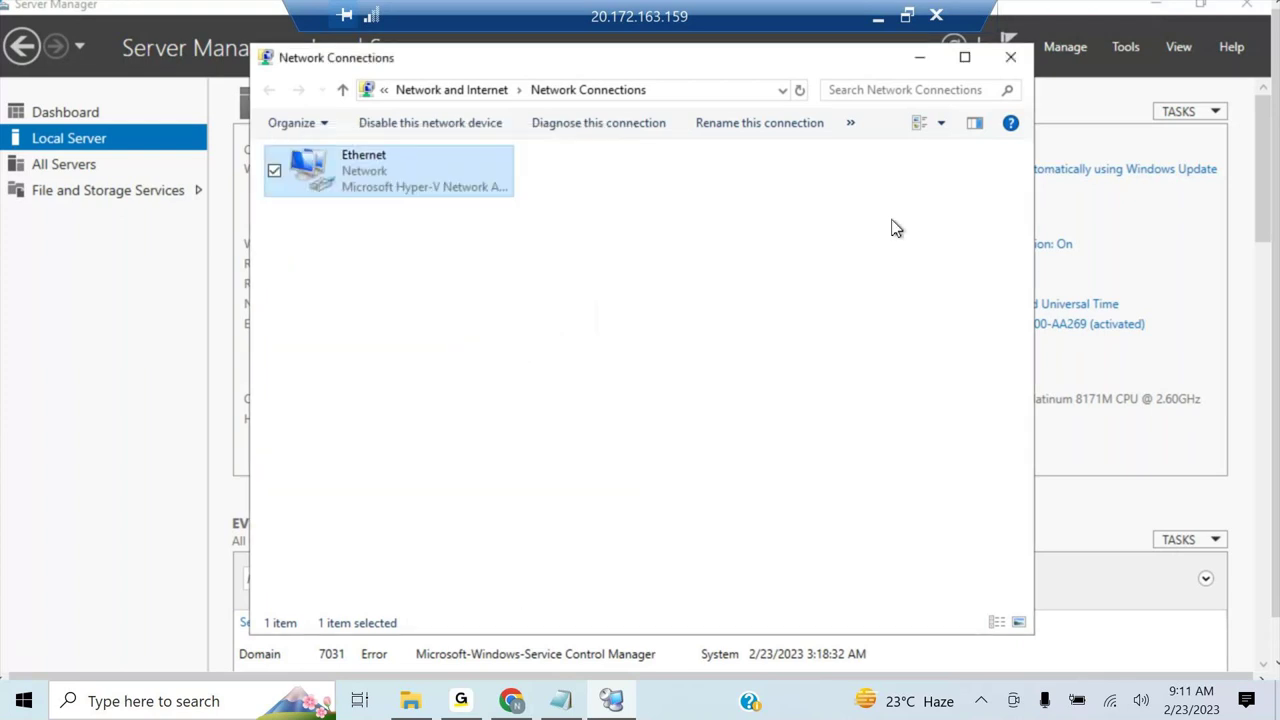
left_click(1008, 58)
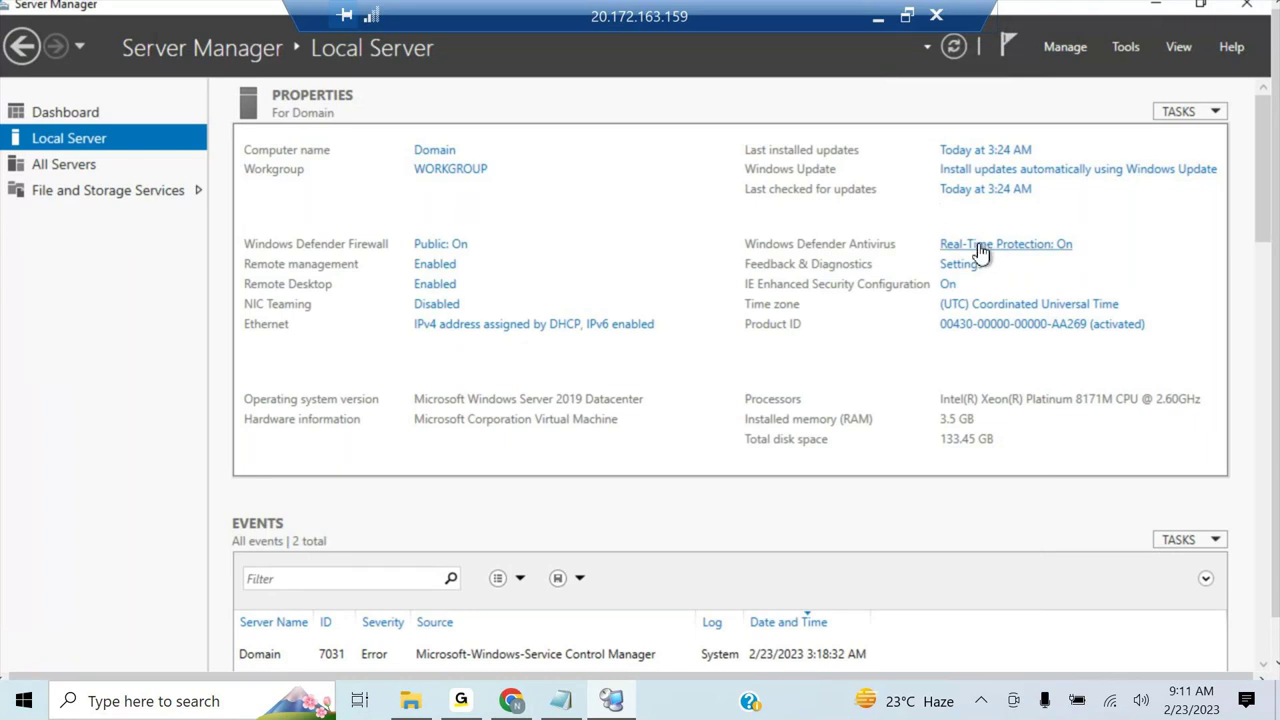
- Set the Domain server's IE Enhanced Security to Off for administrators and users
left_click(950, 286)
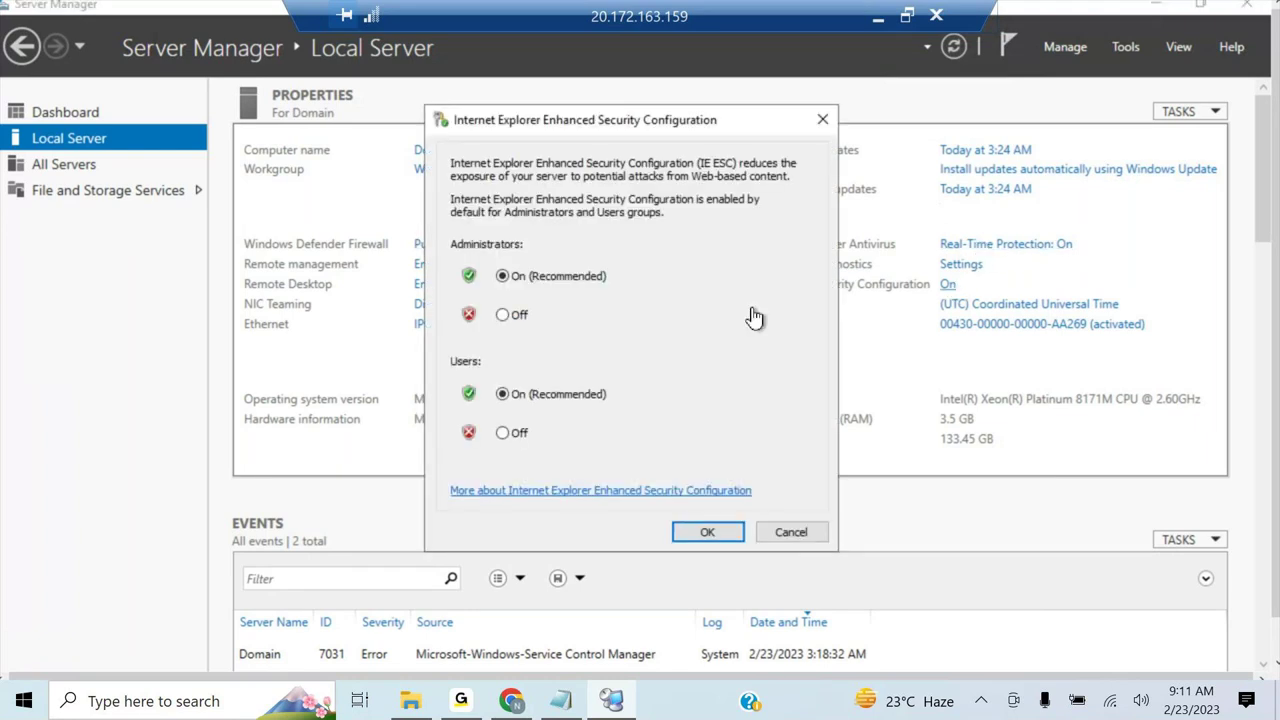
left_click(520, 316)
left_click(519, 436)
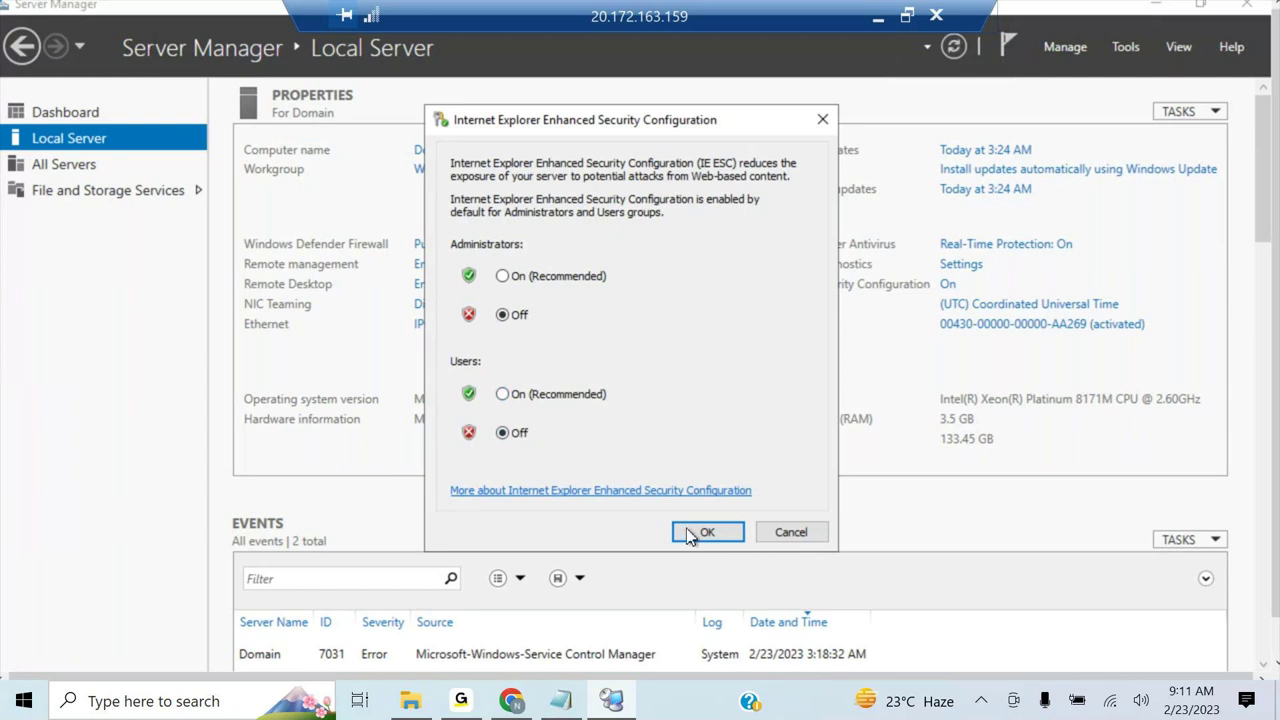
left_click(689, 533)
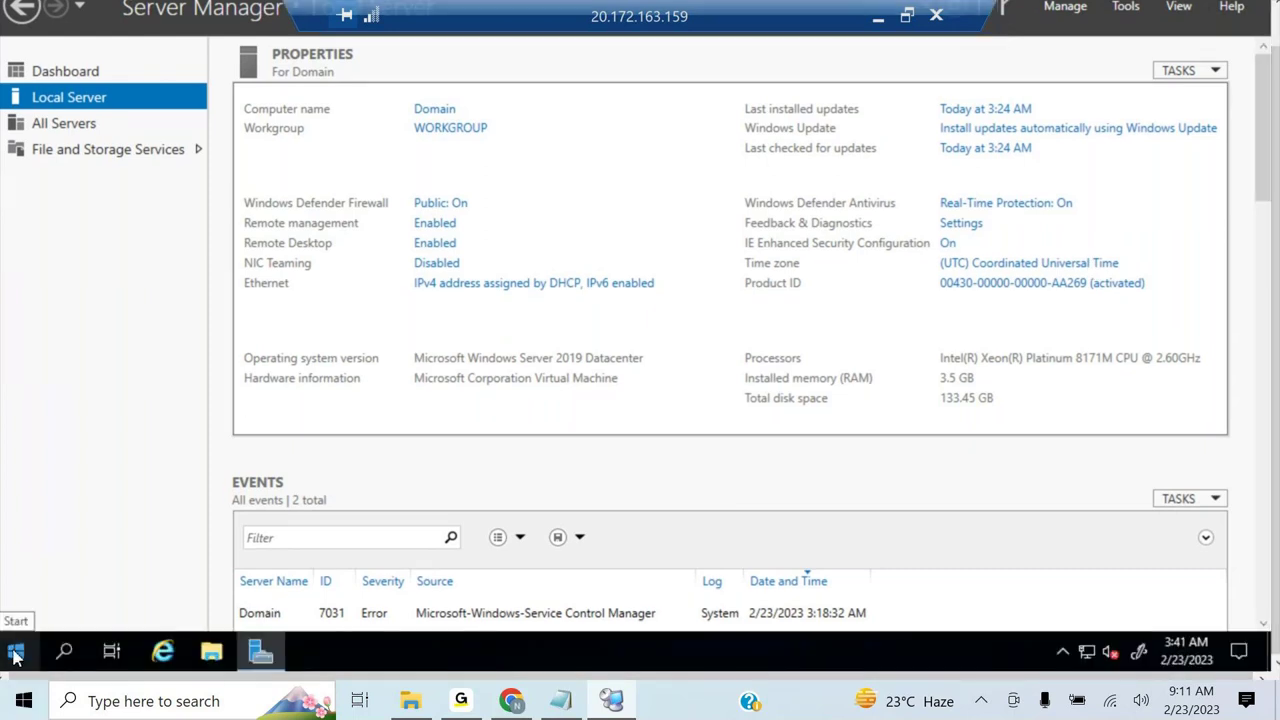
- Set Domain's Windows Update to Manual via sconfig option 5, then switch to the MECMPS session
right_click(15, 655)
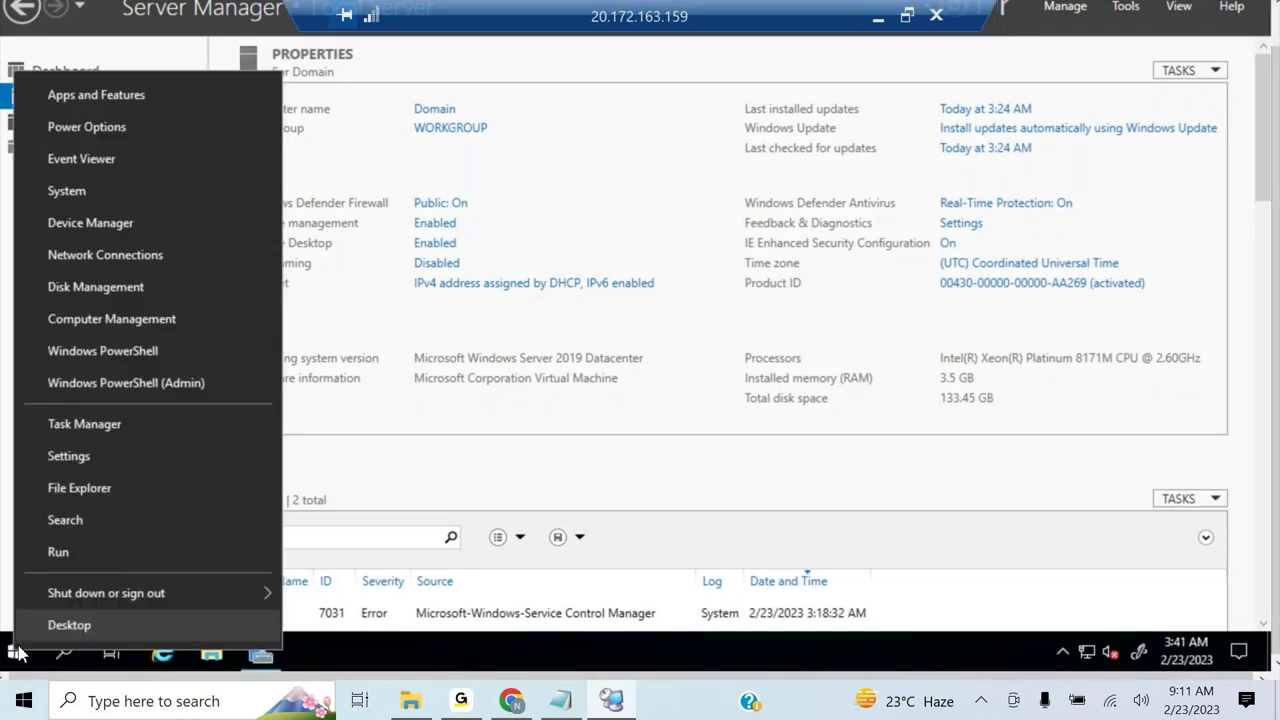
left_click(57, 556)
type("sconfig")
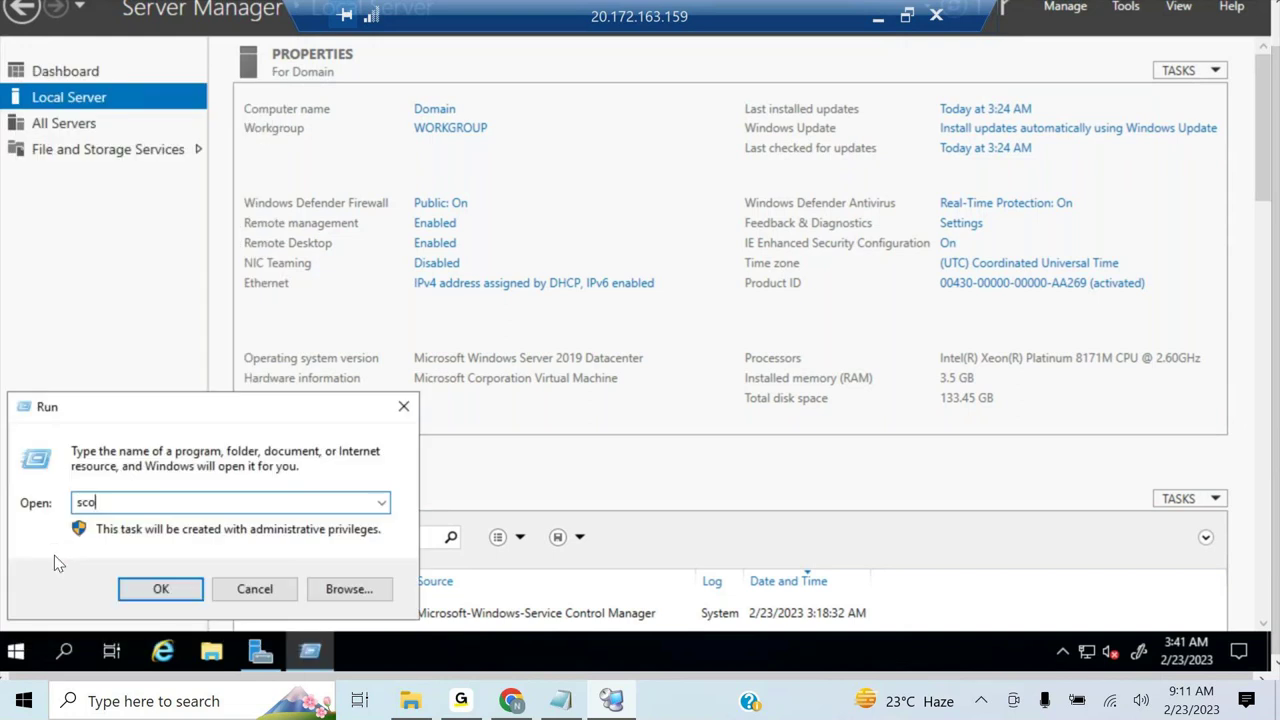
left_click(161, 587)
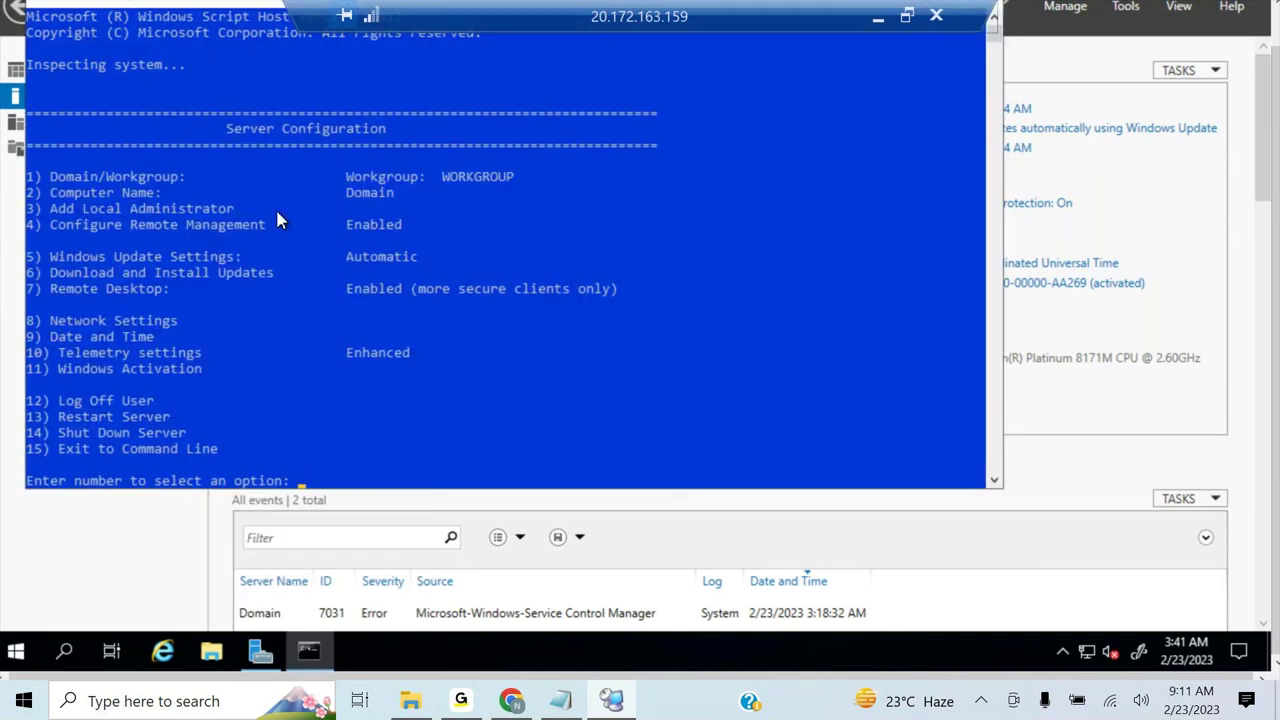
type("5")
key("Return")
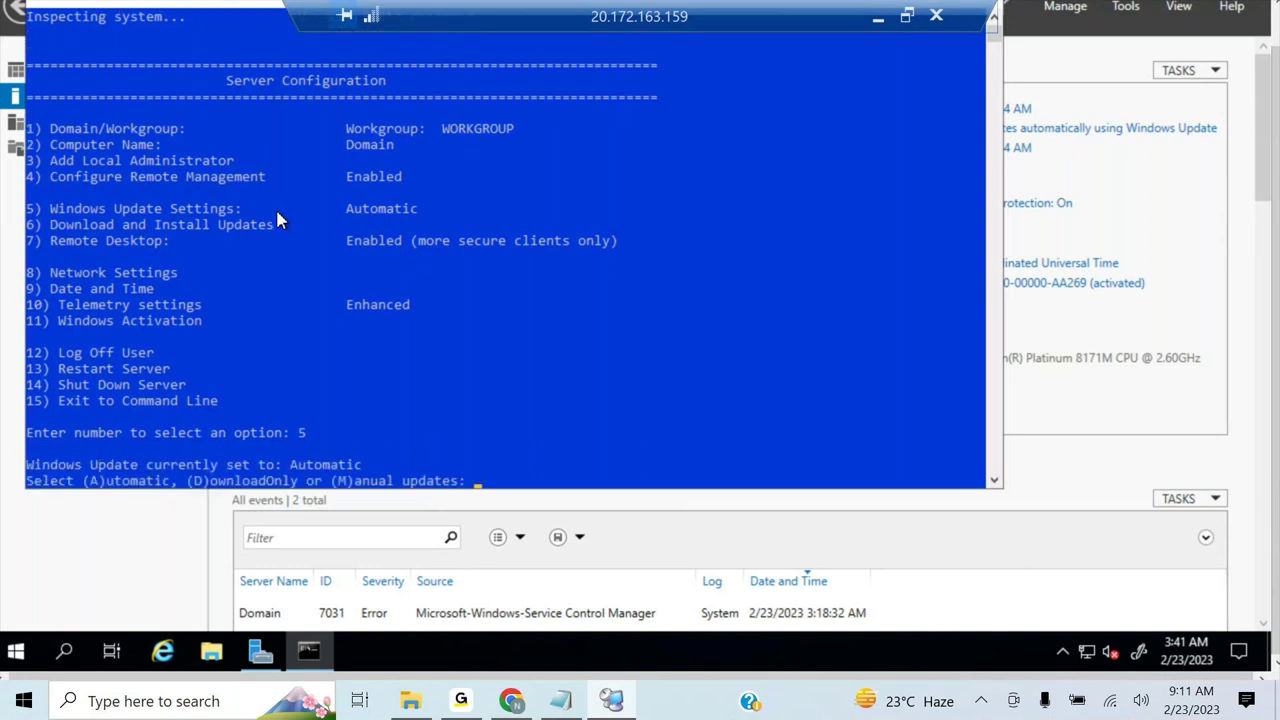
type("m")
key("Return")
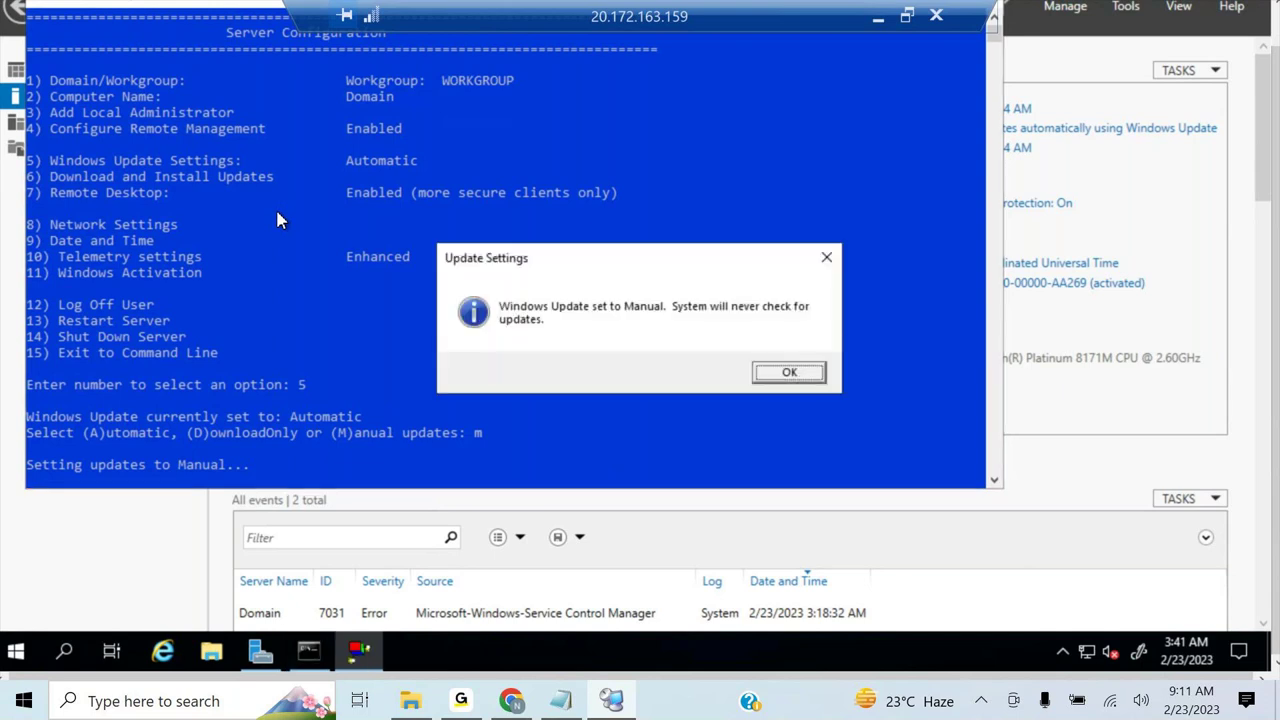
left_click(787, 373)
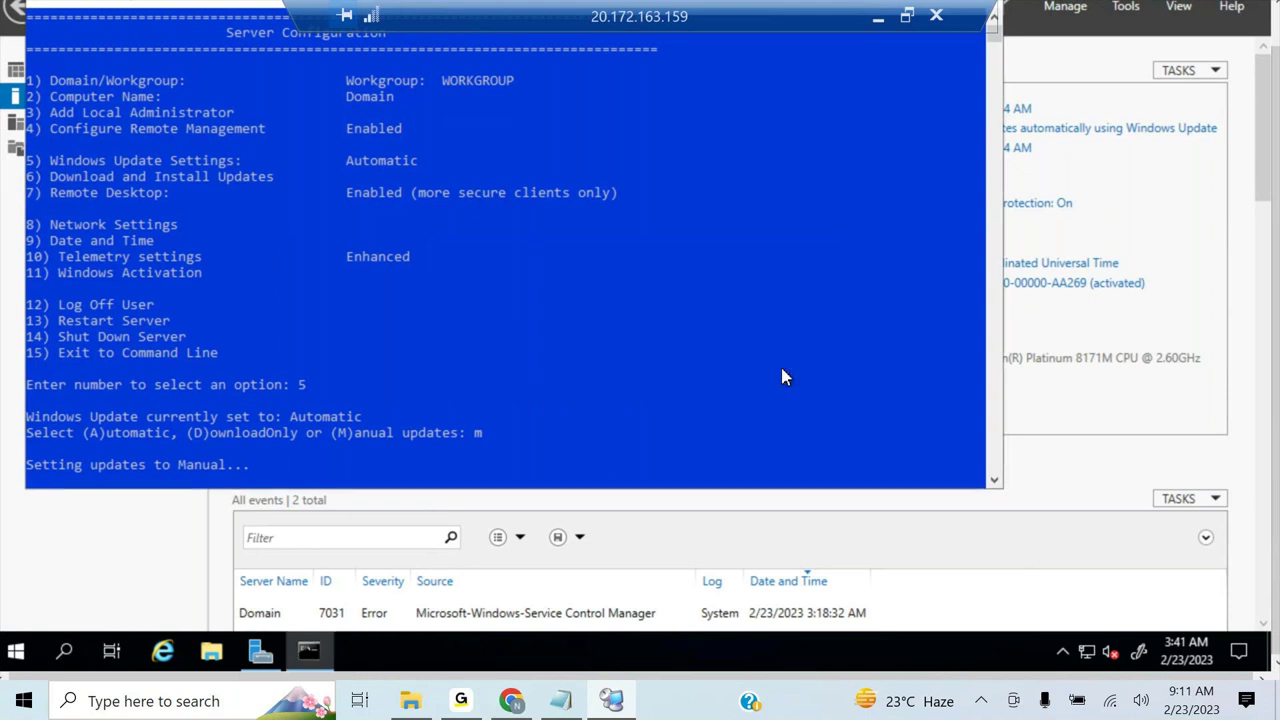
double_click(706, 20)
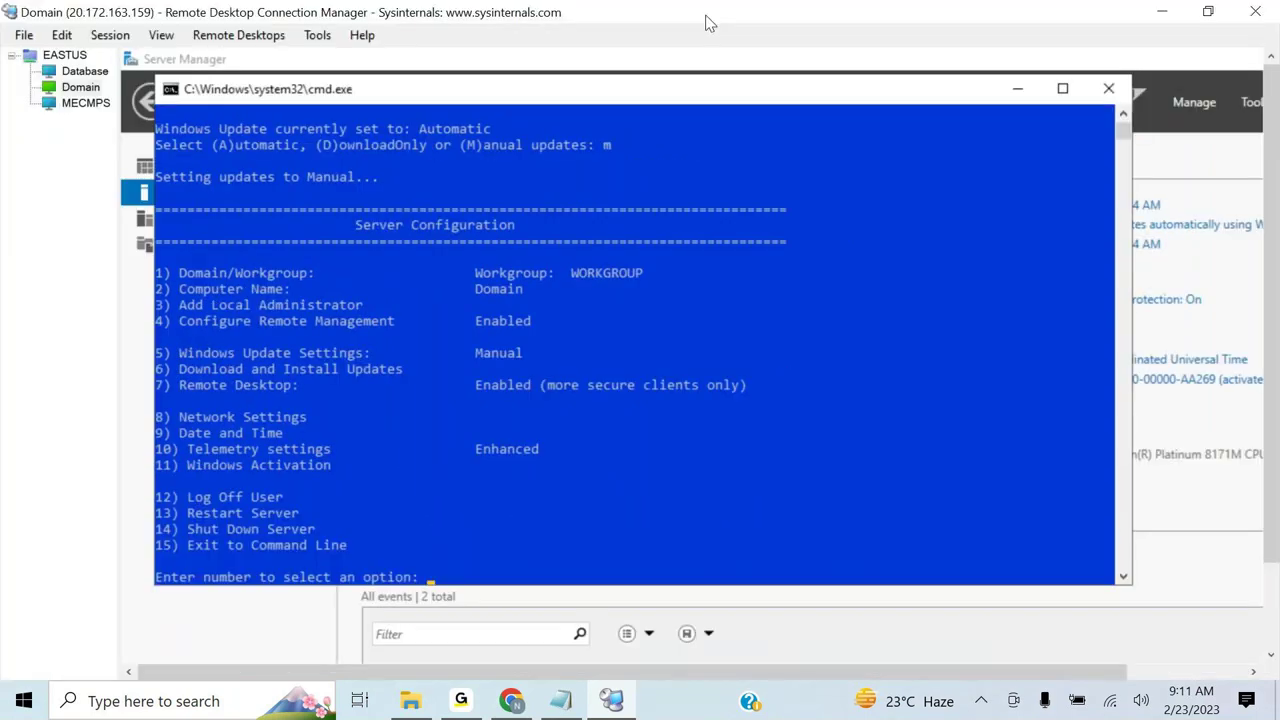
left_click(74, 104)
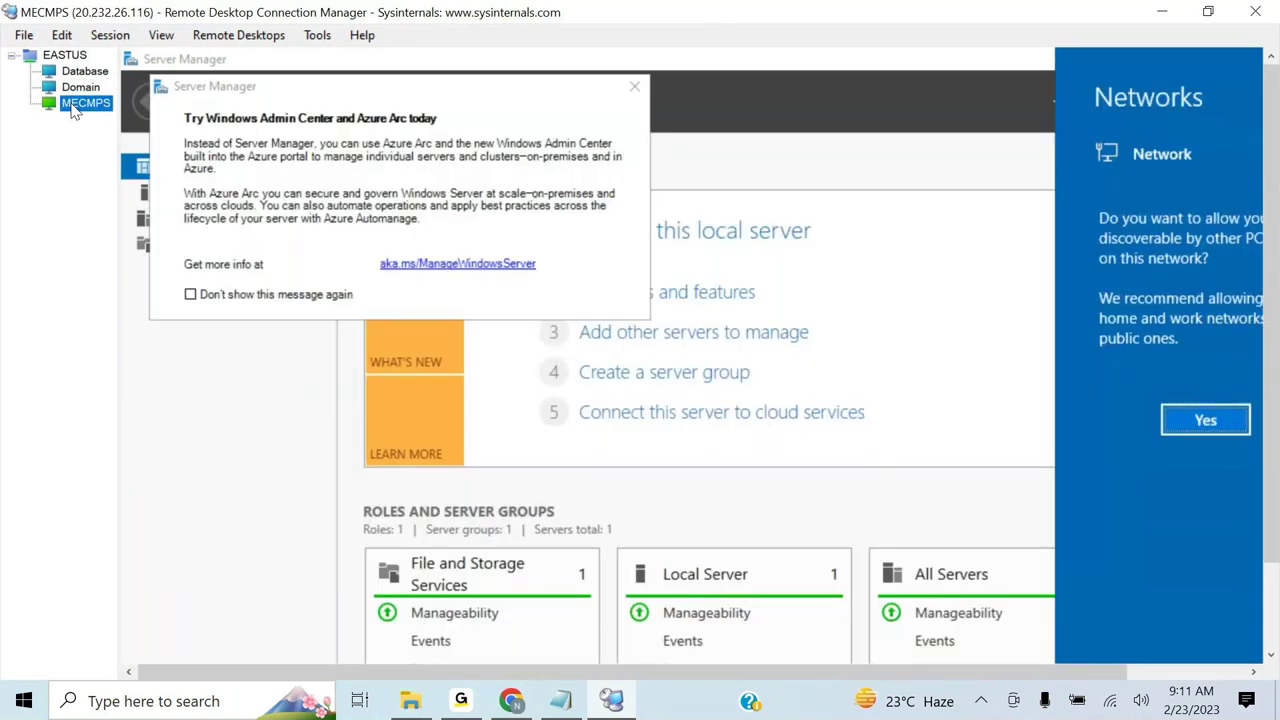
- Dismiss MECMPS's popup permanently and show its Local Server page full screen
left_click(192, 304)
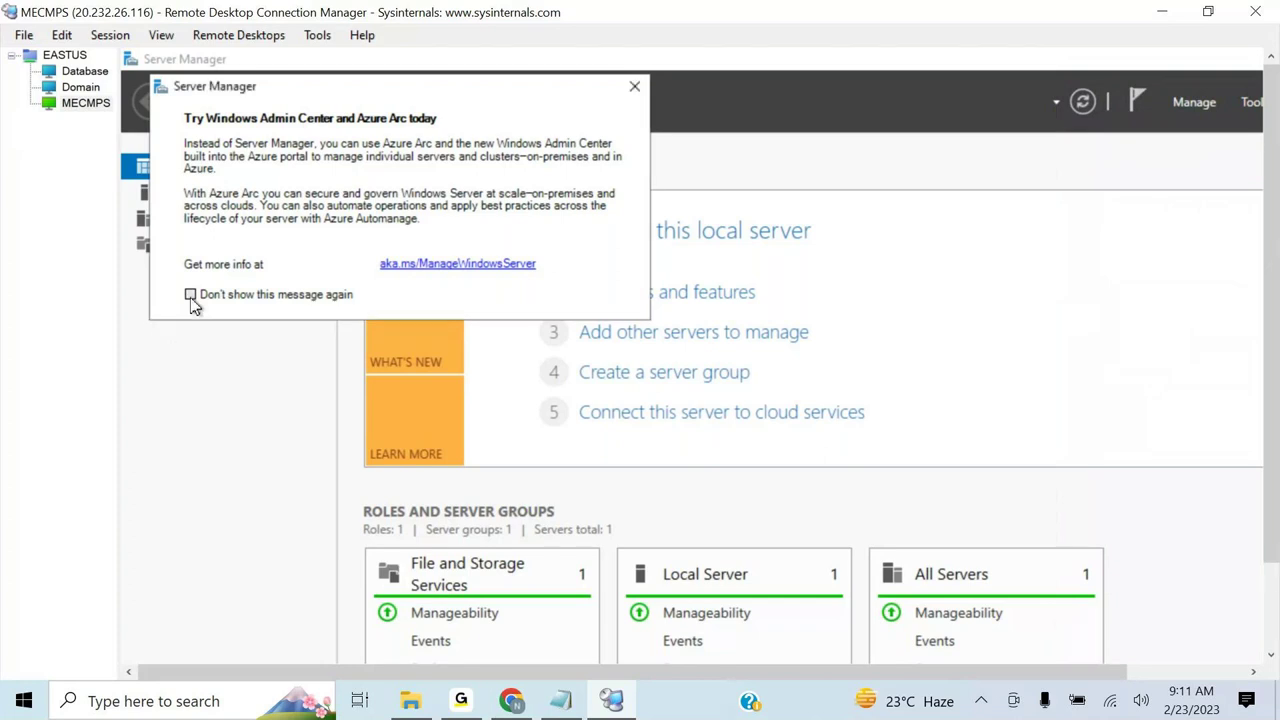
left_click(634, 86)
right_click(72, 104)
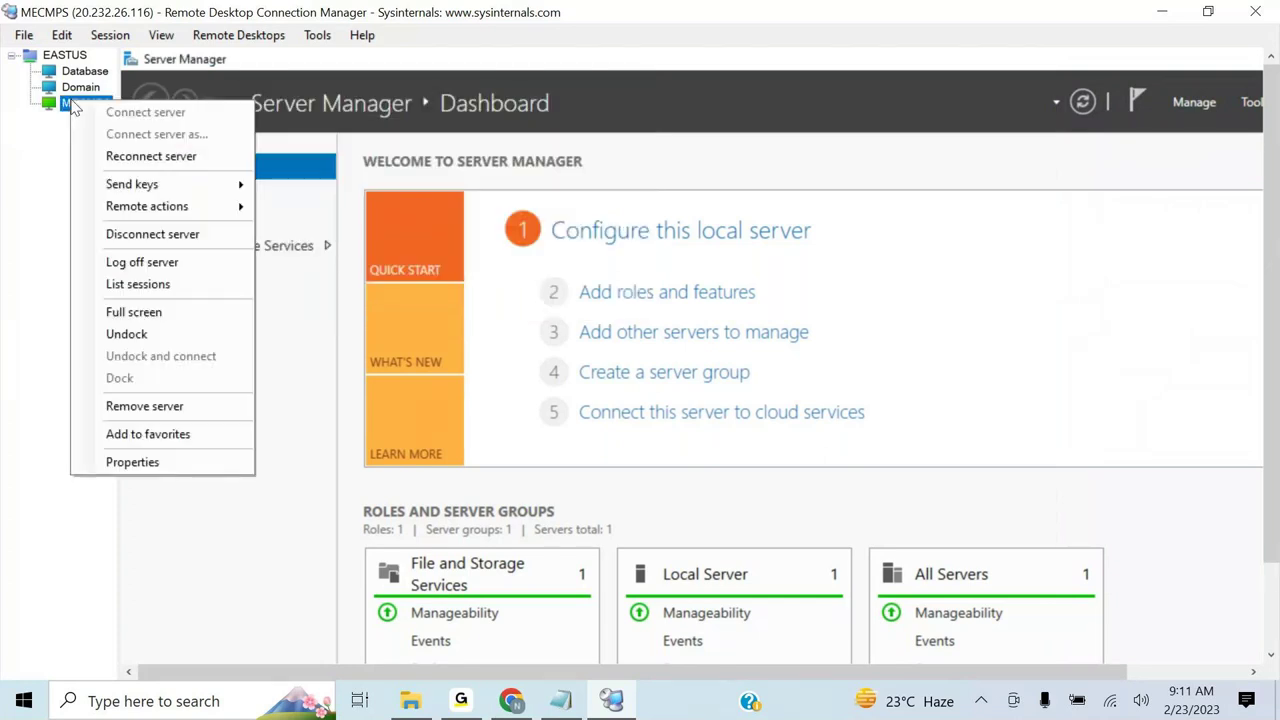
left_click(148, 312)
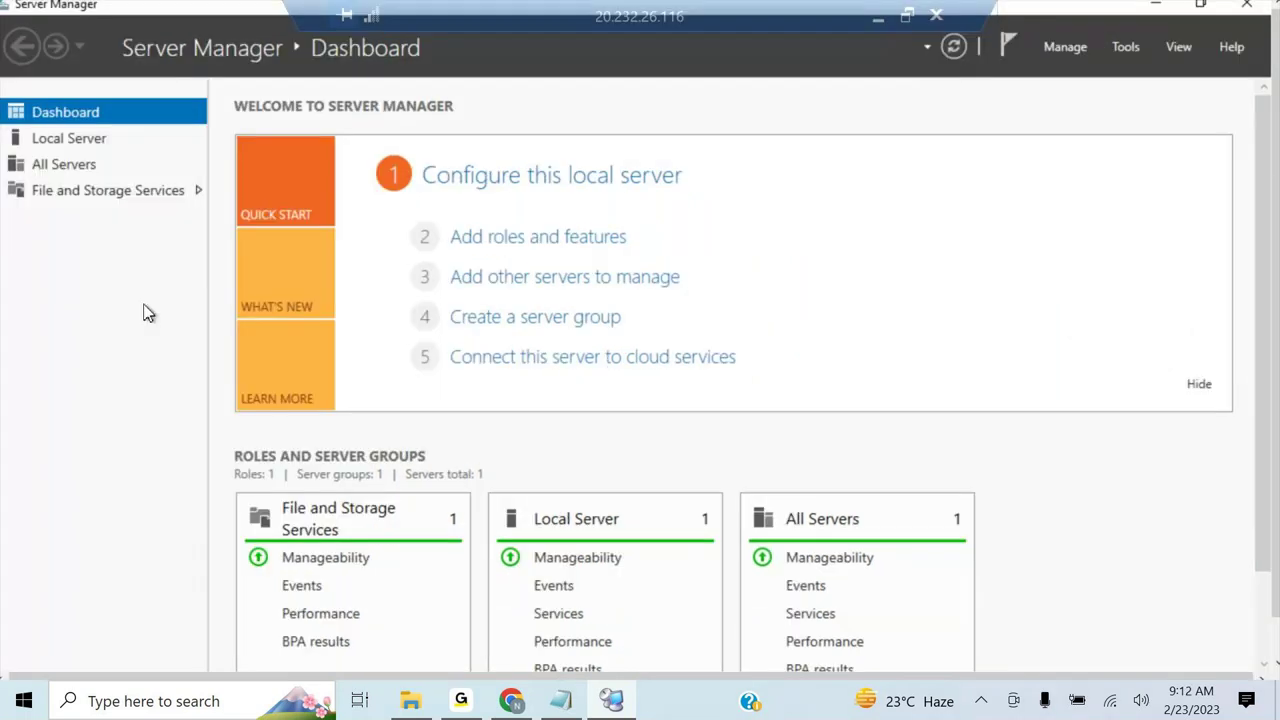
left_click(82, 139)
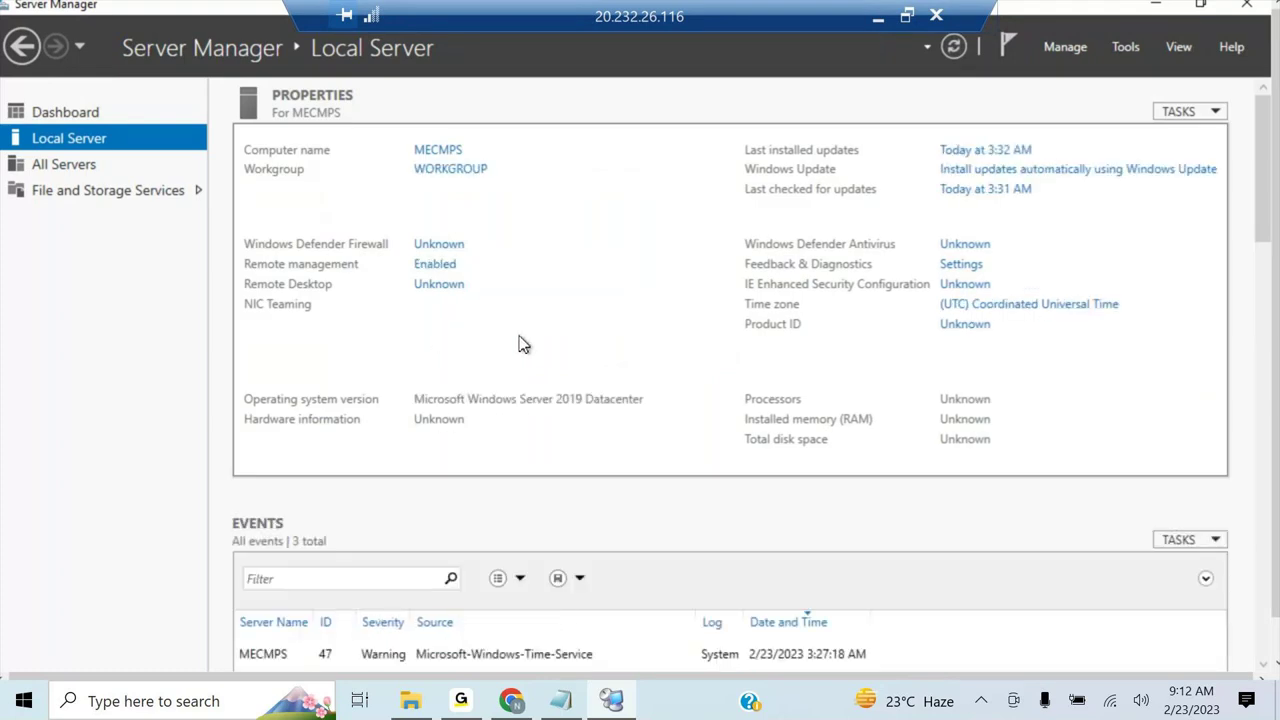
- Uncheck Internet Protocol Version 6 in the MECMPS Ethernet adapter properties and close Network Connections
left_click(470, 331)
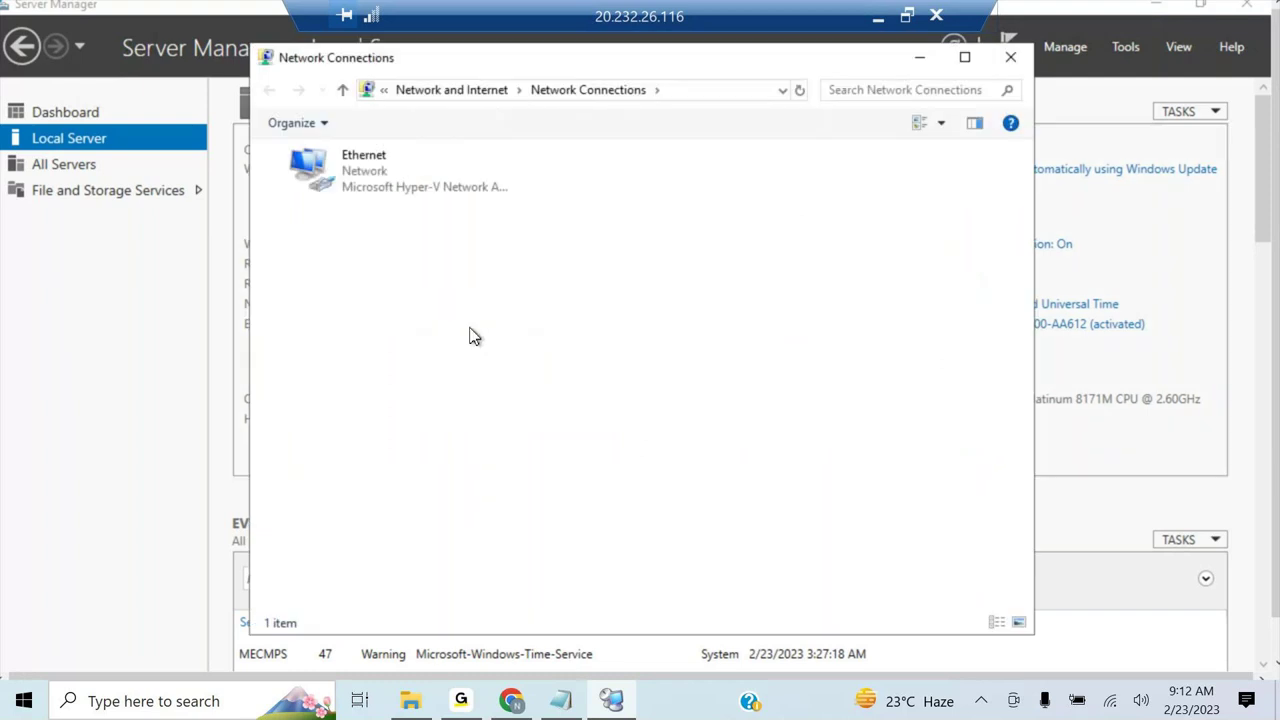
left_click(365, 171)
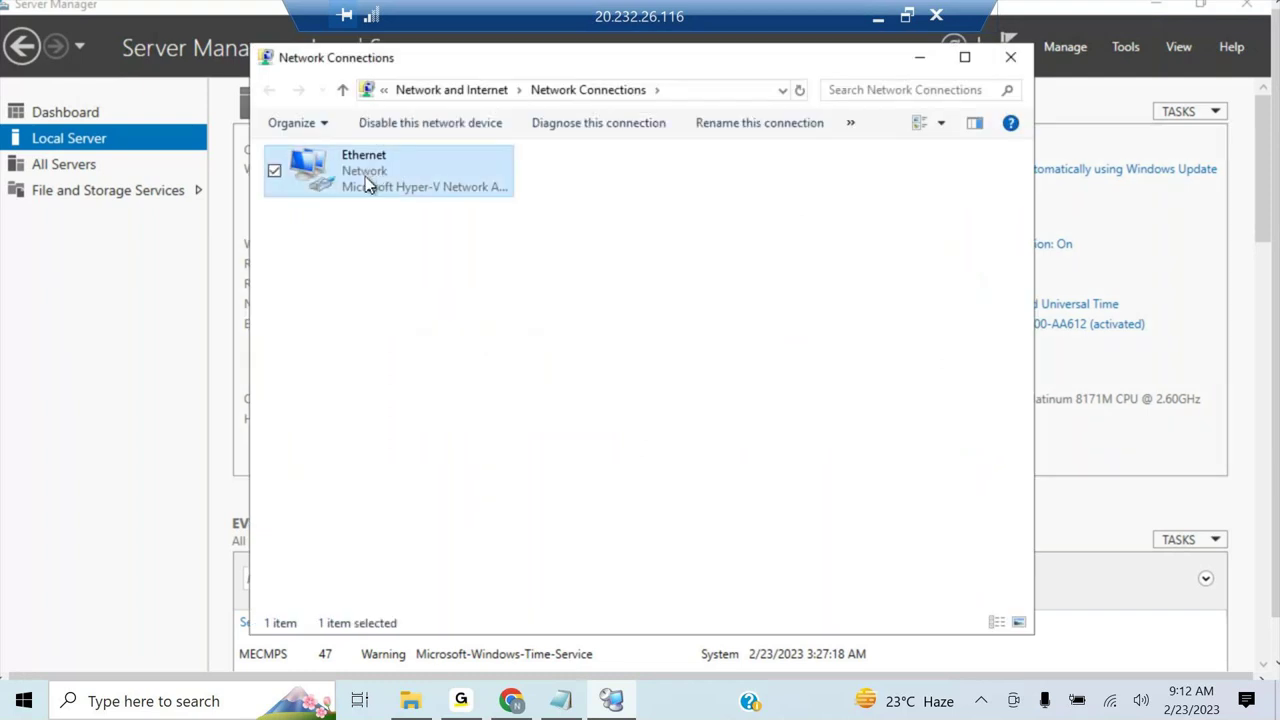
right_click(365, 176)
left_click(322, 367)
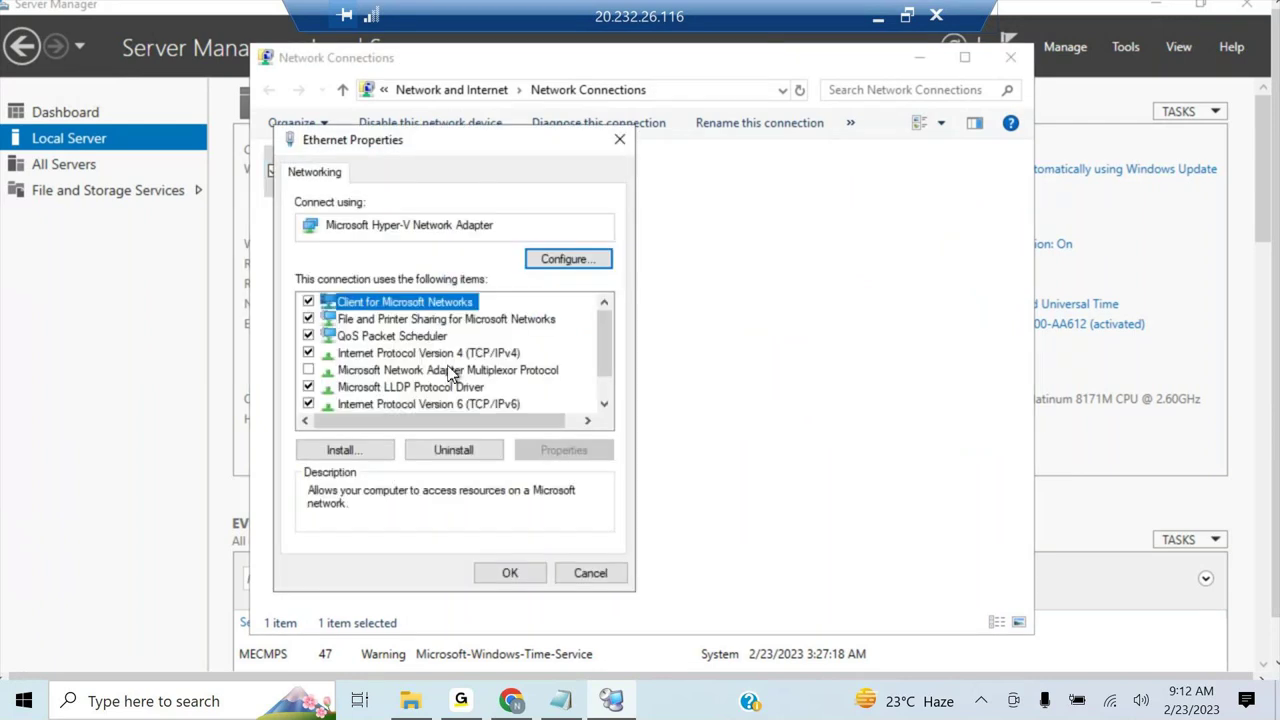
left_click(309, 404)
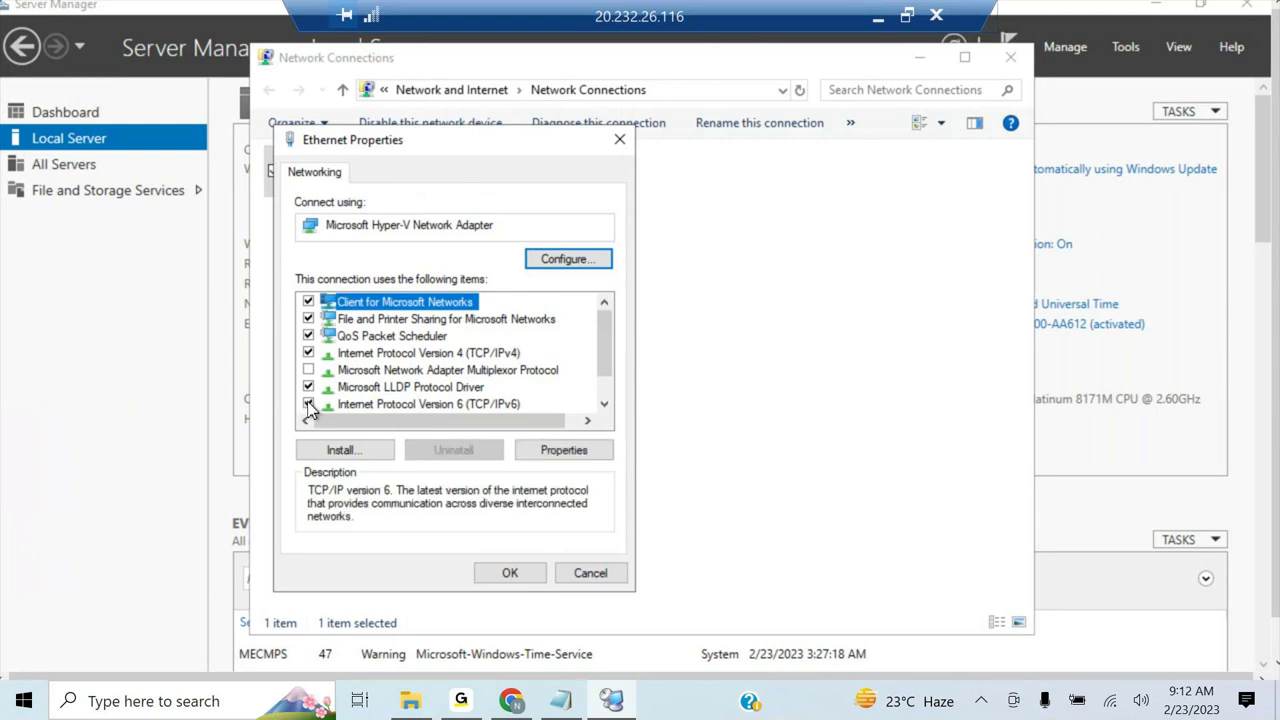
left_click(510, 572)
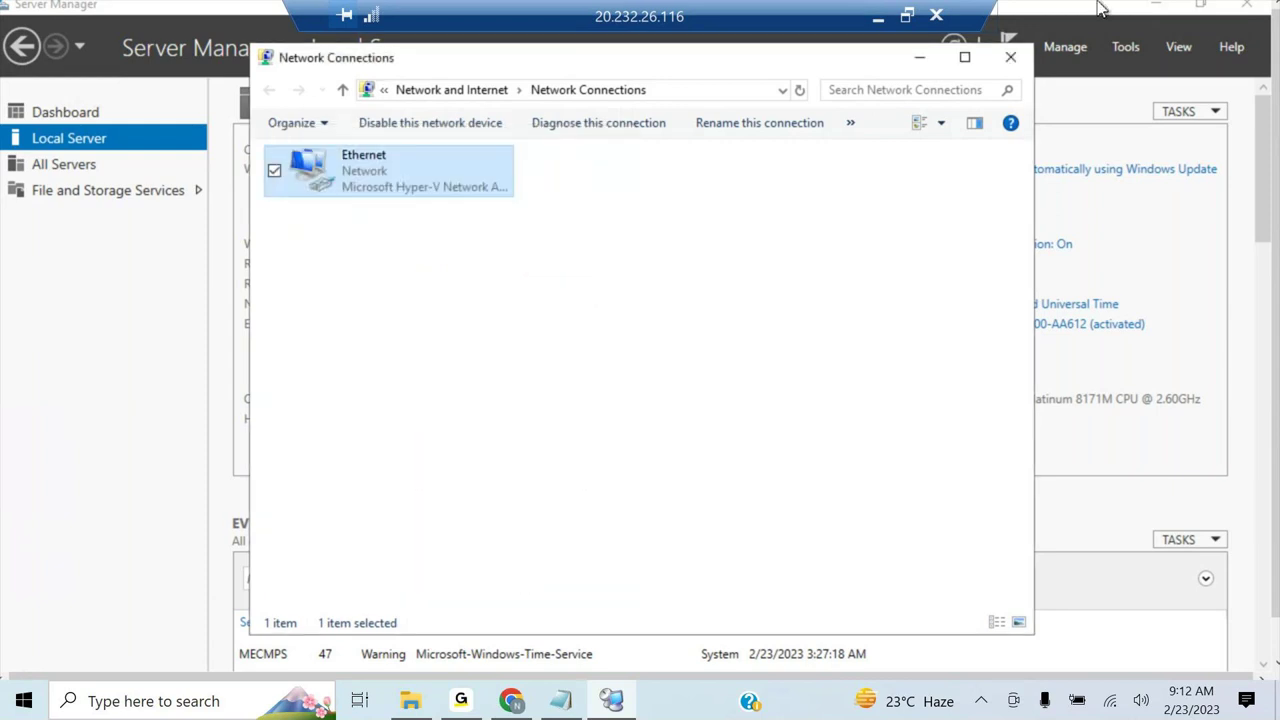
left_click(1013, 62)
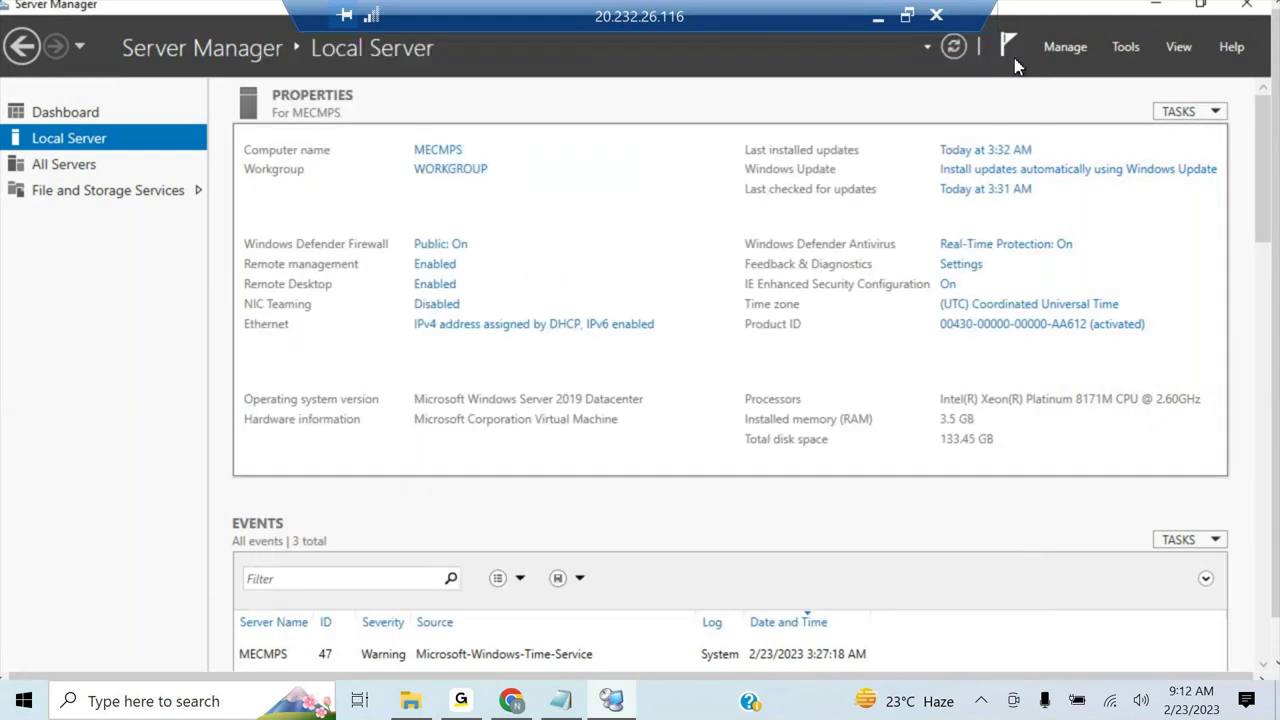
- Set MECMPS's IE Enhanced Security Configuration to Off for administrators and users
left_click(949, 291)
left_click(503, 314)
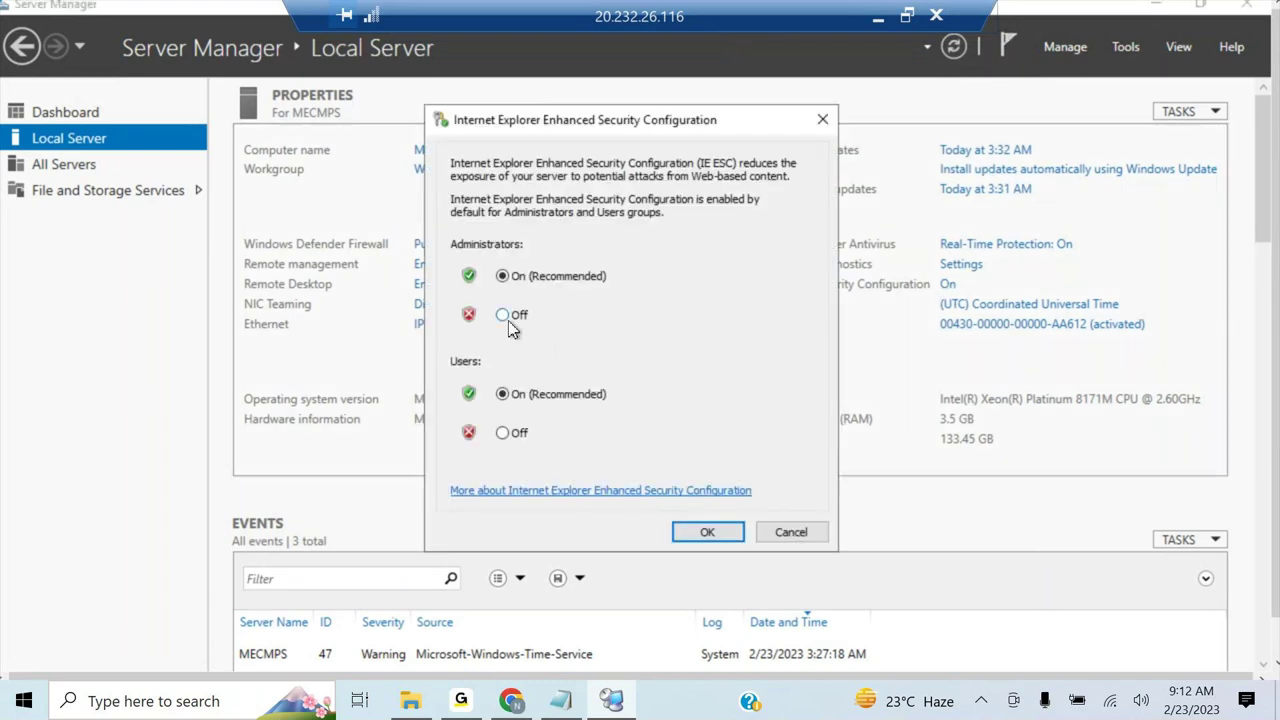
left_click(502, 433)
left_click(707, 532)
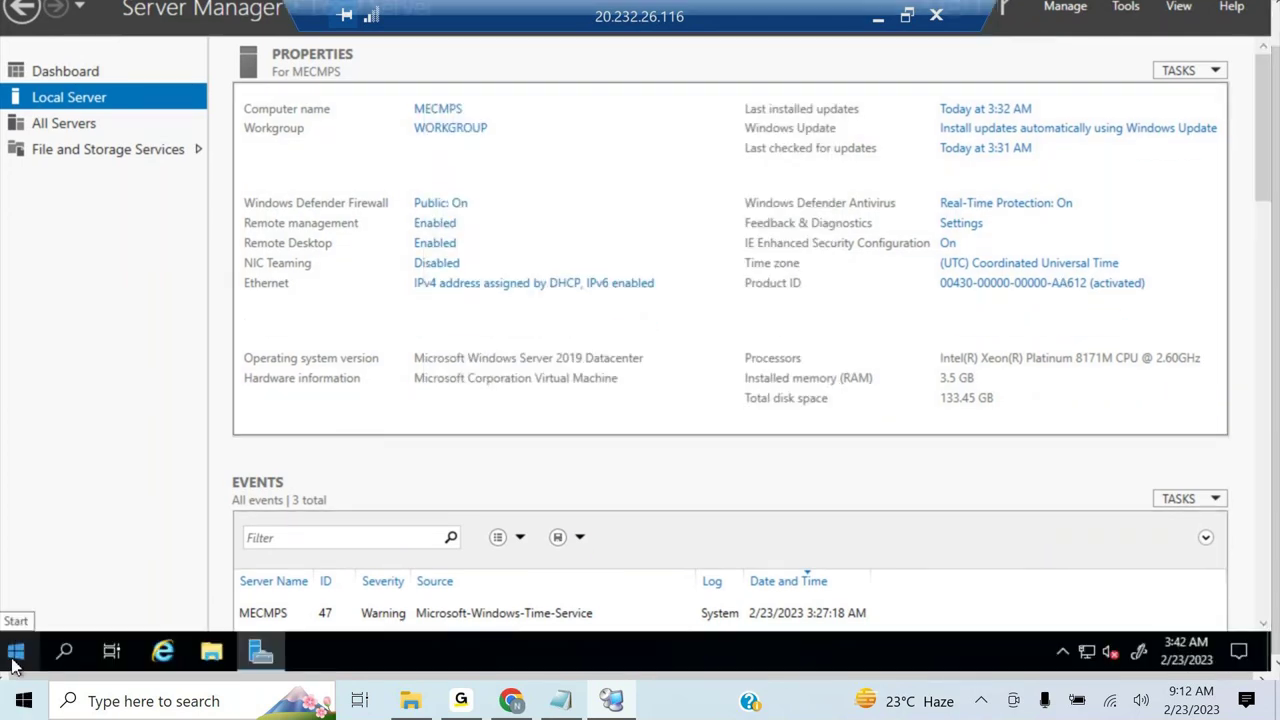
- Run sconfig on MECMPS, set Windows Update (option 5) to Manual, and leave full screen
right_click(12, 660)
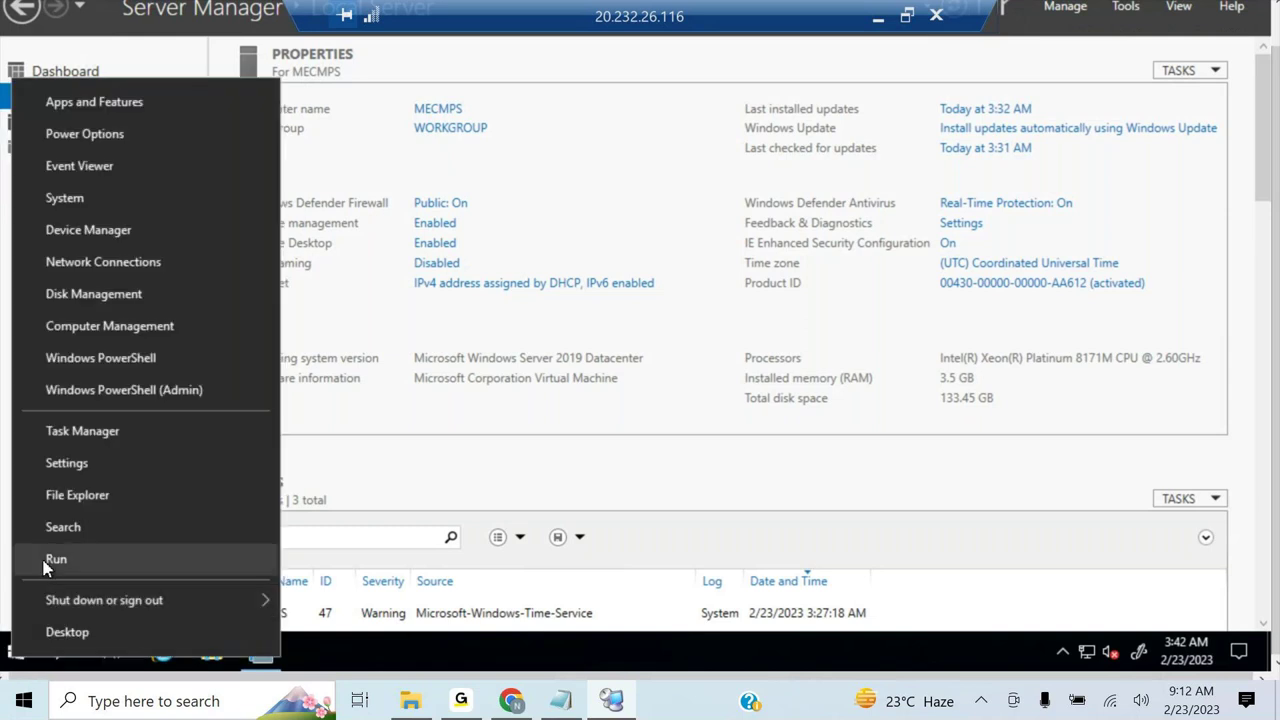
left_click(40, 557)
type("scon")
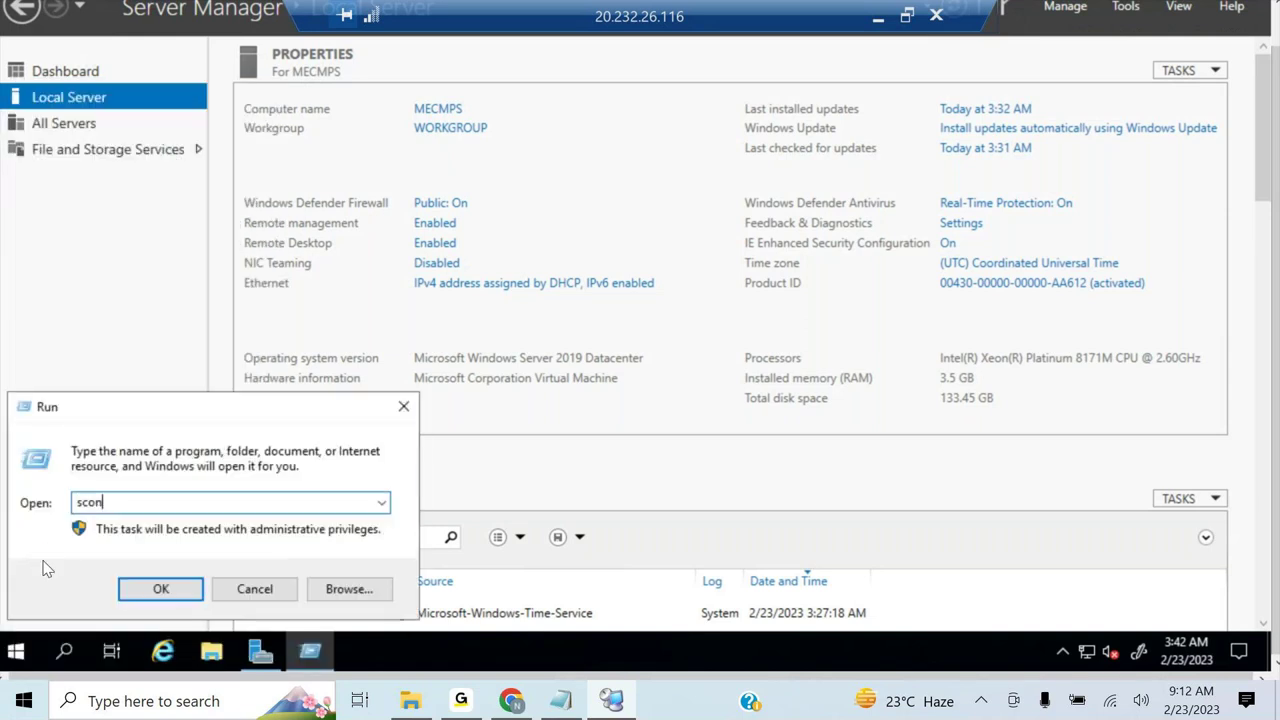
type("fig")
key("Return")
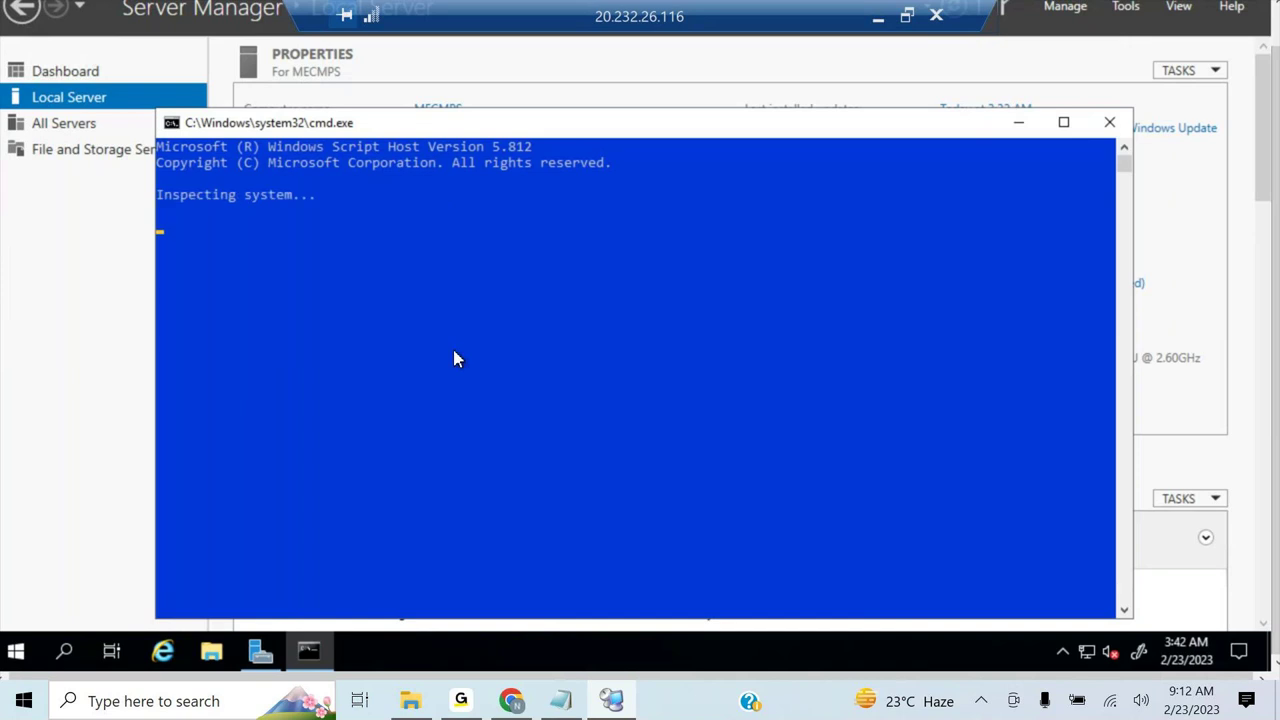
type("5")
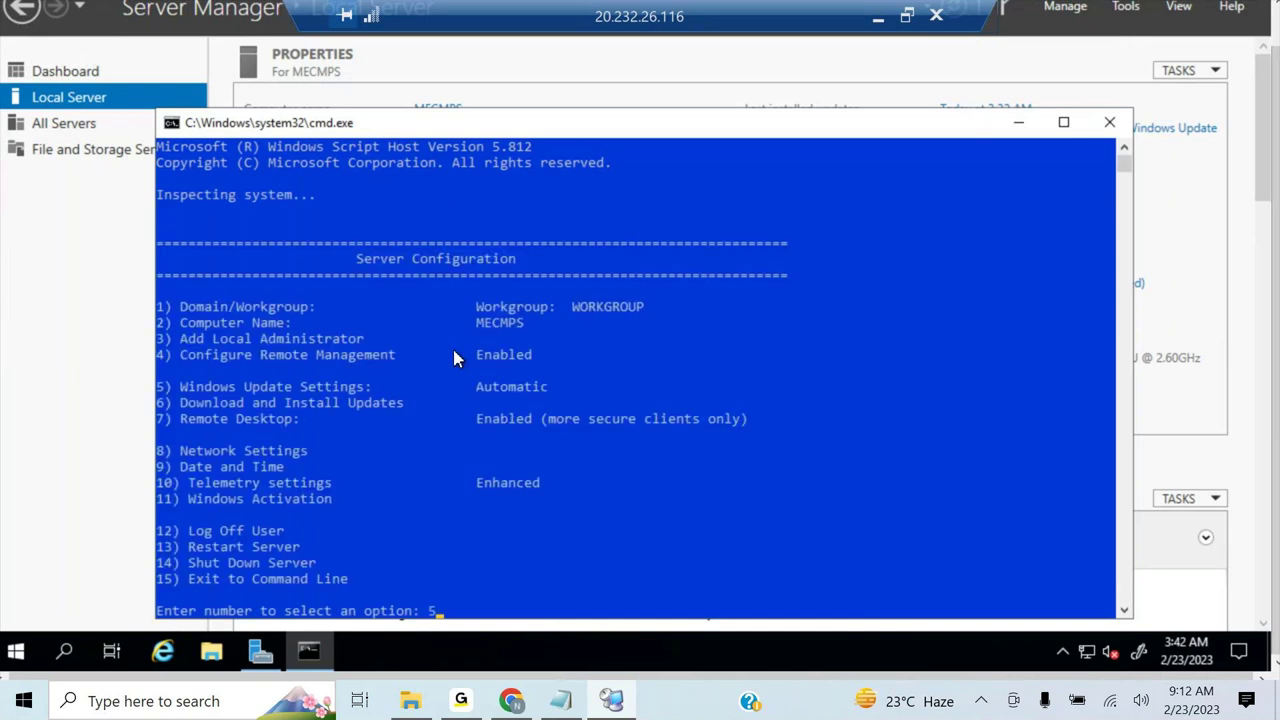
key("Return")
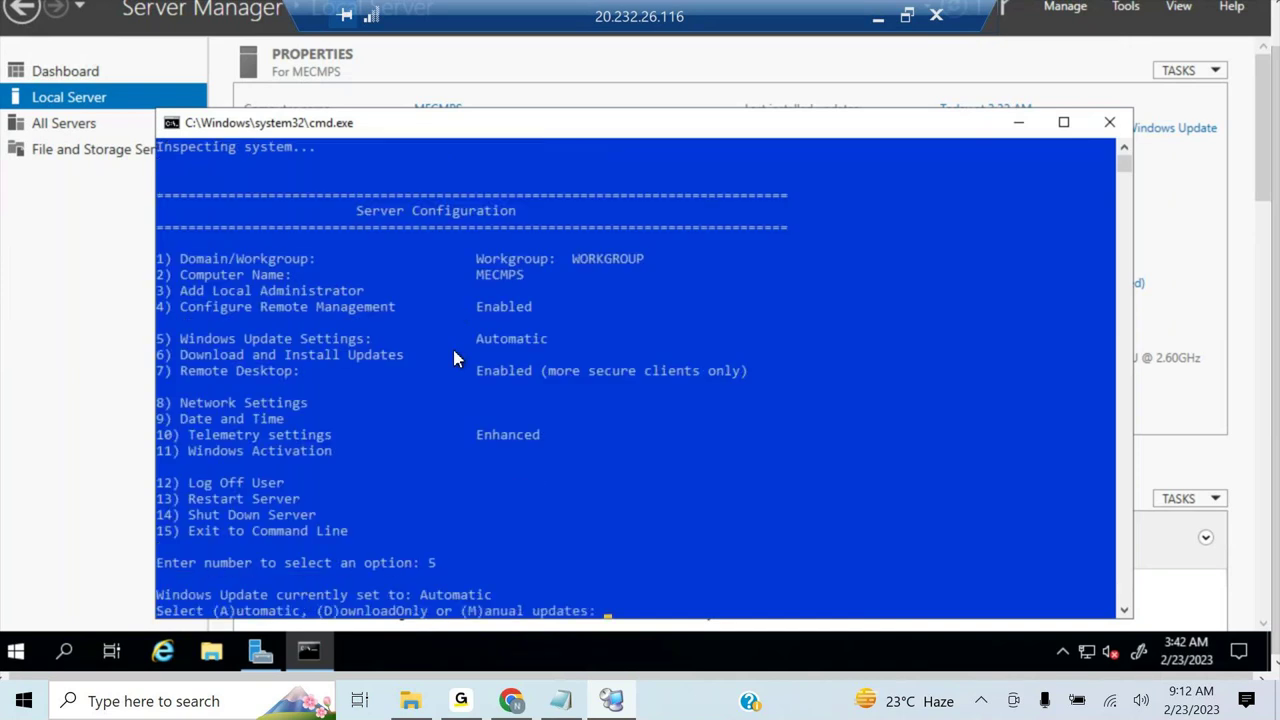
type("m")
key("Return")
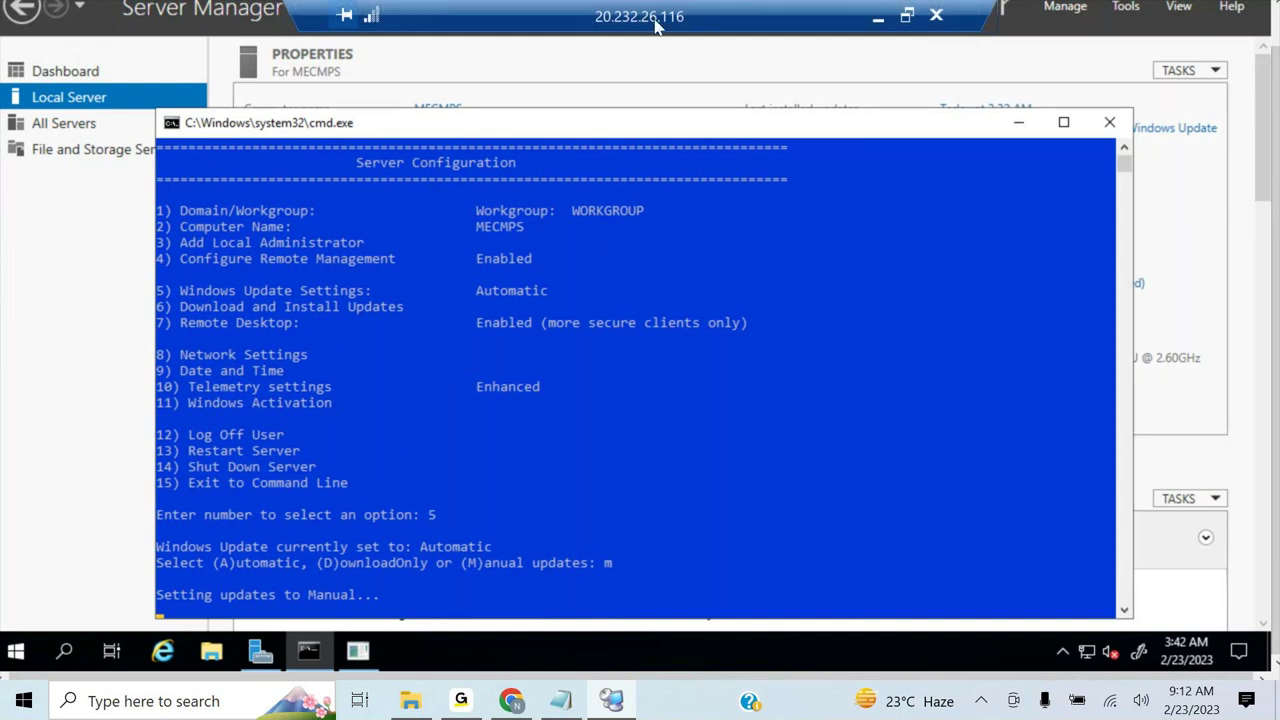
left_click(796, 375)
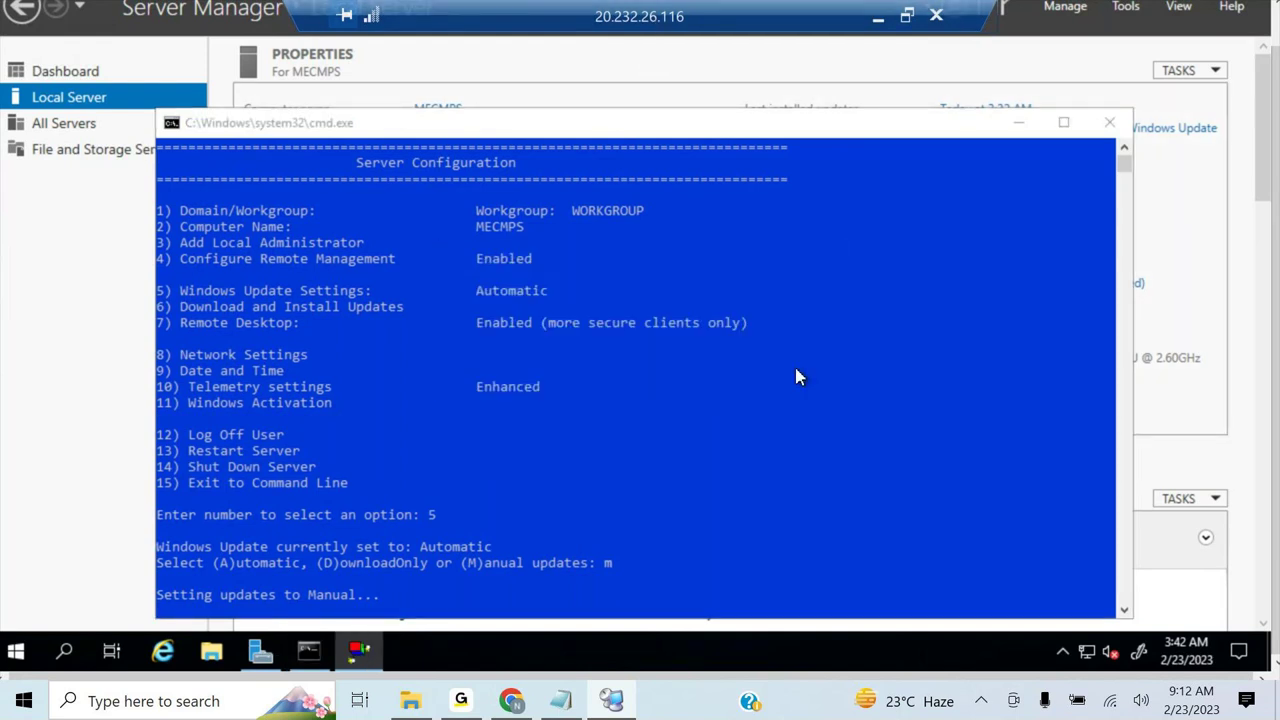
double_click(658, 18)
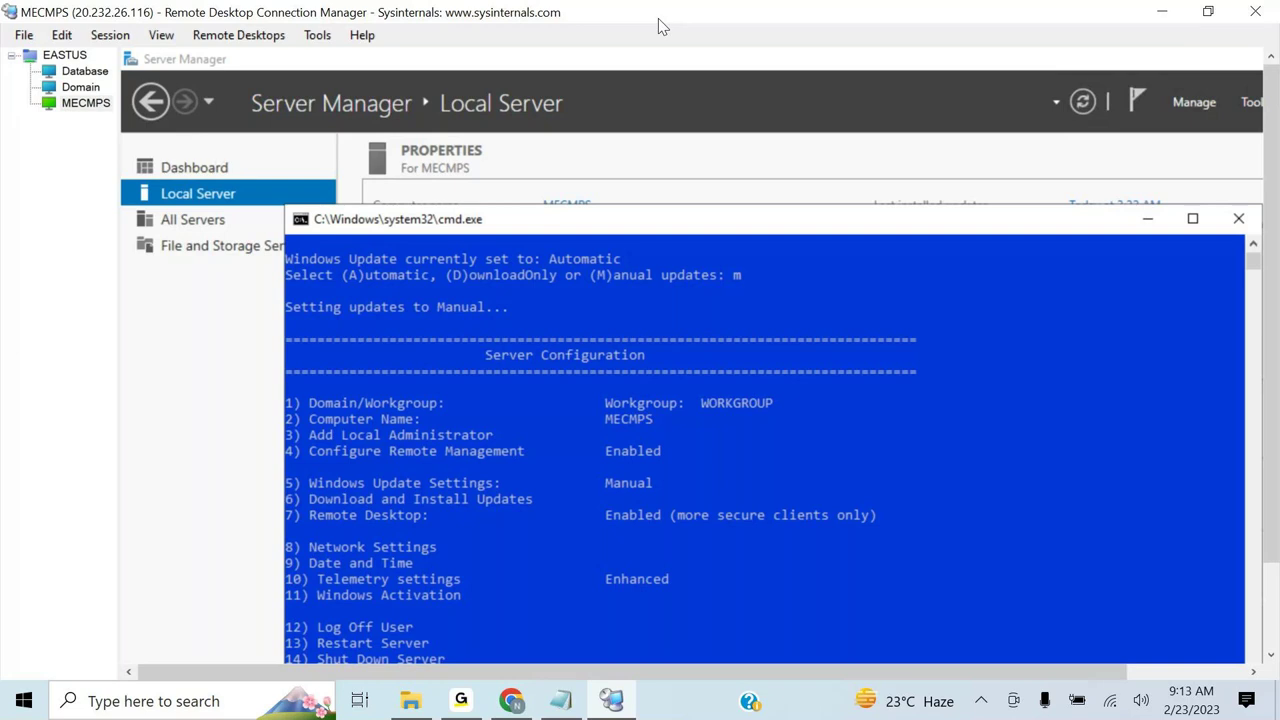
- Save the EASTUS and all other open connection files with File > Save All
left_click(23, 34)
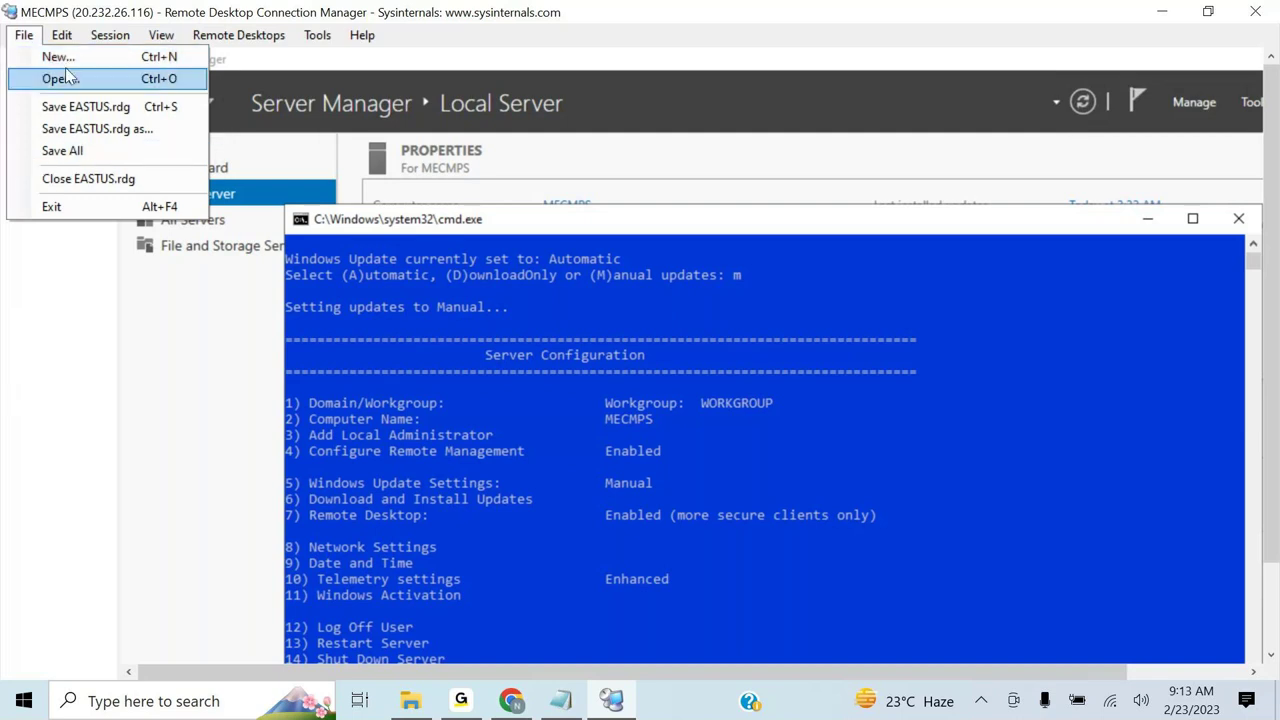
left_click(72, 152)
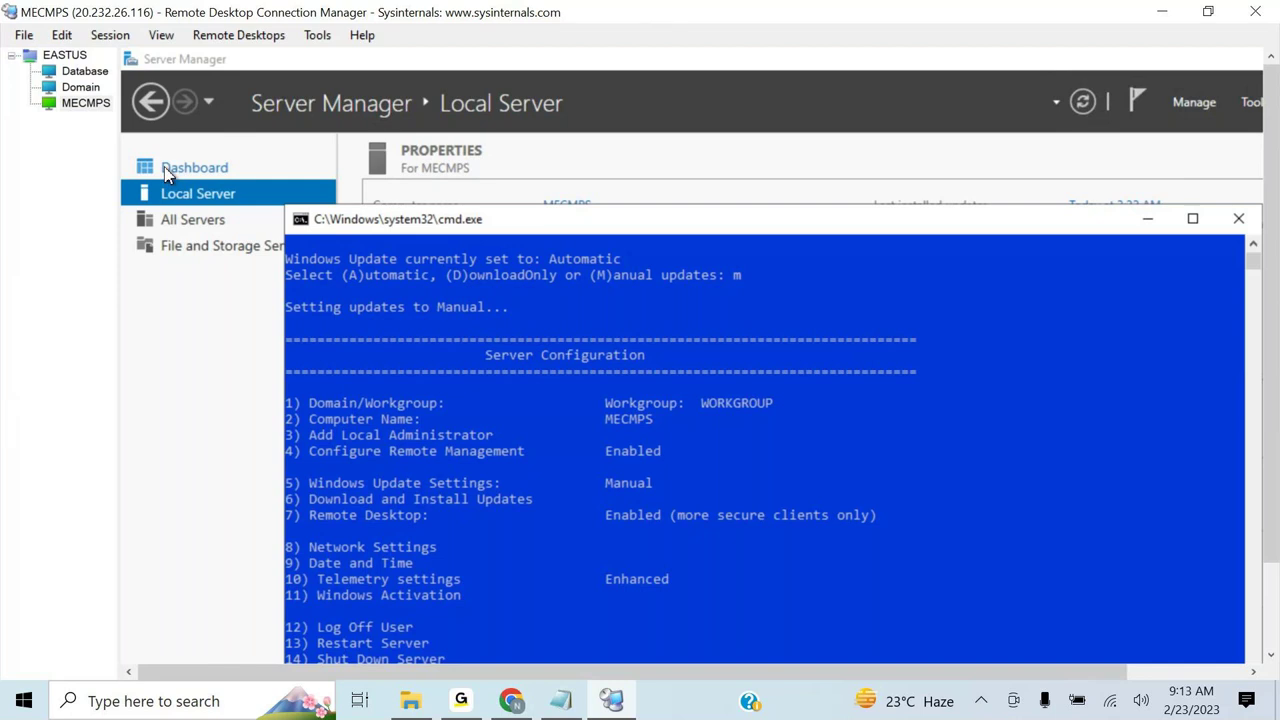
- Append '6. Stop all the machines in Azure.' to the Notepad step list and minimise the notes
mouse_move(570, 703)
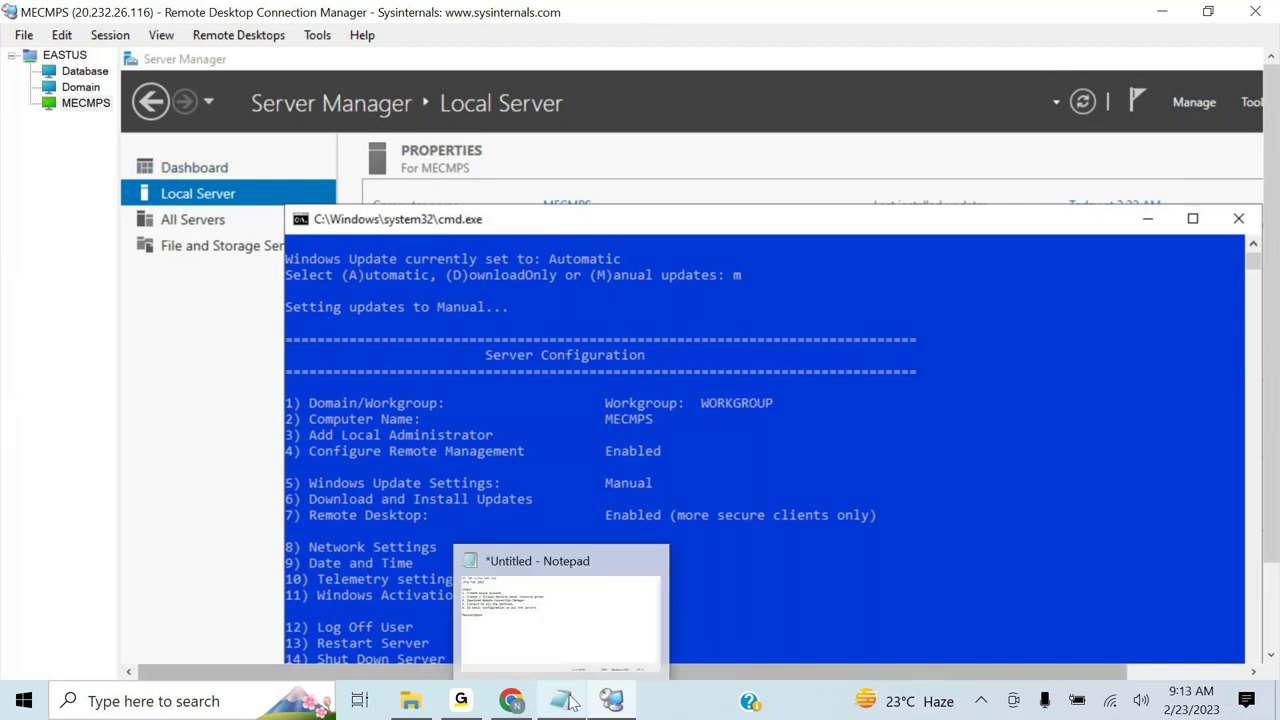
left_click(570, 703)
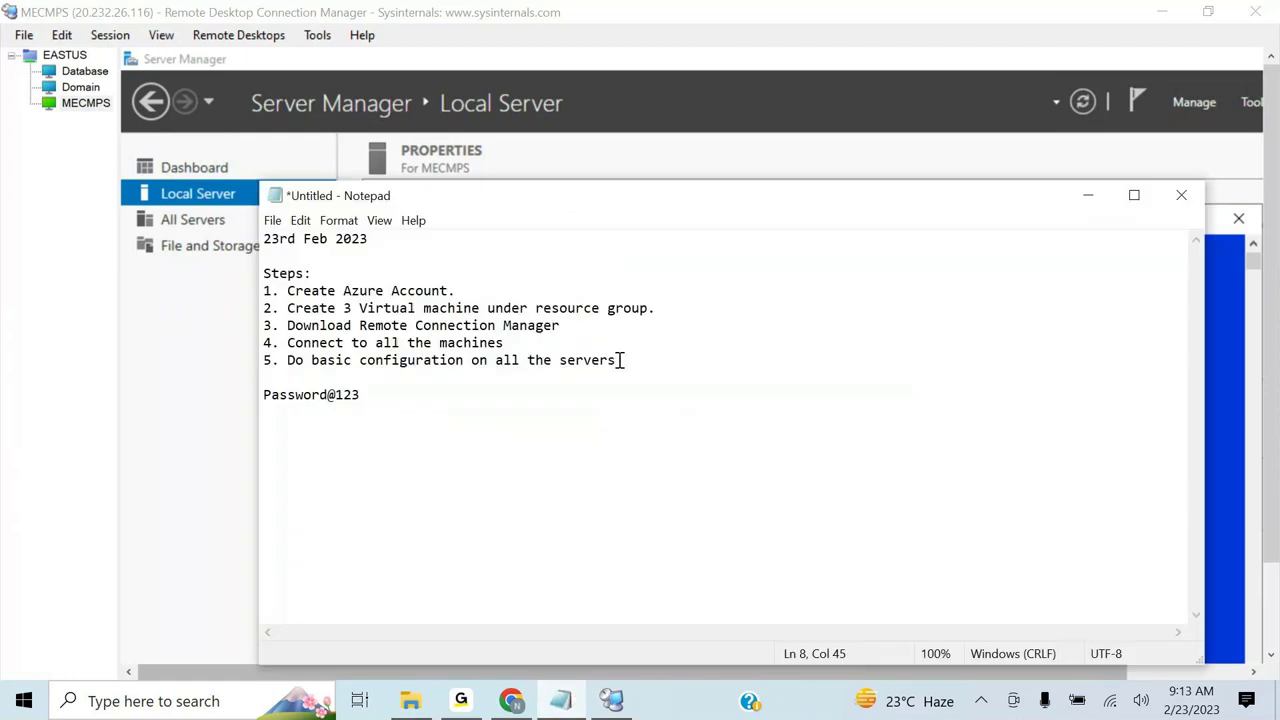
key("Return")
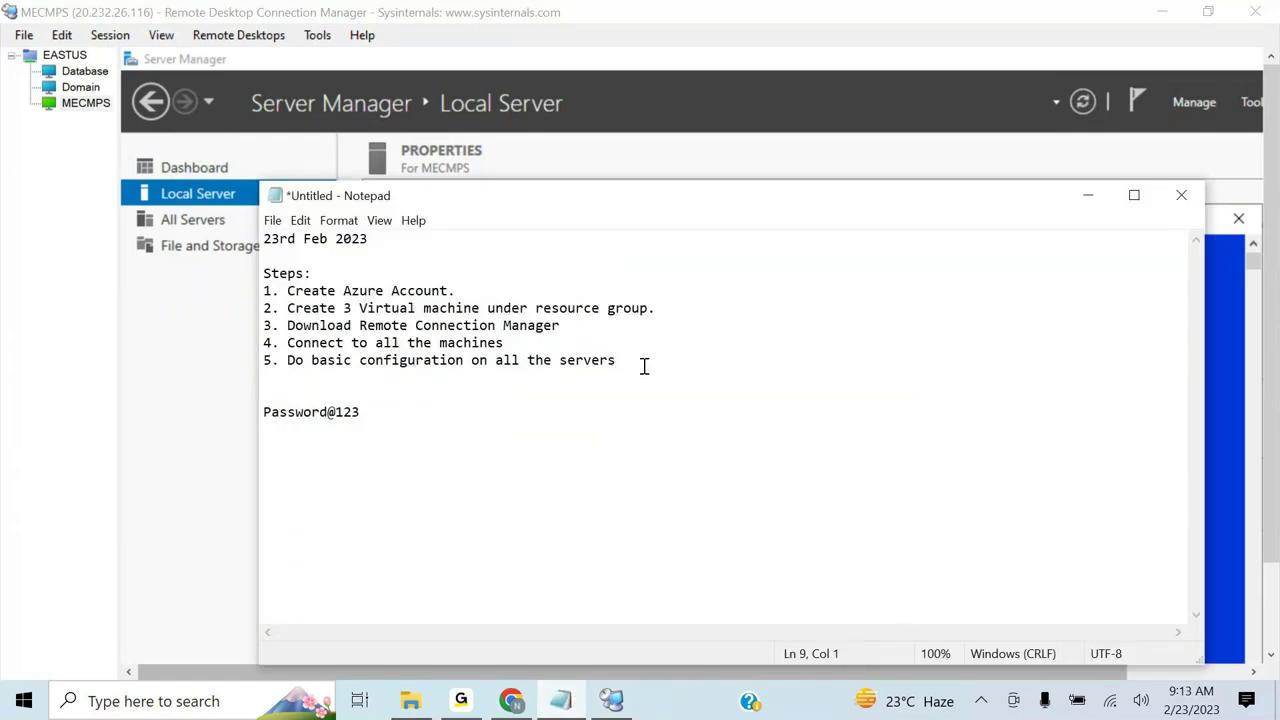
type("6. Stop all the machin")
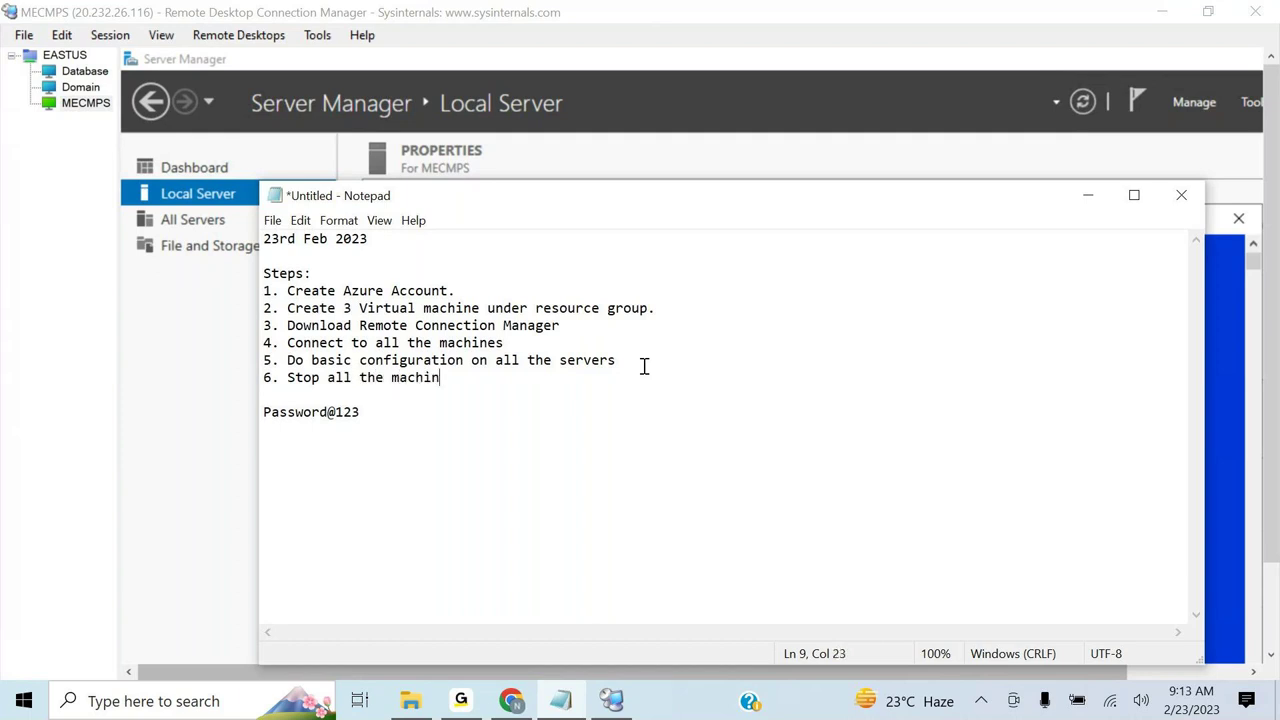
type("es is")
key("BackSpace")
key("BackSpace")
type("n AZure")
key("BackSpace")
key("BackSpace")
key("BackSpace")
key("BackSpace")
type("zure.")
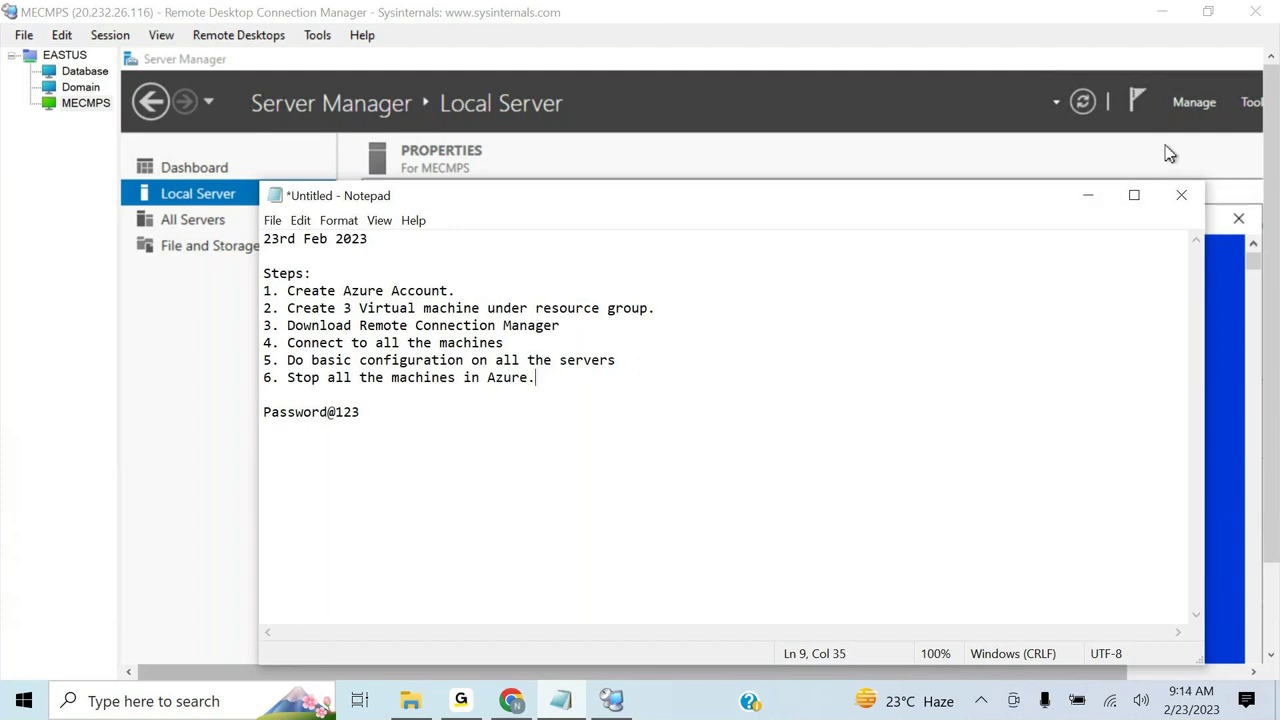
left_click(1088, 207)
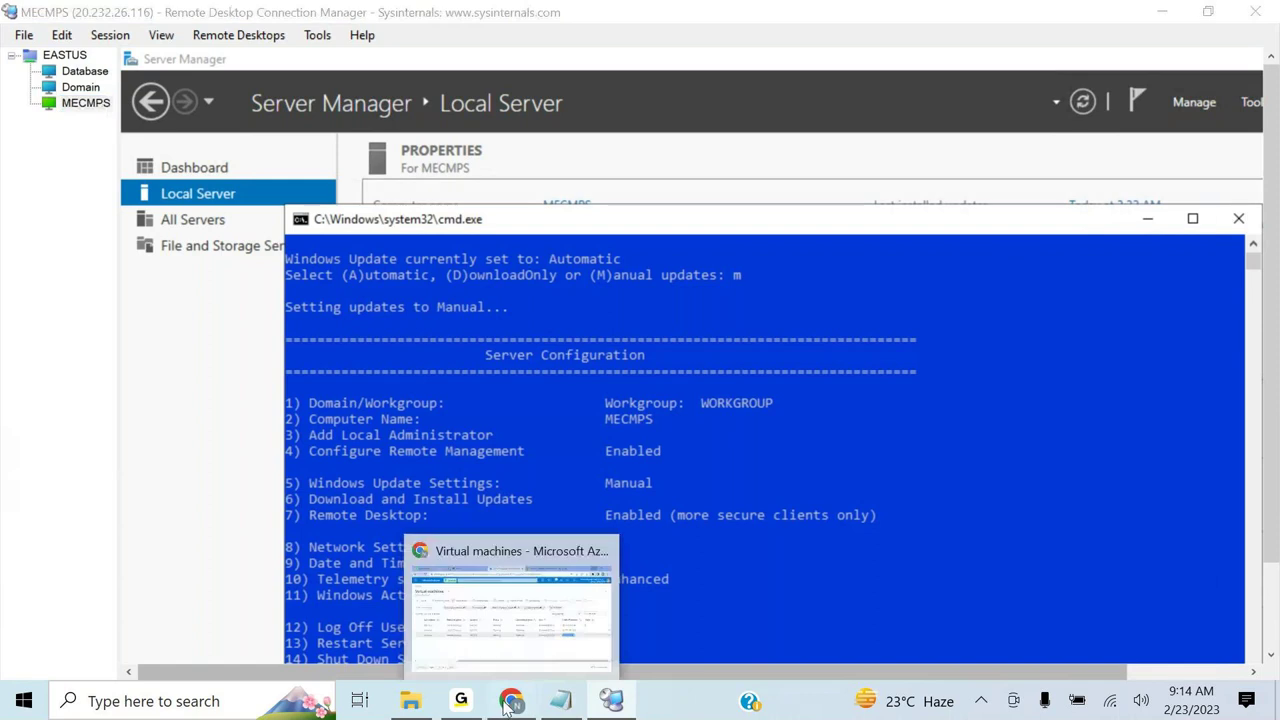
- Tick the select-all checkbox to select the Database, Domain and MECMPS VMs
left_click(510, 703)
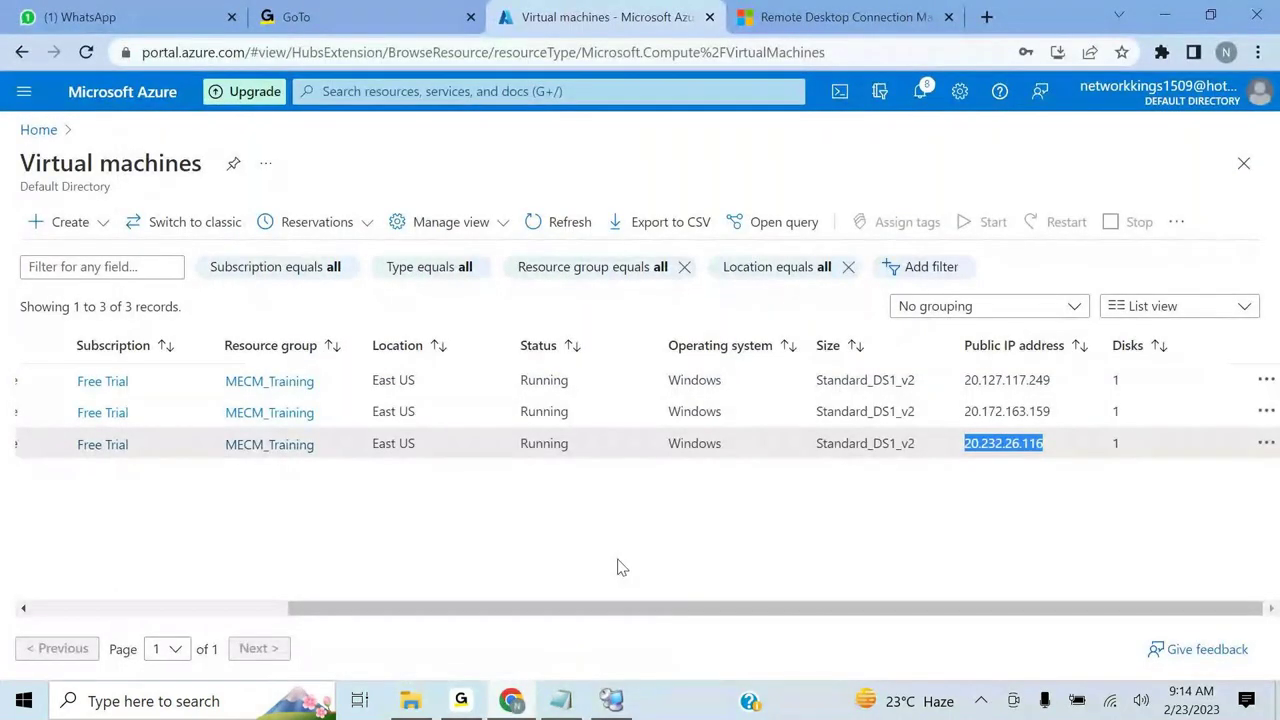
scroll(617, 567, "left", 3)
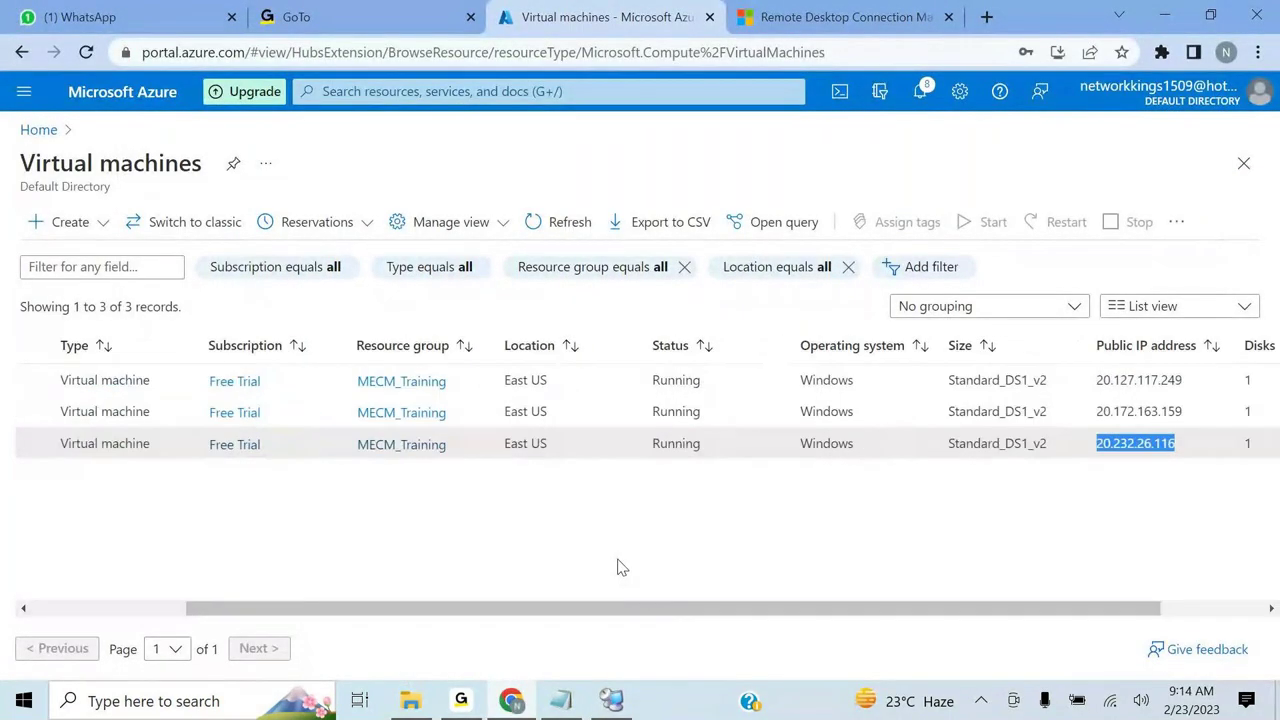
scroll(617, 567, "left", 3)
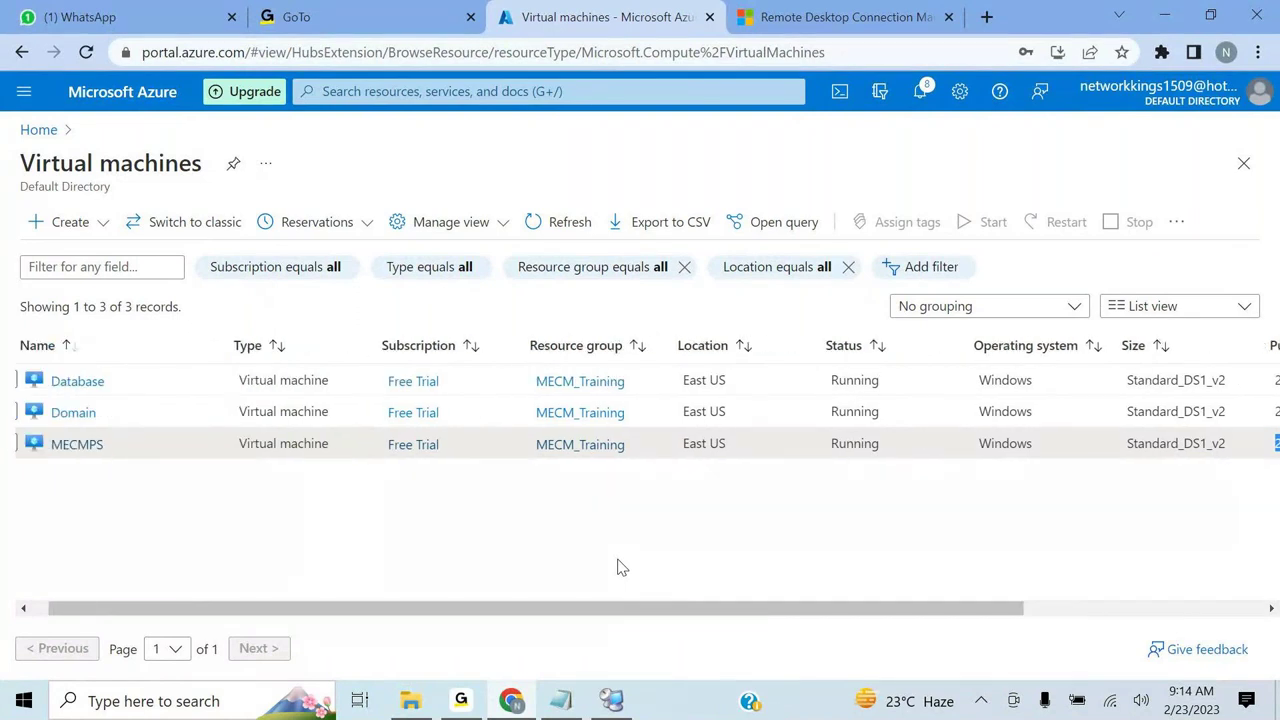
scroll(617, 567, "left", 2)
scroll(3, 450, "left", 1)
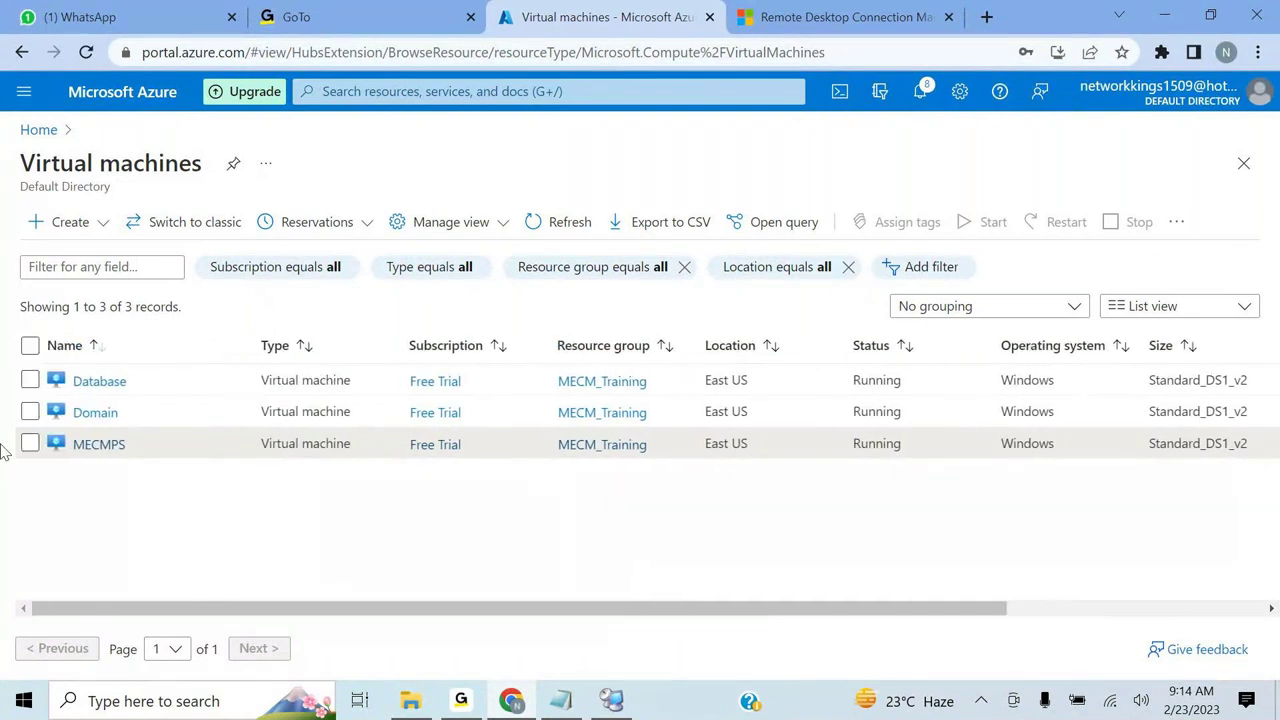
left_click(30, 346)
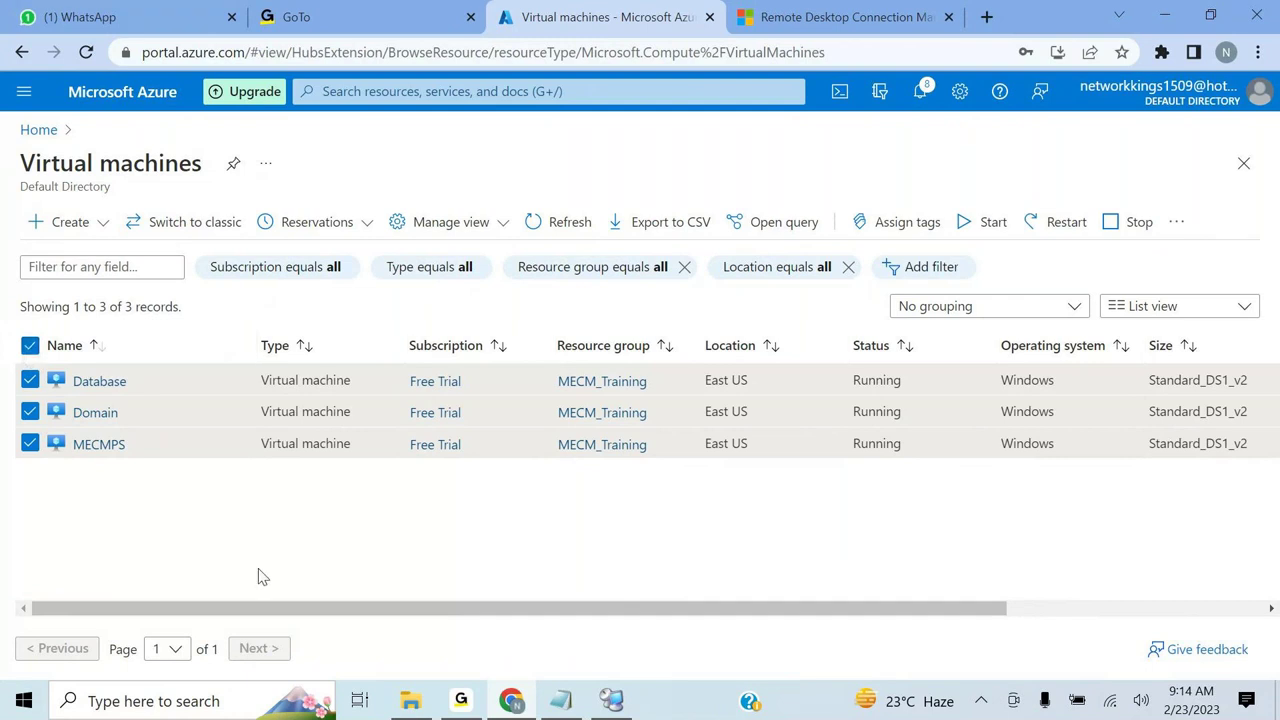
- Stop the Database, Domain and MECMPS virtual machines, confirming the stop prompt with Yes
left_click(1116, 224)
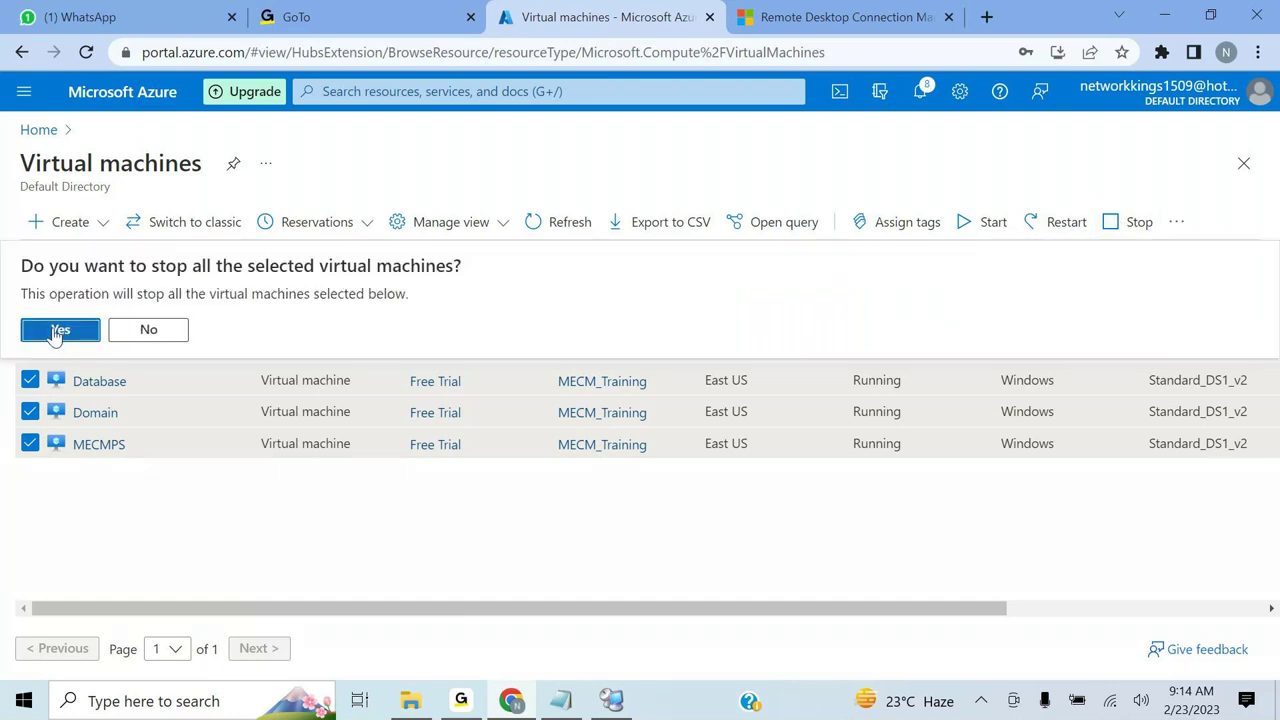
left_click(57, 333)
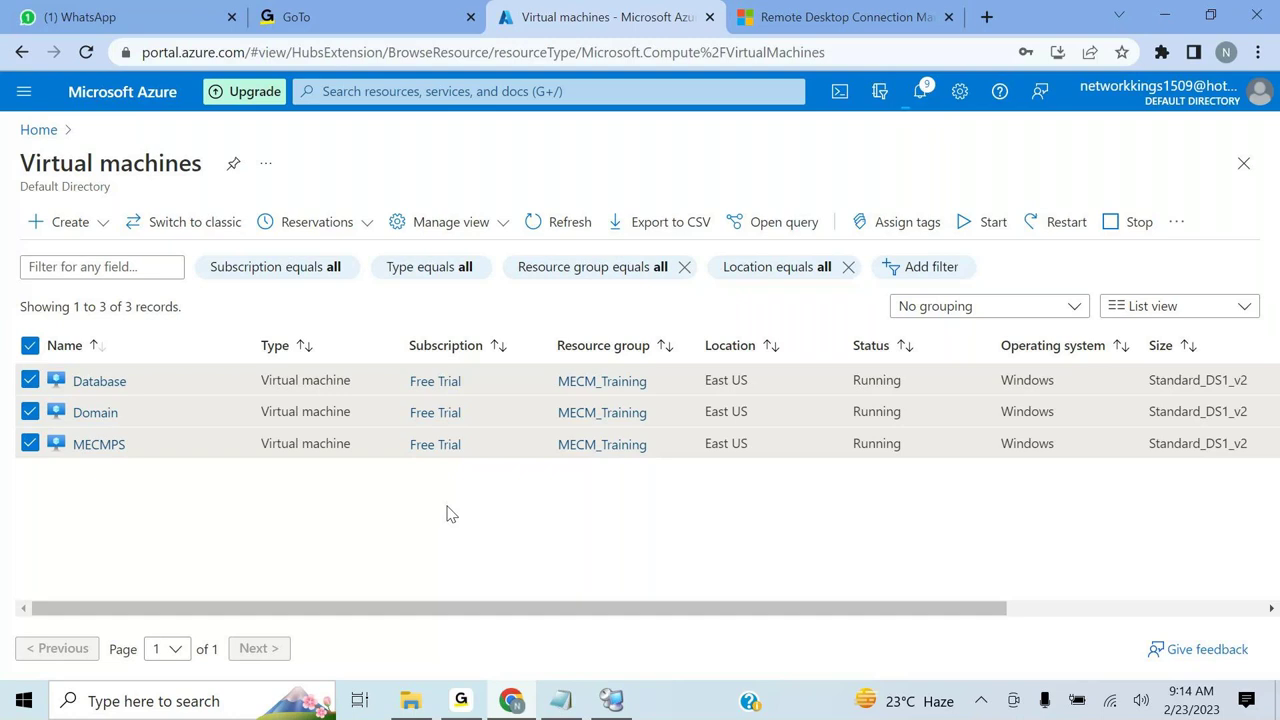
mouse_move(615, 703)
left_click(465, 697)
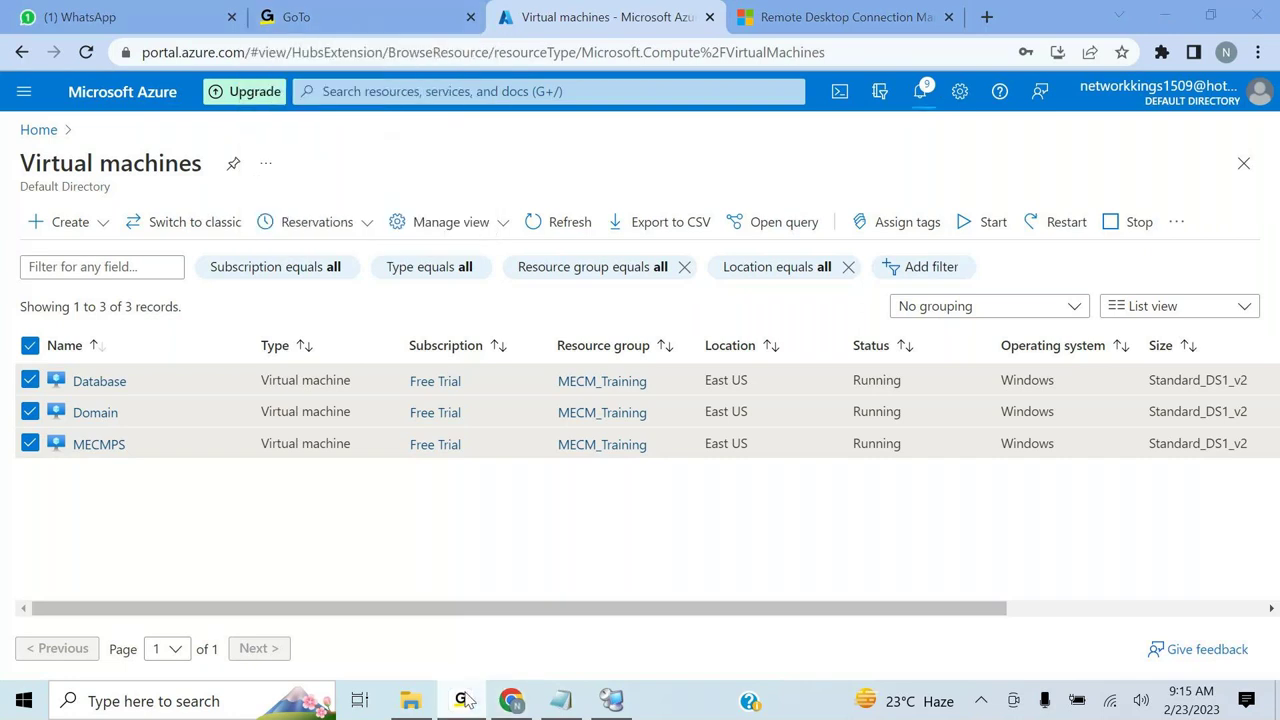